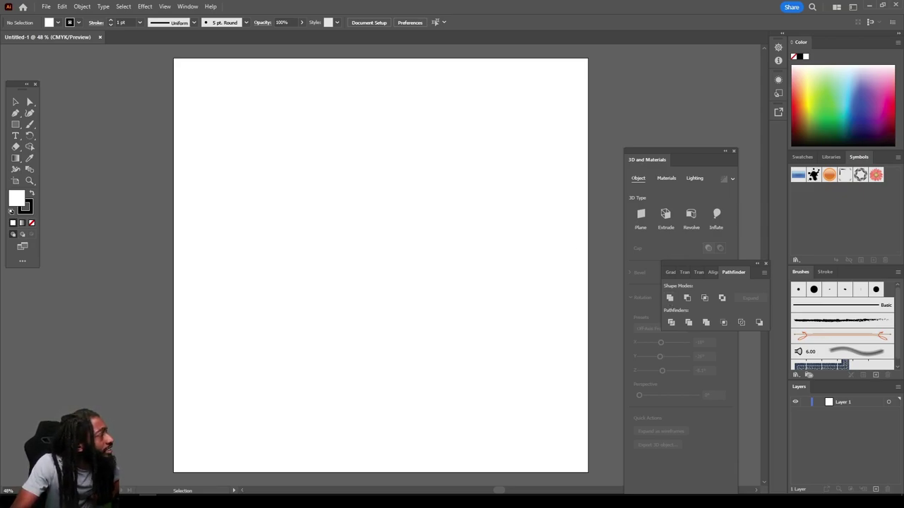
# Step: Place the portrait photo on the artboard and scale it to about 15.5 in wide, roughly centred
pyautogui.moveTo(427, 392); pyautogui.dragTo(409, 228)
pyautogui.moveTo(348, 254); pyautogui.dragTo(356, 237)
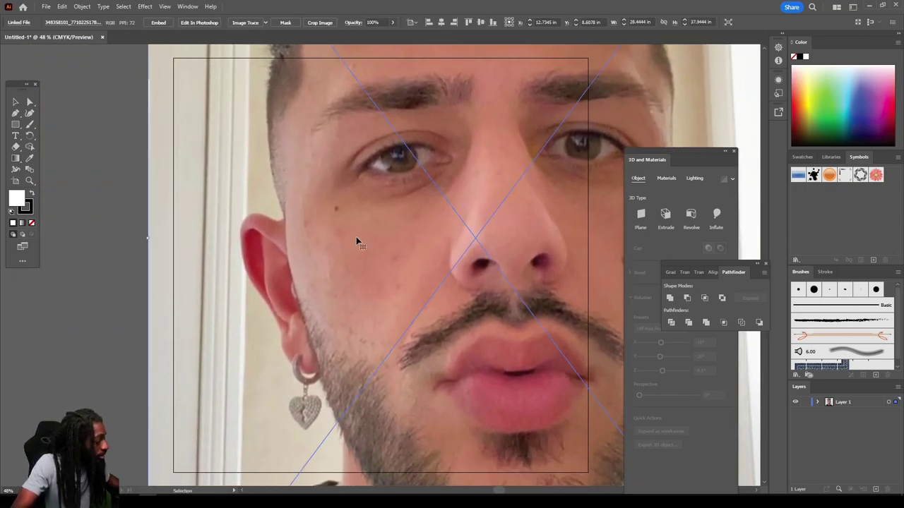
pyautogui.moveTo(147, 240); pyautogui.dragTo(377, 280)
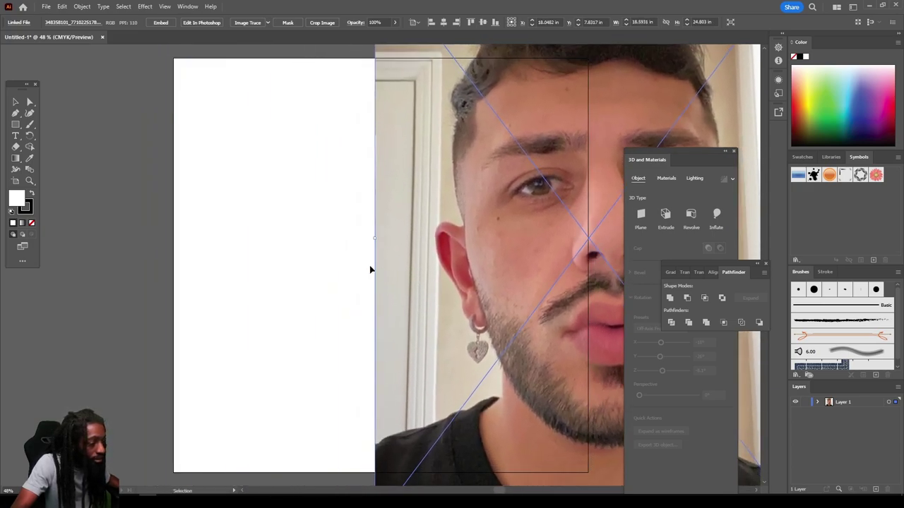
pyautogui.moveTo(374, 240); pyautogui.dragTo(294, 273)
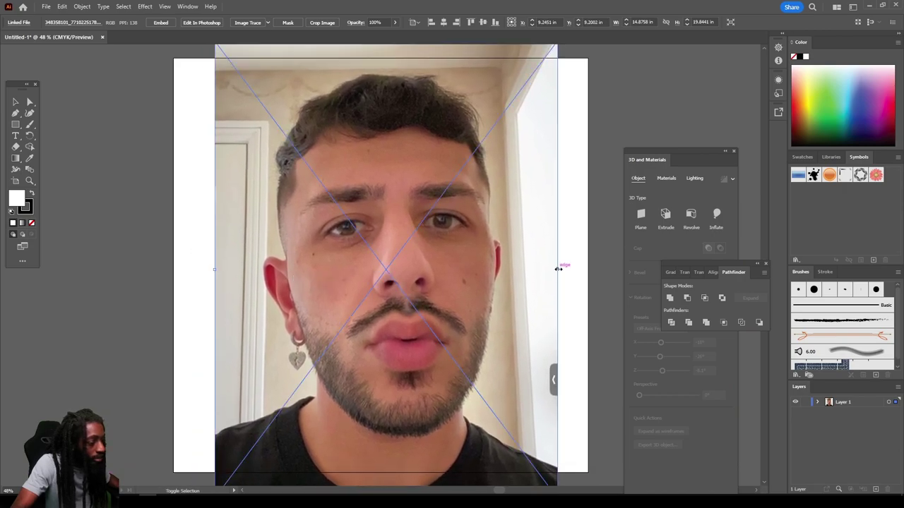
pyautogui.moveTo(558, 268)
pyautogui.mouseDown()
pyautogui.moveTo(579, 268)
pyautogui.moveTo(571, 268)
pyautogui.mouseUp()
pyautogui.moveTo(523, 267)
pyautogui.mouseDown()
pyautogui.moveTo(521, 280)
pyautogui.moveTo(514, 275)
pyautogui.mouseUp()
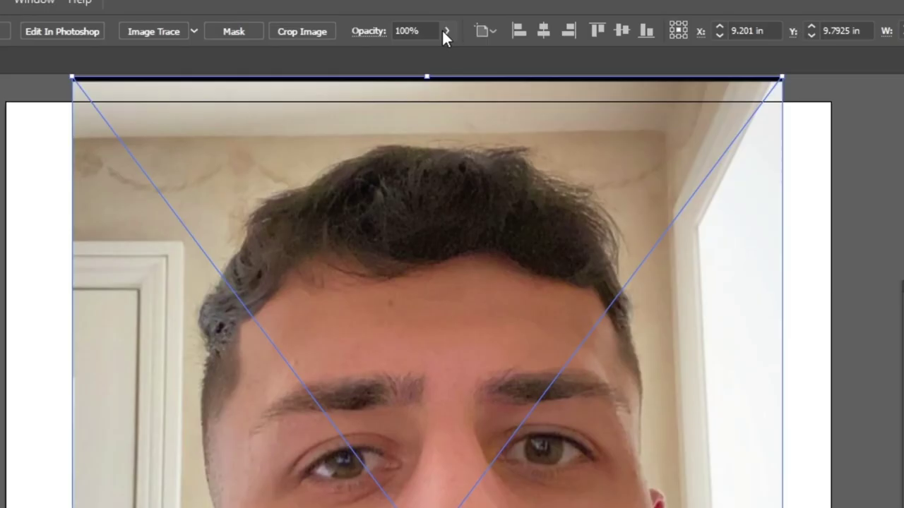
# Step: Lower the portrait photo's opacity to 68%
pyautogui.click(394, 22)
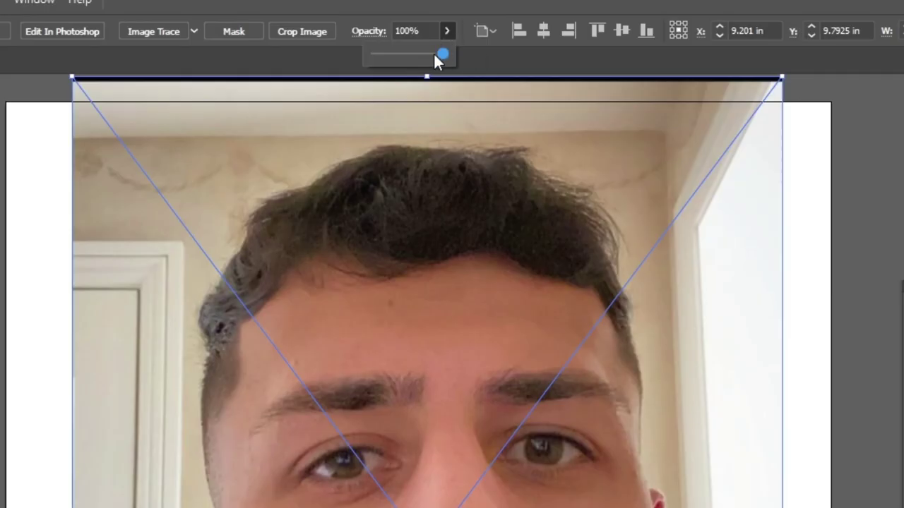
pyautogui.moveTo(389, 34); pyautogui.dragTo(380, 33)
pyautogui.moveTo(420, 54); pyautogui.dragTo(420, 53)
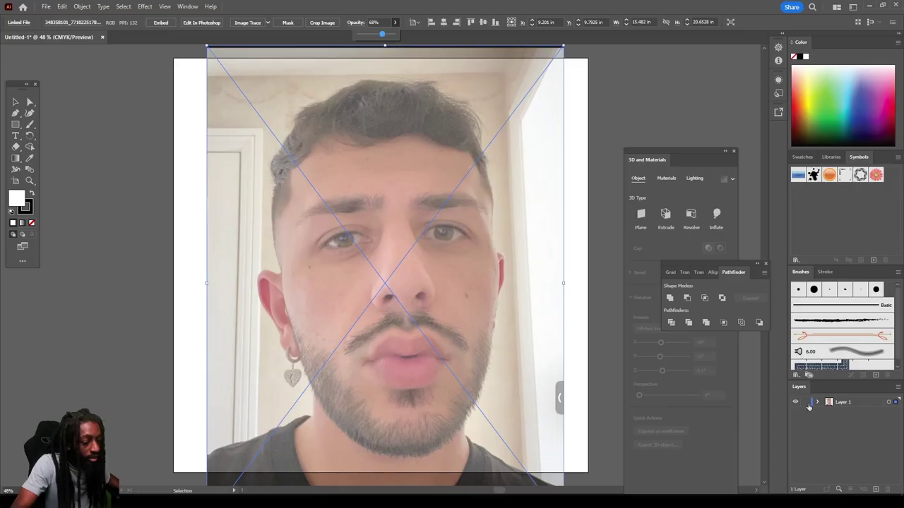
# Step: Lock the photo's layer and add a new layer above it for the line art
pyautogui.click(805, 402)
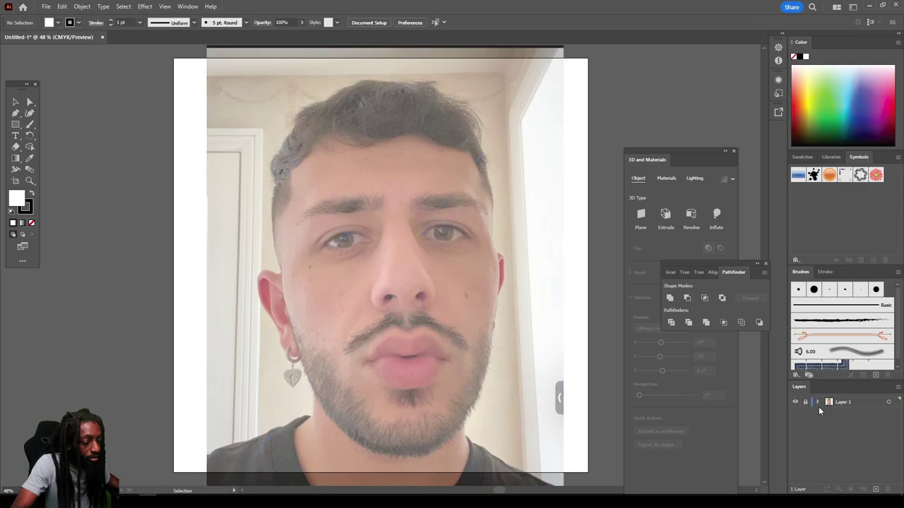
pyautogui.click(875, 489)
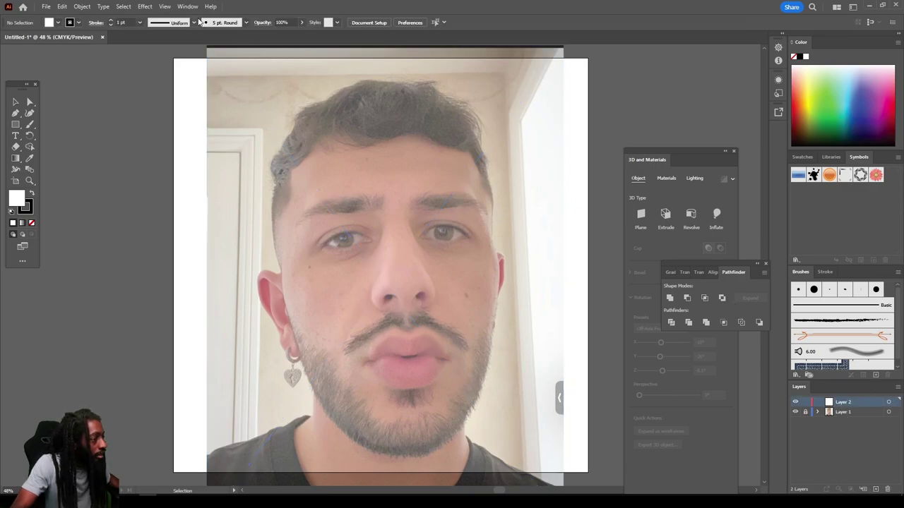
# Step: Create a new calligraphic brush with its size set to 3 pt, controlled by Pressure, with 3 pt variation
pyautogui.click(245, 23)
pyautogui.click(244, 23)
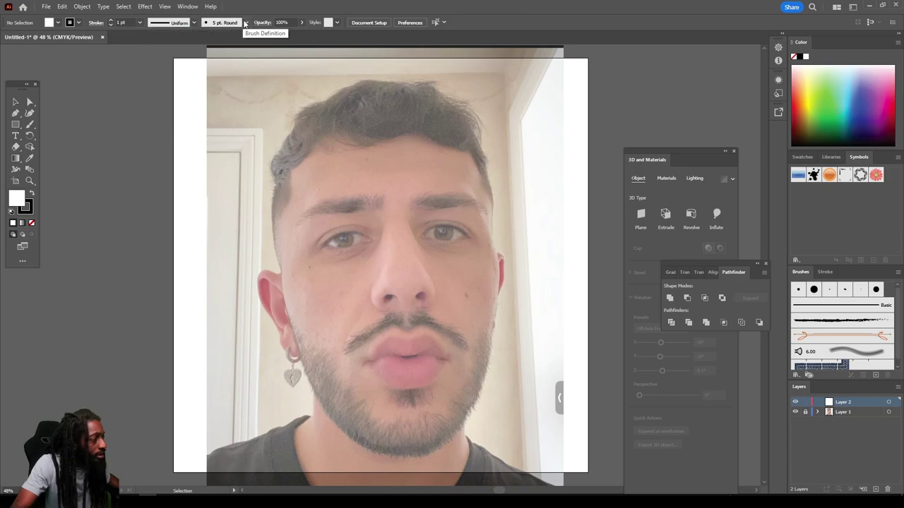
pyautogui.click(245, 23)
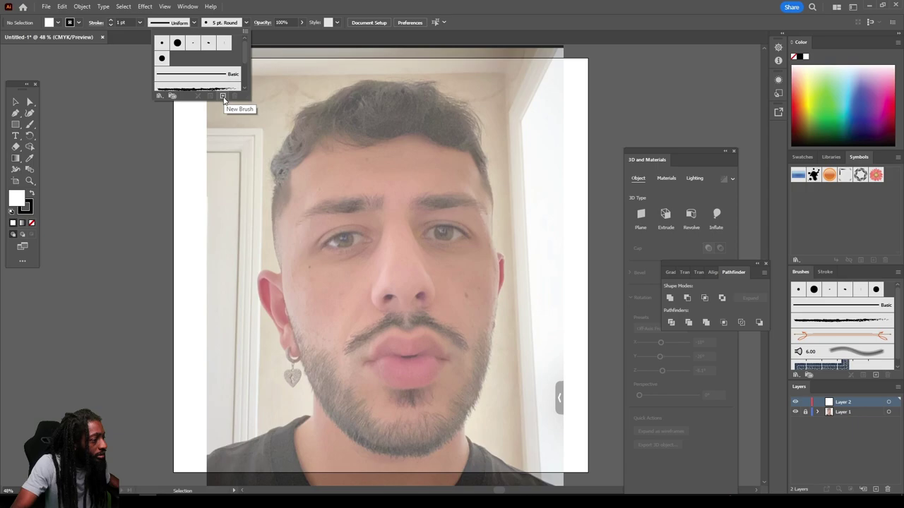
pyautogui.click(223, 98)
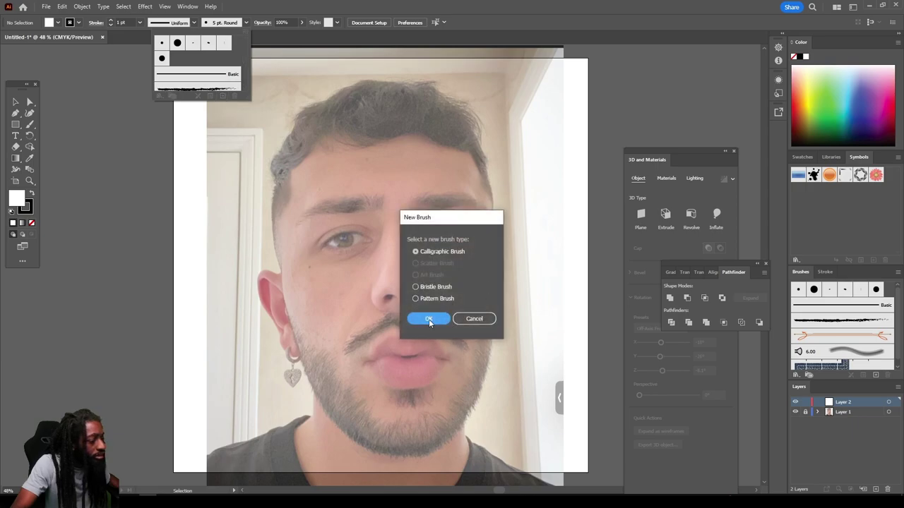
pyautogui.click(429, 320)
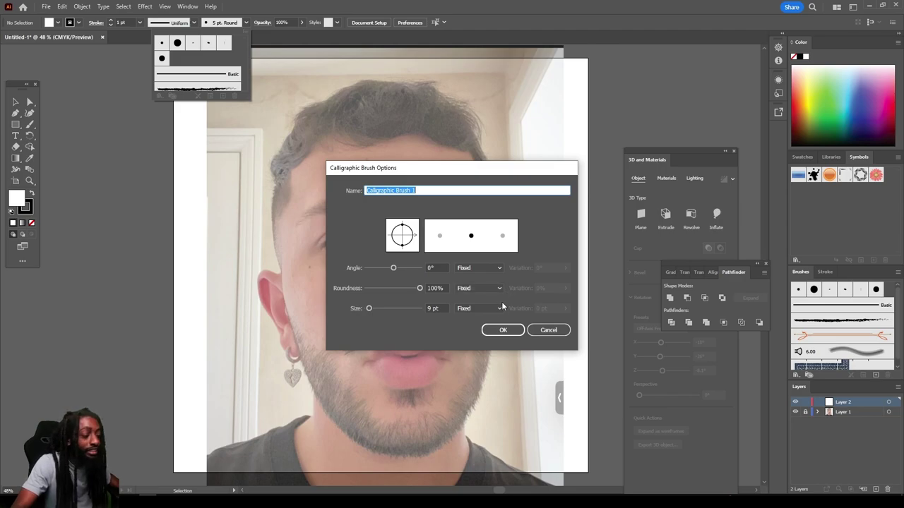
pyautogui.click(476, 311)
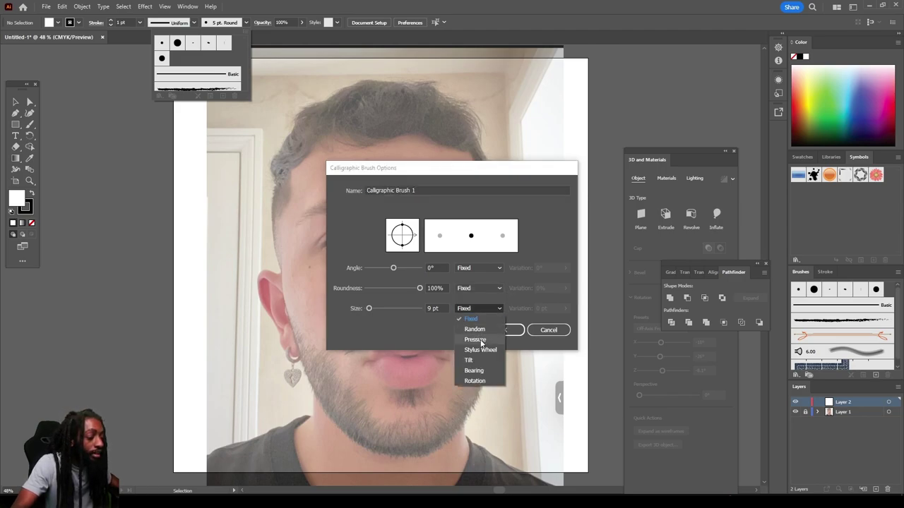
pyautogui.click(476, 340)
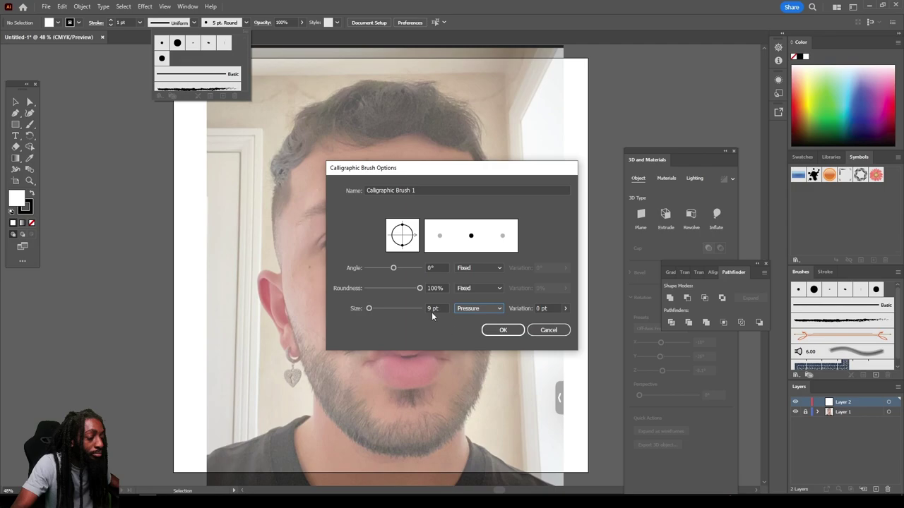
pyautogui.doubleClick(429, 308)
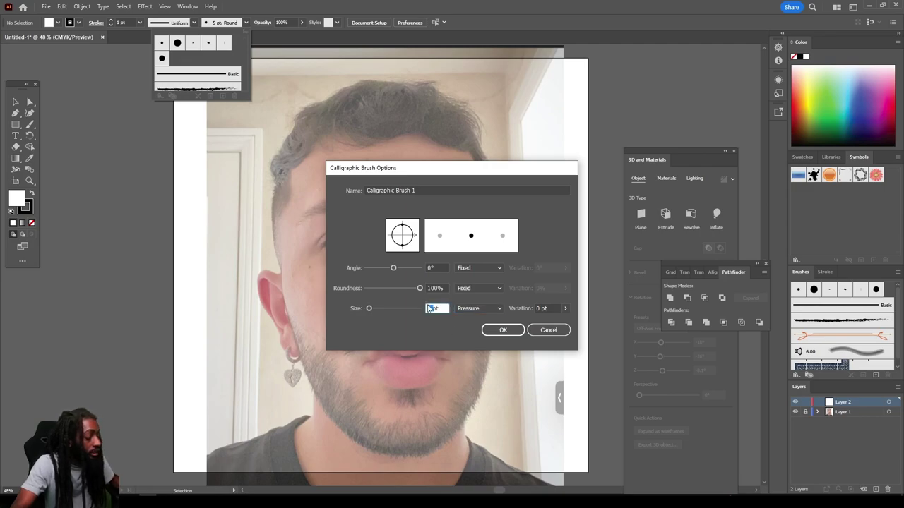
pyautogui.write('3 ')
pyautogui.write('3pt')
pyautogui.click(539, 308)
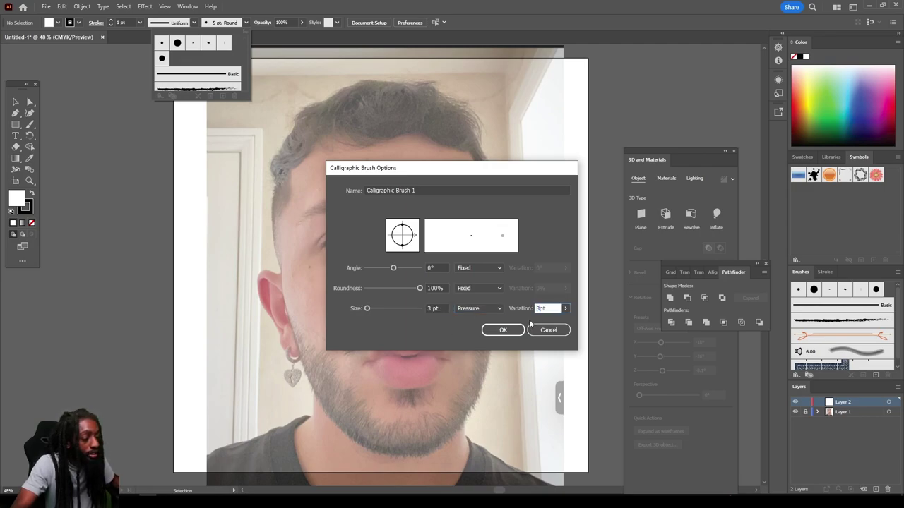
pyautogui.click(513, 330)
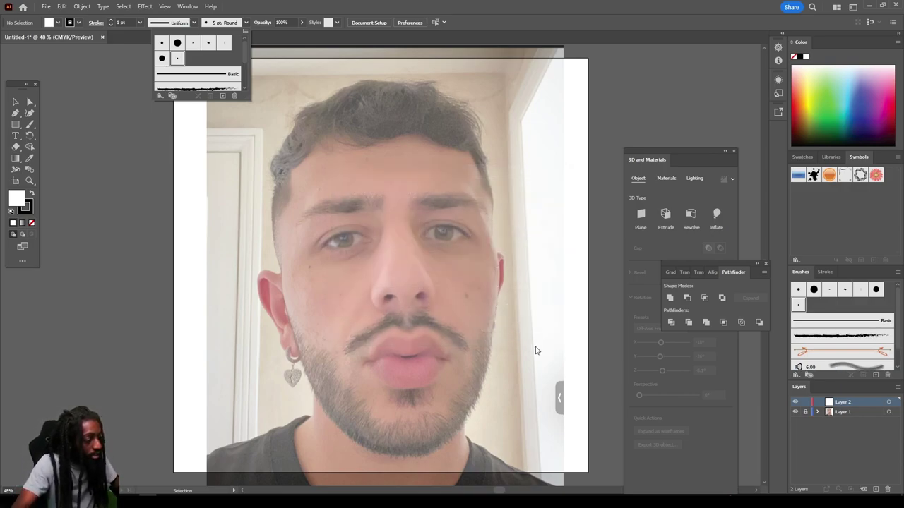
# Step: Examine the portrait's nose and nostrils up close
pyautogui.press('a')
pyautogui.hotkey('ctrl', '+')
pyautogui.hotkey('ctrl', '+')
pyautogui.hotkey('ctrl', '+')
pyautogui.hotkey('ctrl', '+')
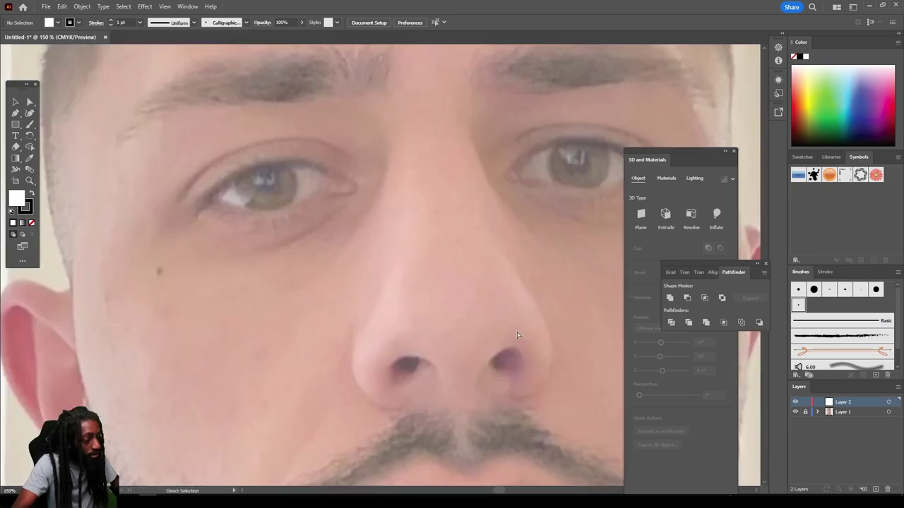
pyautogui.hscroll(2, 517, 335)
pyautogui.scroll(-4, 516, 336)
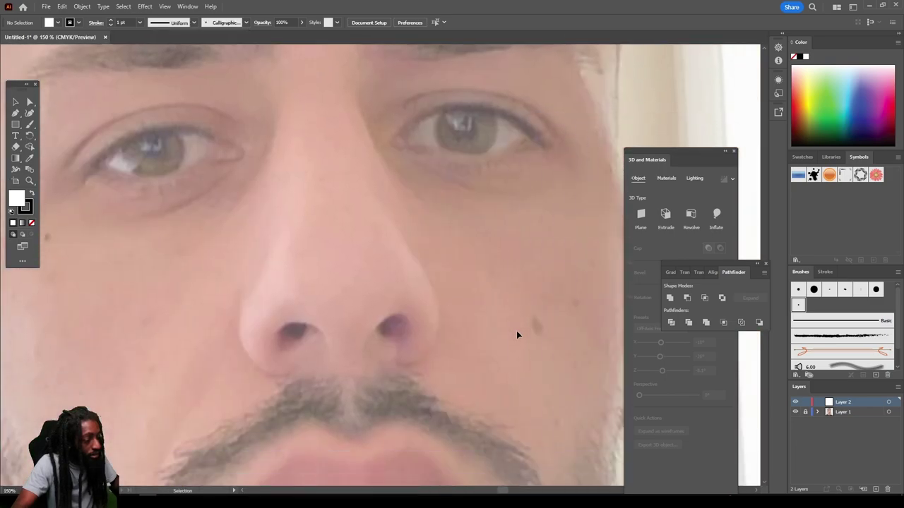
pyautogui.scroll(-1, 517, 335)
pyautogui.scroll(2, 516, 335)
pyautogui.hscroll(-1, 517, 336)
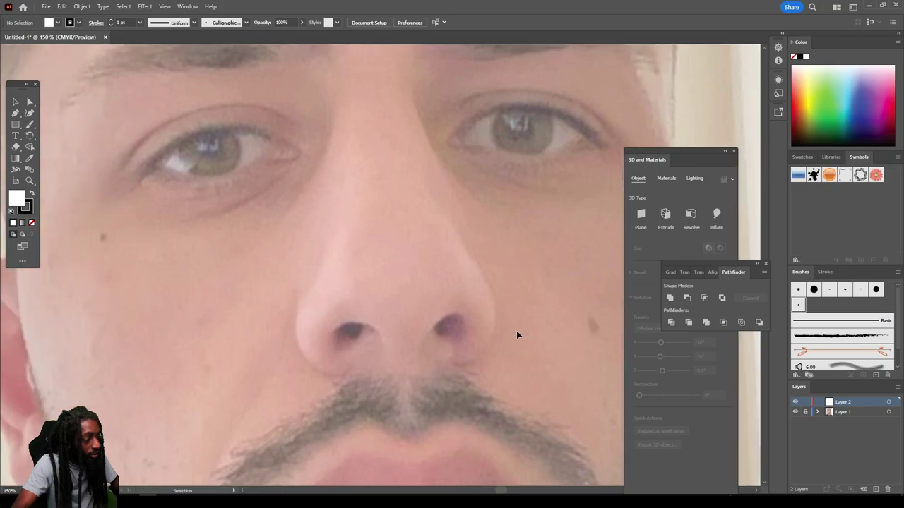
pyautogui.scroll(-1, 517, 336)
pyautogui.hotkey('ctrl', '+')
pyautogui.hotkey('ctrl', '+')
pyautogui.scroll(-2, 517, 334)
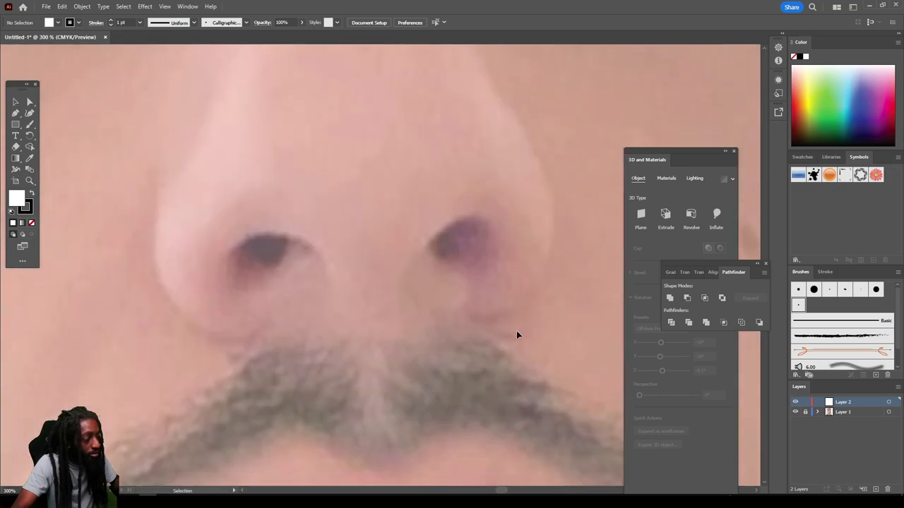
pyautogui.scroll(2, 516, 335)
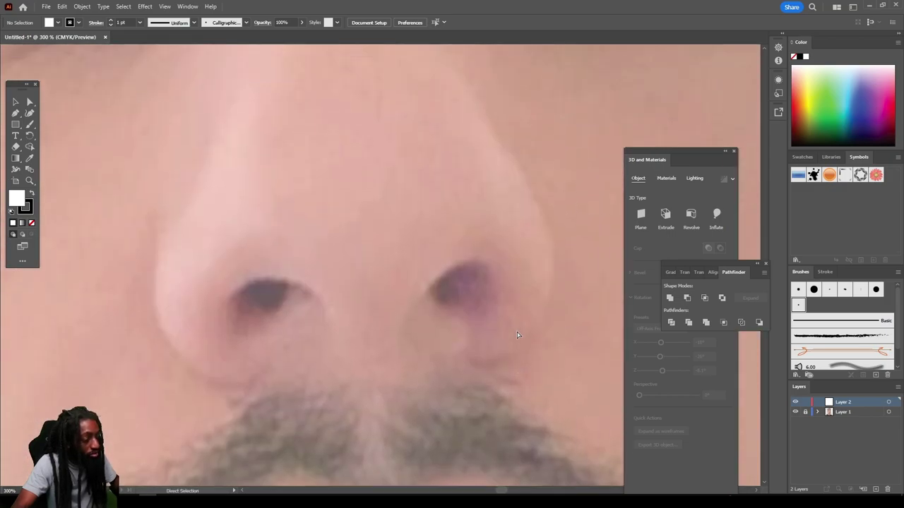
pyautogui.hscroll(1, 516, 334)
pyautogui.hscroll(-3, 516, 335)
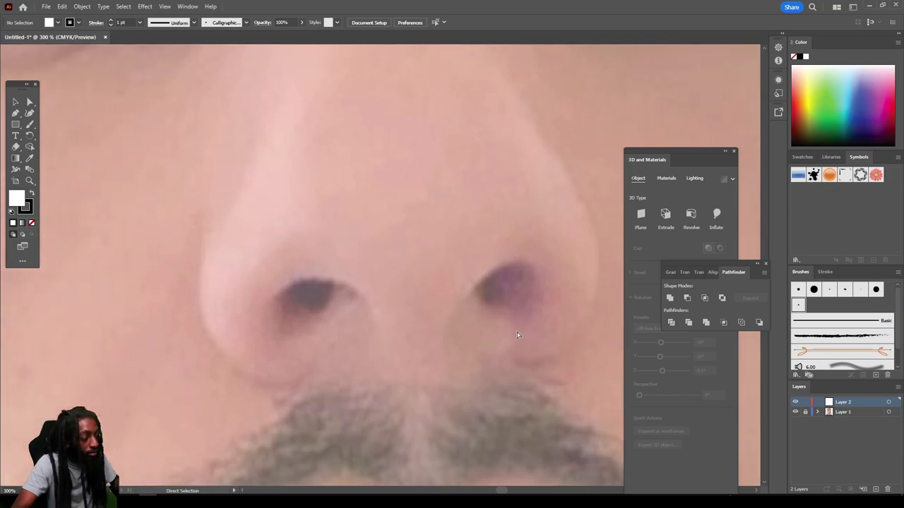
pyautogui.hscroll(3, 517, 335)
pyautogui.hscroll(-3, 517, 335)
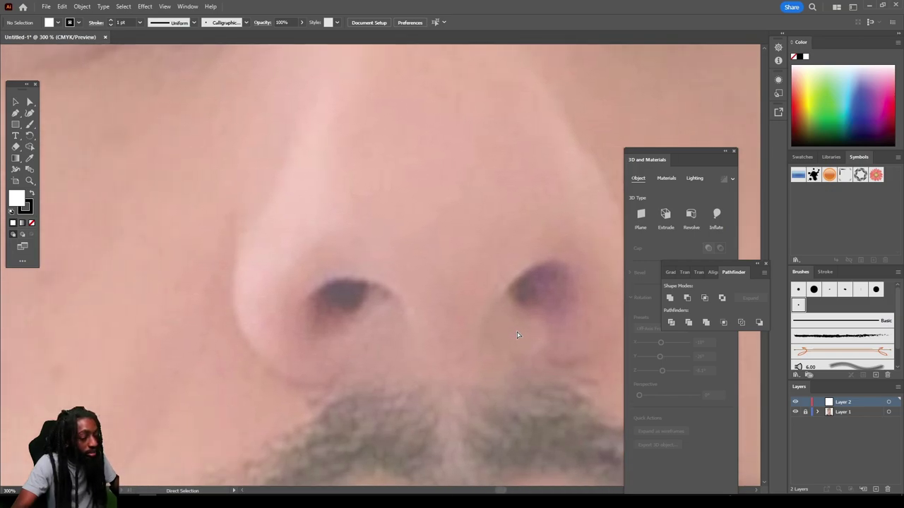
pyautogui.scroll(5, 517, 334)
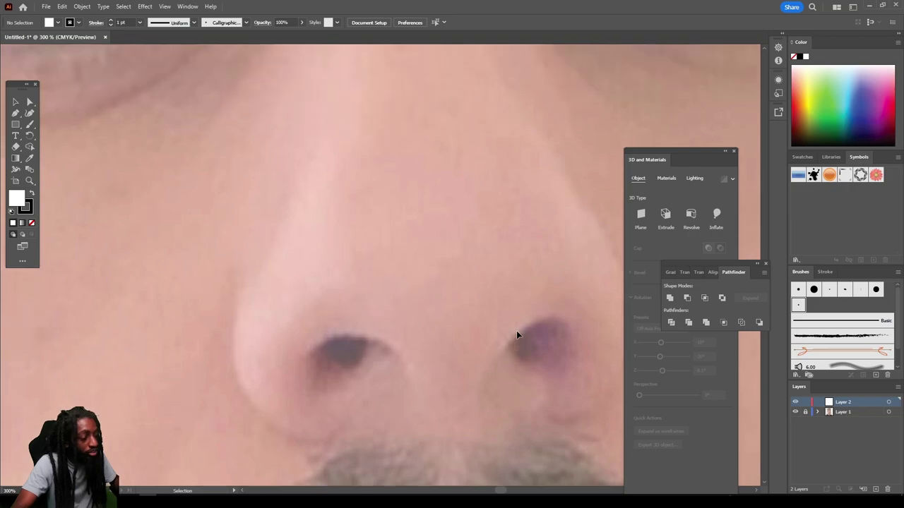
pyautogui.scroll(-5, 516, 334)
pyautogui.scroll(-3, 516, 335)
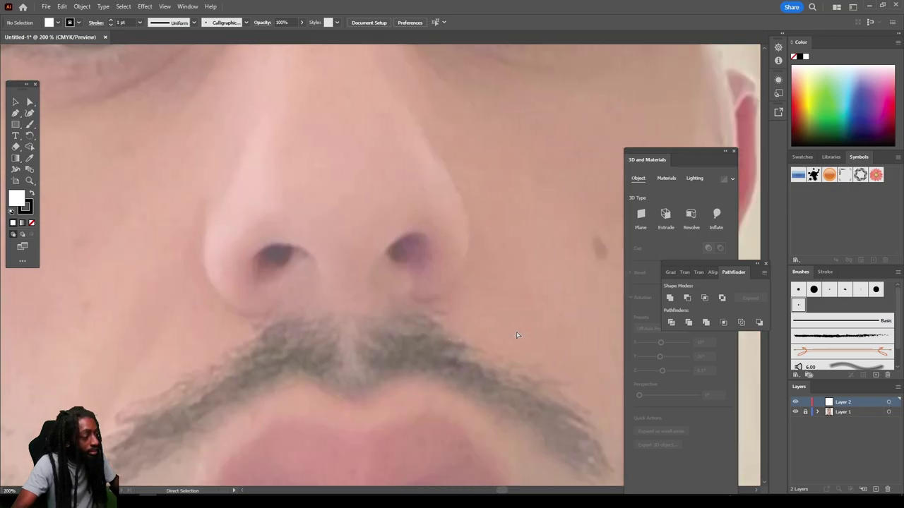
pyautogui.scroll(5, 516, 335)
pyautogui.scroll(-2, 516, 335)
pyautogui.scroll(2, 517, 335)
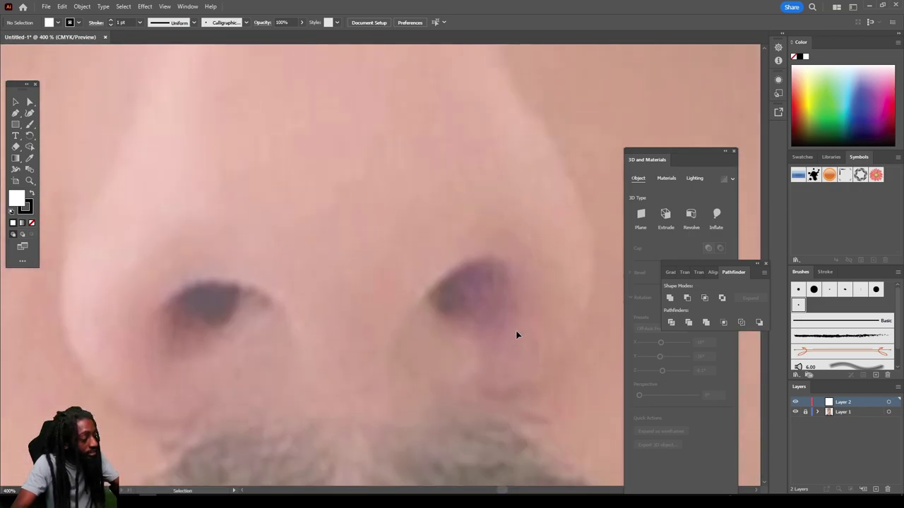
# Step: Trace the upper edges of both nostrils with black, unfilled Paintbrush strokes
pyautogui.click(30, 124)
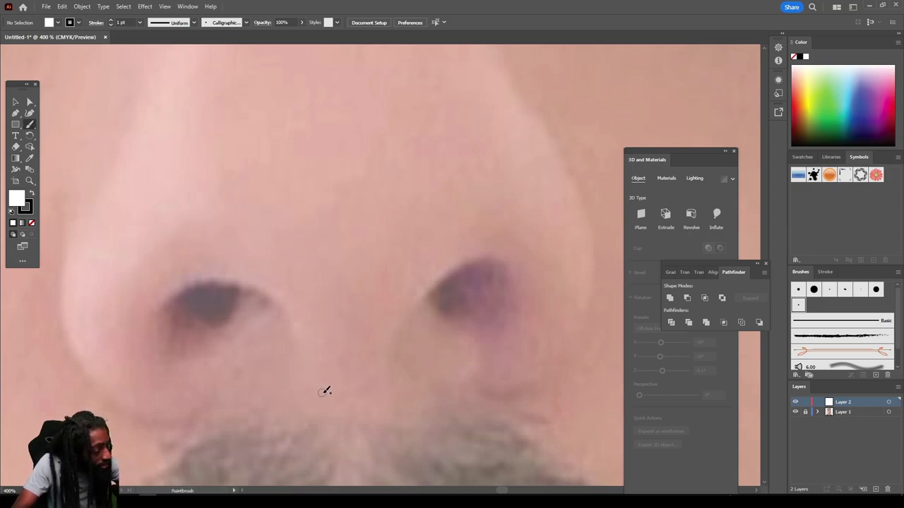
pyautogui.moveTo(382, 358)
pyautogui.mouseDown()
pyautogui.moveTo(421, 305)
pyautogui.moveTo(470, 267)
pyautogui.moveTo(507, 260)
pyautogui.moveTo(524, 274)
pyautogui.mouseUp()
pyautogui.press('/')
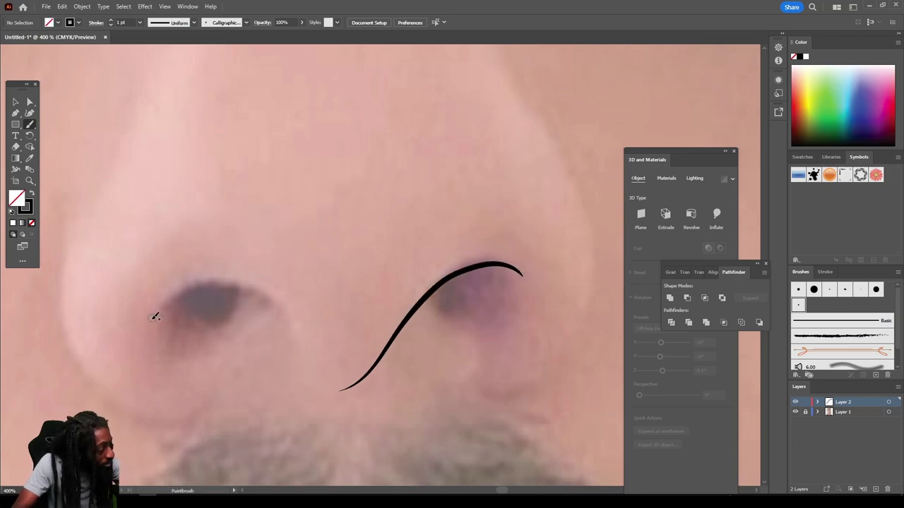
pyautogui.moveTo(190, 286)
pyautogui.mouseDown()
pyautogui.moveTo(232, 283)
pyautogui.moveTo(276, 300)
pyautogui.moveTo(296, 328)
pyautogui.mouseUp()
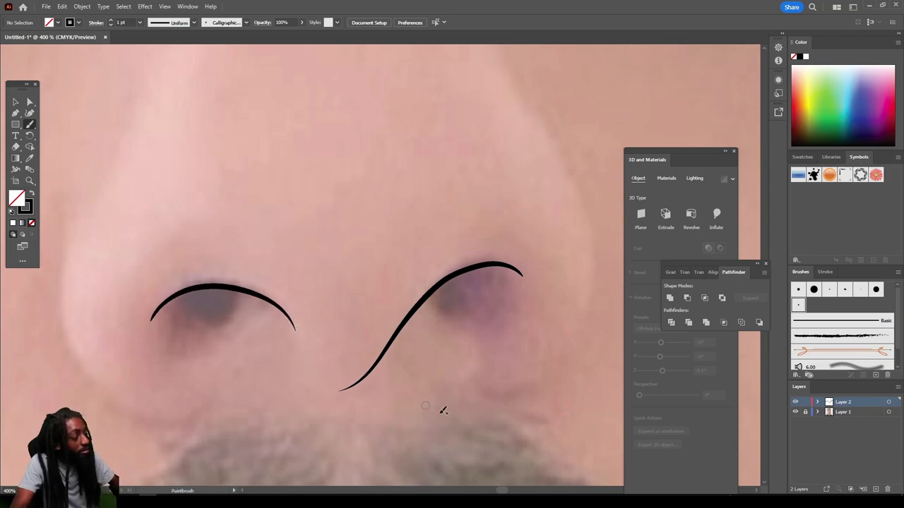
# Step: Paint the curved lower edge of each nostril, joining it to the upper stroke
pyautogui.hotkey('ctrl', '-')
pyautogui.hotkey('ctrl', '-')
pyautogui.hotkey('ctrl', '=')
pyautogui.hotkey('ctrl', '=')
pyautogui.hotkey('ctrl', '=')
pyautogui.scroll(1, 452, 376)
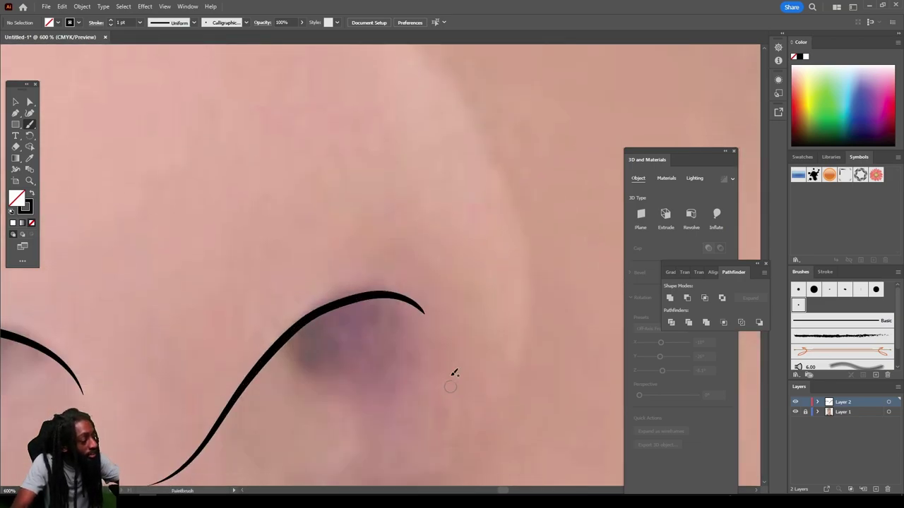
pyautogui.scroll(-2, 454, 373)
pyautogui.moveTo(267, 305)
pyautogui.mouseDown()
pyautogui.moveTo(322, 322)
pyautogui.moveTo(381, 311)
pyautogui.moveTo(404, 263)
pyautogui.moveTo(397, 242)
pyautogui.moveTo(380, 237)
pyautogui.mouseUp()
pyautogui.scroll(-5, 499, 479)
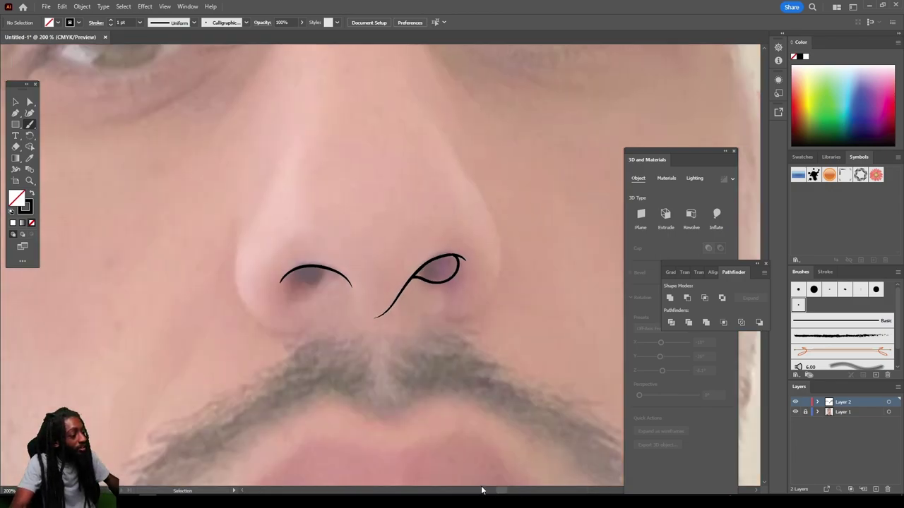
pyautogui.scroll(5, 483, 480)
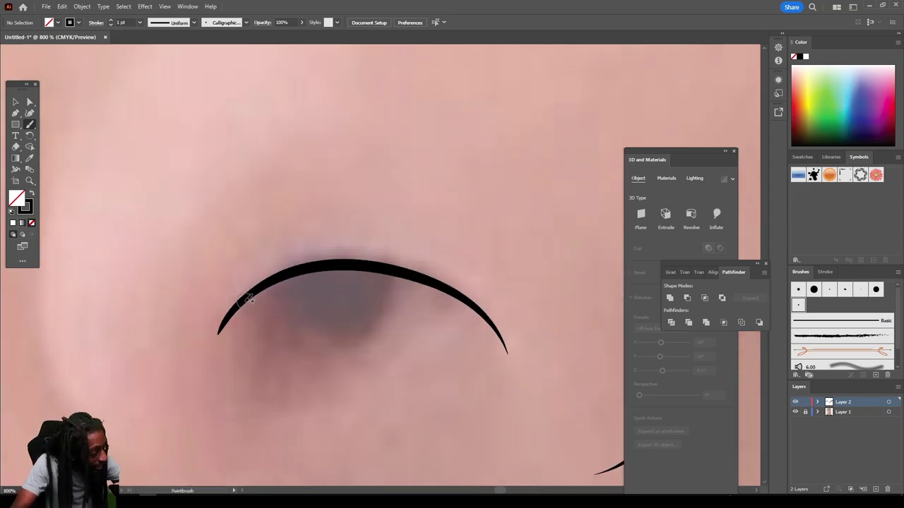
pyautogui.moveTo(244, 300)
pyautogui.mouseDown()
pyautogui.moveTo(316, 346)
pyautogui.moveTo(389, 326)
pyautogui.moveTo(427, 286)
pyautogui.moveTo(444, 287)
pyautogui.mouseUp()
pyautogui.scroll(-4, 527, 323)
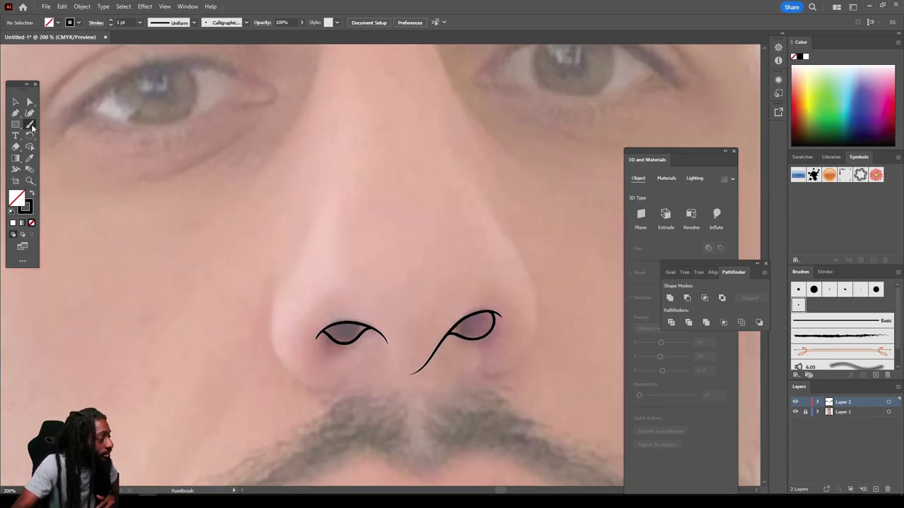
# Step: Keep the current Paintbrush tool options and paint the outer curve of the nose wing on the photo's left side
pyautogui.doubleClick(32, 128)
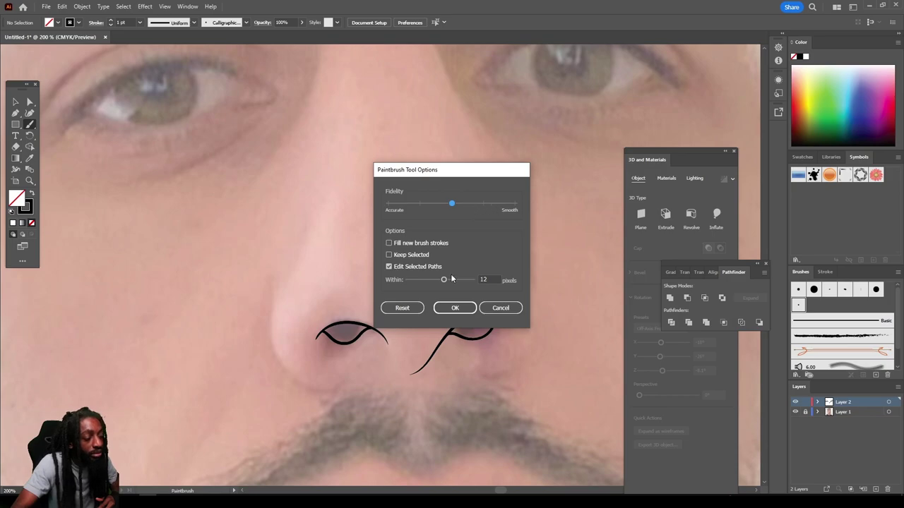
pyautogui.click(455, 308)
pyautogui.scroll(-3, 486, 336)
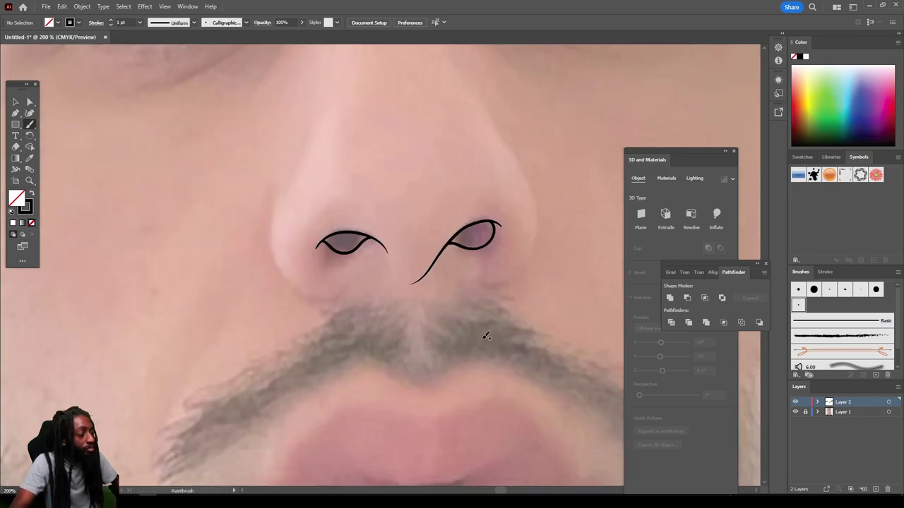
pyautogui.keyDown('alt'); pyautogui.scroll(2, 486, 336); pyautogui.keyUp('alt')
pyautogui.scroll(1, 460, 343)
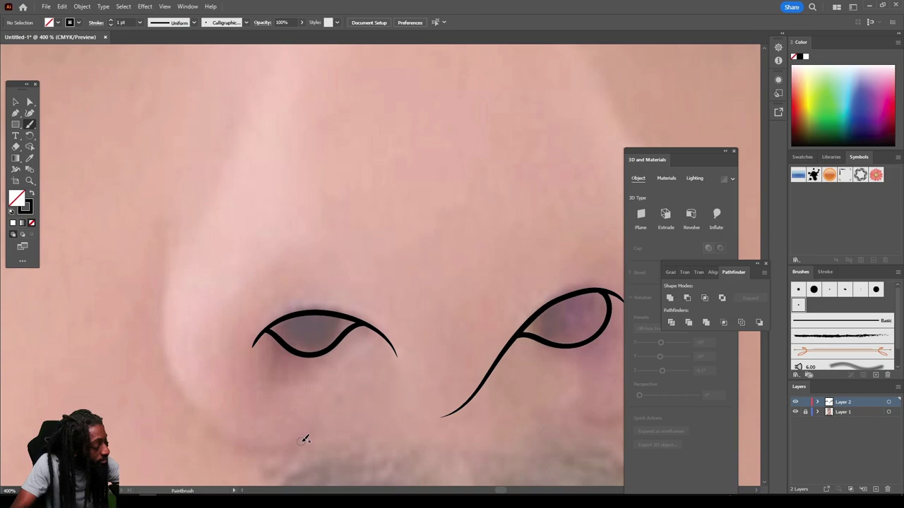
pyautogui.moveTo(296, 445)
pyautogui.mouseDown()
pyautogui.moveTo(247, 444)
pyautogui.moveTo(210, 426)
pyautogui.moveTo(167, 367)
pyautogui.moveTo(164, 277)
pyautogui.moveTo(195, 205)
pyautogui.mouseUp()
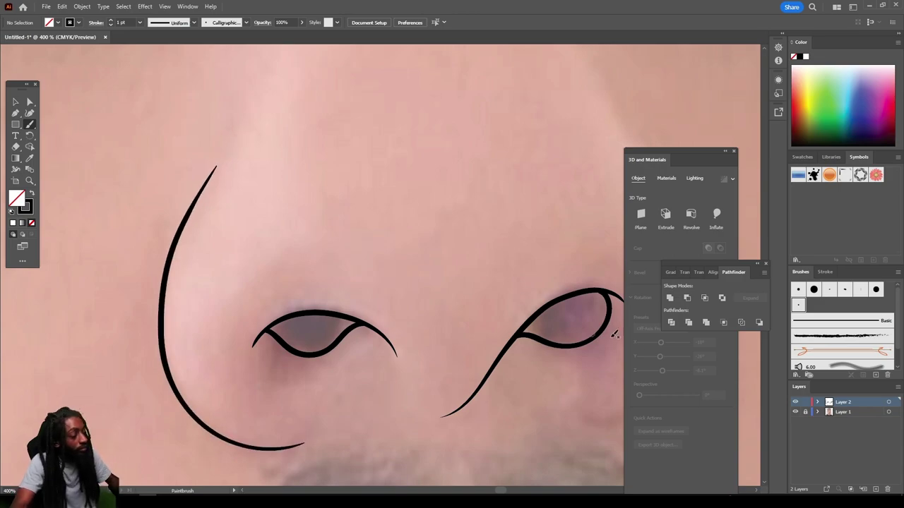
# Step: Paint the outer curve of the nose wing on the photo's right side, with a separate line continuing up the nose
pyautogui.hotkey('ctrl', '-')
pyautogui.keyDown('alt'); pyautogui.scroll(1, 551, 339); pyautogui.keyUp('alt')
pyautogui.scroll(1, 554, 333)
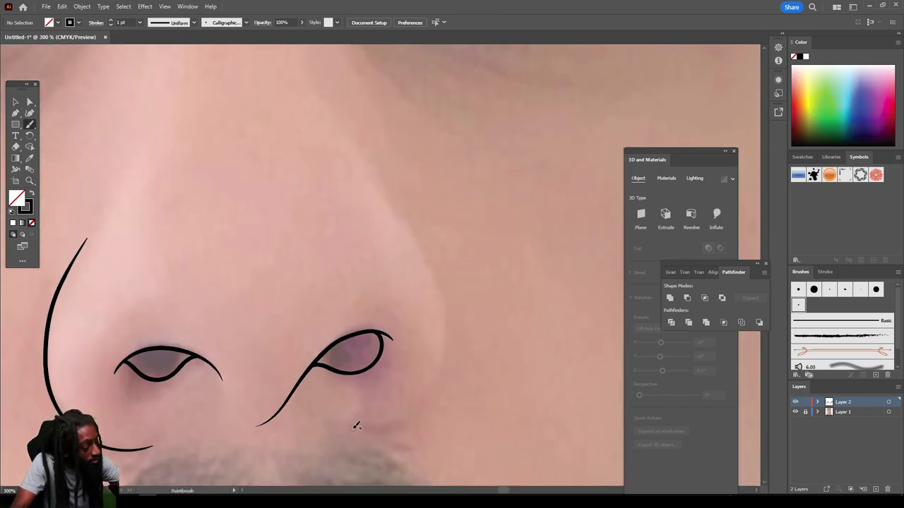
pyautogui.moveTo(378, 426)
pyautogui.mouseDown()
pyautogui.moveTo(434, 394)
pyautogui.moveTo(451, 355)
pyautogui.moveTo(445, 290)
pyautogui.moveTo(387, 202)
pyautogui.mouseUp()
pyautogui.scroll(1, 341, 147)
pyautogui.scroll(1, 341, 147)
pyautogui.moveTo(392, 333)
pyautogui.mouseDown()
pyautogui.moveTo(364, 261)
pyautogui.moveTo(337, 216)
pyautogui.mouseUp()
# Step: Paint the nose bridge contours beside the inner corners of both eyes, using two overlapping strokes on the photo's right side
pyautogui.scroll(3, 308, 181)
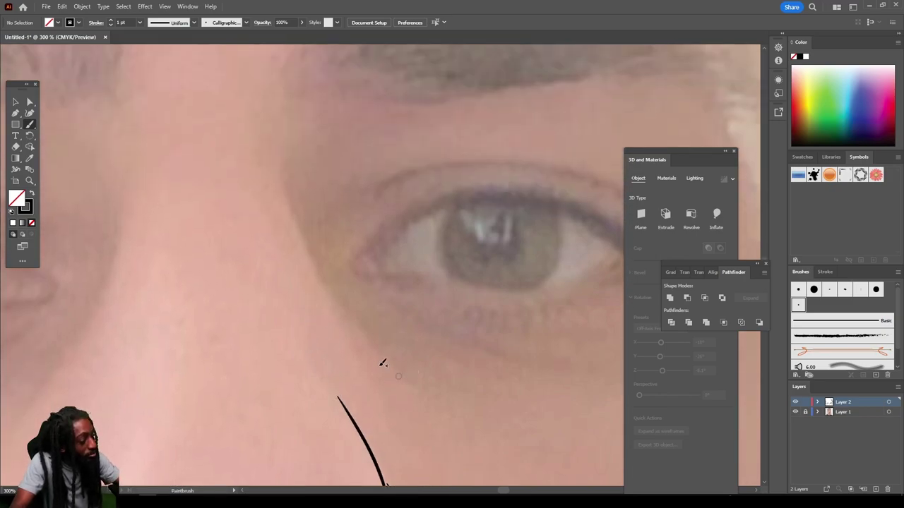
pyautogui.moveTo(397, 383); pyautogui.dragTo(315, 277)
pyautogui.moveTo(336, 315); pyautogui.dragTo(285, 185)
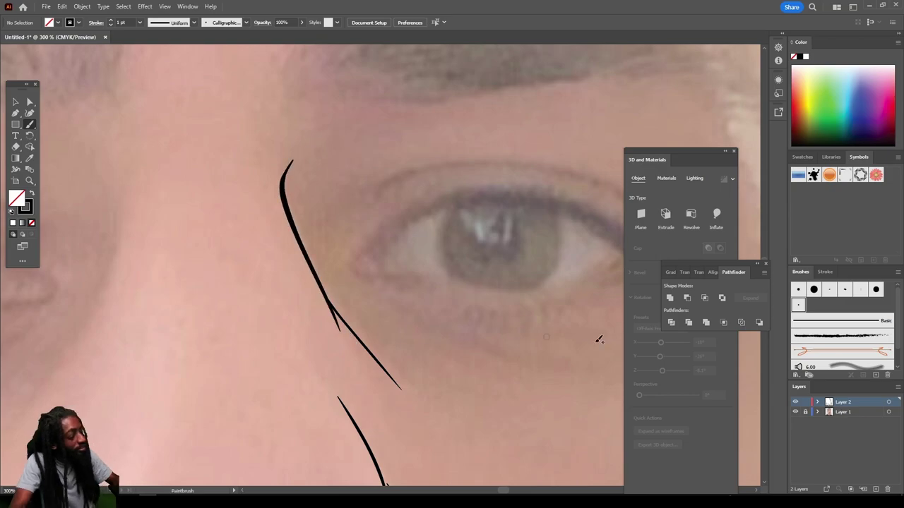
pyautogui.scroll(-5, 601, 428)
pyautogui.scroll(4, 591, 417)
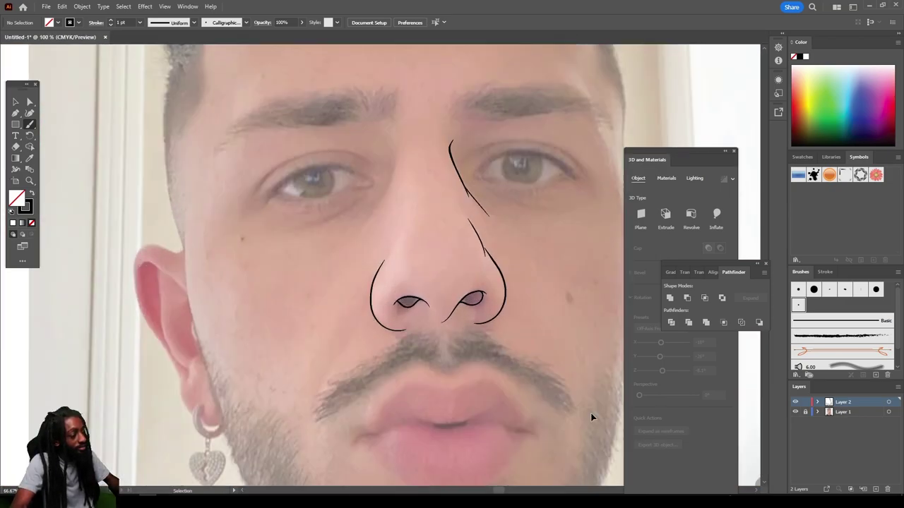
pyautogui.scroll(1, 595, 410)
pyautogui.scroll(2, 596, 410)
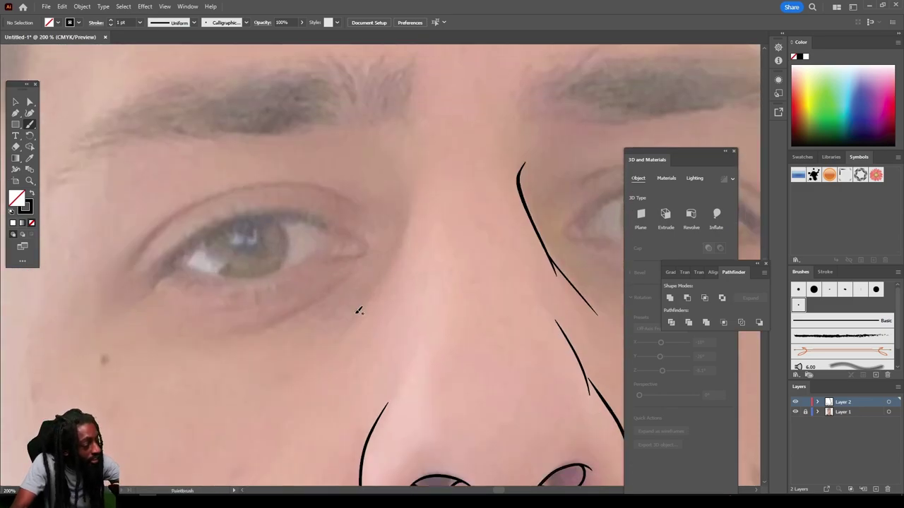
pyautogui.moveTo(385, 266)
pyautogui.mouseDown()
pyautogui.moveTo(403, 230)
pyautogui.moveTo(396, 204)
pyautogui.mouseUp()
# Step: Trace the upper lash line of both eyes between the outer corner and the hooked inner corner
pyautogui.scroll(-3, 410, 257)
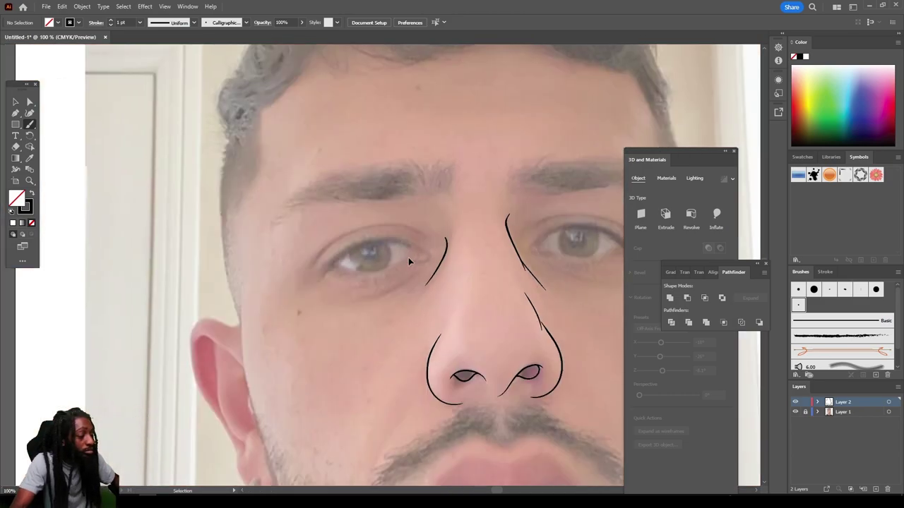
pyautogui.scroll(5, 409, 257)
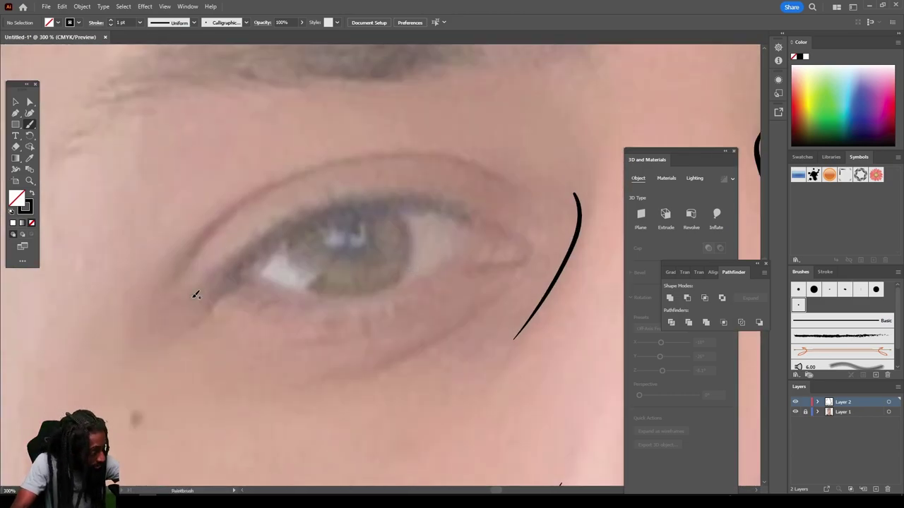
pyautogui.moveTo(186, 303)
pyautogui.mouseDown()
pyautogui.moveTo(276, 233)
pyautogui.moveTo(384, 194)
pyautogui.moveTo(430, 196)
pyautogui.moveTo(468, 212)
pyautogui.moveTo(523, 239)
pyautogui.moveTo(529, 258)
pyautogui.mouseUp()
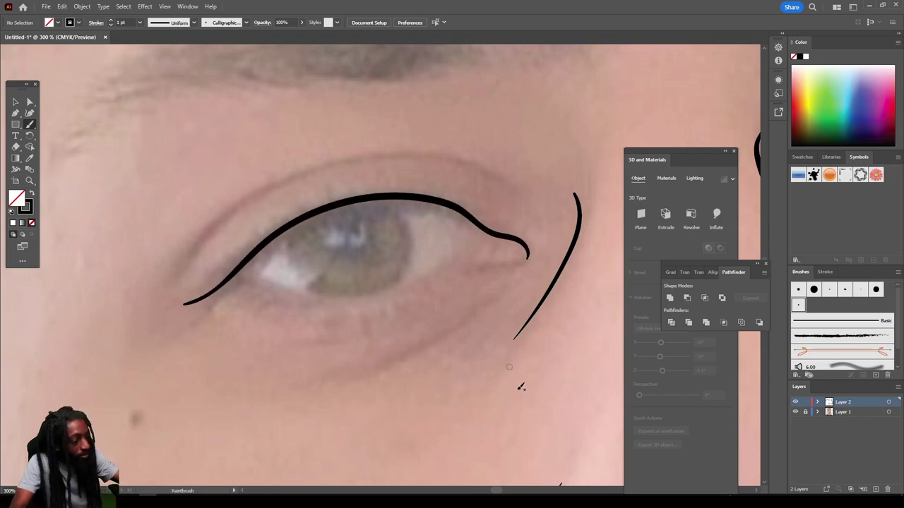
pyautogui.scroll(-5, 523, 401)
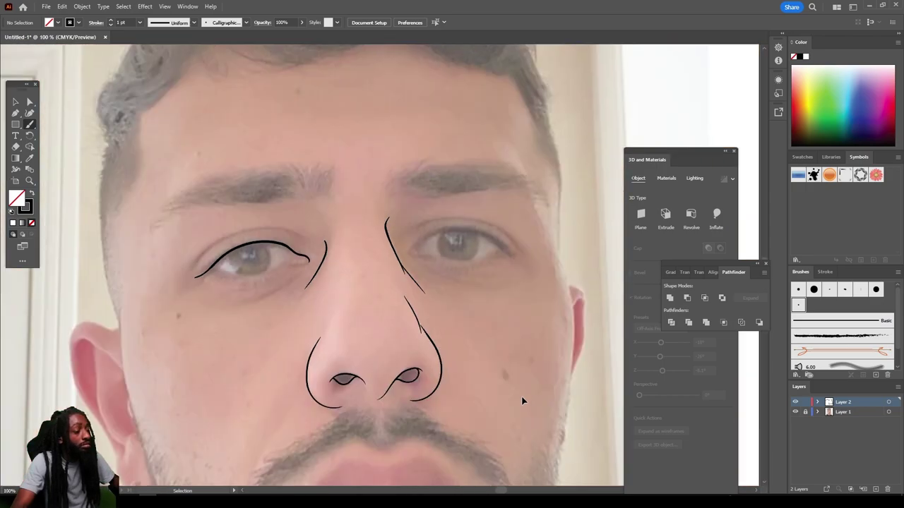
pyautogui.scroll(5, 521, 400)
pyautogui.scroll(2, 523, 394)
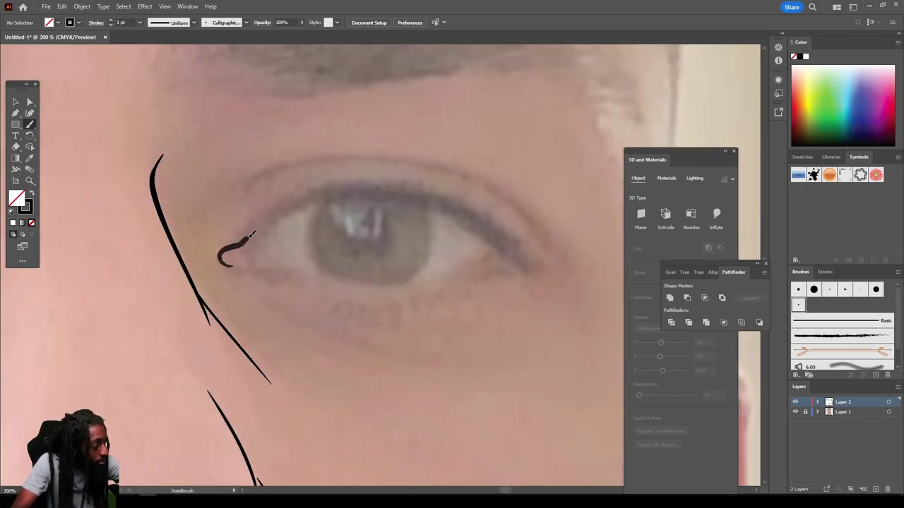
pyautogui.moveTo(272, 215)
pyautogui.mouseDown()
pyautogui.moveTo(331, 187)
pyautogui.moveTo(409, 190)
pyautogui.moveTo(462, 209)
pyautogui.moveTo(518, 258)
pyautogui.moveTo(545, 269)
pyautogui.mouseUp()
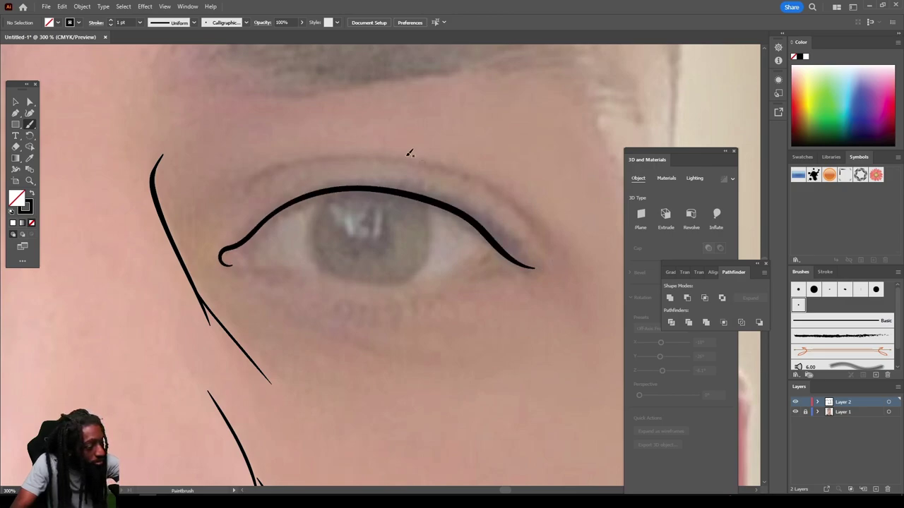
# Step: Paint the eyelid crease above each eye, adding a short overlapping stroke at the inner end
pyautogui.moveTo(524, 221)
pyautogui.mouseDown()
pyautogui.moveTo(467, 171)
pyautogui.moveTo(425, 157)
pyautogui.moveTo(288, 153)
pyautogui.mouseUp()
pyautogui.moveTo(245, 180); pyautogui.dragTo(246, 180)
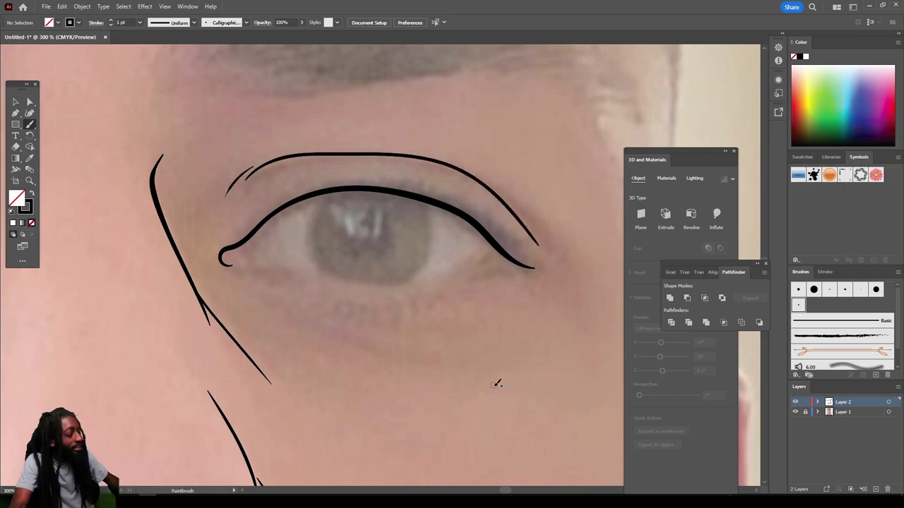
pyautogui.hotkey('ctrl', '-')
pyautogui.hotkey('ctrl', '-')
pyautogui.hotkey('ctrl', '-')
pyautogui.hscroll(-3, 430, 370)
pyautogui.hotkey('ctrl', '=')
pyautogui.hotkey('ctrl', '=')
pyautogui.hotkey('ctrl', '=')
pyautogui.scroll(1, 421, 363)
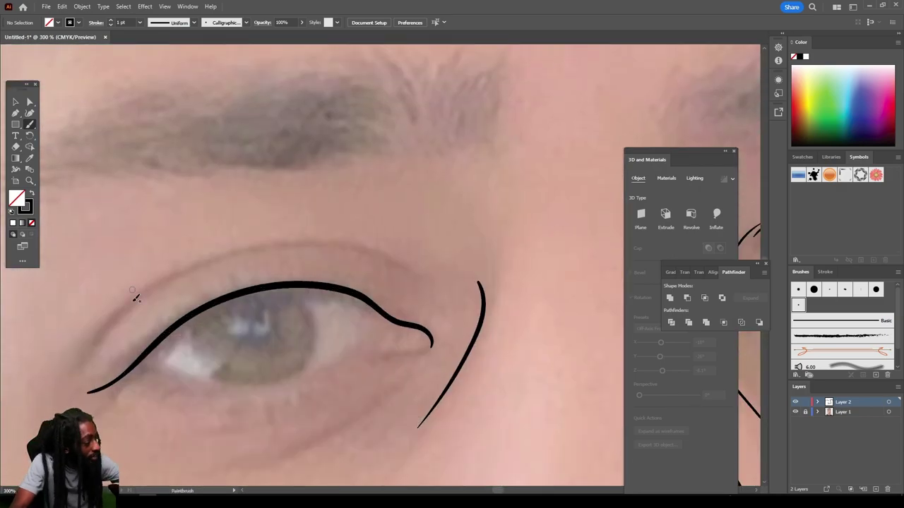
pyautogui.moveTo(83, 362)
pyautogui.mouseDown()
pyautogui.moveTo(122, 308)
pyautogui.moveTo(182, 266)
pyautogui.moveTo(275, 239)
pyautogui.moveTo(363, 244)
pyautogui.moveTo(415, 279)
pyautogui.mouseUp()
# Step: Paint the lower lid and tear duct of the eye on the photo's right side and thicken its upper lash line
pyautogui.hotkey('ctrl', '-')
pyautogui.hotkey('ctrl', '-')
pyautogui.hotkey('ctrl', '-')
pyautogui.hotkey('ctrl', '-')
pyautogui.hotkey('ctrl', '-')
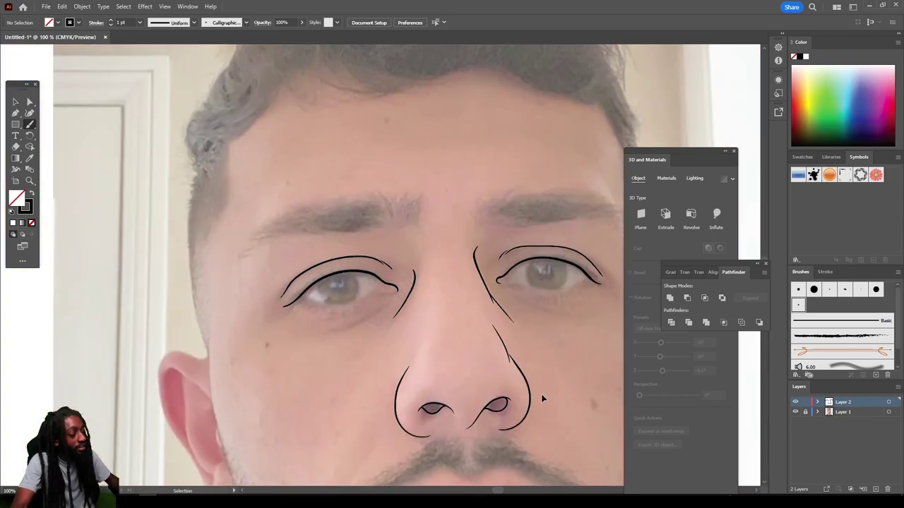
pyautogui.hotkey('ctrl', '+')
pyautogui.hotkey('ctrl', '+')
pyautogui.hotkey('ctrl', '+')
pyautogui.hotkey('ctrl', '+')
pyautogui.hotkey('ctrl', '+')
pyautogui.hotkey('ctrl', '+')
pyautogui.hotkey('ctrl', '+')
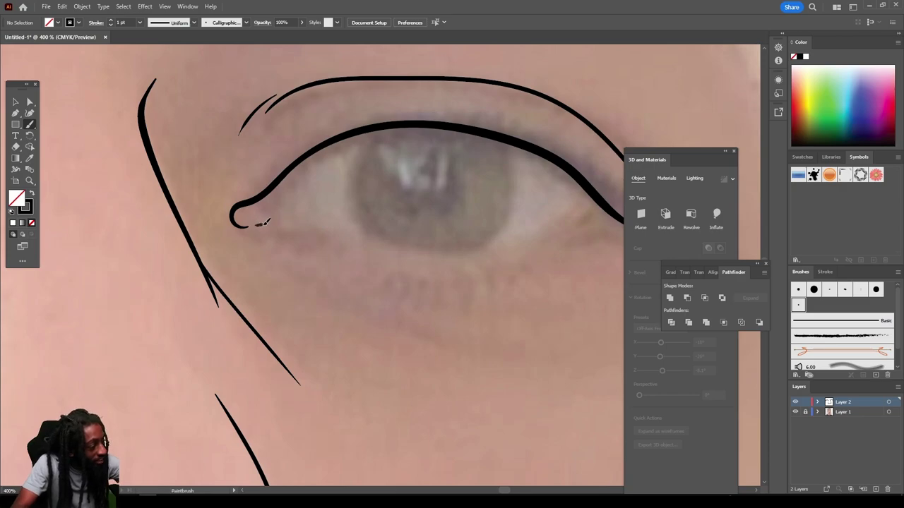
pyautogui.moveTo(266, 222)
pyautogui.mouseDown()
pyautogui.moveTo(316, 221)
pyautogui.moveTo(448, 253)
pyautogui.moveTo(514, 247)
pyautogui.moveTo(619, 217)
pyautogui.mouseUp()
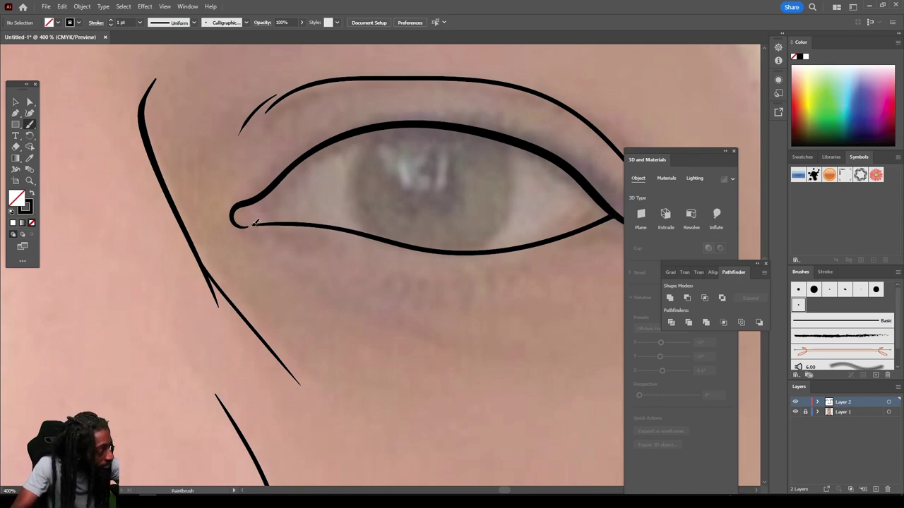
pyautogui.moveTo(239, 221)
pyautogui.mouseDown()
pyautogui.moveTo(274, 218)
pyautogui.moveTo(273, 192)
pyautogui.moveTo(305, 161)
pyautogui.mouseUp()
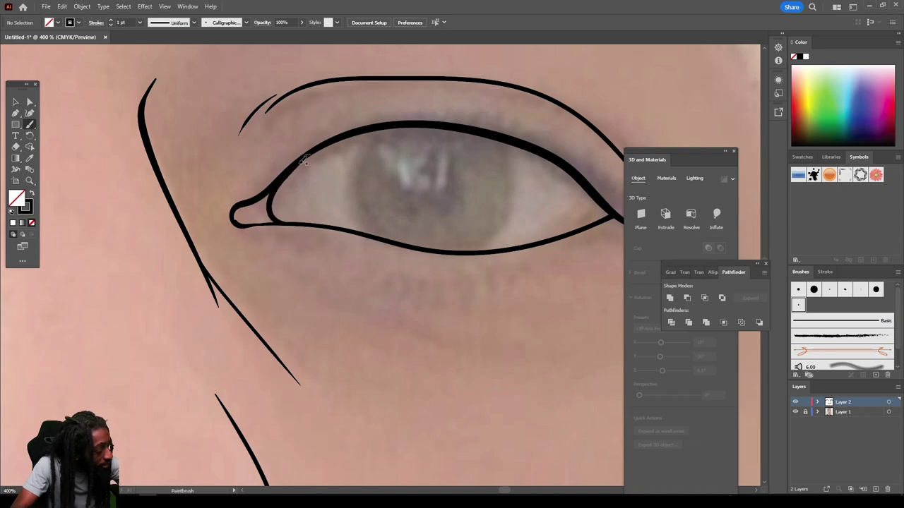
pyautogui.moveTo(237, 210)
pyautogui.mouseDown()
pyautogui.moveTo(326, 148)
pyautogui.moveTo(376, 131)
pyautogui.moveTo(486, 136)
pyautogui.moveTo(600, 197)
pyautogui.mouseUp()
# Step: Paint the lower lid and tear duct of the eye on the photo's left side and thicken its upper lash line
pyautogui.scroll(-6, 700, 308)
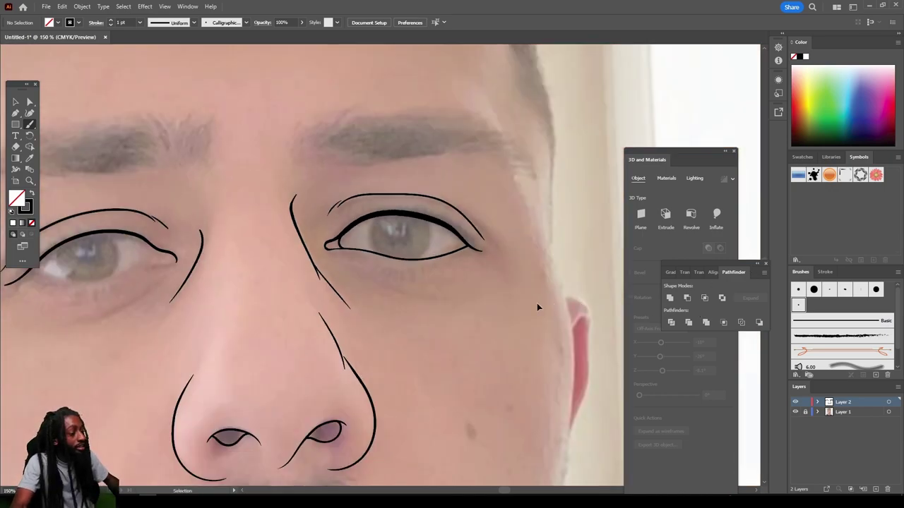
pyautogui.scroll(3, 480, 295)
pyautogui.scroll(2, 480, 295)
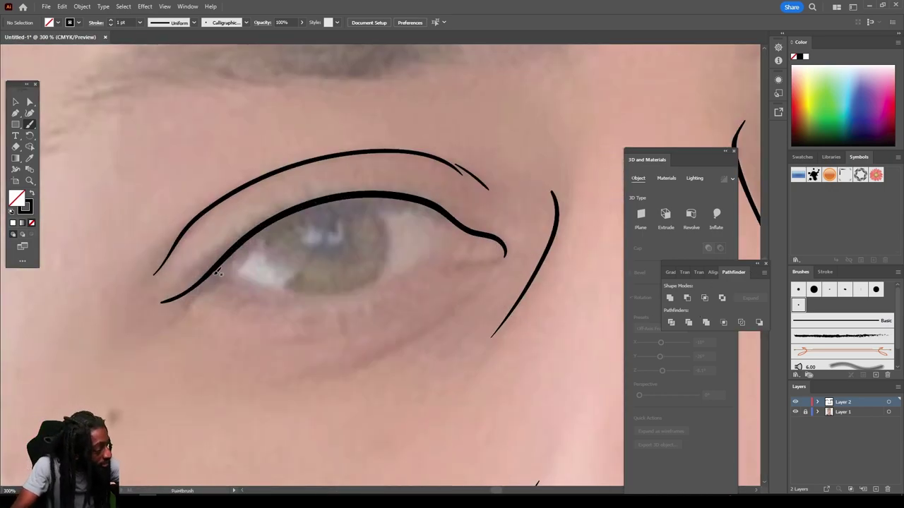
pyautogui.moveTo(202, 281)
pyautogui.mouseDown()
pyautogui.moveTo(360, 288)
pyautogui.moveTo(507, 249)
pyautogui.mouseUp()
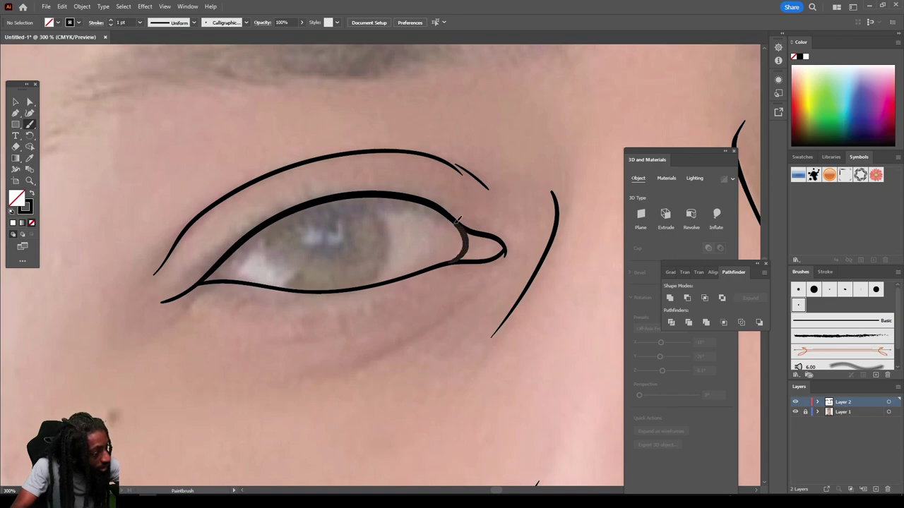
pyautogui.moveTo(458, 221); pyautogui.dragTo(458, 221)
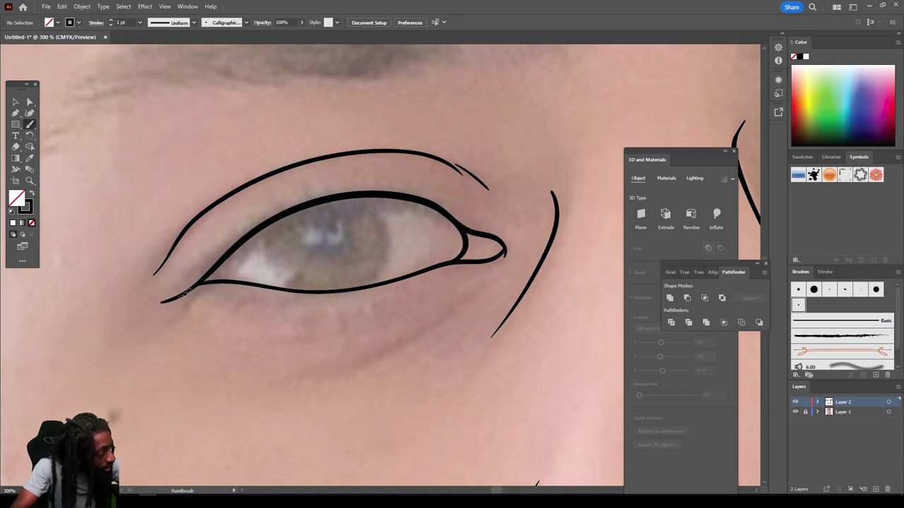
pyautogui.moveTo(185, 292)
pyautogui.mouseDown()
pyautogui.moveTo(266, 231)
pyautogui.moveTo(321, 206)
pyautogui.moveTo(367, 200)
pyautogui.moveTo(427, 209)
pyautogui.moveTo(469, 231)
pyautogui.mouseUp()
pyautogui.moveTo(448, 217)
pyautogui.mouseDown()
pyautogui.moveTo(344, 203)
pyautogui.moveTo(293, 215)
pyautogui.moveTo(348, 201)
pyautogui.moveTo(422, 200)
pyautogui.mouseUp()
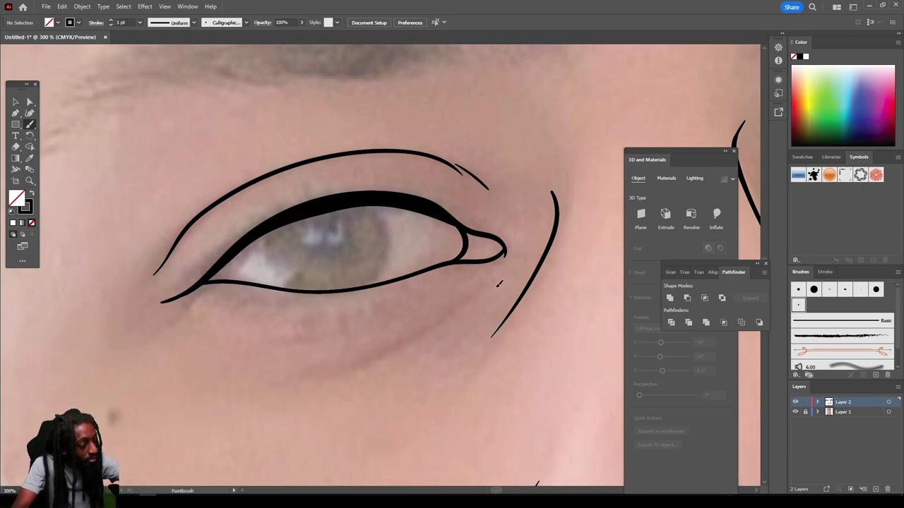
# Step: Paint a short crease under the inner corner of each eye
pyautogui.moveTo(455, 315); pyautogui.dragTo(431, 331)
pyautogui.hotkey('ctrl', '-')
pyautogui.hotkey('ctrl', '-')
pyautogui.hotkey('ctrl', '-')
pyautogui.hotkey('ctrl', '-')
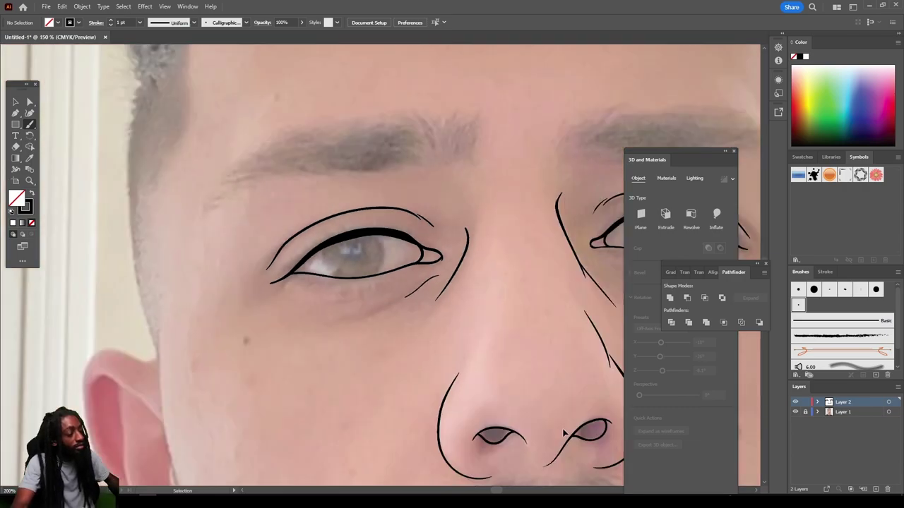
pyautogui.hotkey('ctrl', '+')
pyautogui.hotkey('ctrl', '+')
pyautogui.hotkey('ctrl', '+')
pyautogui.hotkey('ctrl', '+')
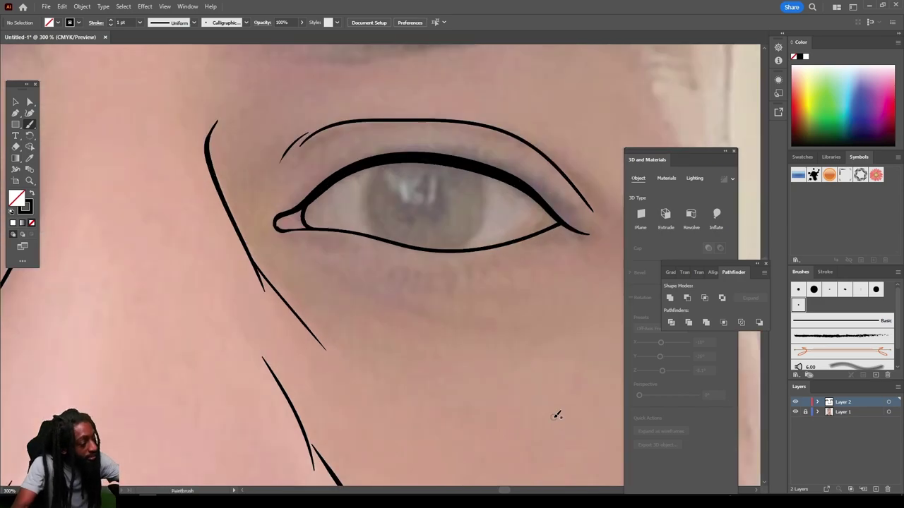
pyautogui.moveTo(368, 293); pyautogui.dragTo(294, 251)
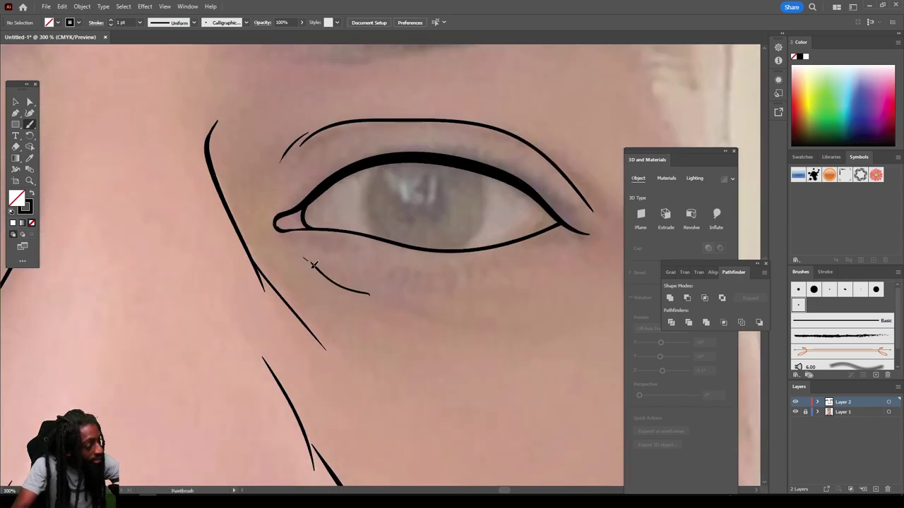
# Step: Hide the photo on Layer 1 to examine the line art alone, and show it again
pyautogui.hotkey('ctrl', '-')
pyautogui.hotkey('ctrl', '-')
pyautogui.hotkey('ctrl', '-')
pyautogui.hotkey('ctrl', '-')
pyautogui.hotkey('ctrl', '-')
pyautogui.hotkey('ctrl', '-')
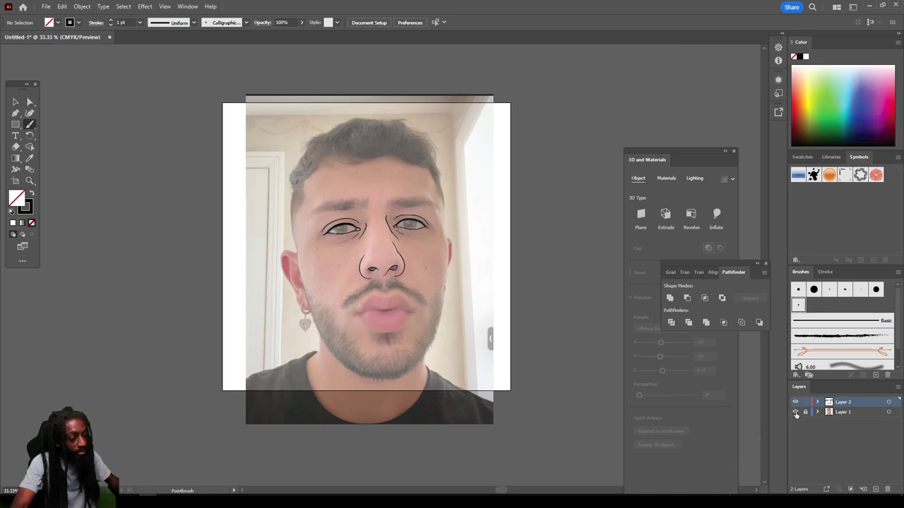
pyautogui.click(795, 413)
pyautogui.hotkey('ctrl', '1')
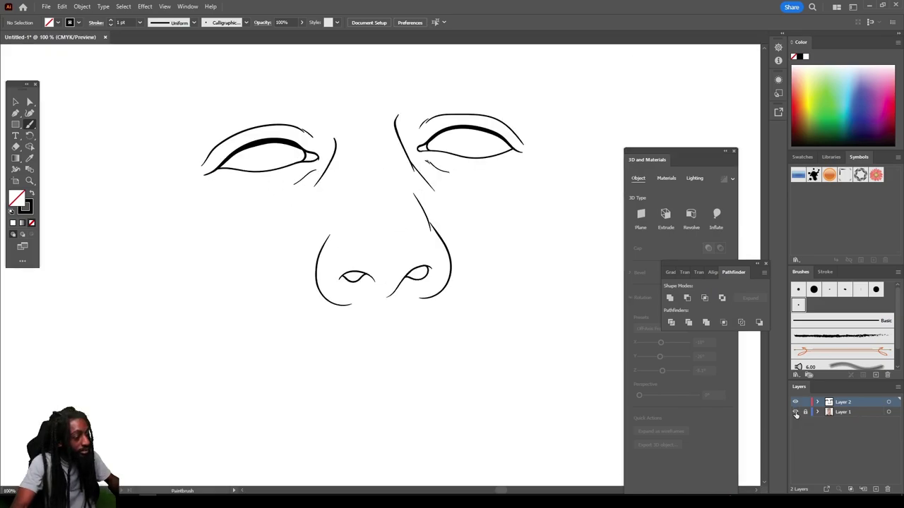
pyautogui.click(795, 412)
# Step: Paint short corner marks and the wavy line between the lips, thickening the line at its centre
pyautogui.scroll(-4, 547, 392)
pyautogui.hotkey('ctrl', '+')
pyautogui.hotkey('ctrl', '+')
pyautogui.hotkey('ctrl', '+')
pyautogui.hotkey('ctrl', '-')
pyautogui.scroll(-1, 547, 392)
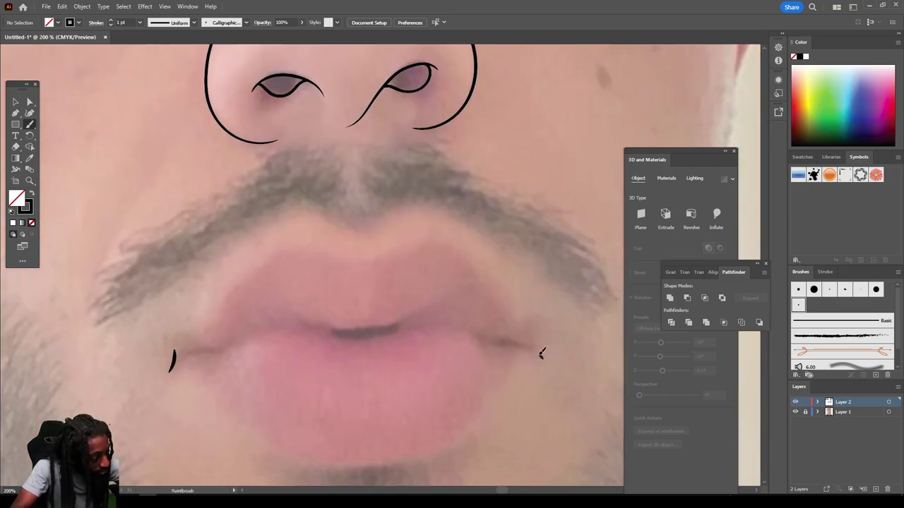
pyautogui.moveTo(541, 355); pyautogui.dragTo(534, 333)
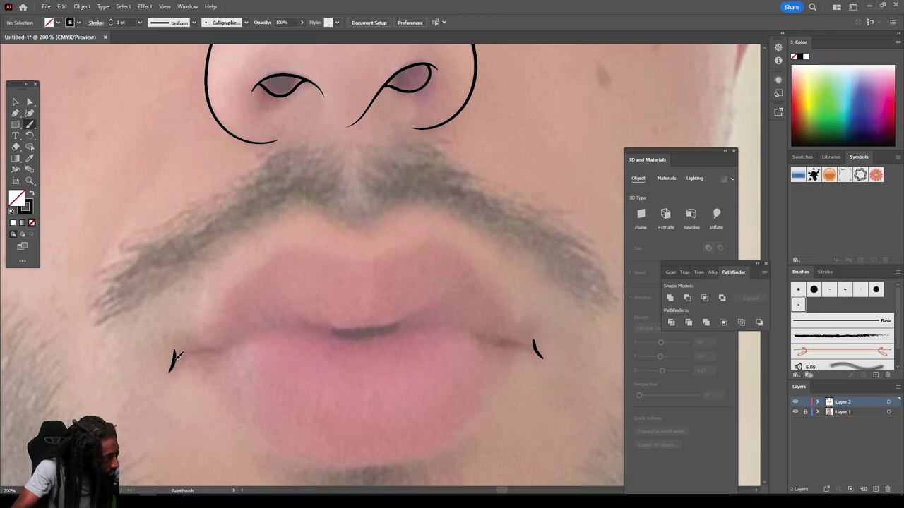
pyautogui.moveTo(175, 357)
pyautogui.mouseDown()
pyautogui.moveTo(311, 325)
pyautogui.moveTo(470, 327)
pyautogui.moveTo(487, 341)
pyautogui.mouseUp()
pyautogui.moveTo(472, 332); pyautogui.dragTo(535, 349)
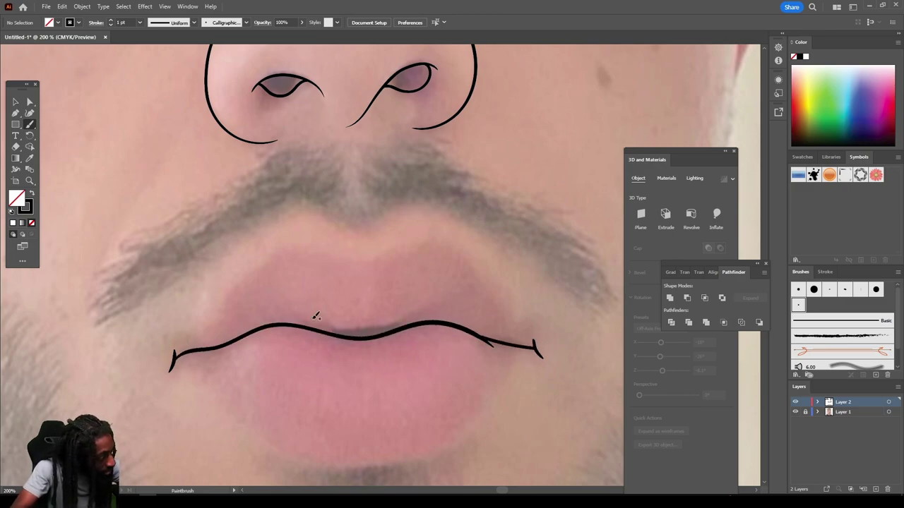
pyautogui.moveTo(297, 308)
pyautogui.mouseDown()
pyautogui.moveTo(348, 329)
pyautogui.moveTo(425, 304)
pyautogui.mouseUp()
# Step: Outline the upper and lower lips from one mouth corner to the other
pyautogui.moveTo(181, 351)
pyautogui.mouseDown()
pyautogui.moveTo(286, 239)
pyautogui.moveTo(370, 252)
pyautogui.moveTo(465, 249)
pyautogui.moveTo(535, 346)
pyautogui.mouseUp()
pyautogui.scroll(-1, 211, 329)
pyautogui.moveTo(175, 309)
pyautogui.mouseDown()
pyautogui.moveTo(279, 406)
pyautogui.moveTo(403, 417)
pyautogui.moveTo(486, 361)
pyautogui.moveTo(536, 304)
pyautogui.mouseUp()
pyautogui.scroll(-5, 540, 363)
pyautogui.hotkey('ctrl', '=')
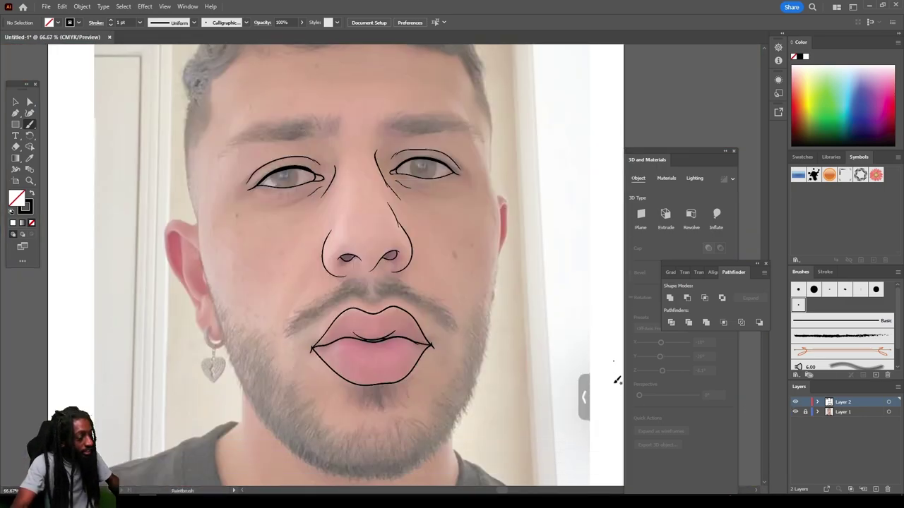
# Step: Set the stroke weight to 2 pt and paint the side of the face along the ear with the earring
pyautogui.click(140, 23)
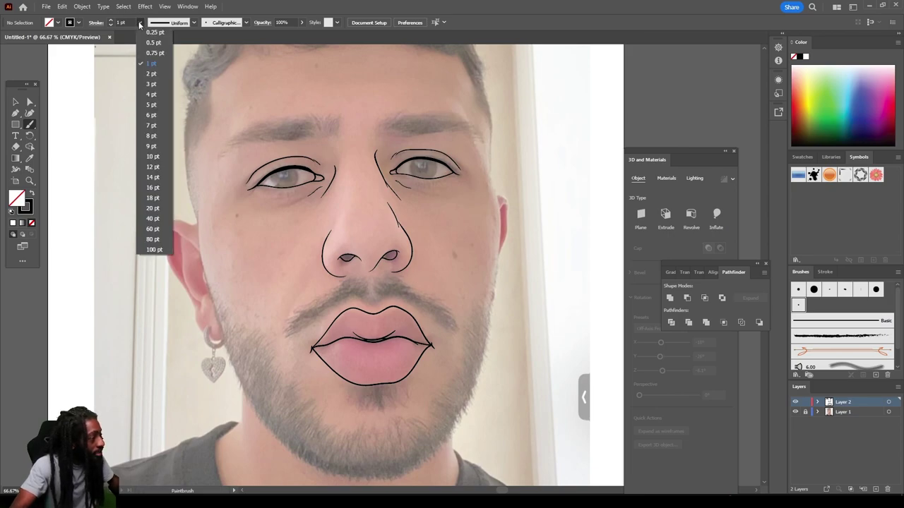
pyautogui.click(150, 76)
pyautogui.hotkey('ctrl', '-')
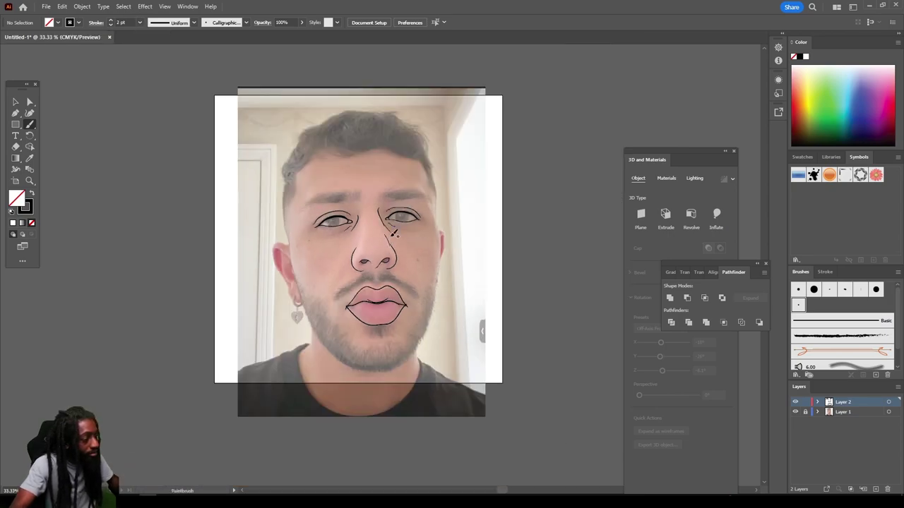
pyautogui.hotkey('ctrl', '=')
pyautogui.hotkey('ctrl', '=')
pyautogui.moveTo(368, 301); pyautogui.dragTo(428, 276)
pyautogui.hotkey('ctrl', '=')
pyautogui.moveTo(358, 211); pyautogui.dragTo(391, 231)
pyautogui.scroll(2, 392, 230)
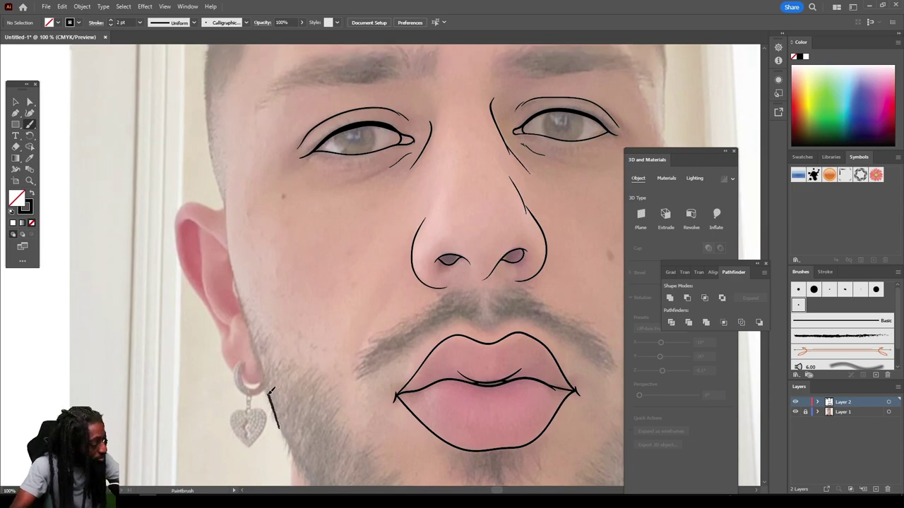
pyautogui.moveTo(271, 389); pyautogui.dragTo(236, 274)
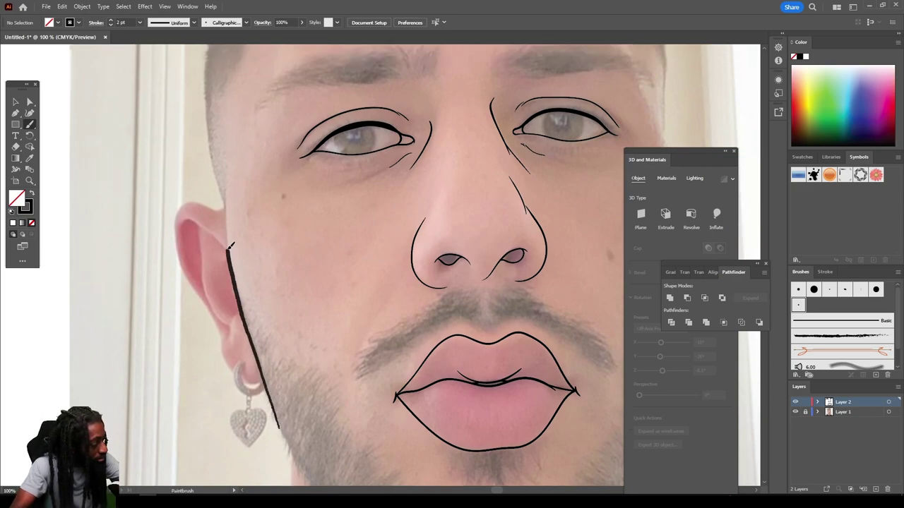
pyautogui.moveTo(227, 217); pyautogui.dragTo(226, 197)
# Step: Continue the face outline around the chin and up to the opposite temple, and outline the narrow ear on that side
pyautogui.scroll(-2, 264, 262)
pyautogui.scroll(2, 387, 385)
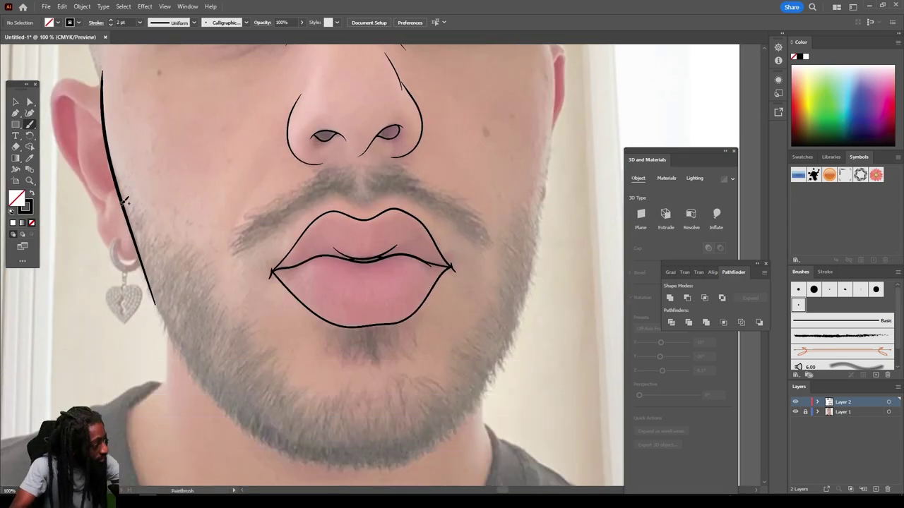
pyautogui.moveTo(123, 205)
pyautogui.mouseDown()
pyautogui.moveTo(188, 361)
pyautogui.moveTo(307, 449)
pyautogui.moveTo(441, 433)
pyautogui.moveTo(501, 349)
pyautogui.moveTo(533, 259)
pyautogui.moveTo(558, 86)
pyautogui.mouseUp()
pyautogui.scroll(-2, 626, 234)
pyautogui.scroll(4, 626, 234)
pyautogui.moveTo(452, 47)
pyautogui.mouseDown()
pyautogui.moveTo(467, 378)
pyautogui.moveTo(460, 413)
pyautogui.moveTo(473, 397)
pyautogui.moveTo(500, 162)
pyautogui.moveTo(474, 137)
pyautogui.mouseUp()
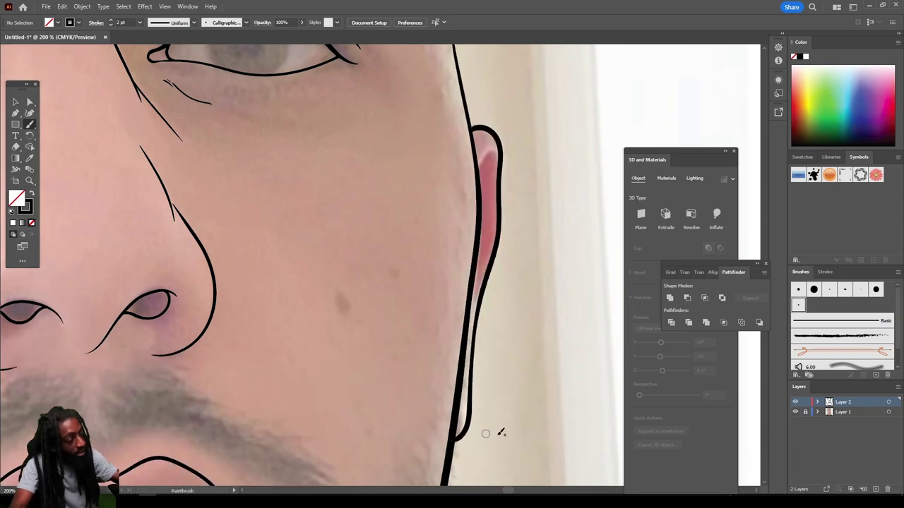
# Step: Paint the side of the head from the earring-side ear up to the hairline, and outline that ear down to its lobe
pyautogui.scroll(-4, 485, 431)
pyautogui.scroll(3, 445, 425)
pyautogui.moveTo(444, 425)
pyautogui.mouseDown()
pyautogui.moveTo(410, 422)
pyautogui.moveTo(367, 381)
pyautogui.moveTo(349, 316)
pyautogui.moveTo(301, 226)
pyautogui.moveTo(309, 150)
pyautogui.moveTo(370, 167)
pyautogui.mouseUp()
pyautogui.scroll(-3, 379, 437)
pyautogui.scroll(2, 379, 317)
pyautogui.moveTo(373, 383)
pyautogui.mouseDown()
pyautogui.moveTo(363, 337)
pyautogui.moveTo(363, 181)
pyautogui.mouseUp()
# Step: Paint a short curve above the lobe of the earring-side ear, starting at the face outline
pyautogui.scroll(-3, 537, 432)
pyautogui.scroll(4, 478, 387)
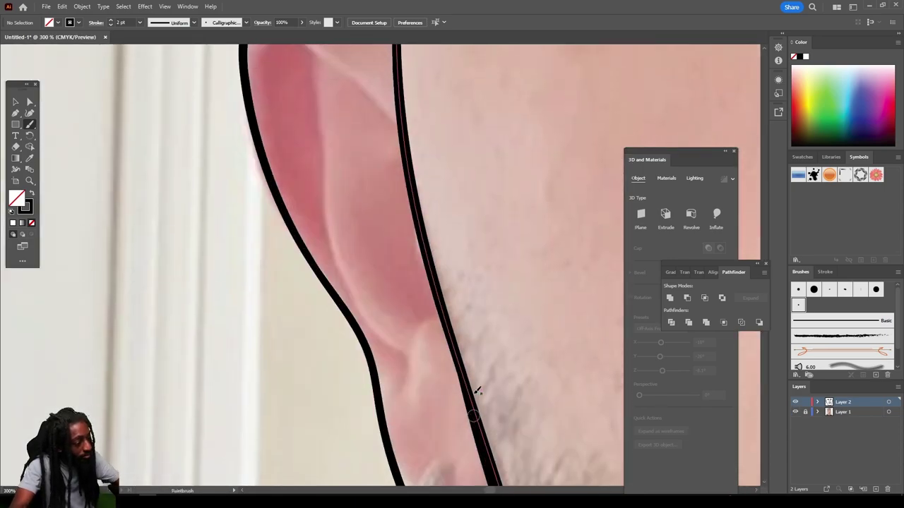
pyautogui.moveTo(399, 393)
pyautogui.mouseDown()
pyautogui.moveTo(418, 329)
pyautogui.moveTo(437, 310)
pyautogui.mouseUp()
# Step: Set the stroke weight to 1 pt and paint the inner folds and rim line of the earring-side ear, redoing the long fold once
pyautogui.scroll(1, 283, 176)
pyautogui.click(139, 24)
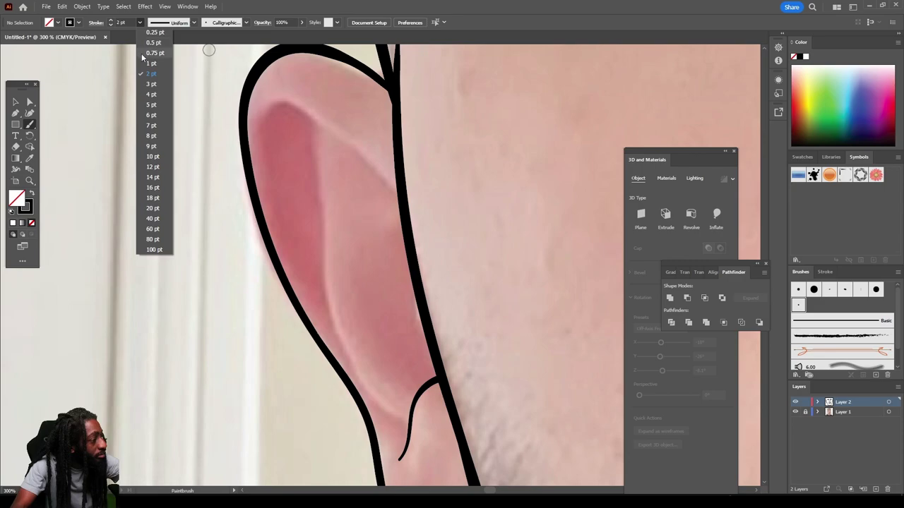
pyautogui.click(151, 78)
pyautogui.scroll(1, 359, 417)
pyautogui.scroll(-1, 396, 458)
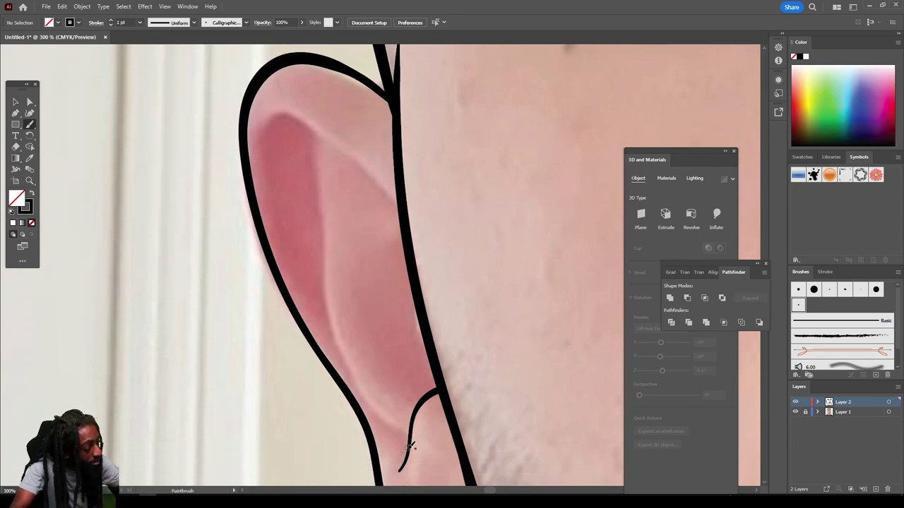
pyautogui.moveTo(409, 443)
pyautogui.mouseDown()
pyautogui.moveTo(342, 355)
pyautogui.moveTo(322, 302)
pyautogui.moveTo(315, 126)
pyautogui.mouseUp()
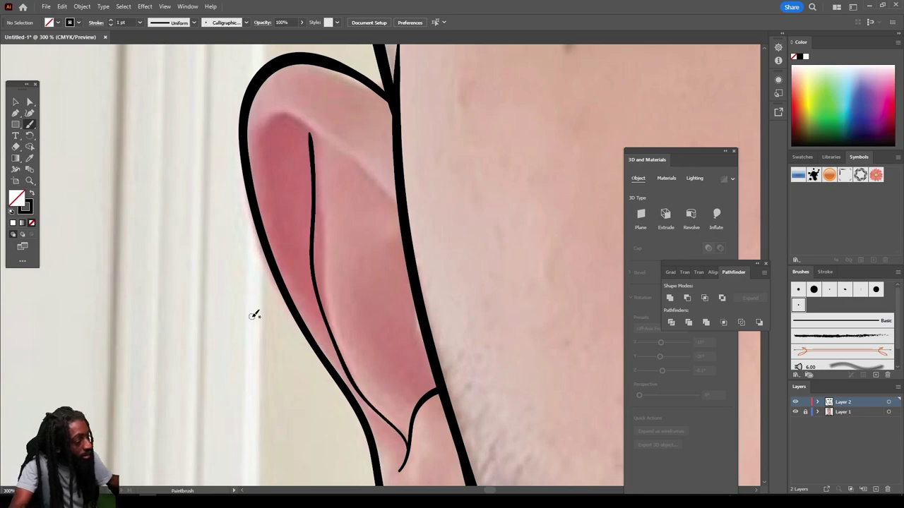
pyautogui.hotkey('ctrl', 'z')
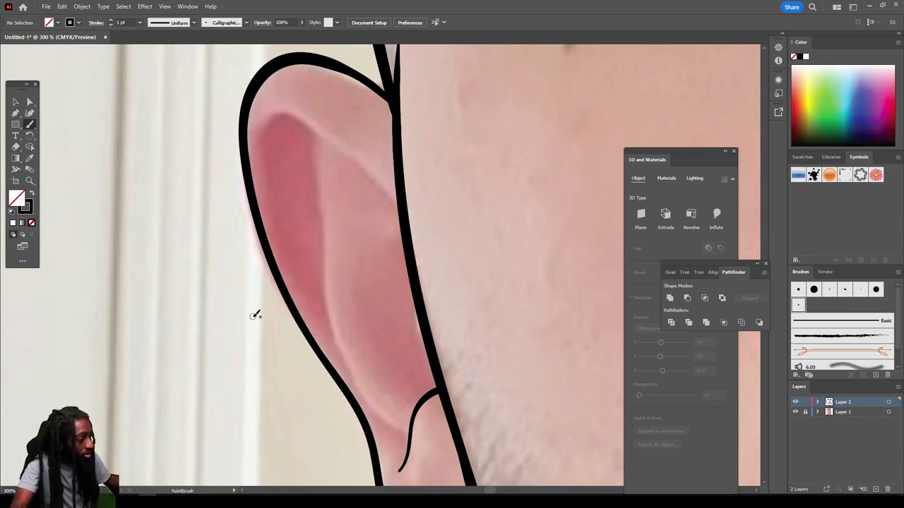
pyautogui.moveTo(312, 132)
pyautogui.mouseDown()
pyautogui.moveTo(333, 339)
pyautogui.moveTo(362, 398)
pyautogui.moveTo(409, 437)
pyautogui.mouseUp()
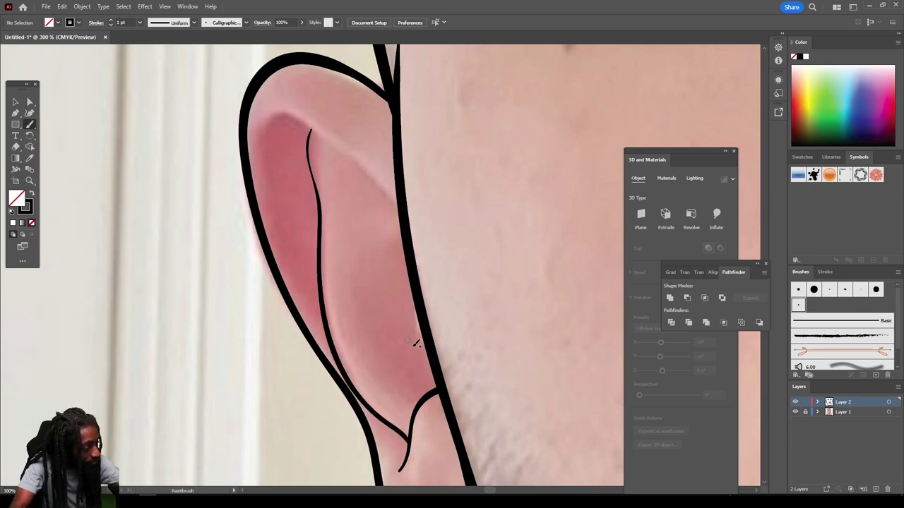
pyautogui.moveTo(429, 358); pyautogui.dragTo(400, 242)
pyautogui.moveTo(264, 187)
pyautogui.mouseDown()
pyautogui.moveTo(257, 133)
pyautogui.moveTo(361, 167)
pyautogui.moveTo(393, 210)
pyautogui.mouseUp()
# Step: Paint the thin inner fold lines inside the narrow ear on the other side of the face
pyautogui.hotkey('ctrl', '-')
pyautogui.hotkey('ctrl', '-')
pyautogui.hotkey('ctrl', '-')
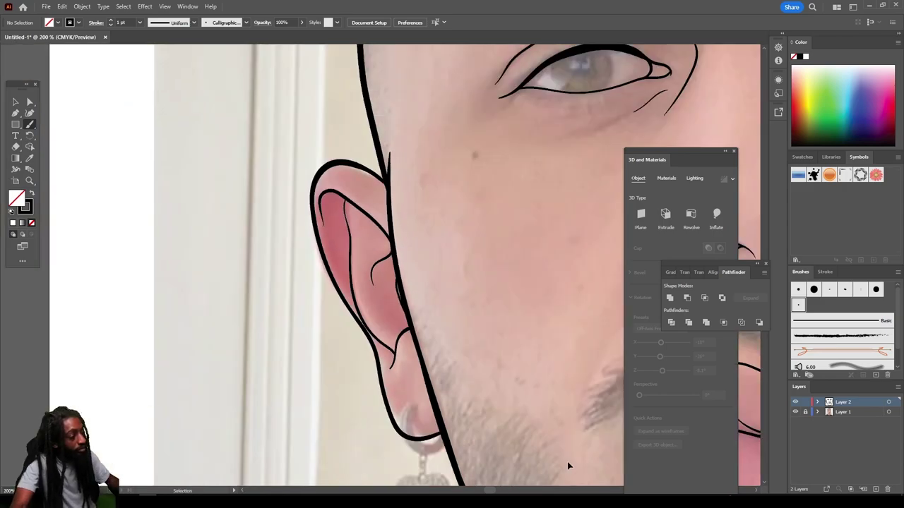
pyautogui.hscroll(5, 552, 434)
pyautogui.hotkey('ctrl', '+')
pyautogui.hotkey('ctrl', '+')
pyautogui.hotkey('ctrl', '+')
pyautogui.hscroll(5, 552, 434)
pyautogui.scroll(3, 552, 434)
pyautogui.moveTo(429, 134); pyautogui.dragTo(408, 175)
pyautogui.scroll(-1, 409, 181)
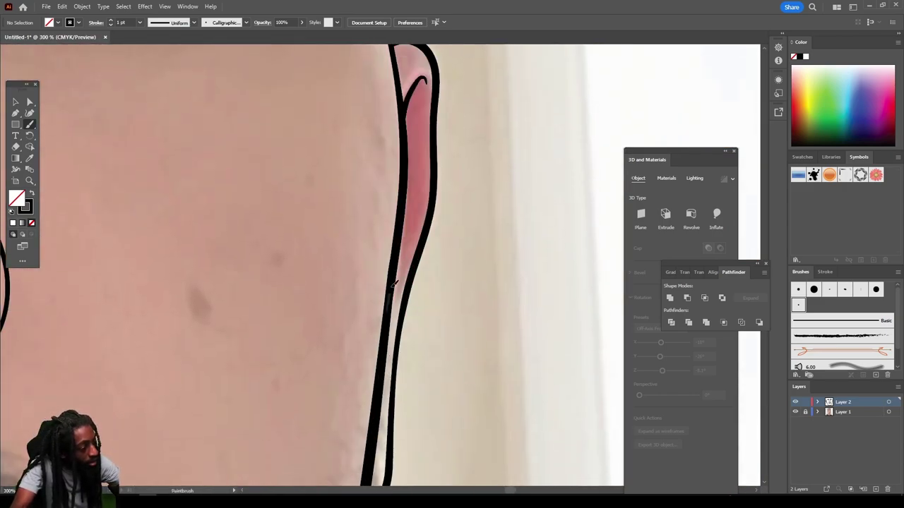
pyautogui.moveTo(395, 277); pyautogui.dragTo(416, 175)
# Step: Examine the traced line art across the whole face, including the brows, forehead and hair still showing in the photo
pyautogui.hotkey('ctrl', '-')
pyautogui.scroll(-3, 523, 383)
pyautogui.scroll(1, 554, 360)
pyautogui.scroll(-1, 537, 356)
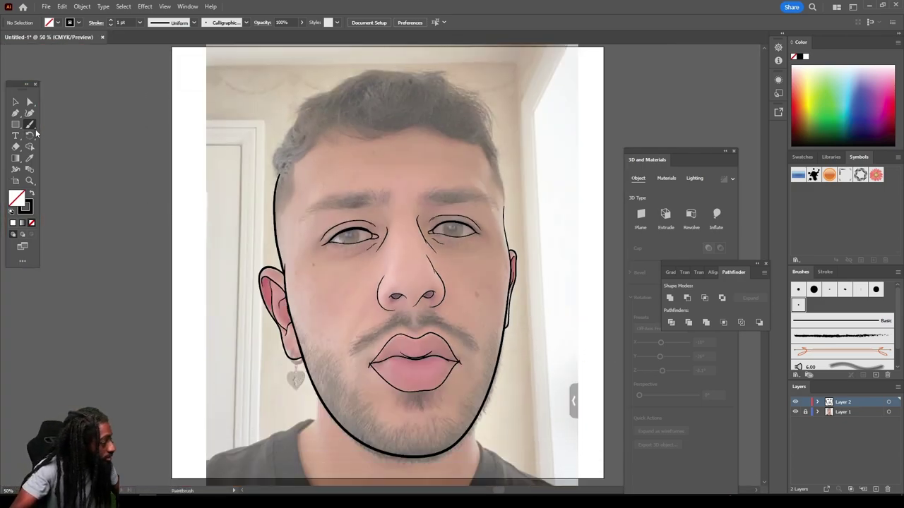
pyautogui.scroll(2, 383, 288)
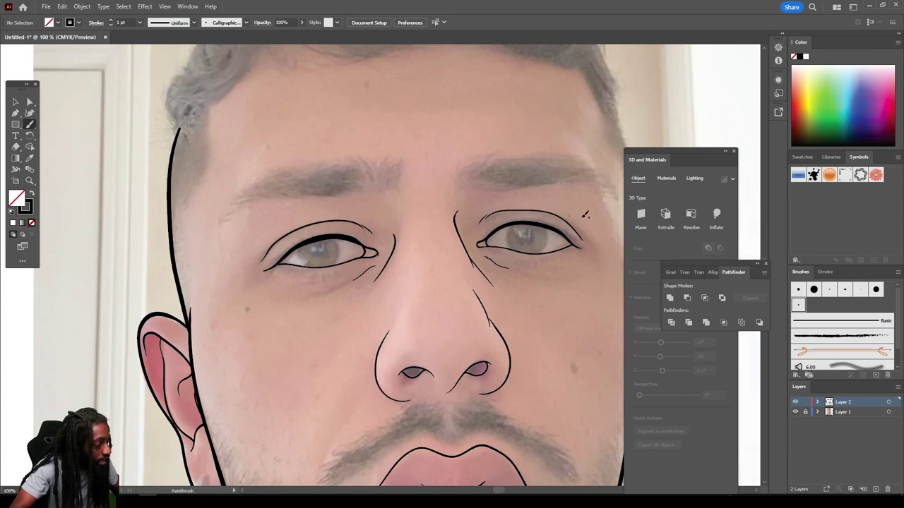
pyautogui.scroll(2, 491, 198)
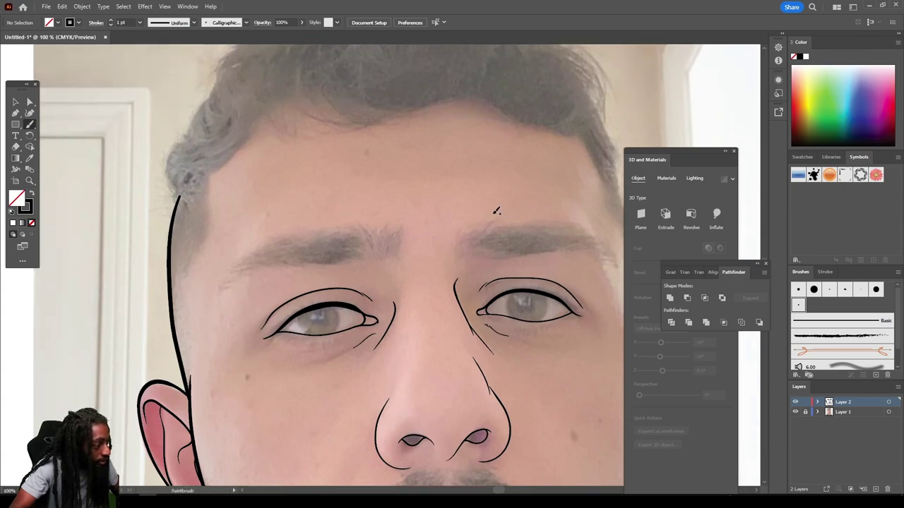
pyautogui.scroll(3, 459, 111)
pyautogui.scroll(-2, 393, 180)
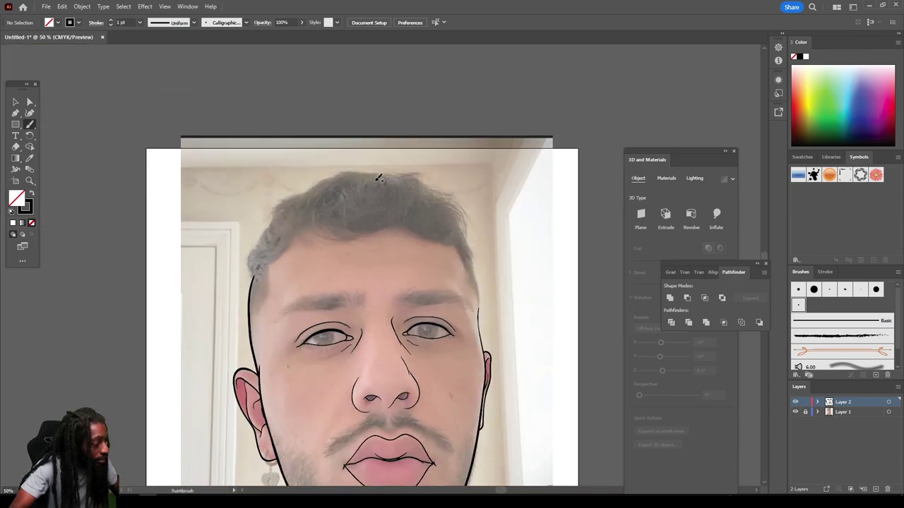
pyautogui.hotkey('ctrl', '=')
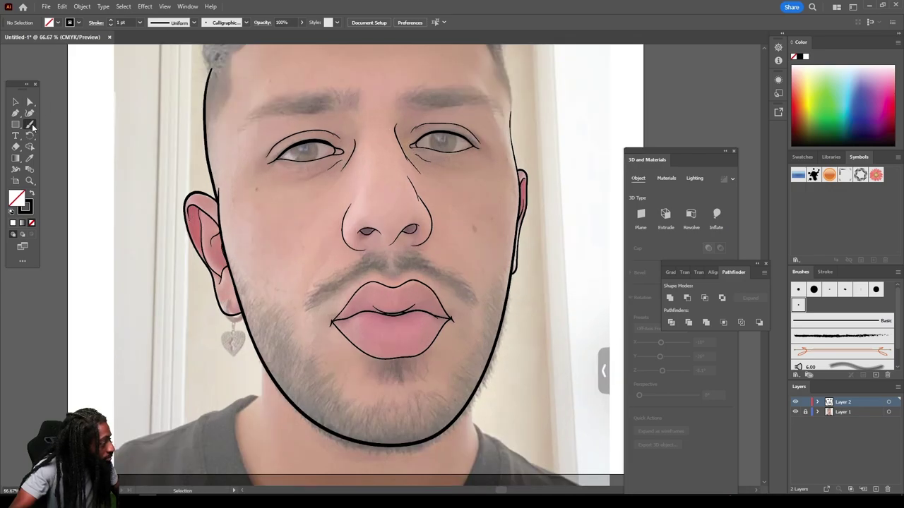
# Step: Switch to the Pencil tool, swap to a black fill with no stroke, and accept its options with Fill new pencil strokes enabled
pyautogui.click(31, 125)
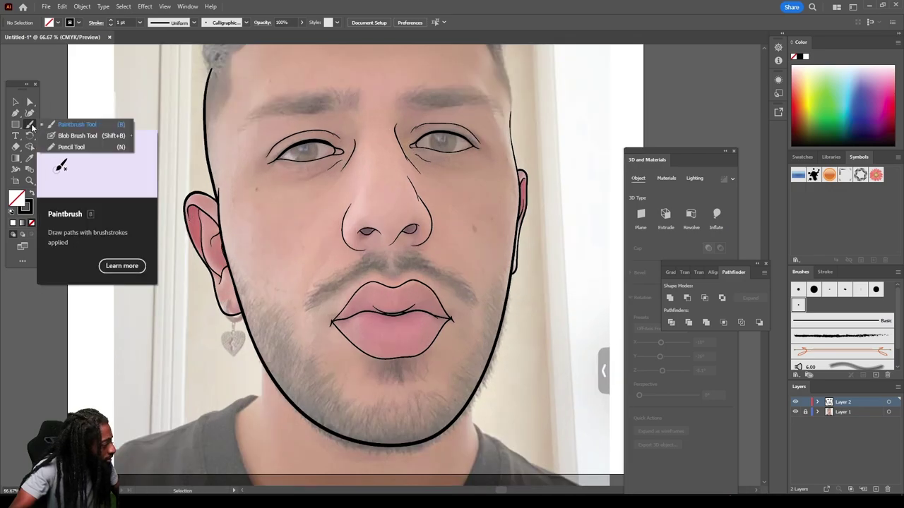
pyautogui.click(72, 147)
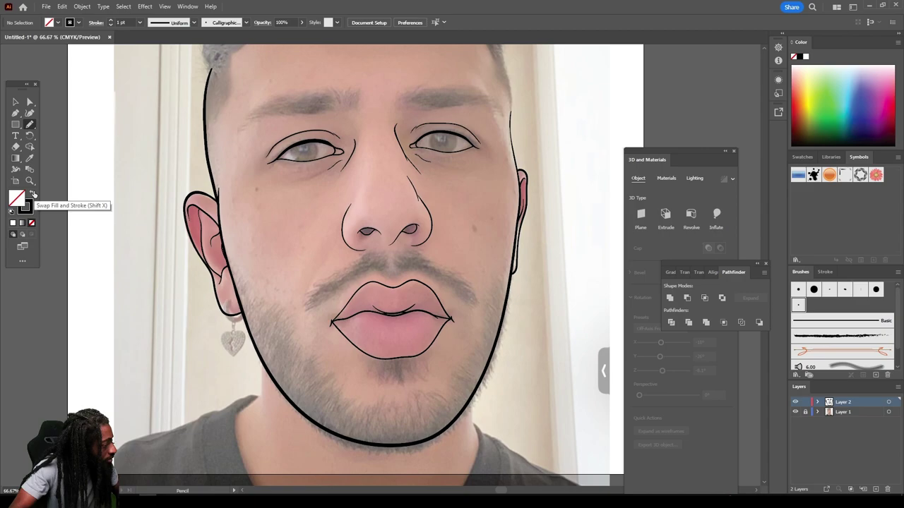
pyautogui.click(32, 195)
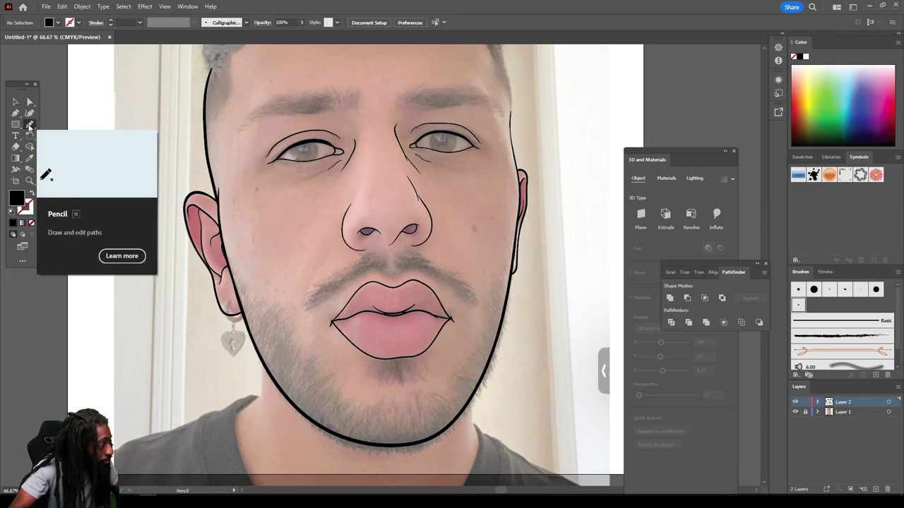
pyautogui.doubleClick(30, 125)
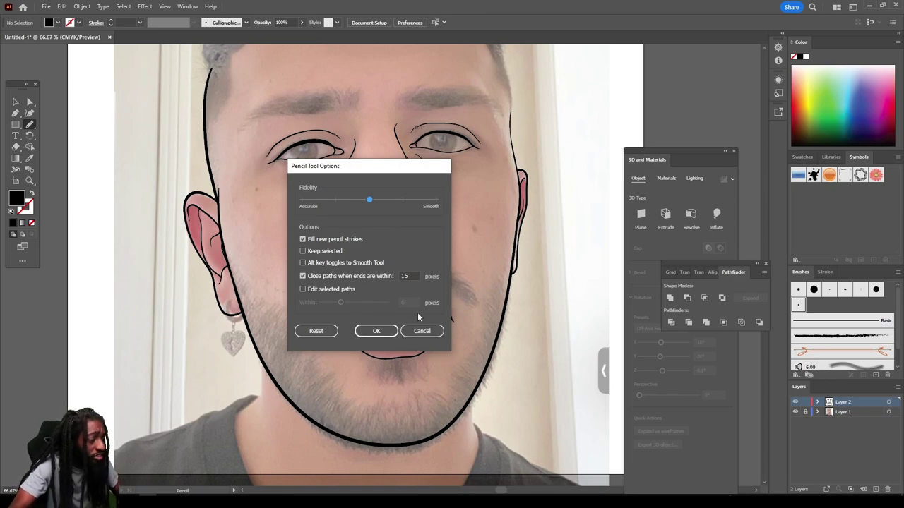
pyautogui.click(371, 333)
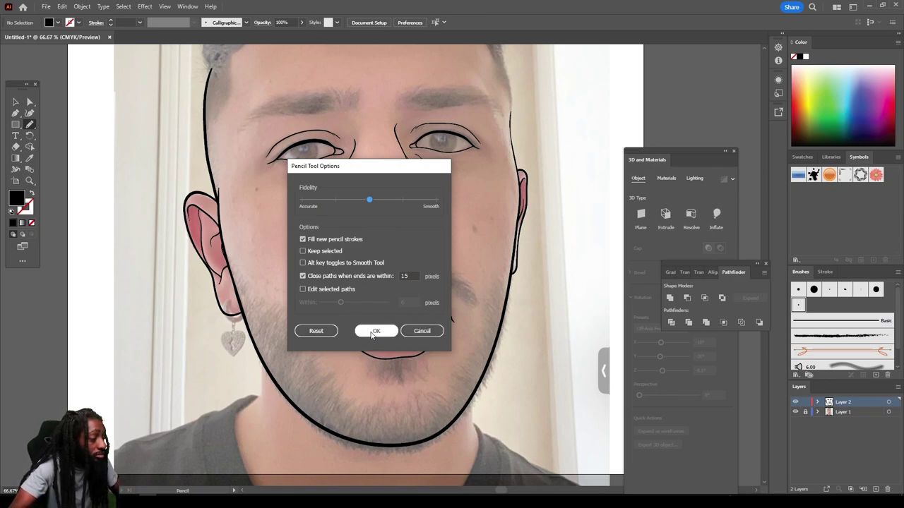
# Step: Trace a closed black Pencil shape inside the nostril farther from the earring, keeping its edge within the outline strokes
pyautogui.hotkey('ctrl', '-')
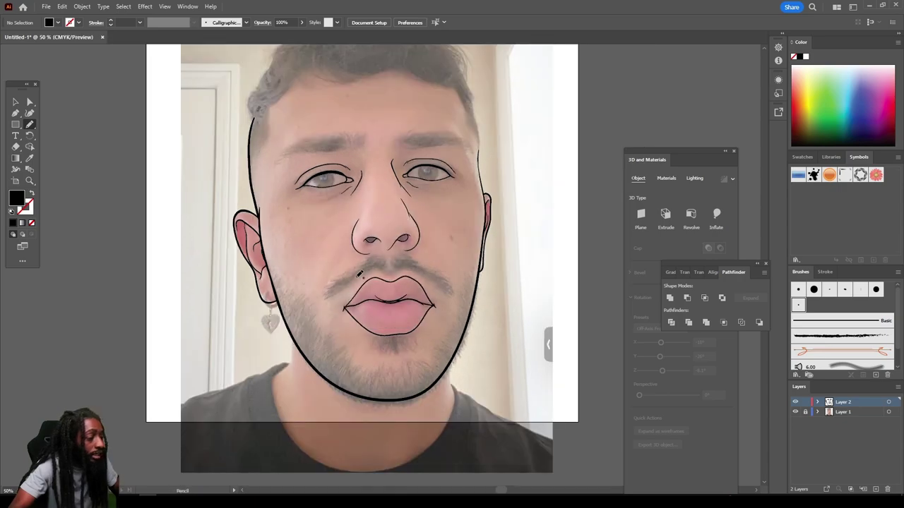
pyautogui.hotkey('ctrl', '+')
pyautogui.hotkey('ctrl', '+')
pyautogui.hotkey('ctrl', '+')
pyautogui.hotkey('ctrl', '+')
pyautogui.hotkey('ctrl', '+')
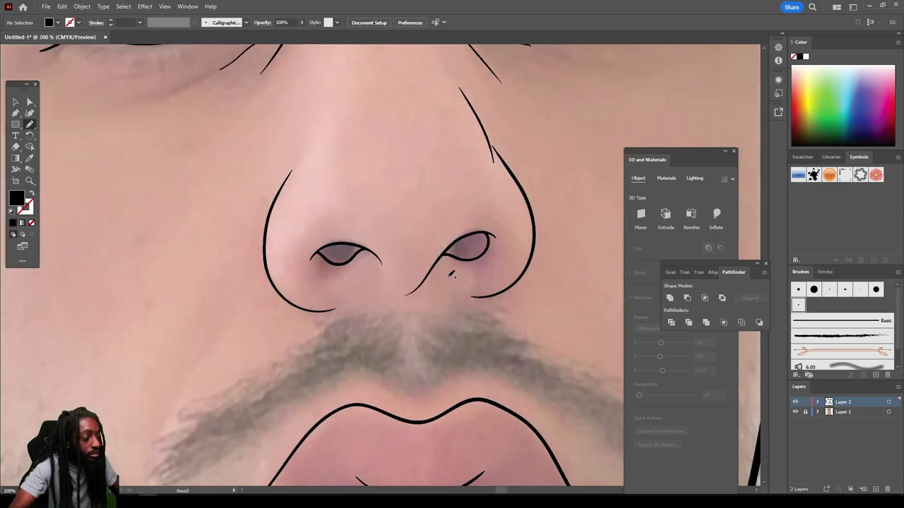
pyautogui.hotkey('ctrl', '+')
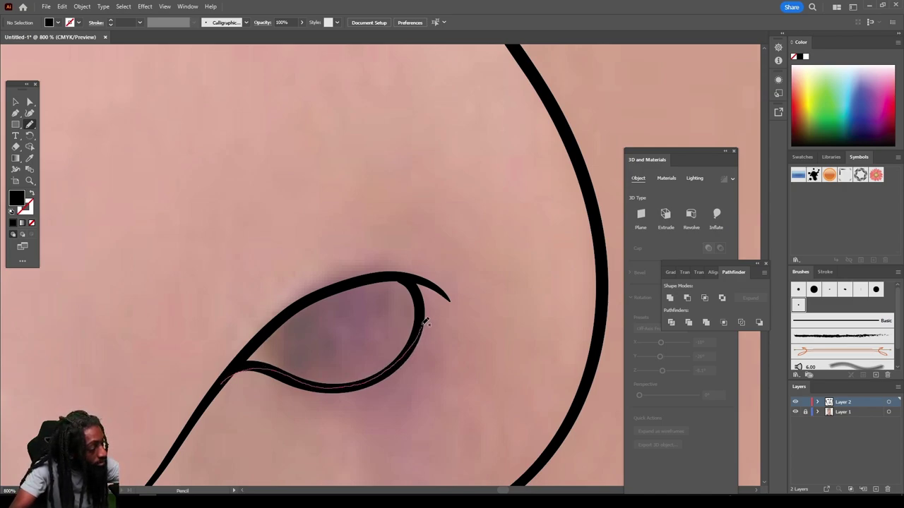
pyautogui.moveTo(373, 278); pyautogui.dragTo(318, 302)
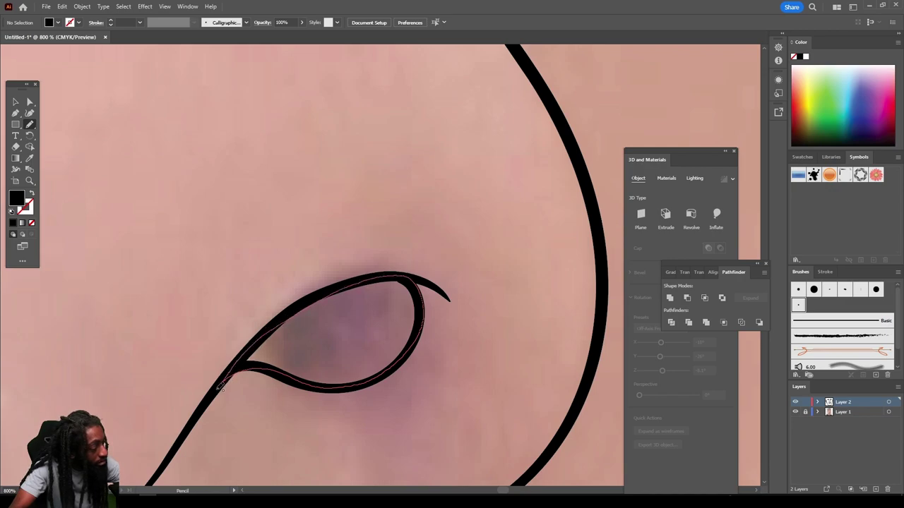
pyautogui.moveTo(216, 391); pyautogui.dragTo(220, 383)
pyautogui.moveTo(276, 332)
pyautogui.mouseDown()
pyautogui.moveTo(343, 296)
pyautogui.moveTo(300, 314)
pyautogui.moveTo(274, 338)
pyautogui.mouseUp()
# Step: Fill the nostril nearer the earring with a closed black Pencil shape drawn along its outline strokes
pyautogui.hotkey('ctrl', '-')
pyautogui.hotkey('ctrl', '-')
pyautogui.hotkey('ctrl', '-')
pyautogui.hotkey('ctrl', '-')
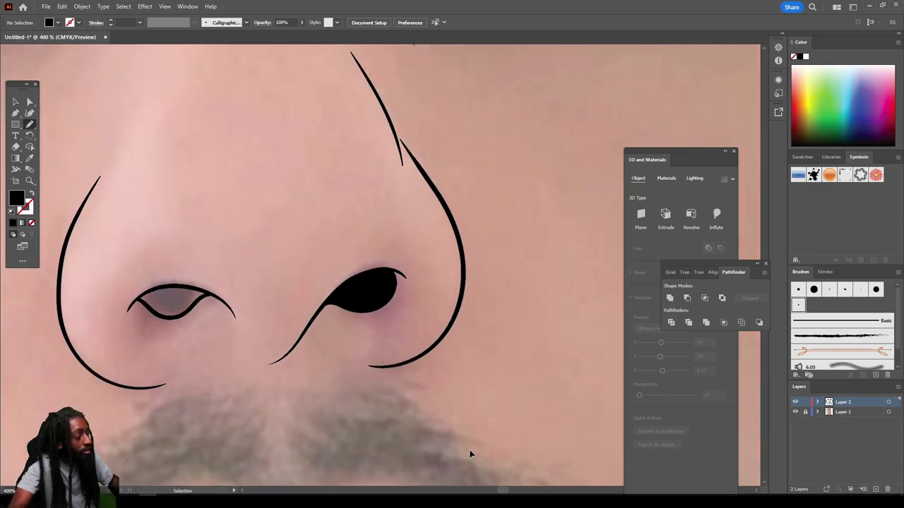
pyautogui.hscroll(-4, 400, 439)
pyautogui.hotkey('ctrl', '+')
pyautogui.hotkey('ctrl', '+')
pyautogui.hotkey('ctrl', '+')
pyautogui.hotkey('ctrl', '+')
pyautogui.hotkey('ctrl', '+')
pyautogui.scroll(-2, 402, 438)
pyautogui.scroll(-1, 405, 435)
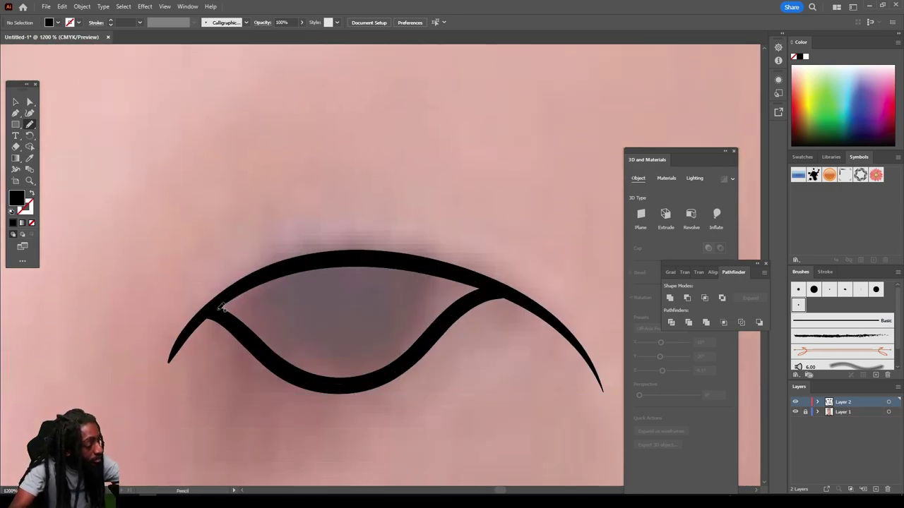
pyautogui.moveTo(235, 322)
pyautogui.mouseDown()
pyautogui.moveTo(315, 384)
pyautogui.moveTo(365, 382)
pyautogui.moveTo(502, 294)
pyautogui.moveTo(432, 268)
pyautogui.moveTo(288, 268)
pyautogui.mouseUp()
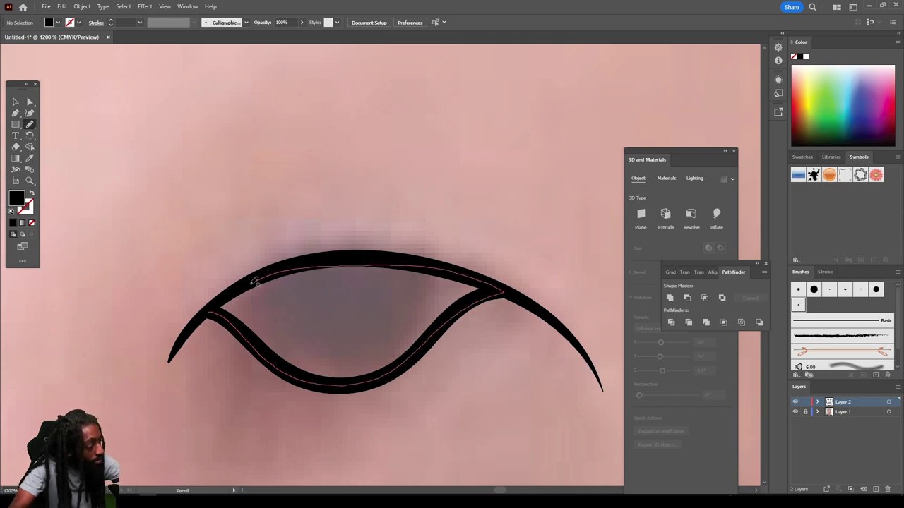
pyautogui.moveTo(209, 312); pyautogui.dragTo(210, 312)
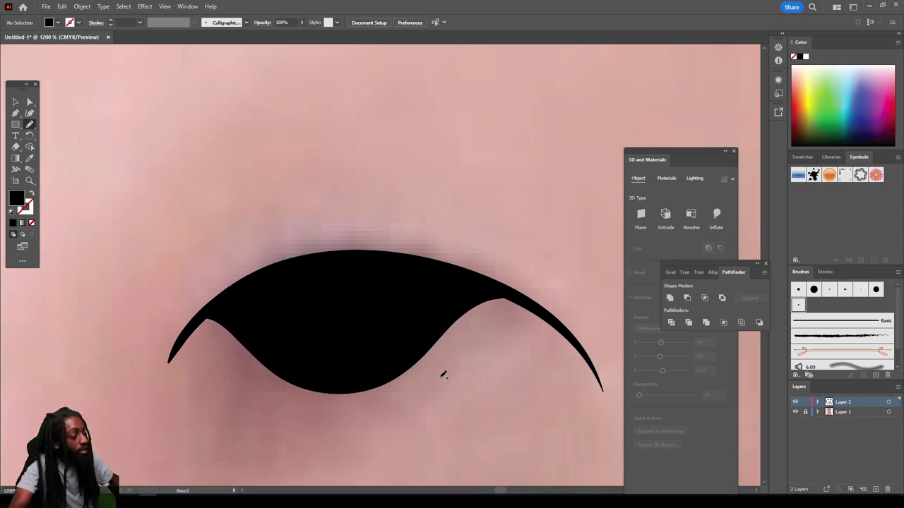
# Step: Fill the iris of the eye farther from the earring with a closed black Pencil shape running between the upper and lower lid lines
pyautogui.hotkey('ctrl', '-')
pyautogui.hotkey('ctrl', '-')
pyautogui.hotkey('ctrl', '-')
pyautogui.hotkey('ctrl', '-')
pyautogui.hotkey('ctrl', '-')
pyautogui.scroll(3, 464, 362)
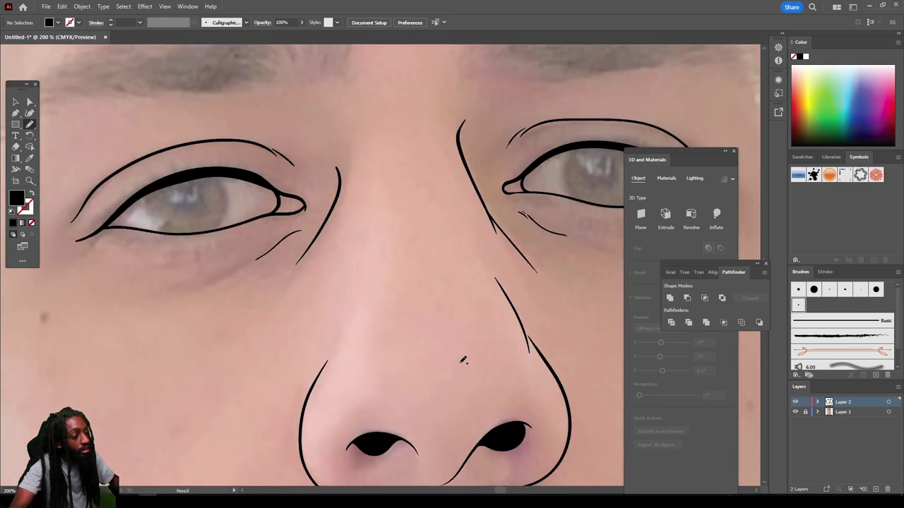
pyautogui.hotkey('ctrl', '-')
pyautogui.scroll(1, 461, 363)
pyautogui.hscroll(3, 460, 363)
pyautogui.hotkey('ctrl', '+')
pyautogui.hotkey('ctrl', '+')
pyautogui.hotkey('ctrl', '+')
pyautogui.hotkey('ctrl', '+')
pyautogui.scroll(4, 459, 360)
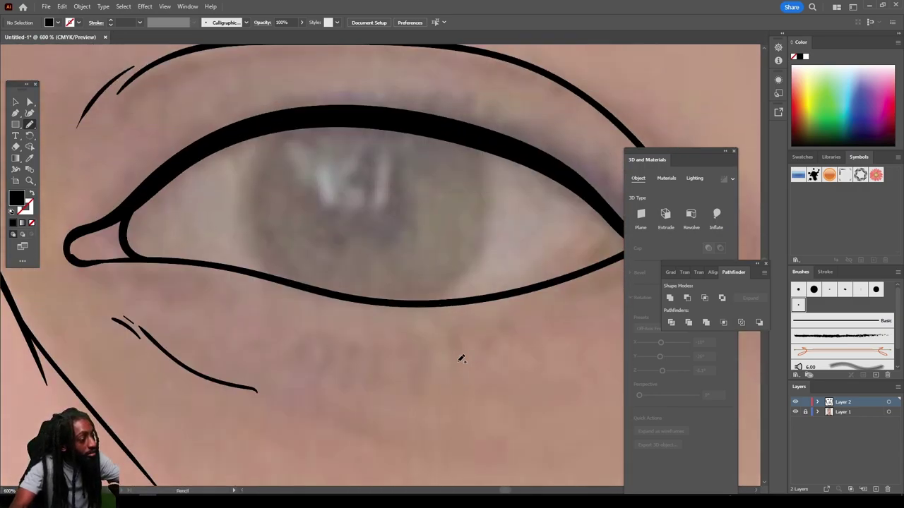
pyautogui.scroll(1, 461, 359)
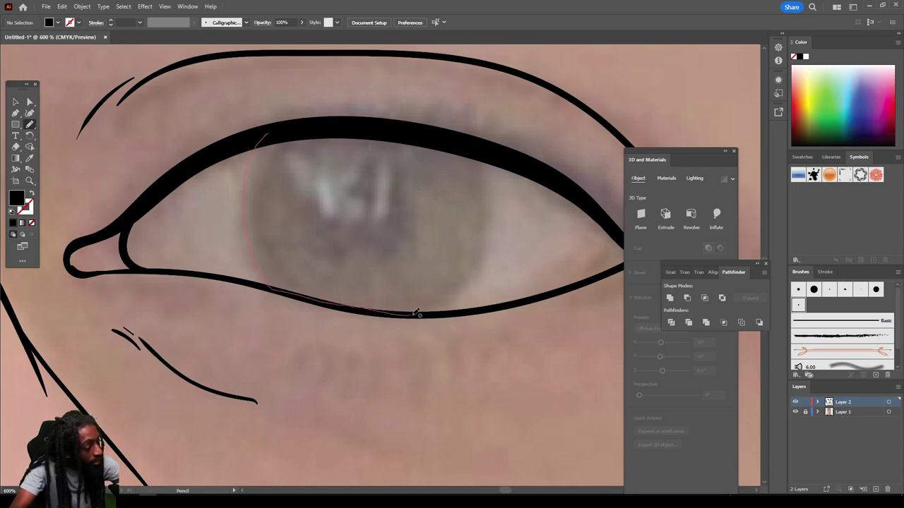
pyautogui.moveTo(483, 151)
pyautogui.mouseDown()
pyautogui.moveTo(370, 127)
pyautogui.moveTo(269, 139)
pyautogui.mouseUp()
# Step: Trace a closed black Pencil shape over the iris of the eye nearer the earring, keeping its ends within the lid strokes
pyautogui.hotkey('ctrl', '-')
pyautogui.hotkey('ctrl', '-')
pyautogui.hotkey('ctrl', '-')
pyautogui.hotkey('ctrl', '-')
pyautogui.hotkey('ctrl', '-')
pyautogui.hscroll(-5, 428, 452)
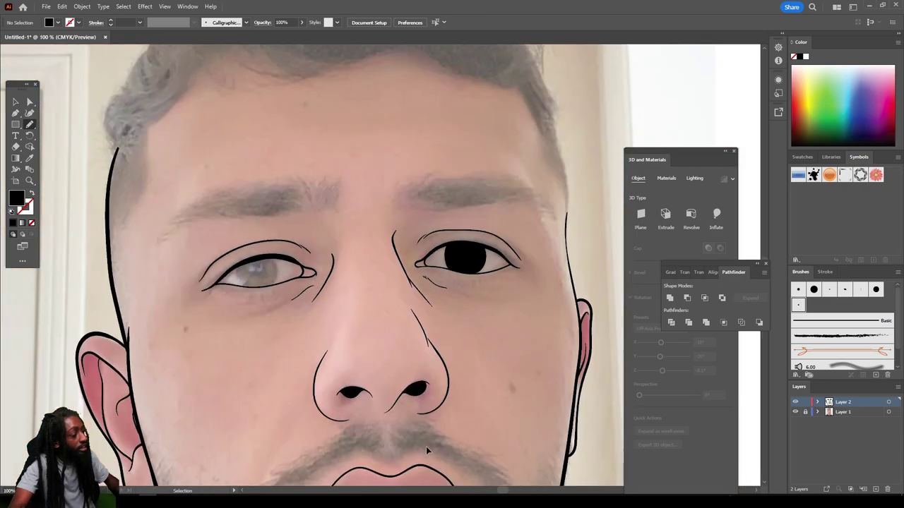
pyautogui.hotkey('ctrl', '+')
pyautogui.hotkey('ctrl', '+')
pyautogui.hscroll(-3, 423, 447)
pyautogui.hotkey('ctrl', '+')
pyautogui.hotkey('ctrl', '+')
pyautogui.hotkey('ctrl', '+')
pyautogui.hotkey('ctrl', '+')
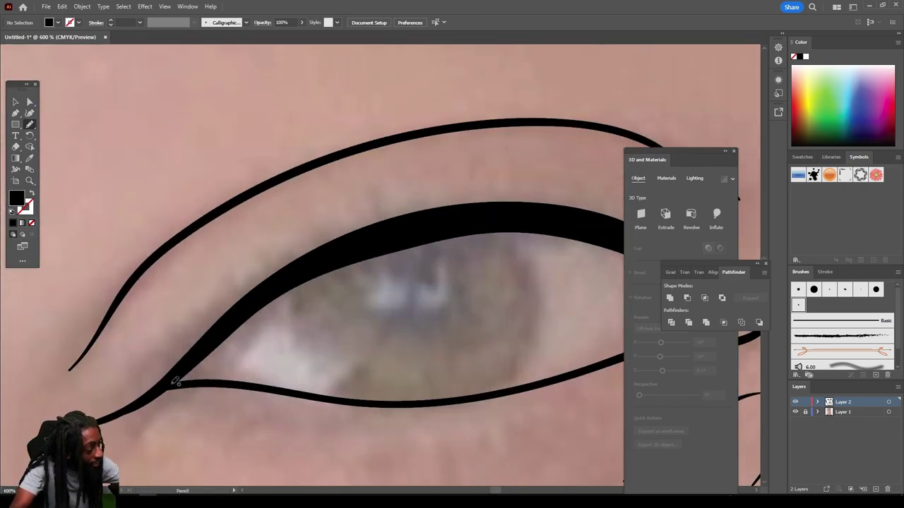
pyautogui.moveTo(186, 382); pyautogui.dragTo(258, 382)
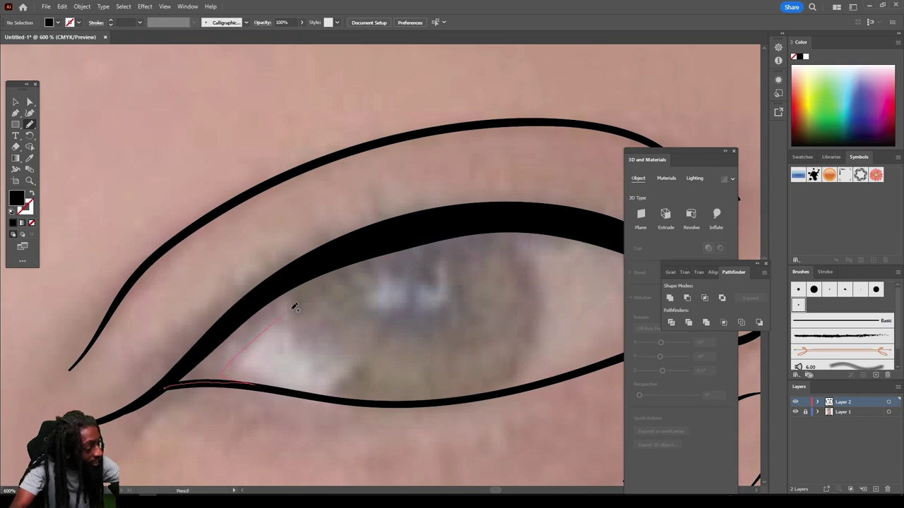
pyautogui.moveTo(377, 403); pyautogui.dragTo(465, 399)
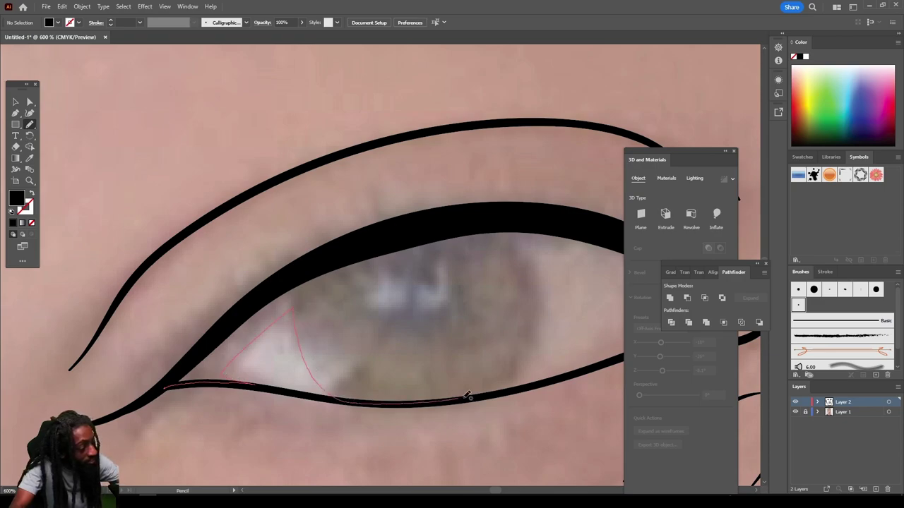
pyautogui.moveTo(548, 275)
pyautogui.mouseDown()
pyautogui.moveTo(519, 229)
pyautogui.moveTo(484, 221)
pyautogui.moveTo(319, 258)
pyautogui.moveTo(163, 387)
pyautogui.mouseUp()
# Step: Draw the eyebrow nearer the earring as a closed black Pencil shape with jagged, hair-like edges following the photo
pyautogui.scroll(-10, 507, 462)
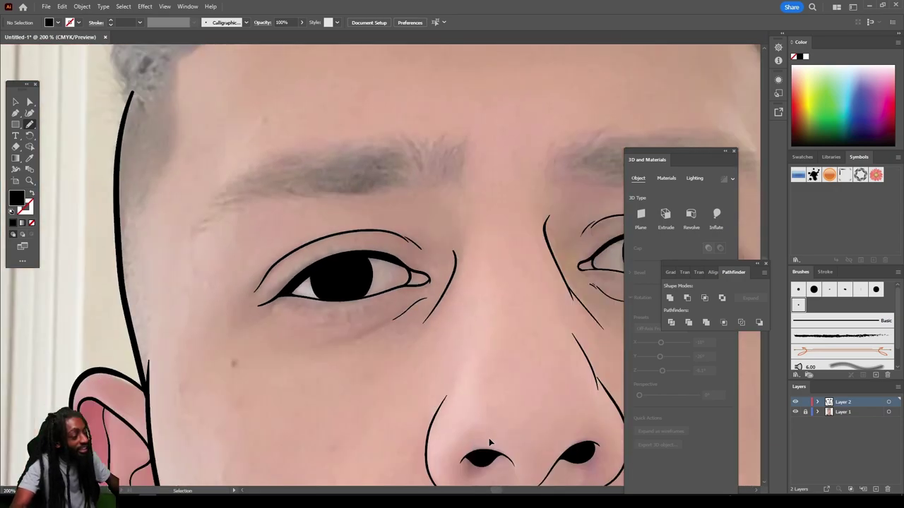
pyautogui.scroll(5, 471, 420)
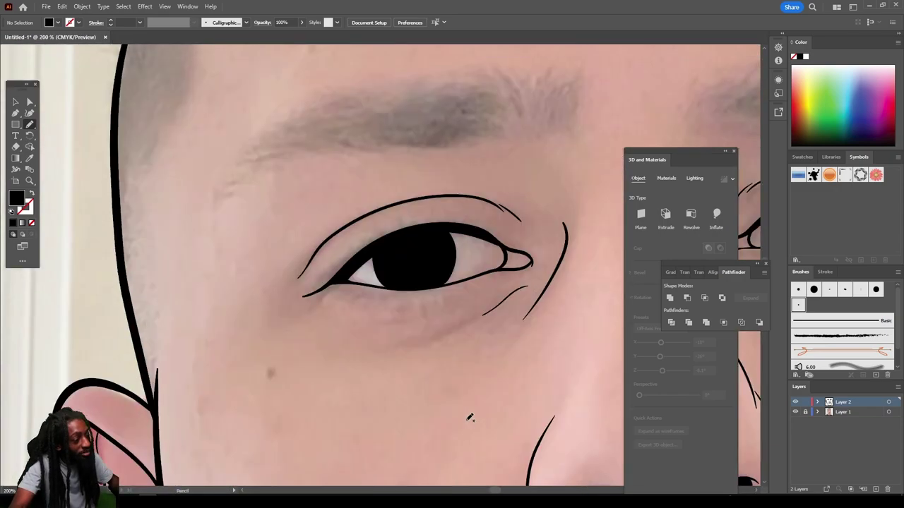
pyautogui.scroll(3, 470, 417)
pyautogui.moveTo(214, 309)
pyautogui.mouseDown()
pyautogui.moveTo(274, 268)
pyautogui.moveTo(363, 260)
pyautogui.mouseUp()
pyautogui.moveTo(480, 249)
pyautogui.mouseDown()
pyautogui.moveTo(510, 226)
pyautogui.moveTo(486, 202)
pyautogui.moveTo(339, 210)
pyautogui.moveTo(261, 251)
pyautogui.moveTo(215, 309)
pyautogui.mouseUp()
# Step: Draw the eyebrow farther from the earring as a closed black Pencil shape with spiky hair edges
pyautogui.hotkey('ctrl', '-')
pyautogui.hotkey('ctrl', '-')
pyautogui.hscroll(3, 471, 396)
pyautogui.hotkey('ctrl', '=')
pyautogui.hotkey('ctrl', '=')
pyautogui.hotkey('ctrl', '-')
pyautogui.hscroll(1, 281, 294)
pyautogui.scroll(1, 280, 293)
pyautogui.moveTo(228, 256); pyautogui.dragTo(256, 250)
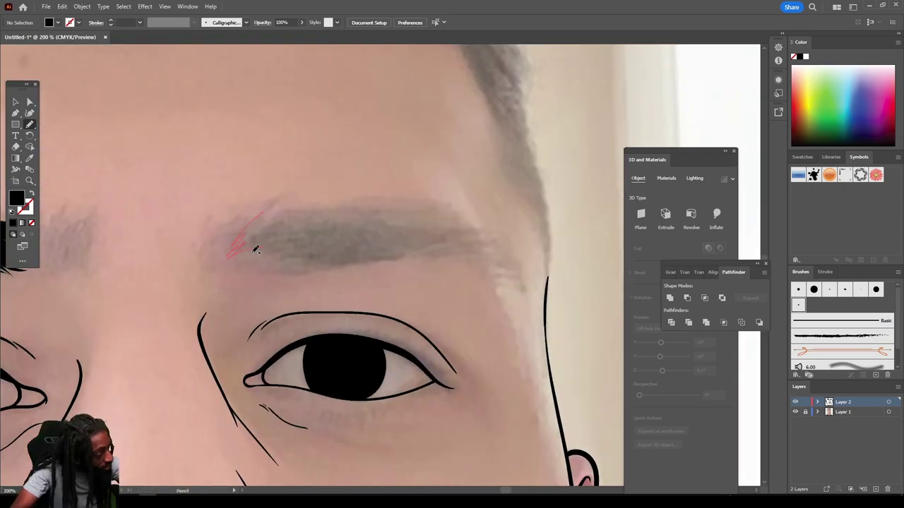
pyautogui.moveTo(480, 255)
pyautogui.mouseDown()
pyautogui.moveTo(459, 223)
pyautogui.moveTo(355, 215)
pyautogui.moveTo(229, 255)
pyautogui.mouseUp()
# Step: Trace the half of the moustache nearer the earring as a closed black Pencil shape with short zigzag hair edges
pyautogui.scroll(-2, 229, 254)
pyautogui.scroll(3, 349, 254)
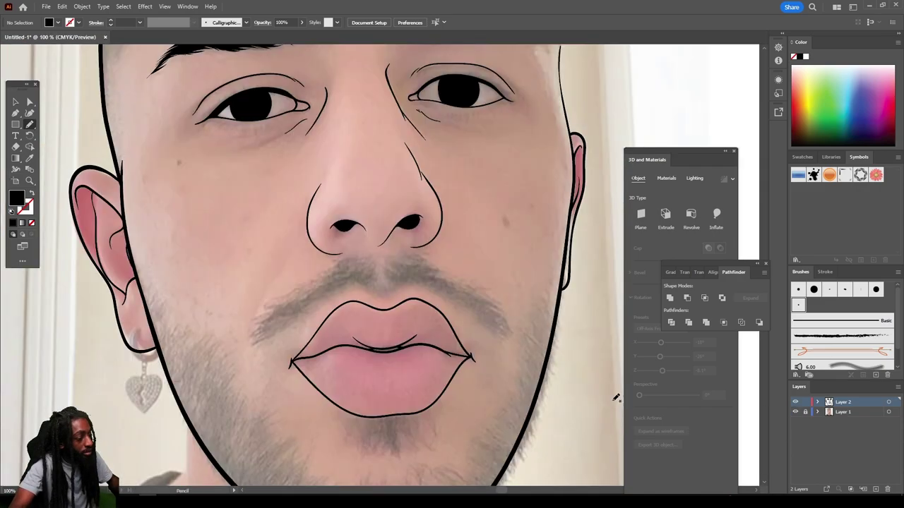
pyautogui.moveTo(346, 266); pyautogui.dragTo(349, 248)
pyautogui.moveTo(281, 278)
pyautogui.mouseDown()
pyautogui.moveTo(148, 363)
pyautogui.moveTo(121, 360)
pyautogui.moveTo(177, 298)
pyautogui.moveTo(216, 288)
pyautogui.moveTo(274, 243)
pyautogui.moveTo(272, 230)
pyautogui.moveTo(326, 208)
pyautogui.moveTo(370, 202)
pyautogui.moveTo(378, 276)
pyautogui.moveTo(348, 264)
pyautogui.mouseUp()
# Step: Trace the other half of the moustache with jagged Pencil edges and close it as a black shape
pyautogui.scroll(-2, 272, 223)
pyautogui.scroll(2, 442, 222)
pyautogui.moveTo(216, 273)
pyautogui.mouseDown()
pyautogui.moveTo(231, 223)
pyautogui.moveTo(261, 213)
pyautogui.mouseUp()
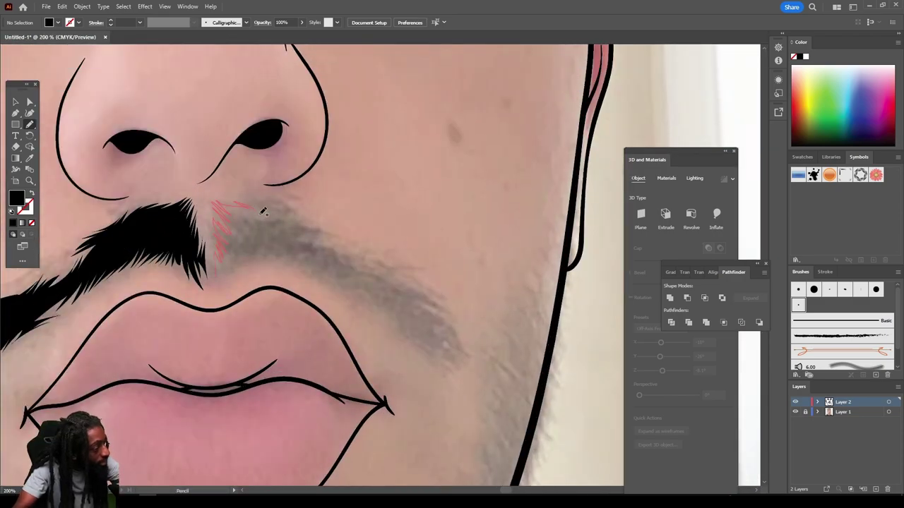
pyautogui.moveTo(361, 252); pyautogui.dragTo(406, 277)
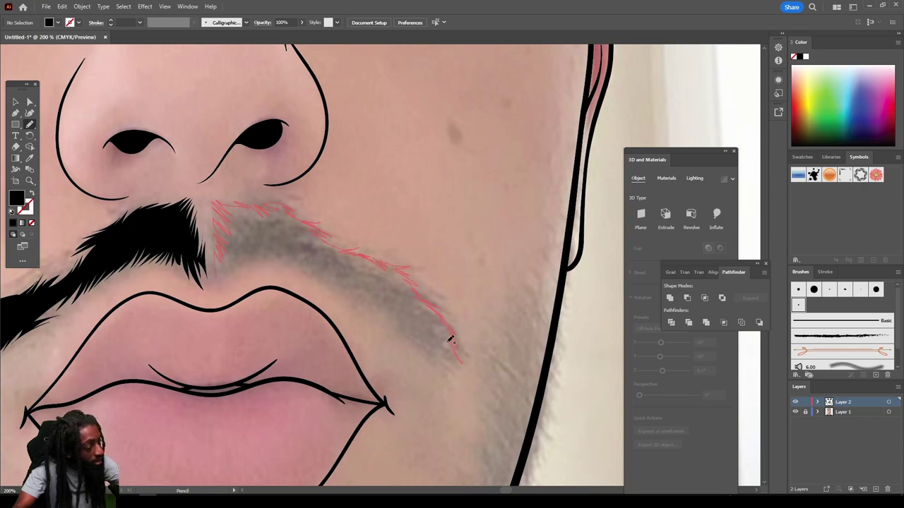
pyautogui.moveTo(450, 340)
pyautogui.mouseDown()
pyautogui.moveTo(433, 354)
pyautogui.moveTo(365, 296)
pyautogui.mouseUp()
# Step: Hide the photo on Layer 1 to check the whole line art, show it again, and inspect the eye farther from the earring
pyautogui.hotkey('ctrl', '0')
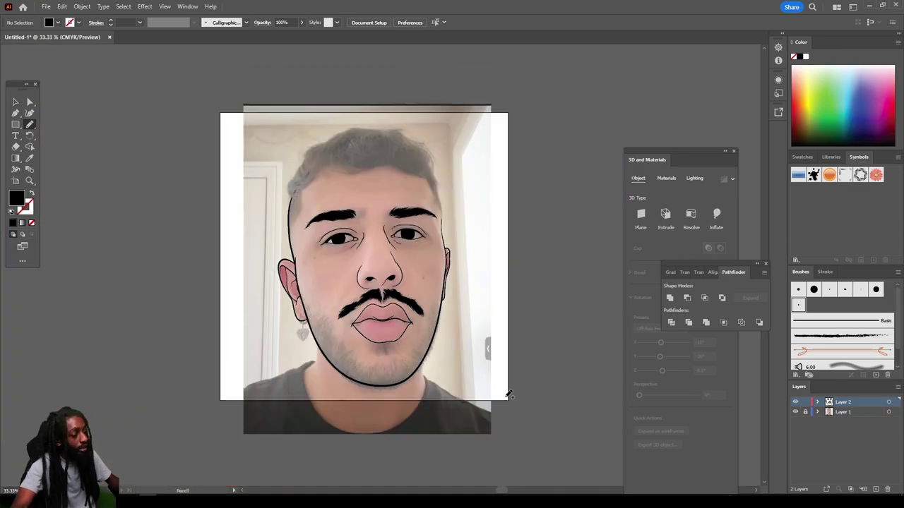
pyautogui.click(795, 413)
pyautogui.click(795, 412)
pyautogui.scroll(6, 440, 208)
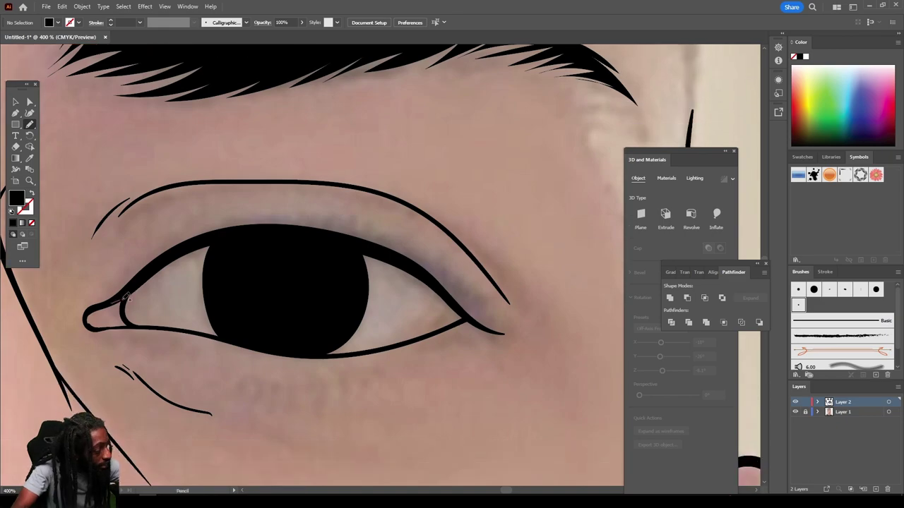
pyautogui.hotkey('ctrl', '0')
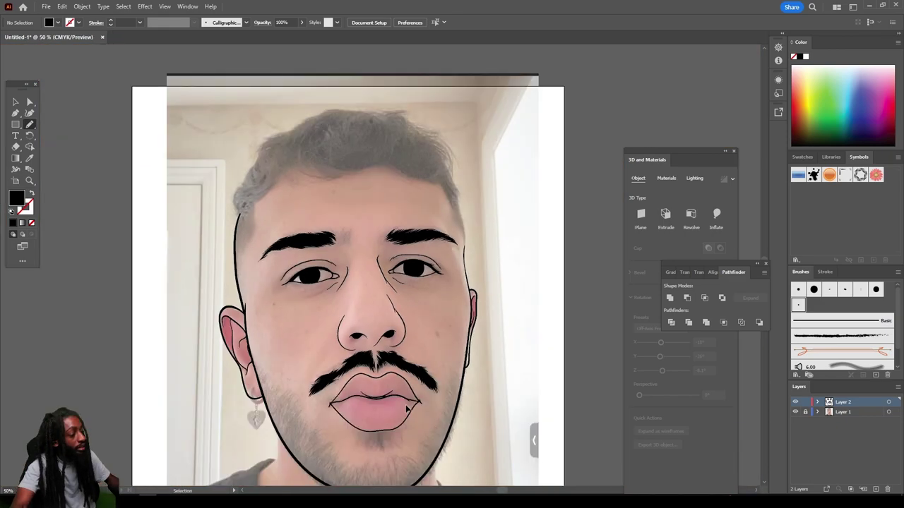
# Step: Fill the side hair at the temple nearer the earring with a closed black Pencil shape along the face outline
pyautogui.scroll(5, 417, 393)
pyautogui.scroll(-5, 330, 318)
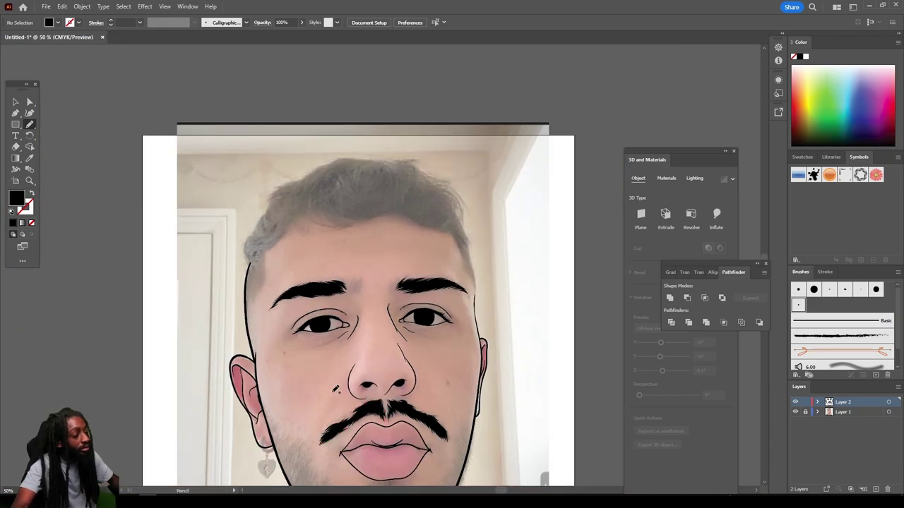
pyautogui.scroll(3, 302, 254)
pyautogui.moveTo(174, 349); pyautogui.dragTo(200, 230)
pyautogui.hotkey('ctrl', '0')
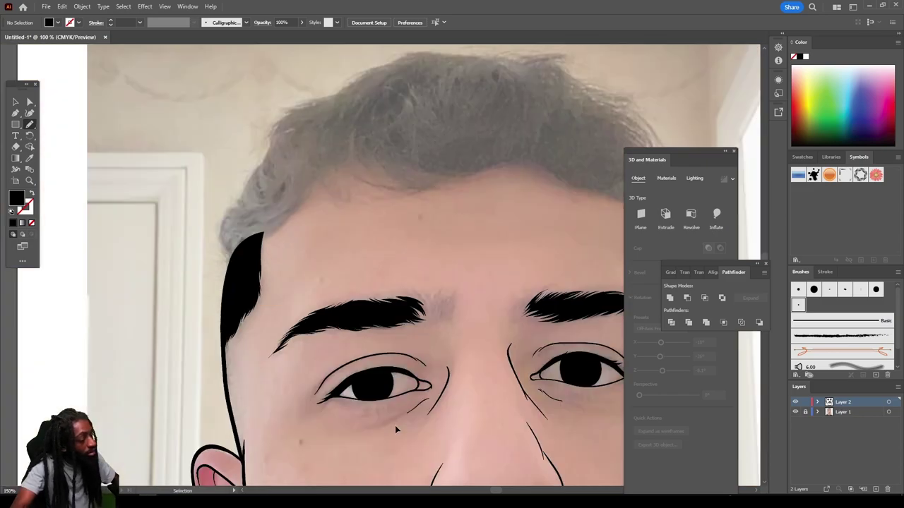
# Step: Fill the side hair at the temple farther from the earring with a closed black Pencil shape
pyautogui.scroll(3, 396, 428)
pyautogui.moveTo(431, 419)
pyautogui.mouseDown()
pyautogui.moveTo(362, 212)
pyautogui.moveTo(435, 333)
pyautogui.moveTo(433, 469)
pyautogui.mouseUp()
pyautogui.hotkey('ctrl', '0')
# Step: Trace the top hair as one closed black Pencil shape with pointed strands joining both temples, and check it with the photo layer hidden
pyautogui.scroll(3, 173, 295)
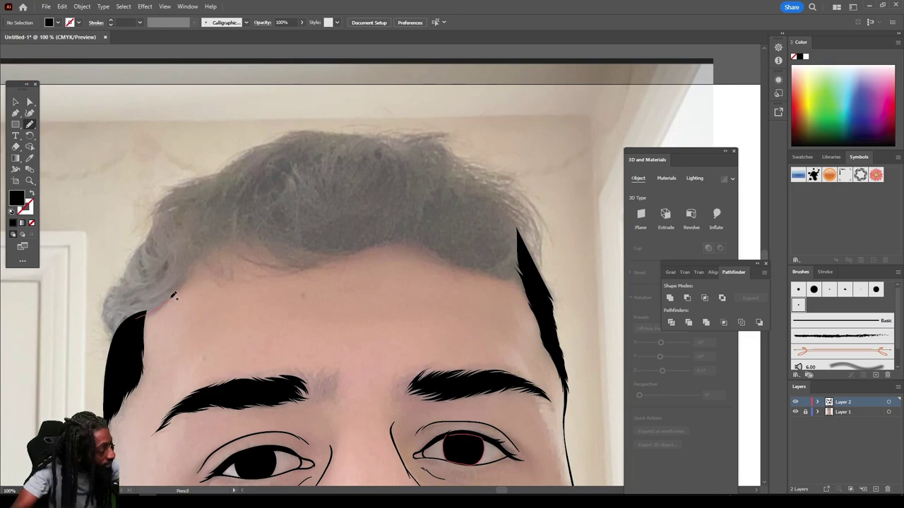
pyautogui.moveTo(518, 278); pyautogui.dragTo(473, 176)
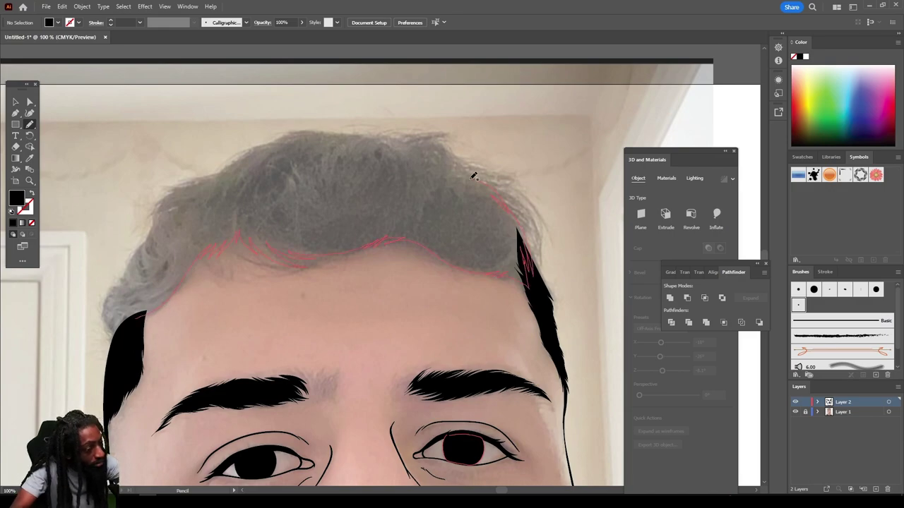
pyautogui.moveTo(404, 136)
pyautogui.mouseDown()
pyautogui.moveTo(259, 144)
pyautogui.moveTo(198, 178)
pyautogui.moveTo(163, 201)
pyautogui.moveTo(114, 289)
pyautogui.moveTo(112, 331)
pyautogui.mouseUp()
pyautogui.hotkey('ctrl', '-')
pyautogui.hotkey('ctrl', '-')
pyautogui.scroll(-4, 510, 426)
pyautogui.hotkey('ctrl', '-')
pyautogui.click(795, 412)
pyautogui.click(795, 412)
# Step: Draw a closed black Pencil shape with long spiky hairs for the beard along the lower jaw on the earring side
pyautogui.hotkey('ctrl', '=')
pyautogui.hotkey('ctrl', '=')
pyautogui.hotkey('ctrl', '=')
pyautogui.hotkey('ctrl', '=')
pyautogui.scroll(-5, 583, 395)
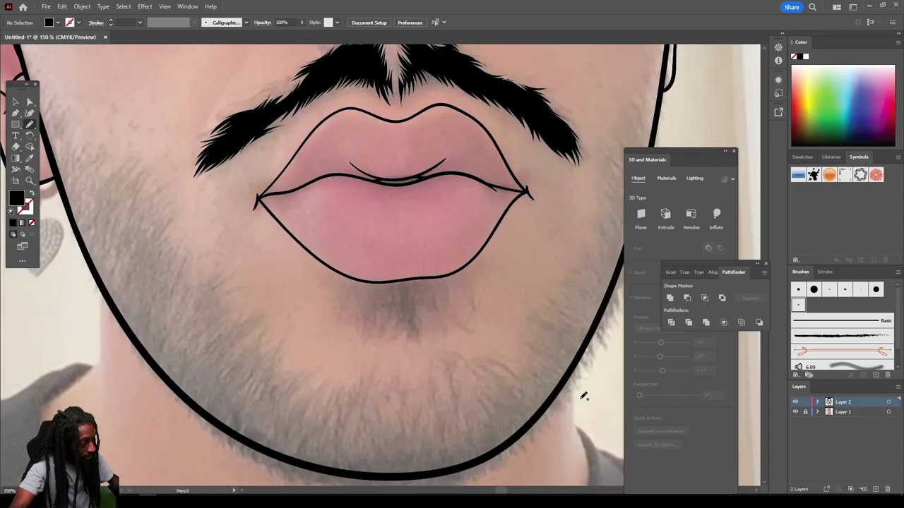
pyautogui.moveTo(341, 429); pyautogui.dragTo(334, 399)
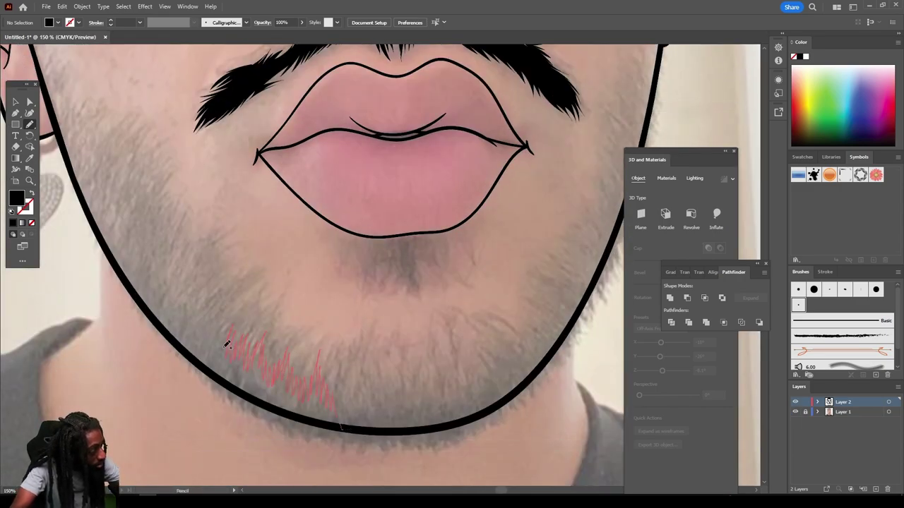
pyautogui.moveTo(200, 313)
pyautogui.mouseDown()
pyautogui.moveTo(148, 281)
pyautogui.moveTo(150, 214)
pyautogui.moveTo(121, 282)
pyautogui.moveTo(165, 345)
pyautogui.moveTo(252, 412)
pyautogui.mouseUp()
pyautogui.moveTo(326, 438)
pyautogui.mouseDown()
pyautogui.moveTo(351, 442)
pyautogui.moveTo(212, 377)
pyautogui.mouseUp()
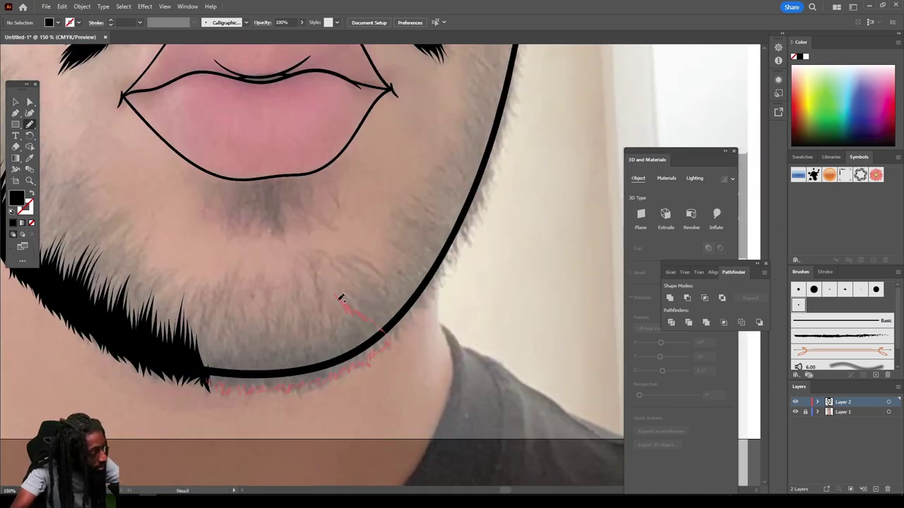
# Step: Continue the beard across the chin with a closed black Pencil shape, spiky above and finely jagged below the jaw line
pyautogui.moveTo(341, 298); pyautogui.dragTo(311, 332)
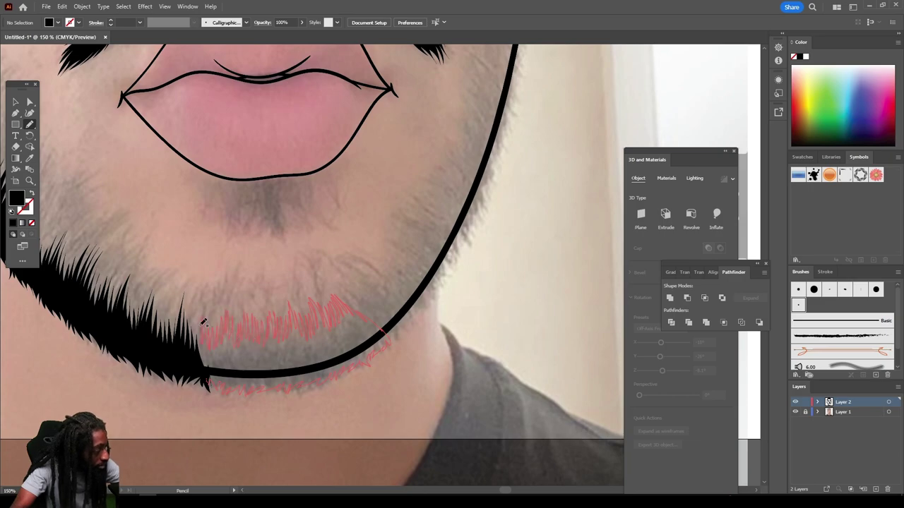
pyautogui.moveTo(203, 322); pyautogui.dragTo(208, 380)
pyautogui.scroll(-3, 380, 365)
# Step: Extend the beard up the jaw farther from the earring with overlapping closed black Pencil shapes edged in short hairs
pyautogui.scroll(5, 423, 327)
pyautogui.moveTo(291, 446)
pyautogui.mouseDown()
pyautogui.moveTo(355, 372)
pyautogui.moveTo(352, 318)
pyautogui.mouseUp()
pyautogui.moveTo(317, 342); pyautogui.dragTo(300, 383)
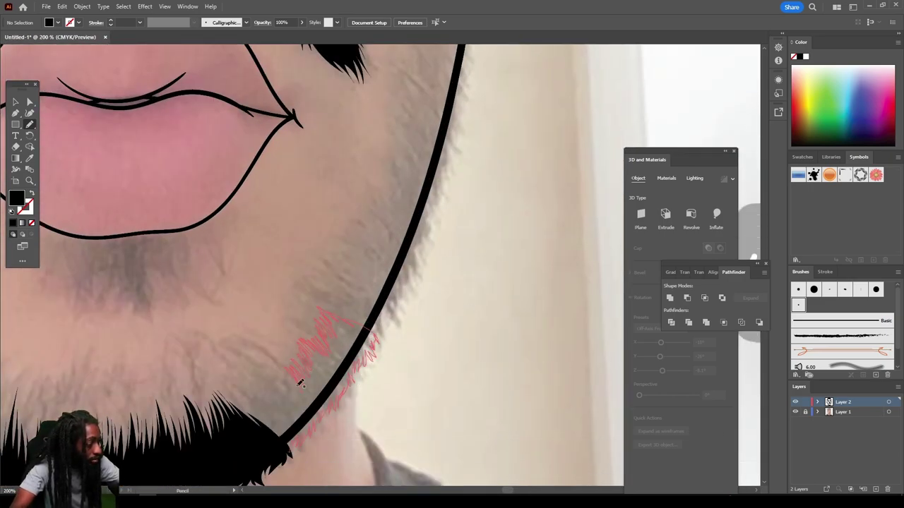
pyautogui.moveTo(241, 380); pyautogui.dragTo(243, 378)
pyautogui.scroll(2, 288, 287)
pyautogui.moveTo(360, 360)
pyautogui.mouseDown()
pyautogui.moveTo(398, 271)
pyautogui.moveTo(429, 294)
pyautogui.moveTo(396, 371)
pyautogui.moveTo(366, 409)
pyautogui.mouseUp()
# Step: Check the hair and beard shapes over the whole face with the Layer 1 photo hidden, and show the photo again
pyautogui.hotkey('ctrl', '-')
pyautogui.hotkey('ctrl', '-')
pyautogui.hotkey('ctrl', '-')
pyautogui.hotkey('ctrl', '-')
pyautogui.click(795, 411)
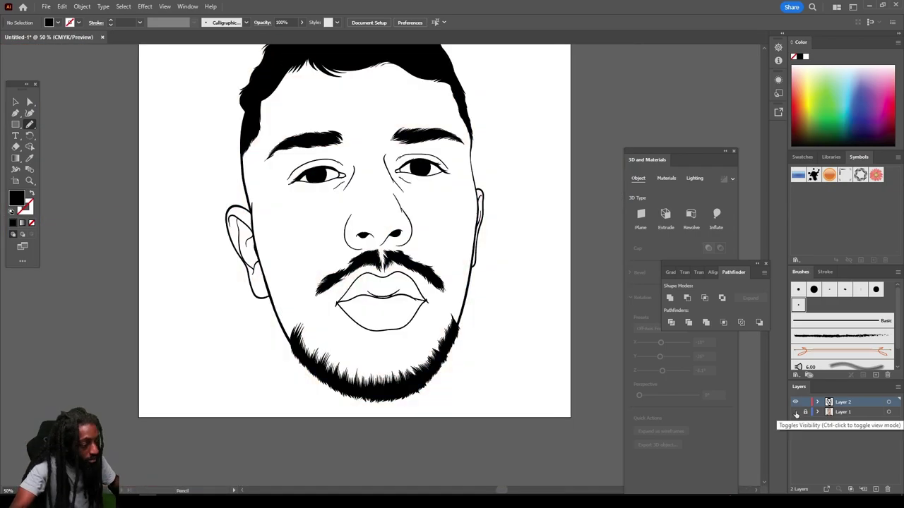
pyautogui.click(795, 411)
# Step: Extend the black beard up the sides of the jaw toward the ears, and check the drawing with the photo layer hidden
pyautogui.hscroll(-2, 547, 411)
pyautogui.scroll(5, 366, 321)
pyautogui.moveTo(314, 346)
pyautogui.mouseDown()
pyautogui.moveTo(287, 321)
pyautogui.moveTo(264, 260)
pyautogui.moveTo(247, 263)
pyautogui.moveTo(212, 166)
pyautogui.moveTo(193, 150)
pyautogui.moveTo(237, 334)
pyautogui.moveTo(266, 386)
pyautogui.moveTo(313, 404)
pyautogui.moveTo(353, 254)
pyautogui.moveTo(359, 176)
pyautogui.moveTo(313, 302)
pyautogui.moveTo(283, 347)
pyautogui.mouseUp()
pyautogui.scroll(-4, 308, 406)
pyautogui.scroll(4, 531, 431)
pyautogui.scroll(-5, 409, 464)
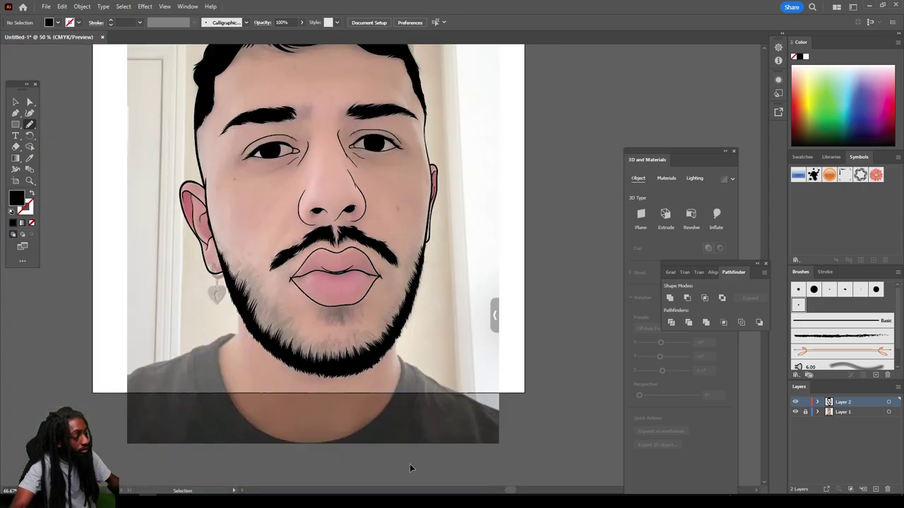
pyautogui.click(795, 411)
pyautogui.click(795, 411)
# Step: Build up the beard along the jaw with further closed black Pencil shapes of spiky hairs
pyautogui.scroll(5, 381, 291)
pyautogui.moveTo(331, 422)
pyautogui.mouseDown()
pyautogui.moveTo(308, 371)
pyautogui.moveTo(247, 367)
pyautogui.moveTo(208, 413)
pyautogui.moveTo(159, 399)
pyautogui.moveTo(140, 381)
pyautogui.mouseUp()
pyautogui.scroll(-2, 226, 444)
pyautogui.scroll(2, 248, 210)
pyautogui.moveTo(360, 416)
pyautogui.mouseDown()
pyautogui.moveTo(350, 371)
pyautogui.moveTo(325, 374)
pyautogui.mouseUp()
pyautogui.moveTo(314, 385)
pyautogui.mouseDown()
pyautogui.moveTo(333, 323)
pyautogui.moveTo(280, 322)
pyautogui.moveTo(240, 234)
pyautogui.mouseUp()
pyautogui.hotkey('ctrl', '-')
pyautogui.hotkey('ctrl', '-')
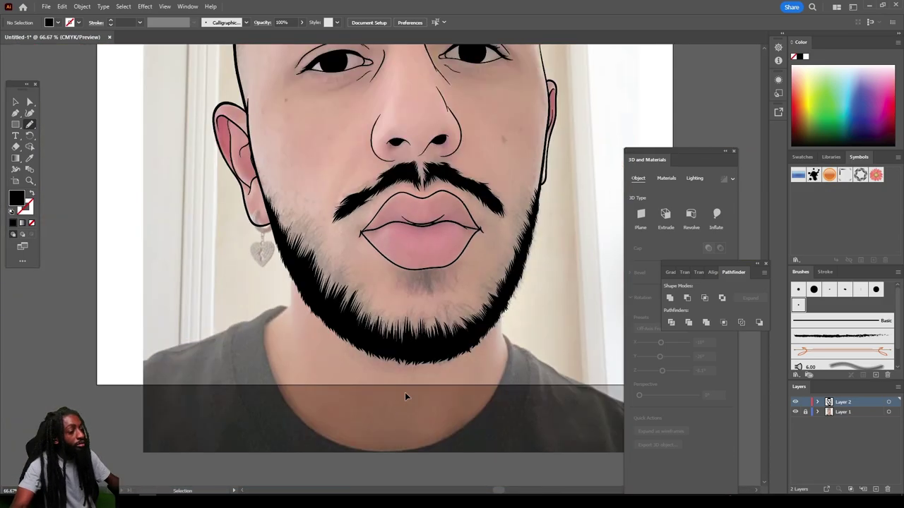
# Step: Draw the soul patch as a closed black Pencil shape hanging from the lower lip line with jagged hair tips
pyautogui.hotkey('ctrl', '+')
pyautogui.hotkey('ctrl', '+')
pyautogui.hotkey('ctrl', '+')
pyautogui.hotkey('ctrl', '+')
pyautogui.moveTo(254, 274); pyautogui.dragTo(396, 263)
pyautogui.moveTo(386, 286); pyautogui.dragTo(384, 304)
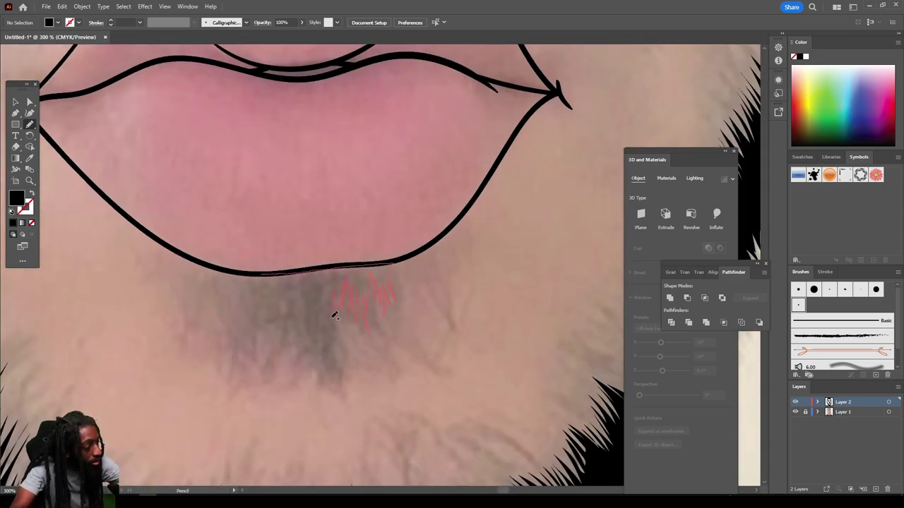
pyautogui.moveTo(193, 296)
pyautogui.mouseDown()
pyautogui.moveTo(197, 266)
pyautogui.moveTo(281, 272)
pyautogui.mouseUp()
pyautogui.moveTo(392, 281)
pyautogui.mouseDown()
pyautogui.moveTo(403, 266)
pyautogui.moveTo(395, 282)
pyautogui.mouseUp()
# Step: Add black Pencil hair shapes to the inner end of the eyebrow nearer the earring
pyautogui.hotkey('ctrl', '-')
pyautogui.hotkey('ctrl', '-')
pyautogui.hotkey('ctrl', '-')
pyautogui.hotkey('ctrl', '-')
pyautogui.hotkey('ctrl', '-')
pyautogui.scroll(3, 558, 398)
pyautogui.scroll(5, 357, 231)
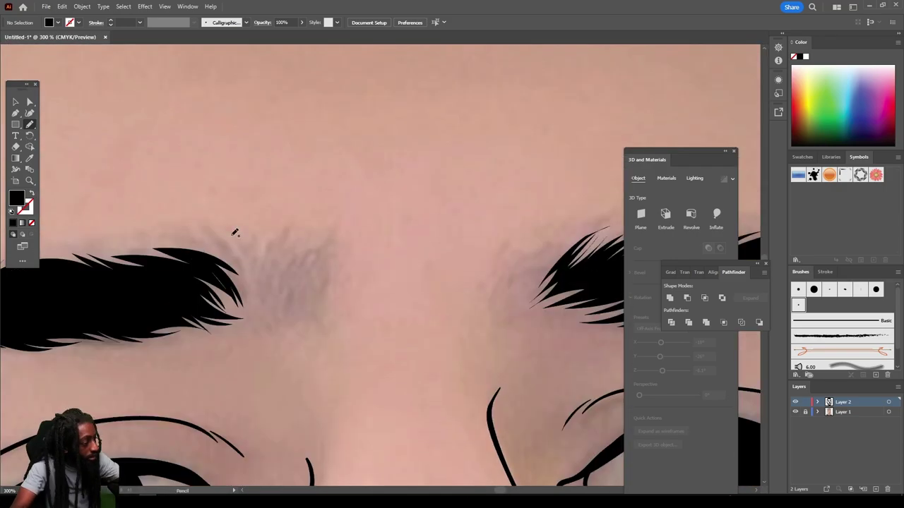
pyautogui.moveTo(248, 289)
pyautogui.mouseDown()
pyautogui.moveTo(274, 265)
pyautogui.moveTo(210, 247)
pyautogui.moveTo(244, 296)
pyautogui.mouseUp()
pyautogui.scroll(-5, 380, 210)
pyautogui.scroll(-2, 536, 403)
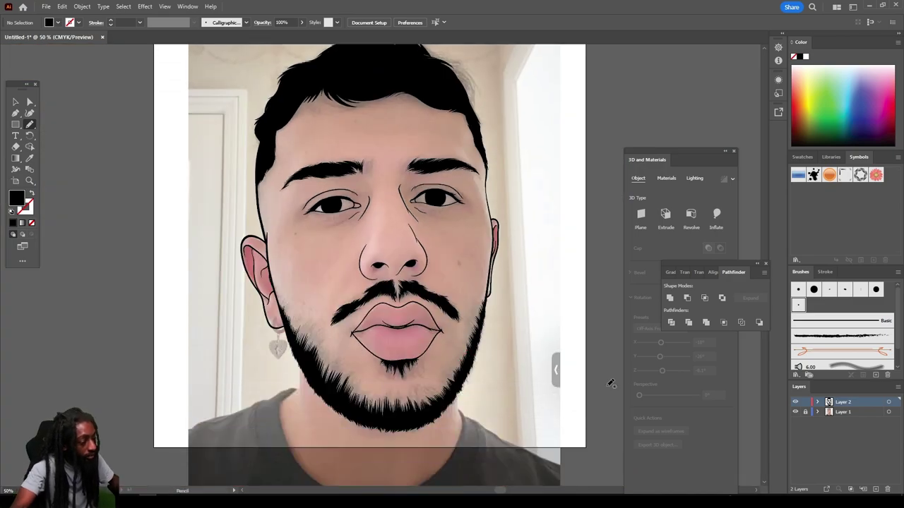
# Step: Switch to the Paintbrush with a black stroke and no fill, and paint thin curved hair strands along the front hairline
pyautogui.click(30, 124)
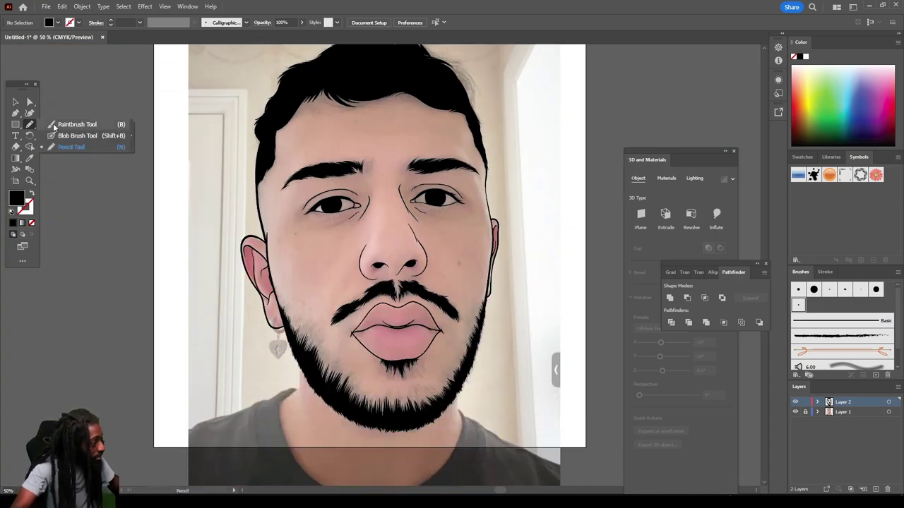
pyautogui.click(53, 125)
pyautogui.scroll(5, 226, 233)
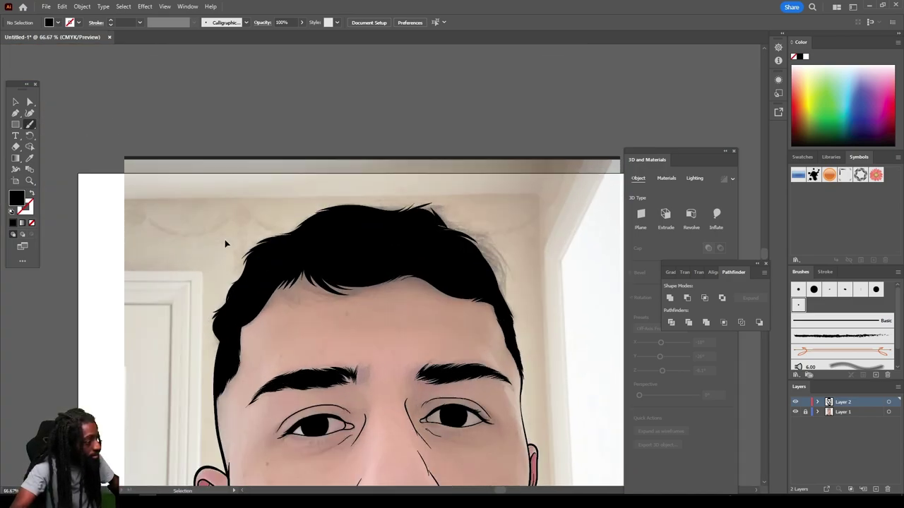
pyautogui.hotkey('shift', 'x')
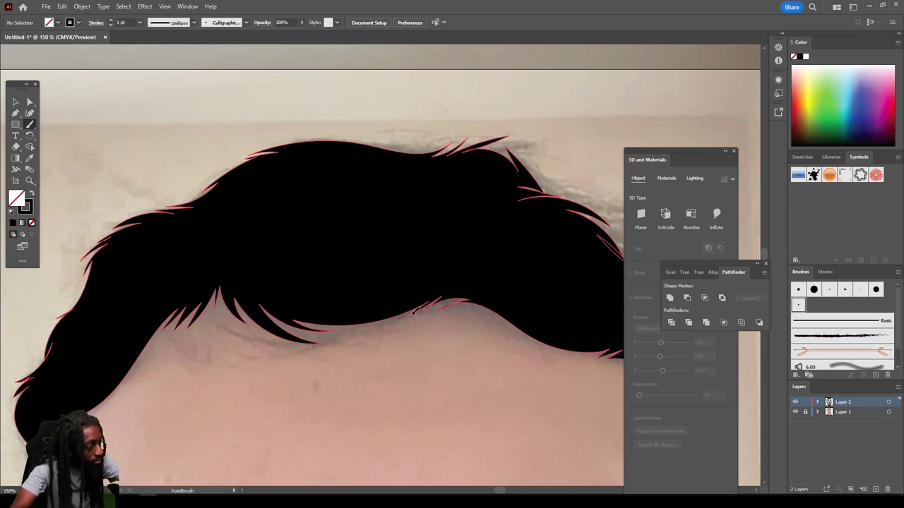
pyautogui.moveTo(414, 313)
pyautogui.mouseDown()
pyautogui.moveTo(331, 337)
pyautogui.moveTo(248, 270)
pyautogui.mouseUp()
pyautogui.moveTo(387, 319)
pyautogui.mouseDown()
pyautogui.moveTo(359, 341)
pyautogui.moveTo(240, 283)
pyautogui.mouseUp()
pyautogui.moveTo(363, 332); pyautogui.dragTo(239, 268)
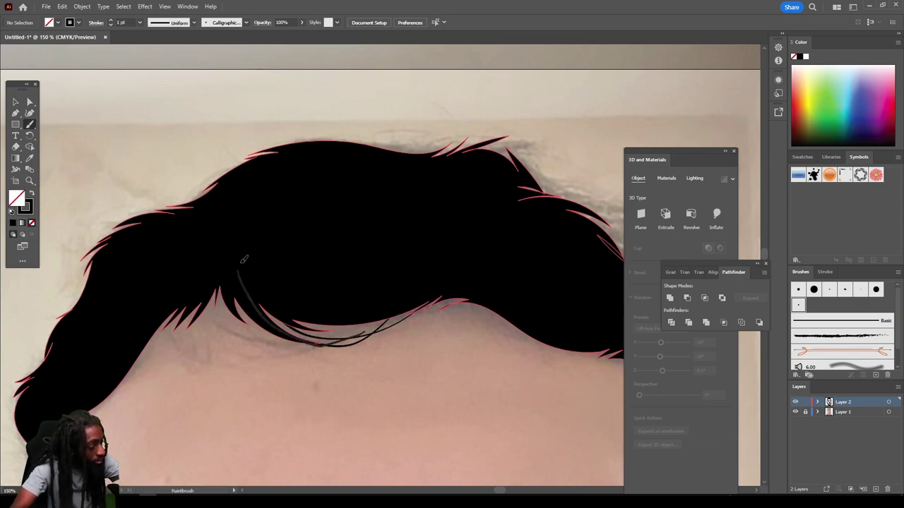
# Step: Paint a few more thin curved hair strands along the front hairline with the 1 pt brush
pyautogui.moveTo(324, 345)
pyautogui.mouseDown()
pyautogui.moveTo(288, 347)
pyautogui.moveTo(223, 274)
pyautogui.moveTo(240, 326)
pyautogui.moveTo(226, 265)
pyautogui.moveTo(385, 307)
pyautogui.moveTo(258, 286)
pyautogui.mouseUp()
pyautogui.moveTo(441, 303); pyautogui.dragTo(148, 349)
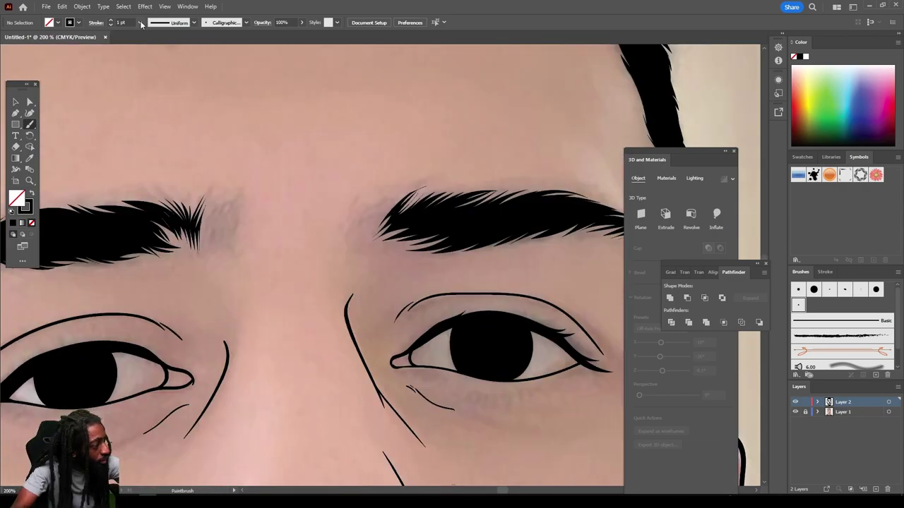
# Step: Set the brush stroke to 0.5 pt and paint fine hairs at the inner ends of both eyebrows
pyautogui.moveTo(381, 240); pyautogui.dragTo(406, 187)
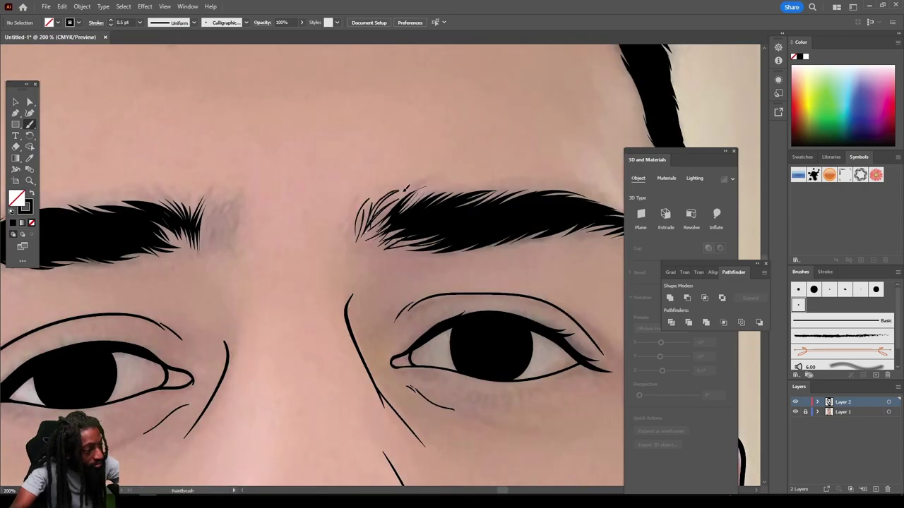
pyautogui.moveTo(407, 188); pyautogui.dragTo(382, 225)
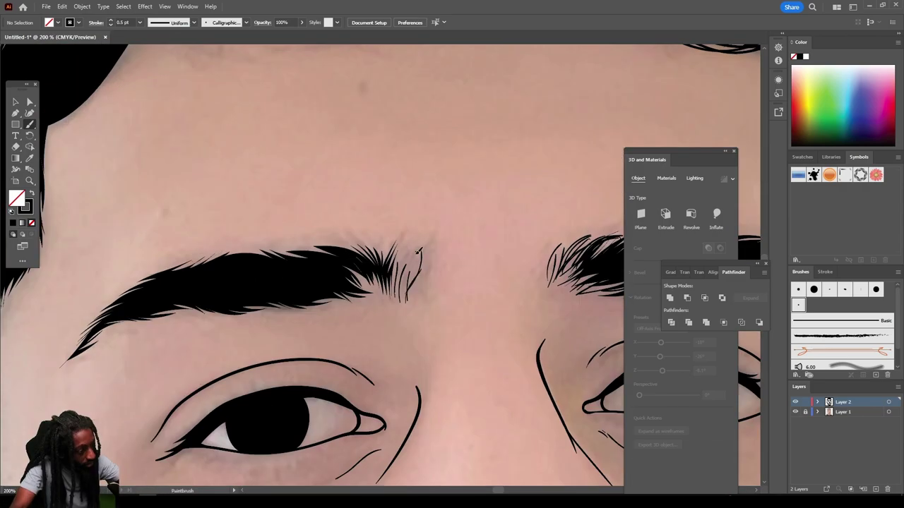
pyautogui.moveTo(424, 244); pyautogui.dragTo(395, 293)
pyautogui.moveTo(450, 256); pyautogui.dragTo(449, 302)
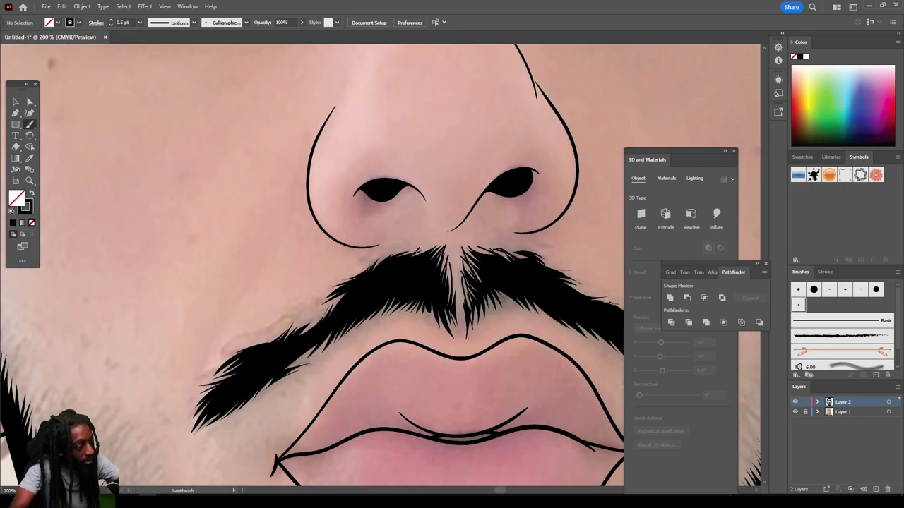
# Step: Paint fine 0.5 pt hair strands along the edges and outer tips of both halves of the moustache
pyautogui.moveTo(337, 297); pyautogui.dragTo(315, 314)
pyautogui.moveTo(318, 347); pyautogui.dragTo(295, 369)
pyautogui.moveTo(326, 309); pyautogui.dragTo(302, 332)
pyautogui.moveTo(261, 390); pyautogui.dragTo(219, 428)
pyautogui.hotkey('ctrl', '-')
pyautogui.moveTo(494, 296); pyautogui.dragTo(383, 298)
pyautogui.moveTo(487, 325); pyautogui.dragTo(514, 359)
pyautogui.moveTo(452, 297); pyautogui.dragTo(418, 274)
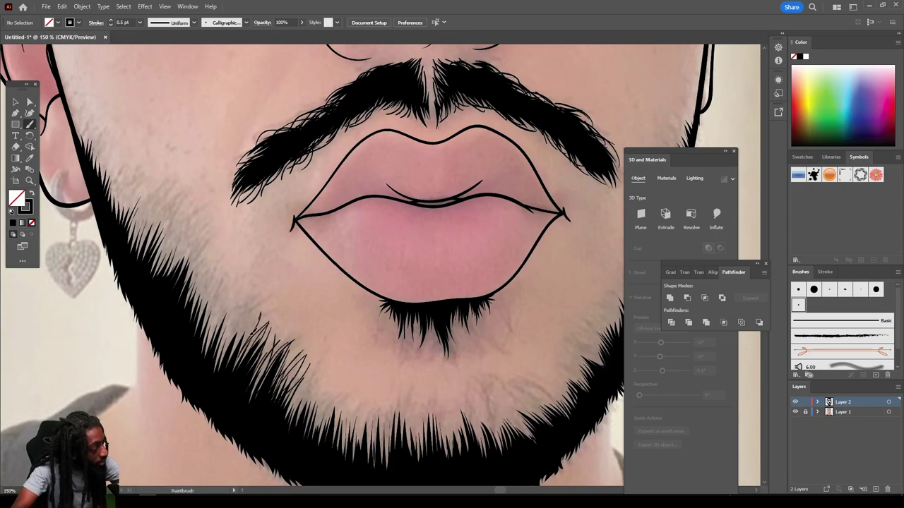
# Step: Paint fine 0.5 pt hairs along the beard's inner edge, across both jaw sides, the chin and up to the sideburns
pyautogui.moveTo(240, 339); pyautogui.dragTo(183, 240)
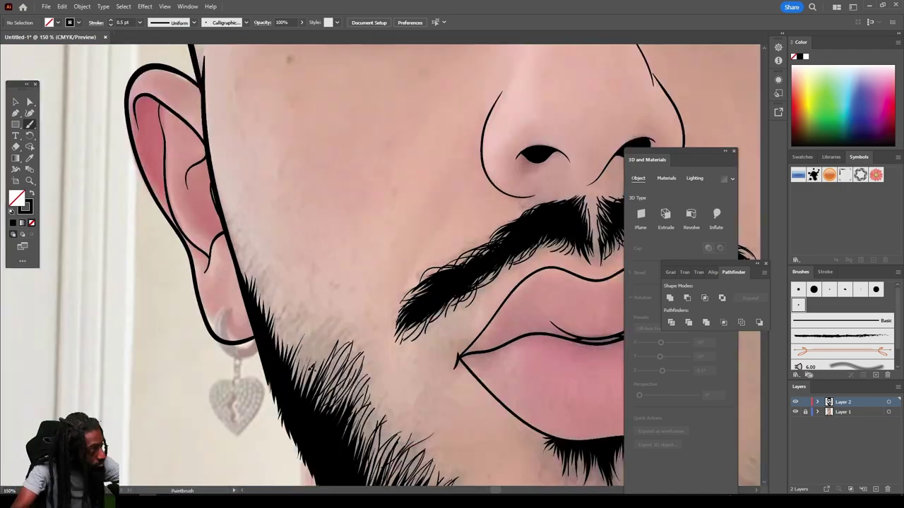
pyautogui.moveTo(318, 396); pyautogui.dragTo(282, 311)
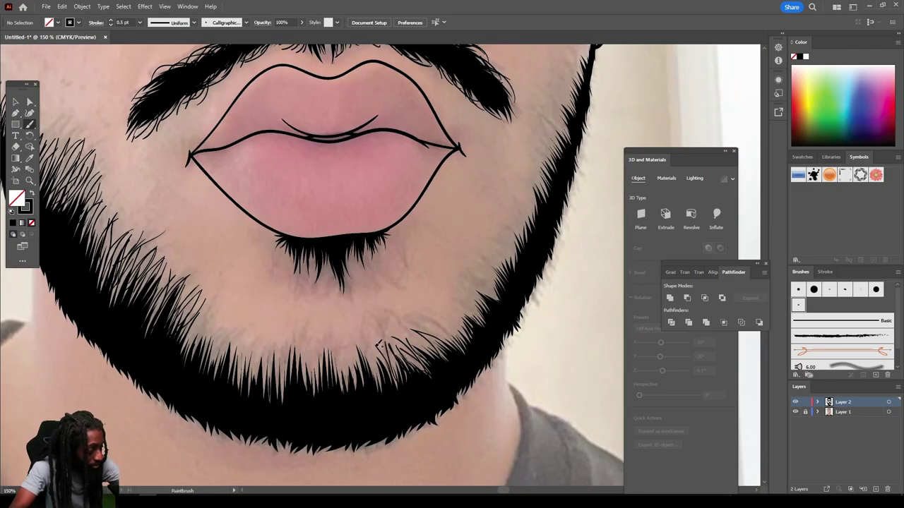
pyautogui.moveTo(367, 389); pyautogui.dragTo(344, 336)
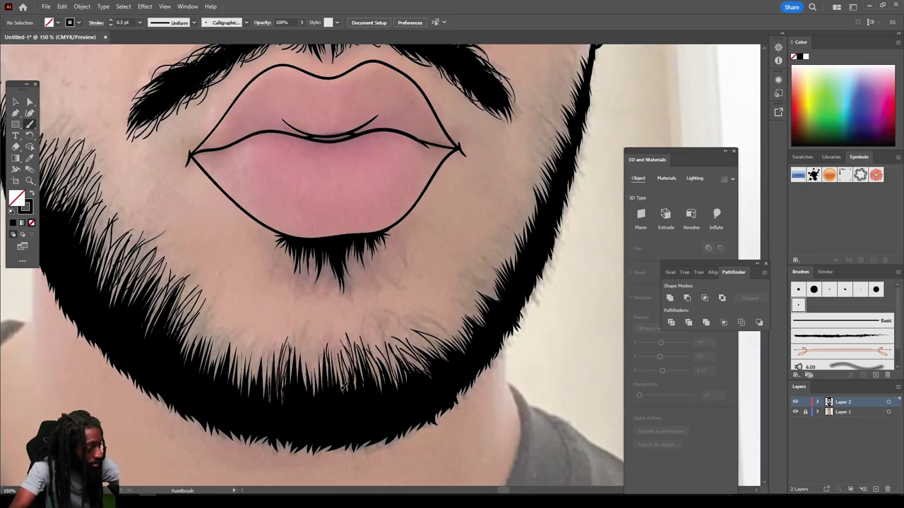
pyautogui.moveTo(254, 382); pyautogui.dragTo(205, 311)
pyautogui.moveTo(459, 339); pyautogui.dragTo(494, 264)
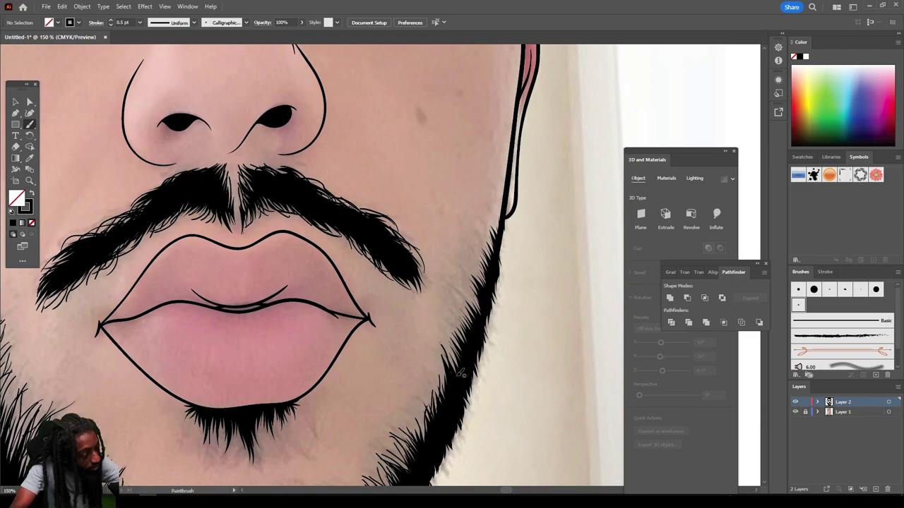
pyautogui.moveTo(452, 374); pyautogui.dragTo(493, 240)
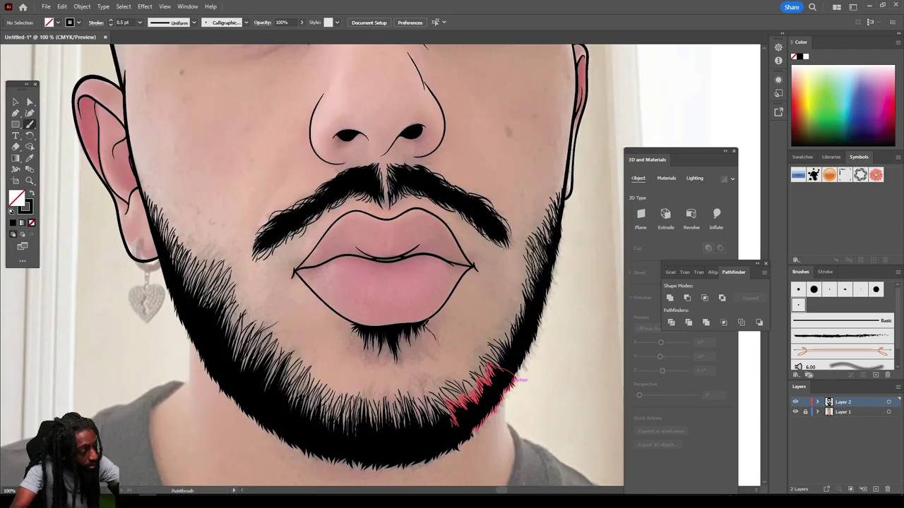
# Step: Paint fine 0.5 pt hair strands around the soul patch below the lower lip
pyautogui.moveTo(423, 367); pyautogui.dragTo(399, 324)
pyautogui.moveTo(462, 401); pyautogui.dragTo(425, 331)
pyautogui.moveTo(441, 408); pyautogui.dragTo(416, 381)
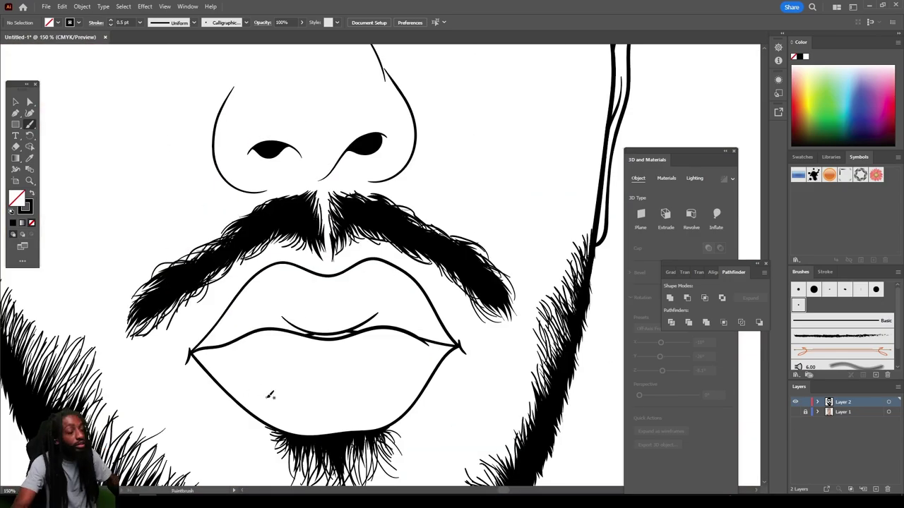
# Step: Select the whole face line art, expand its appearance and combine it with the Pathfinder Merge operation
pyautogui.click(17, 102)
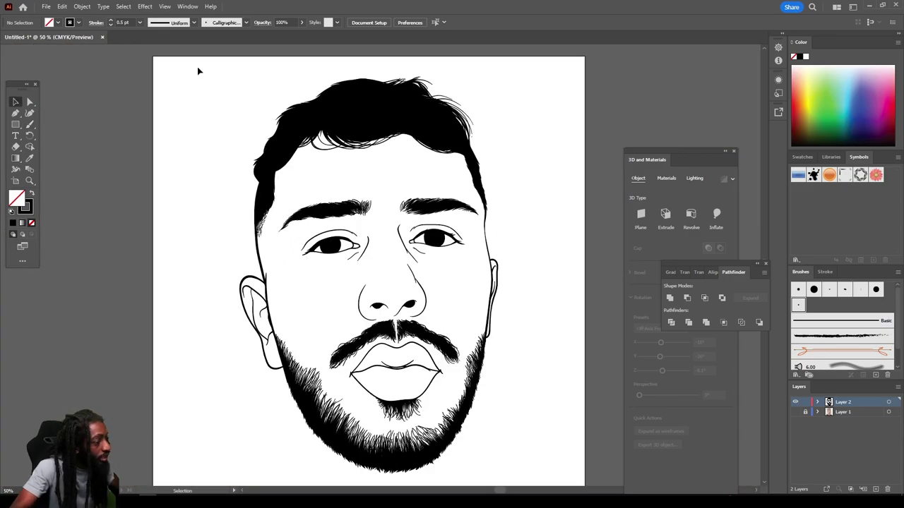
pyautogui.moveTo(197, 67); pyautogui.dragTo(553, 481)
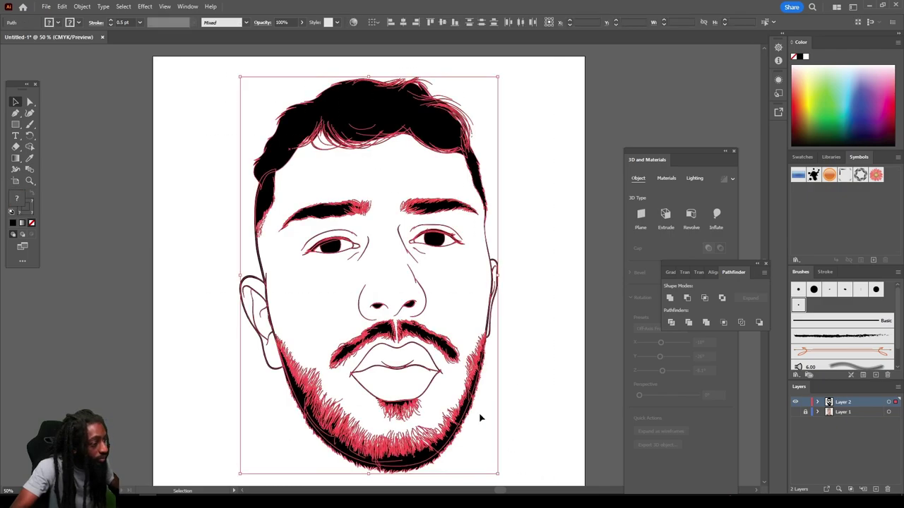
pyautogui.click(82, 7)
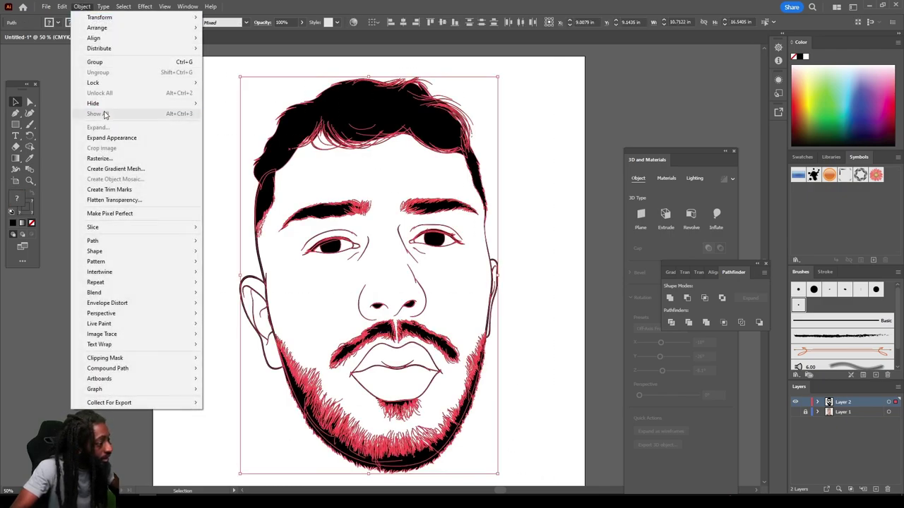
pyautogui.click(130, 139)
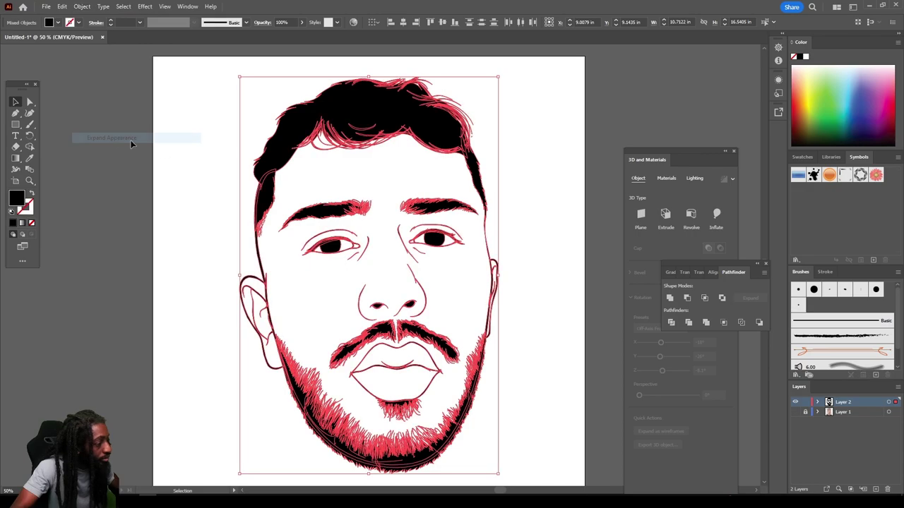
pyautogui.click(705, 323)
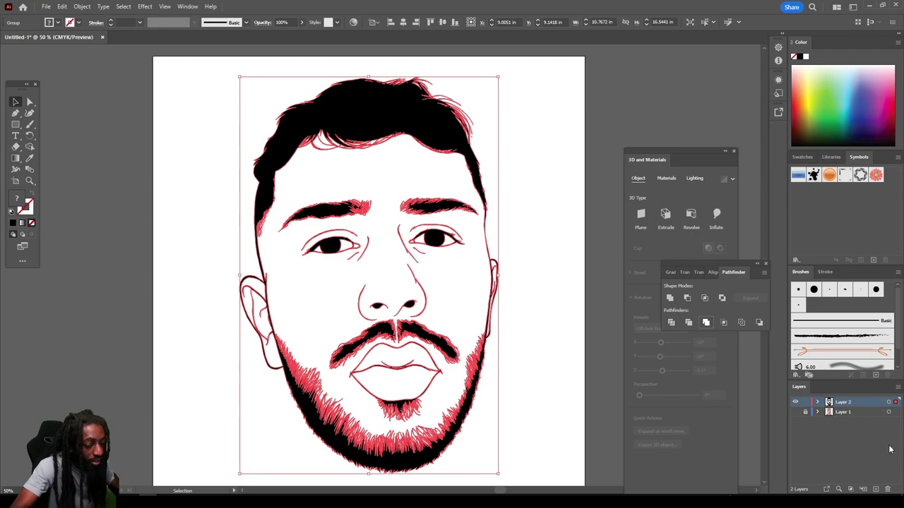
pyautogui.click(611, 388)
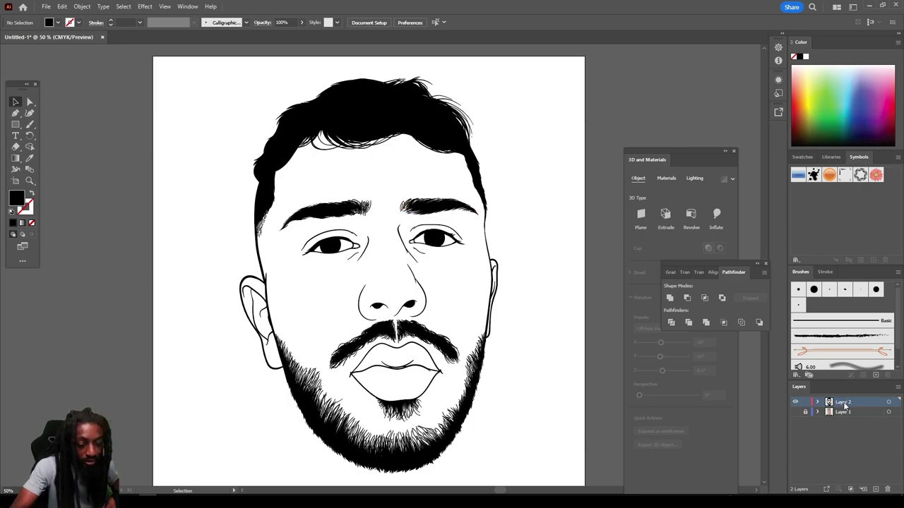
# Step: Duplicate Layer 2, lock the copy and make the original Layer 2 active
pyautogui.moveTo(846, 405); pyautogui.dragTo(875, 451)
pyautogui.moveTo(876, 484); pyautogui.dragTo(876, 489)
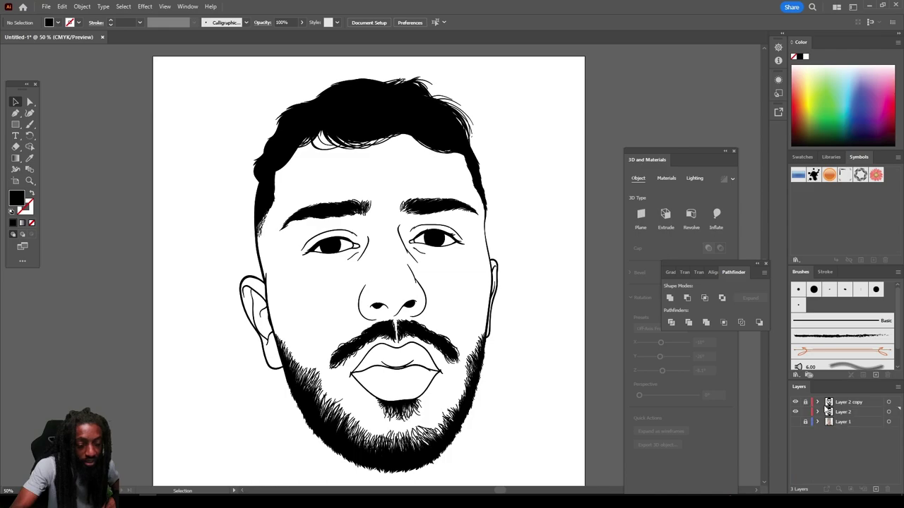
pyautogui.click(848, 414)
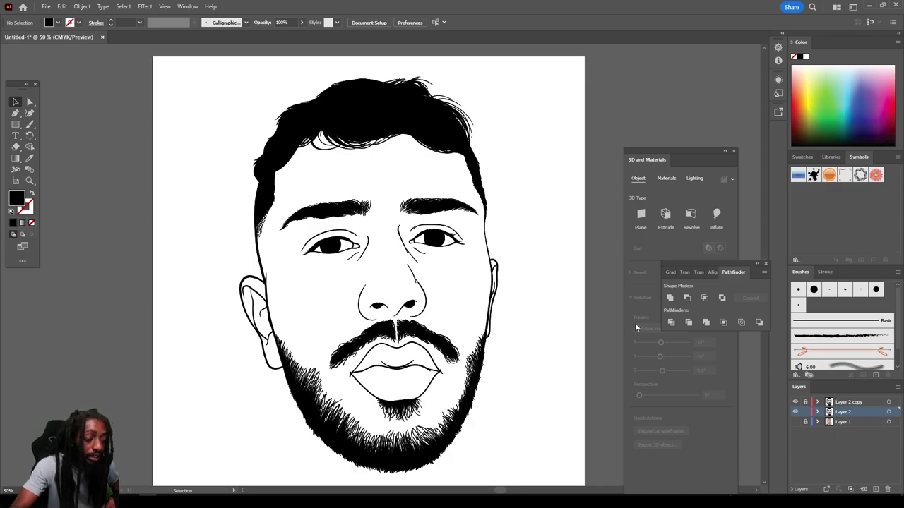
# Step: Start loading another symbol library from file and go to the Desktop folder
pyautogui.click(798, 260)
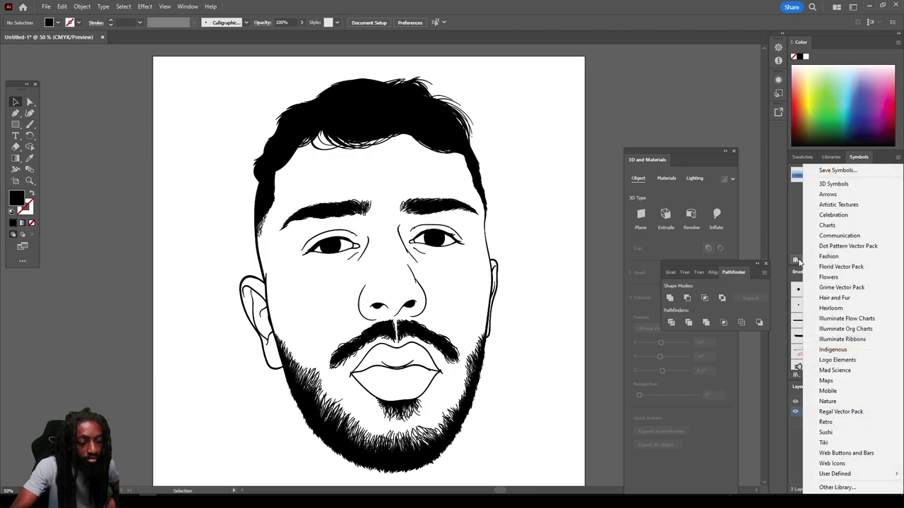
pyautogui.click(835, 487)
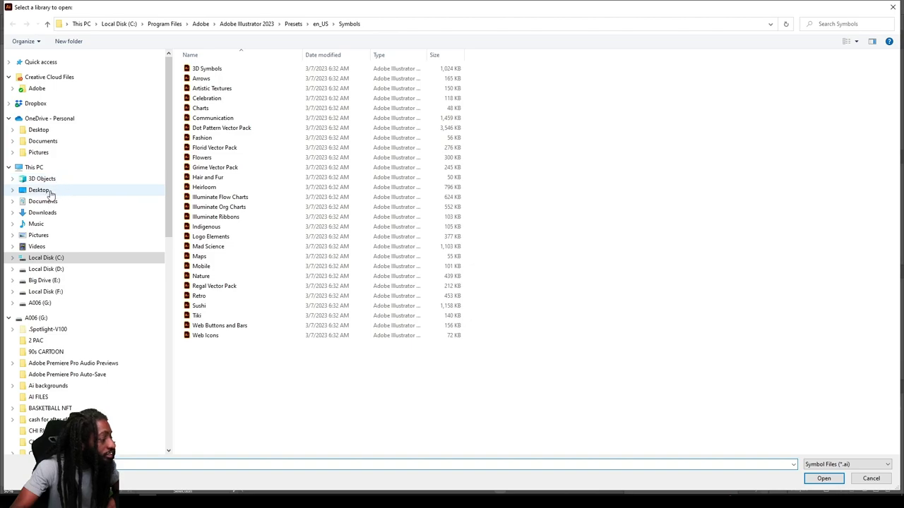
pyautogui.click(39, 191)
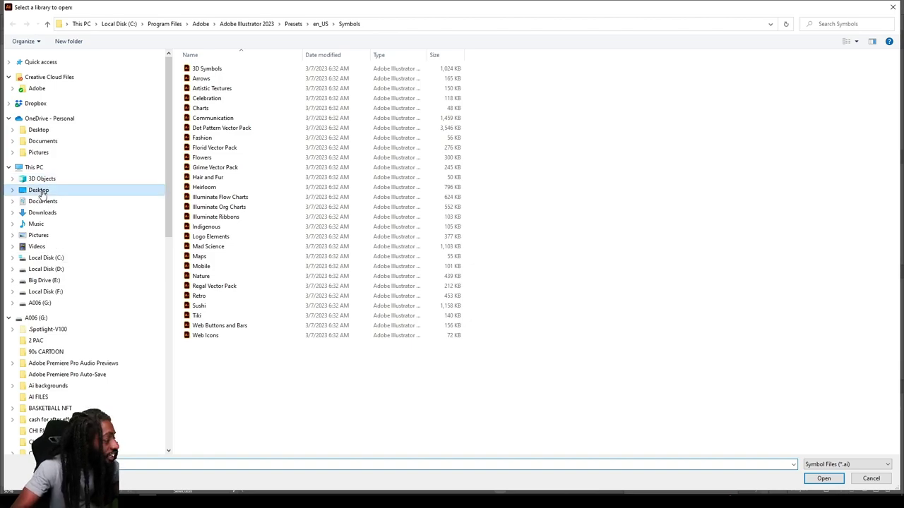
# Step: Look through the Desktop folders and files for the one holding the skin tone palette
pyautogui.scroll(-10, 361, 212)
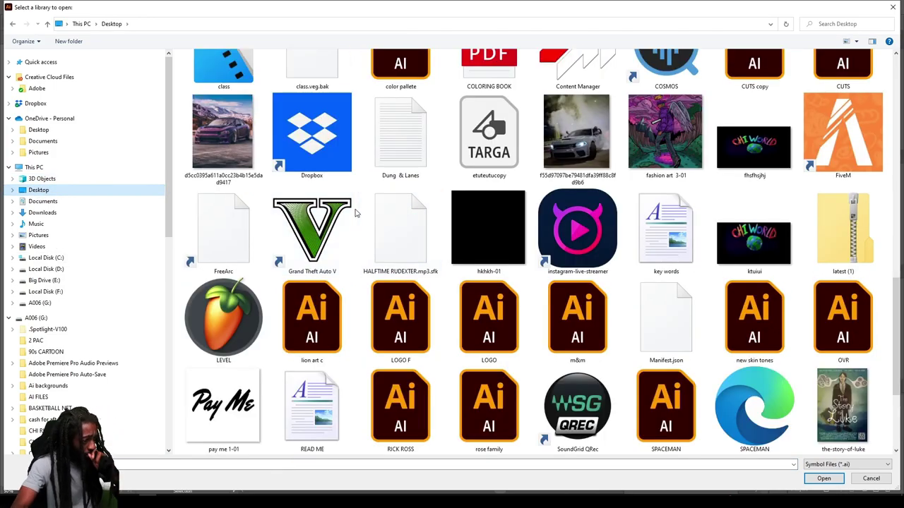
pyautogui.scroll(5, 361, 213)
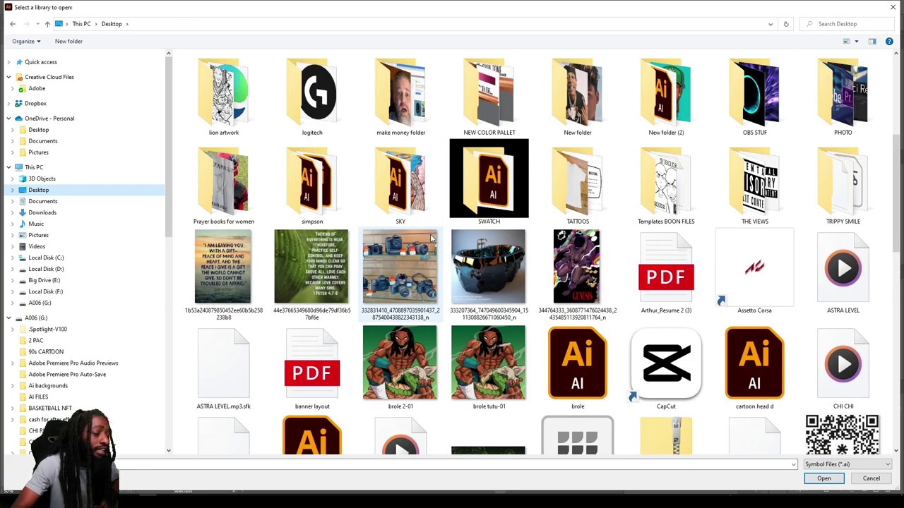
pyautogui.scroll(3, 438, 240)
pyautogui.scroll(-3, 518, 263)
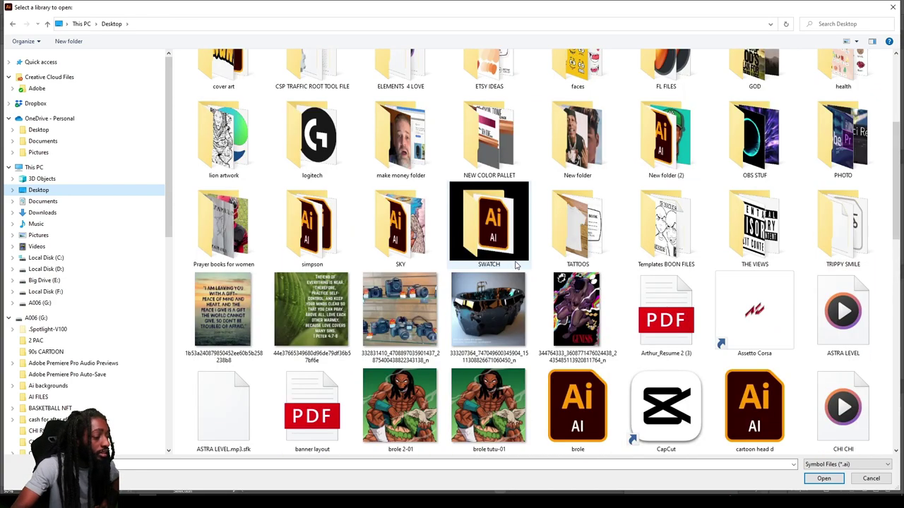
pyautogui.scroll(3, 551, 261)
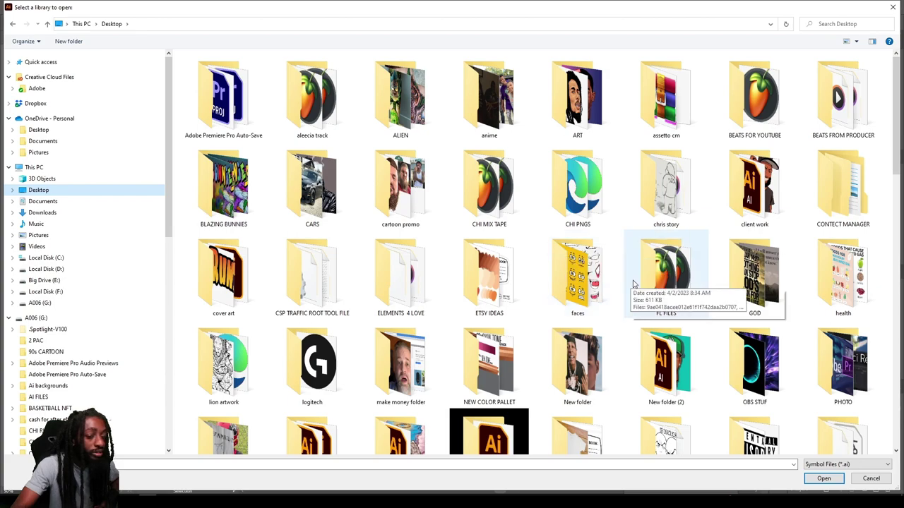
pyautogui.scroll(-3, 567, 226)
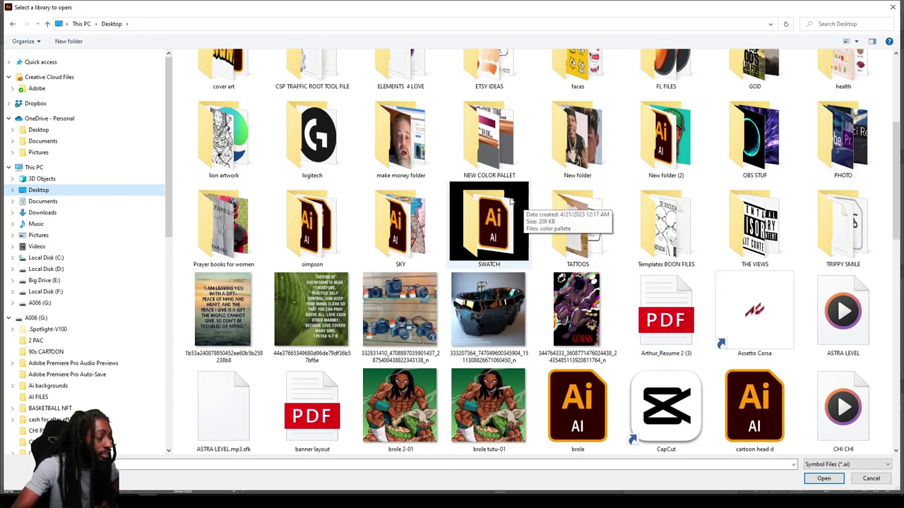
pyautogui.scroll(3, 495, 226)
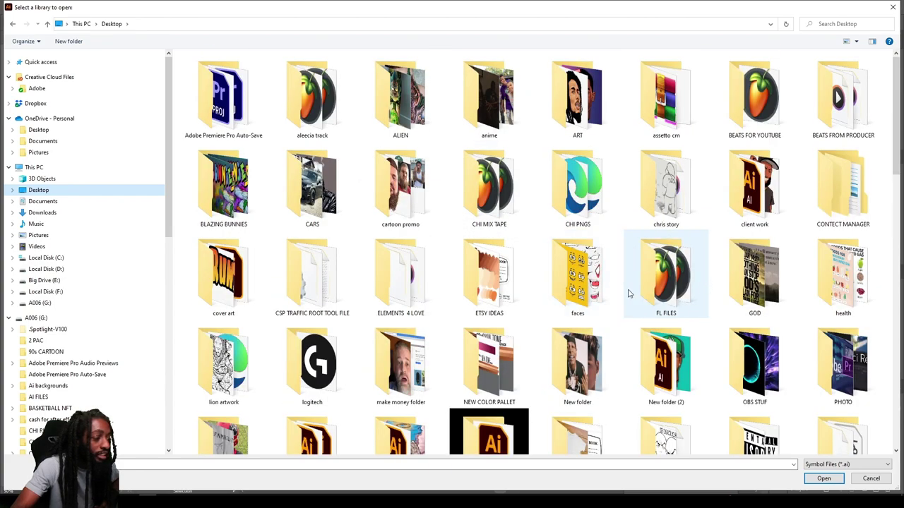
pyautogui.scroll(-3, 629, 290)
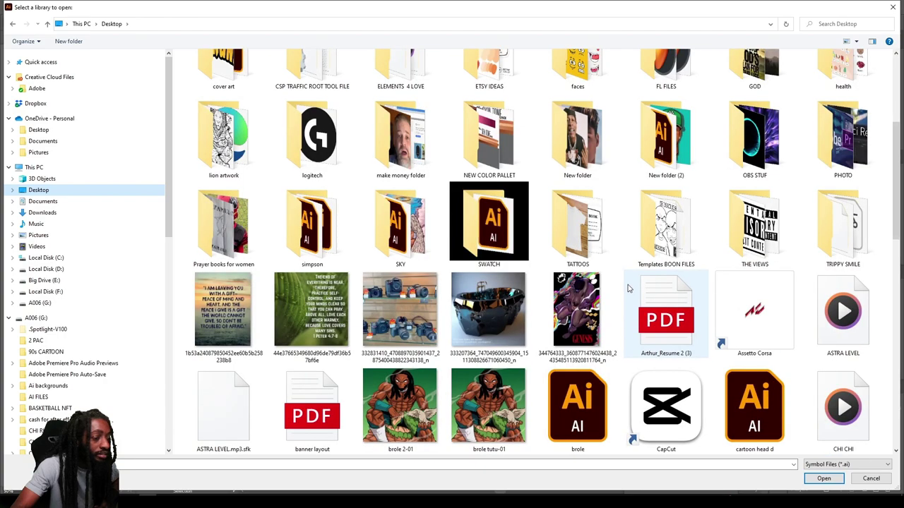
pyautogui.scroll(3, 628, 288)
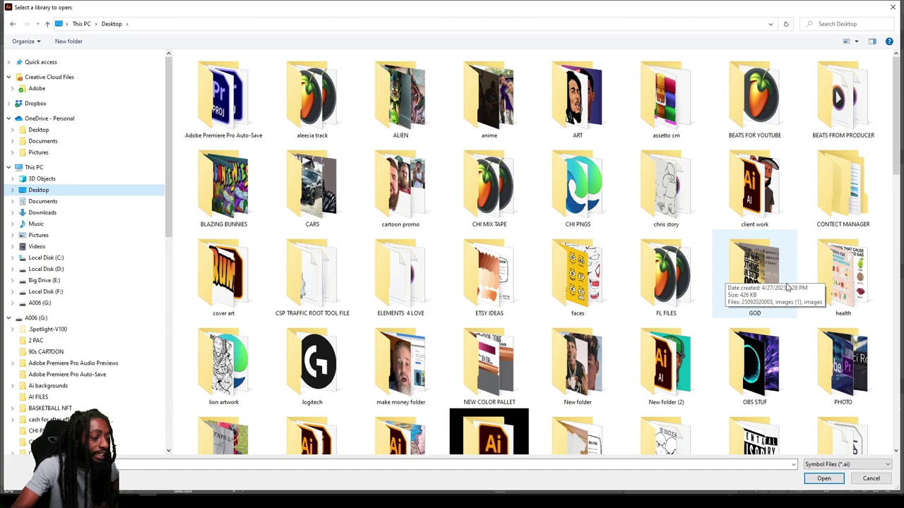
pyautogui.scroll(-3, 788, 289)
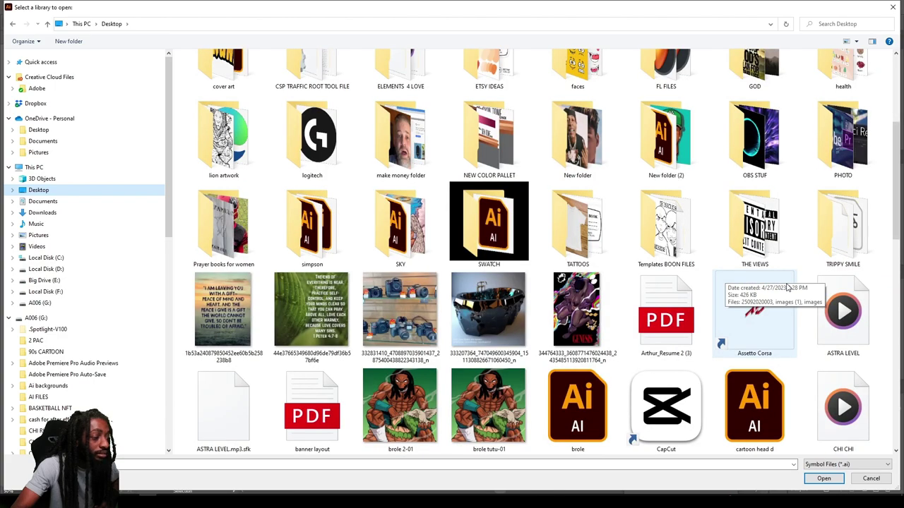
pyautogui.scroll(3, 787, 288)
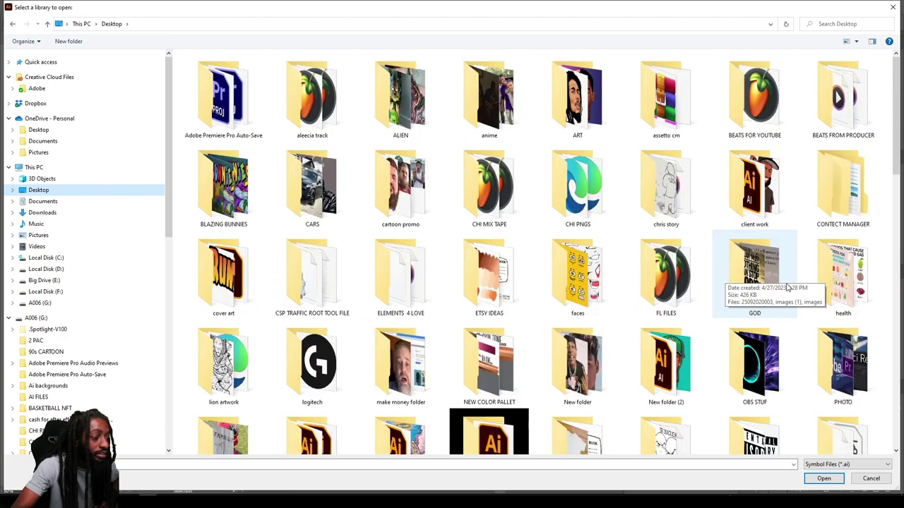
# Step: Open the "color pallete" file from NEW COLOR PALLET > New Skin Tones - Pack as a symbol library and dock it beside Symbols
pyautogui.doubleClick(492, 353)
pyautogui.doubleClick(204, 79)
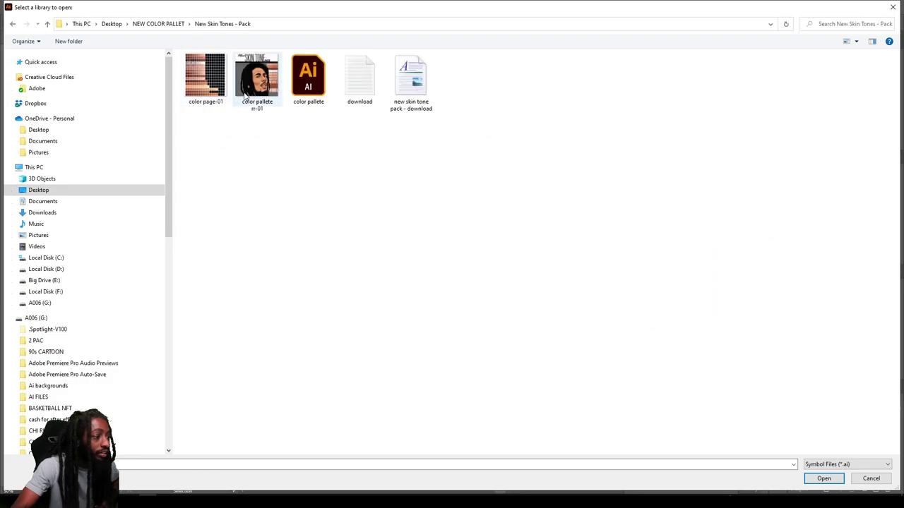
pyautogui.click(308, 85)
pyautogui.doubleClick(308, 85)
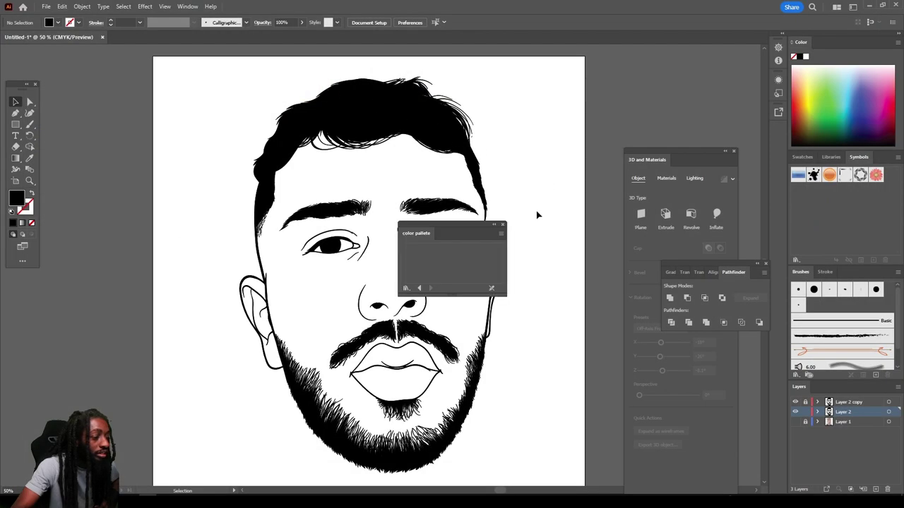
pyautogui.moveTo(540, 223); pyautogui.dragTo(862, 159)
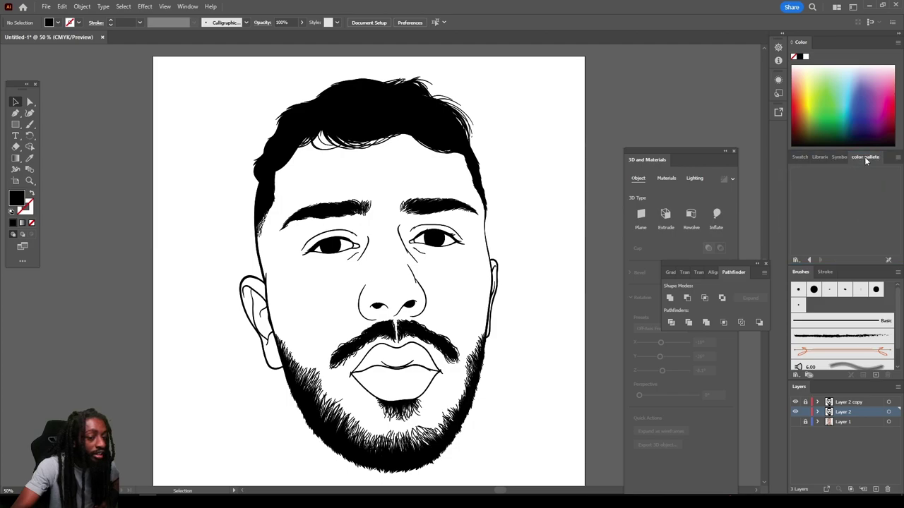
# Step: Load the "color pallete" file from NEW COLOR PALLET > New Skin Tones - Pack as a swatch library, enlarge it and dock it beside Swatches
pyautogui.click(799, 156)
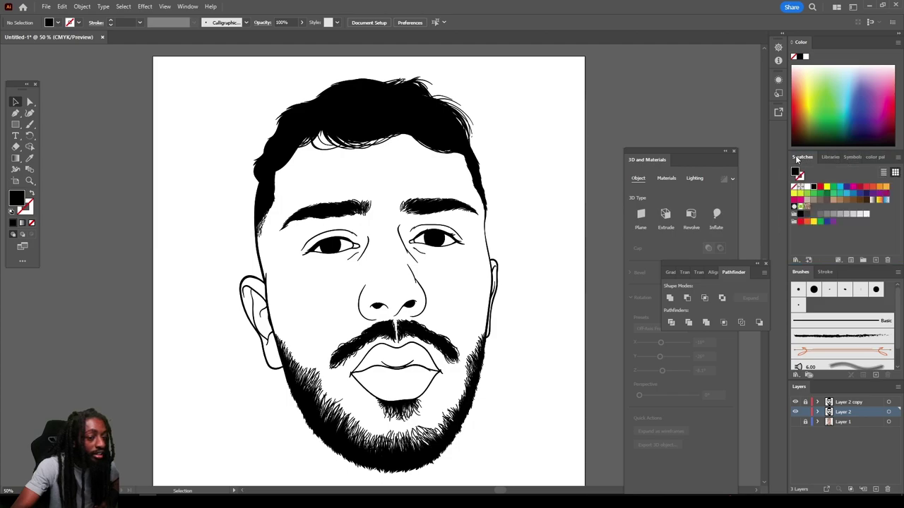
pyautogui.click(871, 157)
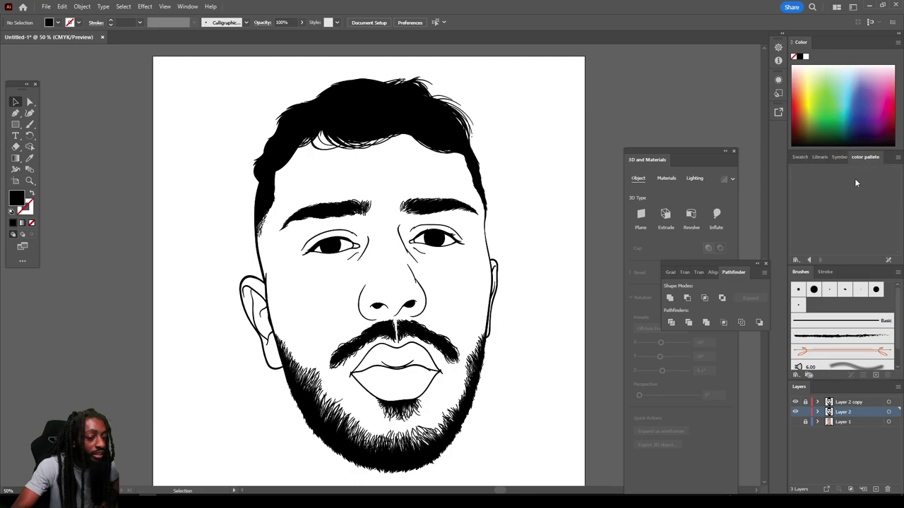
pyautogui.click(802, 158)
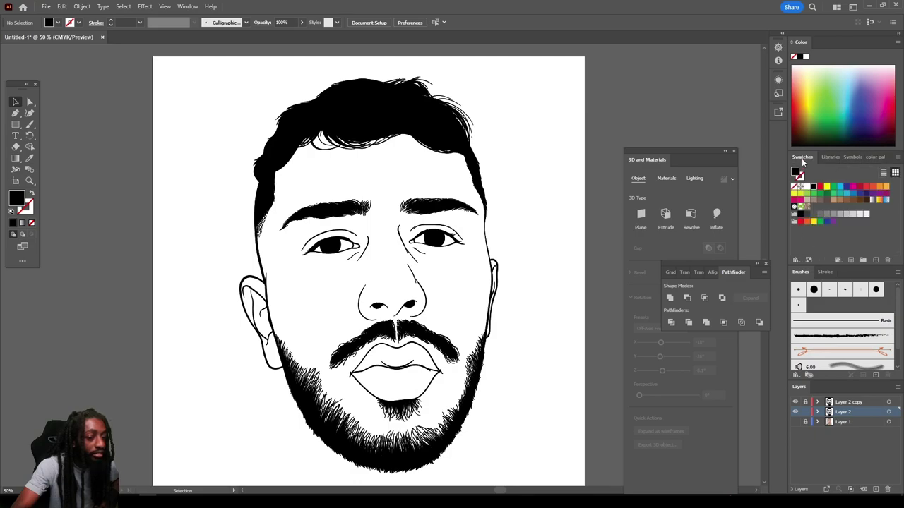
pyautogui.click(796, 261)
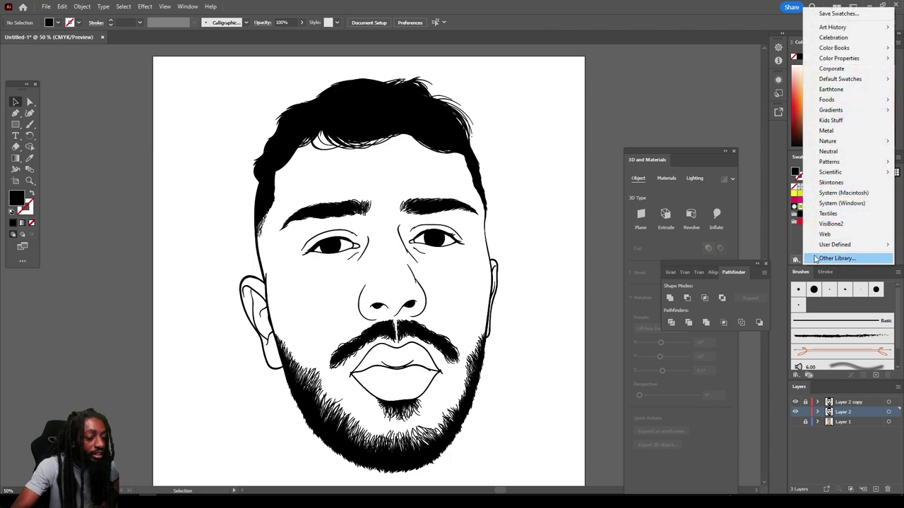
pyautogui.click(819, 258)
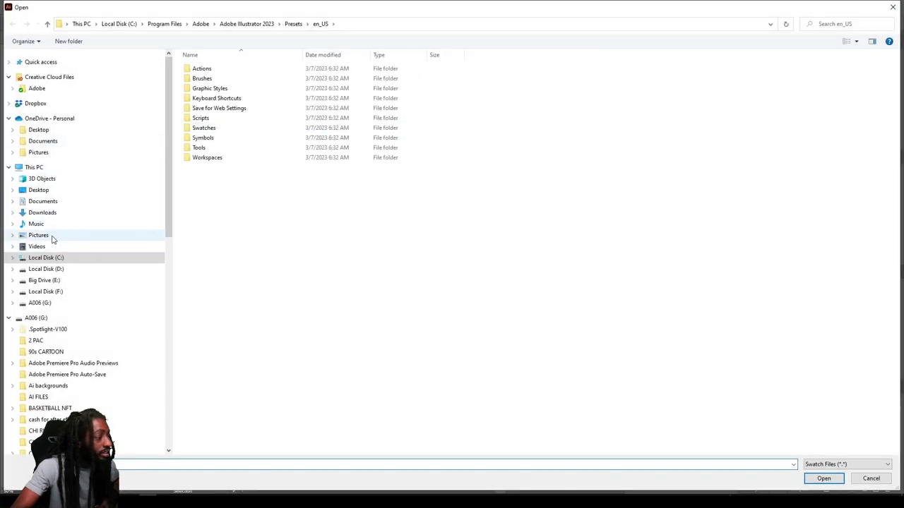
pyautogui.click(42, 192)
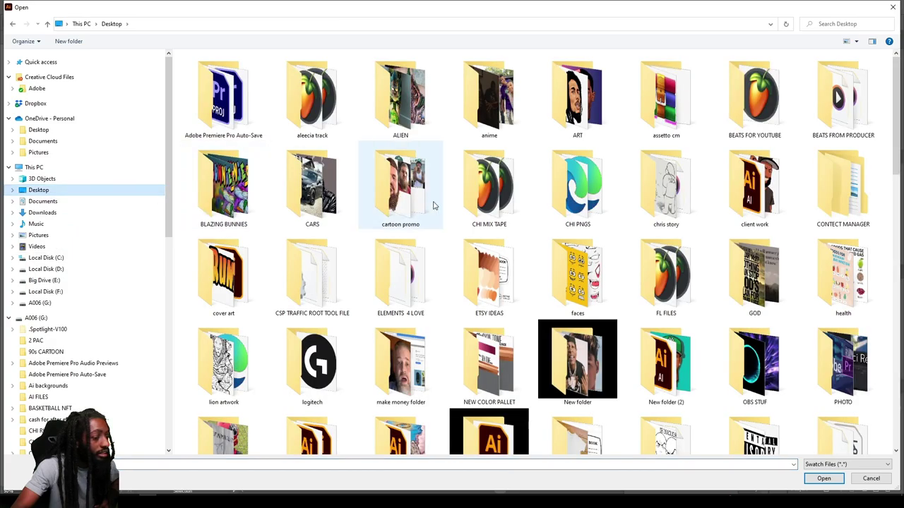
pyautogui.doubleClick(470, 350)
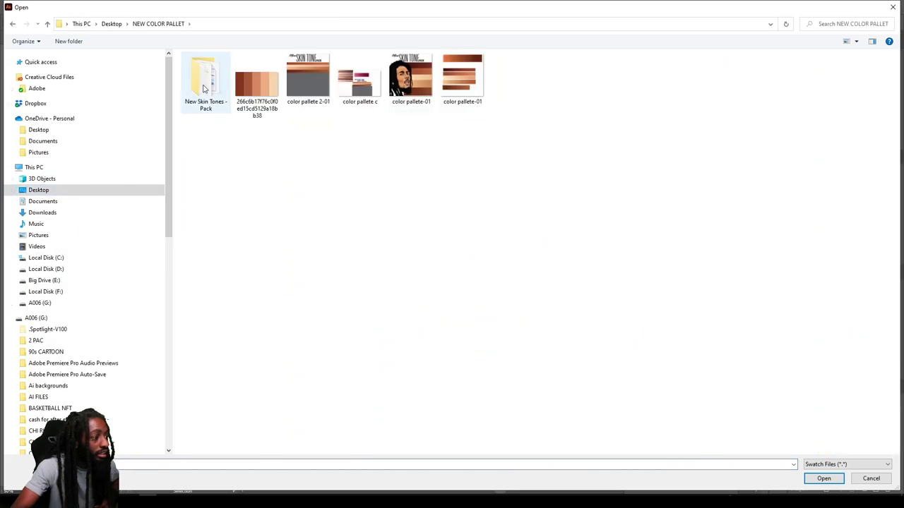
pyautogui.doubleClick(203, 83)
pyautogui.doubleClick(308, 78)
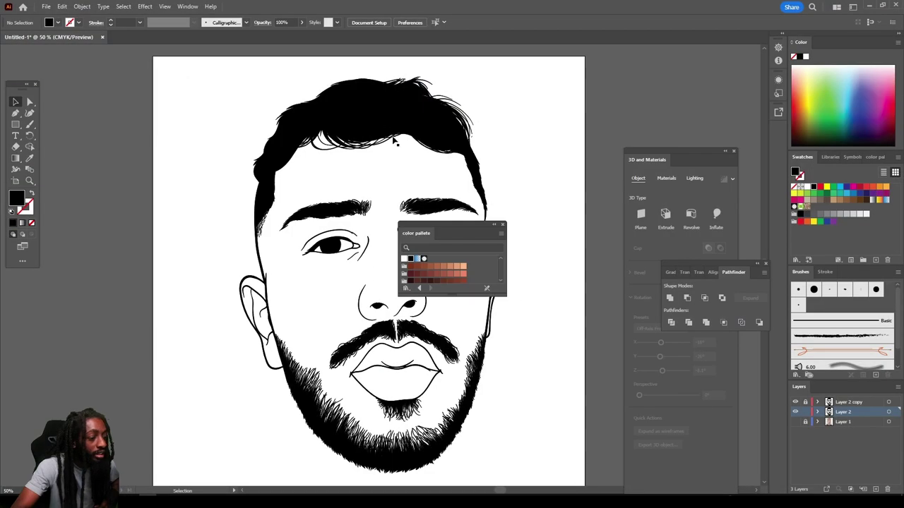
pyautogui.moveTo(503, 294); pyautogui.dragTo(563, 396)
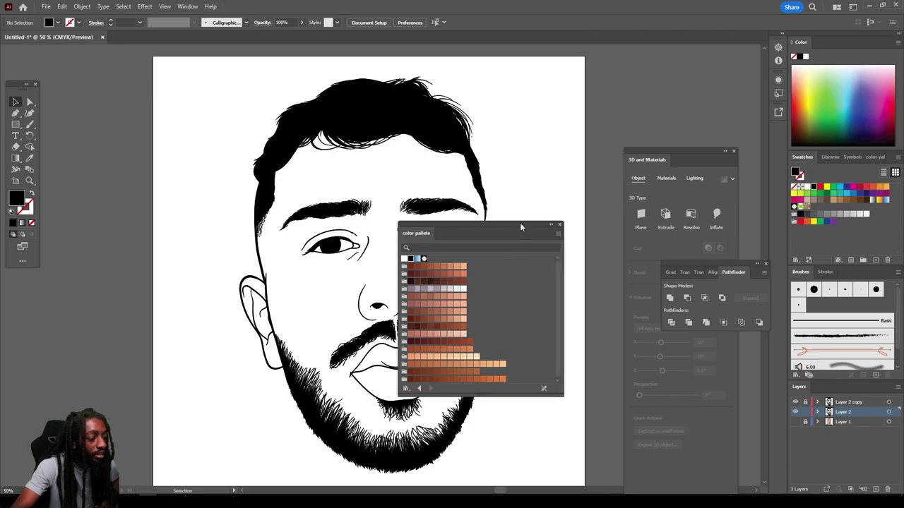
pyautogui.moveTo(520, 226); pyautogui.dragTo(866, 180)
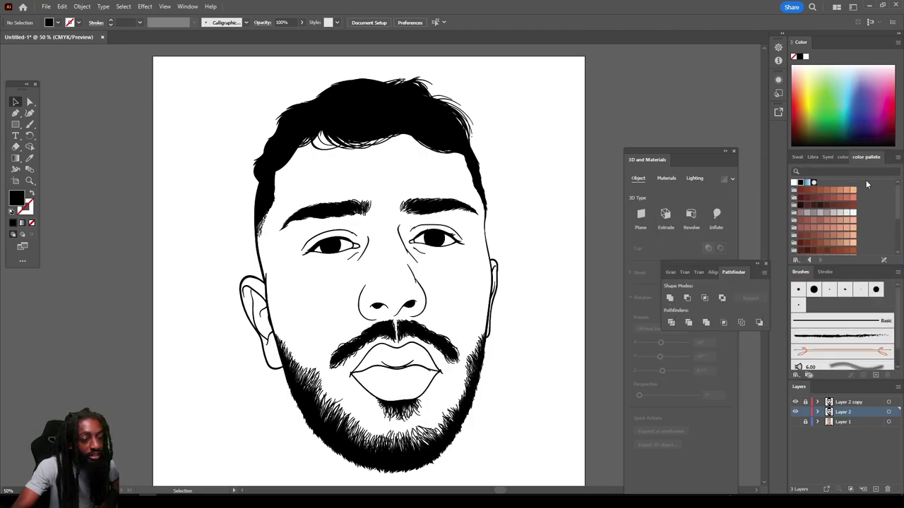
# Step: Draw a rectangle about 15.65 x 17.67 in around the whole head on Layer 2, filled with a light peach skin tone swatch
pyautogui.scroll(-3, 865, 192)
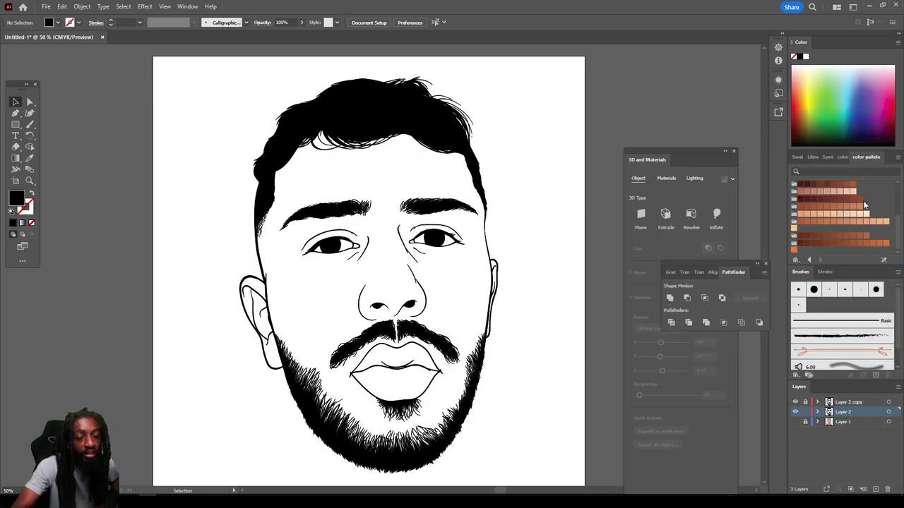
pyautogui.scroll(-3, 873, 215)
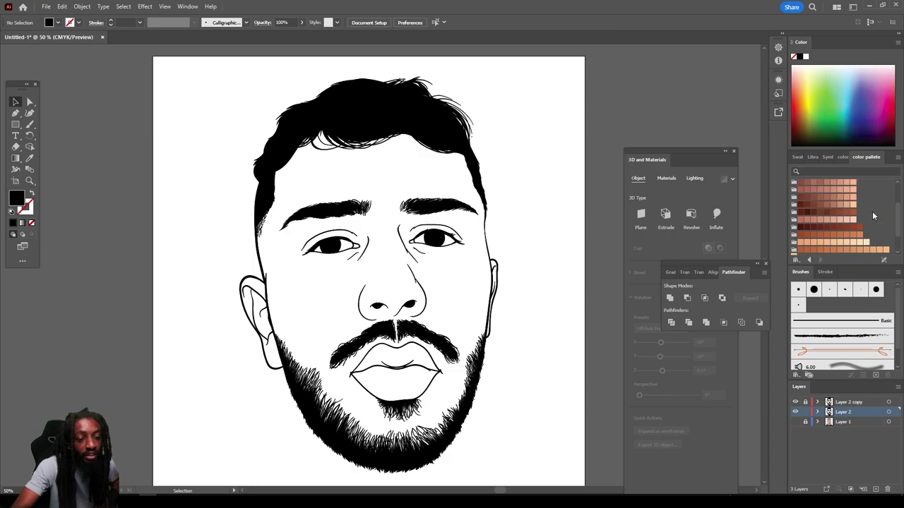
pyautogui.scroll(-3, 874, 215)
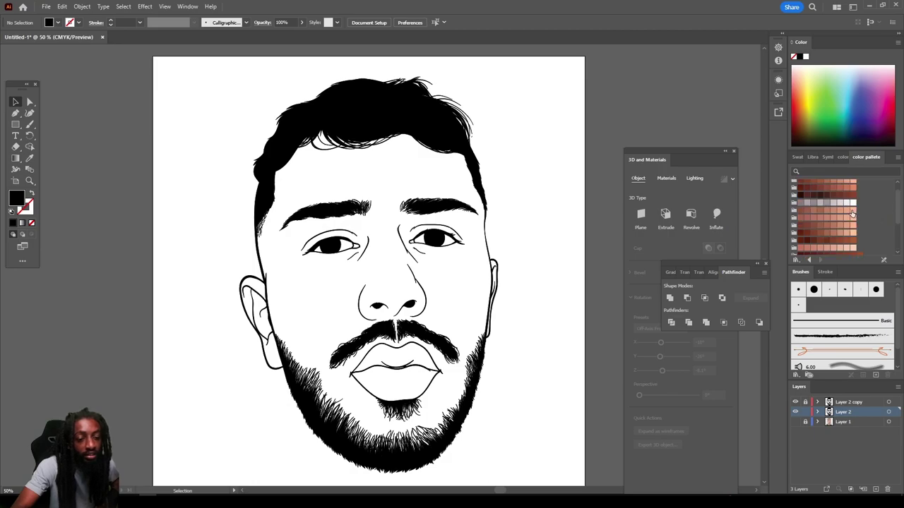
pyautogui.click(851, 212)
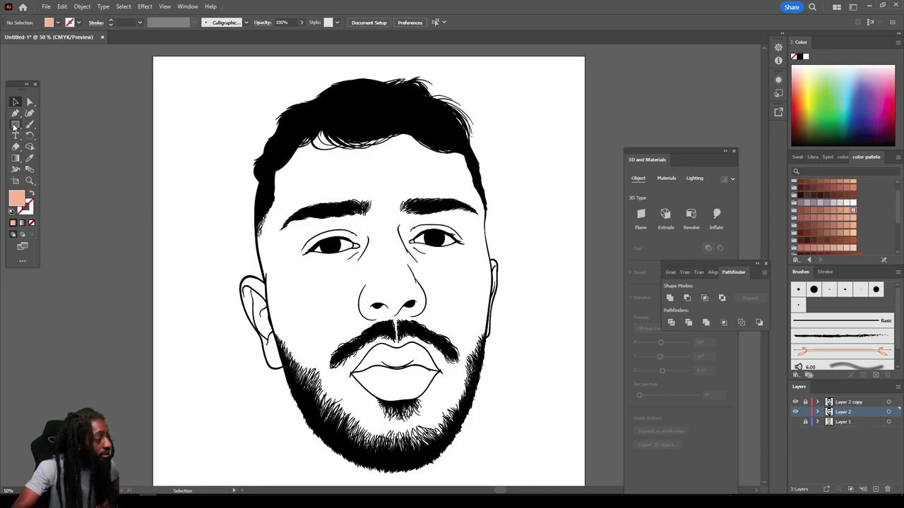
pyautogui.click(15, 126)
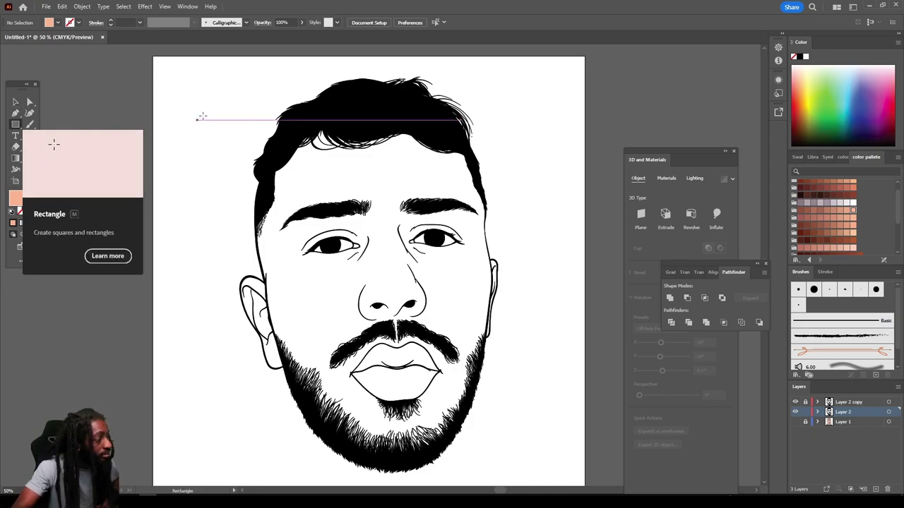
pyautogui.moveTo(188, 60); pyautogui.dragTo(564, 472)
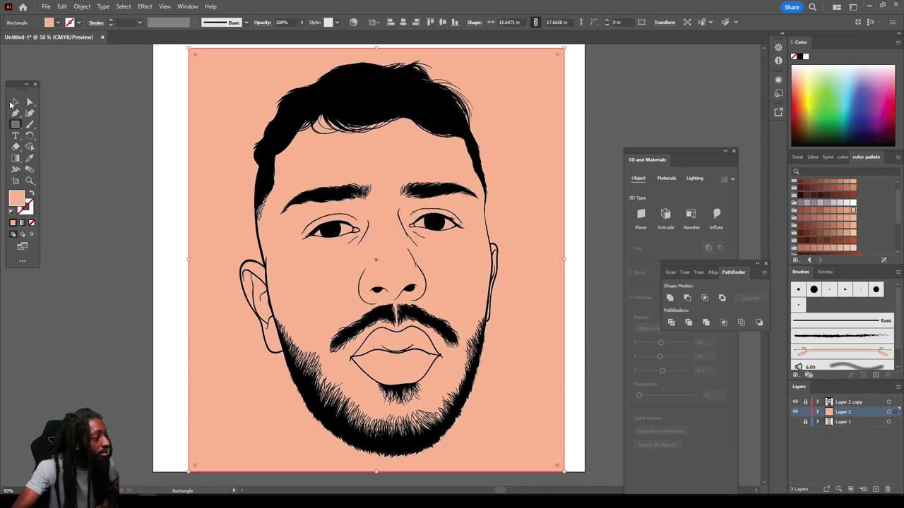
# Step: Send the peach rectangle to the back of Layer 2, behind the line art
pyautogui.click(14, 103)
pyautogui.rightClick(206, 120)
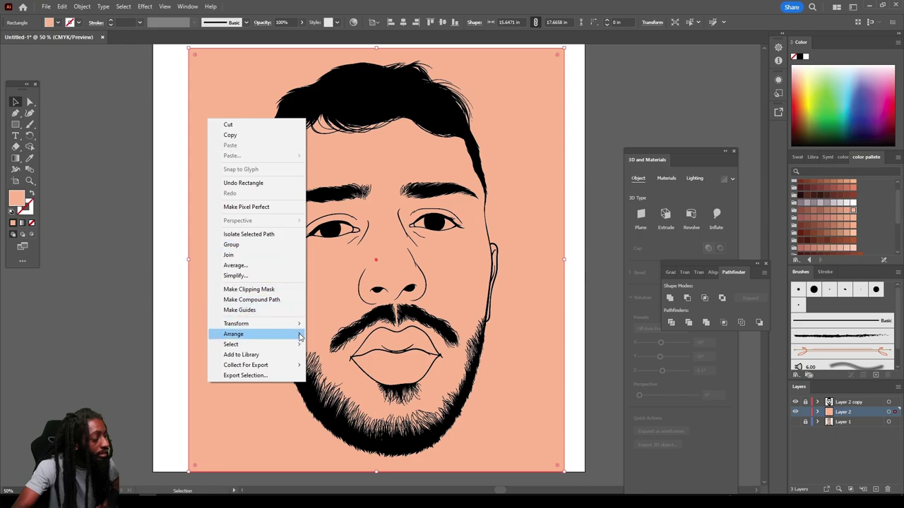
pyautogui.moveTo(300, 337)
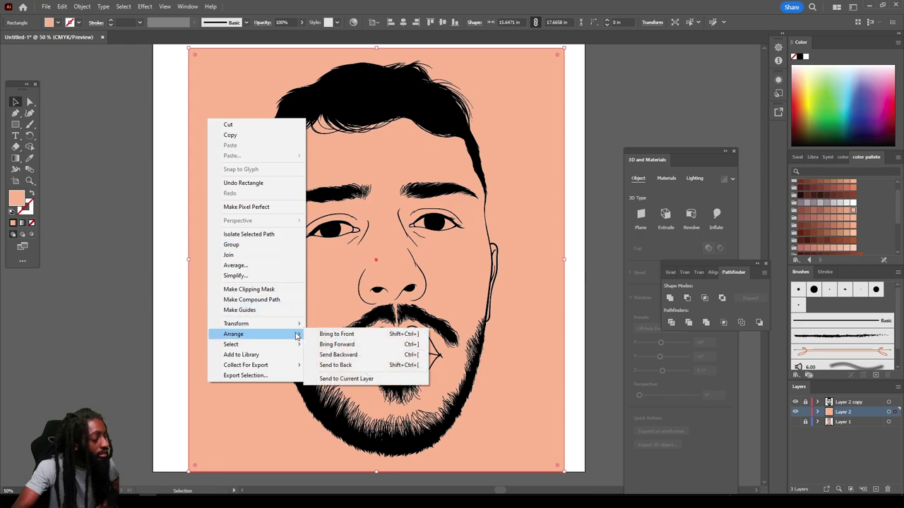
pyautogui.click(375, 366)
# Step: Apply Pathfinder Merge to the rectangle and line art on Layer 2 and isolate the resulting group
pyautogui.moveTo(584, 445)
pyautogui.mouseDown()
pyautogui.moveTo(526, 423)
pyautogui.moveTo(194, 198)
pyautogui.moveTo(216, 78)
pyautogui.mouseUp()
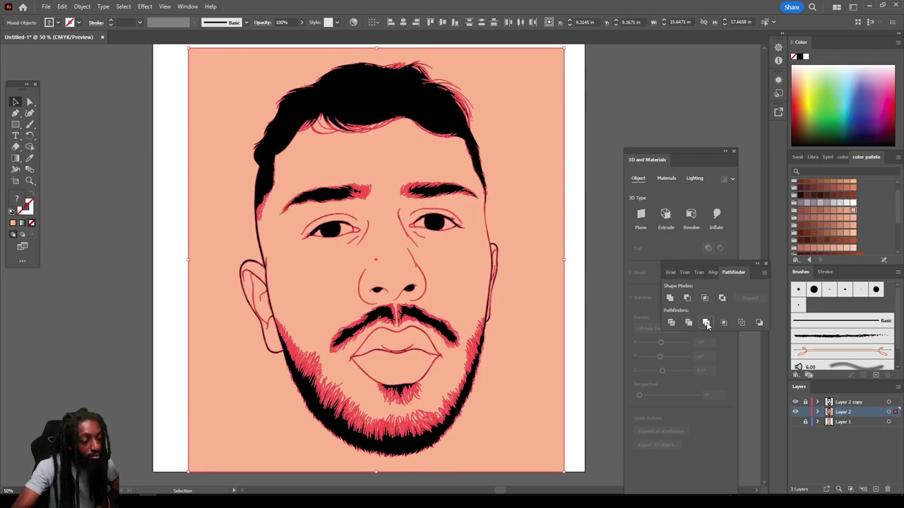
pyautogui.rightClick(523, 244)
pyautogui.click(555, 343)
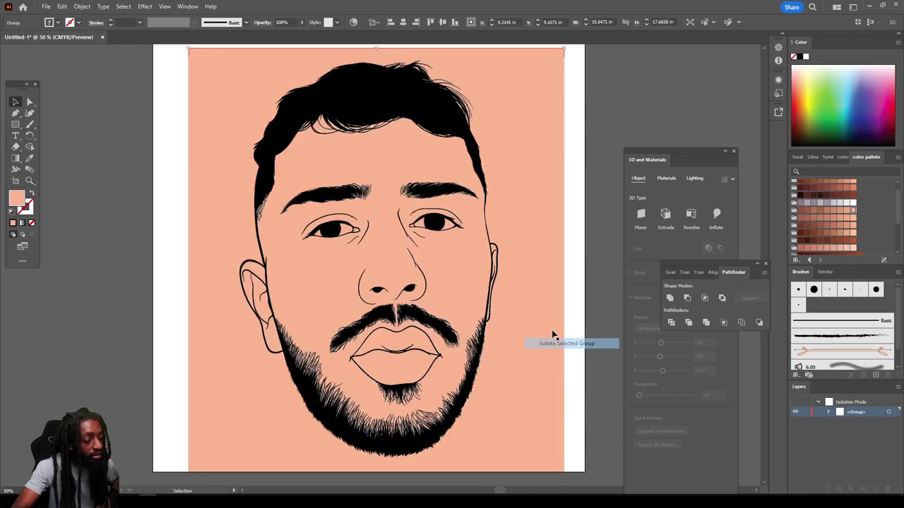
# Step: Delete the peach background shape outside the head and leave isolation mode
pyautogui.click(540, 247)
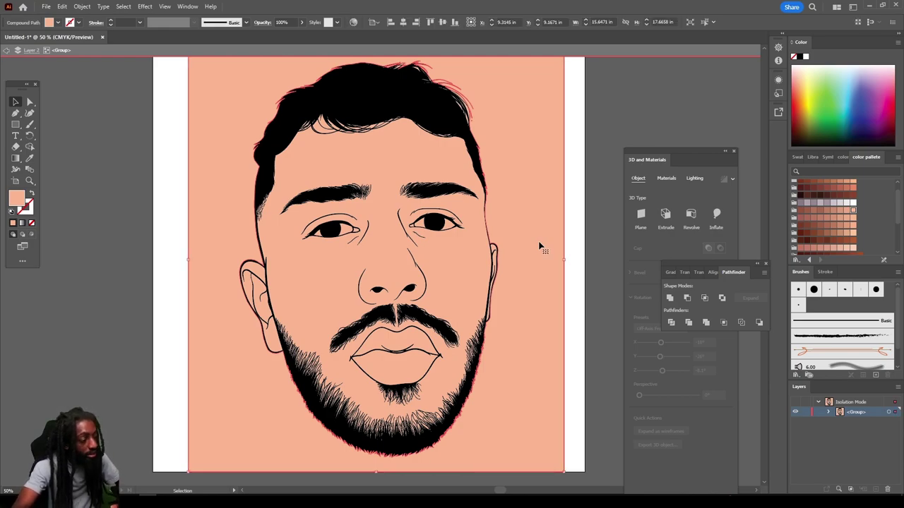
pyautogui.press('Delete')
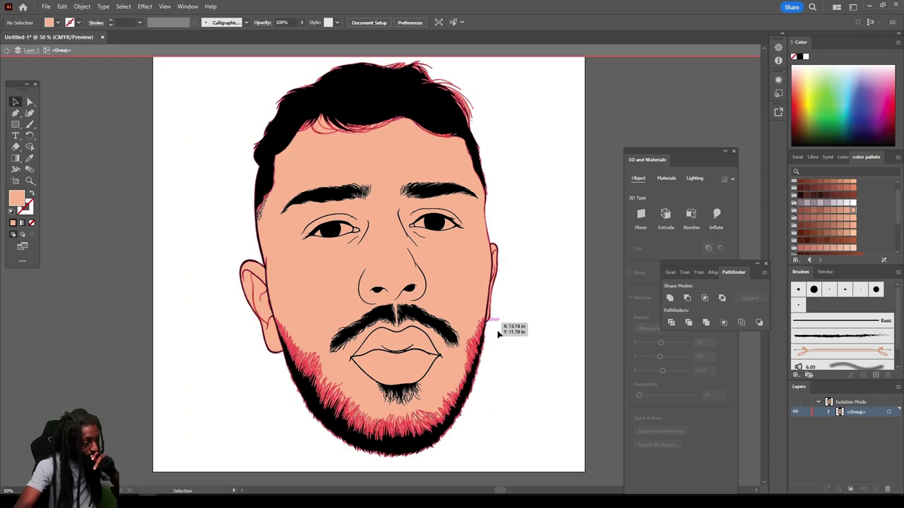
pyautogui.doubleClick(602, 387)
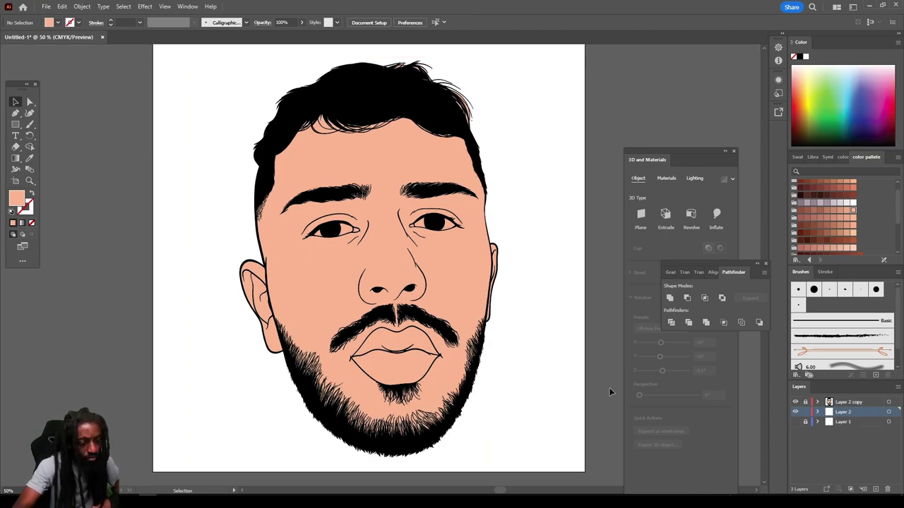
# Step: Try to lock the individual paths inside the merged group on Layer 2
pyautogui.click(817, 411)
pyautogui.click(828, 422)
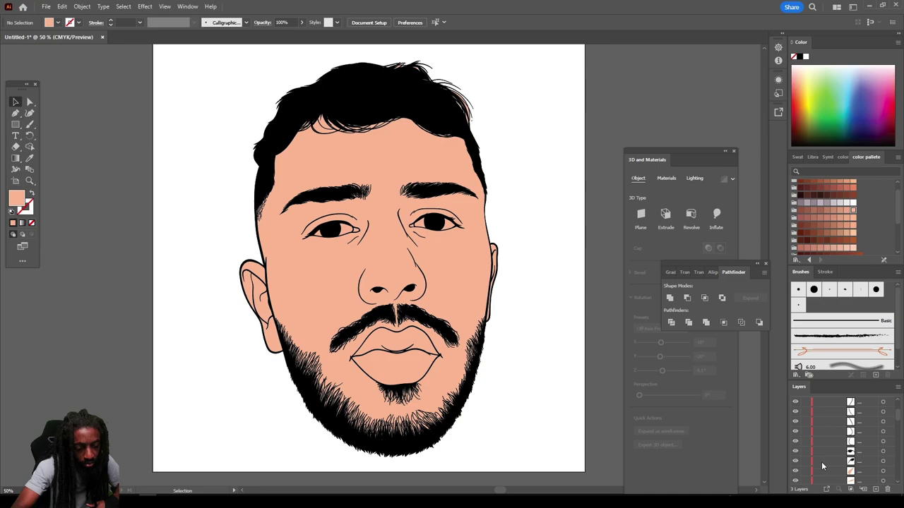
pyautogui.moveTo(805, 461); pyautogui.dragTo(822, 375)
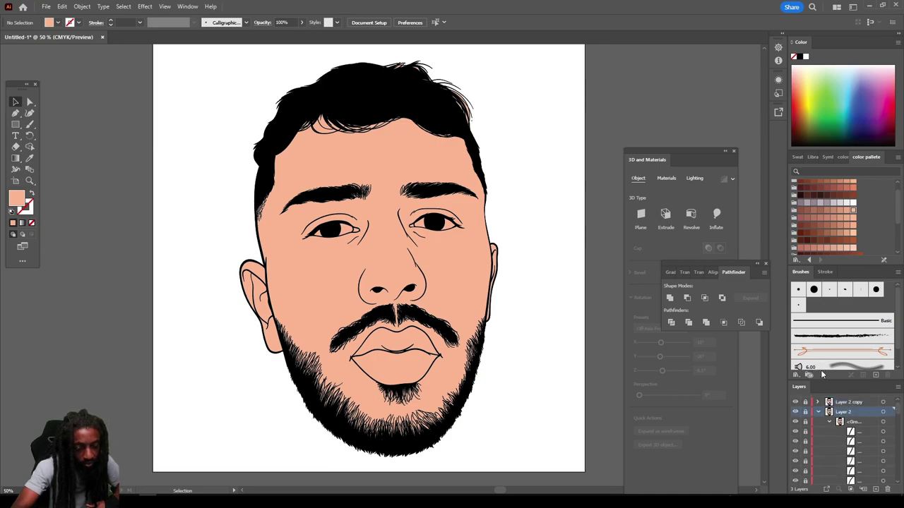
pyautogui.click(817, 412)
# Step: Delete the stray peach slivers between the loose hair strands along the upper edge of the hair with Direct Selection
pyautogui.scroll(3, 579, 365)
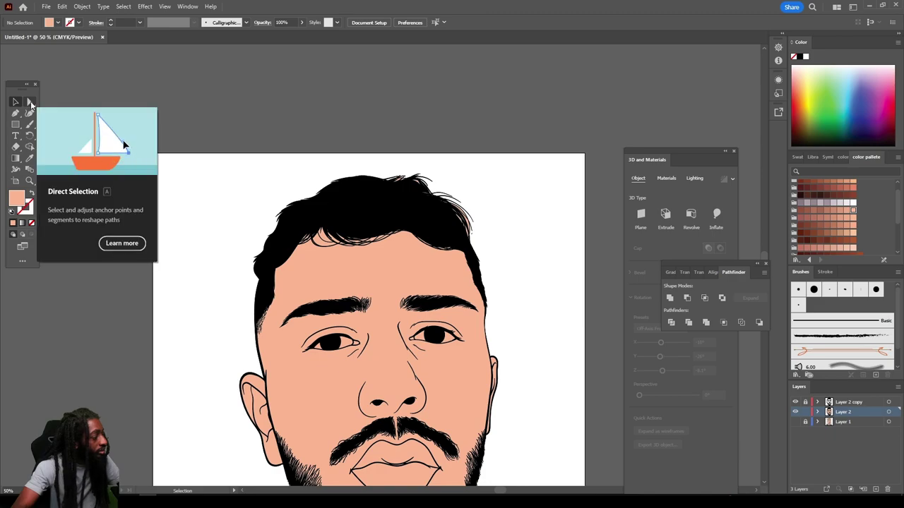
pyautogui.click(30, 102)
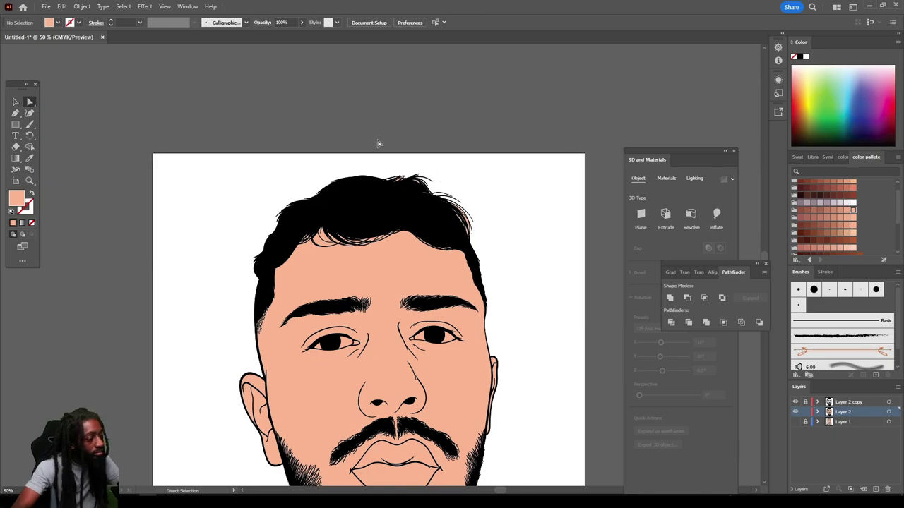
pyautogui.moveTo(365, 145); pyautogui.dragTo(490, 204)
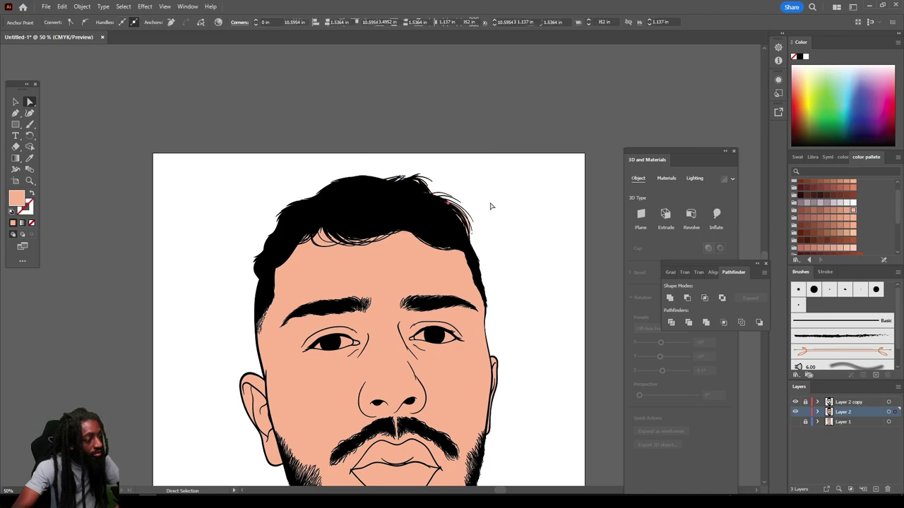
pyautogui.scroll(3, 480, 222)
pyautogui.scroll(3, 480, 222)
pyautogui.moveTo(350, 205); pyautogui.dragTo(495, 382)
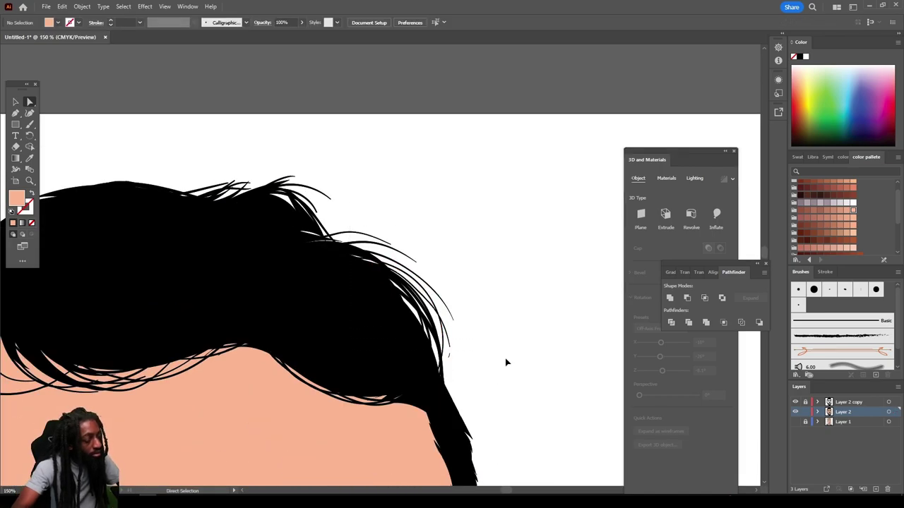
# Step: Examine the outer edges of the beard and jaw for leftover peach slivers
pyautogui.hotkey('ctrl', '-')
pyautogui.hotkey('ctrl', '-')
pyautogui.hotkey('ctrl', '-')
pyautogui.scroll(-6, 357, 343)
pyautogui.hotkey('ctrl', '+')
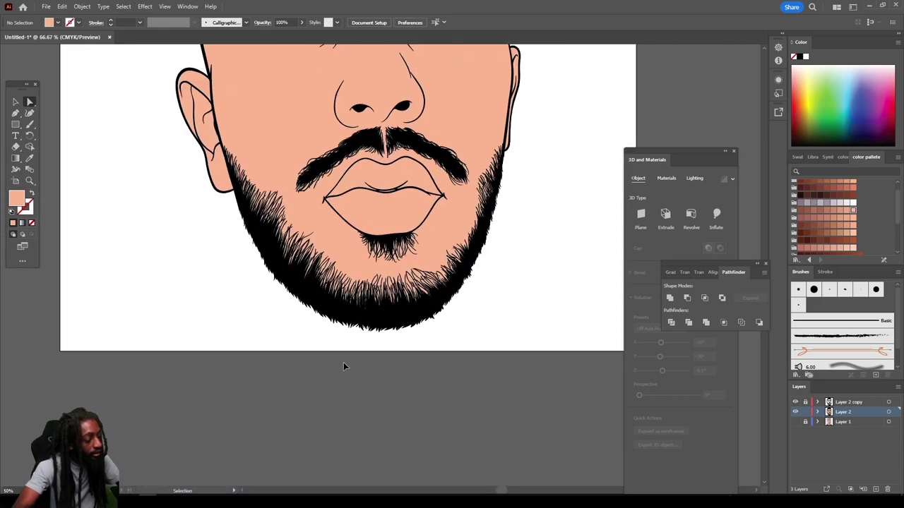
pyautogui.scroll(2, 343, 366)
pyautogui.hscroll(2, 424, 370)
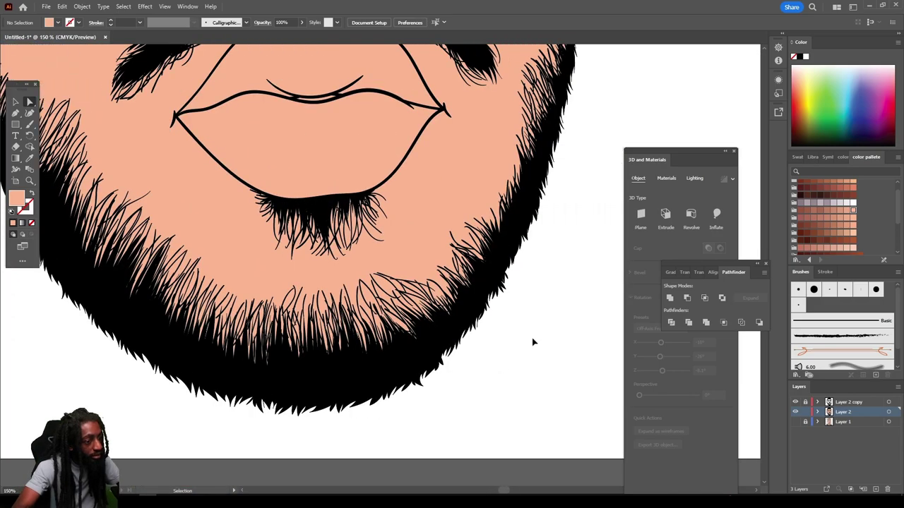
pyautogui.hotkey('ctrl', '-')
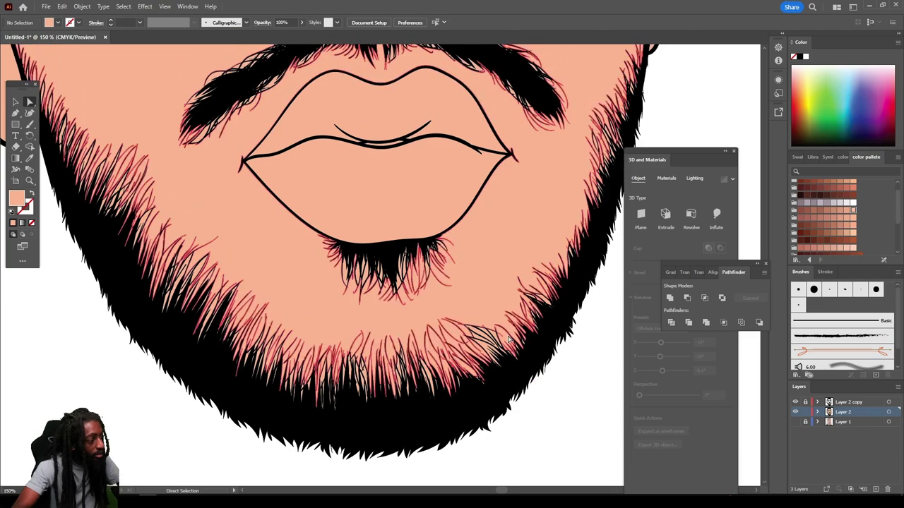
pyautogui.scroll(1, 508, 339)
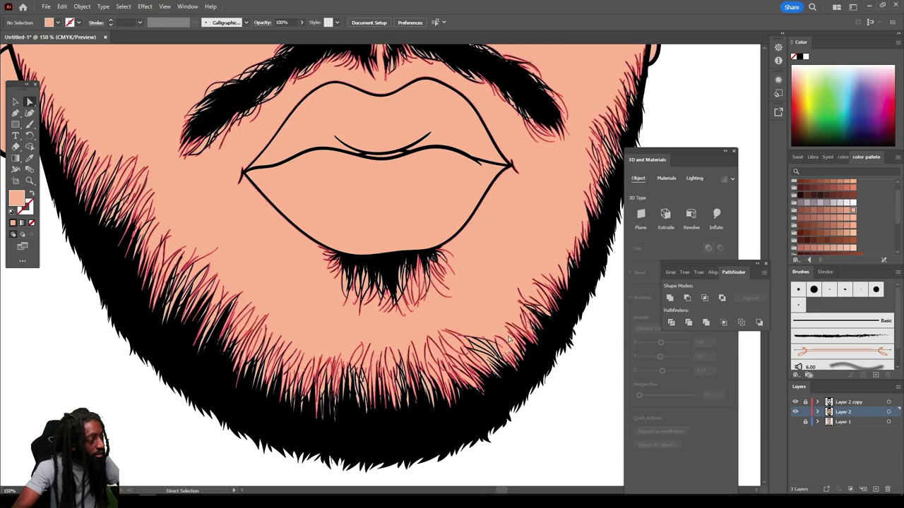
pyautogui.scroll(-2, 509, 339)
pyautogui.scroll(5, 539, 339)
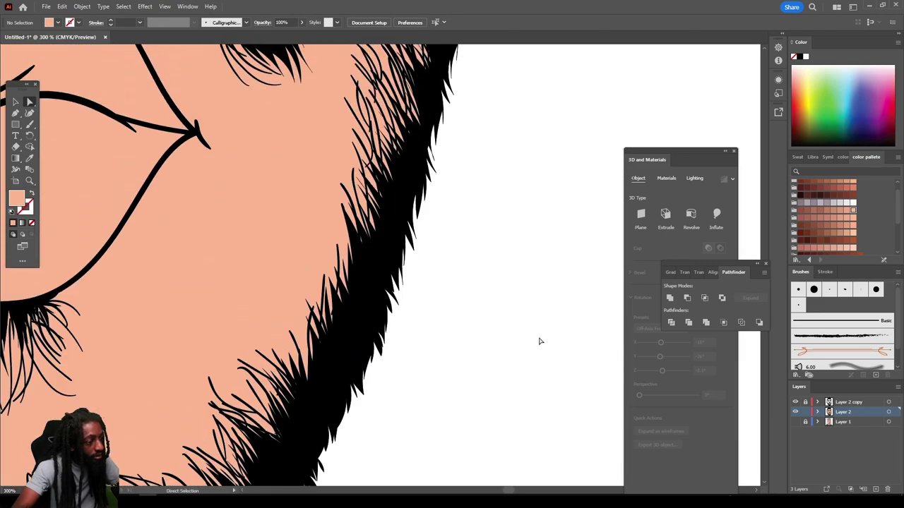
pyautogui.scroll(-6, 539, 341)
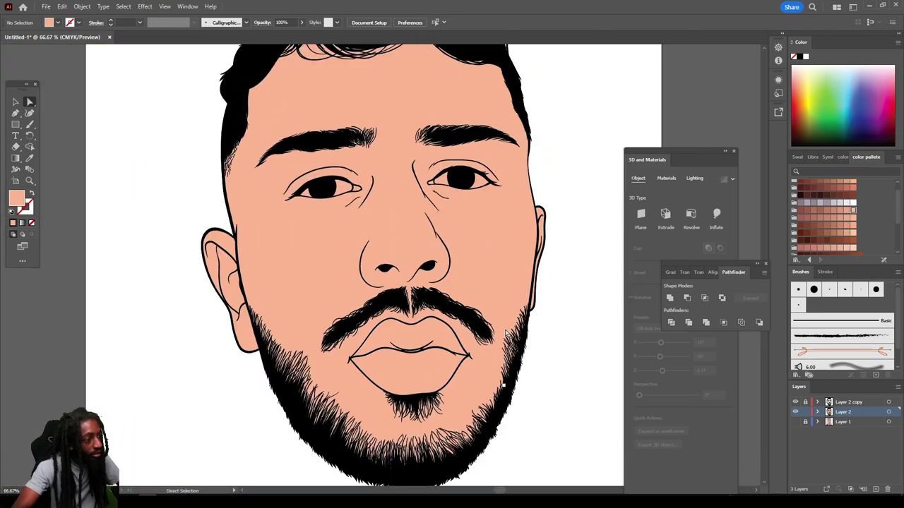
# Step: Isolate the merged face group on Layer 2 so its individual shapes can be edited
pyautogui.scroll(3, 507, 333)
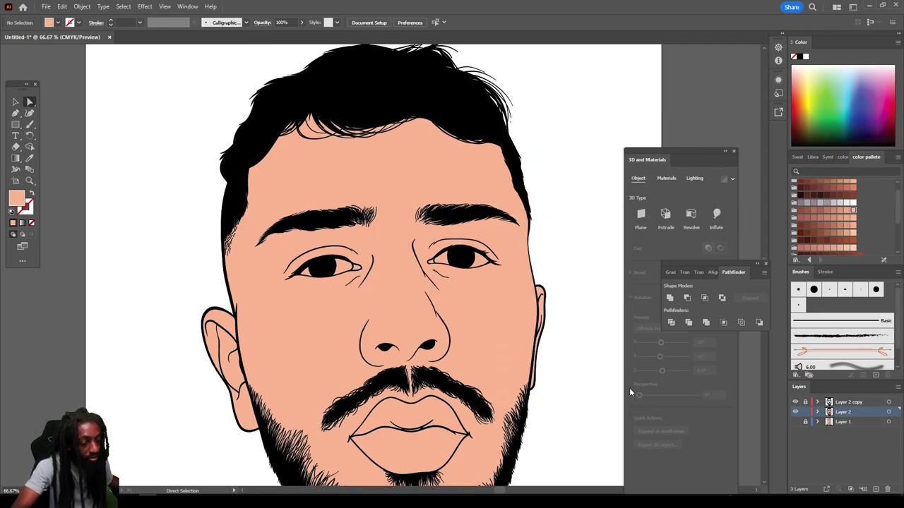
pyautogui.click(15, 102)
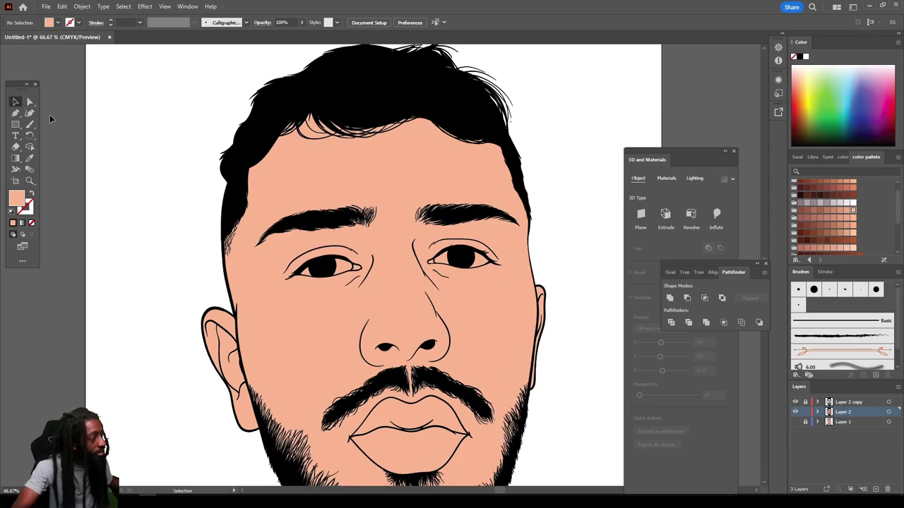
pyautogui.hotkey('ctrl', '=')
pyautogui.hotkey('ctrl', '=')
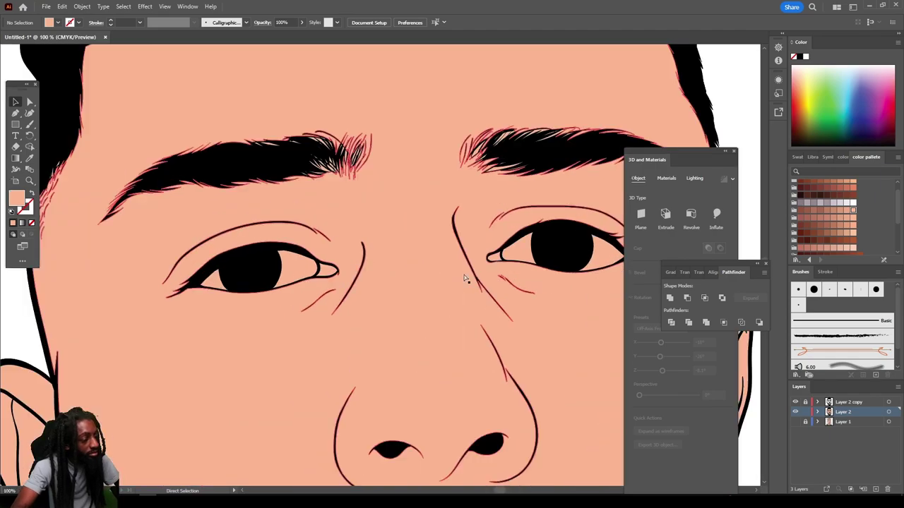
pyautogui.hscroll(2, 533, 257)
pyautogui.click(549, 257)
pyautogui.rightClick(550, 253)
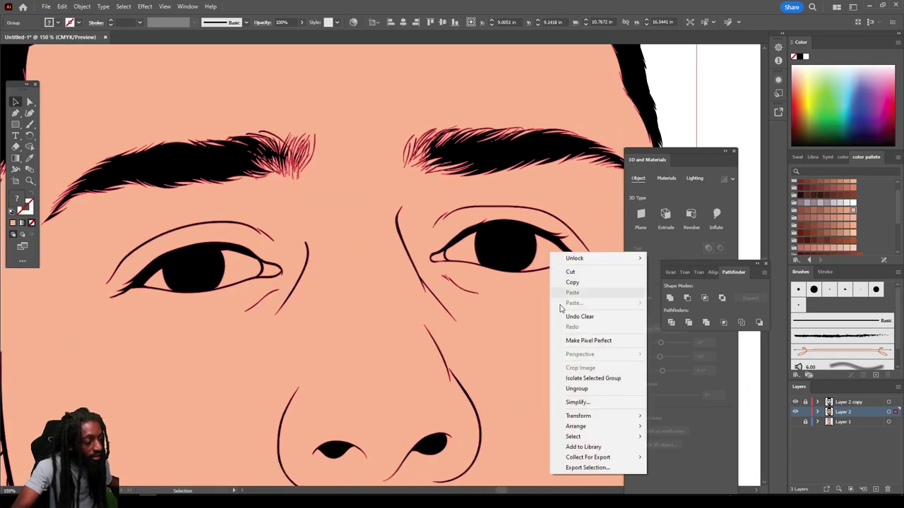
pyautogui.click(580, 378)
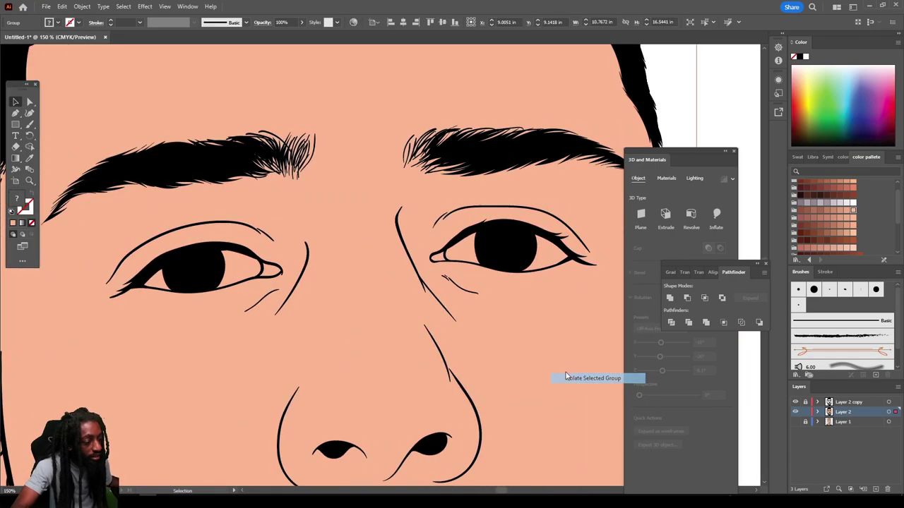
# Step: Fill the whites of both eyes with a pale grey swatch from the custom palette and clear the selection
pyautogui.click(549, 258)
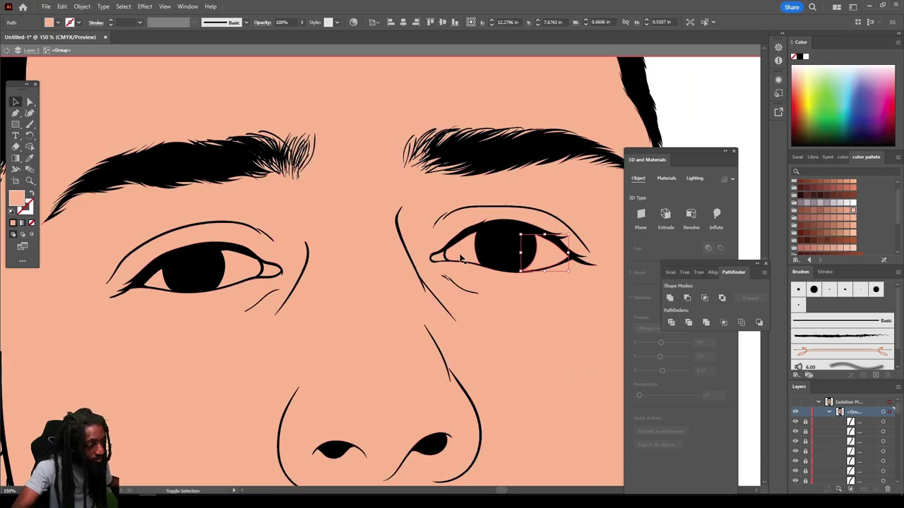
pyautogui.keyDown('shift'); pyautogui.click(237, 262); pyautogui.keyUp('shift')
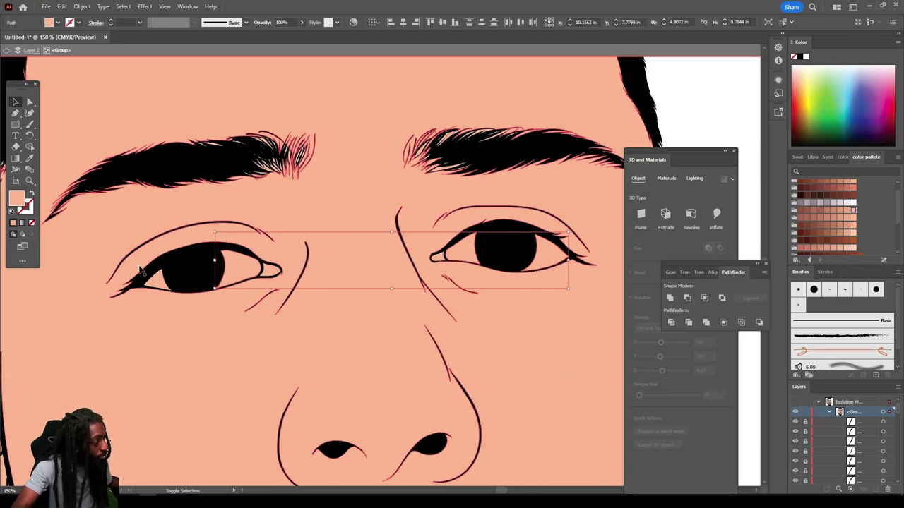
pyautogui.keyDown('shift'); pyautogui.click(159, 281); pyautogui.keyUp('shift')
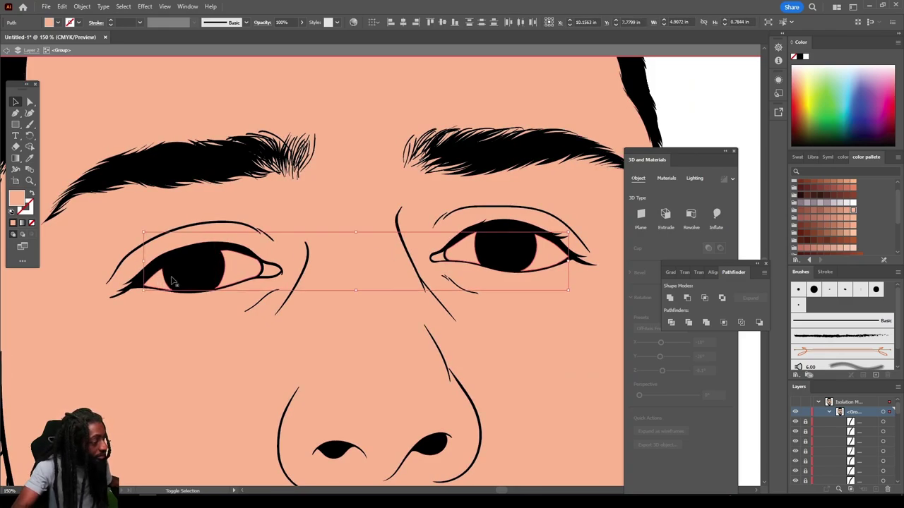
pyautogui.click(841, 204)
pyautogui.hotkey('ctrl', 'shift', 'a')
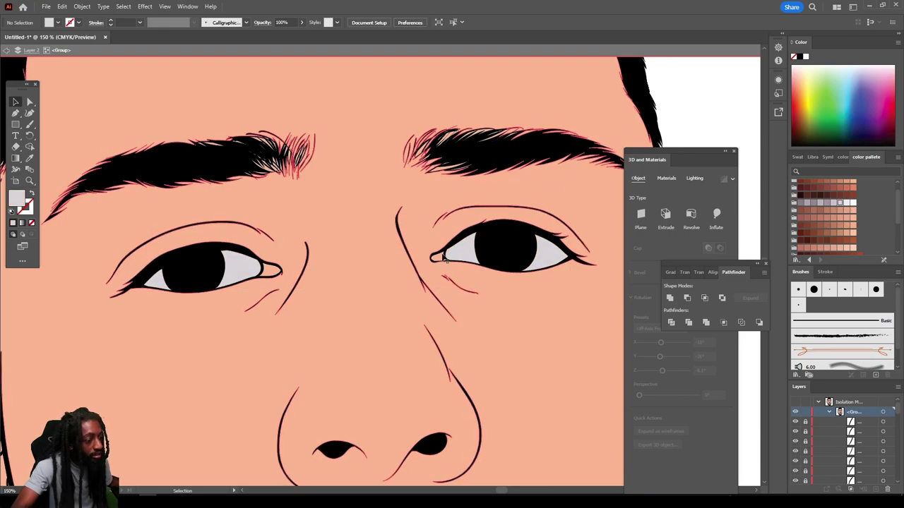
# Step: Select the inner corners of both eyes together with the upper lip and fill them with a reddish-brown palette swatch
pyautogui.click(442, 257)
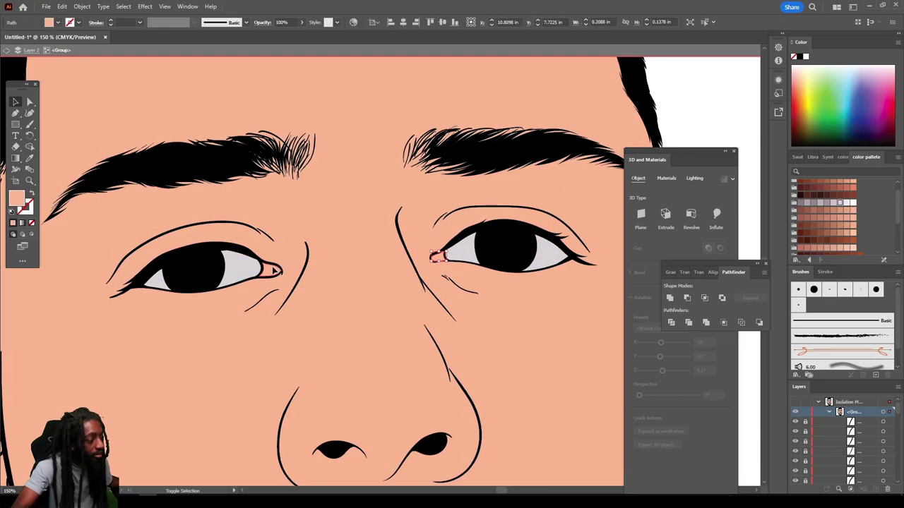
pyautogui.keyDown('shift'); pyautogui.click(275, 270); pyautogui.keyUp('shift')
pyautogui.scroll(-10, 318, 274)
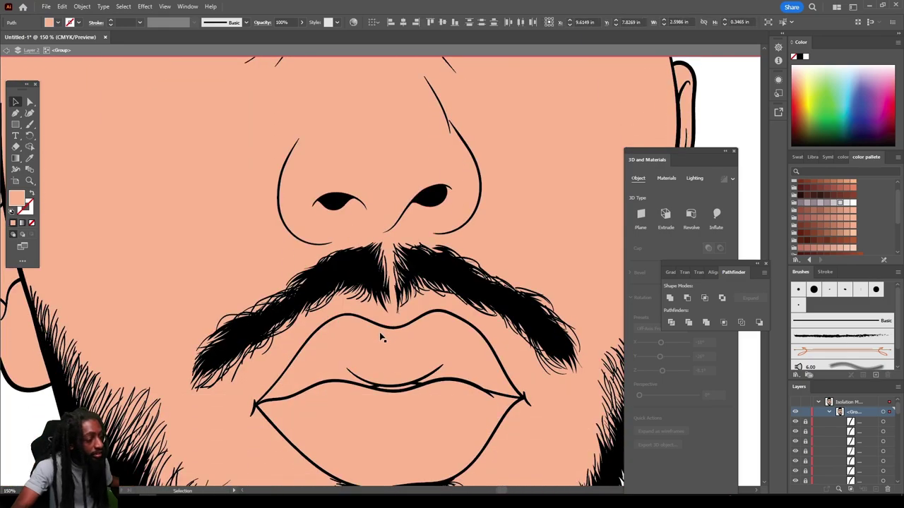
pyautogui.keyDown('shift'); pyautogui.click(385, 340); pyautogui.keyUp('shift')
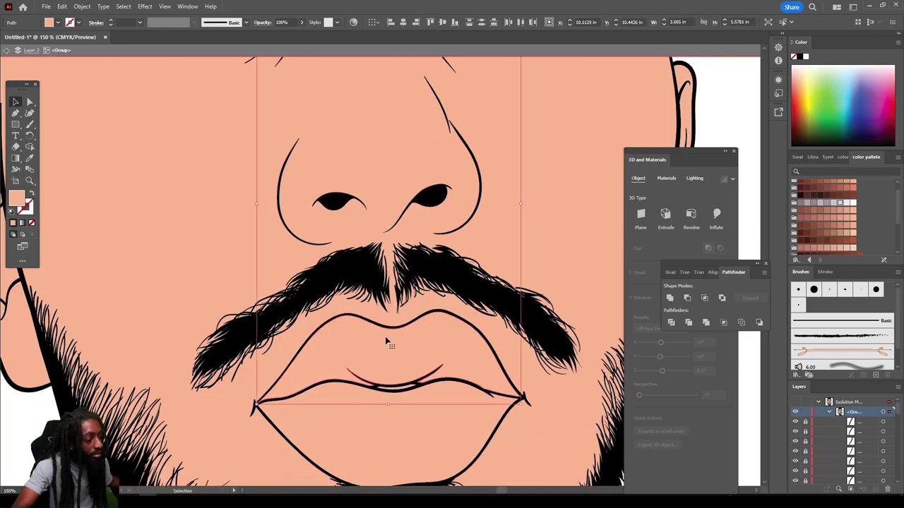
pyautogui.click(841, 189)
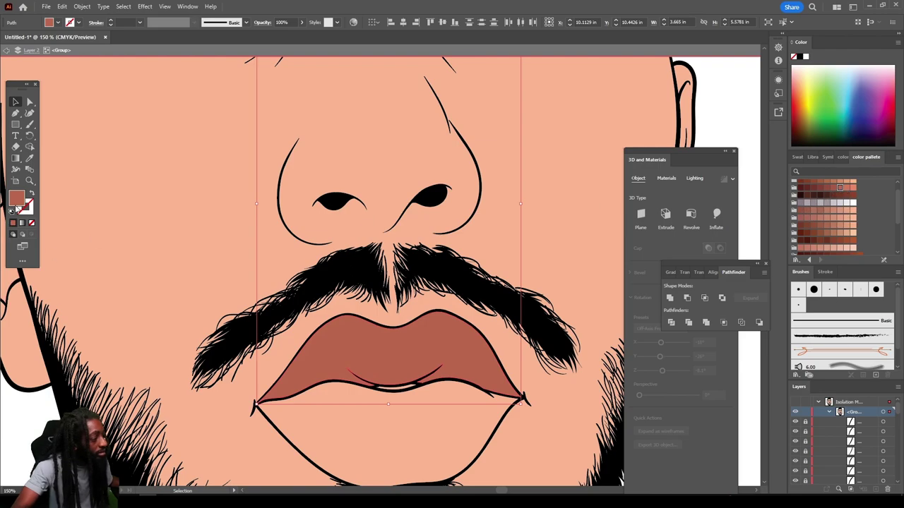
# Step: Change the fill of the upper lip and inner eye corners to the pink E27C71 in the Color Picker
pyautogui.doubleClick(16, 199)
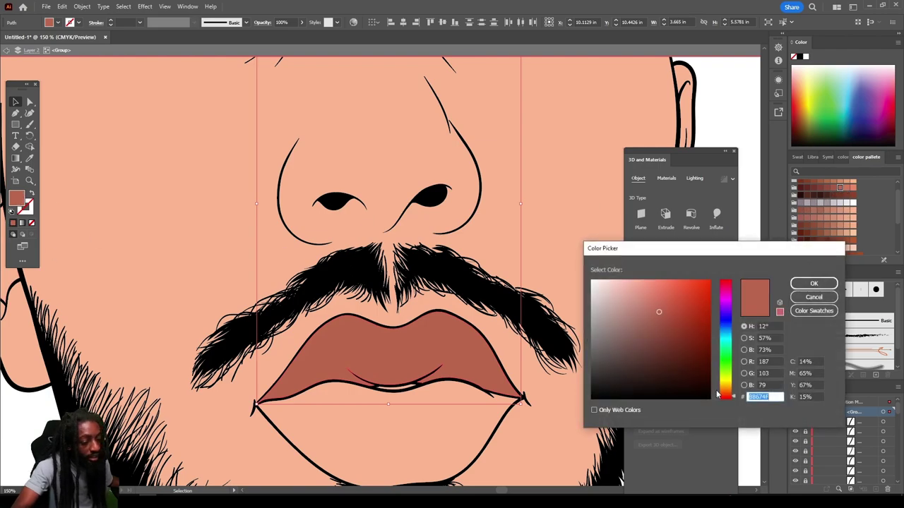
pyautogui.click(720, 397)
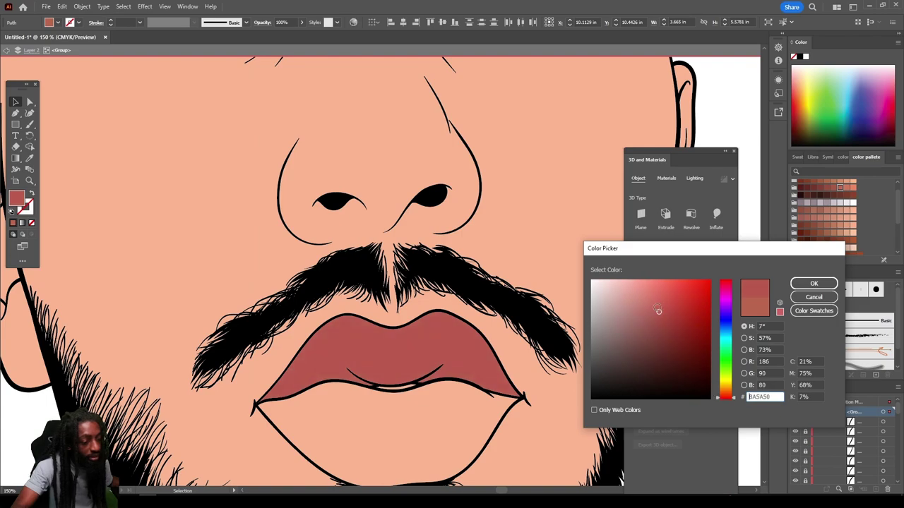
pyautogui.click(655, 300)
pyautogui.moveTo(655, 299); pyautogui.dragTo(652, 293)
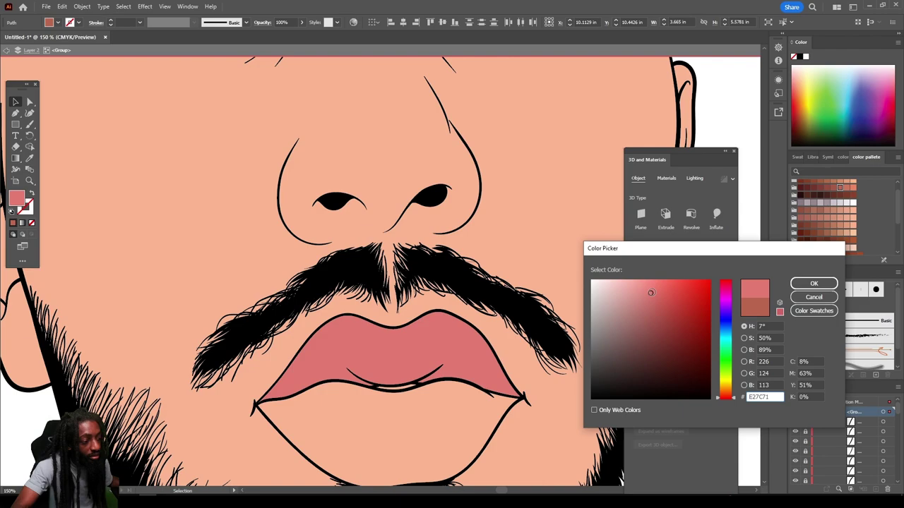
pyautogui.click(813, 284)
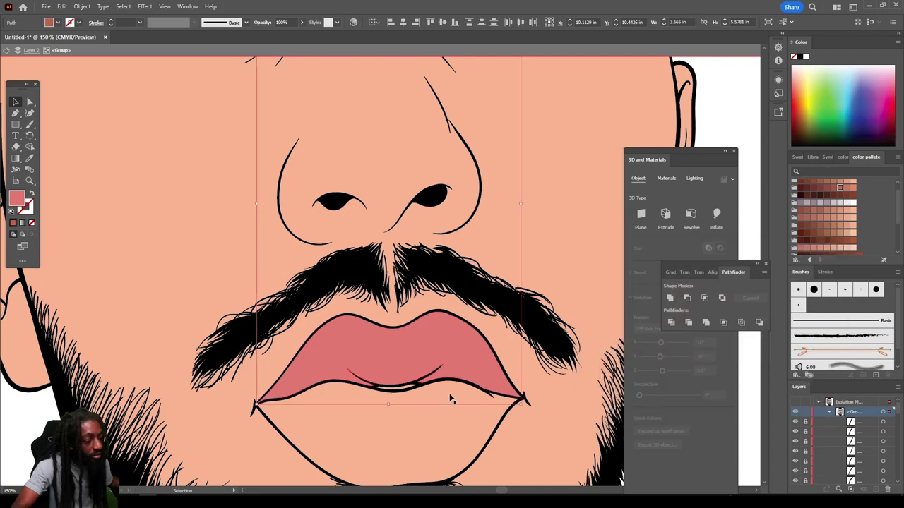
# Step: Fill the lower lip with a coral palette swatch and adjust it to the lighter pink FF988A in the Color Picker
pyautogui.click(438, 433)
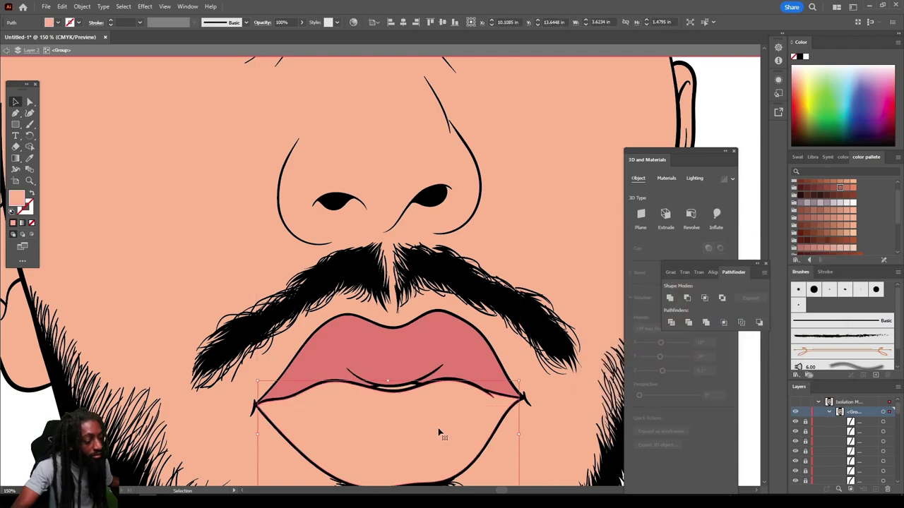
pyautogui.click(851, 189)
pyautogui.doubleClick(17, 199)
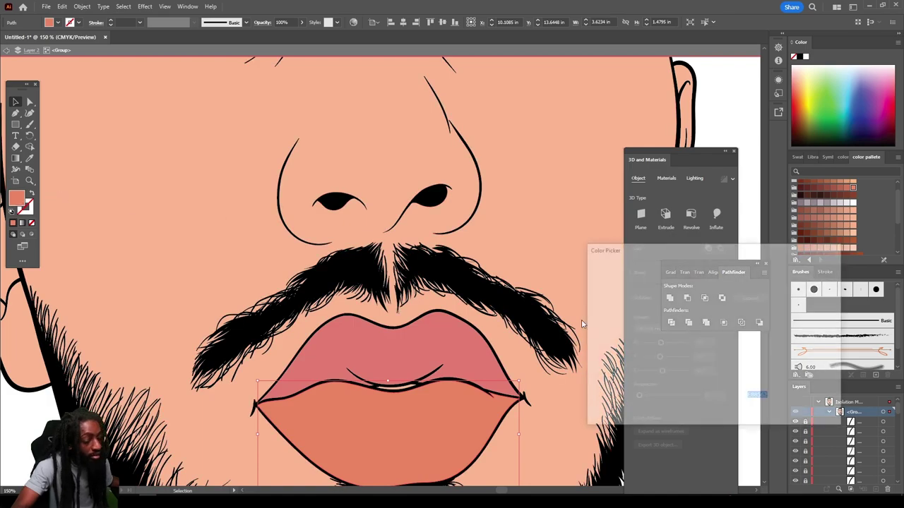
pyautogui.moveTo(724, 398); pyautogui.dragTo(722, 400)
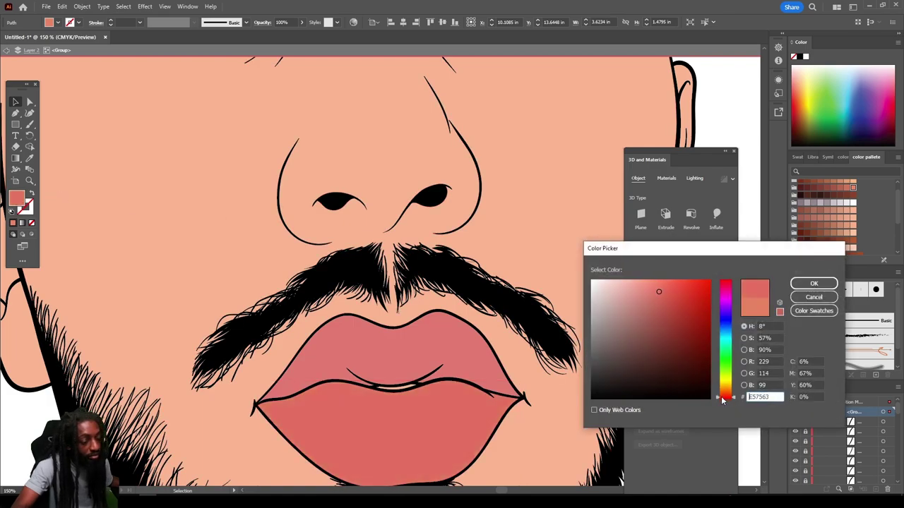
pyautogui.moveTo(650, 295); pyautogui.dragTo(645, 280)
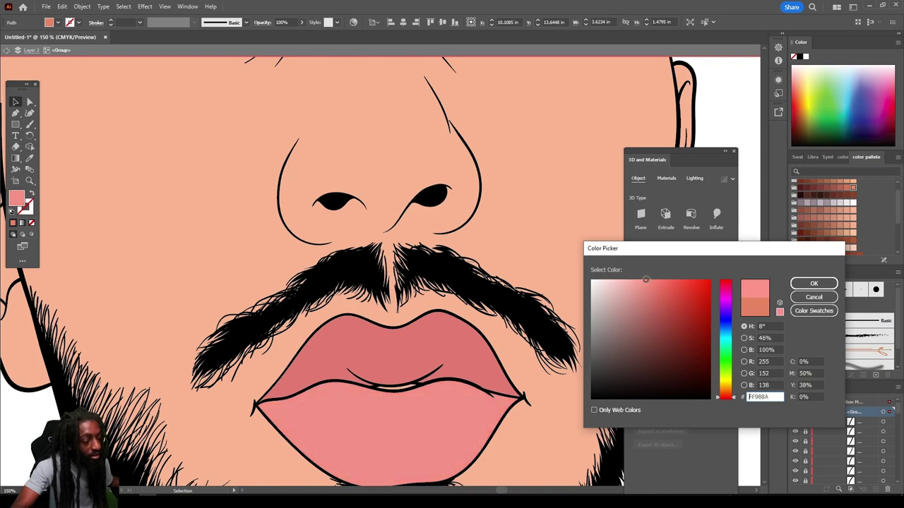
pyautogui.click(813, 284)
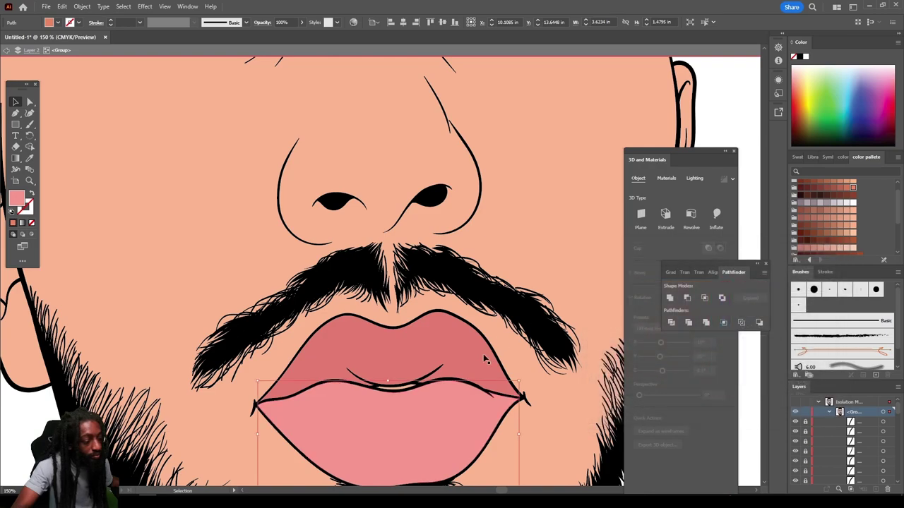
# Step: Fill the small gap between the lips with a muted greyish-purple palette swatch and exit isolation mode
pyautogui.click(400, 391)
pyautogui.click(817, 205)
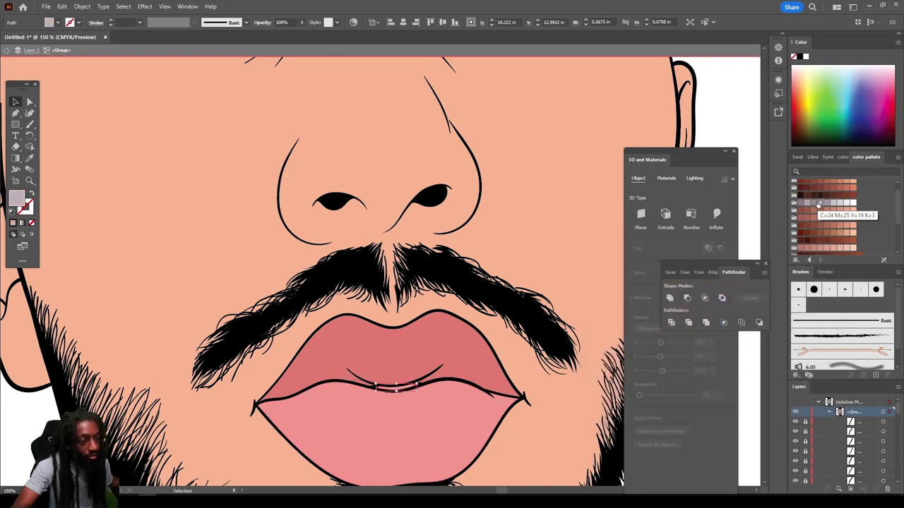
pyautogui.click(813, 204)
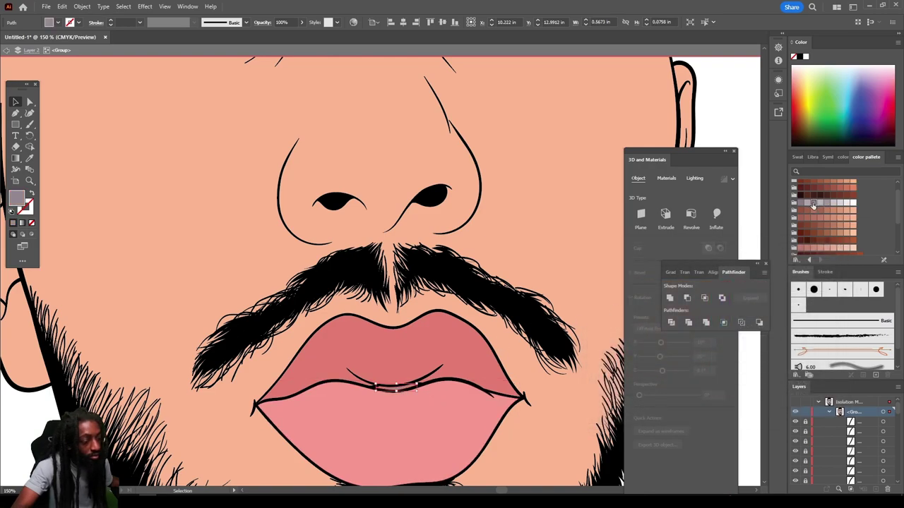
pyautogui.click(729, 120)
pyautogui.hotkey('ctrl', '-')
pyautogui.hotkey('ctrl', '-')
pyautogui.hotkey('ctrl', '-')
pyautogui.hotkey('ctrl', '-')
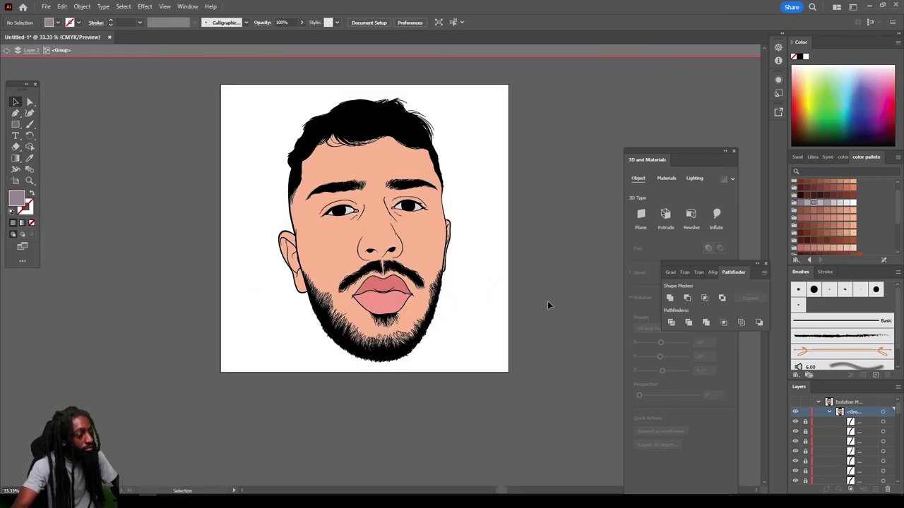
pyautogui.doubleClick(541, 304)
pyautogui.hotkey('ctrl', '+')
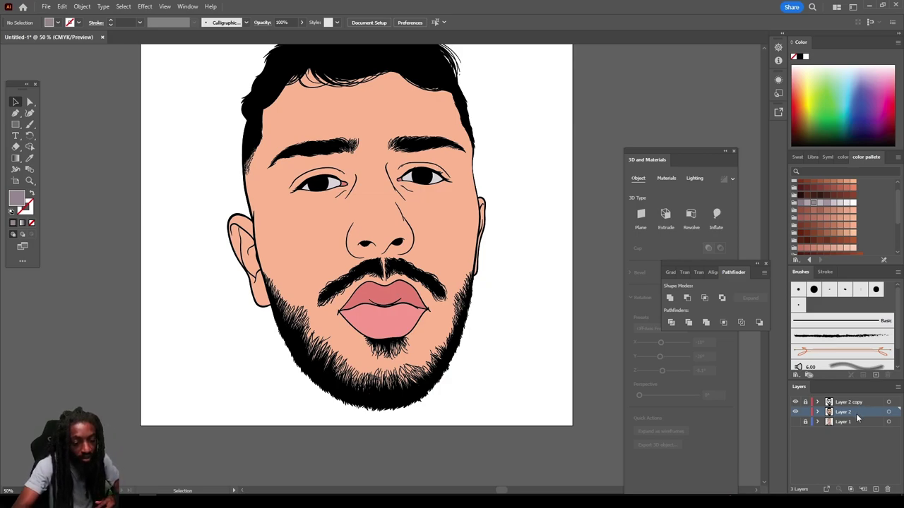
# Step: Duplicate Layer 2 with the original locked and hidden, and delete all peach skin shapes from the copy using the Magic Wand
pyautogui.click(876, 489)
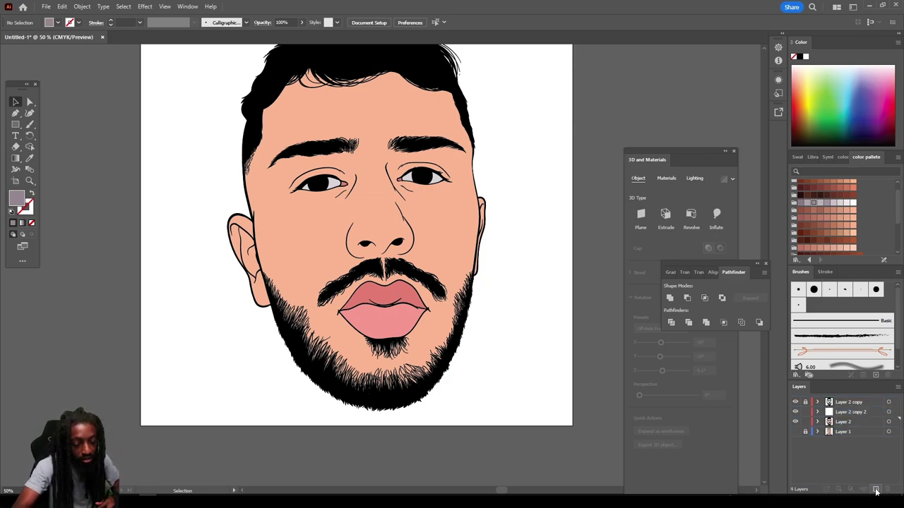
pyautogui.click(795, 421)
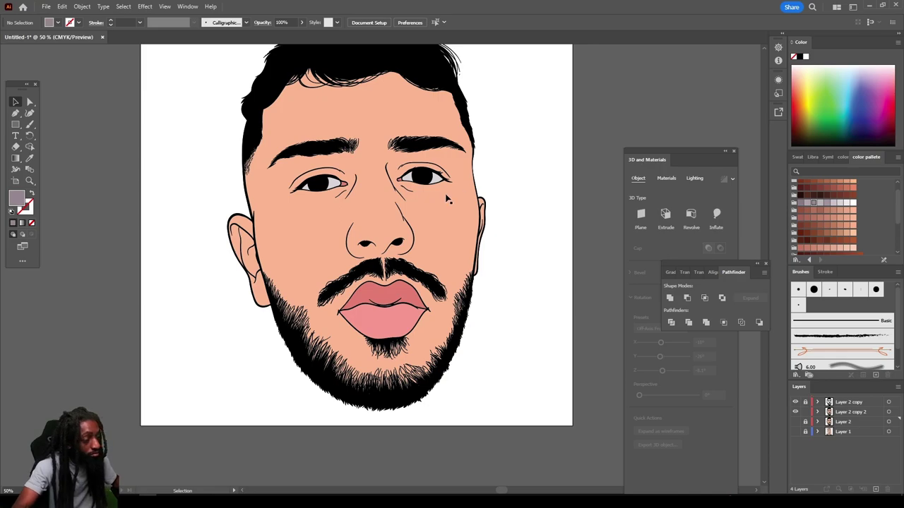
pyautogui.press('y')
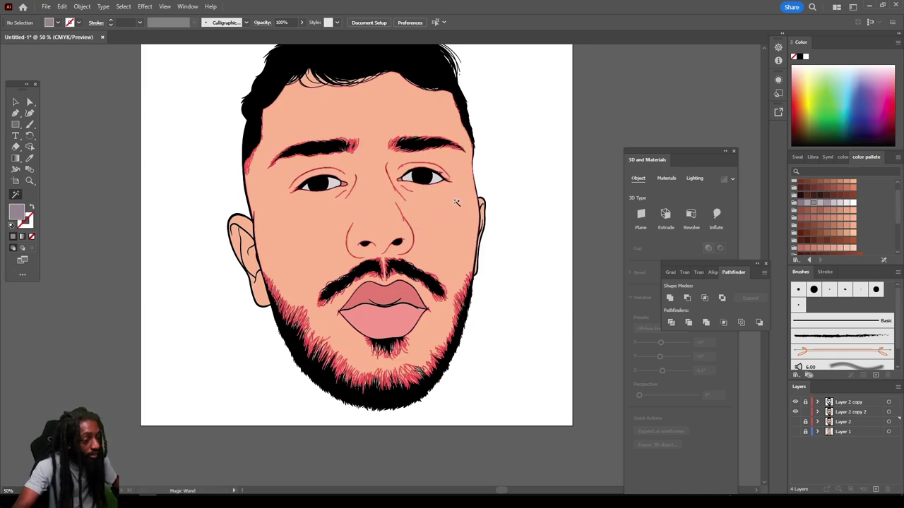
pyautogui.click(457, 202)
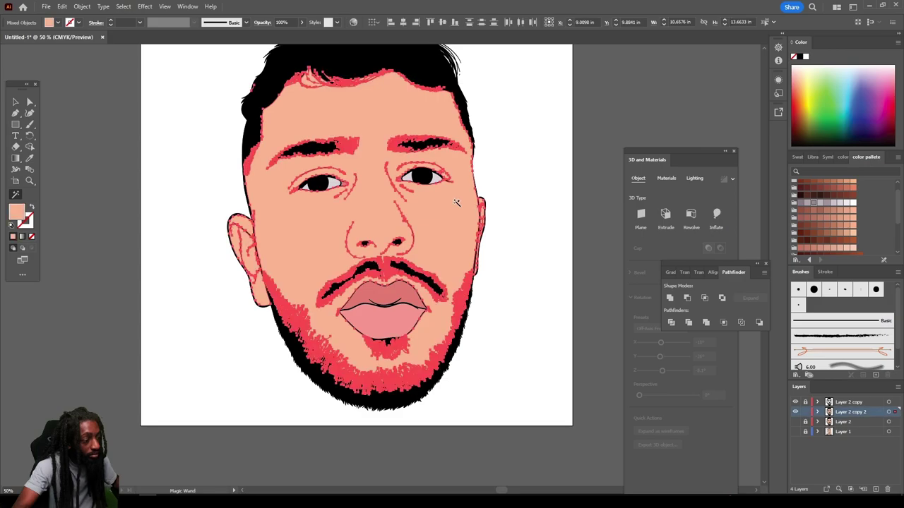
pyautogui.press('Delete')
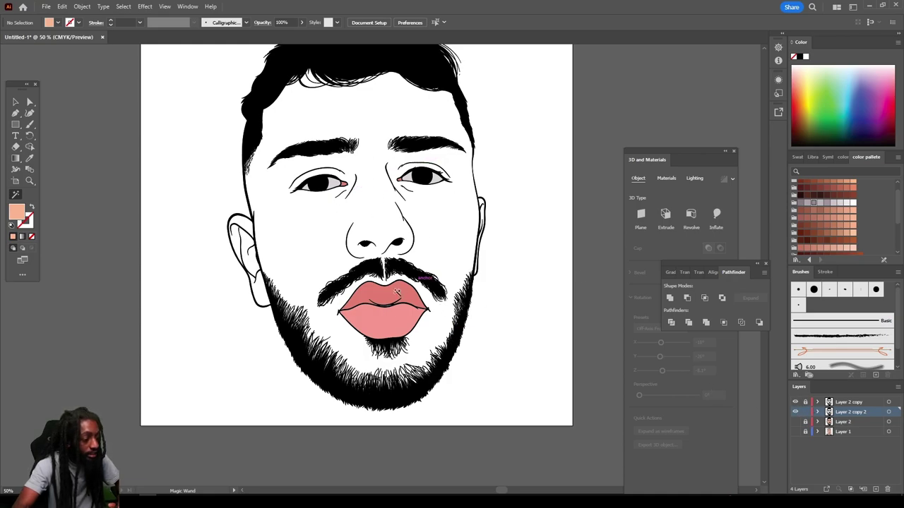
# Step: Lock Layer 2 copy 2 and make Layer 2 visible again
pyautogui.click(801, 422)
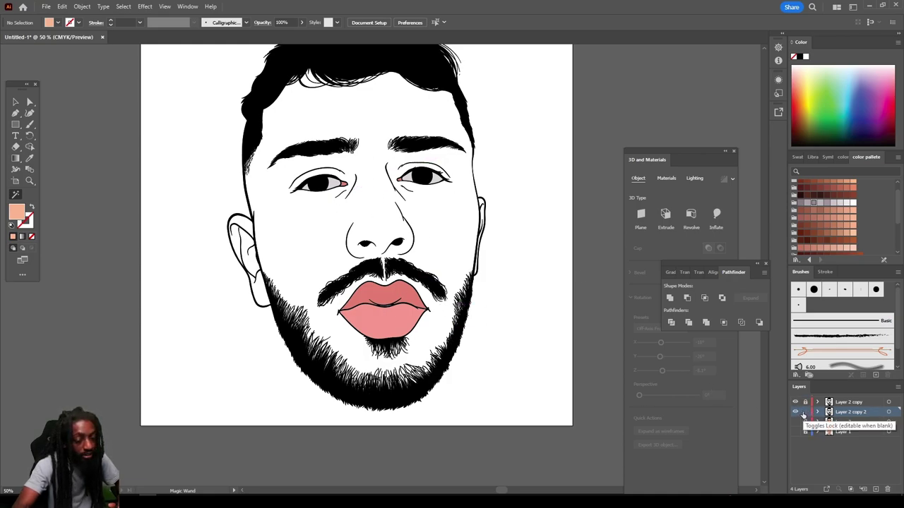
pyautogui.click(801, 422)
pyautogui.click(796, 422)
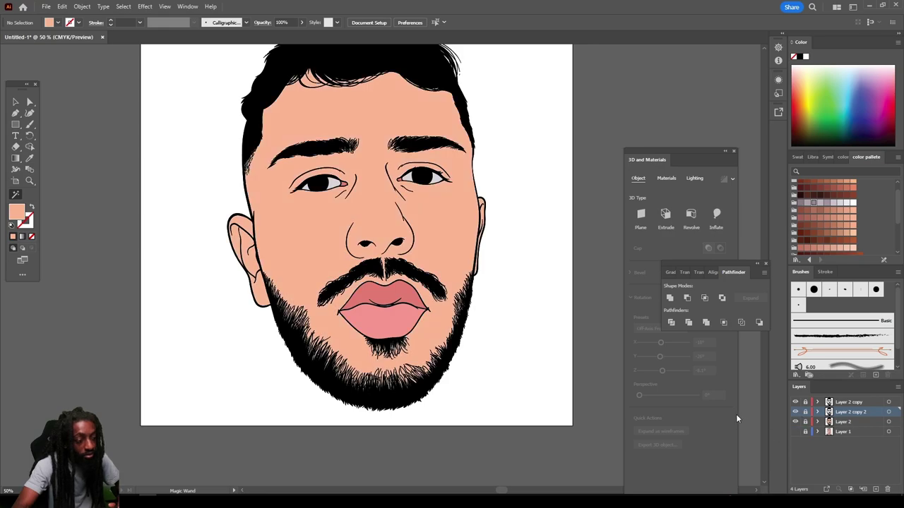
# Step: Add a new empty layer directly above Layer 2, beneath Layer 2 copy 2
pyautogui.click(839, 423)
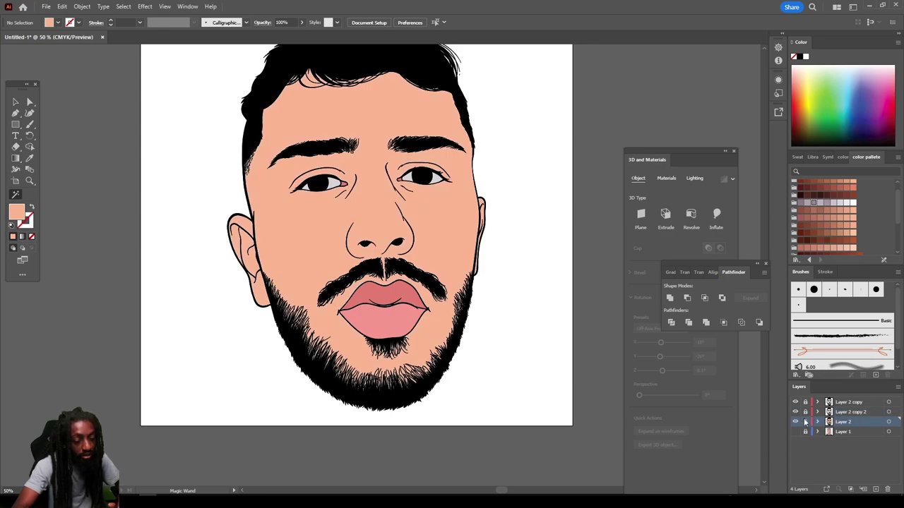
pyautogui.click(875, 490)
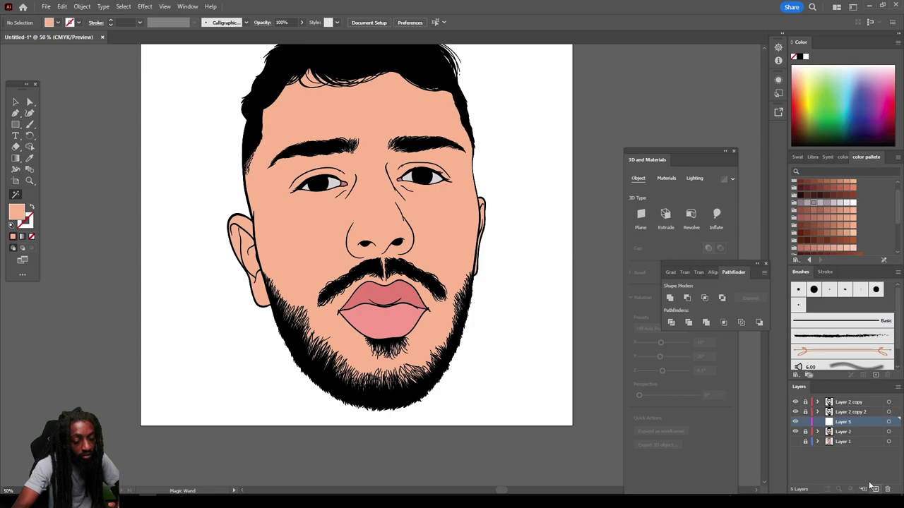
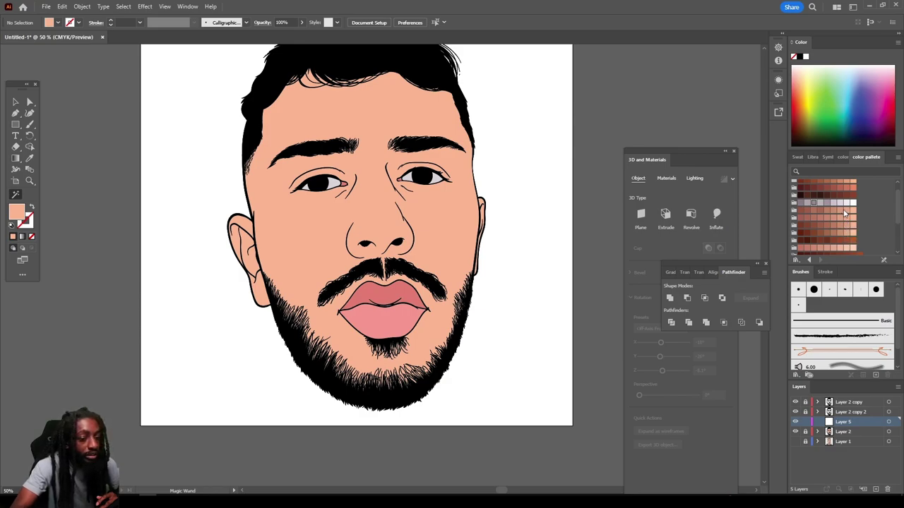
# Step: Choose the Pencil tool and a reddish-brown skin-shadow swatch as the fill for drawing on Layer 5
pyautogui.click(852, 211)
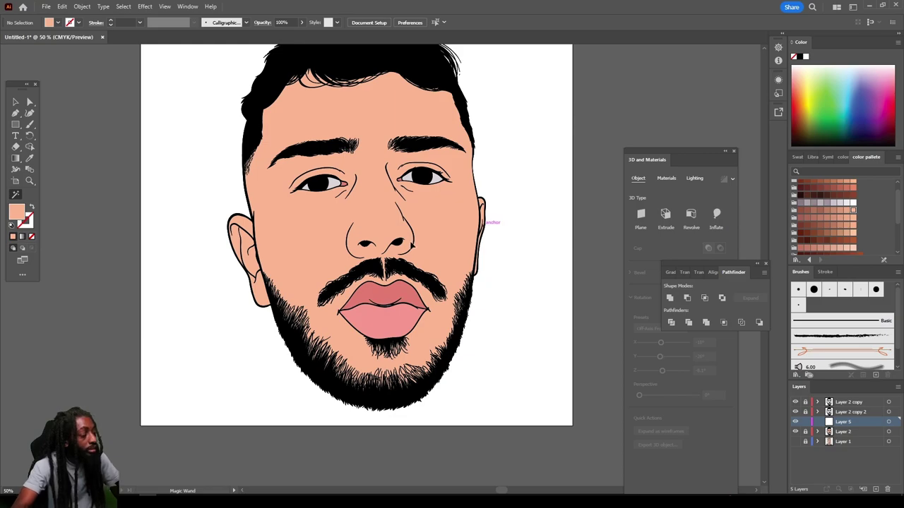
pyautogui.hotkey('ctrl', '+')
pyautogui.hotkey('ctrl', '+')
pyautogui.hotkey('ctrl', '+')
pyautogui.scroll(2, 413, 235)
pyautogui.click(29, 124)
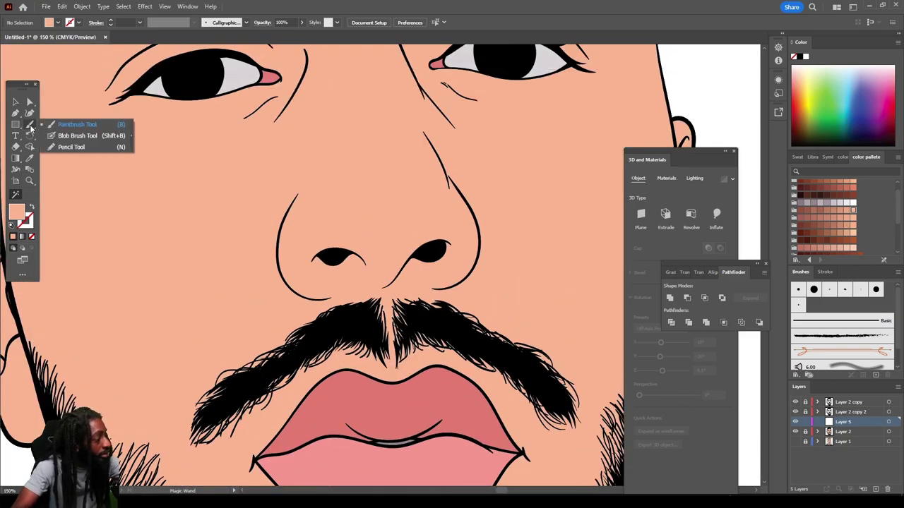
pyautogui.click(71, 147)
pyautogui.moveTo(365, 277)
pyautogui.mouseDown()
pyautogui.moveTo(384, 222)
pyautogui.moveTo(362, 274)
pyautogui.mouseUp()
pyautogui.hotkey('ctrl', 'z')
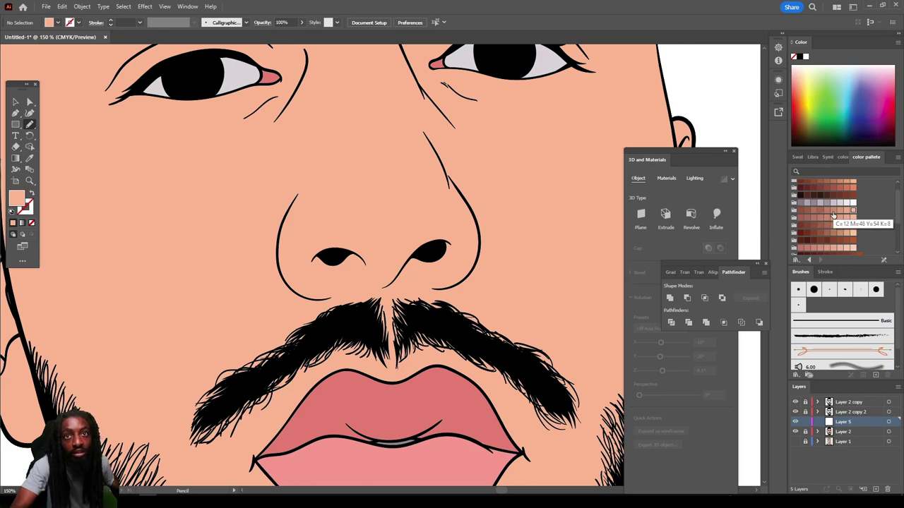
pyautogui.click(826, 211)
# Step: Draw a shadow shape around the inner corner of the right-hand eye, from the eyebrow along the eyelid crease to beneath the eye
pyautogui.scroll(6, 469, 225)
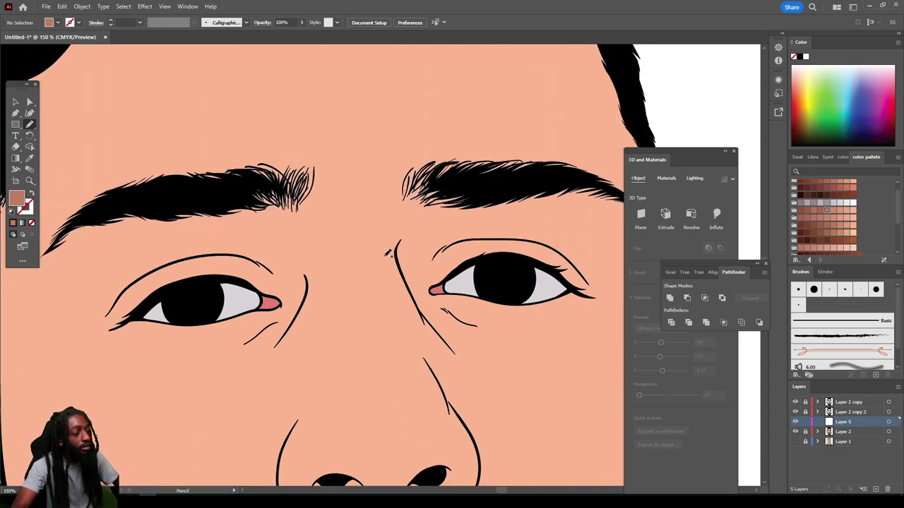
pyautogui.keyDown('alt'); pyautogui.scroll(3, 423, 254); pyautogui.keyUp('alt')
pyautogui.scroll(2, 387, 252)
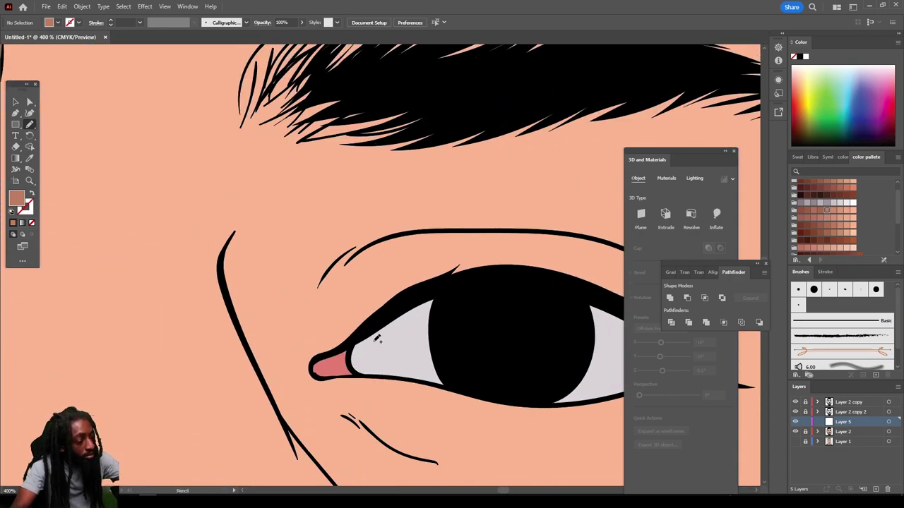
pyautogui.moveTo(374, 343)
pyautogui.mouseDown()
pyautogui.moveTo(485, 288)
pyautogui.moveTo(405, 304)
pyautogui.moveTo(380, 279)
pyautogui.moveTo(408, 249)
pyautogui.moveTo(492, 233)
pyautogui.moveTo(579, 235)
pyautogui.moveTo(452, 222)
pyautogui.moveTo(345, 238)
pyautogui.moveTo(327, 219)
pyautogui.moveTo(374, 155)
pyautogui.moveTo(439, 94)
pyautogui.moveTo(375, 78)
pyautogui.moveTo(320, 113)
pyautogui.moveTo(264, 176)
pyautogui.moveTo(218, 263)
pyautogui.moveTo(293, 432)
pyautogui.mouseUp()
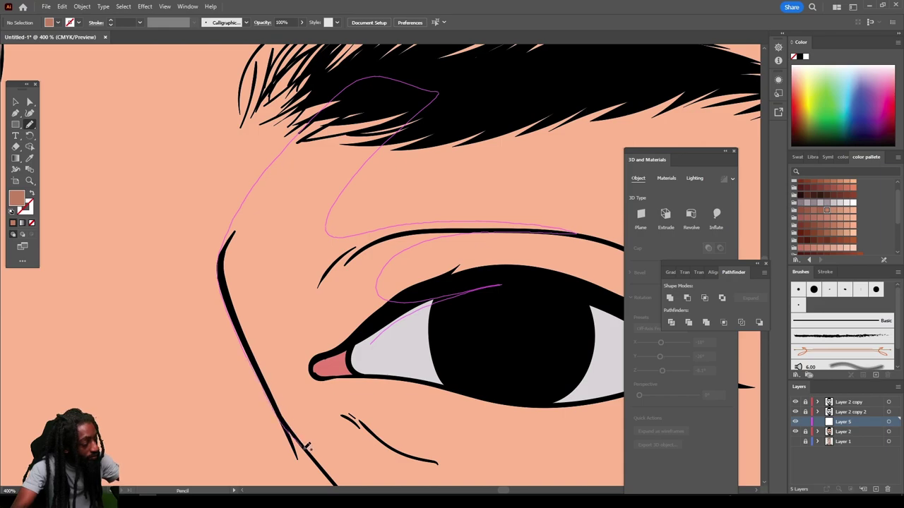
pyautogui.moveTo(346, 417)
pyautogui.mouseDown()
pyautogui.moveTo(394, 454)
pyautogui.moveTo(449, 468)
pyautogui.moveTo(553, 465)
pyautogui.moveTo(415, 442)
pyautogui.mouseUp()
pyautogui.moveTo(412, 372); pyautogui.dragTo(417, 367)
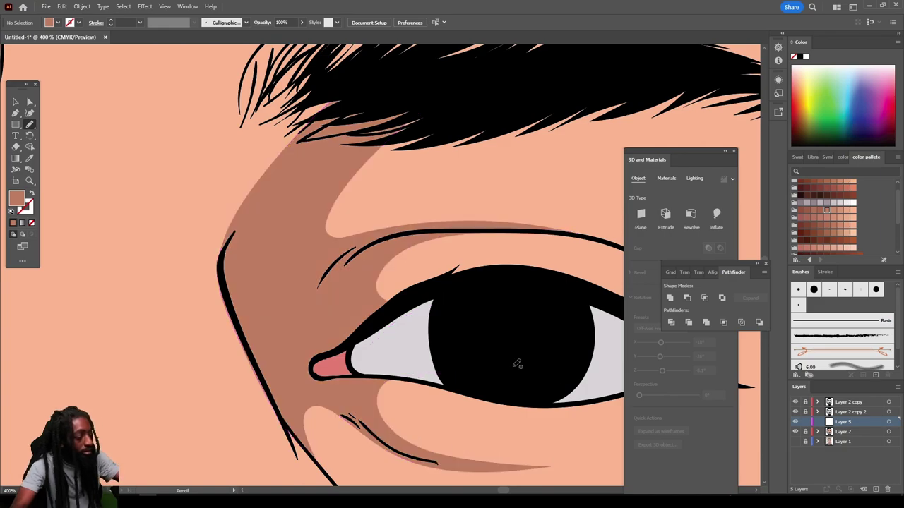
# Step: Add a thin shadow shape under the hairs of the right-hand eyebrow, from its inner end along its lower edge
pyautogui.hotkey('ctrl', '-')
pyautogui.hotkey('ctrl', '-')
pyautogui.hotkey('ctrl', '-')
pyautogui.hotkey('ctrl', '-')
pyautogui.hotkey('ctrl', '-')
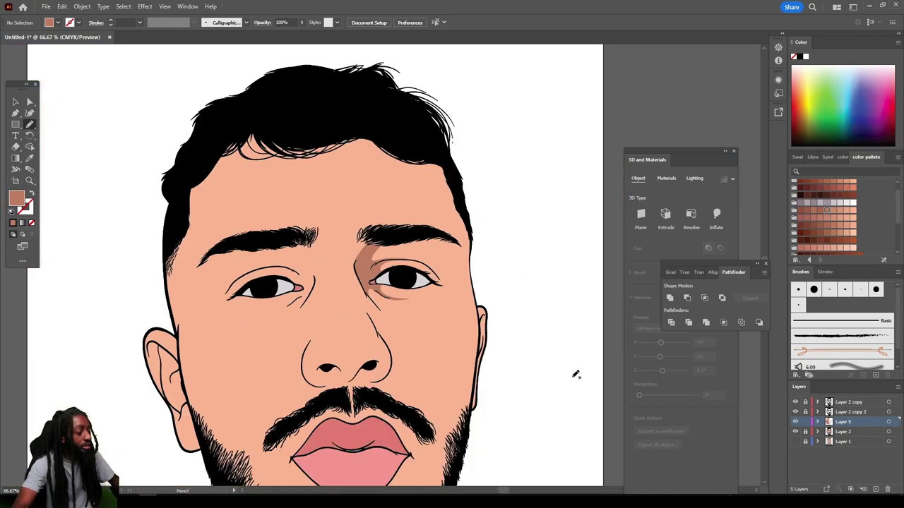
pyautogui.scroll(-2, 565, 373)
pyautogui.hotkey('ctrl', '+')
pyautogui.hscroll(-1, 563, 367)
pyautogui.scroll(2, 561, 370)
pyautogui.hotkey('ctrl', '+')
pyautogui.hotkey('ctrl', '+')
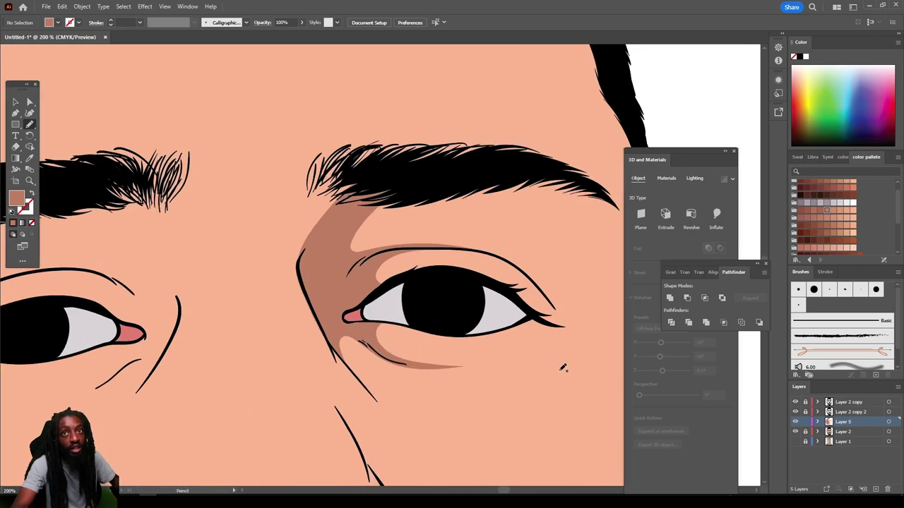
pyautogui.scroll(4, 564, 369)
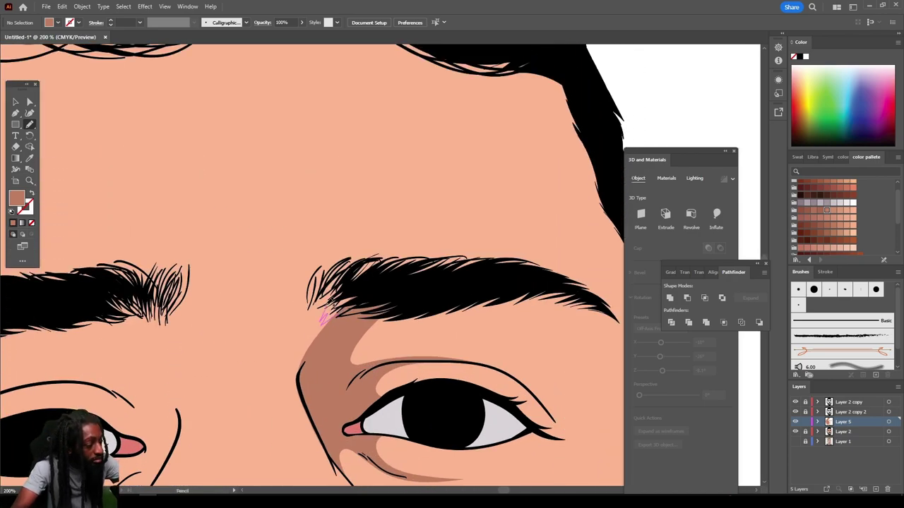
pyautogui.moveTo(323, 319)
pyautogui.mouseDown()
pyautogui.moveTo(318, 300)
pyautogui.moveTo(329, 279)
pyautogui.moveTo(373, 261)
pyautogui.moveTo(359, 302)
pyautogui.moveTo(331, 318)
pyautogui.moveTo(445, 312)
pyautogui.moveTo(537, 290)
pyautogui.mouseUp()
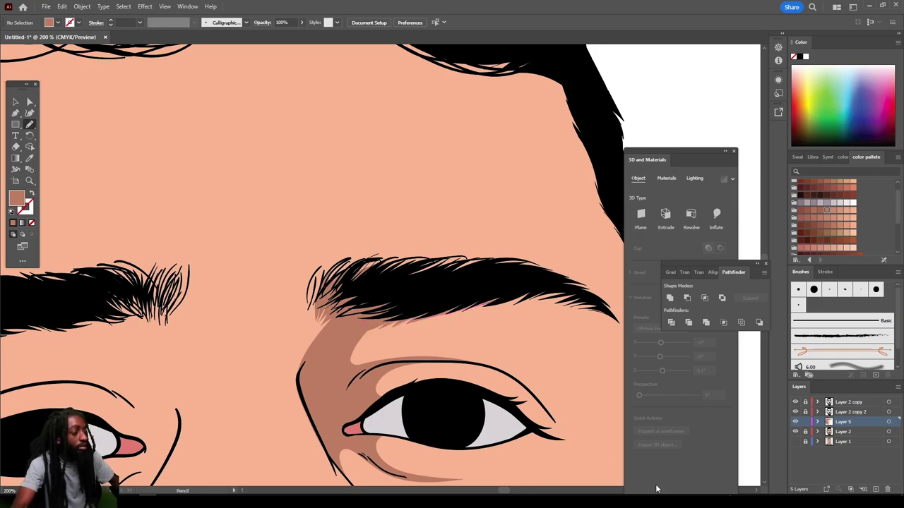
# Step: Draw shadow shapes on the left-hand eye's upper lid and between its inner corner, the nose bridge and the eyebrow
pyautogui.hotkey('ctrl', '-')
pyautogui.hotkey('ctrl', '-')
pyautogui.hotkey('ctrl', '-')
pyautogui.hotkey('ctrl', '-')
pyautogui.moveTo(499, 451); pyautogui.dragTo(488, 405)
pyautogui.hotkey('ctrl', '-')
pyautogui.hotkey('ctrl', '=')
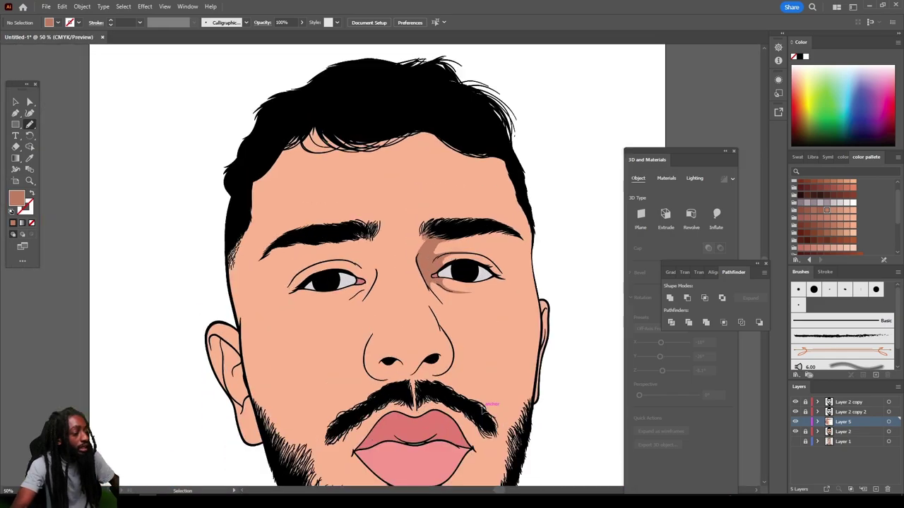
pyautogui.scroll(5, 484, 405)
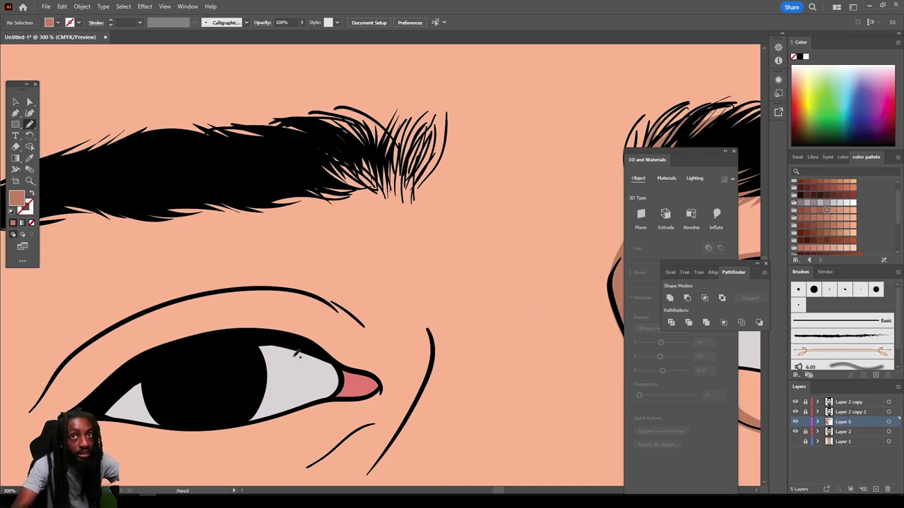
pyautogui.moveTo(330, 363)
pyautogui.mouseDown()
pyautogui.moveTo(374, 374)
pyautogui.moveTo(354, 301)
pyautogui.moveTo(282, 277)
pyautogui.moveTo(177, 300)
pyautogui.moveTo(241, 295)
pyautogui.moveTo(222, 351)
pyautogui.moveTo(260, 333)
pyautogui.mouseUp()
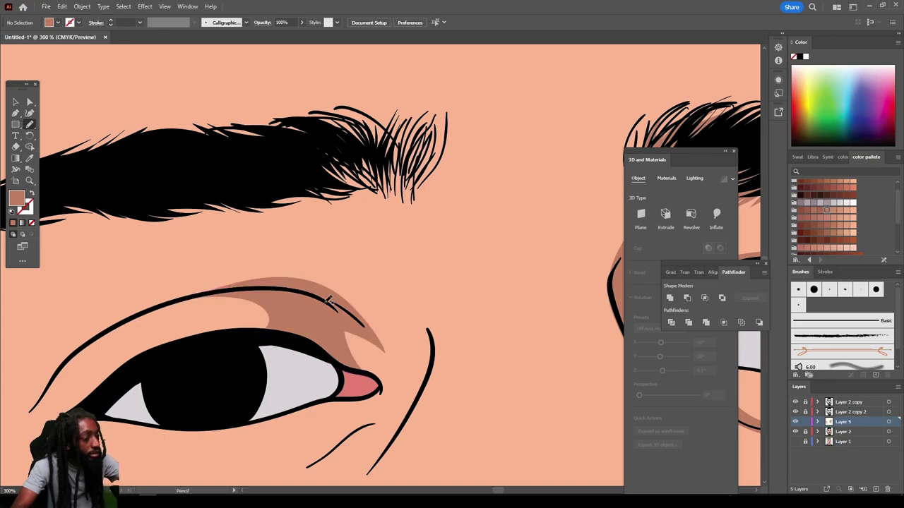
pyautogui.moveTo(372, 308)
pyautogui.mouseDown()
pyautogui.moveTo(397, 331)
pyautogui.moveTo(412, 371)
pyautogui.moveTo(402, 428)
pyautogui.moveTo(442, 355)
pyautogui.mouseUp()
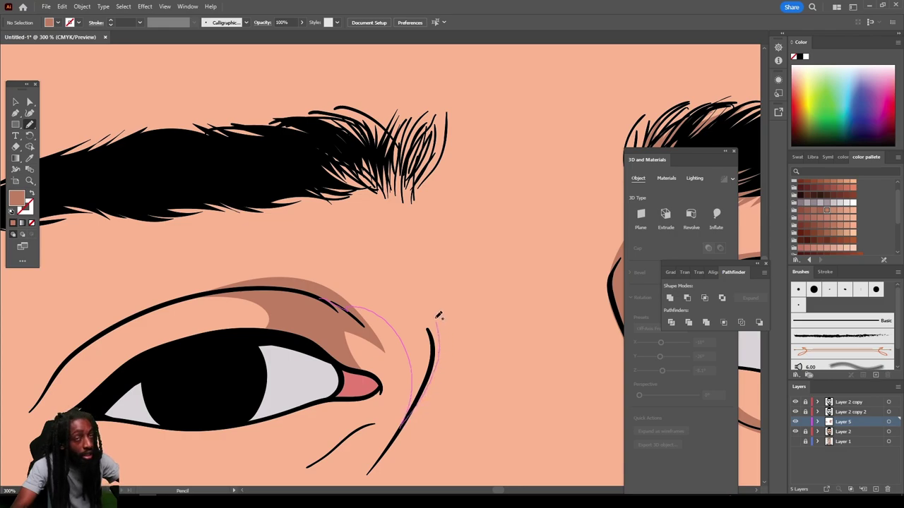
pyautogui.moveTo(439, 316)
pyautogui.mouseDown()
pyautogui.moveTo(364, 209)
pyautogui.moveTo(325, 176)
pyautogui.moveTo(166, 173)
pyautogui.moveTo(206, 183)
pyautogui.moveTo(304, 246)
pyautogui.moveTo(292, 274)
pyautogui.mouseUp()
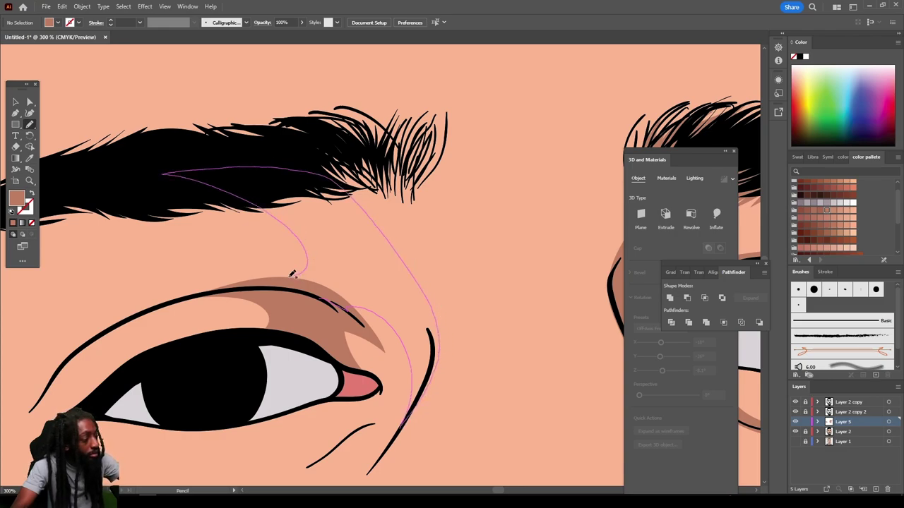
pyautogui.moveTo(208, 290); pyautogui.dragTo(162, 302)
# Step: Draw shadow shapes on the forehead along the hairline and behind the loose hair strands
pyautogui.hotkey('ctrl', '-')
pyautogui.hotkey('ctrl', '-')
pyautogui.hotkey('ctrl', '-')
pyautogui.hotkey('ctrl', '-')
pyautogui.hotkey('ctrl', '-')
pyautogui.hotkey('ctrl', '-')
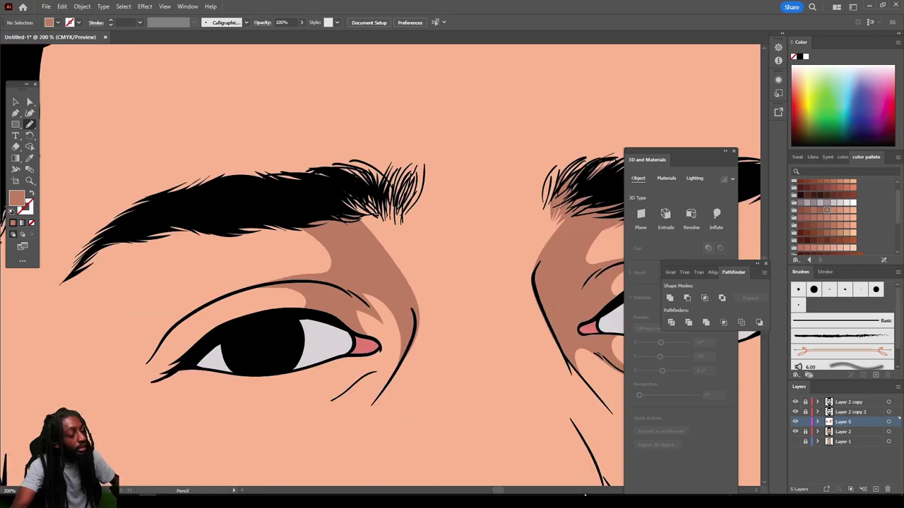
pyautogui.hotkey('ctrl', '+')
pyautogui.hotkey('ctrl', '+')
pyautogui.hotkey('ctrl', '+')
pyautogui.hotkey('ctrl', '+')
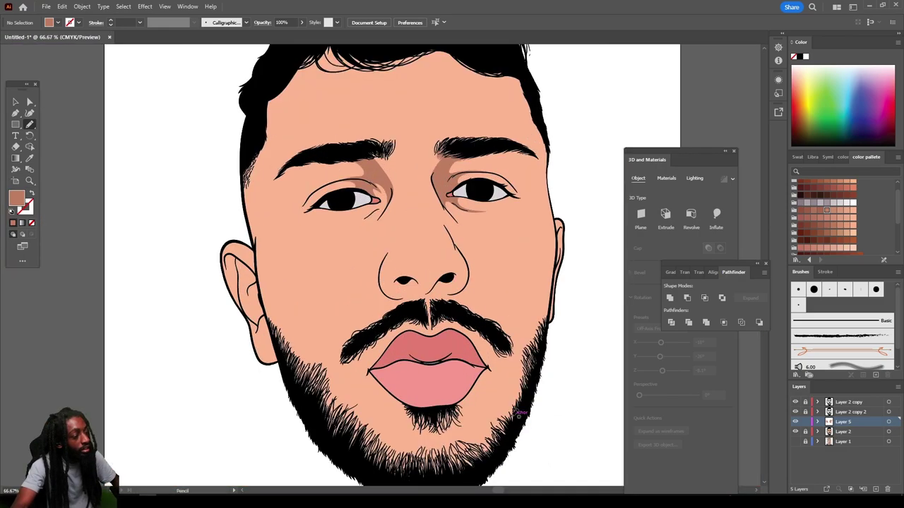
pyautogui.scroll(3, 515, 413)
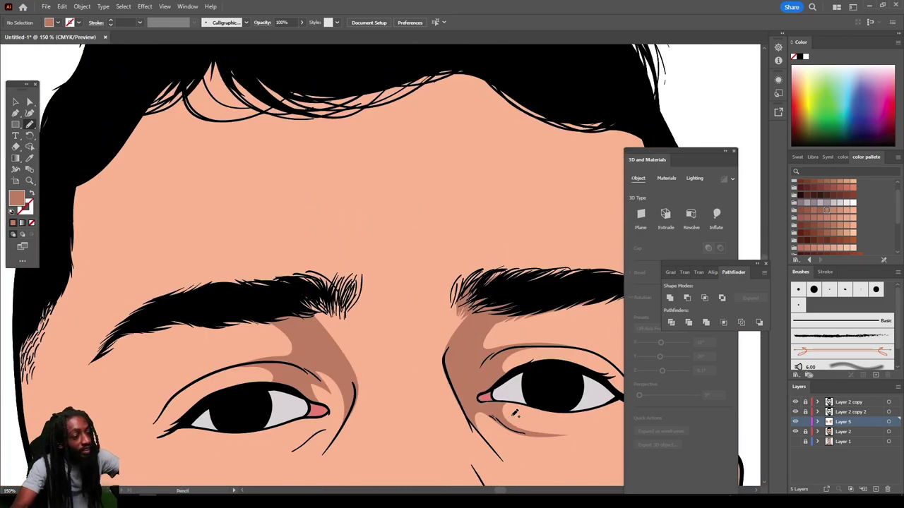
pyautogui.moveTo(628, 139)
pyautogui.mouseDown()
pyautogui.moveTo(528, 157)
pyautogui.moveTo(486, 132)
pyautogui.moveTo(510, 141)
pyautogui.moveTo(484, 117)
pyautogui.moveTo(427, 123)
pyautogui.moveTo(444, 108)
pyautogui.moveTo(363, 141)
pyautogui.moveTo(282, 146)
pyautogui.moveTo(270, 131)
pyautogui.moveTo(326, 105)
pyautogui.mouseUp()
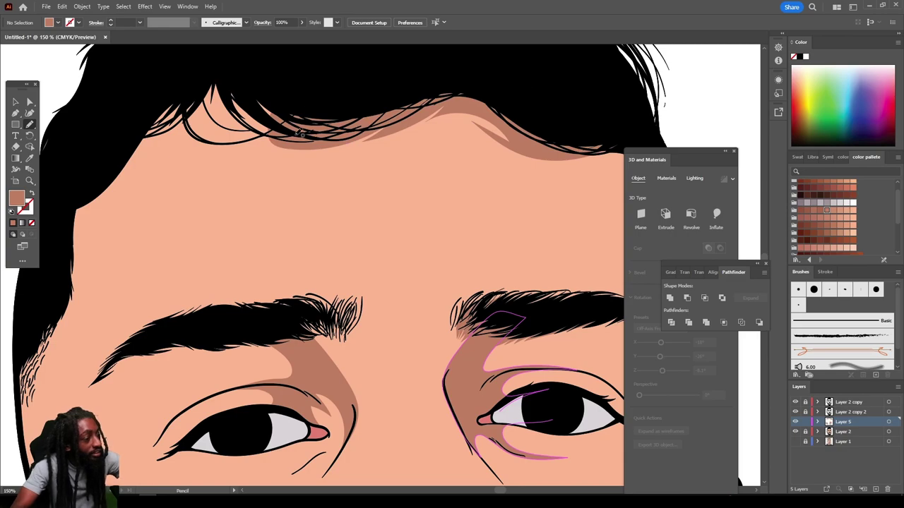
pyautogui.scroll(2, 212, 127)
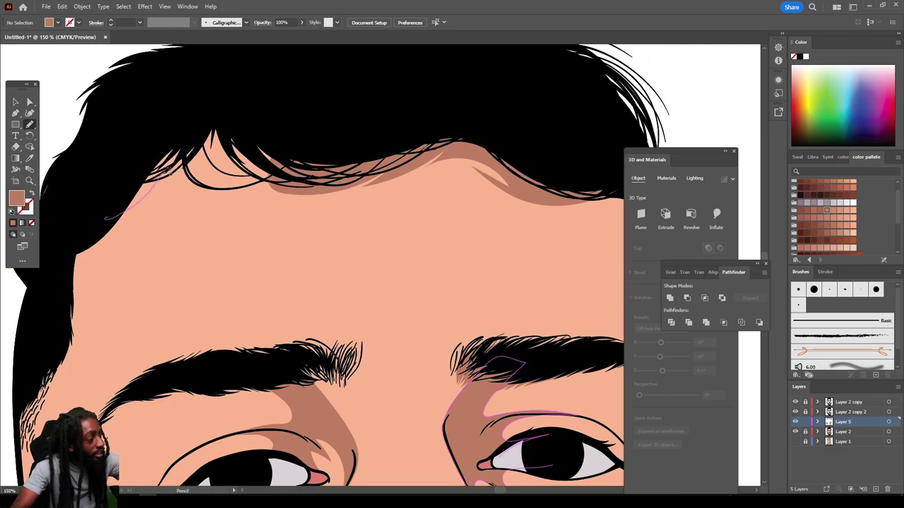
pyautogui.moveTo(168, 172)
pyautogui.mouseDown()
pyautogui.moveTo(247, 190)
pyautogui.moveTo(286, 150)
pyautogui.moveTo(195, 128)
pyautogui.moveTo(239, 178)
pyautogui.moveTo(304, 145)
pyautogui.moveTo(237, 152)
pyautogui.moveTo(169, 120)
pyautogui.moveTo(238, 157)
pyautogui.moveTo(346, 184)
pyautogui.moveTo(268, 137)
pyautogui.moveTo(239, 149)
pyautogui.mouseUp()
# Step: Draw shadow shapes beneath both nostrils and extend the right-hand one down along the nostril's inner line
pyautogui.scroll(-4, 568, 406)
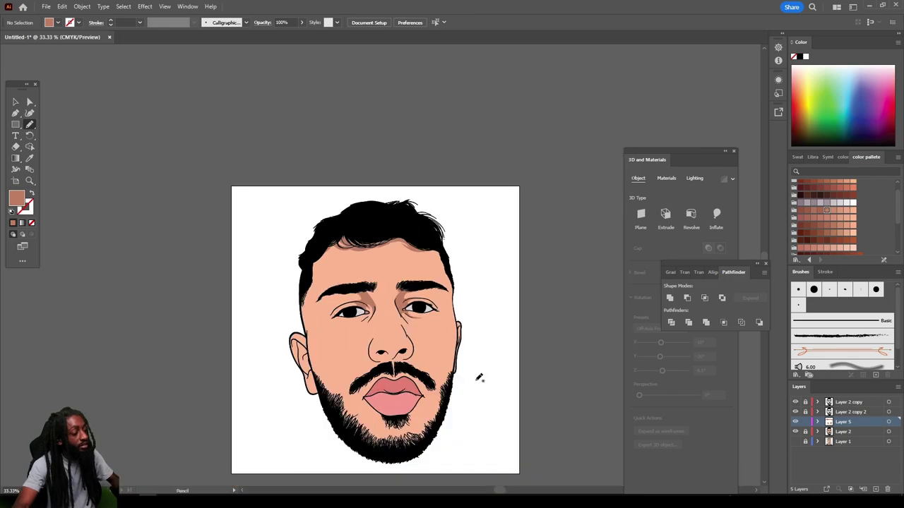
pyautogui.scroll(2, 480, 375)
pyautogui.hscroll(-2, 475, 376)
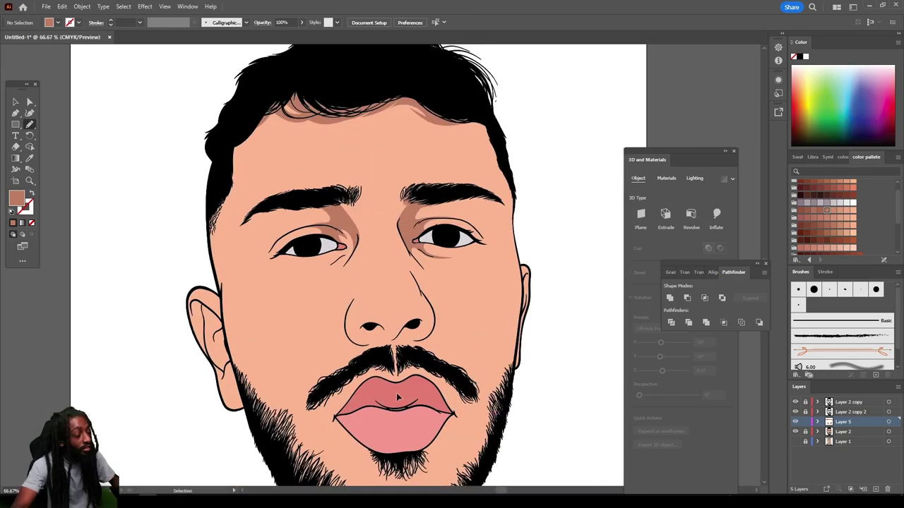
pyautogui.scroll(8, 396, 389)
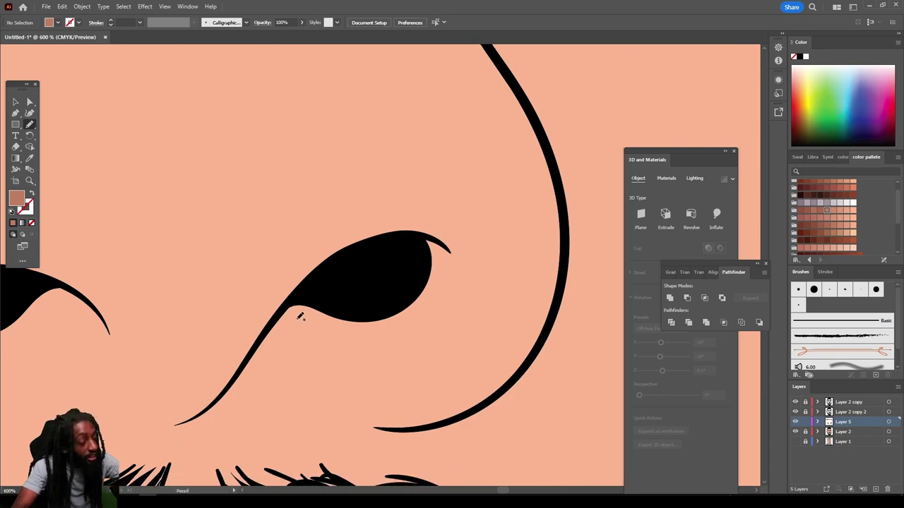
pyautogui.moveTo(296, 312)
pyautogui.mouseDown()
pyautogui.moveTo(363, 341)
pyautogui.moveTo(435, 312)
pyautogui.moveTo(450, 263)
pyautogui.moveTo(416, 233)
pyautogui.moveTo(313, 282)
pyautogui.moveTo(296, 307)
pyautogui.mouseUp()
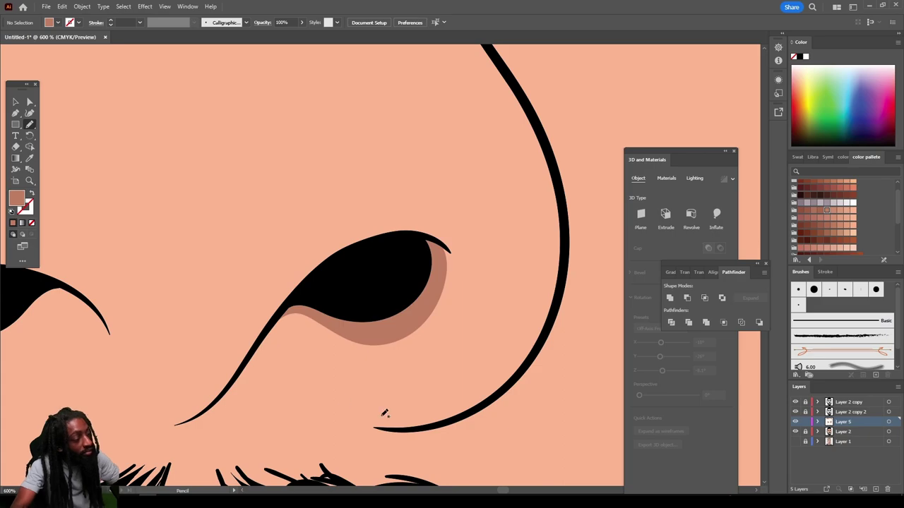
pyautogui.scroll(-5, 436, 429)
pyautogui.scroll(5, 407, 417)
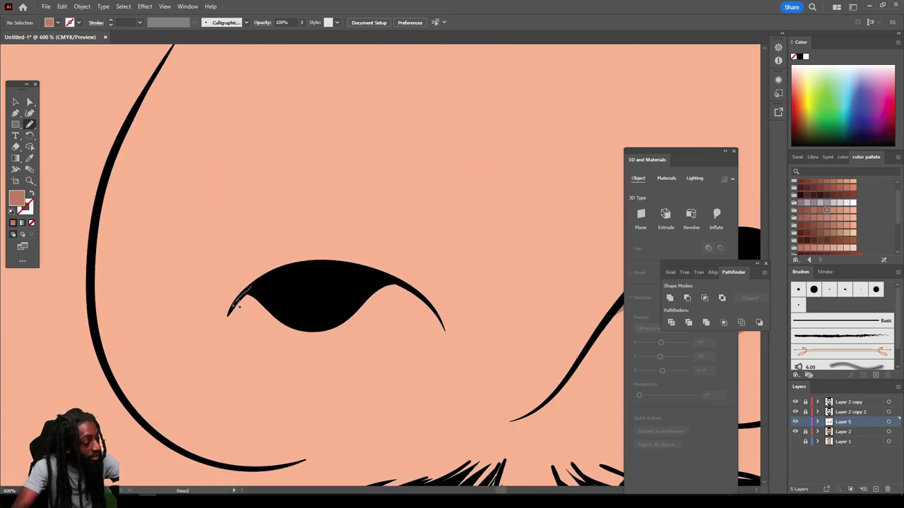
pyautogui.moveTo(224, 329)
pyautogui.mouseDown()
pyautogui.moveTo(328, 356)
pyautogui.moveTo(389, 299)
pyautogui.moveTo(434, 319)
pyautogui.moveTo(329, 268)
pyautogui.moveTo(237, 300)
pyautogui.mouseUp()
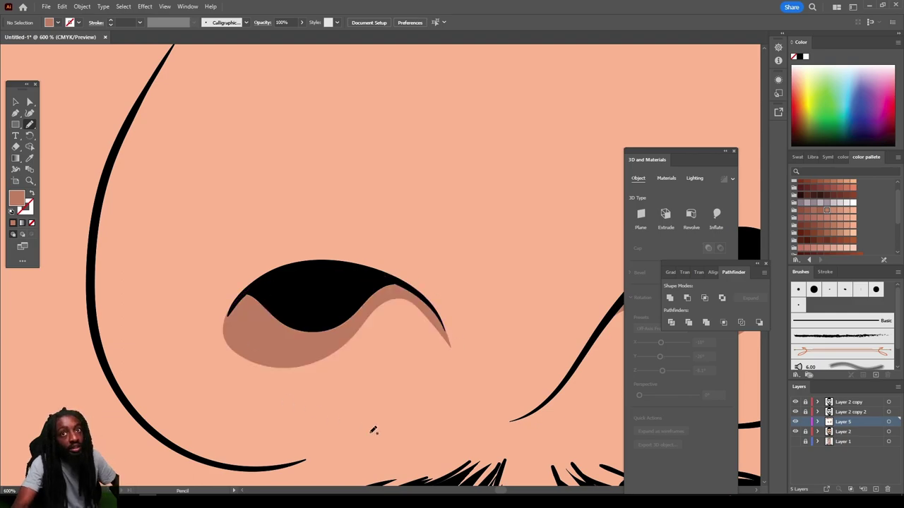
pyautogui.scroll(-5, 374, 430)
pyautogui.scroll(5, 495, 300)
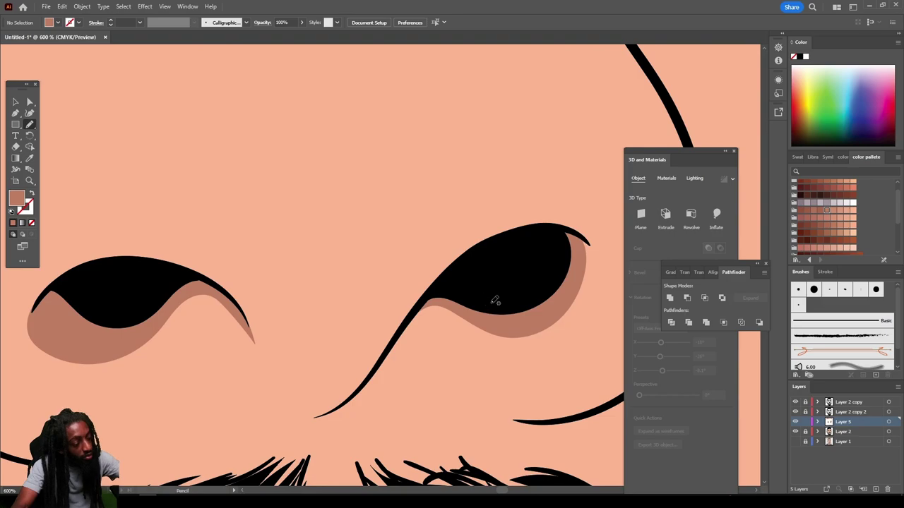
pyautogui.moveTo(495, 300)
pyautogui.mouseDown()
pyautogui.moveTo(373, 375)
pyautogui.moveTo(404, 325)
pyautogui.moveTo(494, 241)
pyautogui.mouseUp()
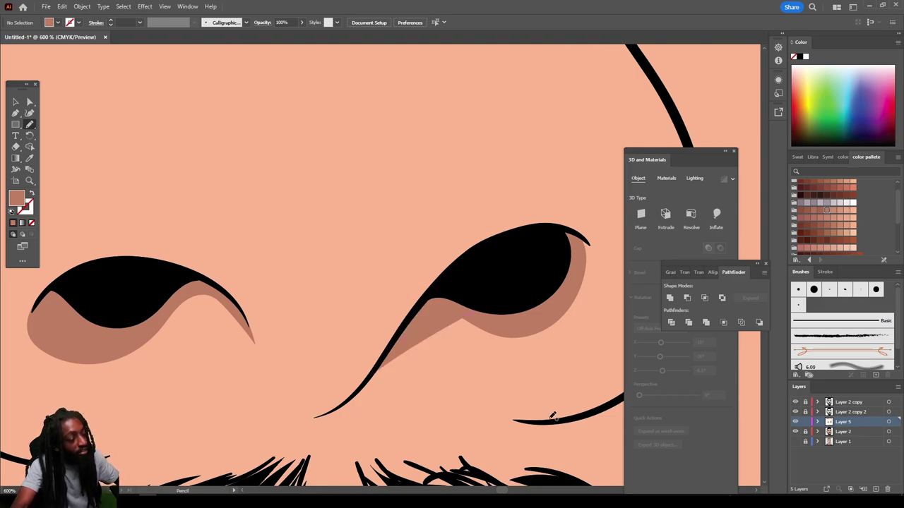
# Step: Draw a shadow shape beneath the right-hand side of the lower lip
pyautogui.scroll(-10, 553, 417)
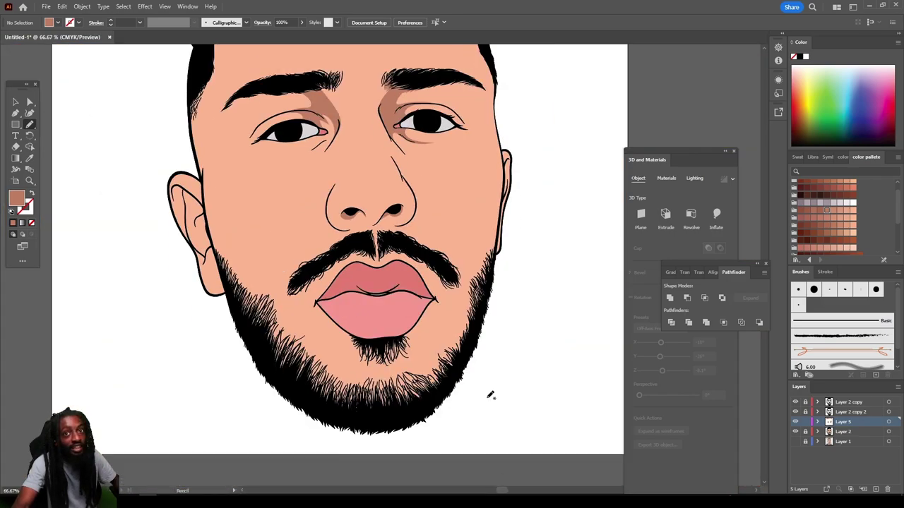
pyautogui.scroll(3, 491, 395)
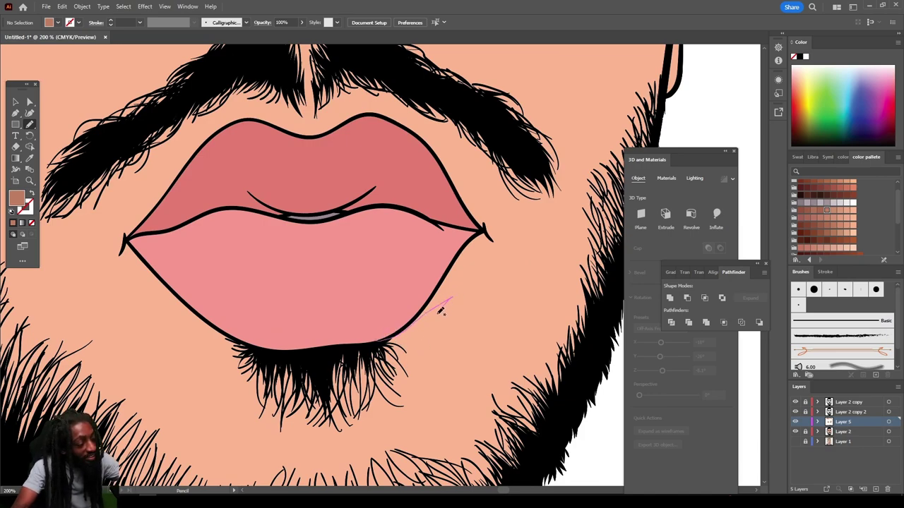
pyautogui.moveTo(440, 312)
pyautogui.mouseDown()
pyautogui.moveTo(389, 372)
pyautogui.moveTo(319, 386)
pyautogui.moveTo(228, 353)
pyautogui.moveTo(190, 292)
pyautogui.moveTo(444, 303)
pyautogui.mouseUp()
pyautogui.scroll(-5, 522, 387)
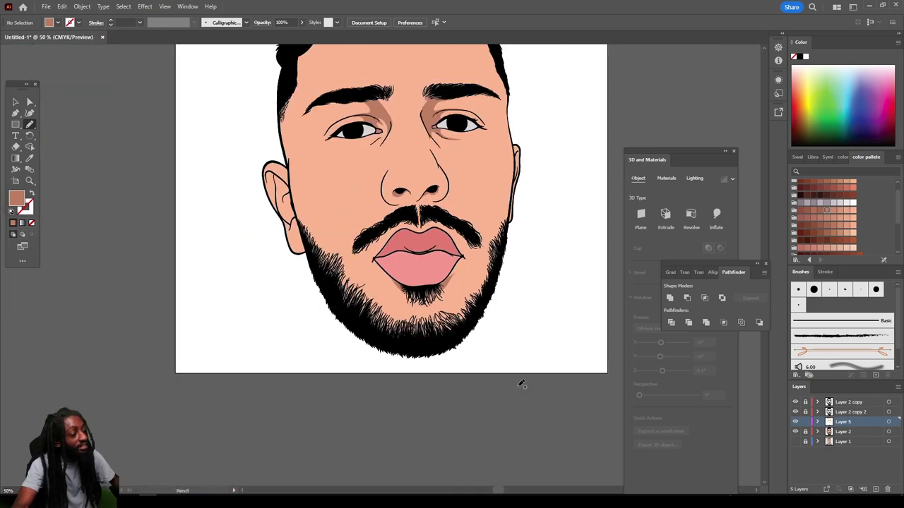
pyautogui.scroll(1, 508, 388)
pyautogui.scroll(1, 508, 389)
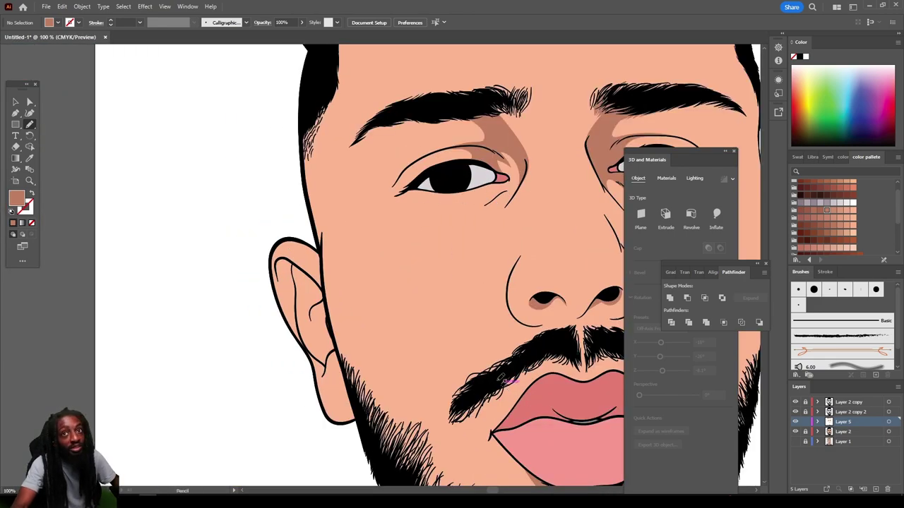
pyautogui.hscroll(5, 508, 381)
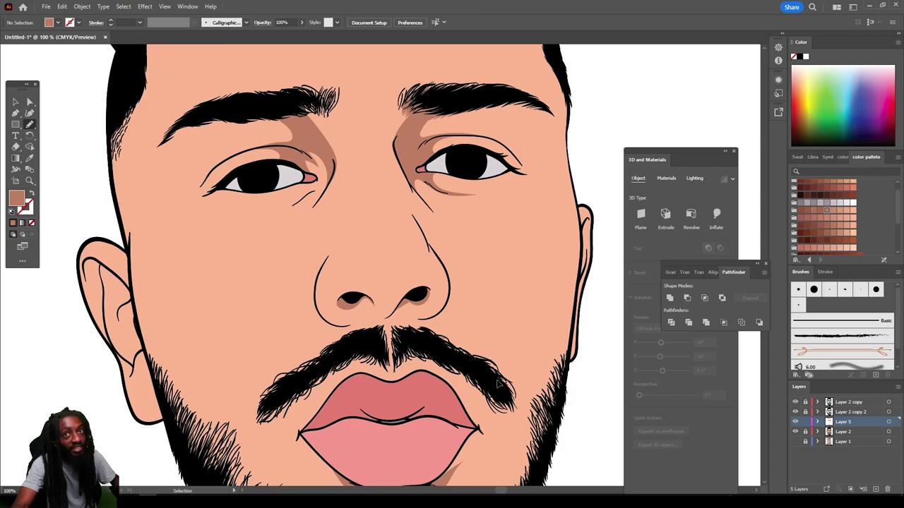
# Step: Draw shadow shapes inside the left-hand ear, beneath the upper fold, down the inner rim and around the inner hollow
pyautogui.hscroll(-1, 499, 383)
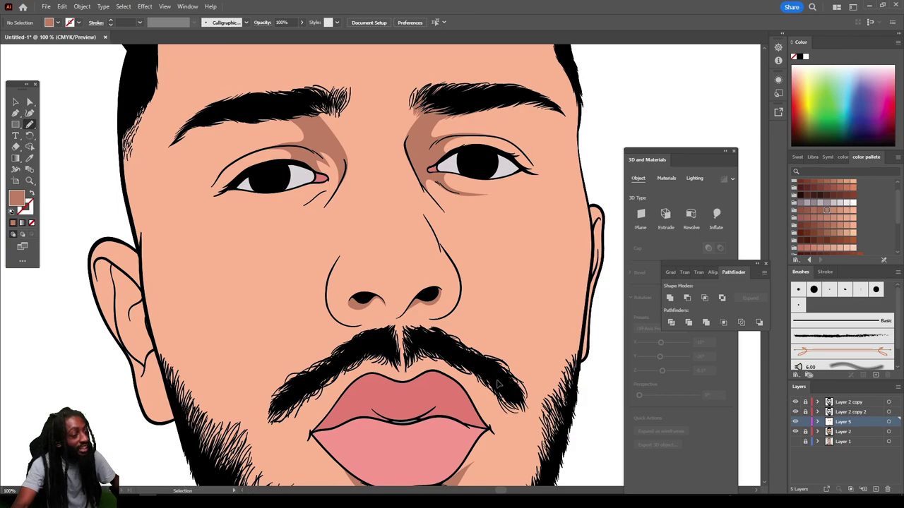
pyautogui.hscroll(-4, 497, 380)
pyautogui.scroll(4, 454, 373)
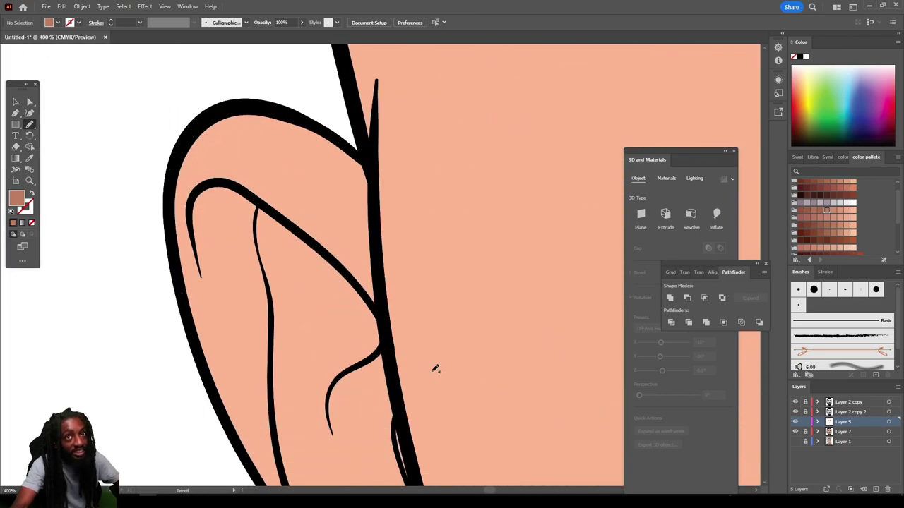
pyautogui.scroll(-1, 435, 368)
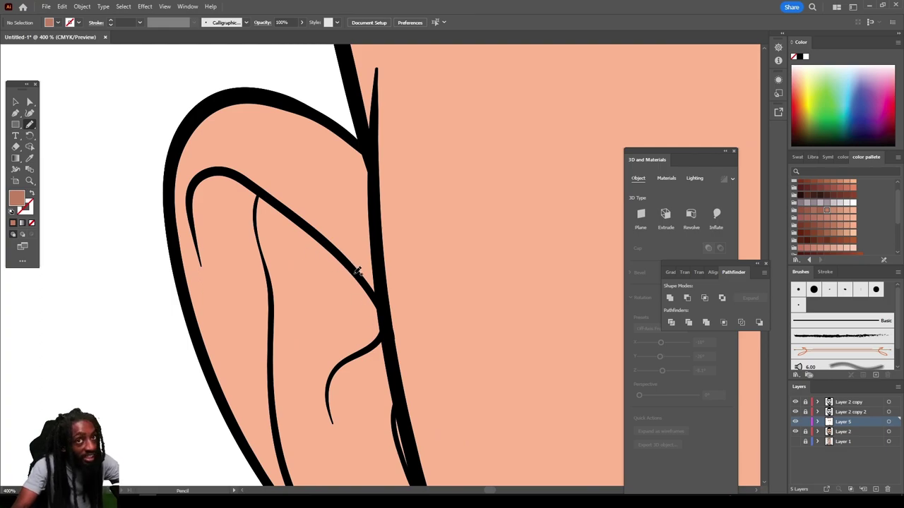
pyautogui.moveTo(367, 276)
pyautogui.mouseDown()
pyautogui.moveTo(378, 299)
pyautogui.moveTo(337, 284)
pyautogui.moveTo(288, 218)
pyautogui.moveTo(275, 212)
pyautogui.moveTo(265, 224)
pyautogui.moveTo(270, 406)
pyautogui.moveTo(278, 435)
pyautogui.moveTo(241, 228)
pyautogui.moveTo(223, 204)
pyautogui.moveTo(214, 237)
pyautogui.moveTo(278, 432)
pyautogui.moveTo(277, 460)
pyautogui.moveTo(202, 288)
pyautogui.moveTo(189, 183)
pyautogui.moveTo(211, 169)
pyautogui.moveTo(262, 185)
pyautogui.moveTo(327, 237)
pyautogui.moveTo(387, 316)
pyautogui.mouseUp()
pyautogui.scroll(-3, 199, 292)
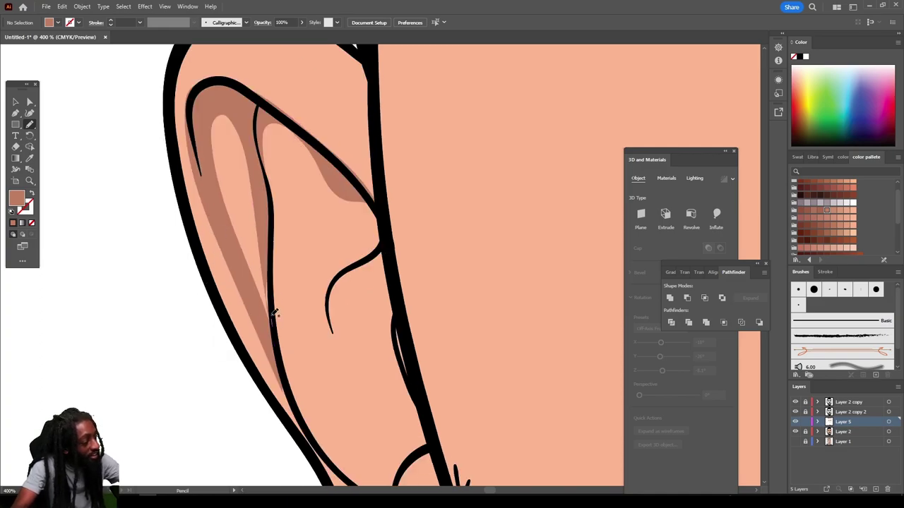
pyautogui.moveTo(274, 312)
pyautogui.mouseDown()
pyautogui.moveTo(267, 205)
pyautogui.moveTo(267, 308)
pyautogui.mouseUp()
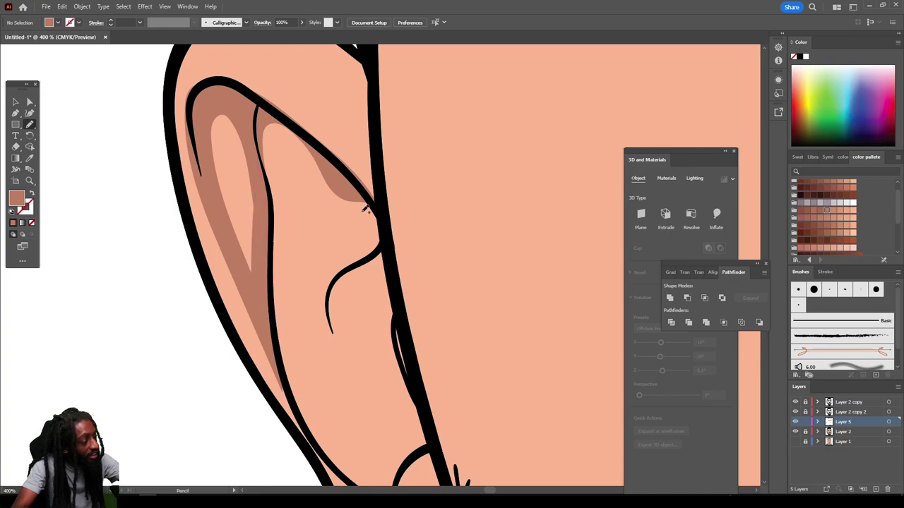
pyautogui.moveTo(377, 202)
pyautogui.mouseDown()
pyautogui.moveTo(384, 236)
pyautogui.moveTo(319, 293)
pyautogui.moveTo(320, 337)
pyautogui.moveTo(369, 409)
pyautogui.moveTo(435, 443)
pyautogui.moveTo(398, 356)
pyautogui.moveTo(401, 388)
pyautogui.moveTo(379, 380)
pyautogui.moveTo(362, 323)
pyautogui.moveTo(392, 277)
pyautogui.moveTo(379, 202)
pyautogui.mouseUp()
pyautogui.hotkey('ctrl', '0')
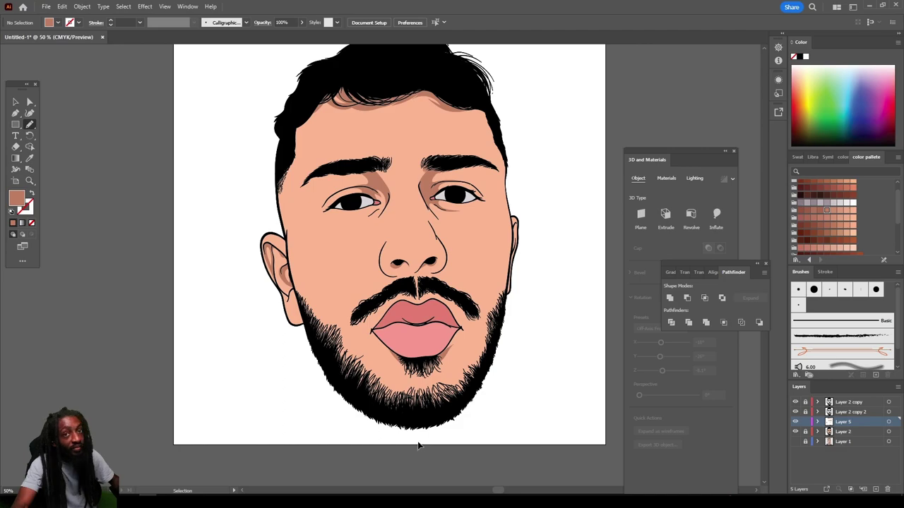
# Step: Extend the left-hand ear's inner shadow to fill the gap beside the face outline
pyautogui.hscroll(-2, 418, 446)
pyautogui.hscroll(5, 418, 445)
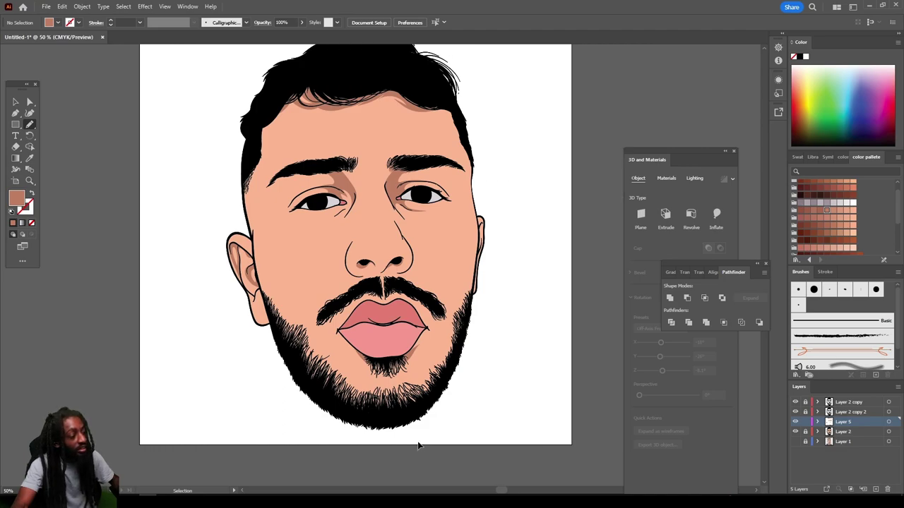
pyautogui.hotkey('ctrl', '=')
pyautogui.hotkey('ctrl', '=')
pyautogui.hotkey('ctrl', '=')
pyautogui.hotkey('ctrl', '=')
pyautogui.hotkey('ctrl', '=')
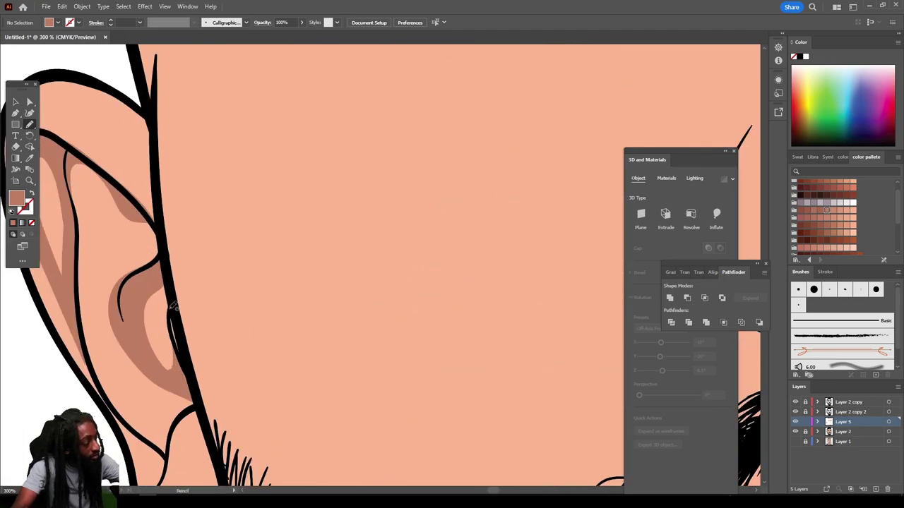
pyautogui.moveTo(173, 306)
pyautogui.mouseDown()
pyautogui.moveTo(173, 332)
pyautogui.moveTo(141, 319)
pyautogui.moveTo(170, 278)
pyautogui.mouseUp()
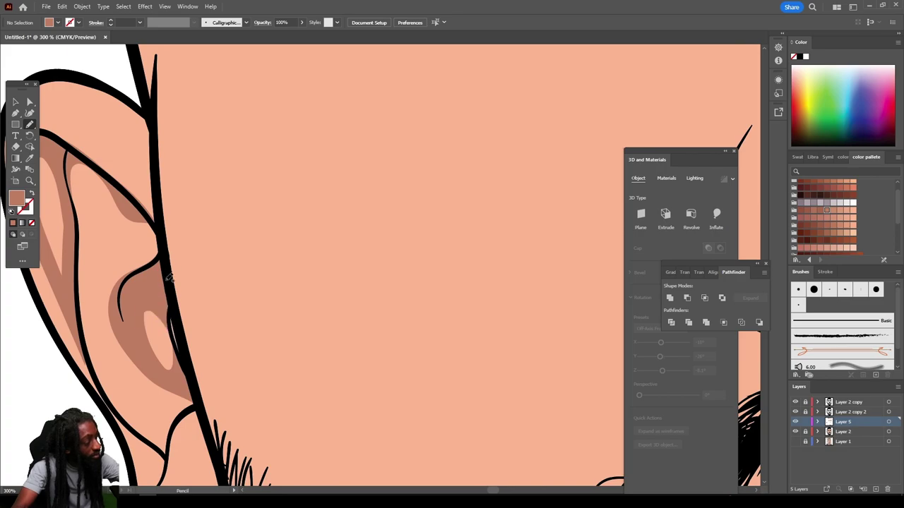
pyautogui.moveTo(165, 314)
pyautogui.mouseDown()
pyautogui.moveTo(175, 347)
pyautogui.moveTo(170, 300)
pyautogui.moveTo(173, 321)
pyautogui.mouseUp()
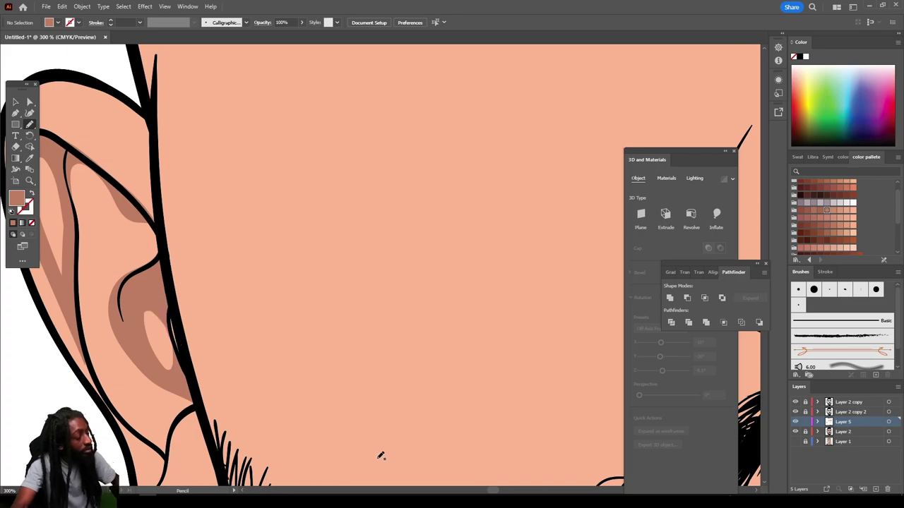
# Step: Draw a shadow shape inside the right-hand ear, from its upper fold down along the face outline
pyautogui.scroll(-6, 381, 455)
pyautogui.scroll(3, 418, 448)
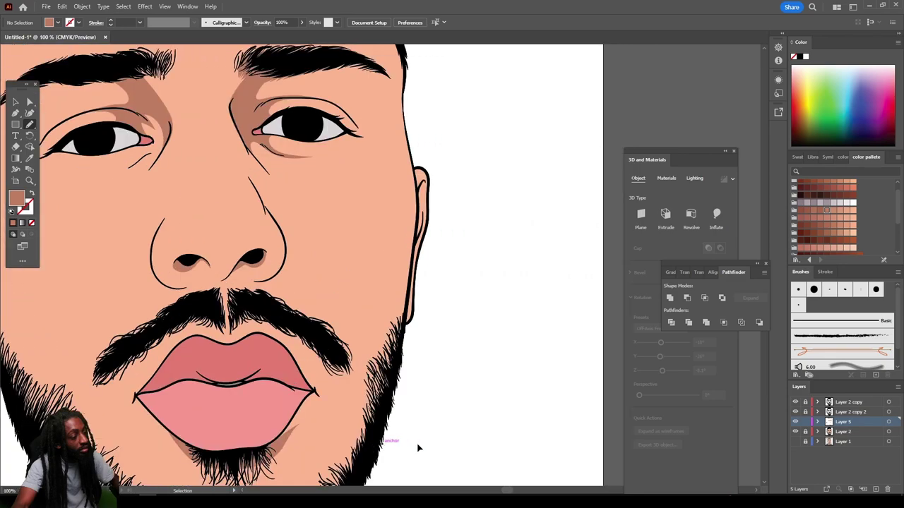
pyautogui.scroll(4, 418, 448)
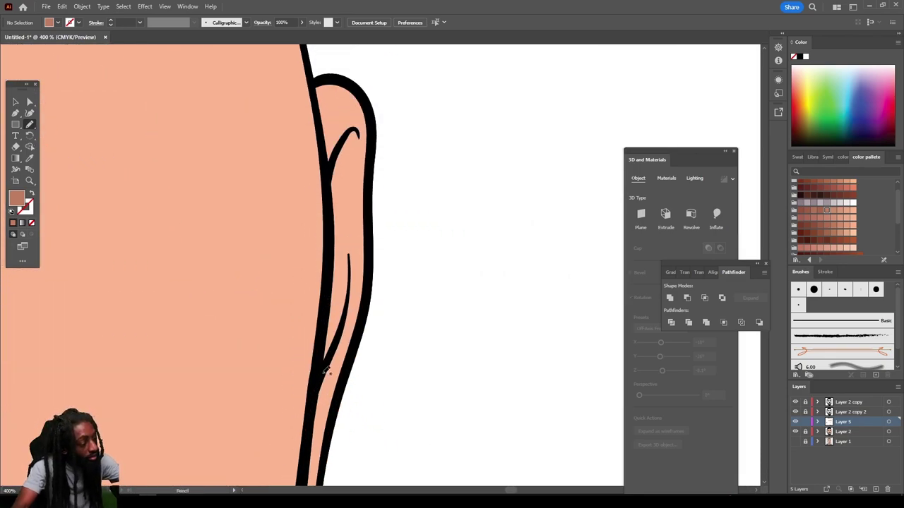
pyautogui.moveTo(325, 371)
pyautogui.mouseDown()
pyautogui.moveTo(346, 336)
pyautogui.moveTo(353, 301)
pyautogui.moveTo(363, 128)
pyautogui.moveTo(327, 170)
pyautogui.moveTo(324, 278)
pyautogui.moveTo(389, 394)
pyautogui.mouseUp()
pyautogui.hotkey('ctrl', '-')
pyautogui.hotkey('ctrl', '-')
pyautogui.hotkey('ctrl', '-')
pyautogui.hotkey('ctrl', '+')
pyautogui.hotkey('ctrl', '+')
pyautogui.scroll(2, 386, 402)
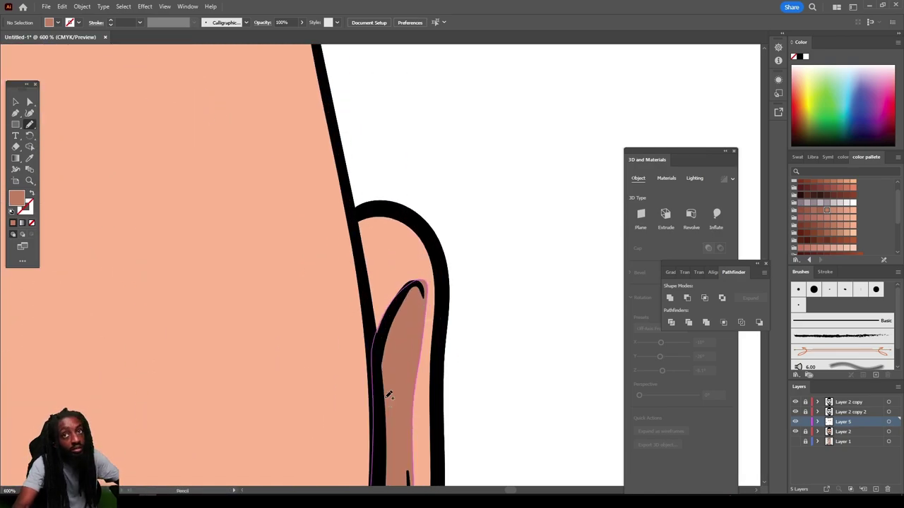
pyautogui.moveTo(369, 307)
pyautogui.mouseDown()
pyautogui.moveTo(406, 259)
pyautogui.moveTo(382, 207)
pyautogui.moveTo(358, 237)
pyautogui.moveTo(368, 310)
pyautogui.mouseUp()
pyautogui.scroll(-1, 468, 474)
pyautogui.scroll(-7, 466, 473)
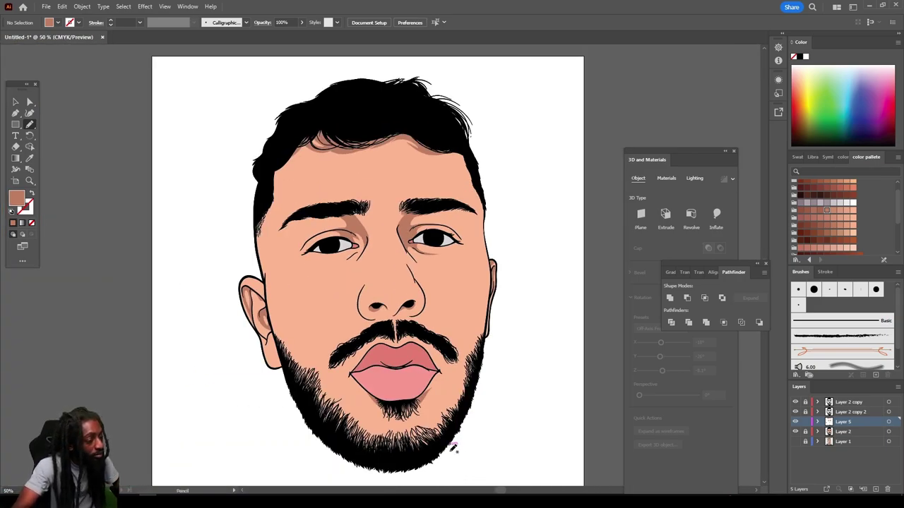
# Step: Draw a small shadow shape beneath the outer corner of the left-hand eye
pyautogui.scroll(1, 447, 452)
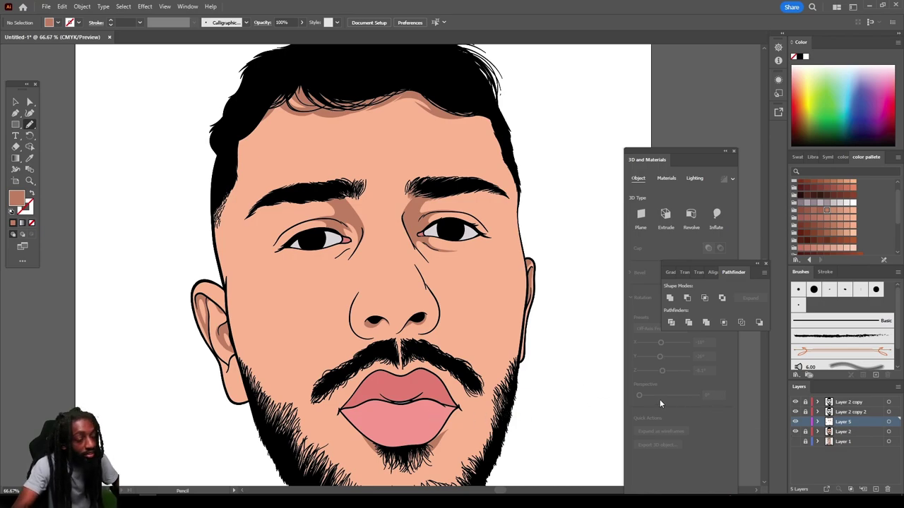
pyautogui.scroll(4, 518, 389)
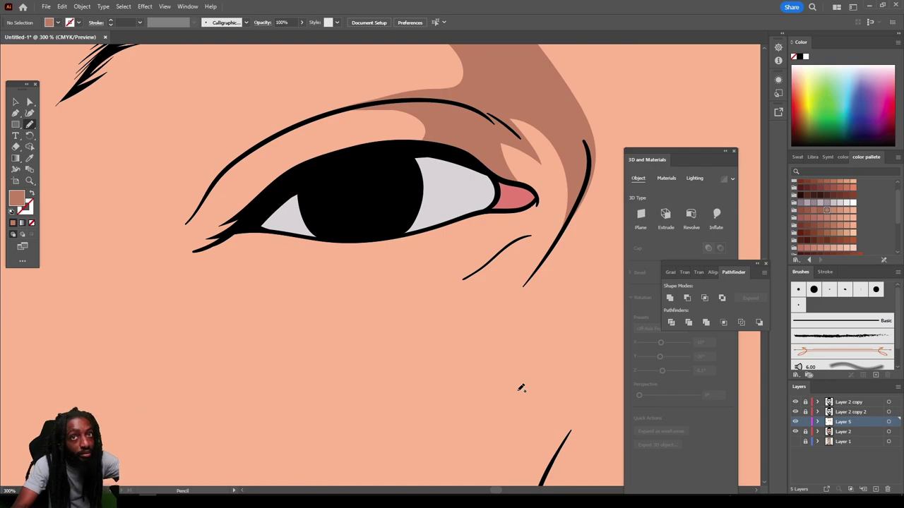
pyautogui.moveTo(263, 224)
pyautogui.mouseDown()
pyautogui.moveTo(244, 257)
pyautogui.moveTo(268, 272)
pyautogui.moveTo(181, 260)
pyautogui.moveTo(225, 222)
pyautogui.mouseUp()
pyautogui.hotkey('ctrl', '-')
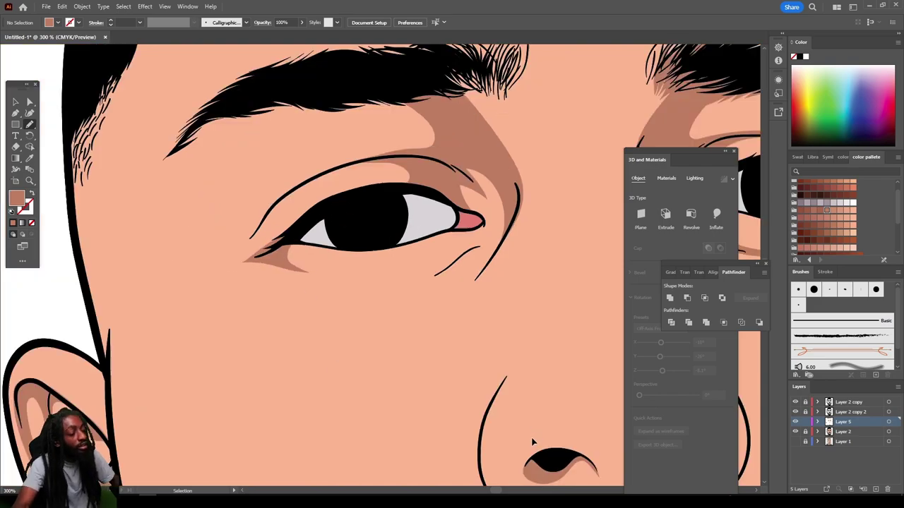
pyautogui.hotkey('ctrl', '-')
pyautogui.hotkey('ctrl', '-')
pyautogui.hotkey('ctrl', '-')
pyautogui.hotkey('ctrl', '-')
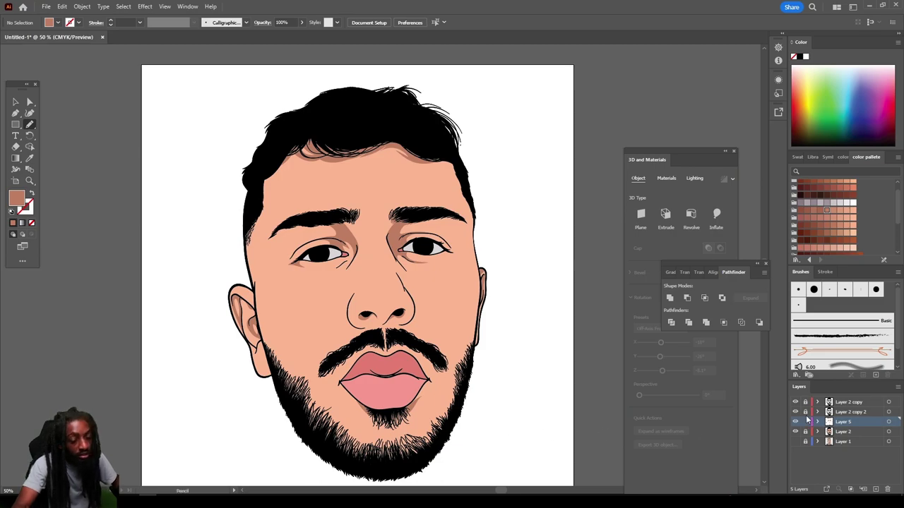
# Step: Lock Layer 5 and add a new layer above Layer 2 for shapes filled with a lighter skin-shadow swatch
pyautogui.click(862, 432)
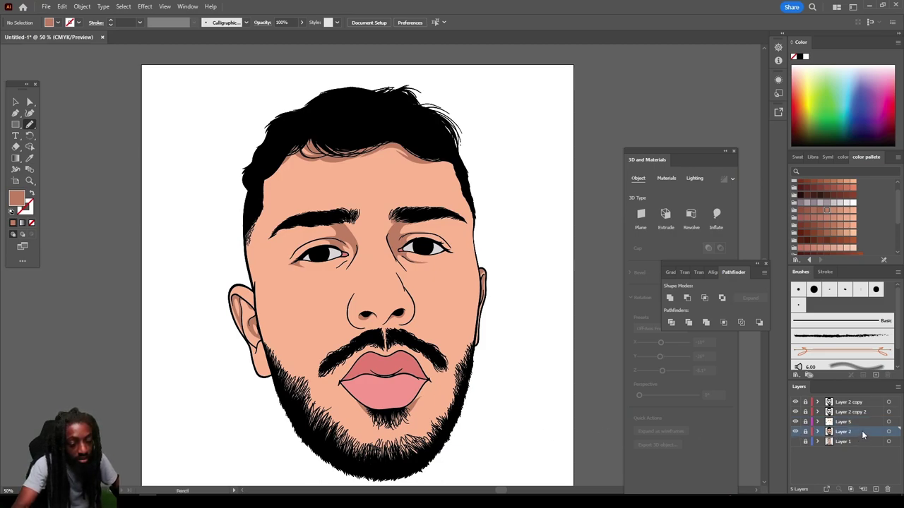
pyautogui.click(875, 488)
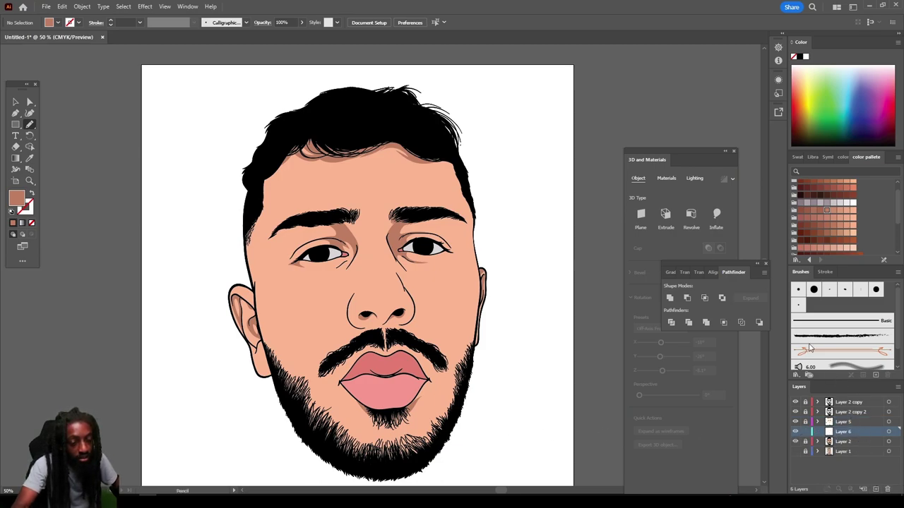
pyautogui.click(839, 211)
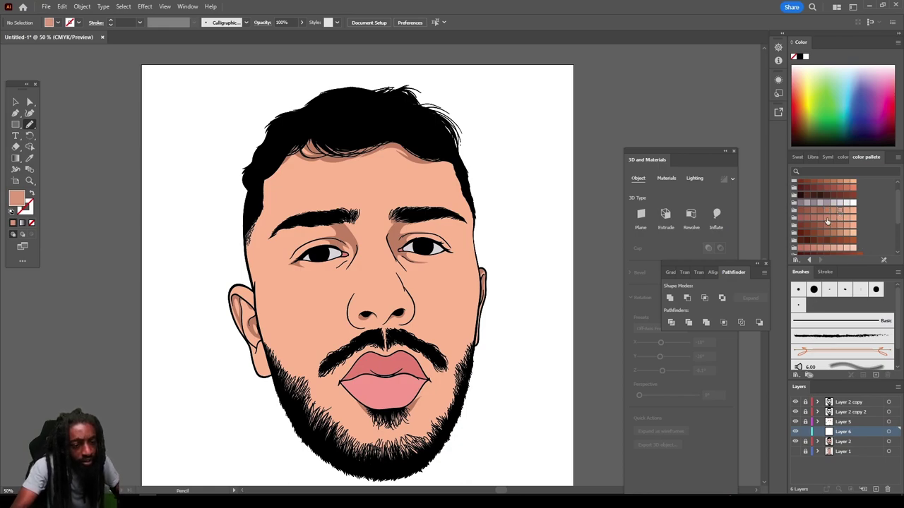
# Step: Draw a lighter shadow shape under the nose tip, around the right-hand nostril and along its wing on the new layer
pyautogui.hotkey('ctrl', '+')
pyautogui.hotkey('ctrl', '+')
pyautogui.scroll(-2, 534, 299)
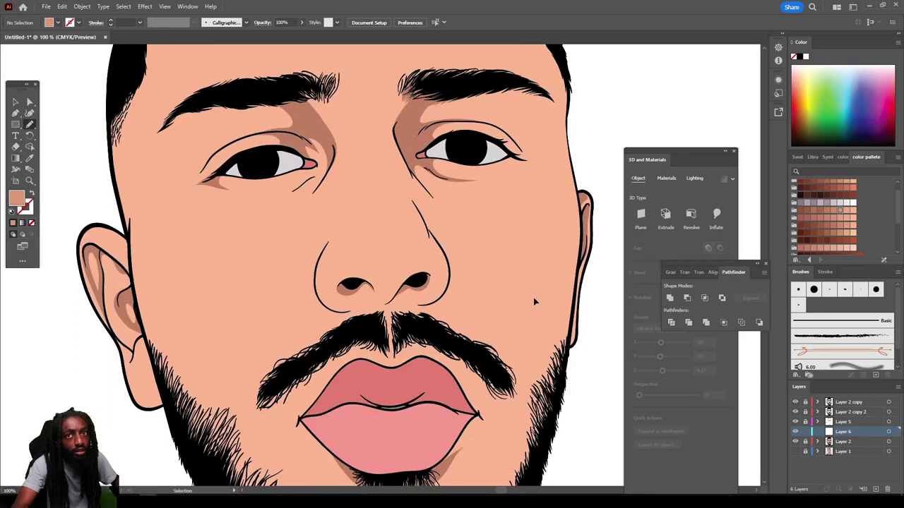
pyautogui.hotkey('ctrl', '+')
pyautogui.hotkey('ctrl', '+')
pyautogui.hotkey('ctrl', '+')
pyautogui.hscroll(3, 533, 293)
pyautogui.scroll(-2, 533, 293)
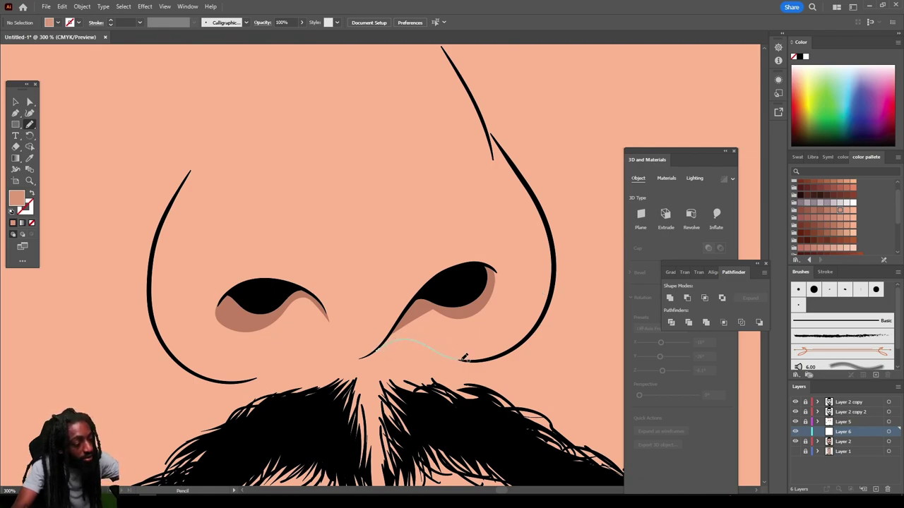
pyautogui.moveTo(463, 358)
pyautogui.mouseDown()
pyautogui.moveTo(502, 357)
pyautogui.moveTo(530, 336)
pyautogui.moveTo(552, 282)
pyautogui.mouseUp()
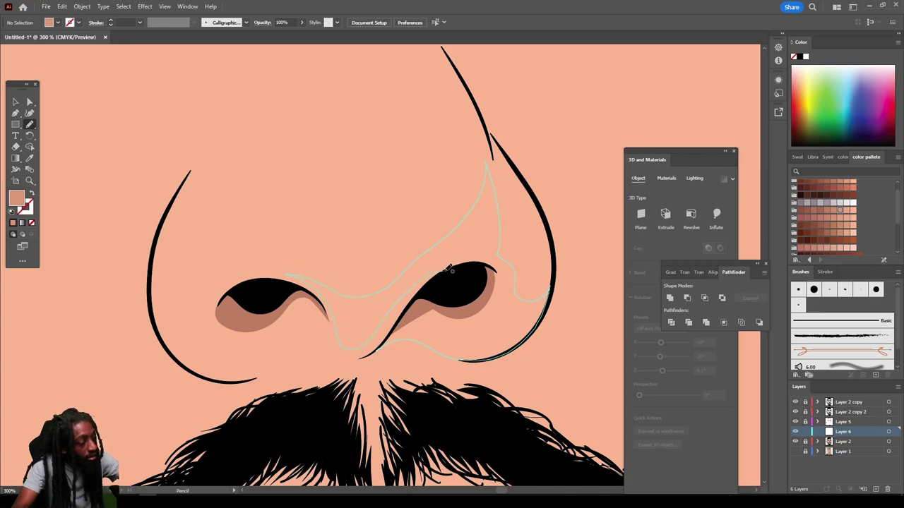
pyautogui.moveTo(451, 269); pyautogui.dragTo(362, 360)
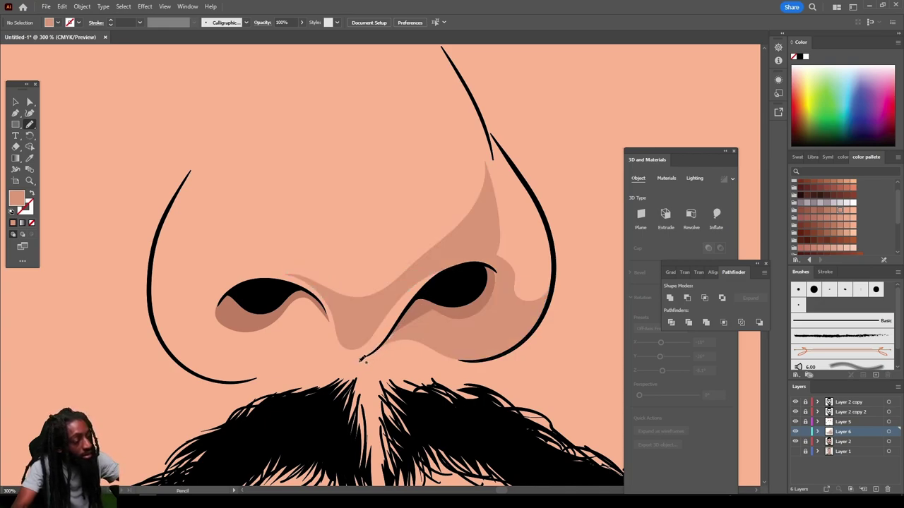
pyautogui.hotkey('ctrl', '-')
pyautogui.hotkey('ctrl', '-')
pyautogui.hotkey('ctrl', '-')
pyautogui.hotkey('ctrl', '-')
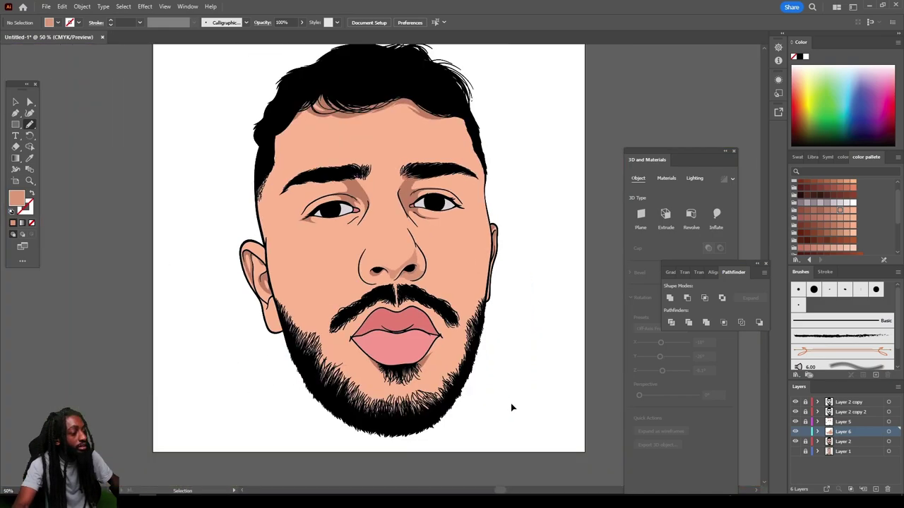
# Step: Draw lighter shadow shapes around the left-hand nostril and along the inside of its wing outline
pyautogui.hotkey('ctrl', '+')
pyautogui.hotkey('ctrl', '+')
pyautogui.hotkey('ctrl', '+')
pyautogui.hotkey('ctrl', '+')
pyautogui.hotkey('ctrl', '+')
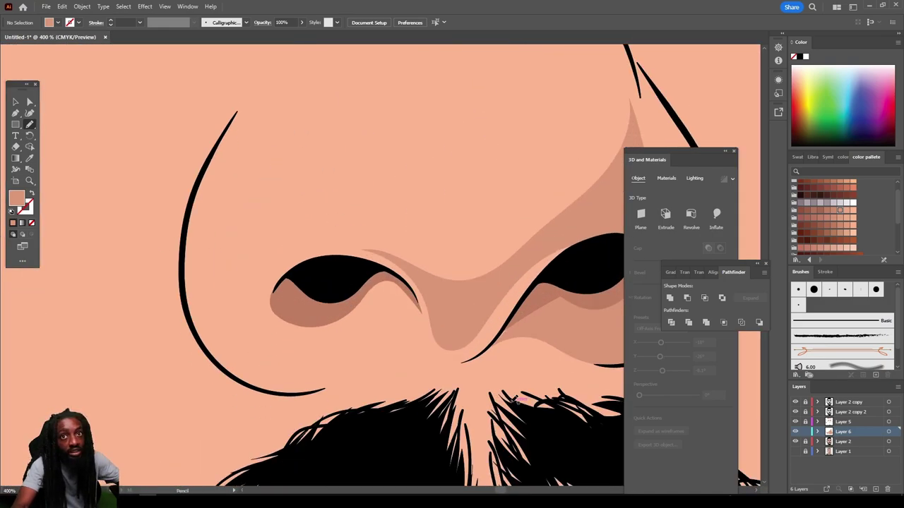
pyautogui.moveTo(227, 367)
pyautogui.mouseDown()
pyautogui.moveTo(264, 393)
pyautogui.moveTo(330, 387)
pyautogui.mouseUp()
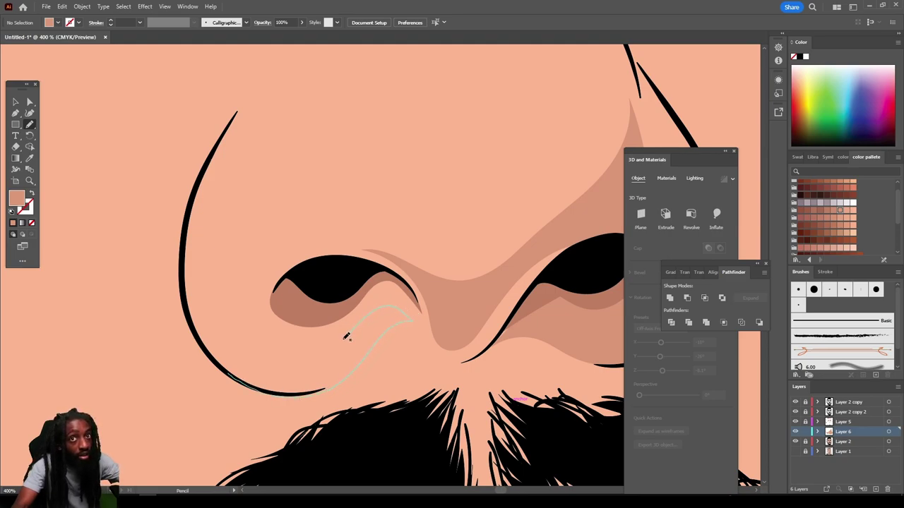
pyautogui.moveTo(302, 341)
pyautogui.mouseDown()
pyautogui.moveTo(276, 332)
pyautogui.moveTo(268, 293)
pyautogui.moveTo(291, 261)
pyautogui.moveTo(320, 247)
pyautogui.mouseUp()
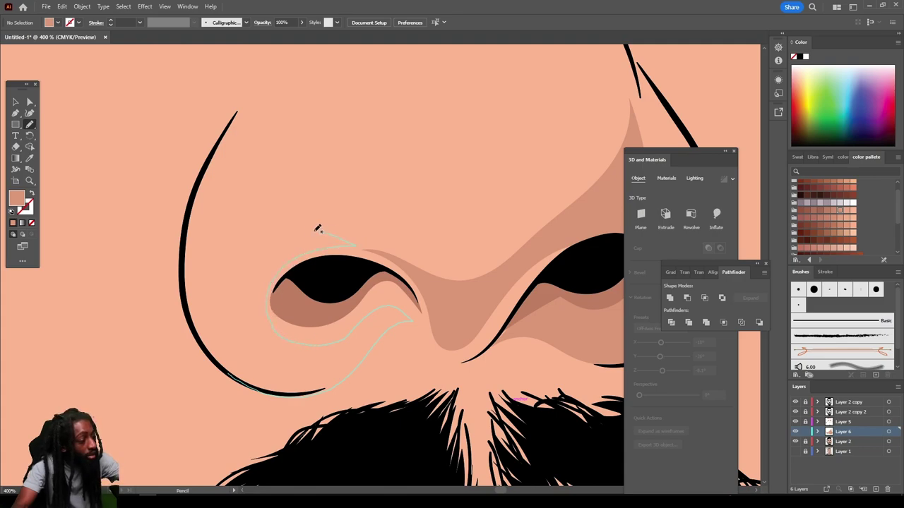
pyautogui.moveTo(234, 346)
pyautogui.mouseDown()
pyautogui.moveTo(209, 346)
pyautogui.moveTo(193, 311)
pyautogui.mouseUp()
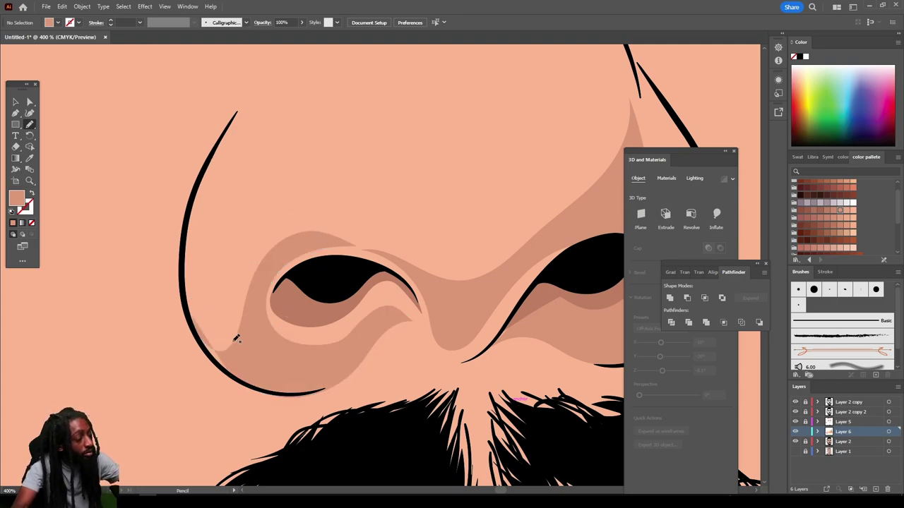
pyautogui.moveTo(241, 347); pyautogui.dragTo(223, 345)
pyautogui.moveTo(188, 267)
pyautogui.mouseDown()
pyautogui.moveTo(187, 318)
pyautogui.moveTo(226, 372)
pyautogui.mouseUp()
pyautogui.hotkey('ctrl', '-')
pyautogui.hotkey('ctrl', '-')
pyautogui.hotkey('ctrl', '-')
pyautogui.hotkey('ctrl', '-')
pyautogui.hotkey('ctrl', '-')
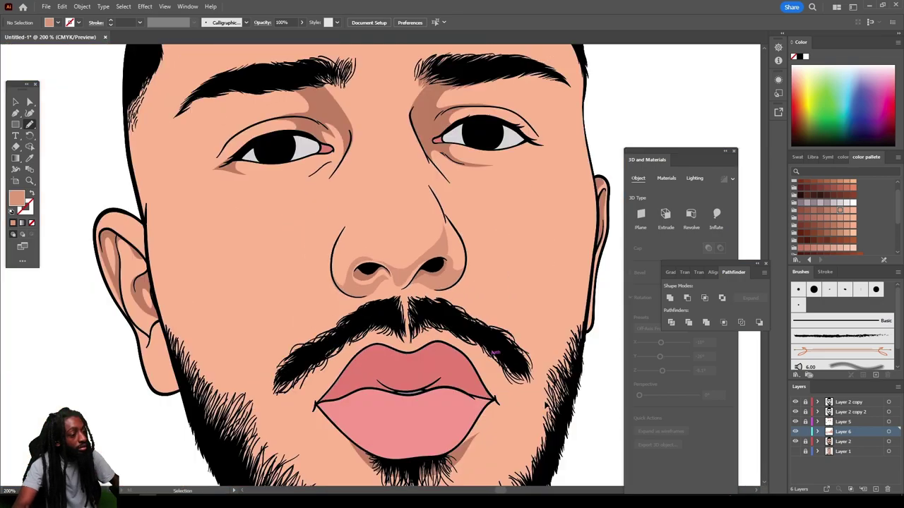
# Step: Draw a thin curved lighter shadow on the nose tip, rising above the left-hand nostril
pyautogui.scroll(1, 518, 395)
pyautogui.hotkey('ctrl', '+')
pyautogui.hotkey('ctrl', '+')
pyautogui.hotkey('ctrl', '+')
pyautogui.hotkey('ctrl', '+')
pyautogui.hotkey('ctrl', '+')
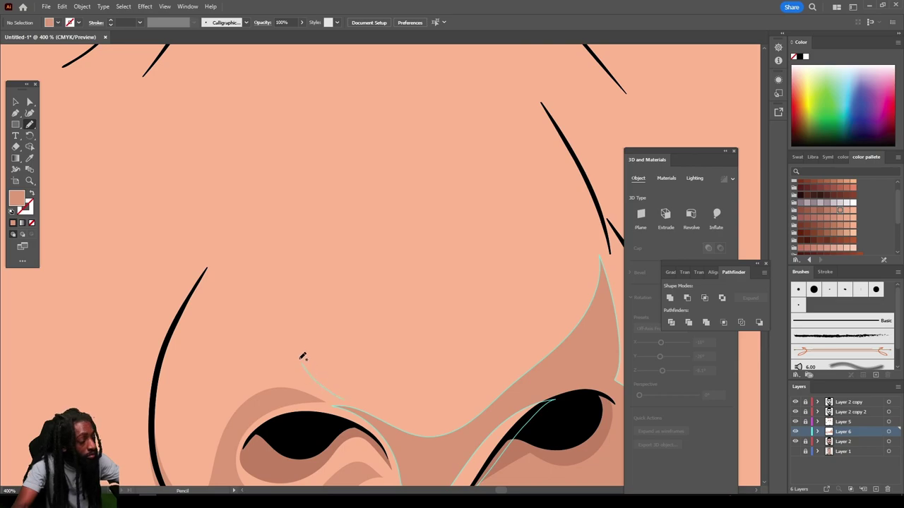
pyautogui.moveTo(336, 395); pyautogui.dragTo(337, 396)
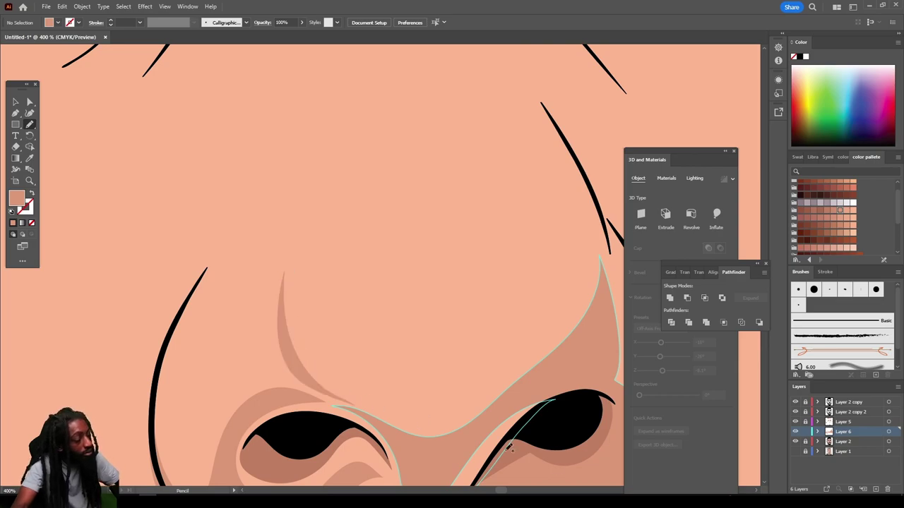
pyautogui.hotkey('ctrl', '-')
pyautogui.hotkey('ctrl', '-')
pyautogui.hotkey('ctrl', '-')
pyautogui.hotkey('ctrl', '-')
pyautogui.hotkey('ctrl', '-')
# Step: Draw a tapering lighter shadow shape beside the right-hand nose outline, from the bridge down to the nostril wing
pyautogui.hotkey('ctrl', '+')
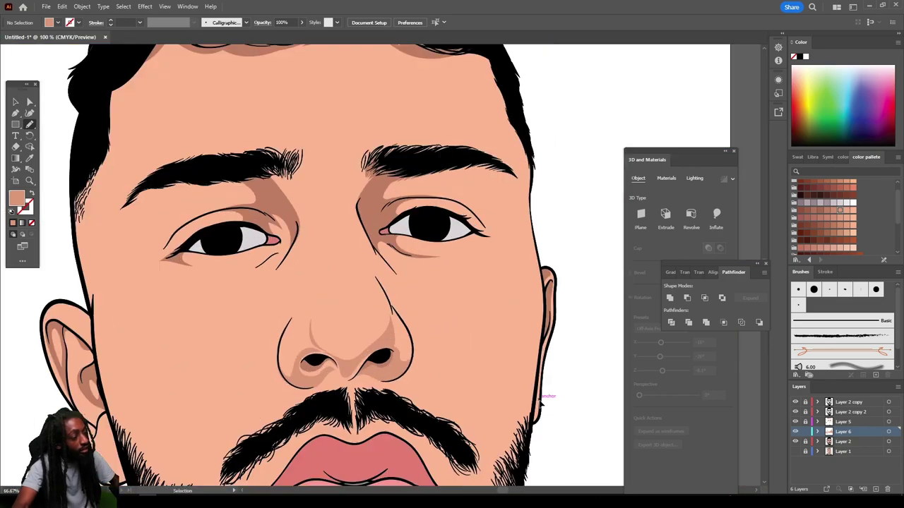
pyautogui.hotkey('ctrl', '+')
pyautogui.hotkey('ctrl', '+')
pyautogui.hotkey('ctrl', '+')
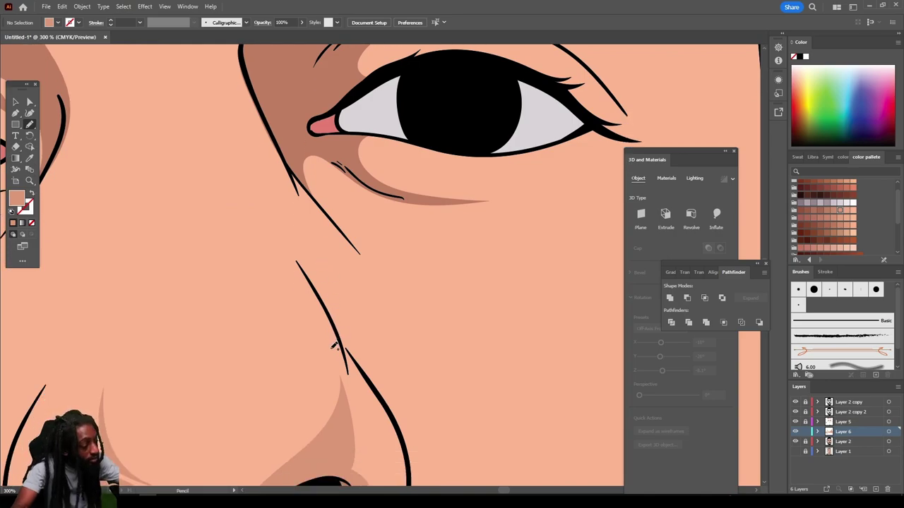
pyautogui.scroll(-2, 334, 347)
pyautogui.moveTo(339, 298)
pyautogui.mouseDown()
pyautogui.moveTo(347, 333)
pyautogui.moveTo(348, 320)
pyautogui.moveTo(407, 408)
pyautogui.mouseUp()
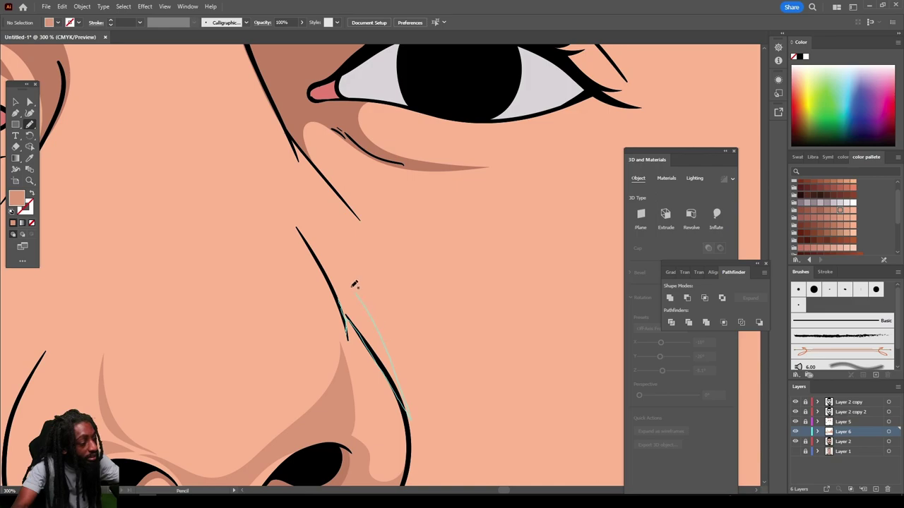
pyautogui.moveTo(288, 215)
pyautogui.mouseDown()
pyautogui.moveTo(348, 316)
pyautogui.moveTo(352, 351)
pyautogui.mouseUp()
# Step: Draw a lighter shadow from the nose bridge outline past the right-hand eye's inner corner, tapering to a point on the cheek
pyautogui.moveTo(256, 69); pyautogui.dragTo(315, 200)
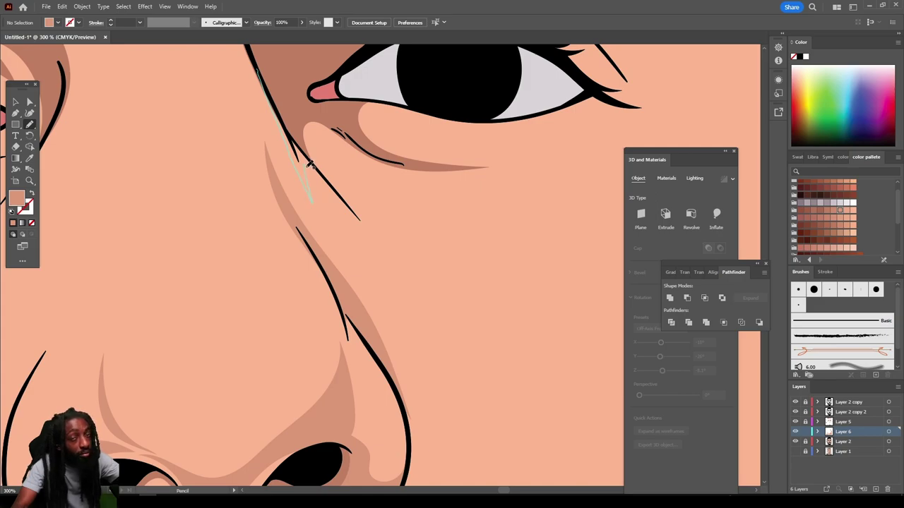
pyautogui.moveTo(433, 297); pyautogui.dragTo(466, 334)
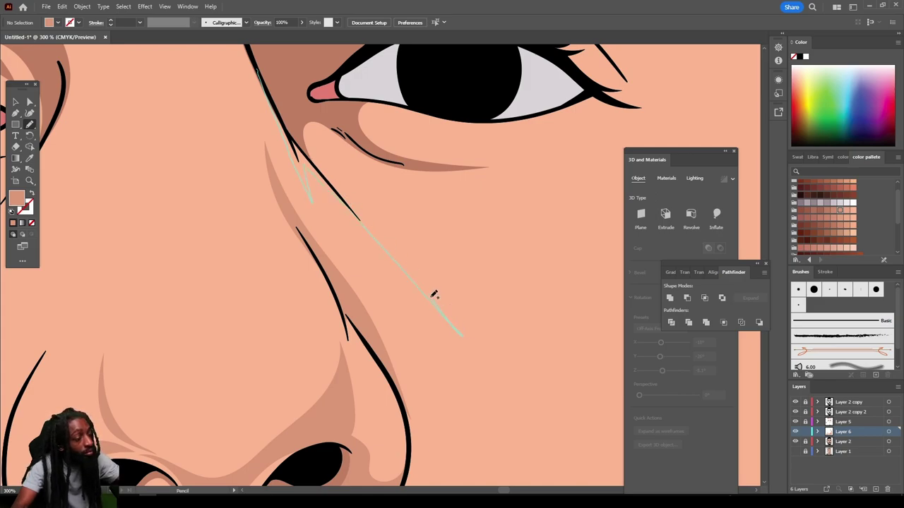
pyautogui.moveTo(382, 163); pyautogui.dragTo(342, 127)
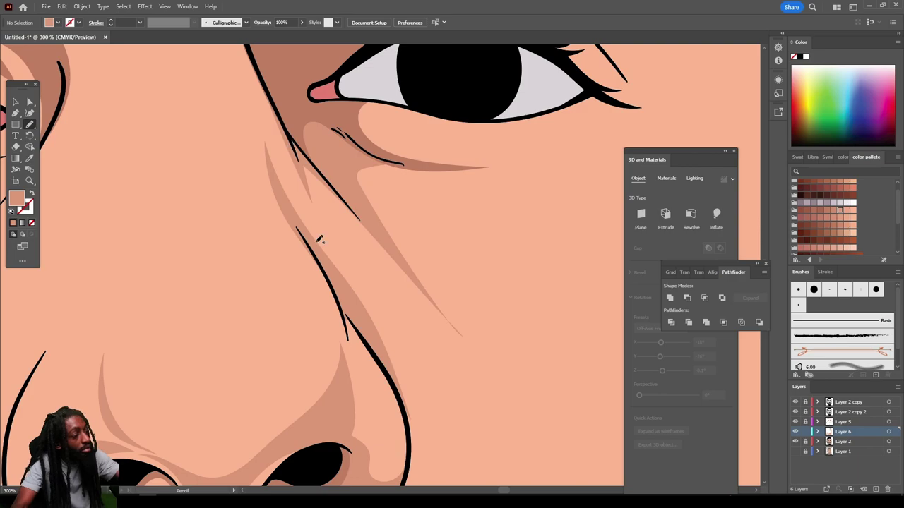
# Step: Draw a curved lighter shadow beneath the right-hand eye, extending from the inner crease to a point below the outer corner
pyautogui.hotkey('ctrl', '-')
pyautogui.hotkey('ctrl', '-')
pyautogui.hotkey('ctrl', '-')
pyautogui.hotkey('ctrl', '-')
pyautogui.hotkey('ctrl', '-')
pyautogui.hscroll(-1, 476, 393)
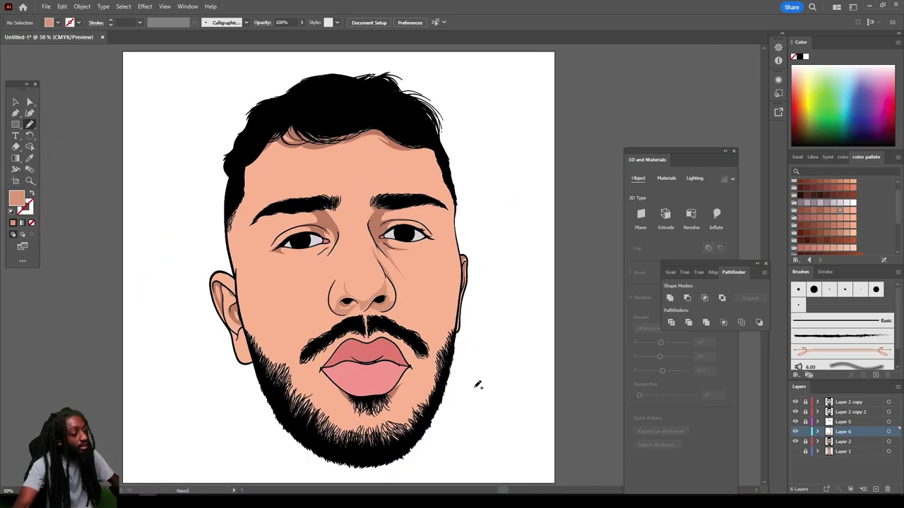
pyautogui.scroll(1, 477, 387)
pyautogui.hotkey('ctrl', '=')
pyautogui.hotkey('ctrl', '+')
pyautogui.hotkey('ctrl', '+')
pyautogui.hotkey('ctrl', '+')
pyautogui.hotkey('ctrl', '+')
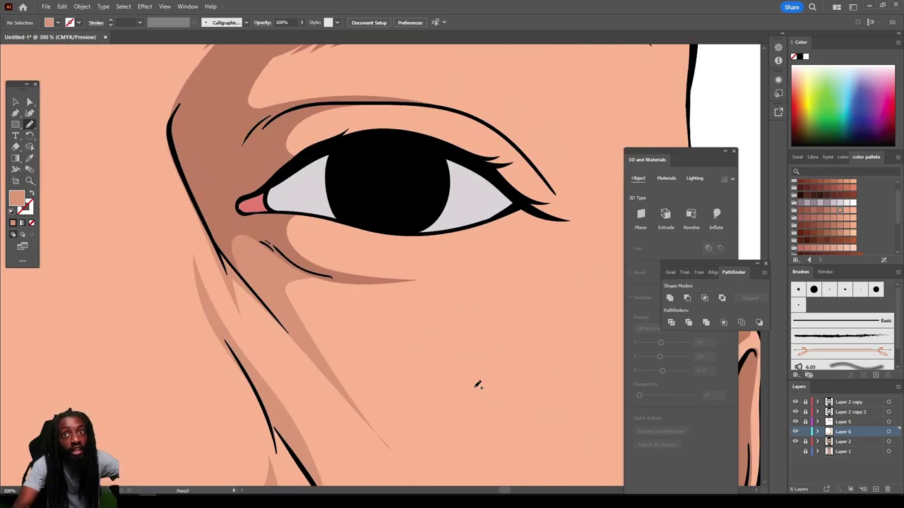
pyautogui.moveTo(265, 242); pyautogui.dragTo(326, 278)
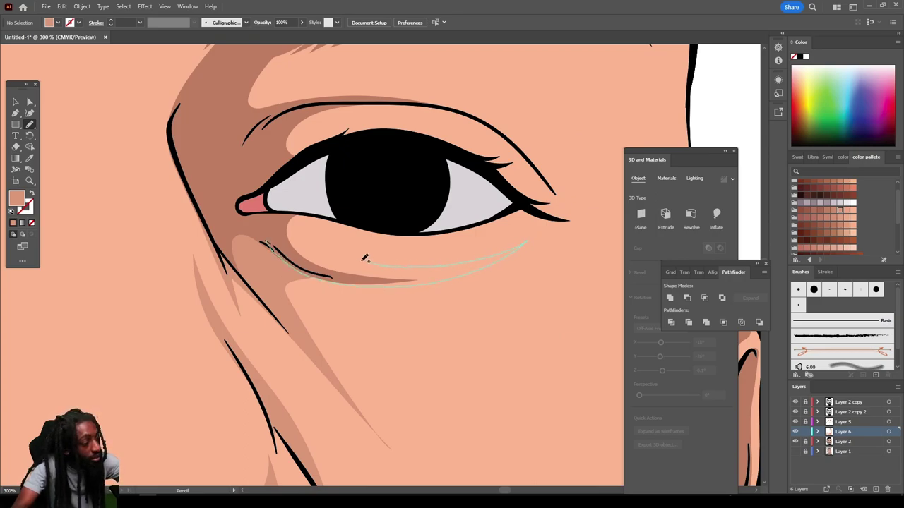
pyautogui.moveTo(363, 261)
pyautogui.mouseDown()
pyautogui.moveTo(309, 210)
pyautogui.moveTo(267, 242)
pyautogui.mouseUp()
# Step: Draw a lighter shadow across the right-hand eye's upper lid and along the crease, from the outer corner up to the eyebrow
pyautogui.scroll(4, 219, 153)
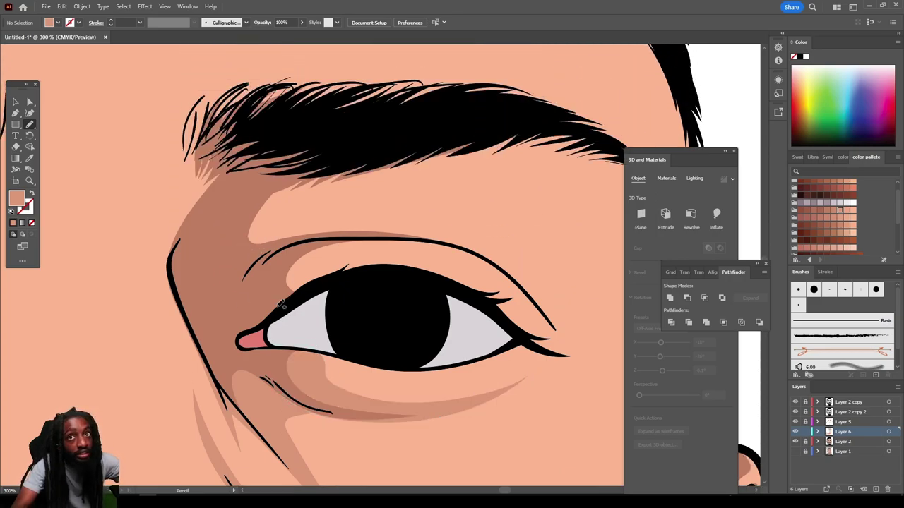
pyautogui.moveTo(278, 308)
pyautogui.mouseDown()
pyautogui.moveTo(386, 268)
pyautogui.moveTo(368, 245)
pyautogui.moveTo(423, 246)
pyautogui.moveTo(511, 285)
pyautogui.moveTo(547, 325)
pyautogui.moveTo(508, 336)
pyautogui.moveTo(573, 356)
pyautogui.mouseUp()
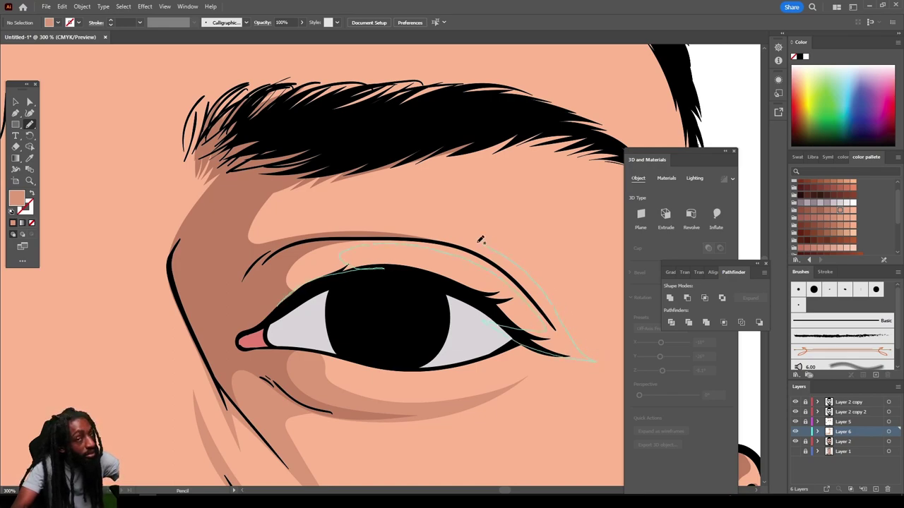
pyautogui.moveTo(330, 220)
pyautogui.mouseDown()
pyautogui.moveTo(430, 146)
pyautogui.moveTo(234, 258)
pyautogui.mouseUp()
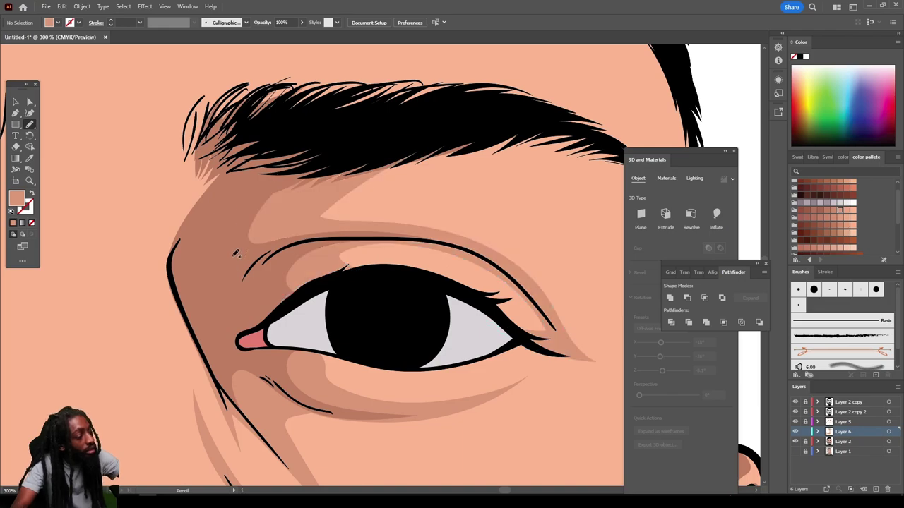
# Step: Draw a lighter shadow beneath the left-hand eye and around its inner corner, with tapered points following the creases
pyautogui.hotkey('ctrl', '-')
pyautogui.hotkey('ctrl', '-')
pyautogui.hotkey('ctrl', '-')
pyautogui.hotkey('ctrl', '-')
pyautogui.hotkey('ctrl', '-')
pyautogui.hscroll(-2, 415, 432)
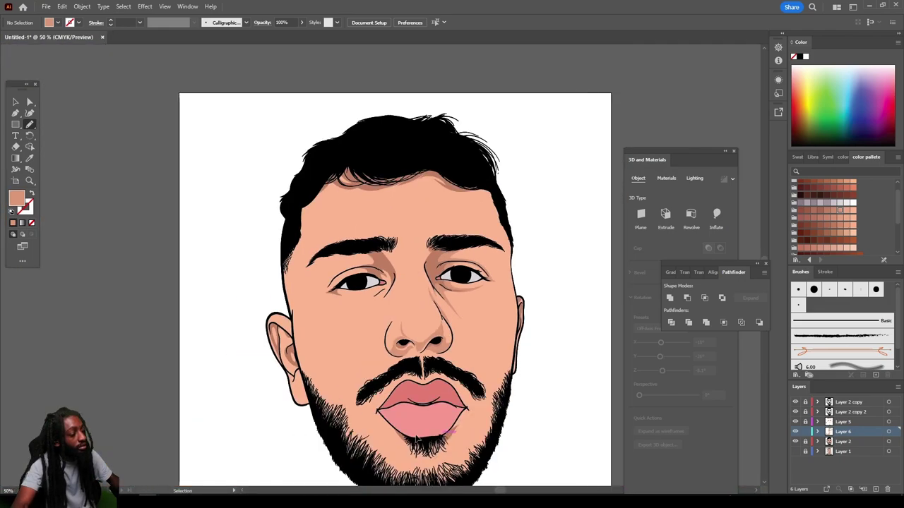
pyautogui.hotkey('ctrl', '=')
pyautogui.hotkey('ctrl', '=')
pyautogui.hotkey('ctrl', '=')
pyautogui.hotkey('ctrl', '=')
pyautogui.scroll(2, 417, 436)
pyautogui.press('n')
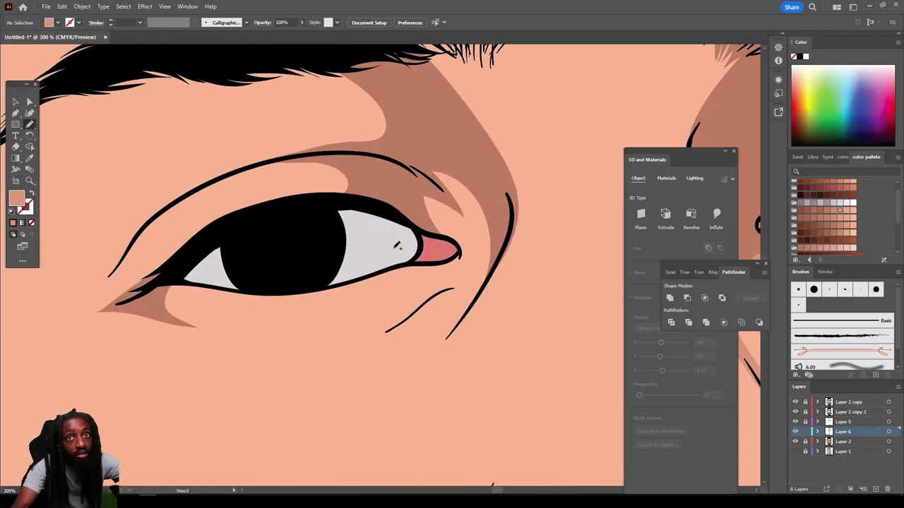
pyautogui.moveTo(336, 281); pyautogui.dragTo(392, 272)
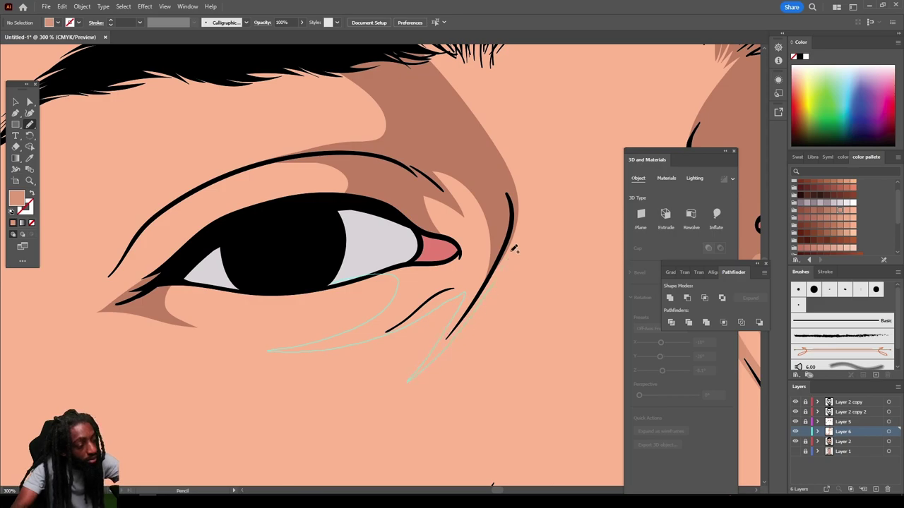
pyautogui.moveTo(486, 164)
pyautogui.mouseDown()
pyautogui.moveTo(490, 250)
pyautogui.moveTo(456, 277)
pyautogui.moveTo(469, 241)
pyautogui.moveTo(440, 218)
pyautogui.moveTo(477, 232)
pyautogui.moveTo(441, 154)
pyautogui.moveTo(408, 158)
pyautogui.moveTo(379, 246)
pyautogui.moveTo(279, 303)
pyautogui.moveTo(240, 313)
pyautogui.moveTo(297, 275)
pyautogui.moveTo(268, 252)
pyautogui.moveTo(217, 264)
pyautogui.mouseUp()
# Step: Draw a lighter shadow on the left-hand eye's upper lid, around the outer corner and above the crease up to the eyebrow
pyautogui.scroll(3, 228, 189)
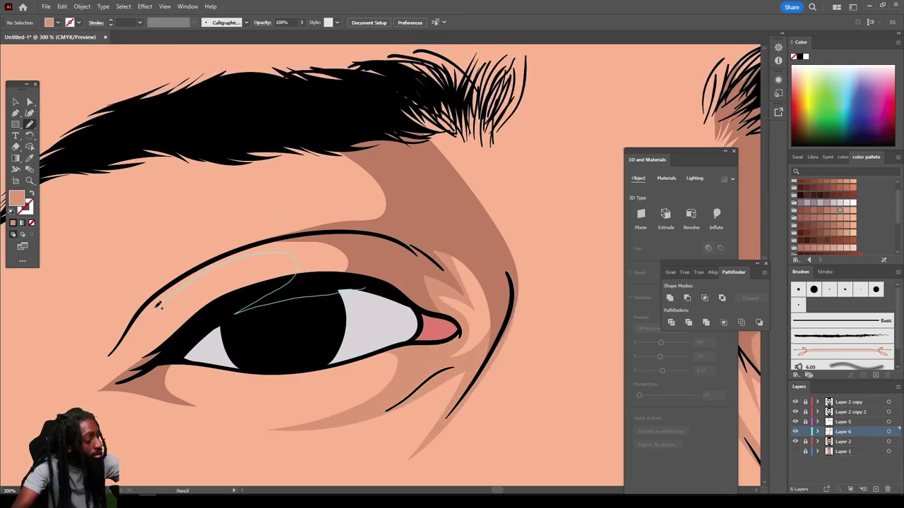
pyautogui.moveTo(123, 353)
pyautogui.mouseDown()
pyautogui.moveTo(165, 354)
pyautogui.moveTo(83, 397)
pyautogui.mouseUp()
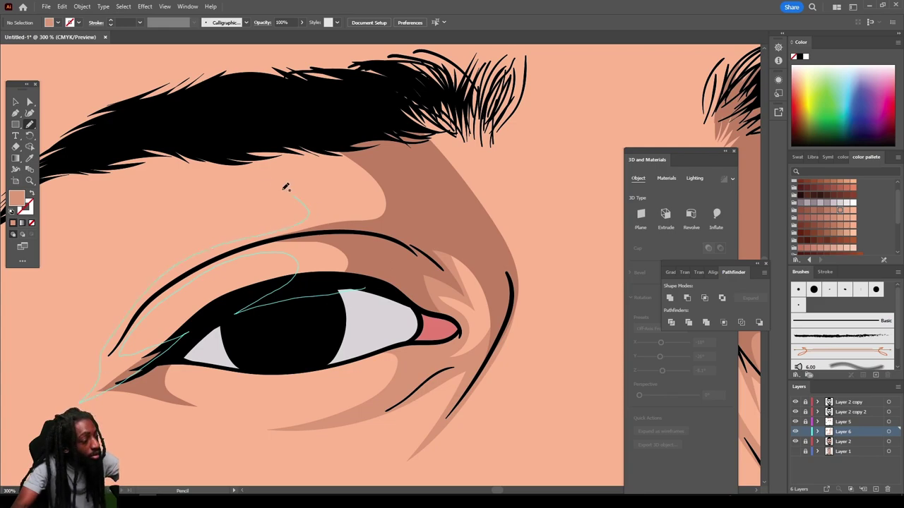
pyautogui.moveTo(286, 188)
pyautogui.mouseDown()
pyautogui.moveTo(230, 129)
pyautogui.moveTo(385, 137)
pyautogui.moveTo(393, 278)
pyautogui.mouseUp()
# Step: Draw lighter shadow shapes on the right-hand temple, curving from beneath the eyebrow down the face edge and up to the hairline
pyautogui.hotkey('ctrl', '-')
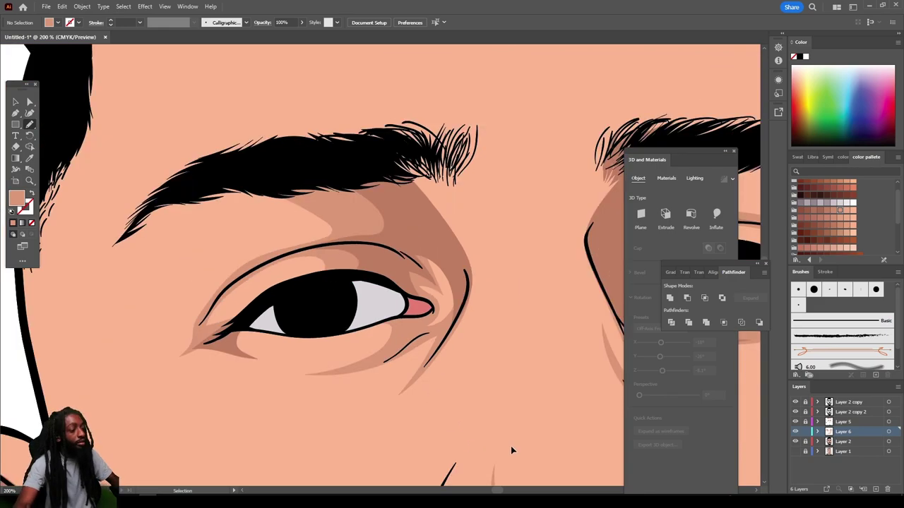
pyautogui.hotkey('ctrl', '-')
pyautogui.hotkey('ctrl', '-')
pyautogui.hotkey('ctrl', '-')
pyautogui.hotkey('ctrl', '-')
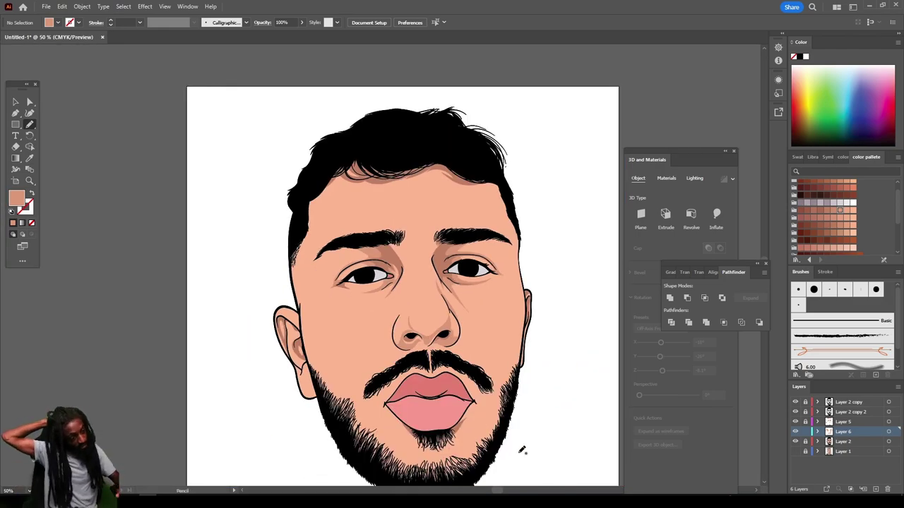
pyautogui.hotkey('ctrl', '+')
pyautogui.hotkey('ctrl', '+')
pyautogui.hotkey('ctrl', '+')
pyautogui.hotkey('ctrl', '+')
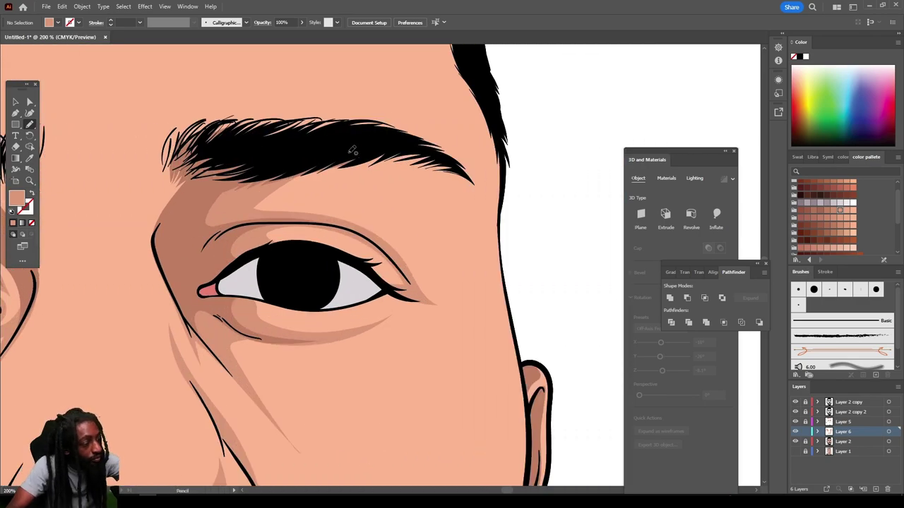
pyautogui.moveTo(268, 183); pyautogui.dragTo(355, 171)
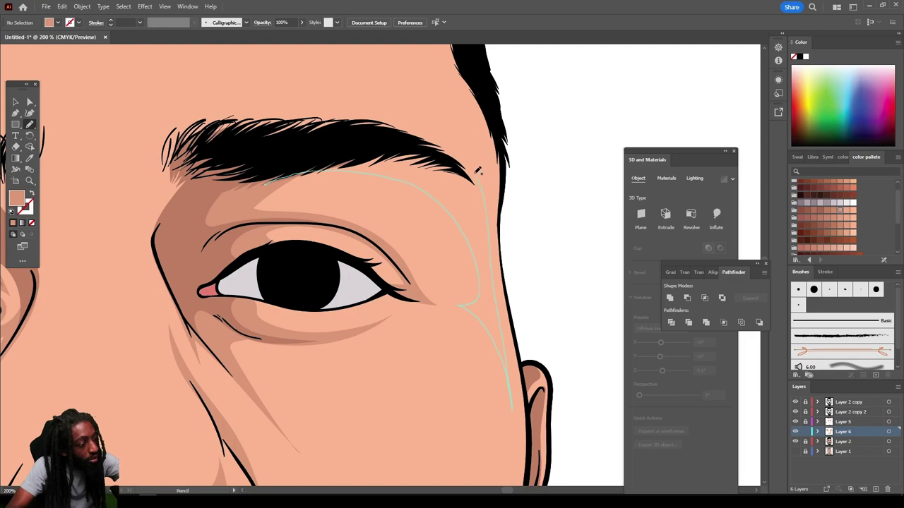
pyautogui.scroll(5, 242, 188)
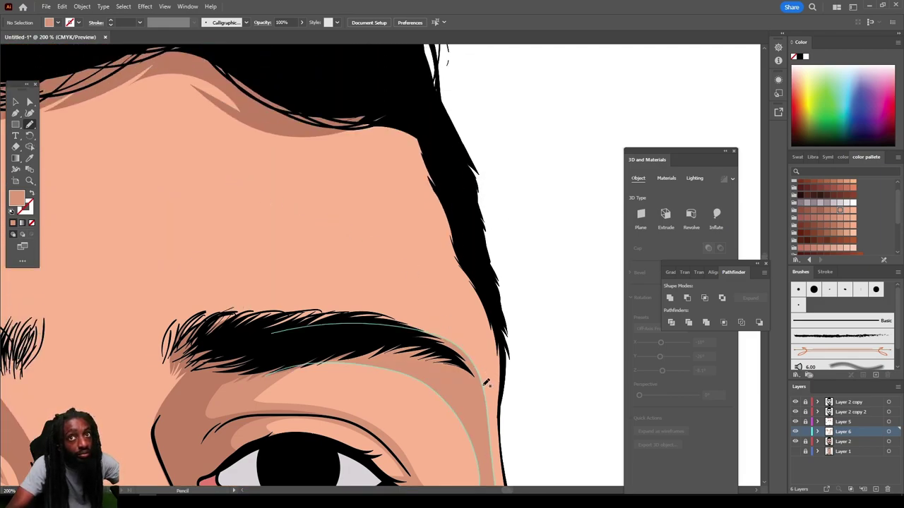
pyautogui.moveTo(473, 342)
pyautogui.mouseDown()
pyautogui.moveTo(477, 265)
pyautogui.moveTo(423, 125)
pyautogui.moveTo(406, 108)
pyautogui.moveTo(450, 343)
pyautogui.mouseUp()
# Step: Draw a lighter shadow across the top of the forehead beneath the hairline, extending below the darker hair shadows
pyautogui.hotkey('ctrl', '-')
pyautogui.hotkey('ctrl', '-')
pyautogui.hotkey('ctrl', '-')
pyautogui.hotkey('ctrl', '-')
pyautogui.hotkey('ctrl', '-')
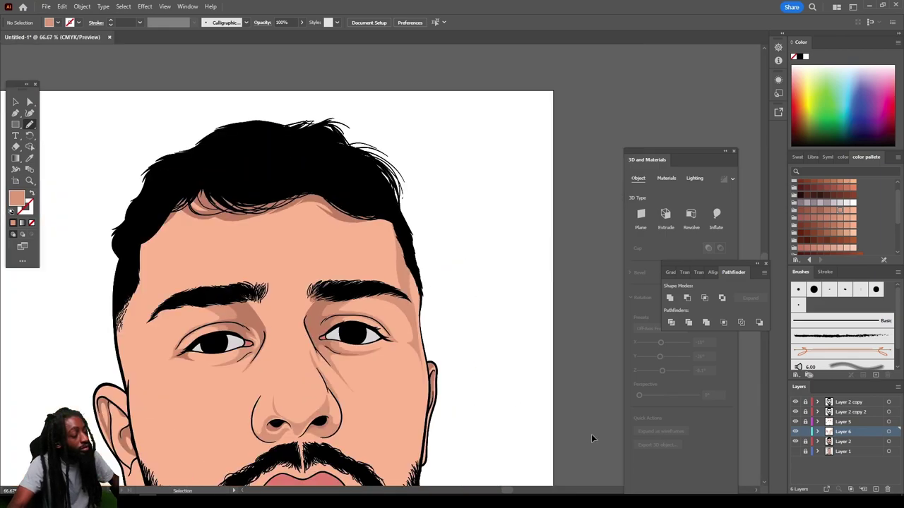
pyautogui.hotkey('ctrl', '+')
pyautogui.hotkey('ctrl', '+')
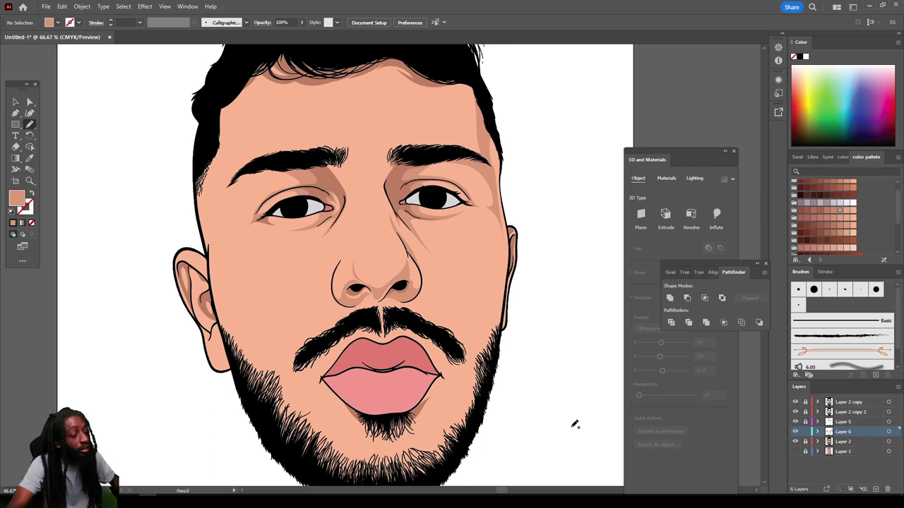
pyautogui.hotkey('ctrl', '+')
pyautogui.hotkey('ctrl', '+')
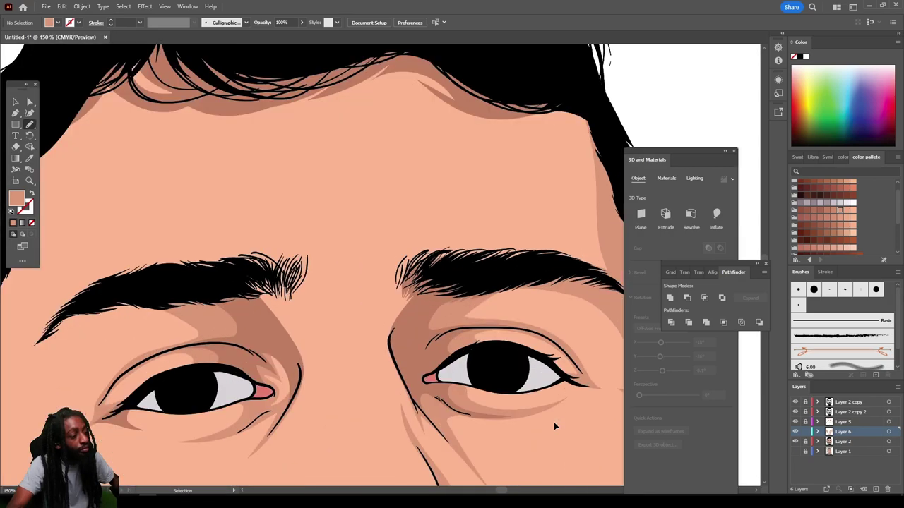
pyautogui.scroll(3, 554, 426)
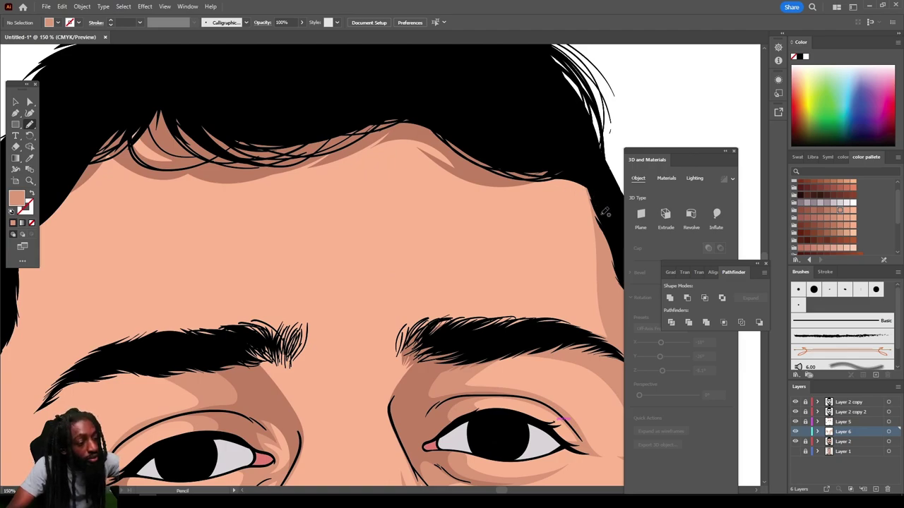
pyautogui.moveTo(605, 213)
pyautogui.mouseDown()
pyautogui.moveTo(597, 196)
pyautogui.moveTo(563, 180)
pyautogui.mouseUp()
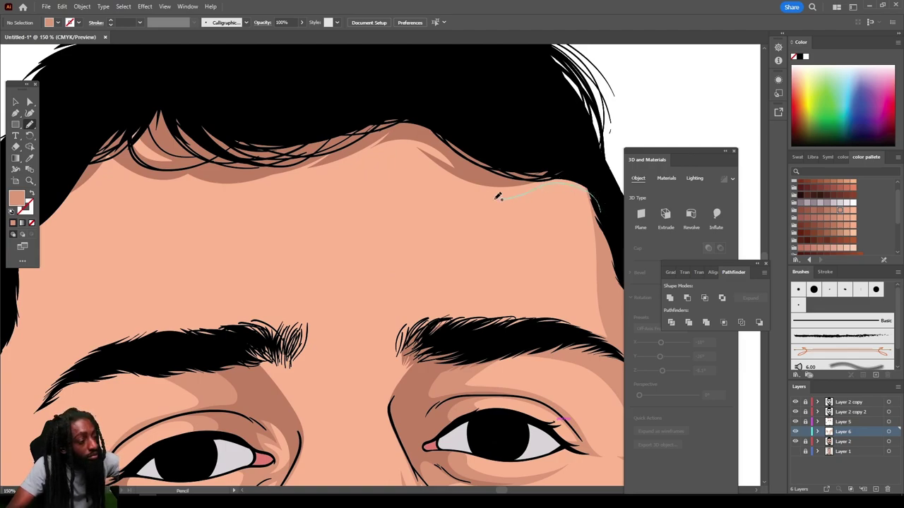
pyautogui.moveTo(492, 193); pyautogui.dragTo(414, 160)
pyautogui.moveTo(297, 181)
pyautogui.mouseDown()
pyautogui.moveTo(177, 174)
pyautogui.moveTo(197, 189)
pyautogui.moveTo(130, 177)
pyautogui.moveTo(78, 187)
pyautogui.moveTo(77, 157)
pyautogui.moveTo(151, 113)
pyautogui.moveTo(338, 115)
pyautogui.moveTo(522, 135)
pyautogui.mouseUp()
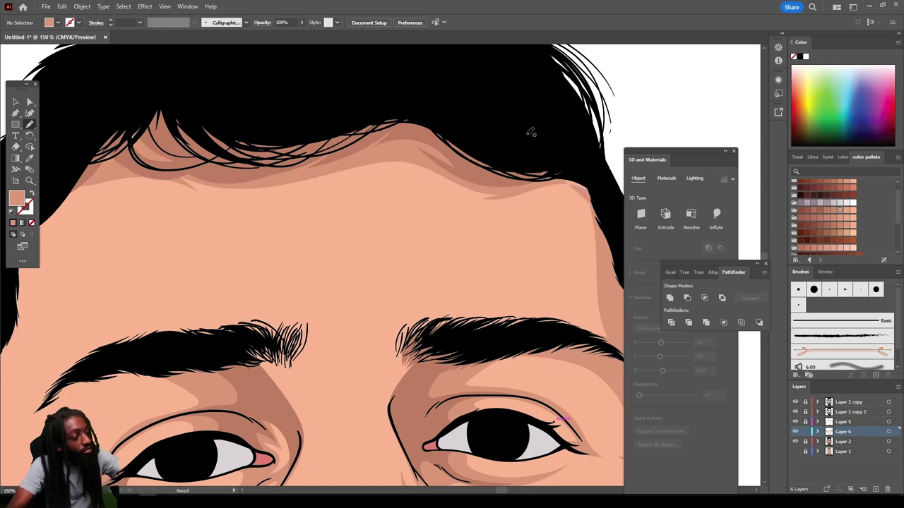
# Step: Draw a jagged, hair-edged lighter shadow around the left-hand half of the moustache, extending slightly beyond its outline
pyautogui.hotkey('ctrl', '-')
pyautogui.hotkey('ctrl', '-')
pyautogui.hotkey('ctrl', '-')
pyautogui.hotkey('ctrl', '-')
pyautogui.scroll(-2, 502, 350)
pyautogui.hotkey('ctrl', '+')
pyautogui.hotkey('ctrl', '+')
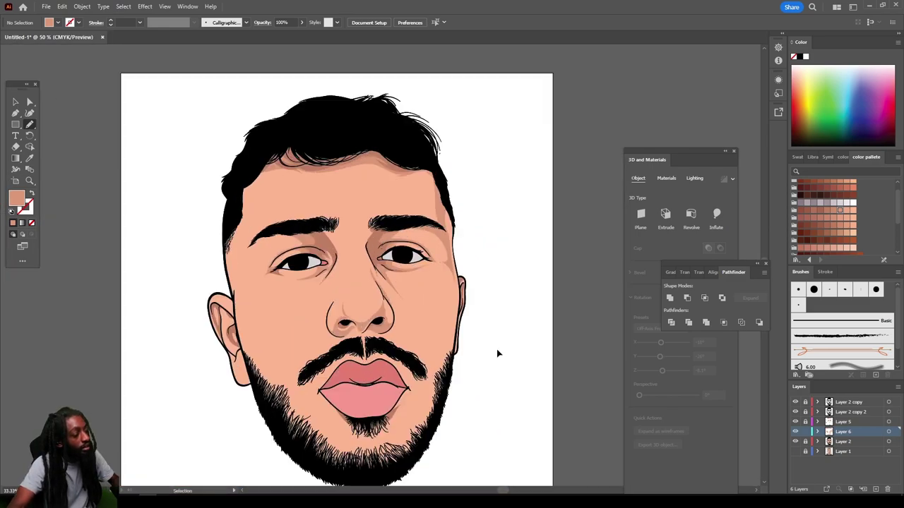
pyautogui.hscroll(-2, 494, 354)
pyautogui.scroll(-4, 494, 356)
pyautogui.hotkey('ctrl', '+')
pyautogui.hotkey('ctrl', '+')
pyautogui.hotkey('ctrl', '+')
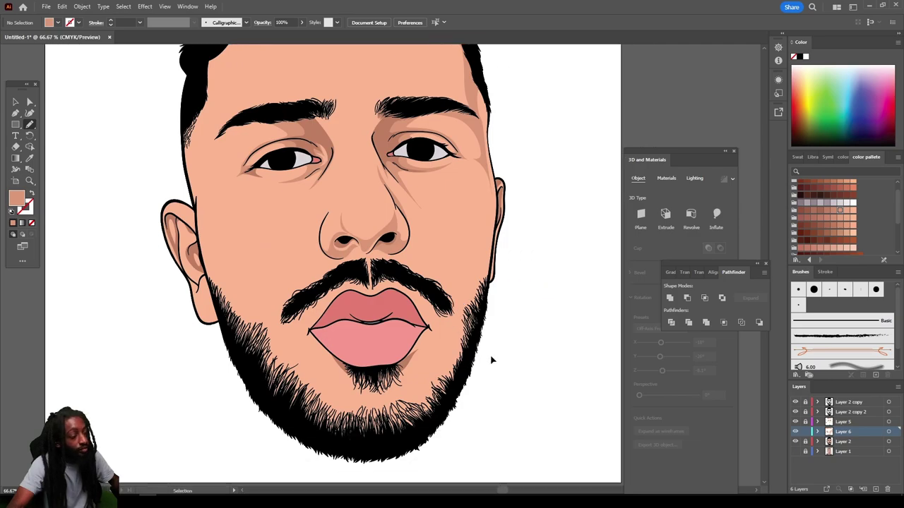
pyautogui.scroll(3, 492, 360)
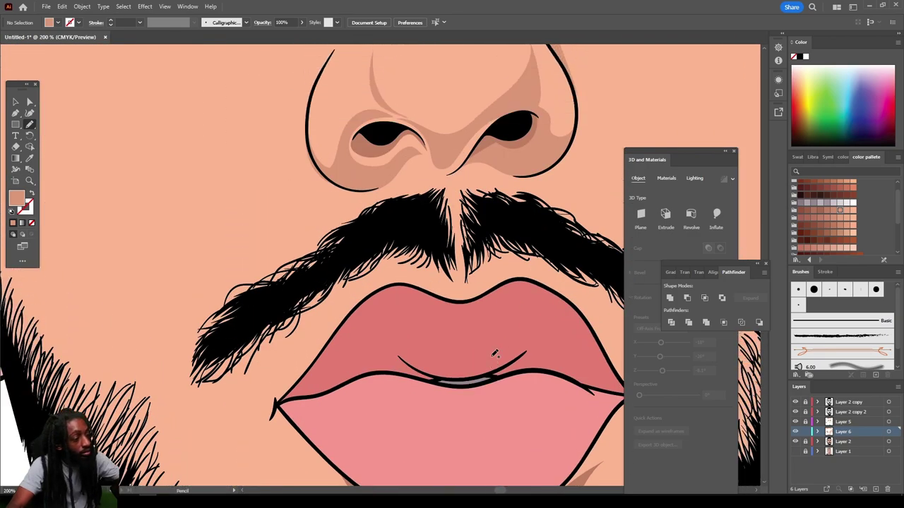
pyautogui.moveTo(442, 225)
pyautogui.mouseDown()
pyautogui.moveTo(449, 189)
pyautogui.moveTo(412, 202)
pyautogui.mouseUp()
pyautogui.moveTo(367, 221)
pyautogui.mouseDown()
pyautogui.moveTo(246, 285)
pyautogui.moveTo(217, 311)
pyautogui.moveTo(189, 357)
pyautogui.moveTo(203, 357)
pyautogui.moveTo(192, 414)
pyautogui.moveTo(231, 381)
pyautogui.mouseUp()
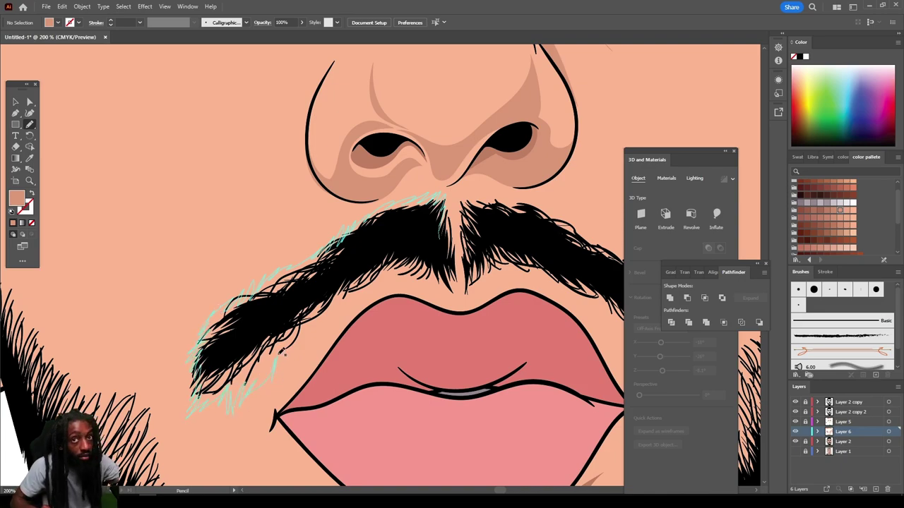
pyautogui.moveTo(281, 351); pyautogui.dragTo(289, 367)
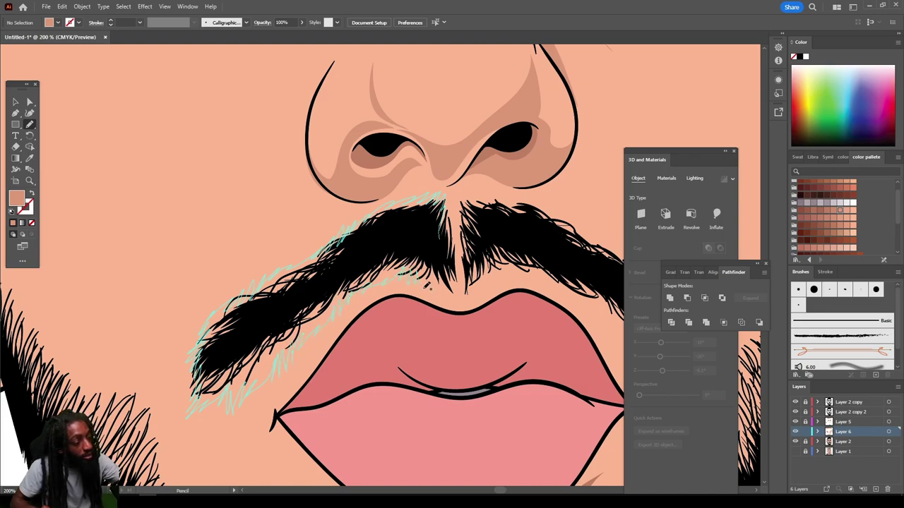
pyautogui.moveTo(449, 284); pyautogui.dragTo(439, 221)
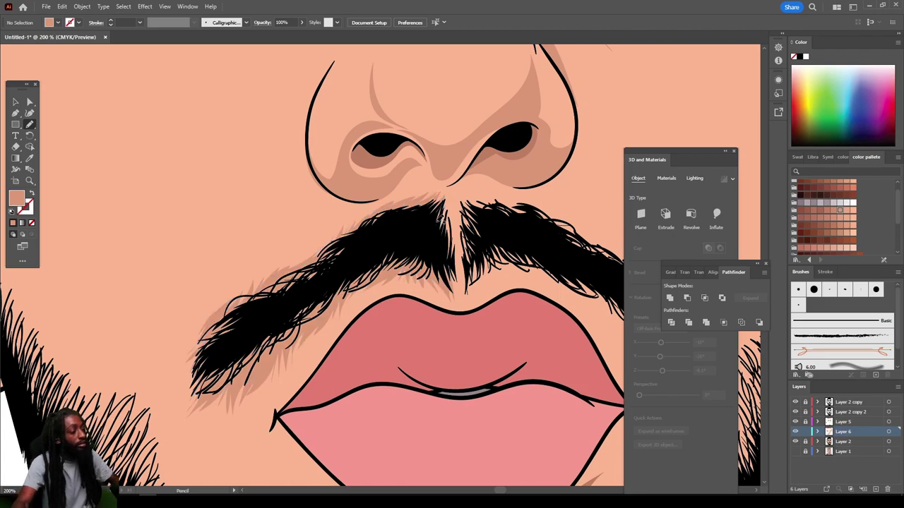
pyautogui.scroll(-4, 534, 354)
pyautogui.scroll(4, 495, 336)
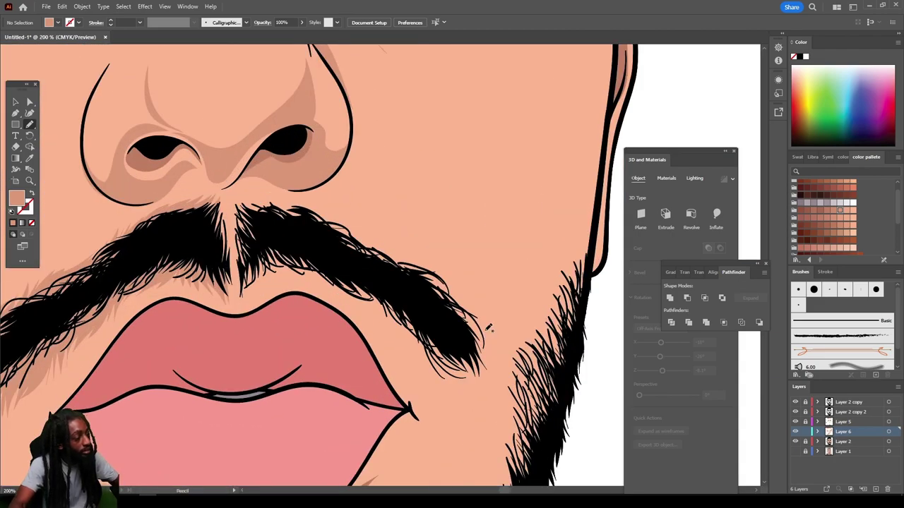
# Step: Draw a jagged, hair-edged lighter shadow around the right-hand half of the moustache, extending below its outer tip and along its lower edge
pyautogui.moveTo(465, 336); pyautogui.dragTo(477, 367)
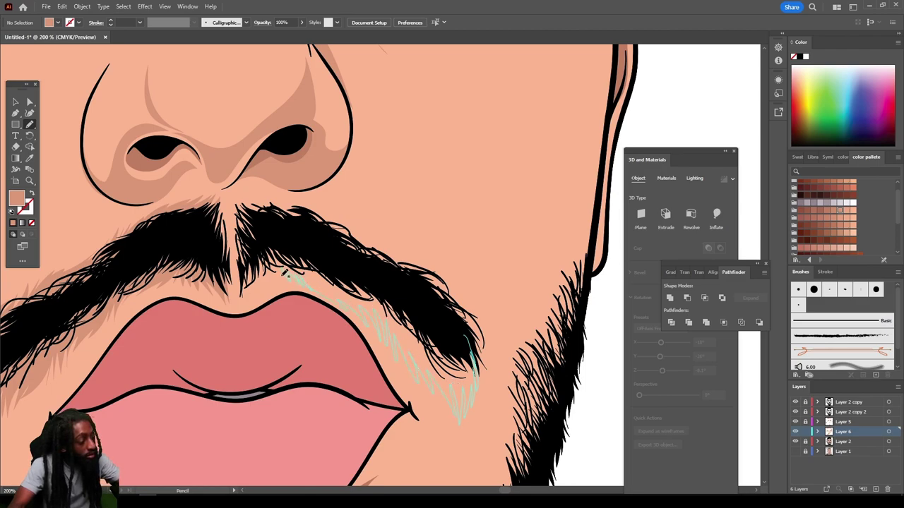
pyautogui.moveTo(268, 285)
pyautogui.mouseDown()
pyautogui.moveTo(250, 289)
pyautogui.moveTo(240, 246)
pyautogui.moveTo(251, 194)
pyautogui.moveTo(324, 219)
pyautogui.moveTo(439, 281)
pyautogui.mouseUp()
pyautogui.moveTo(484, 339); pyautogui.dragTo(465, 382)
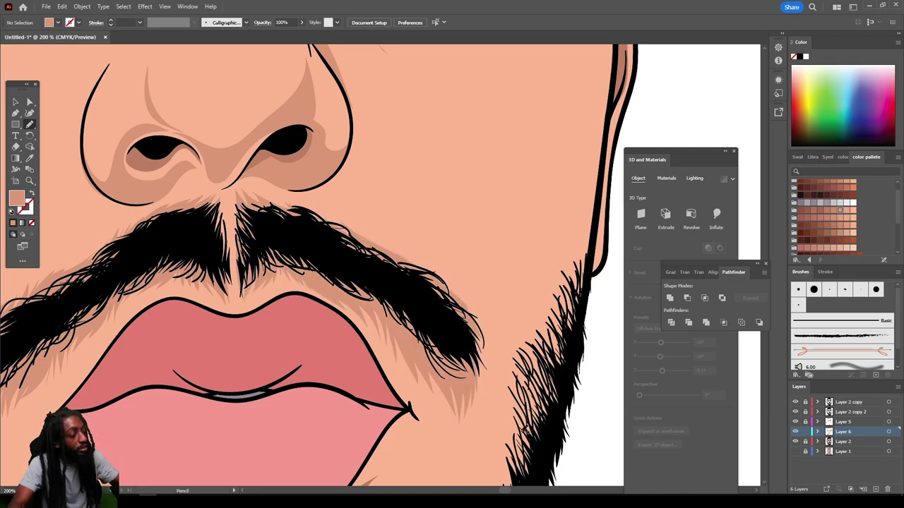
# Step: Draw a jagged lighter shadow around the soul patch and extend it up along both lower edges of the bottom lip
pyautogui.hotkey('ctrl', '-')
pyautogui.hotkey('ctrl', '-')
pyautogui.hotkey('ctrl', '-')
pyautogui.hotkey('ctrl', '-')
pyautogui.scroll(-2, 462, 415)
pyautogui.hotkey('ctrl', '+')
pyautogui.hotkey('ctrl', '+')
pyautogui.hotkey('ctrl', '+')
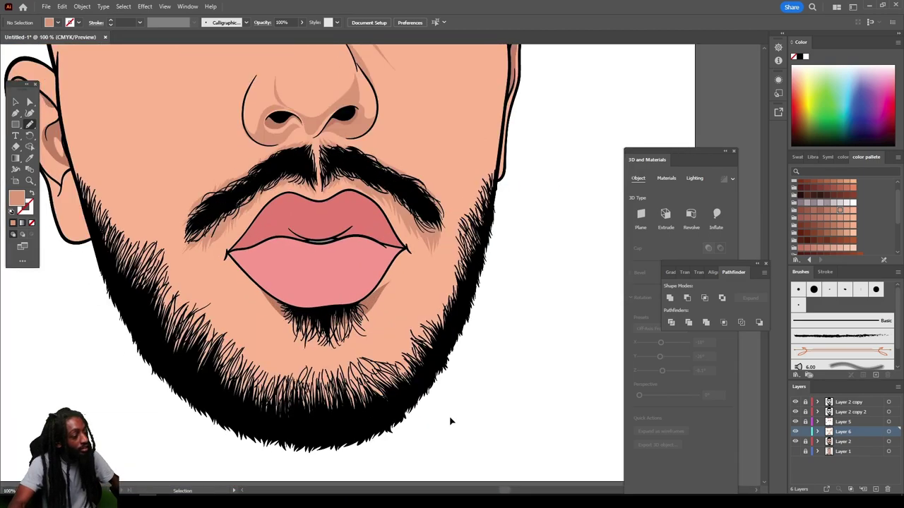
pyautogui.scroll(-1, 453, 416)
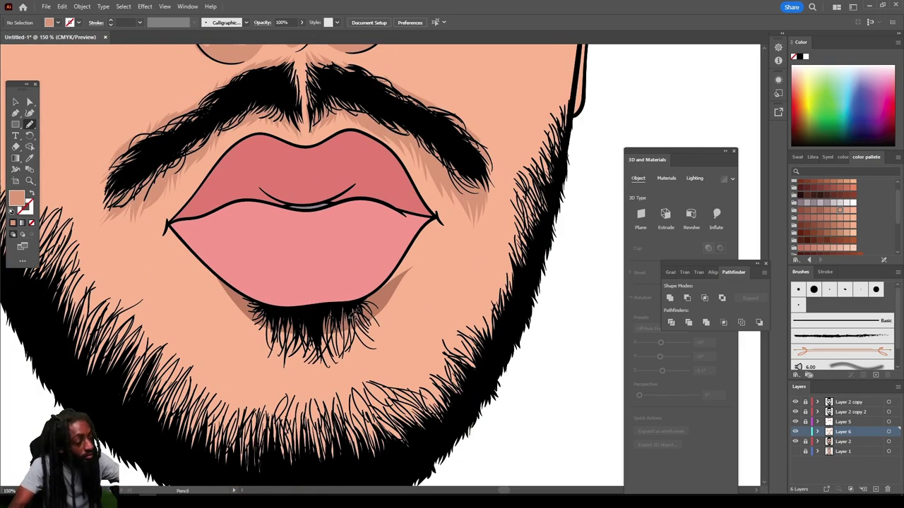
pyautogui.moveTo(382, 295); pyautogui.dragTo(385, 323)
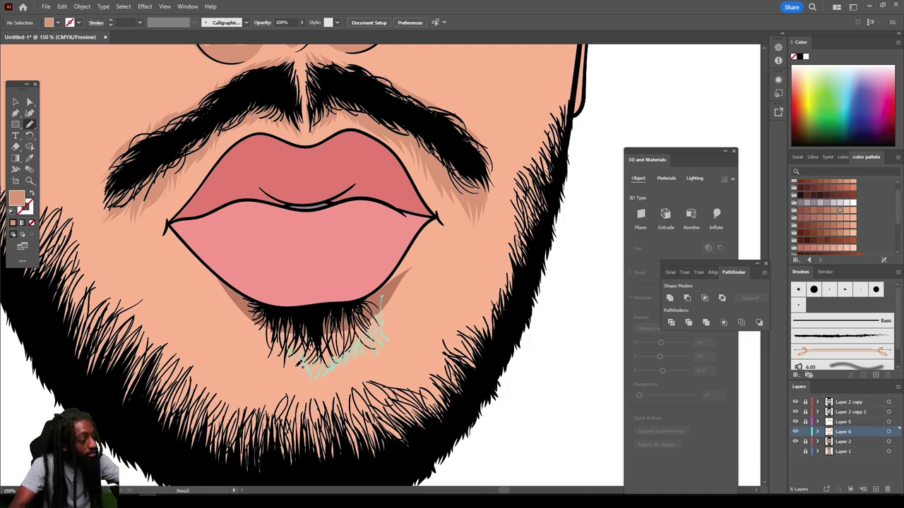
pyautogui.moveTo(297, 363); pyautogui.dragTo(258, 326)
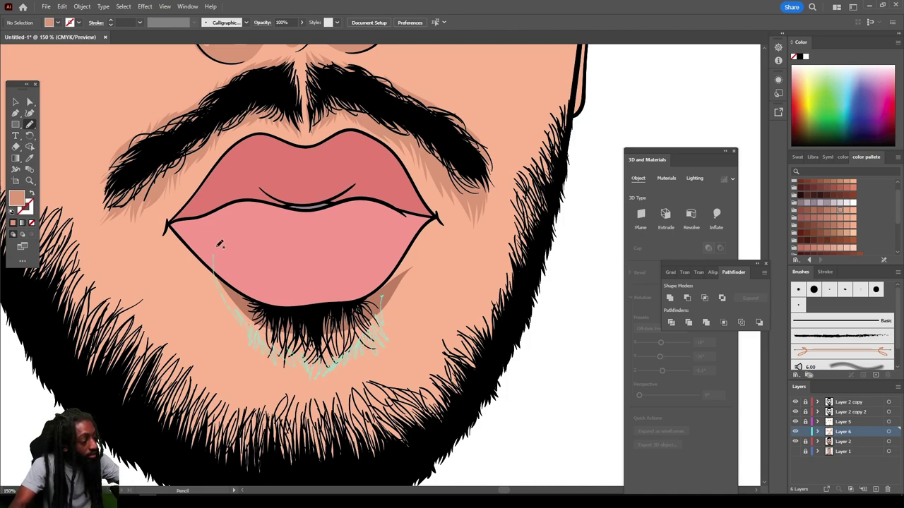
pyautogui.moveTo(219, 244); pyautogui.dragTo(220, 245)
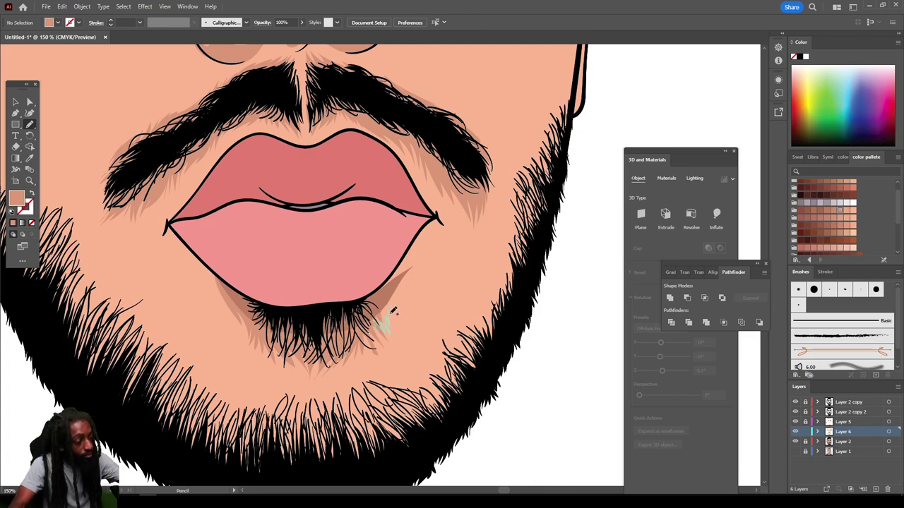
pyautogui.moveTo(425, 254); pyautogui.dragTo(426, 253)
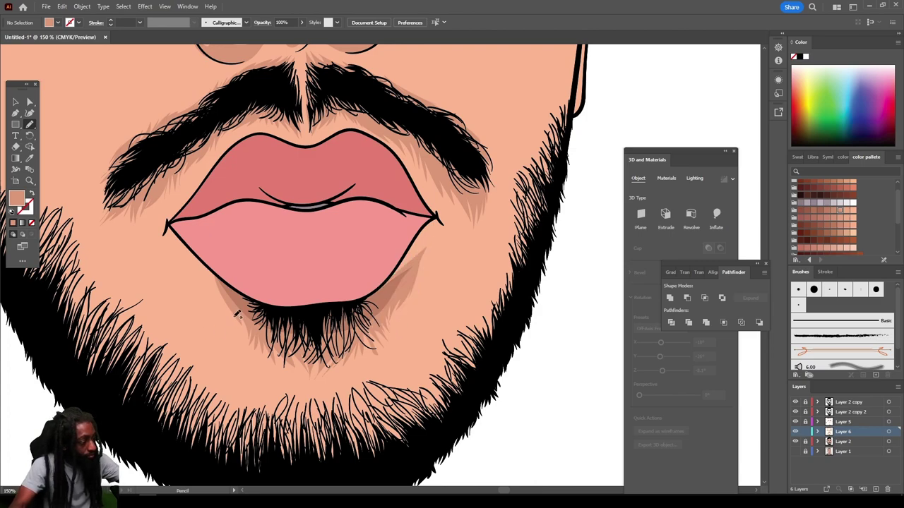
pyautogui.moveTo(237, 313)
pyautogui.mouseDown()
pyautogui.moveTo(181, 235)
pyautogui.moveTo(203, 245)
pyautogui.mouseUp()
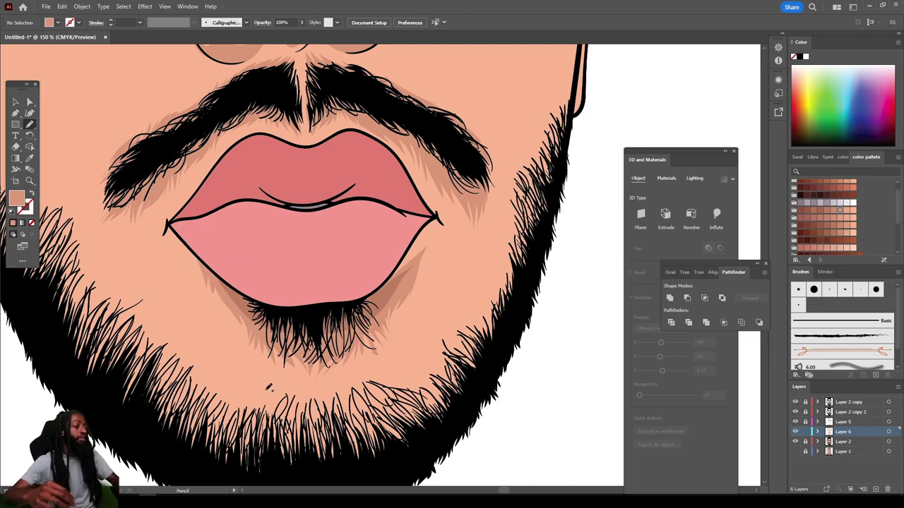
# Step: Draw a hair-edged lighter shadow along the beard's inner edge from the chin up towards the left-hand cheek
pyautogui.hotkey('ctrl', '-')
pyautogui.hotkey('ctrl', '-')
pyautogui.hotkey('ctrl', '-')
pyautogui.hotkey('ctrl', '-')
pyautogui.hotkey('ctrl', '+')
pyautogui.hotkey('ctrl', '+')
pyautogui.hotkey('ctrl', '+')
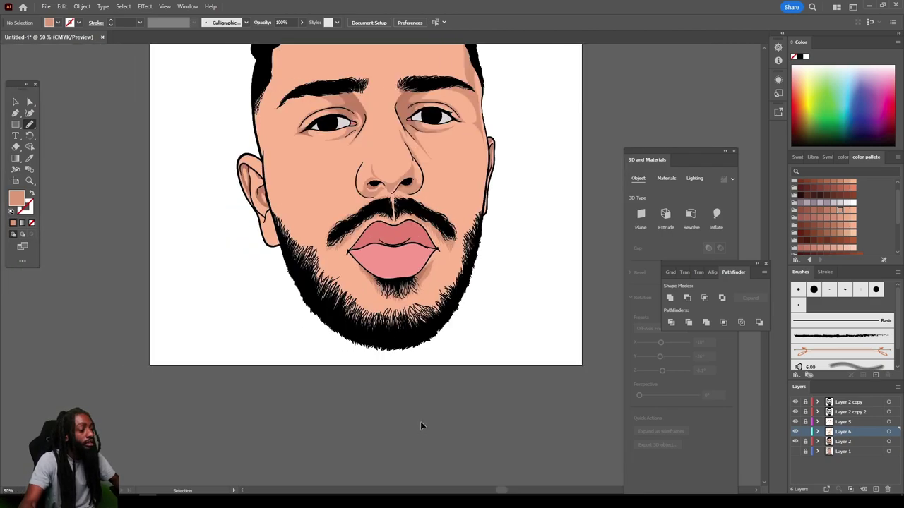
pyautogui.hotkey('ctrl', '+')
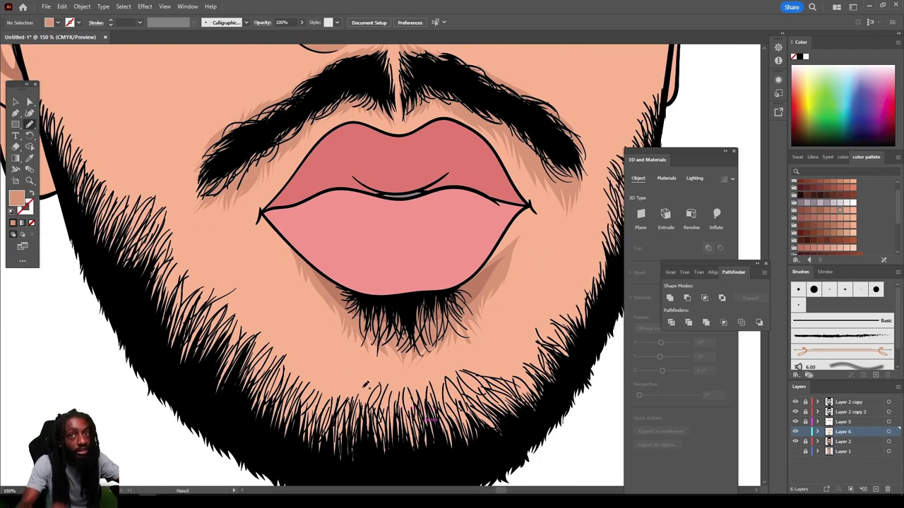
pyautogui.moveTo(302, 444)
pyautogui.mouseDown()
pyautogui.moveTo(331, 463)
pyautogui.moveTo(388, 461)
pyautogui.moveTo(357, 431)
pyautogui.moveTo(350, 372)
pyautogui.moveTo(323, 398)
pyautogui.moveTo(330, 377)
pyautogui.moveTo(318, 393)
pyautogui.moveTo(318, 367)
pyautogui.moveTo(303, 385)
pyautogui.mouseUp()
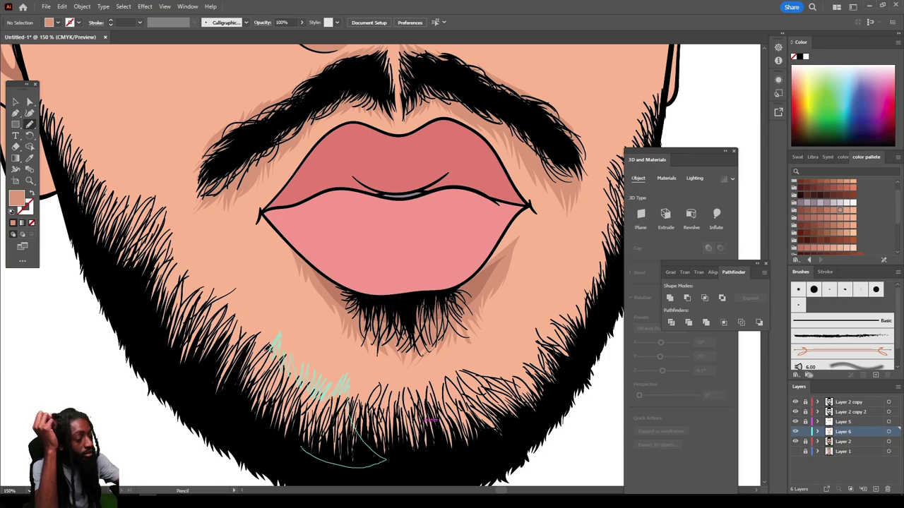
pyautogui.moveTo(268, 348); pyautogui.dragTo(268, 317)
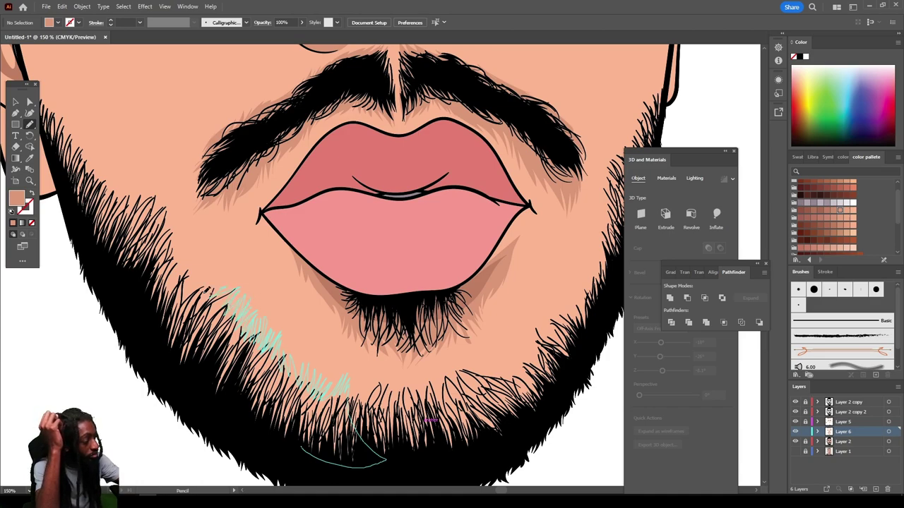
pyautogui.moveTo(207, 290)
pyautogui.mouseDown()
pyautogui.moveTo(193, 261)
pyautogui.moveTo(187, 275)
pyautogui.moveTo(185, 257)
pyautogui.moveTo(175, 264)
pyautogui.moveTo(160, 320)
pyautogui.moveTo(210, 396)
pyautogui.moveTo(271, 428)
pyautogui.mouseUp()
# Step: Draw a hair-edged lighter shadow along the beard's inner edge from the chin up the right-hand jaw
pyautogui.hotkey('ctrl', '-')
pyautogui.hotkey('ctrl', '-')
pyautogui.hotkey('ctrl', '-')
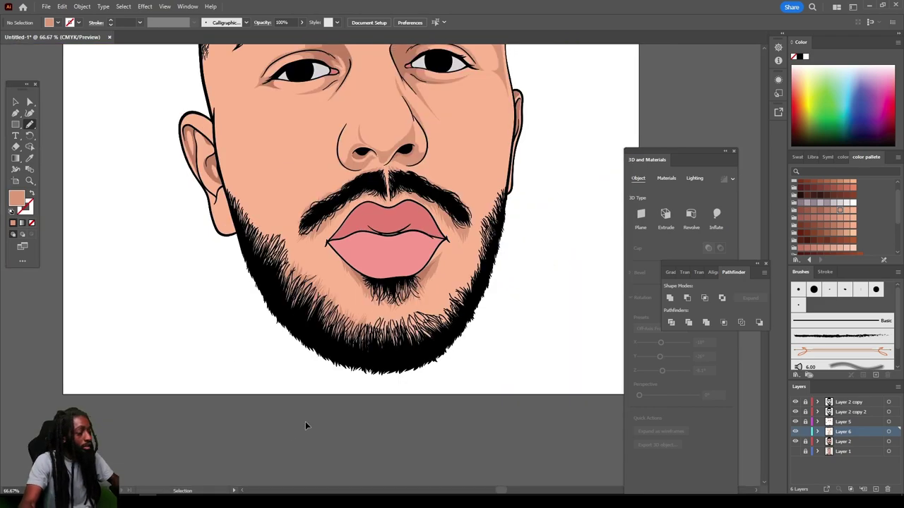
pyautogui.hotkey('ctrl', '=')
pyautogui.hotkey('ctrl', '=')
pyautogui.moveTo(190, 372)
pyautogui.mouseDown()
pyautogui.moveTo(216, 344)
pyautogui.moveTo(298, 341)
pyautogui.mouseUp()
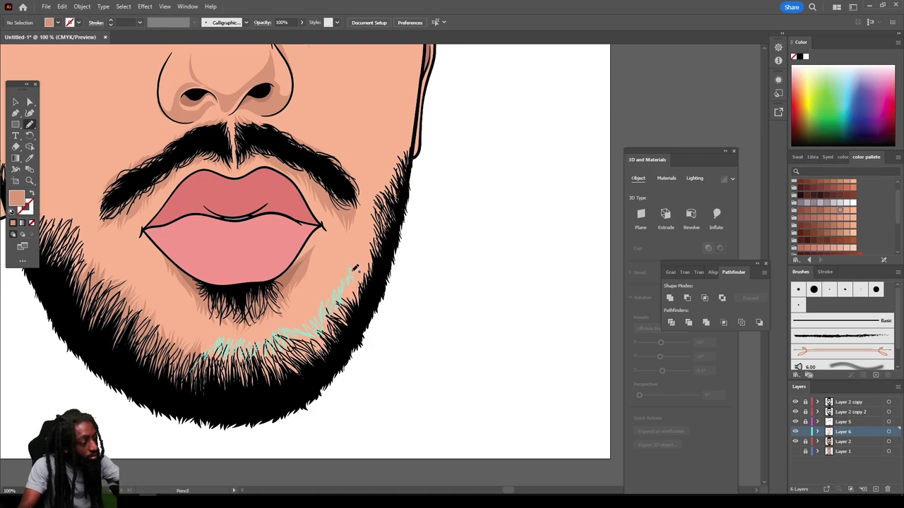
# Step: Draw a jagged skin-tone shadow shape with the Pencil tool along the upper edge of the chin beard
pyautogui.moveTo(367, 247)
pyautogui.mouseDown()
pyautogui.moveTo(360, 310)
pyautogui.moveTo(295, 376)
pyautogui.moveTo(211, 393)
pyautogui.moveTo(162, 369)
pyautogui.mouseUp()
pyautogui.hotkey('ctrl', '-')
pyautogui.hotkey('ctrl', '-')
pyautogui.hscroll(-2, 283, 427)
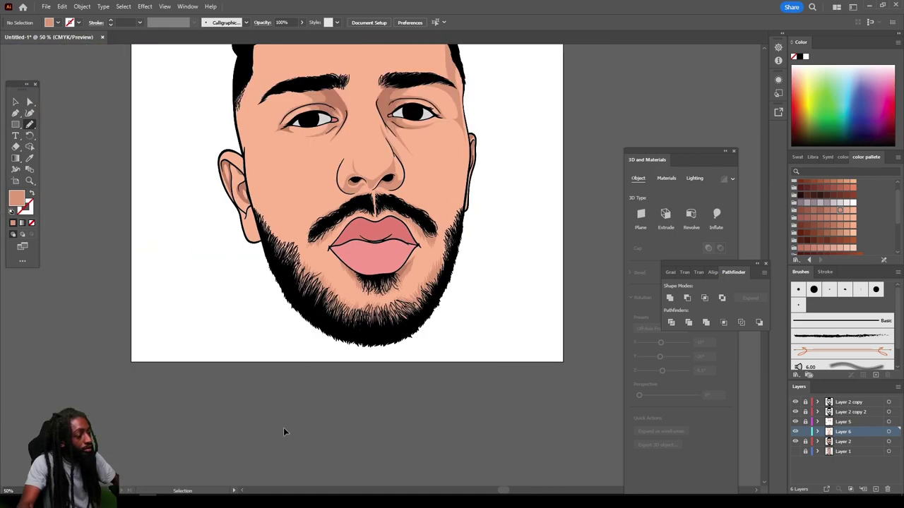
# Step: Draw a jagged shadow shape along the beard's inner edge on the left cheek, following the hair strands up toward the sideburn
pyautogui.scroll(2, 283, 424)
pyautogui.hotkey('ctrl', '+')
pyautogui.hotkey('ctrl', '+')
pyautogui.hscroll(-1, 283, 427)
pyautogui.hotkey('ctrl', '+')
pyautogui.scroll(-1, 283, 427)
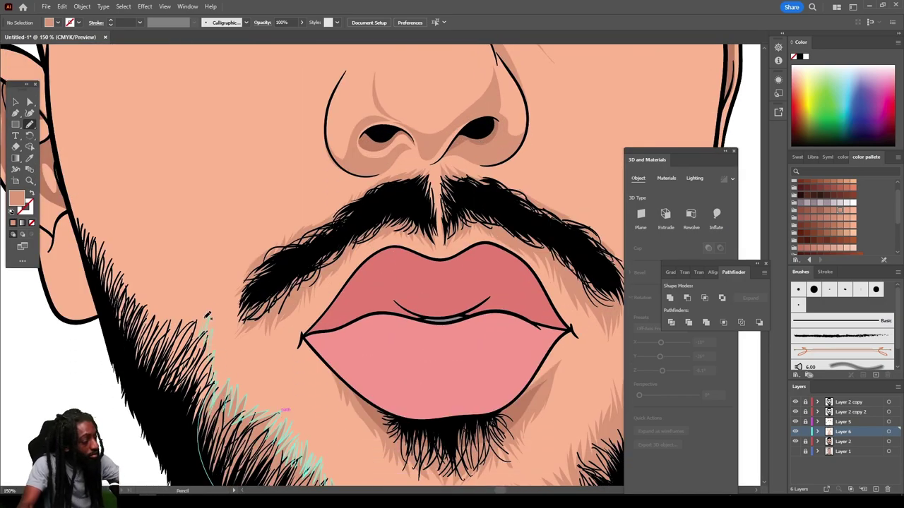
pyautogui.moveTo(208, 316); pyautogui.dragTo(180, 316)
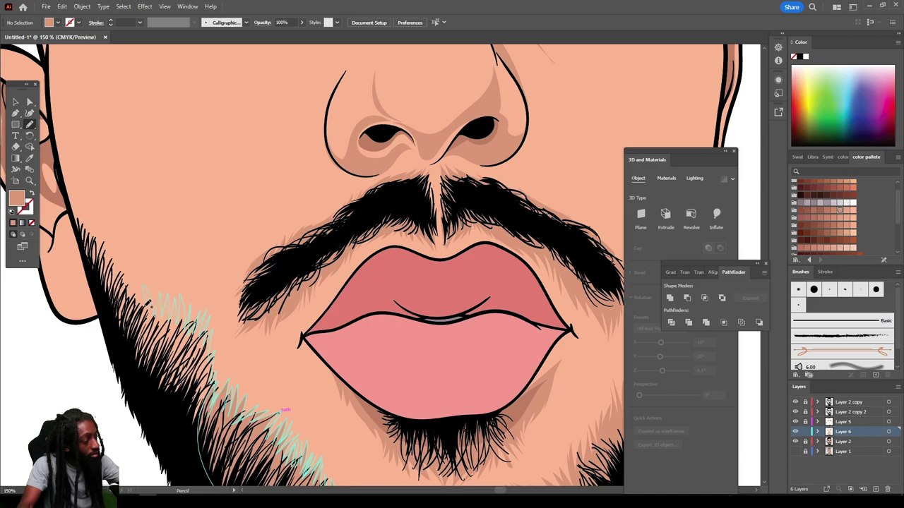
pyautogui.moveTo(113, 274)
pyautogui.mouseDown()
pyautogui.moveTo(80, 228)
pyautogui.moveTo(176, 432)
pyautogui.mouseUp()
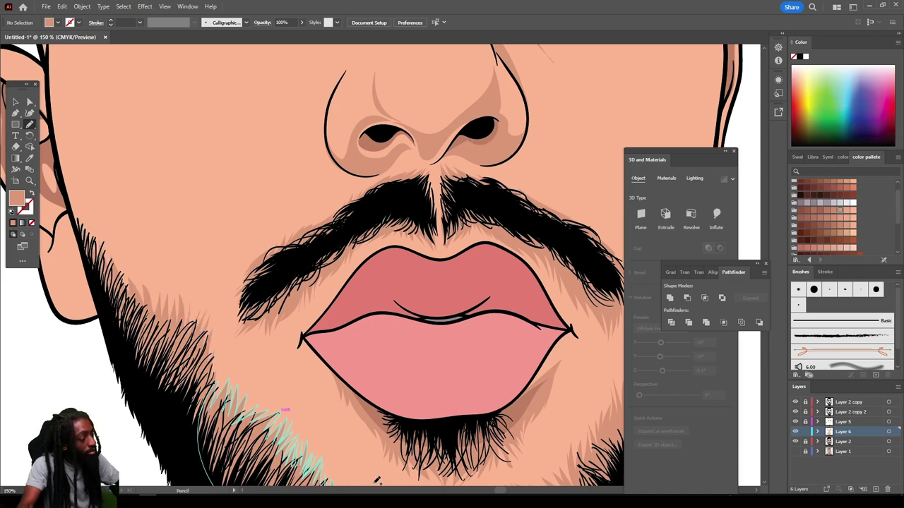
# Step: Draw a jagged shadow shape along the beard's inner edge on the right cheek
pyautogui.hotkey('ctrl', '-')
pyautogui.hotkey('ctrl', '-')
pyautogui.hotkey('ctrl', '+')
pyautogui.hotkey('ctrl', '+')
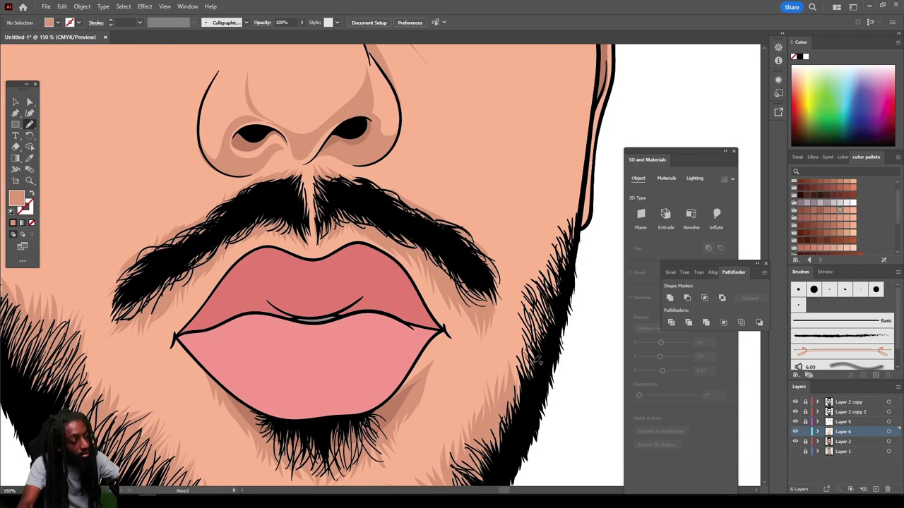
pyautogui.moveTo(520, 360)
pyautogui.mouseDown()
pyautogui.moveTo(528, 288)
pyautogui.moveTo(576, 206)
pyautogui.moveTo(563, 306)
pyautogui.moveTo(526, 406)
pyautogui.mouseUp()
pyautogui.scroll(-4, 502, 446)
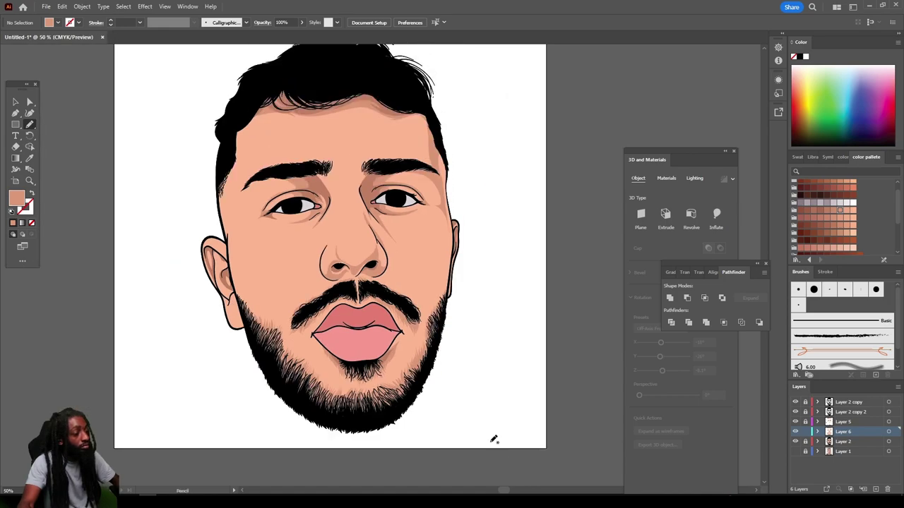
pyautogui.scroll(1, 469, 438)
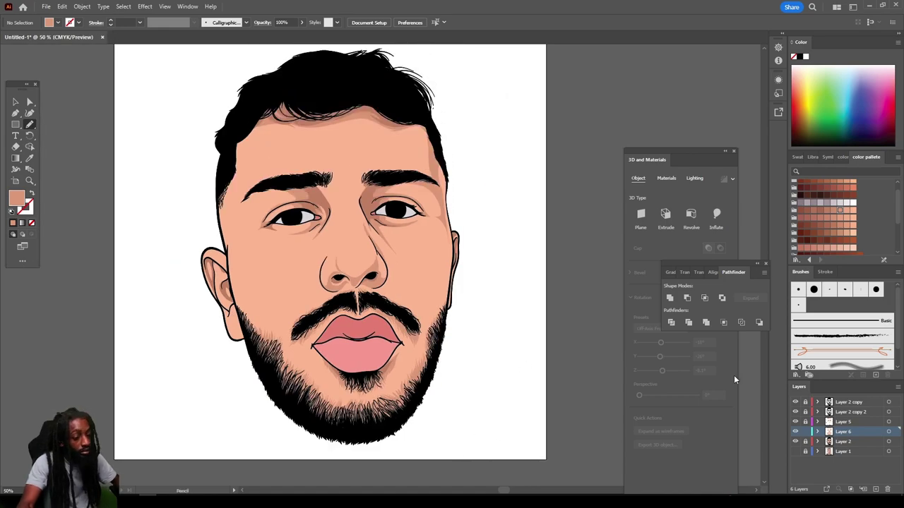
# Step: Add a new layer directly above Layer 2 and set the fill to the next lighter skin-tone swatch
pyautogui.click(847, 442)
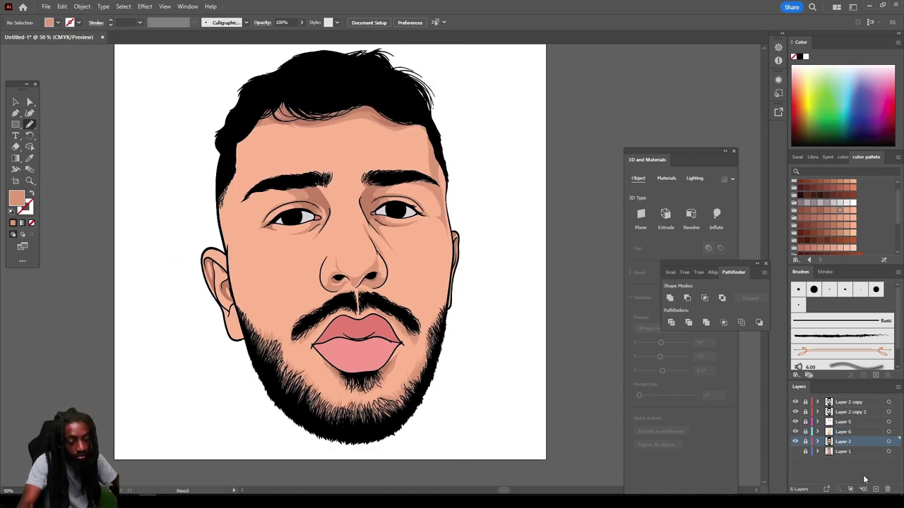
pyautogui.click(876, 489)
pyautogui.click(847, 210)
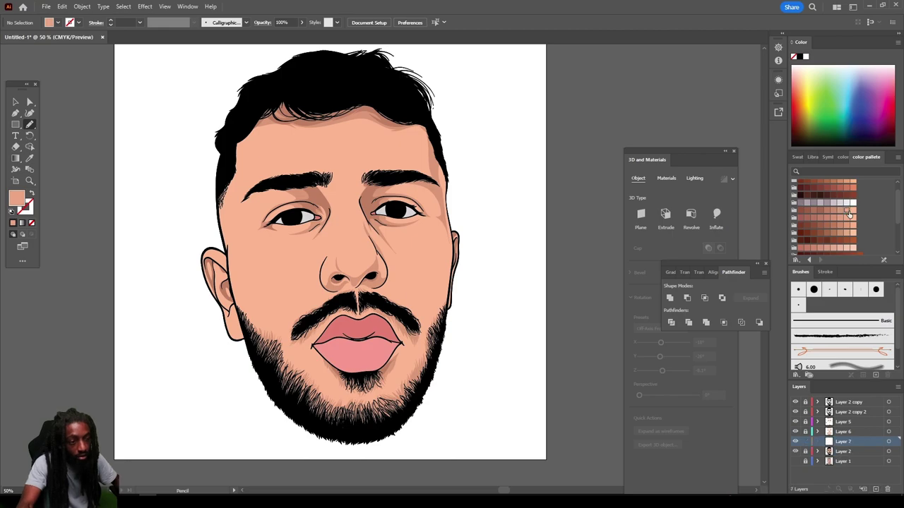
# Step: Try drawing a lighter midtone shadow down the left side of the nose bridge and across the nose tip
pyautogui.hotkey('ctrl', '-')
pyautogui.hotkey('ctrl', '+')
pyautogui.hotkey('ctrl', '+')
pyautogui.hotkey('ctrl', '+')
pyautogui.hotkey('ctrl', '+')
pyautogui.hotkey('ctrl', '+')
pyautogui.hotkey('ctrl', '+')
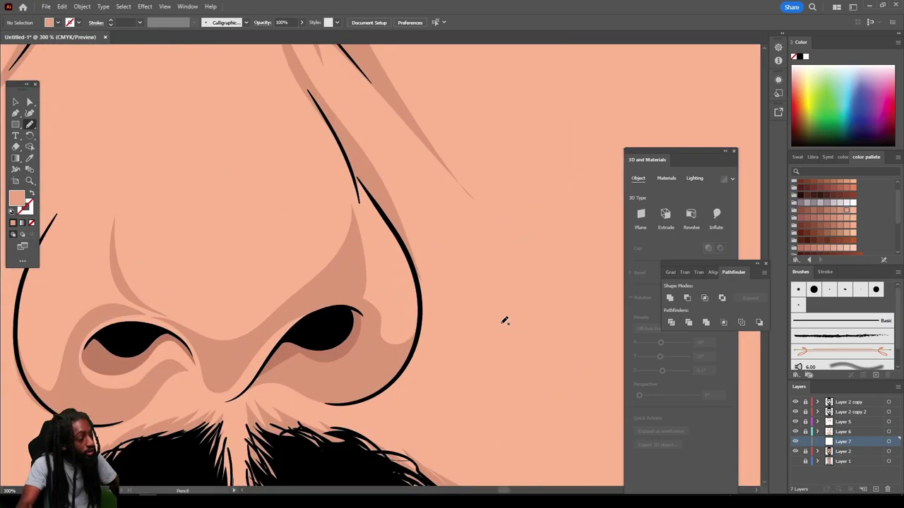
pyautogui.scroll(3, 502, 321)
pyautogui.hscroll(-2, 497, 326)
pyautogui.hotkey('ctrl', '-')
pyautogui.hscroll(-3, 496, 327)
pyautogui.scroll(4, 497, 326)
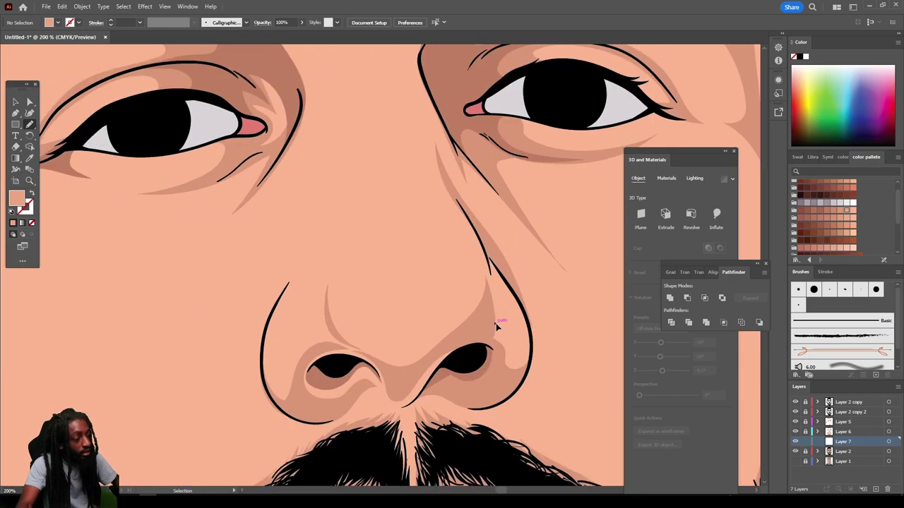
pyautogui.moveTo(455, 393)
pyautogui.mouseDown()
pyautogui.moveTo(482, 356)
pyautogui.moveTo(485, 329)
pyautogui.moveTo(455, 366)
pyautogui.moveTo(413, 384)
pyautogui.moveTo(377, 387)
pyautogui.moveTo(346, 372)
pyautogui.moveTo(376, 280)
pyautogui.moveTo(337, 114)
pyautogui.moveTo(342, 203)
pyautogui.mouseUp()
pyautogui.moveTo(354, 245)
pyautogui.mouseDown()
pyautogui.moveTo(329, 364)
pyautogui.moveTo(337, 384)
pyautogui.moveTo(359, 406)
pyautogui.moveTo(433, 416)
pyautogui.mouseUp()
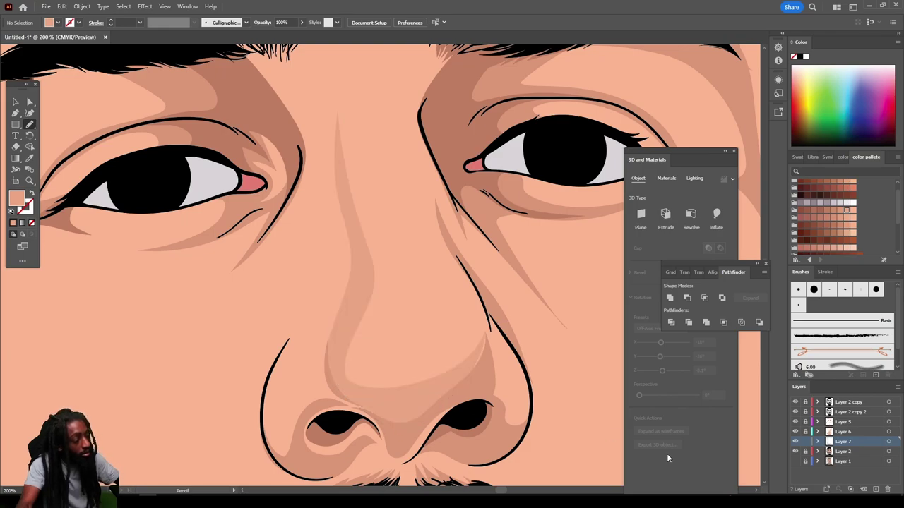
pyautogui.hotkey('ctrl', '-')
pyautogui.hotkey('ctrl', '-')
pyautogui.hotkey('ctrl', '-')
pyautogui.hotkey('ctrl', '+')
pyautogui.hotkey('ctrl', '+')
pyautogui.hotkey('ctrl', '+')
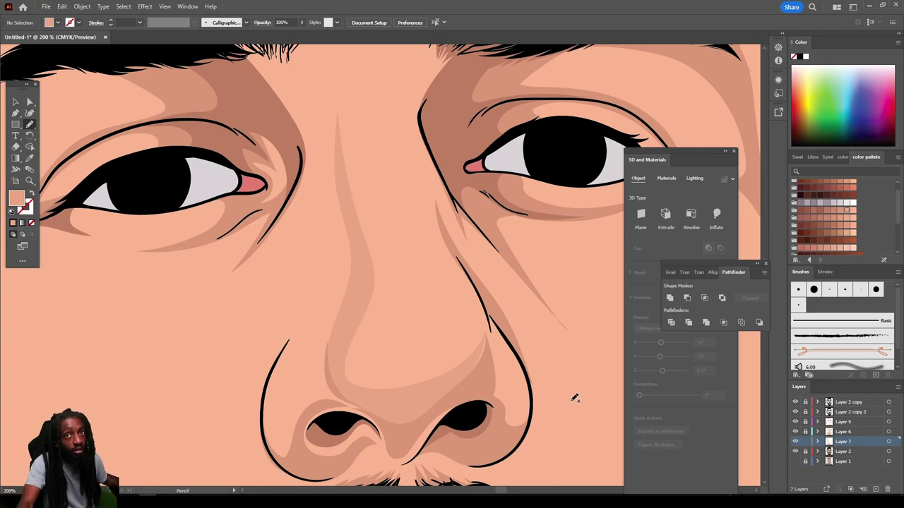
pyautogui.hotkey('ctrl', 'z')
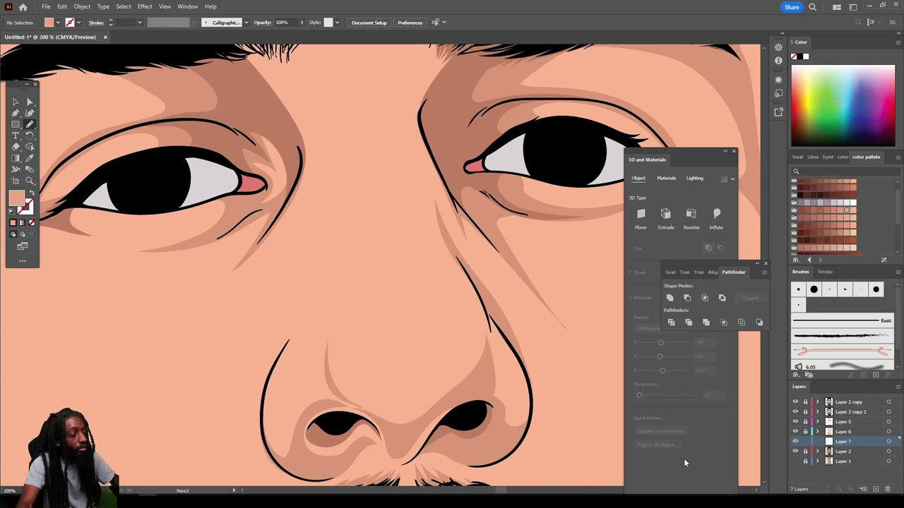
# Step: Draw a midtone shadow shape around the right mouth corner, extending from the mustache down to the chin beard
pyautogui.hotkey('ctrl', '-')
pyautogui.hotkey('ctrl', '-')
pyautogui.hotkey('ctrl', '-')
pyautogui.hscroll(2, 584, 416)
pyautogui.scroll(-4, 575, 399)
pyautogui.hotkey('ctrl', '+')
pyautogui.hscroll(2, 566, 392)
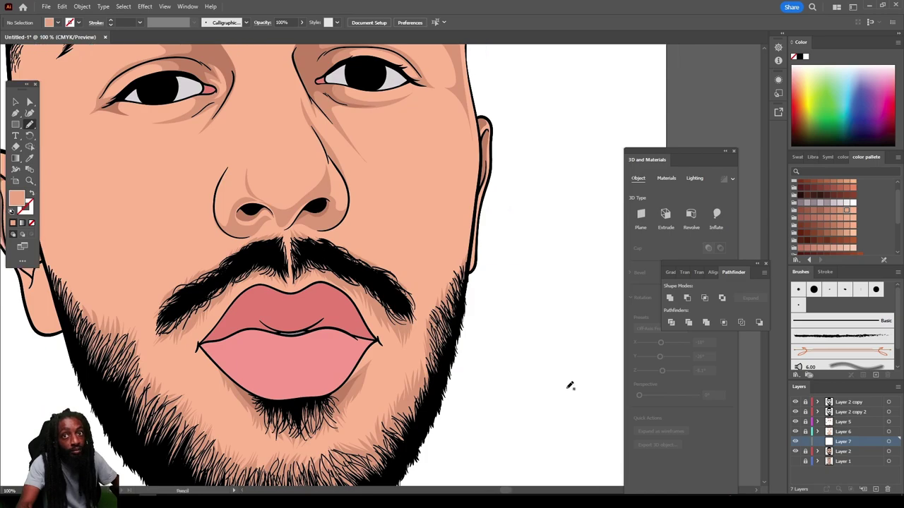
pyautogui.scroll(-2, 569, 385)
pyautogui.moveTo(376, 351)
pyautogui.mouseDown()
pyautogui.moveTo(321, 353)
pyautogui.moveTo(323, 338)
pyautogui.moveTo(392, 263)
pyautogui.mouseUp()
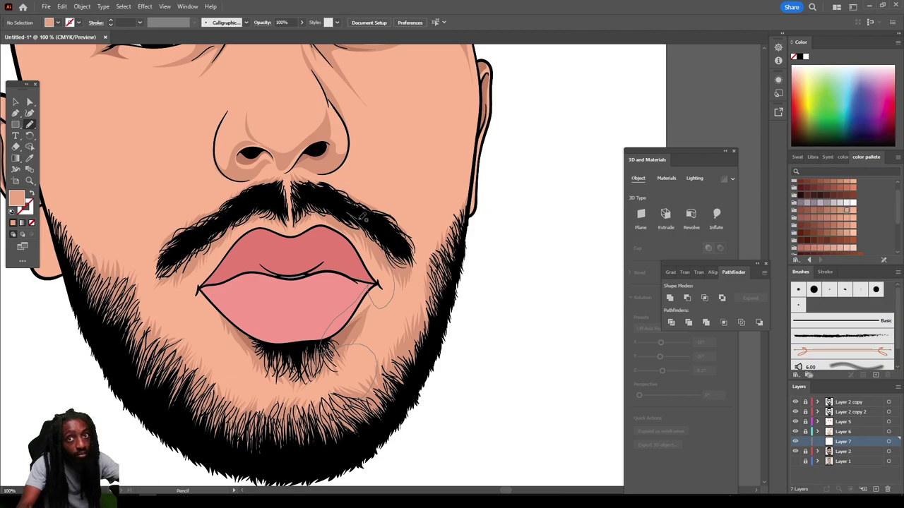
pyautogui.moveTo(382, 228)
pyautogui.mouseDown()
pyautogui.moveTo(416, 279)
pyautogui.moveTo(417, 321)
pyautogui.mouseUp()
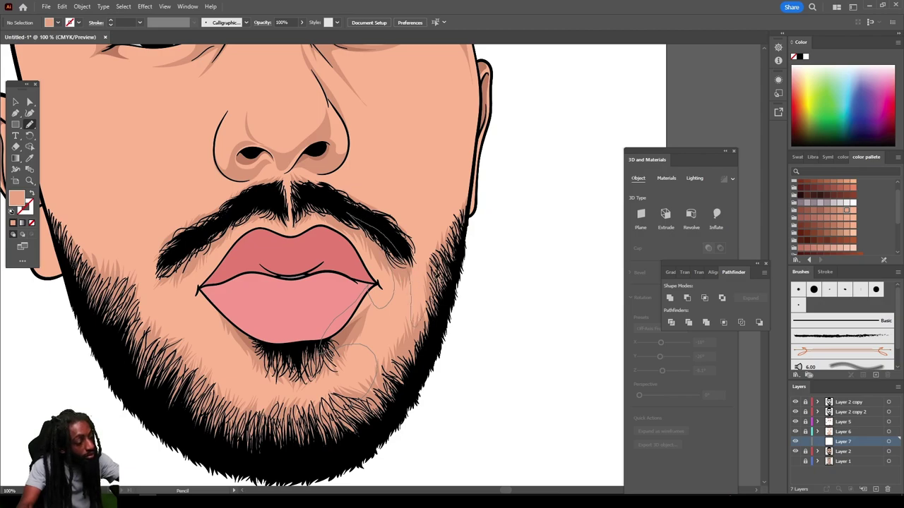
pyautogui.moveTo(415, 365); pyautogui.dragTo(358, 411)
pyautogui.hotkey('ctrl', '-')
pyautogui.hotkey('ctrl', '-')
pyautogui.hotkey('ctrl', '-')
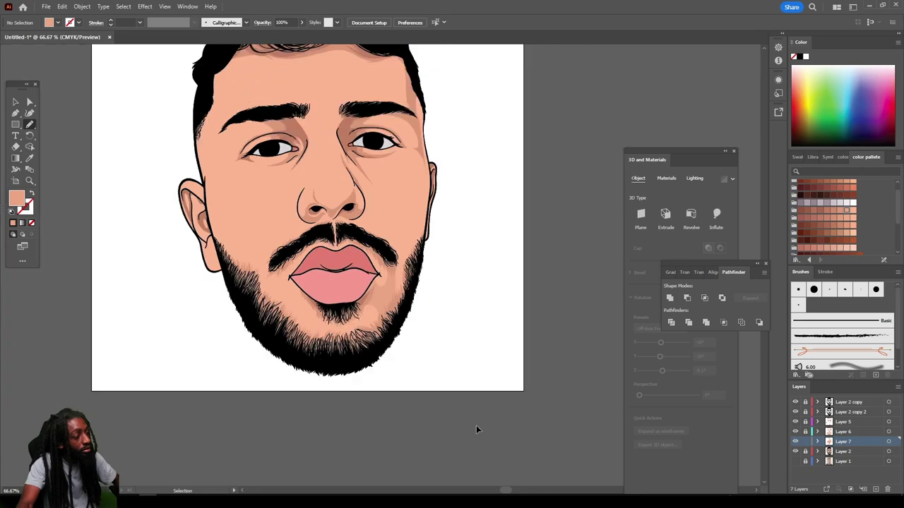
pyautogui.scroll(1, 474, 417)
# Step: Draw a large midtone shadow from the right nostril across the right cheek, up to the temple and down to the mustache
pyautogui.scroll(5, 474, 413)
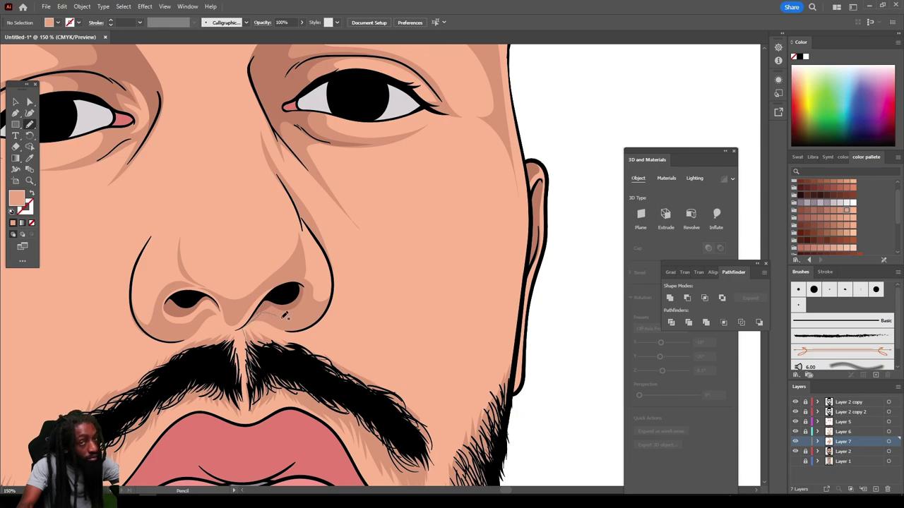
pyautogui.moveTo(296, 319); pyautogui.dragTo(333, 304)
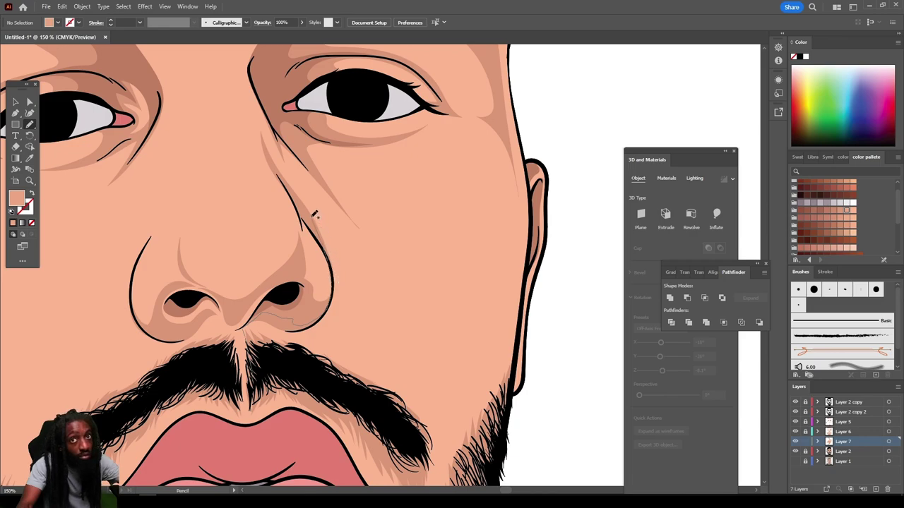
pyautogui.moveTo(320, 228)
pyautogui.mouseDown()
pyautogui.moveTo(425, 383)
pyautogui.moveTo(453, 307)
pyautogui.moveTo(436, 278)
pyautogui.moveTo(365, 219)
pyautogui.mouseUp()
pyautogui.moveTo(413, 243)
pyautogui.mouseDown()
pyautogui.moveTo(437, 253)
pyautogui.moveTo(492, 231)
pyautogui.mouseUp()
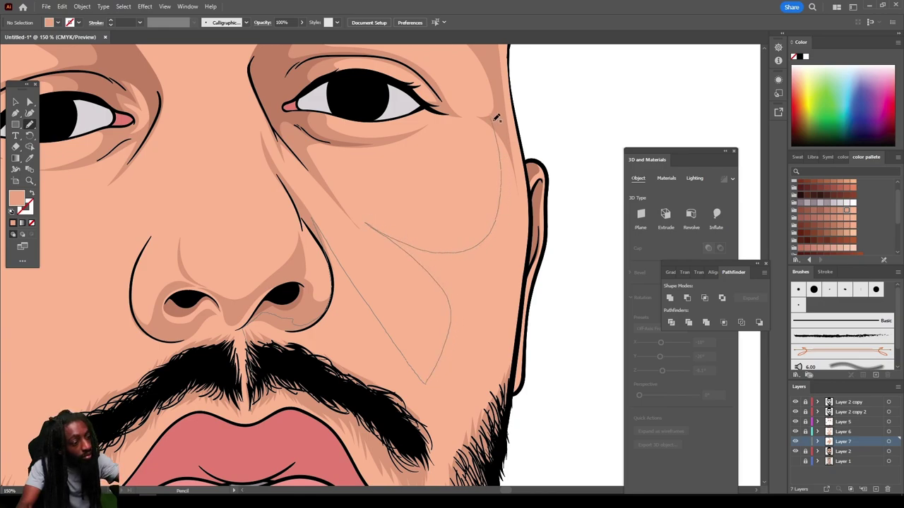
pyautogui.moveTo(494, 120)
pyautogui.mouseDown()
pyautogui.moveTo(513, 157)
pyautogui.moveTo(518, 225)
pyautogui.moveTo(505, 321)
pyautogui.moveTo(458, 473)
pyautogui.moveTo(448, 484)
pyautogui.moveTo(419, 443)
pyautogui.moveTo(362, 393)
pyautogui.moveTo(267, 367)
pyautogui.mouseUp()
pyautogui.scroll(-4, 267, 368)
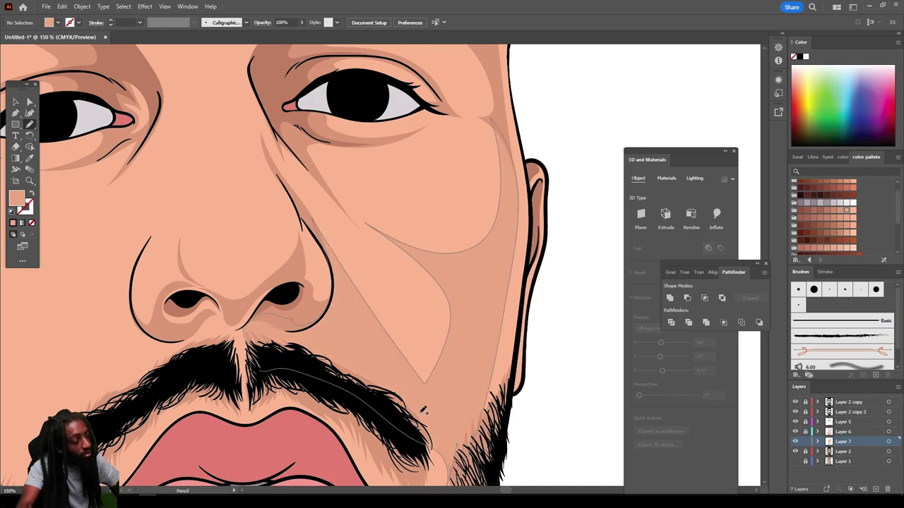
pyautogui.scroll(5, 500, 403)
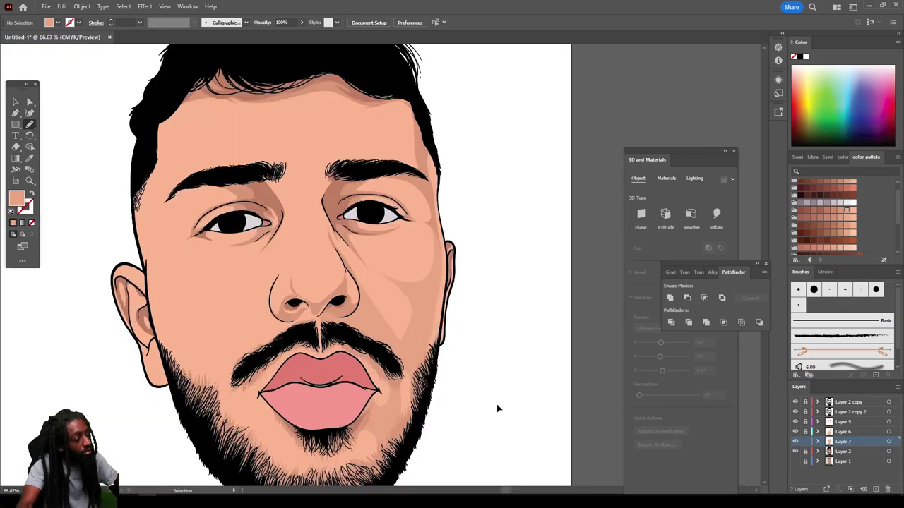
# Step: Draw midtone shadow shapes along the creases between the nose and right cheek and beneath the right eye
pyautogui.scroll(1, 500, 403)
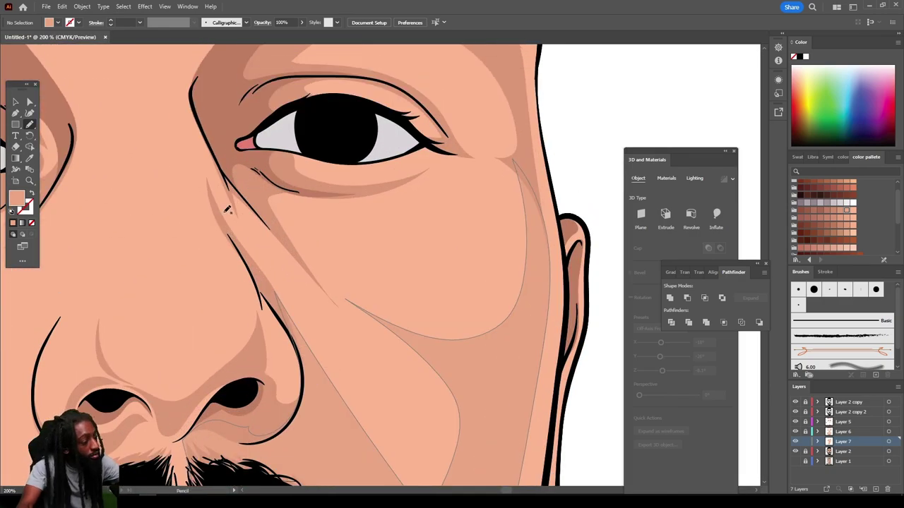
pyautogui.scroll(3, 218, 148)
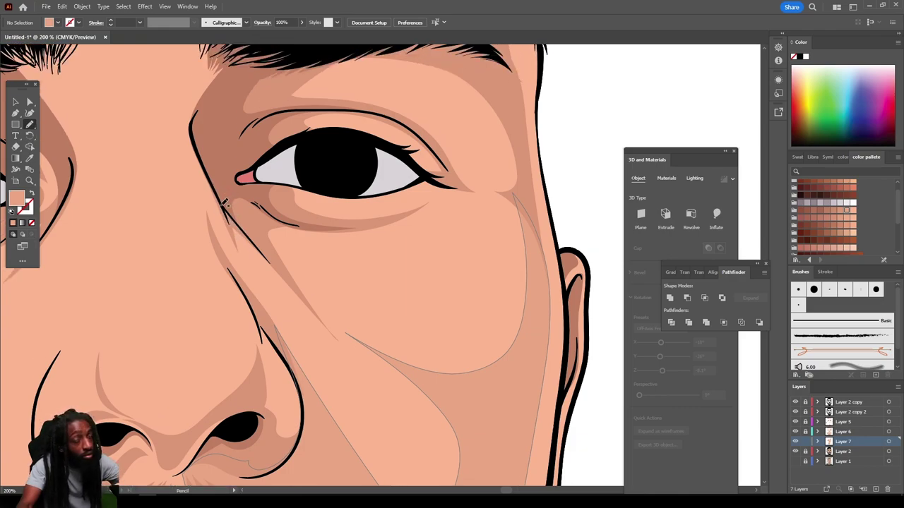
pyautogui.moveTo(317, 390)
pyautogui.mouseDown()
pyautogui.moveTo(277, 311)
pyautogui.moveTo(290, 311)
pyautogui.moveTo(322, 346)
pyautogui.mouseUp()
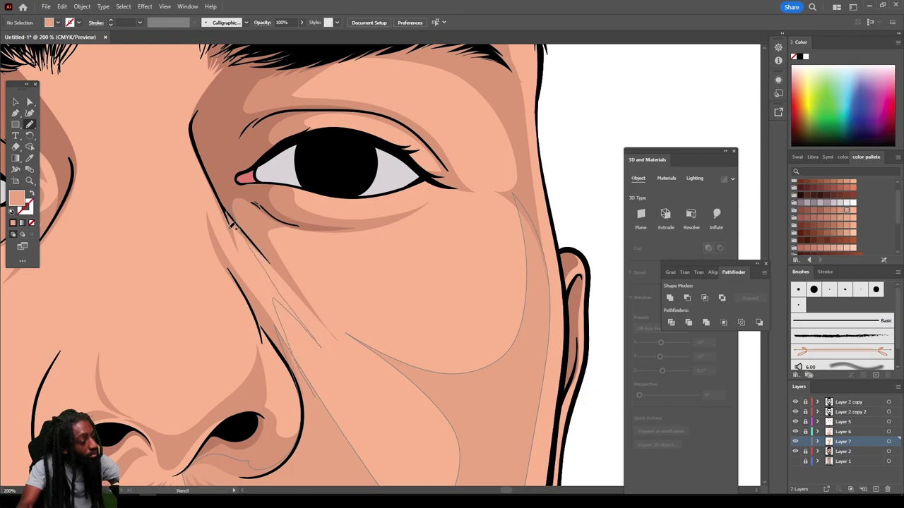
pyautogui.moveTo(233, 226)
pyautogui.mouseDown()
pyautogui.moveTo(259, 302)
pyautogui.moveTo(297, 360)
pyautogui.mouseUp()
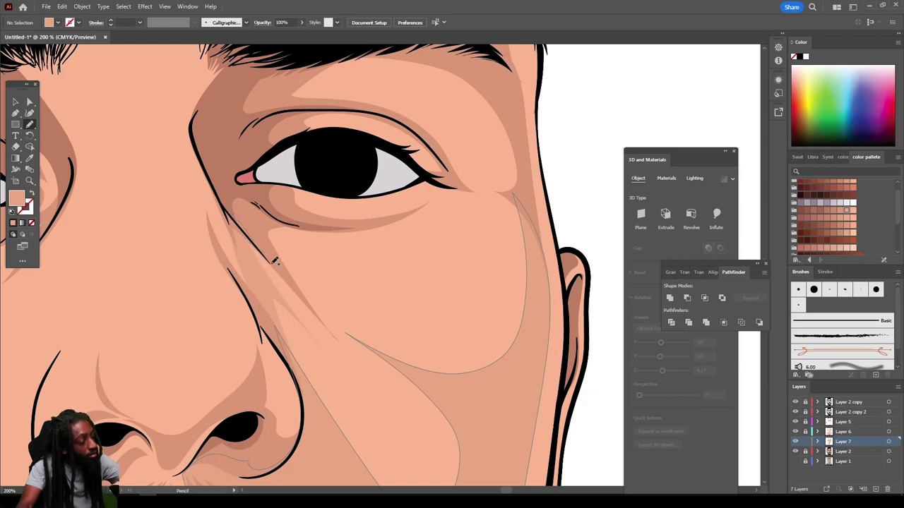
pyautogui.moveTo(343, 334)
pyautogui.mouseDown()
pyautogui.moveTo(432, 399)
pyautogui.moveTo(475, 446)
pyautogui.moveTo(480, 409)
pyautogui.moveTo(526, 352)
pyautogui.moveTo(453, 363)
pyautogui.moveTo(372, 335)
pyautogui.moveTo(326, 296)
pyautogui.moveTo(360, 318)
pyautogui.moveTo(329, 266)
pyautogui.moveTo(280, 228)
pyautogui.moveTo(402, 249)
pyautogui.moveTo(329, 233)
pyautogui.moveTo(240, 174)
pyautogui.mouseUp()
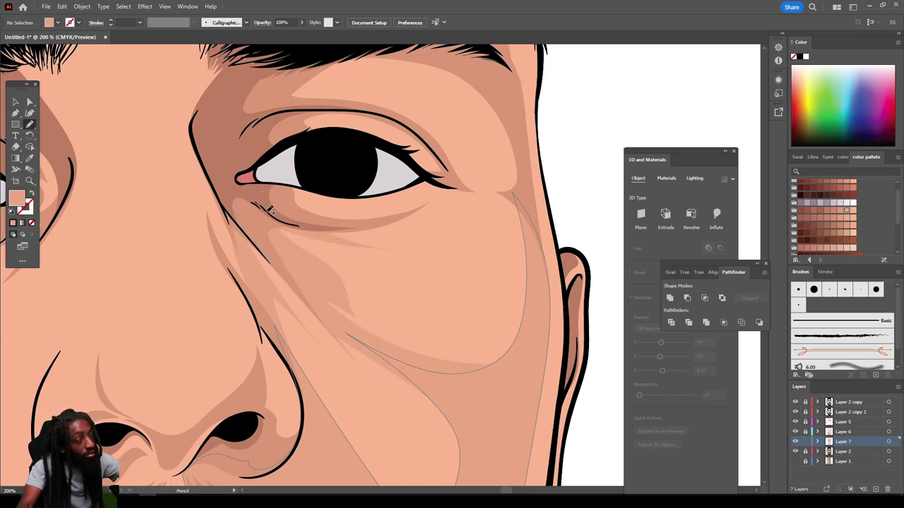
pyautogui.moveTo(272, 212)
pyautogui.mouseDown()
pyautogui.moveTo(376, 229)
pyautogui.moveTo(429, 212)
pyautogui.moveTo(440, 197)
pyautogui.moveTo(439, 186)
pyautogui.moveTo(412, 171)
pyautogui.moveTo(417, 187)
pyautogui.moveTo(398, 205)
pyautogui.moveTo(335, 211)
pyautogui.moveTo(305, 181)
pyautogui.moveTo(265, 163)
pyautogui.mouseUp()
pyautogui.hotkey('ctrl', '-')
pyautogui.hotkey('ctrl', '-')
pyautogui.hotkey('ctrl', '-')
pyautogui.hotkey('ctrl', '-')
pyautogui.hscroll(-3, 517, 407)
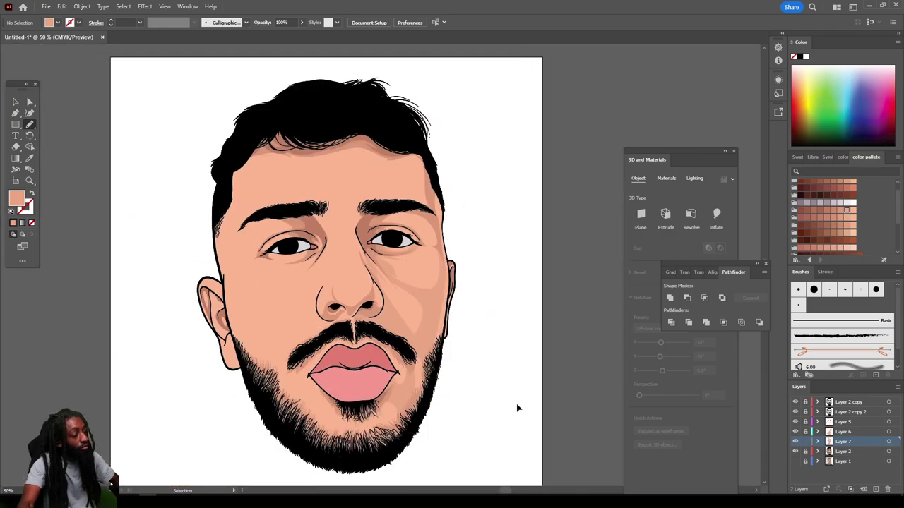
# Step: Draw a midtone shadow around the right eye, covering the upper eyelid, the outer corner and the area below the eyebrow
pyautogui.scroll(2, 517, 406)
pyautogui.hotkey('ctrl', '=')
pyautogui.hotkey('ctrl', '+')
pyautogui.hotkey('ctrl', '+')
pyautogui.hotkey('ctrl', '+')
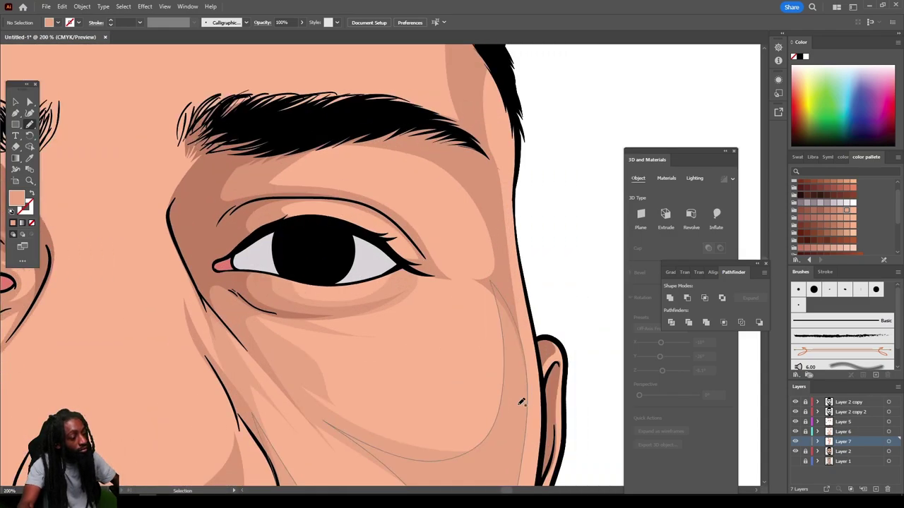
pyautogui.moveTo(266, 224)
pyautogui.mouseDown()
pyautogui.moveTo(351, 234)
pyautogui.moveTo(325, 217)
pyautogui.moveTo(337, 209)
pyautogui.moveTo(370, 213)
pyautogui.moveTo(398, 226)
pyautogui.moveTo(410, 251)
pyautogui.moveTo(381, 256)
pyautogui.moveTo(413, 269)
pyautogui.mouseUp()
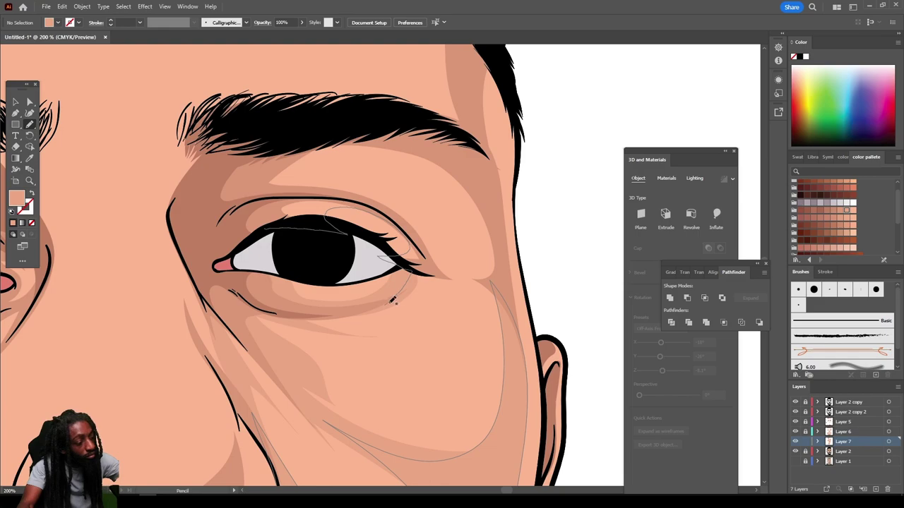
pyautogui.moveTo(434, 291)
pyautogui.mouseDown()
pyautogui.moveTo(498, 348)
pyautogui.moveTo(512, 396)
pyautogui.moveTo(512, 311)
pyautogui.moveTo(494, 220)
pyautogui.moveTo(443, 132)
pyautogui.moveTo(409, 118)
pyautogui.moveTo(453, 171)
pyautogui.moveTo(470, 228)
pyautogui.moveTo(463, 253)
pyautogui.moveTo(417, 213)
pyautogui.moveTo(345, 185)
pyautogui.moveTo(437, 158)
pyautogui.moveTo(393, 132)
pyautogui.moveTo(280, 142)
pyautogui.moveTo(247, 223)
pyautogui.mouseUp()
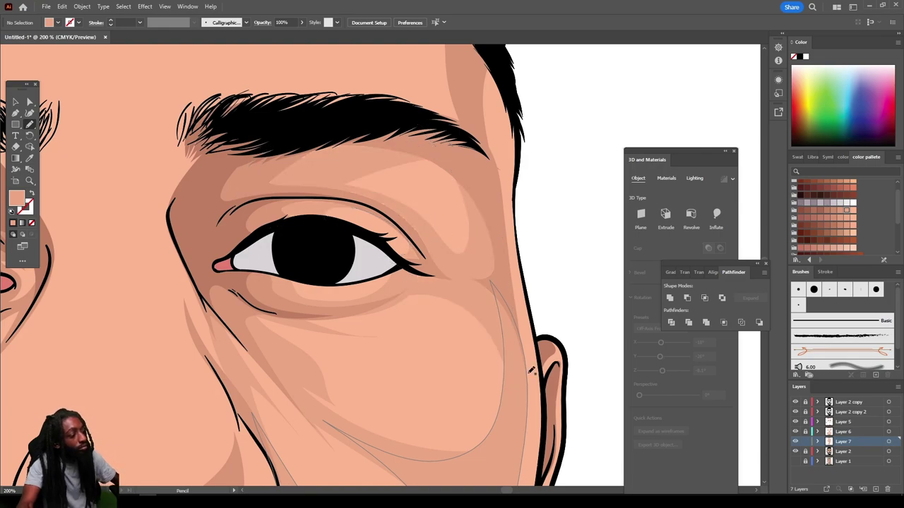
pyautogui.hotkey('ctrl', '-')
pyautogui.hotkey('ctrl', '-')
pyautogui.hotkey('ctrl', '-')
pyautogui.hotkey('ctrl', '-')
pyautogui.hotkey('ctrl', '-')
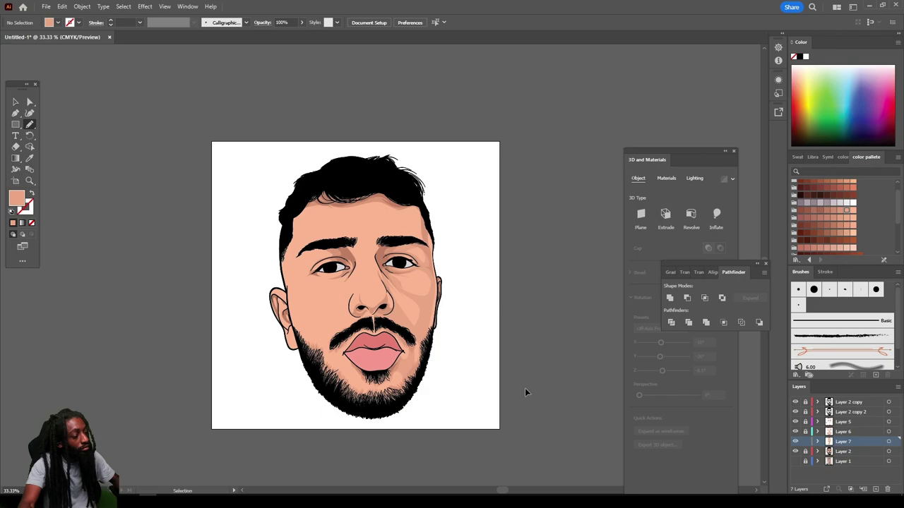
# Step: Draw a midtone shadow on the right side of the forehead, from the hairline down to the eyebrow and temple
pyautogui.hotkey('ctrl', '+')
pyautogui.hotkey('ctrl', '+')
pyautogui.scroll(2, 540, 379)
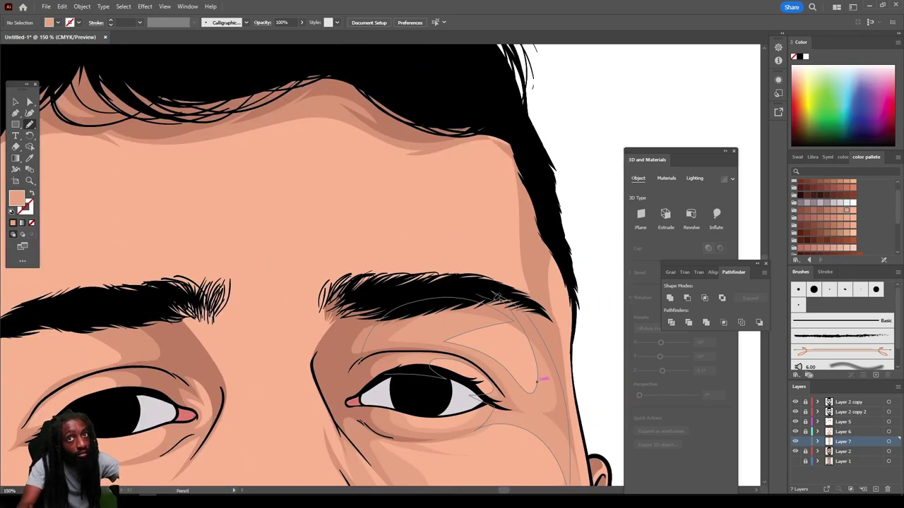
pyautogui.moveTo(511, 260)
pyautogui.mouseDown()
pyautogui.moveTo(477, 212)
pyautogui.moveTo(329, 199)
pyautogui.moveTo(423, 184)
pyautogui.moveTo(443, 123)
pyautogui.moveTo(437, 107)
pyautogui.moveTo(494, 119)
pyautogui.moveTo(517, 152)
pyautogui.moveTo(505, 198)
pyautogui.moveTo(517, 331)
pyautogui.mouseUp()
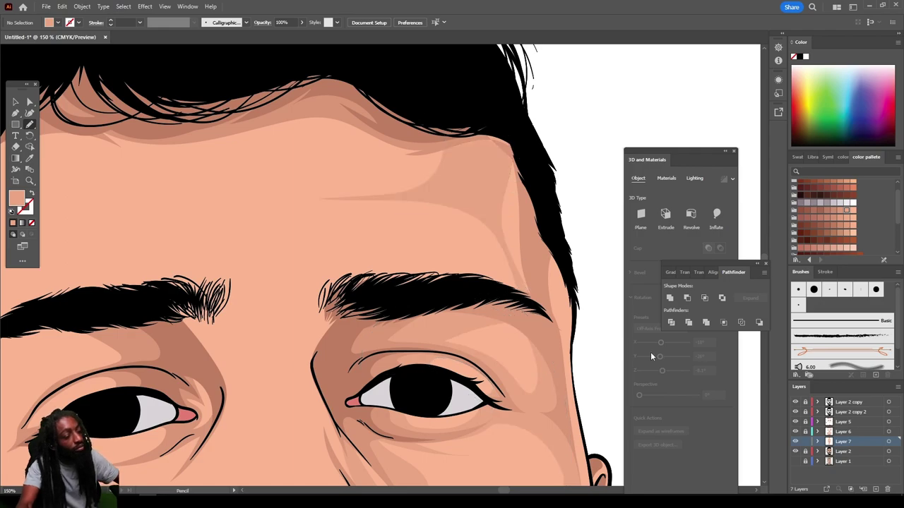
# Step: Draw a midtone shadow on the right side of the chin, just below the lower lip's edge
pyautogui.hotkey('ctrl', '-')
pyautogui.hotkey('ctrl', '-')
pyautogui.hotkey('ctrl', '-')
pyautogui.hotkey('ctrl', '-')
pyautogui.hscroll(-1, 570, 363)
pyautogui.scroll(-4, 570, 360)
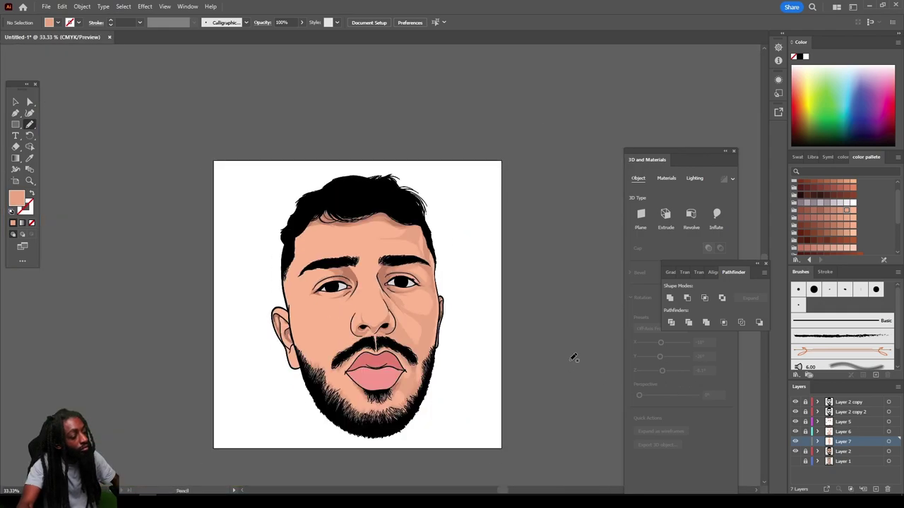
pyautogui.hotkey('ctrl', '+')
pyautogui.hotkey('ctrl', '+')
pyautogui.scroll(-2, 571, 359)
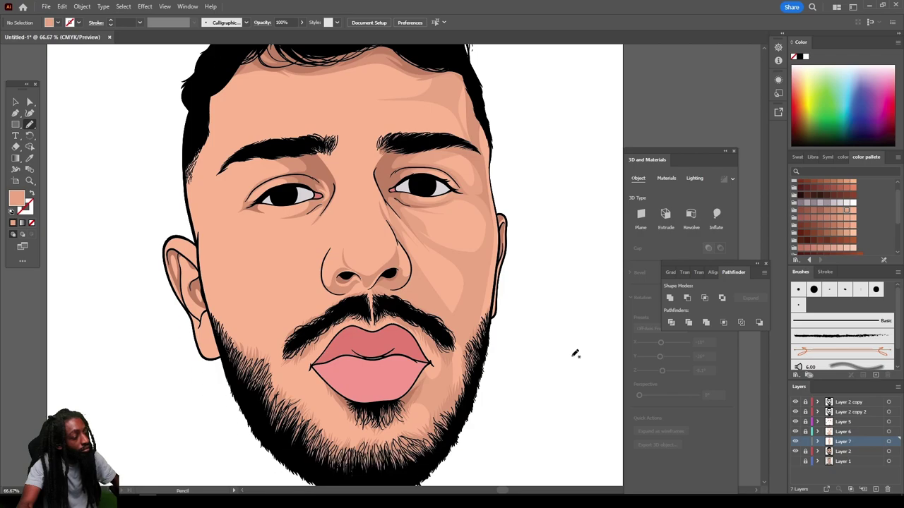
pyautogui.hotkey('ctrl', '+')
pyautogui.scroll(-1, 436, 351)
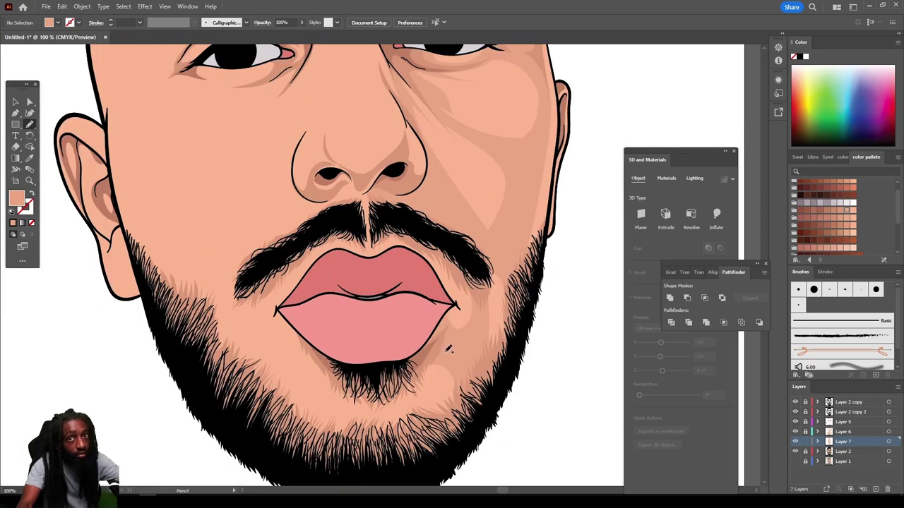
pyautogui.moveTo(456, 378)
pyautogui.mouseDown()
pyautogui.moveTo(389, 424)
pyautogui.moveTo(463, 423)
pyautogui.moveTo(444, 375)
pyautogui.mouseUp()
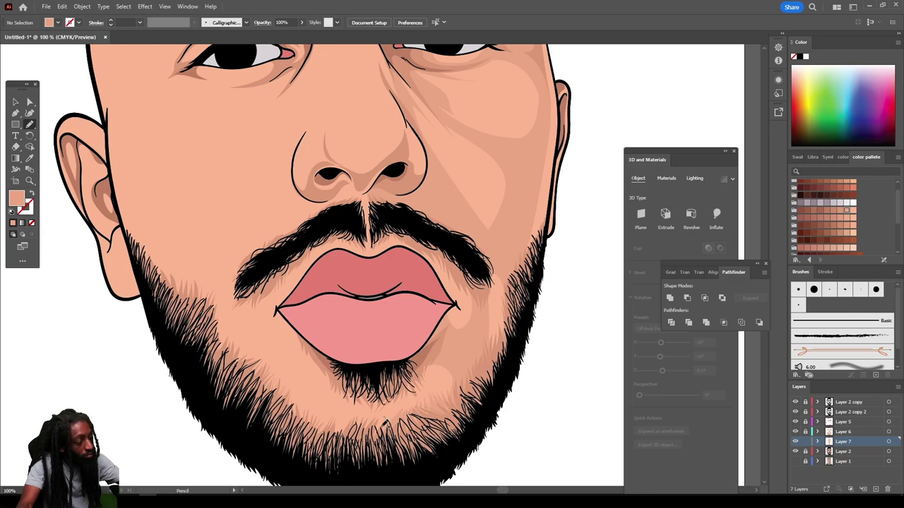
# Step: Draw jagged midtone shadows along the beard's upper edge, from the chin to the left mouth corner and the mustache's left end
pyautogui.moveTo(341, 422)
pyautogui.mouseDown()
pyautogui.moveTo(307, 411)
pyautogui.moveTo(276, 362)
pyautogui.mouseUp()
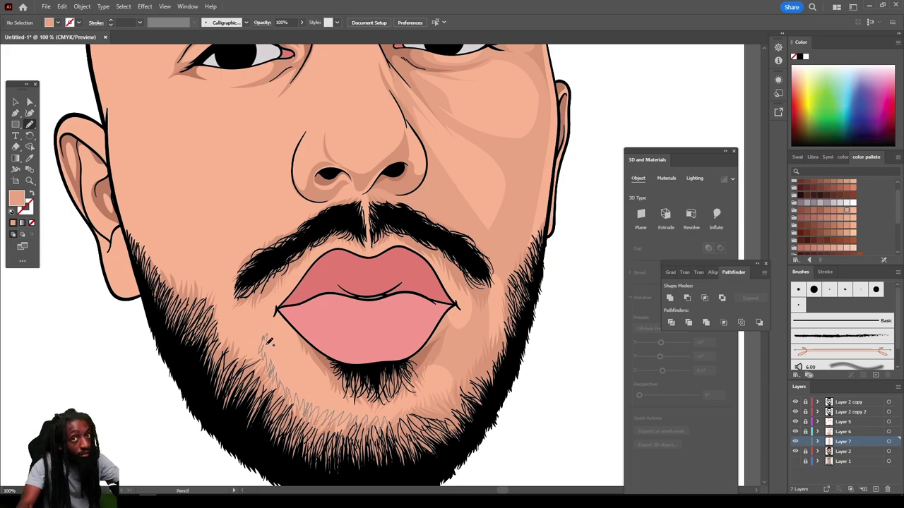
pyautogui.moveTo(320, 369); pyautogui.dragTo(342, 380)
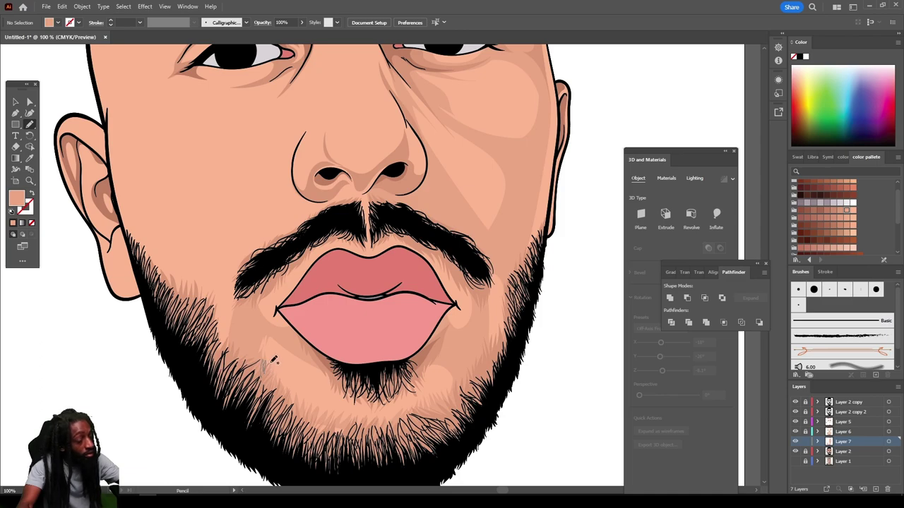
pyautogui.moveTo(300, 366)
pyautogui.mouseDown()
pyautogui.moveTo(262, 336)
pyautogui.moveTo(250, 362)
pyautogui.moveTo(279, 351)
pyautogui.moveTo(248, 353)
pyautogui.mouseUp()
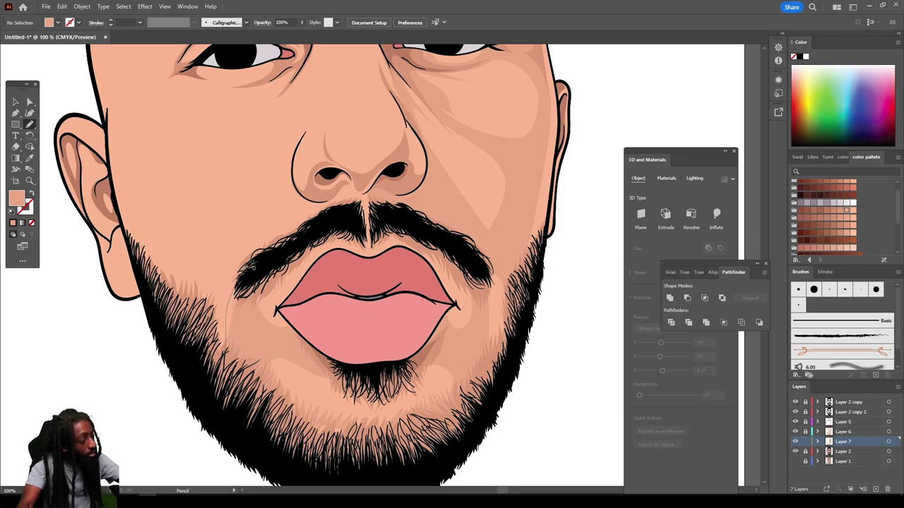
pyautogui.hotkey('ctrl', '-')
pyautogui.hotkey('ctrl', '-')
pyautogui.scroll(3, 445, 442)
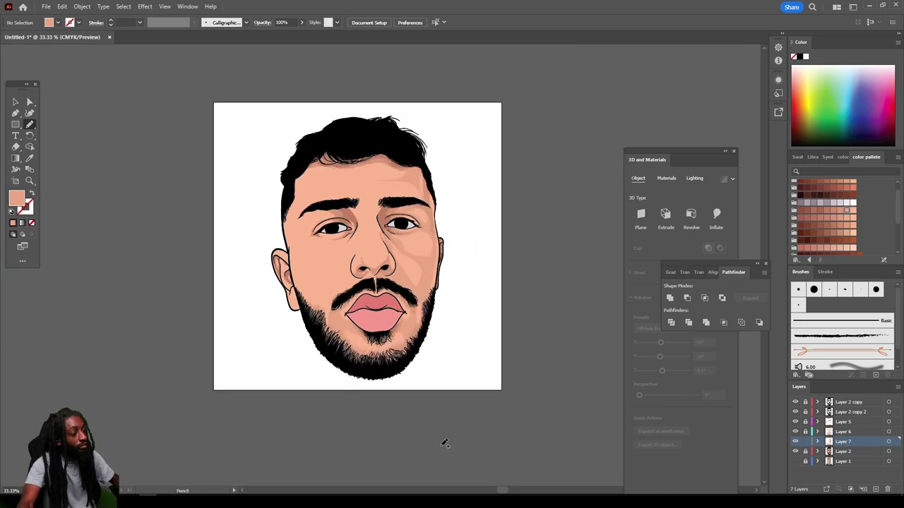
# Step: Draw a midtone shadow beneath the left nostril, filling the area between the nose and the mustache
pyautogui.hotkey('ctrl', '+')
pyautogui.hotkey('ctrl', '+')
pyautogui.hscroll(-2, 438, 450)
pyautogui.scroll(-3, 435, 447)
pyautogui.hotkey('ctrl', '+')
pyautogui.hotkey('ctrl', '+')
pyautogui.hotkey('ctrl', '+')
pyautogui.hotkey('ctrl', '+')
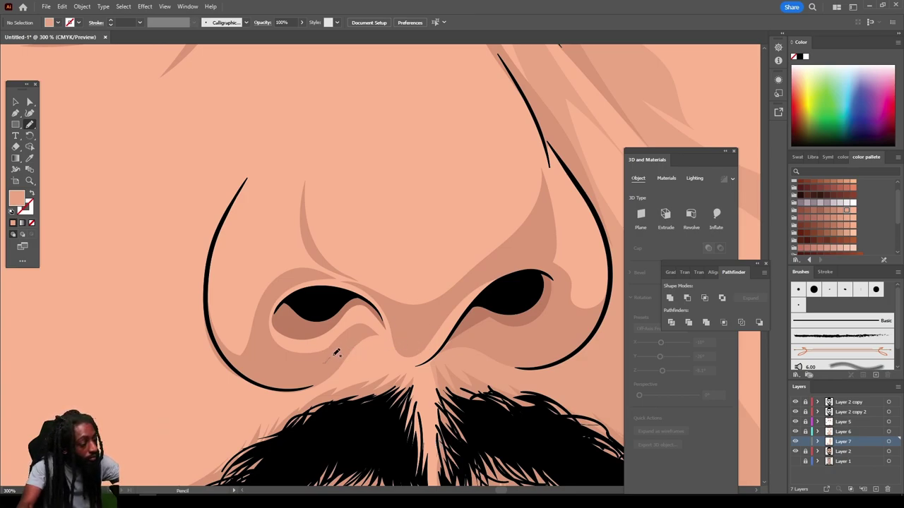
pyautogui.moveTo(375, 341)
pyautogui.mouseDown()
pyautogui.moveTo(408, 368)
pyautogui.moveTo(434, 365)
pyautogui.moveTo(459, 334)
pyautogui.moveTo(430, 350)
pyautogui.moveTo(409, 340)
pyautogui.moveTo(392, 304)
pyautogui.moveTo(361, 285)
pyautogui.moveTo(386, 318)
pyautogui.moveTo(346, 300)
pyautogui.moveTo(287, 319)
pyautogui.moveTo(287, 303)
pyautogui.moveTo(275, 322)
pyautogui.moveTo(282, 352)
pyautogui.mouseUp()
pyautogui.hotkey('ctrl', '-')
pyautogui.hotkey('ctrl', '-')
pyautogui.hotkey('ctrl', '-')
pyautogui.hotkey('ctrl', '-')
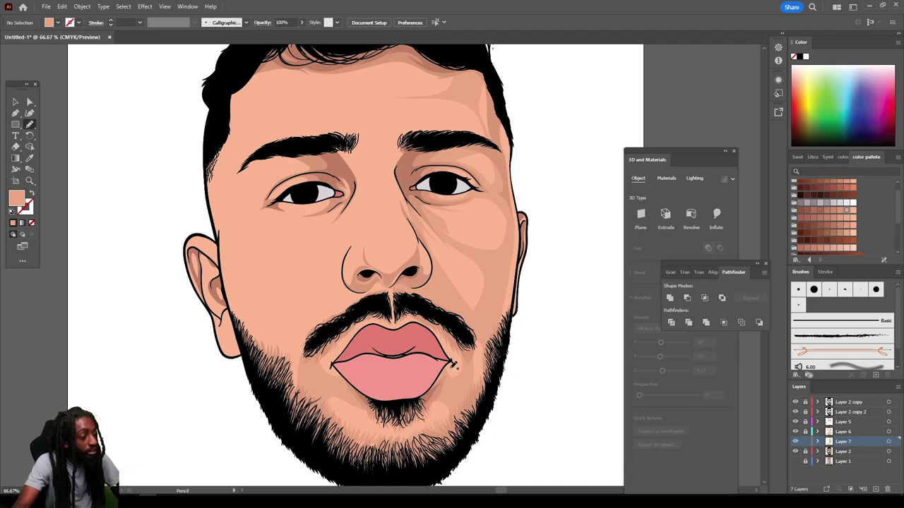
# Step: Draw a midtone shadow across the nose tip, from the left nostril crease up to the right side of the nose
pyautogui.hotkey('ctrl', '+')
pyautogui.hotkey('ctrl', '+')
pyautogui.hotkey('ctrl', '+')
pyautogui.hotkey('ctrl', '+')
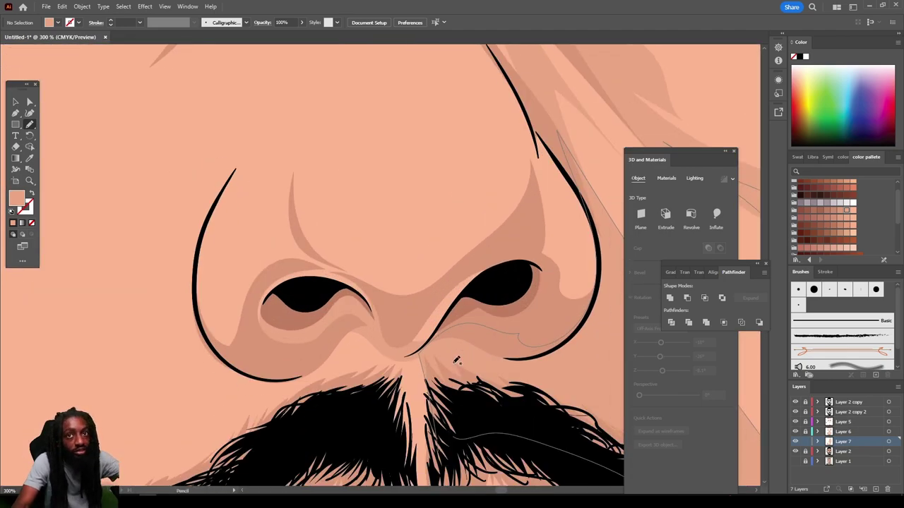
pyautogui.moveTo(314, 250)
pyautogui.mouseDown()
pyautogui.moveTo(394, 302)
pyautogui.moveTo(441, 296)
pyautogui.moveTo(519, 228)
pyautogui.mouseUp()
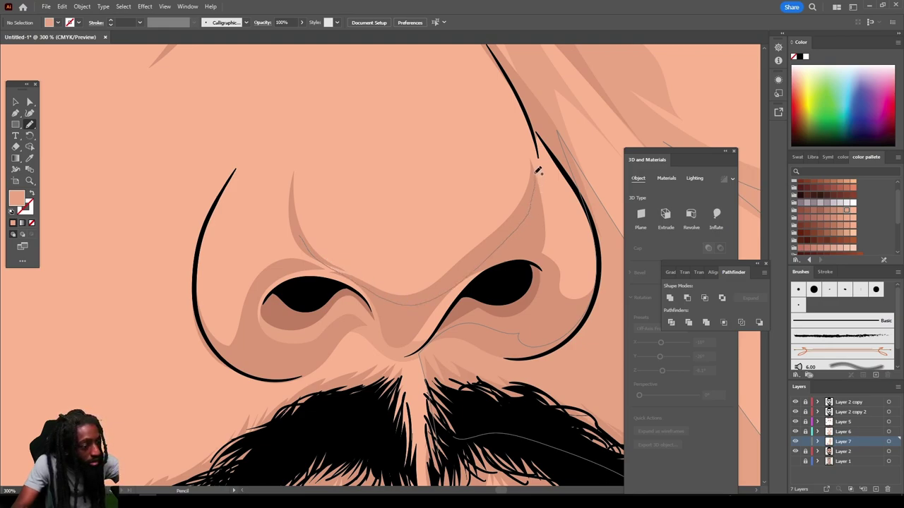
pyautogui.moveTo(535, 173)
pyautogui.mouseDown()
pyautogui.moveTo(521, 125)
pyautogui.moveTo(496, 215)
pyautogui.moveTo(467, 241)
pyautogui.moveTo(488, 217)
pyautogui.moveTo(335, 245)
pyautogui.moveTo(312, 233)
pyautogui.mouseUp()
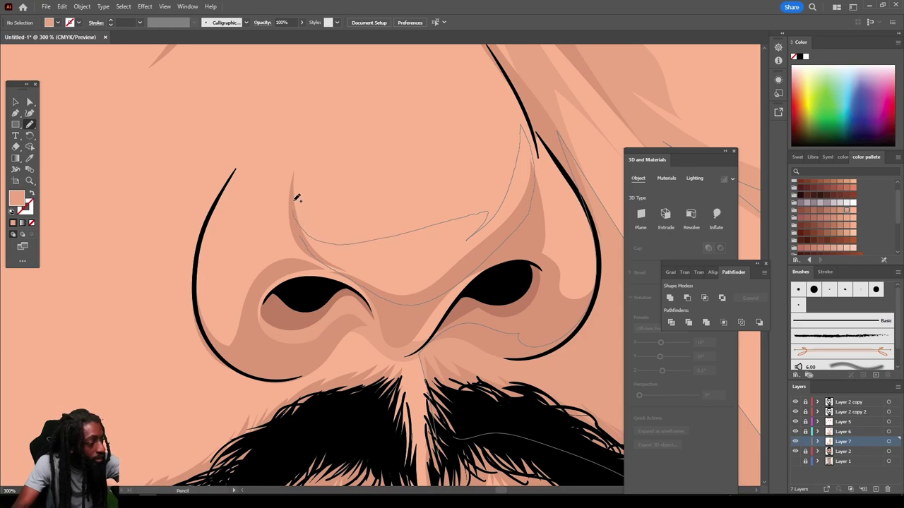
pyautogui.moveTo(297, 199); pyautogui.dragTo(296, 190)
pyautogui.hotkey('ctrl', '-')
pyautogui.hotkey('ctrl', '-')
pyautogui.hotkey('ctrl', '-')
pyautogui.hotkey('ctrl', '-')
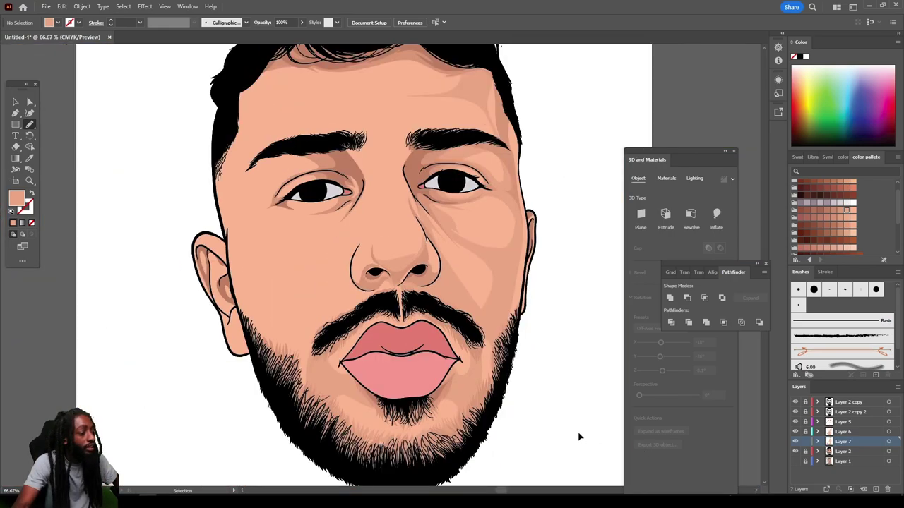
# Step: Draw a midtone shadow on the left nostril wing, from above the nostril to the outer nose outline
pyautogui.hotkey('ctrl', '+')
pyautogui.hotkey('ctrl', '+')
pyautogui.hotkey('ctrl', '+')
pyautogui.hotkey('ctrl', '+')
pyautogui.hotkey('ctrl', '+')
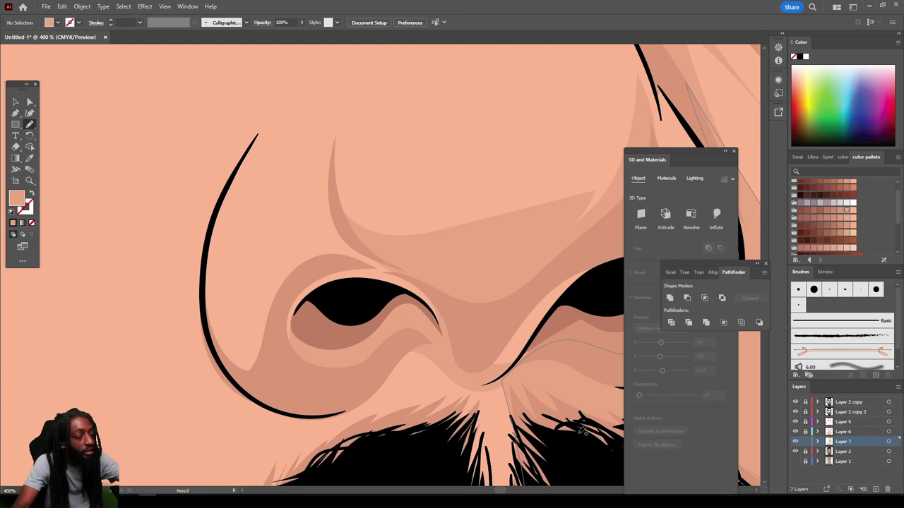
pyautogui.moveTo(333, 259)
pyautogui.mouseDown()
pyautogui.moveTo(363, 261)
pyautogui.moveTo(325, 235)
pyautogui.moveTo(219, 305)
pyautogui.moveTo(209, 228)
pyautogui.moveTo(211, 342)
pyautogui.moveTo(281, 321)
pyautogui.moveTo(331, 246)
pyautogui.mouseUp()
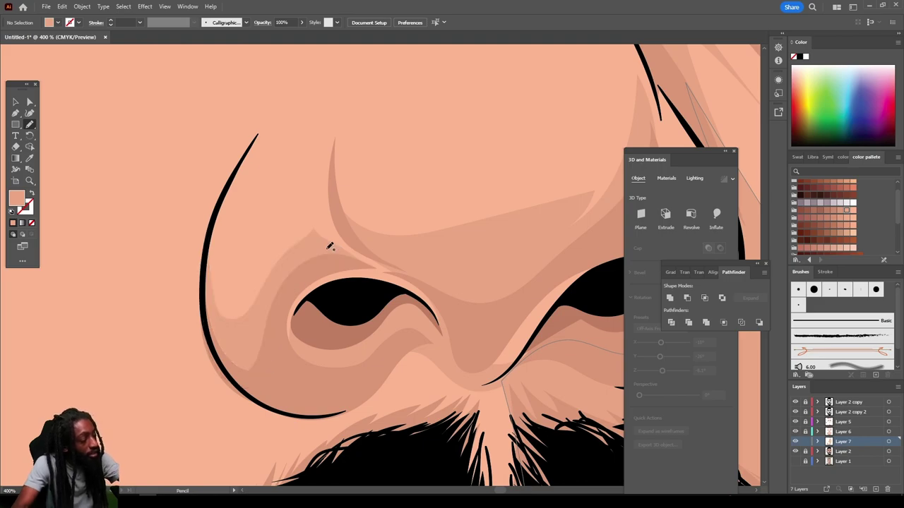
# Step: Draw a midtone shadow on the right nostril wing, between the nostril shadow and the outer nose outline
pyautogui.hotkey('ctrl', '-')
pyautogui.scroll(-3, 554, 450)
pyautogui.scroll(5, 544, 428)
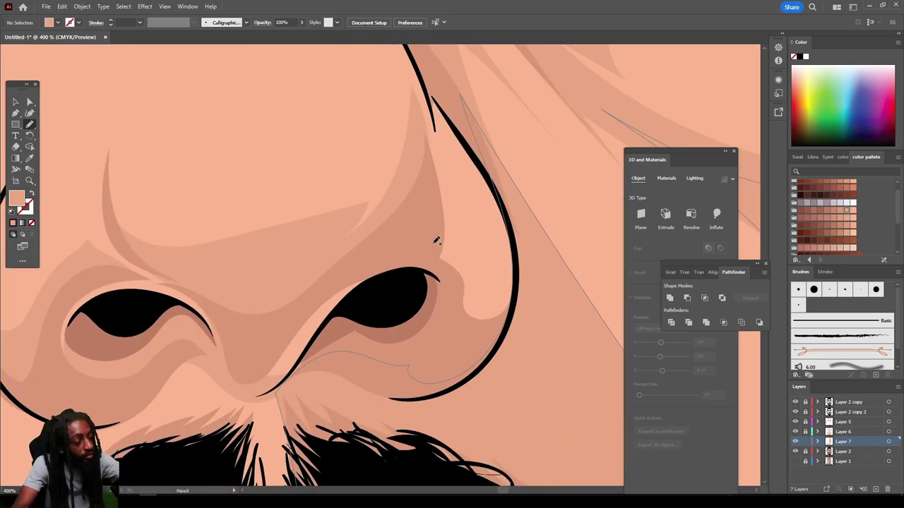
pyautogui.moveTo(436, 240)
pyautogui.mouseDown()
pyautogui.moveTo(468, 339)
pyautogui.moveTo(497, 329)
pyautogui.moveTo(498, 249)
pyautogui.moveTo(464, 171)
pyautogui.moveTo(451, 170)
pyautogui.moveTo(437, 240)
pyautogui.mouseUp()
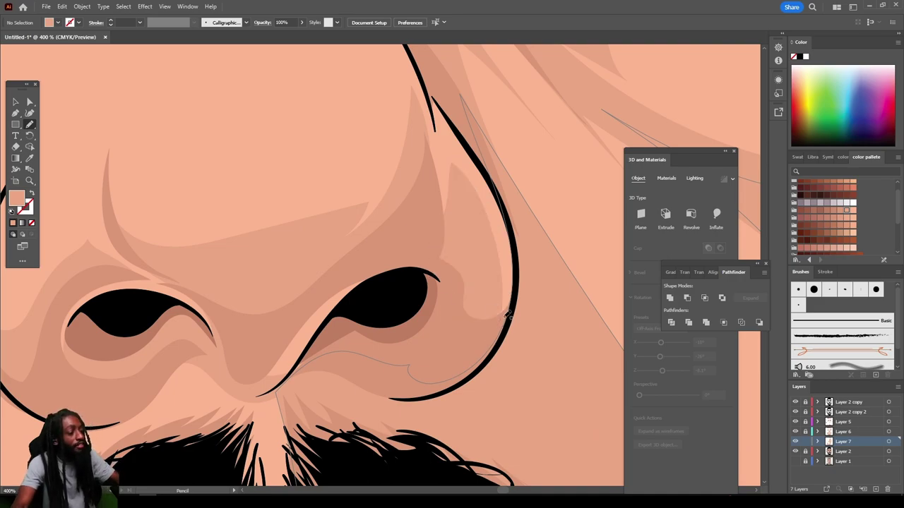
pyautogui.scroll(-4, 589, 327)
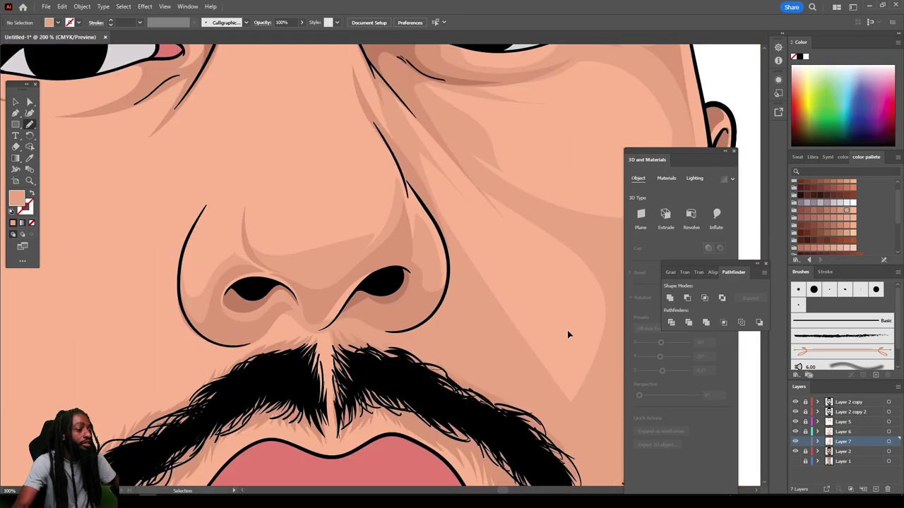
# Step: Draw a midtone shadow along the right side of the nose bridge, beside the right eye's inner crease
pyautogui.scroll(4, 567, 332)
pyautogui.scroll(4, 545, 339)
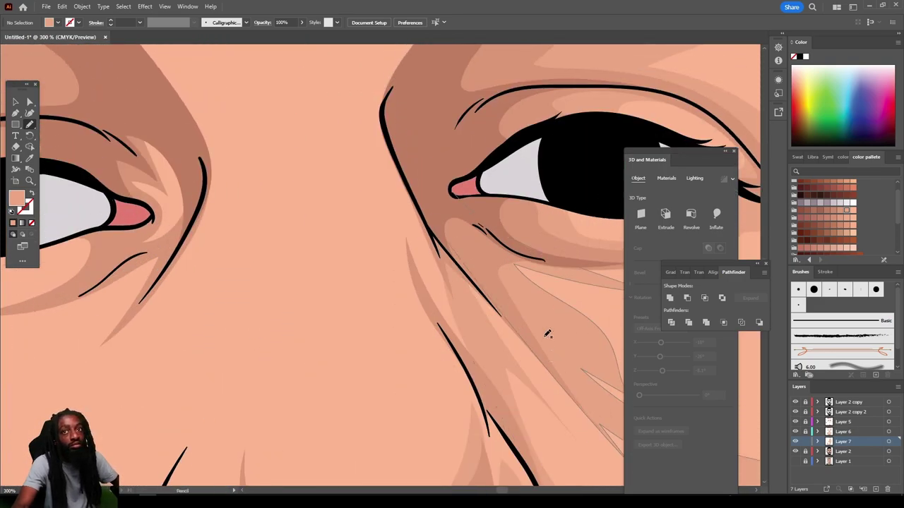
pyautogui.moveTo(479, 417); pyautogui.dragTo(393, 238)
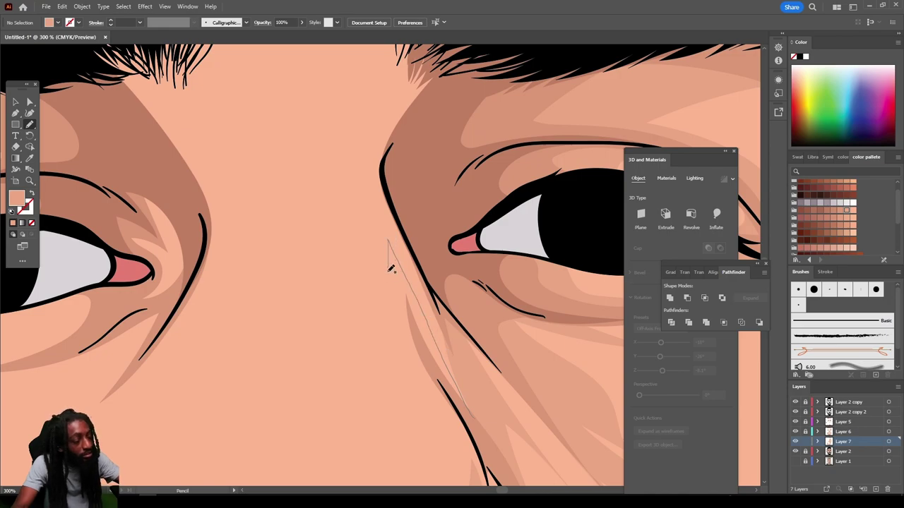
pyautogui.moveTo(398, 321); pyautogui.dragTo(469, 415)
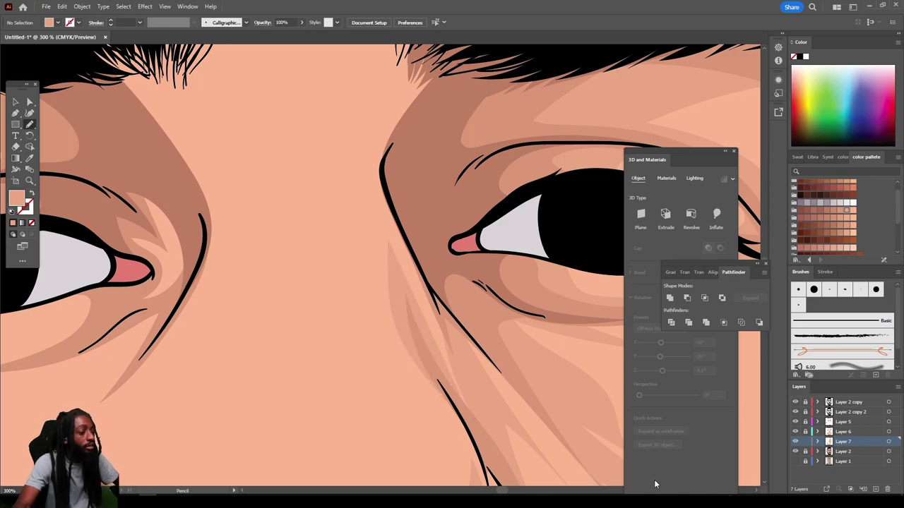
pyautogui.hotkey('ctrl', '-')
pyautogui.hotkey('ctrl', '-')
pyautogui.hotkey('ctrl', '-')
pyautogui.hotkey('ctrl', '-')
# Step: Draw a midtone shadow from the left eye's inner corner up to the inner end of the left eyebrow
pyautogui.hotkey('ctrl', '=')
pyautogui.hotkey('ctrl', '=')
pyautogui.hotkey('ctrl', '=')
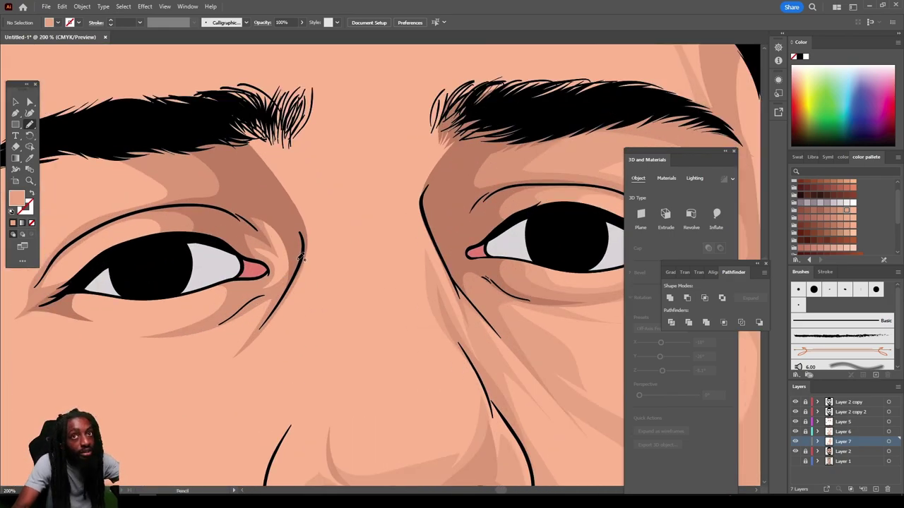
pyautogui.moveTo(312, 238); pyautogui.dragTo(316, 212)
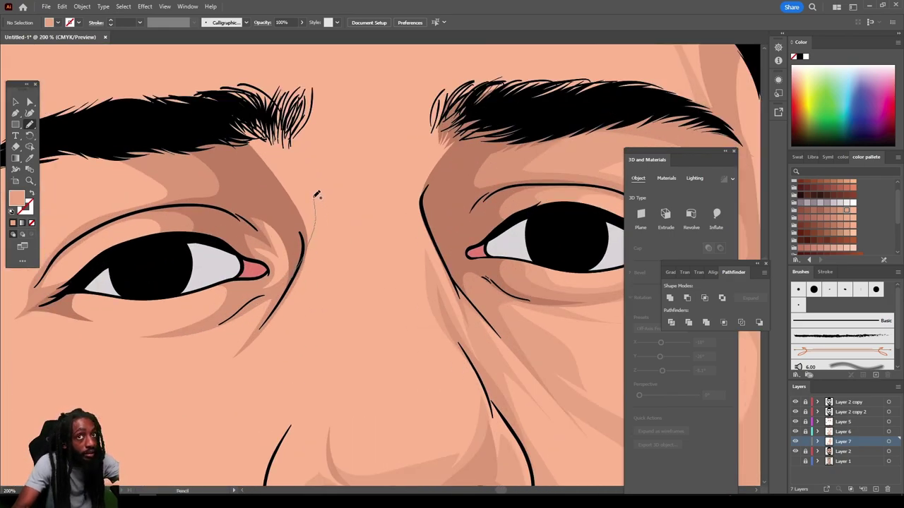
pyautogui.moveTo(308, 159)
pyautogui.mouseDown()
pyautogui.moveTo(306, 118)
pyautogui.moveTo(293, 117)
pyautogui.moveTo(284, 149)
pyautogui.moveTo(197, 109)
pyautogui.moveTo(278, 252)
pyautogui.mouseUp()
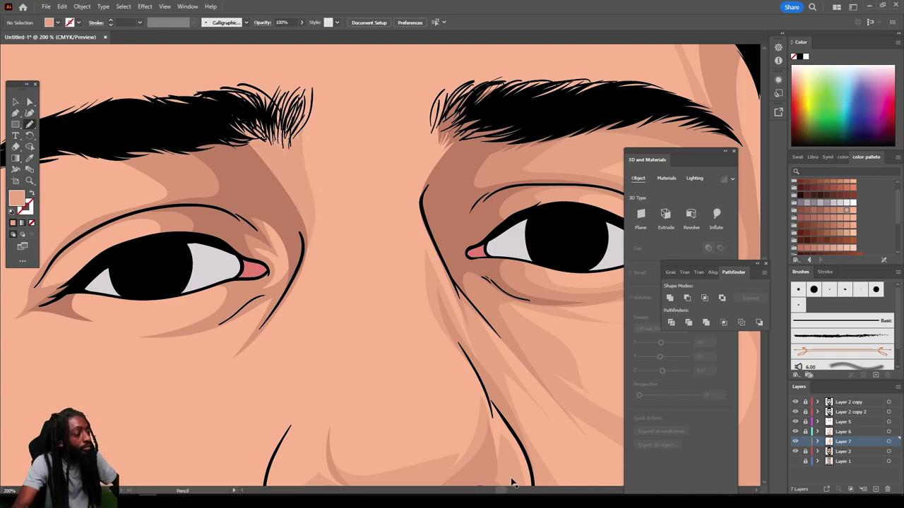
pyautogui.hotkey('ctrl', '0')
pyautogui.hotkey('ctrl', '1')
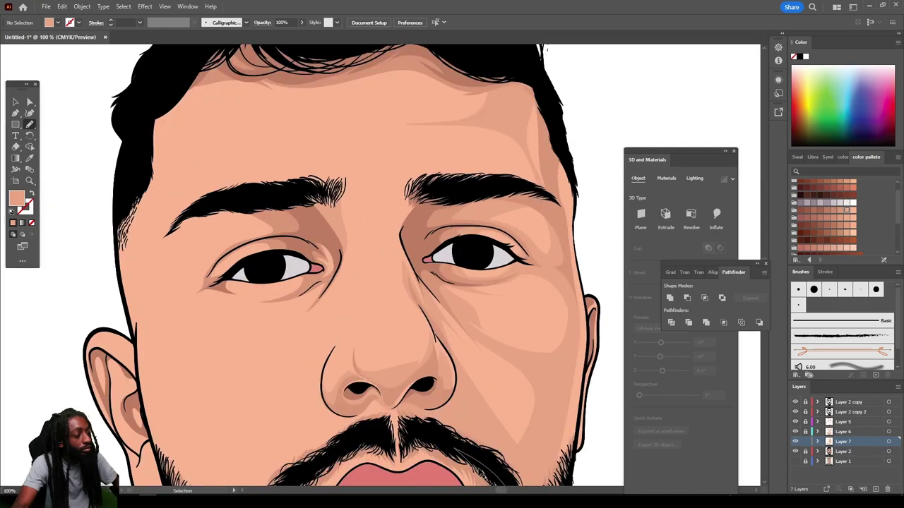
# Step: Draw pointed midtone shadows between the eyebrows and down the left side of the nose bridge
pyautogui.hotkey('ctrl', '+')
pyautogui.scroll(-2, 480, 466)
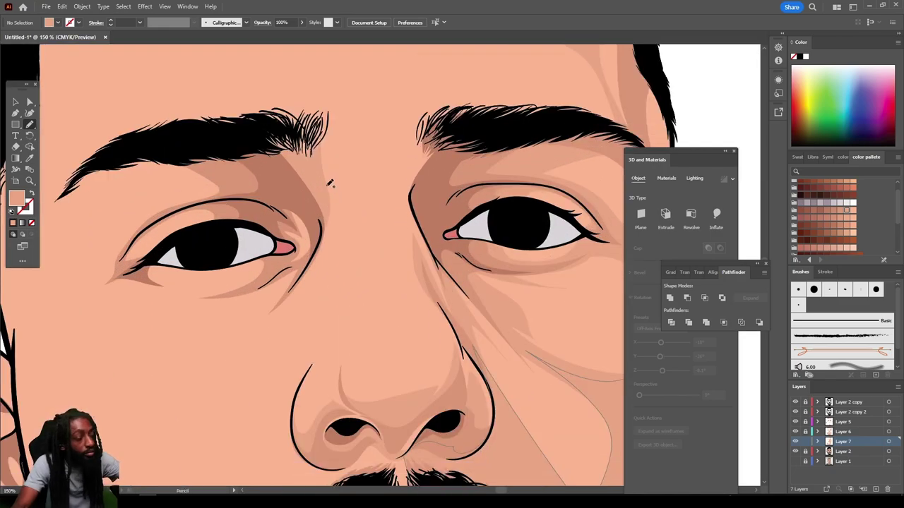
pyautogui.moveTo(330, 206)
pyautogui.mouseDown()
pyautogui.moveTo(364, 178)
pyautogui.moveTo(392, 175)
pyautogui.moveTo(359, 168)
pyautogui.moveTo(327, 126)
pyautogui.moveTo(318, 212)
pyautogui.mouseUp()
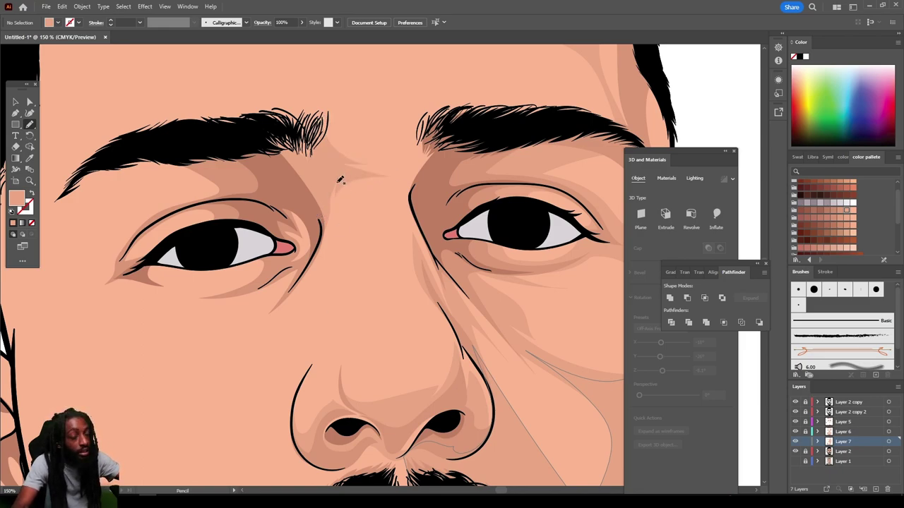
pyautogui.moveTo(340, 180)
pyautogui.mouseDown()
pyautogui.moveTo(351, 324)
pyautogui.moveTo(332, 170)
pyautogui.mouseUp()
pyautogui.hotkey('ctrl', '-')
pyautogui.hotkey('ctrl', '-')
pyautogui.hotkey('ctrl', '-')
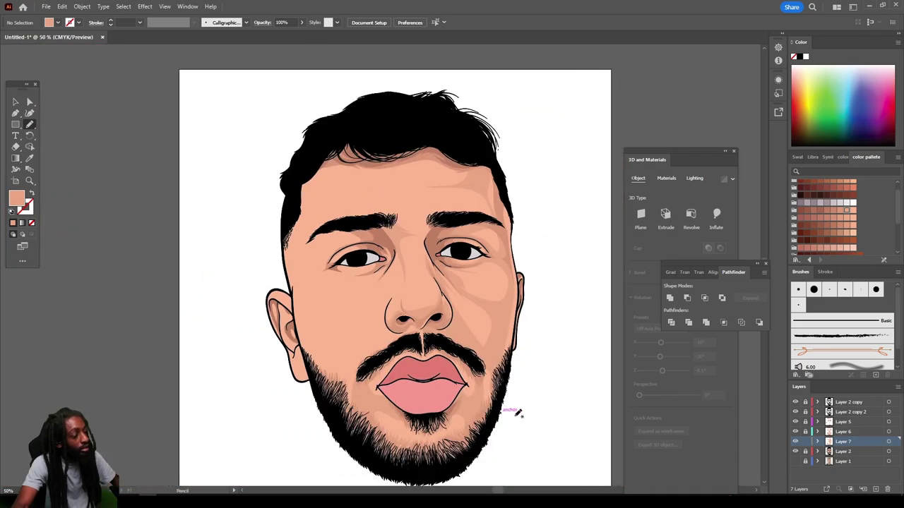
# Step: Draw a midtone shadow along the underside of the left eye, between the inner and outer corners
pyautogui.scroll(-1, 515, 416)
pyautogui.hotkey('ctrl', '+')
pyautogui.scroll(-1, 522, 411)
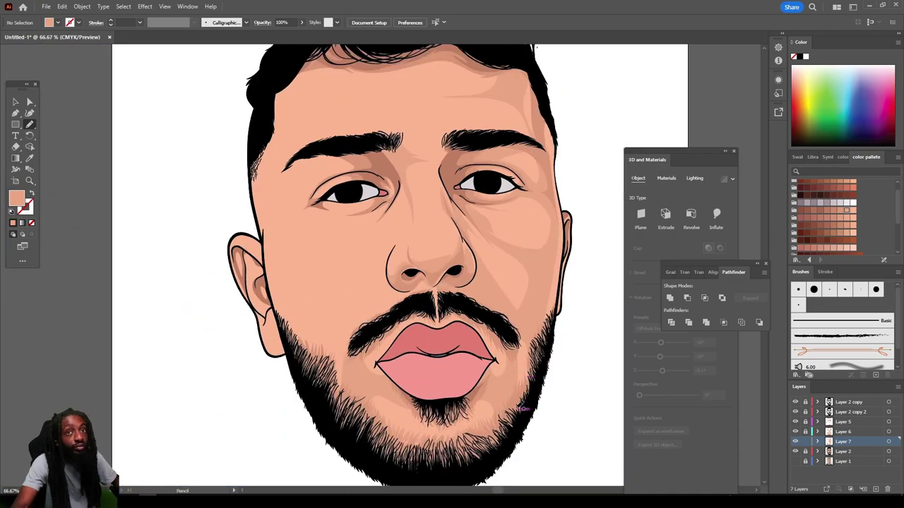
pyautogui.scroll(1, 520, 405)
pyautogui.hotkey('ctrl', '-')
pyautogui.hotkey('ctrl', '-')
pyautogui.hscroll(-1, 516, 408)
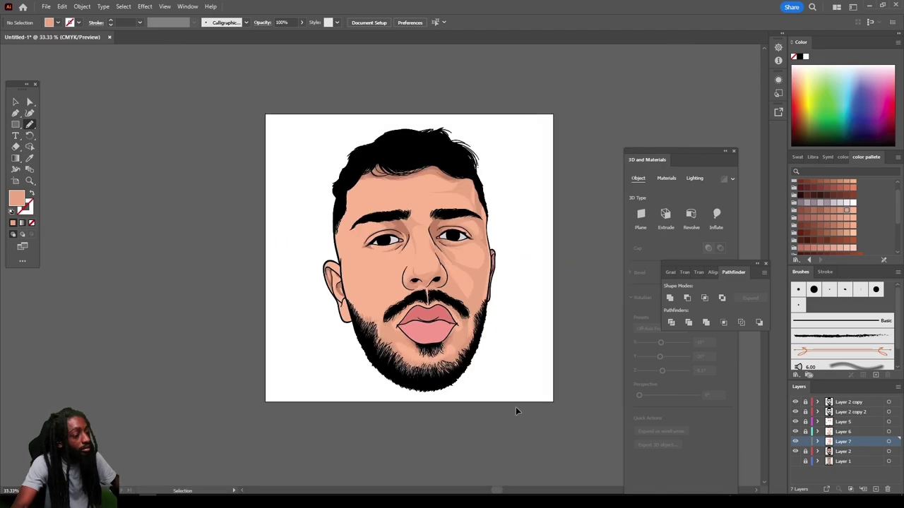
pyautogui.hotkey('ctrl', '+')
pyautogui.hotkey('ctrl', '+')
pyautogui.hotkey('ctrl', '+')
pyautogui.hotkey('ctrl', '+')
pyautogui.hscroll(1, 516, 408)
pyautogui.scroll(1, 519, 405)
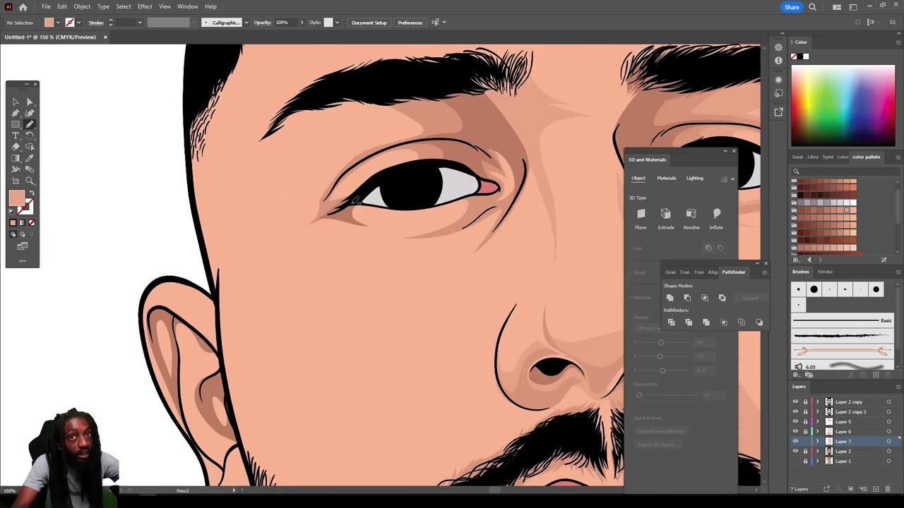
pyautogui.moveTo(421, 197)
pyautogui.mouseDown()
pyautogui.moveTo(365, 194)
pyautogui.moveTo(411, 201)
pyautogui.moveTo(463, 191)
pyautogui.moveTo(457, 205)
pyautogui.moveTo(418, 214)
pyautogui.moveTo(414, 224)
pyautogui.moveTo(367, 221)
pyautogui.moveTo(359, 201)
pyautogui.moveTo(347, 224)
pyautogui.moveTo(396, 238)
pyautogui.moveTo(462, 226)
pyautogui.moveTo(480, 182)
pyautogui.mouseUp()
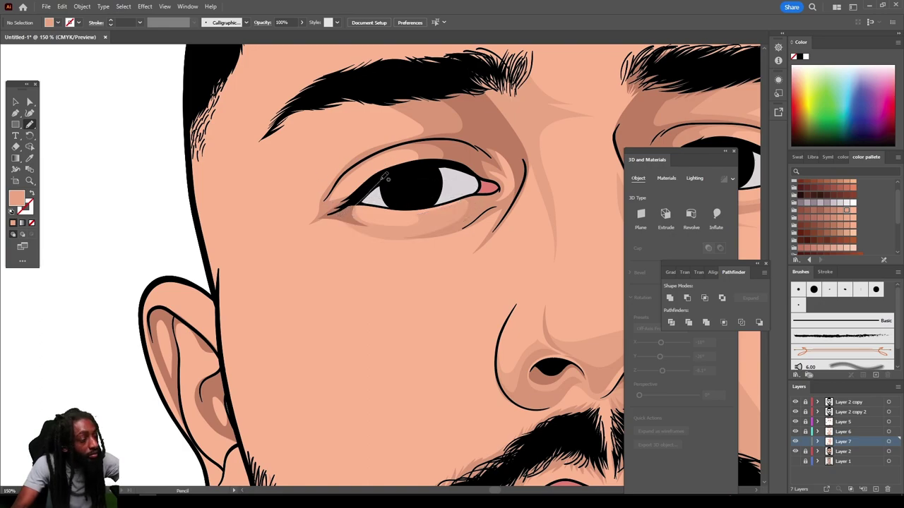
# Step: Draw a large midtone shadow around the left eye's outer corner, from the temple down to the upper cheek
pyautogui.moveTo(343, 186)
pyautogui.mouseDown()
pyautogui.moveTo(390, 154)
pyautogui.moveTo(396, 170)
pyautogui.moveTo(433, 155)
pyautogui.moveTo(427, 103)
pyautogui.moveTo(328, 101)
pyautogui.moveTo(351, 104)
pyautogui.moveTo(373, 130)
pyautogui.moveTo(328, 183)
pyautogui.moveTo(322, 216)
pyautogui.moveTo(287, 178)
pyautogui.moveTo(284, 149)
pyautogui.moveTo(282, 216)
pyautogui.moveTo(294, 211)
pyautogui.moveTo(265, 275)
pyautogui.moveTo(360, 269)
pyautogui.moveTo(319, 247)
pyautogui.moveTo(368, 224)
pyautogui.moveTo(330, 199)
pyautogui.mouseUp()
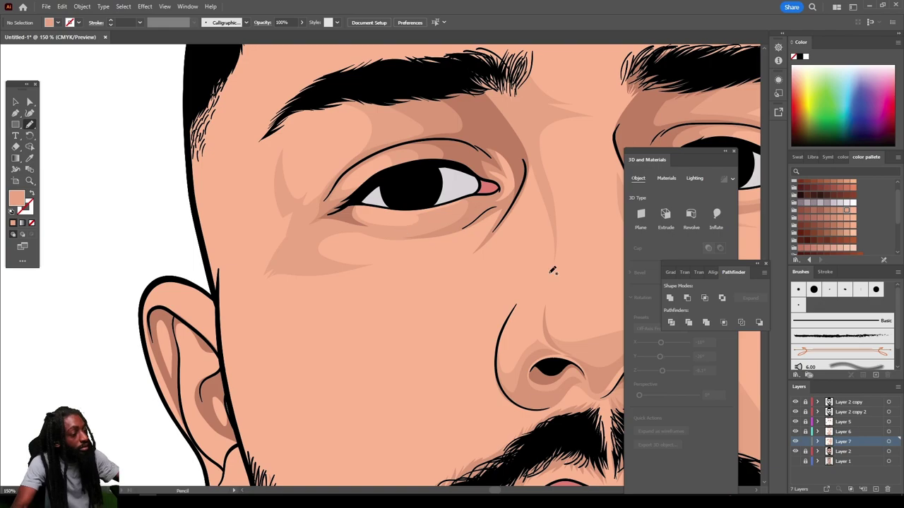
pyautogui.hotkey('ctrl', '-')
pyautogui.hotkey('ctrl', '-')
pyautogui.hotkey('ctrl', '-')
pyautogui.hotkey('ctrl', '-')
# Step: Draw a curved midtone shadow from below the left eye's outer corner down the left cheek, ending in points
pyautogui.moveTo(557, 371); pyautogui.dragTo(549, 360)
pyautogui.hotkey('ctrl', '=')
pyautogui.hotkey('ctrl', '=')
pyautogui.hotkey('ctrl', '=')
pyautogui.hotkey('ctrl', '=')
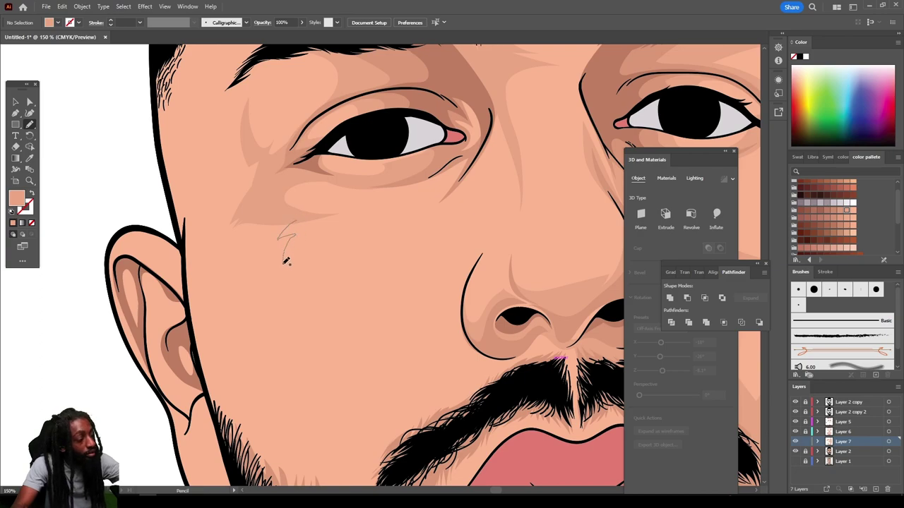
pyautogui.moveTo(286, 261)
pyautogui.mouseDown()
pyautogui.moveTo(295, 320)
pyautogui.moveTo(313, 328)
pyautogui.moveTo(359, 307)
pyautogui.moveTo(287, 380)
pyautogui.moveTo(282, 354)
pyautogui.moveTo(265, 343)
pyautogui.moveTo(245, 300)
pyautogui.moveTo(241, 252)
pyautogui.moveTo(259, 203)
pyautogui.mouseUp()
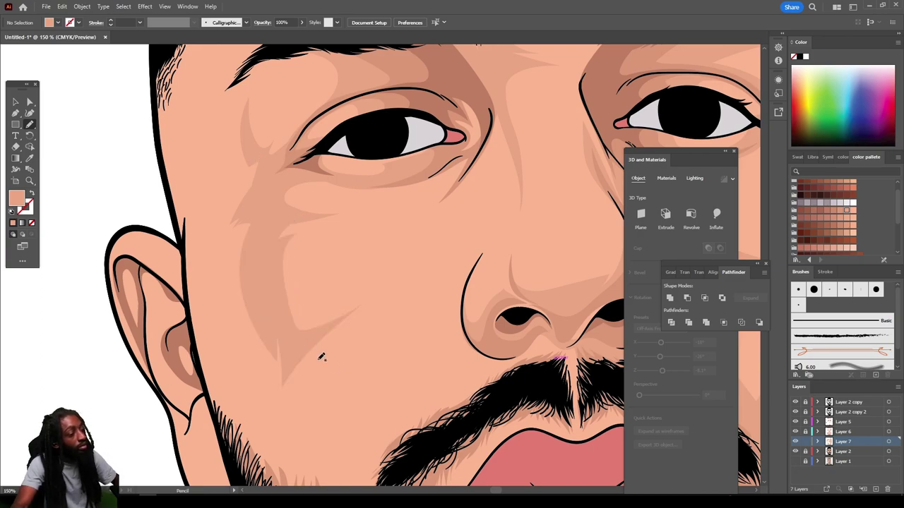
# Step: Extend the midtone temple shadow up beside the left eye to the outer end of the left eyebrow
pyautogui.hotkey('ctrl', '0')
pyautogui.hotkey('ctrl', '1')
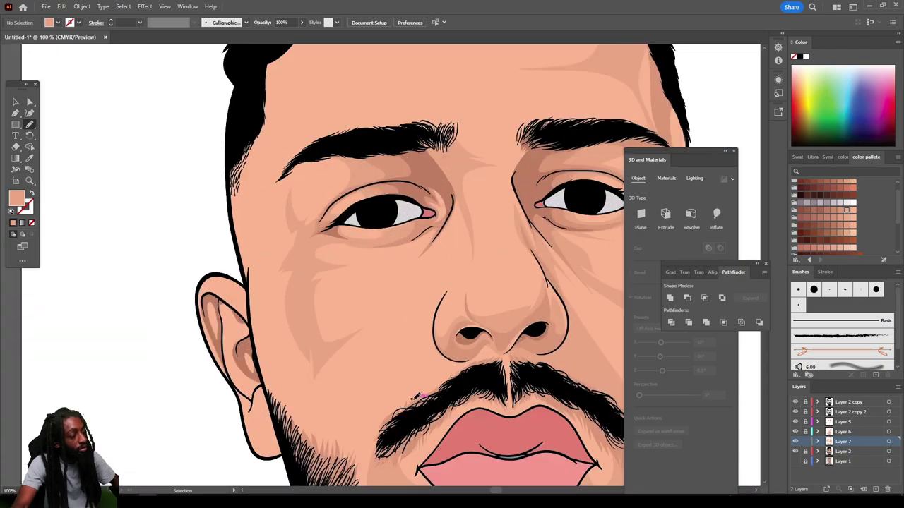
pyautogui.scroll(2, 418, 396)
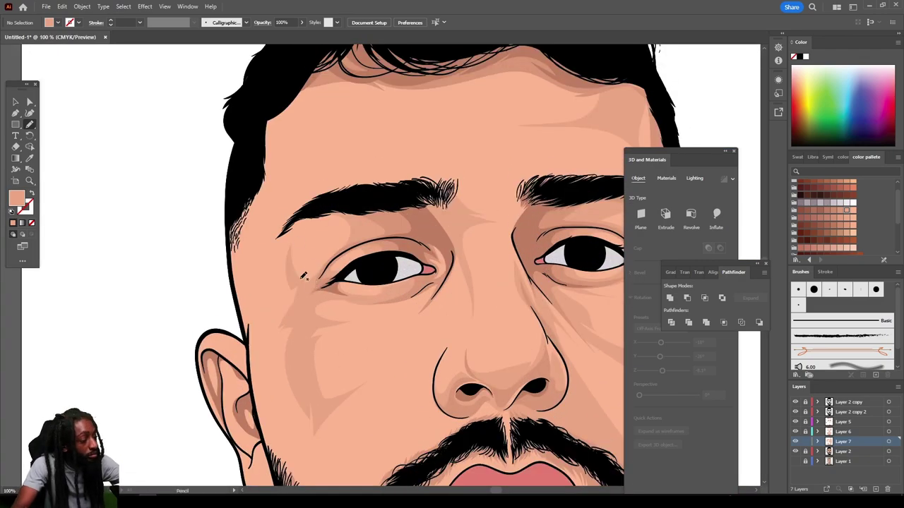
pyautogui.moveTo(291, 272)
pyautogui.mouseDown()
pyautogui.moveTo(283, 248)
pyautogui.moveTo(302, 205)
pyautogui.moveTo(381, 197)
pyautogui.mouseUp()
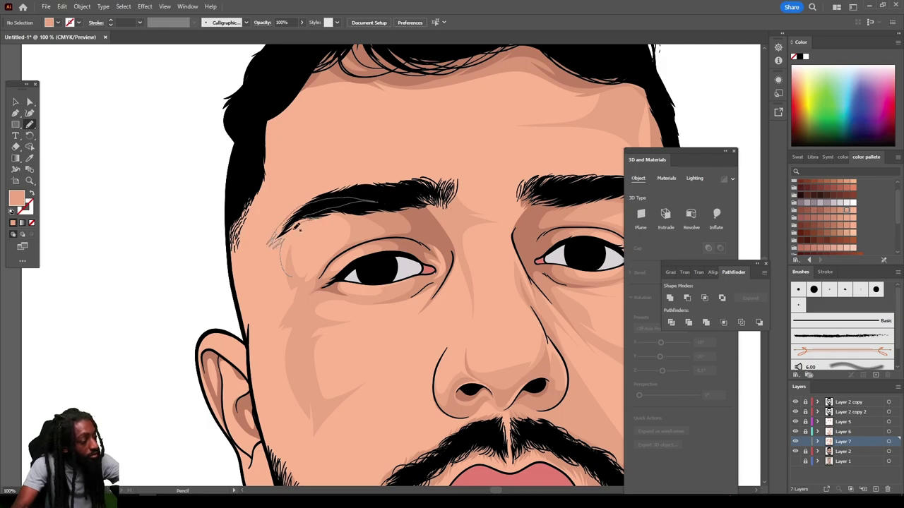
pyautogui.moveTo(299, 233); pyautogui.dragTo(294, 278)
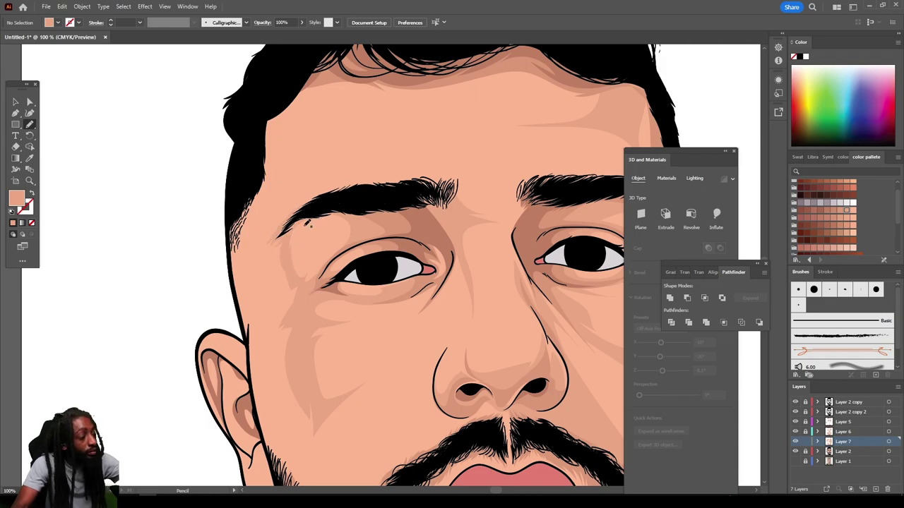
# Step: Draw a midtone shadow from the left eyebrow's tail up the temple and along the left side of the forehead
pyautogui.moveTo(300, 204); pyautogui.dragTo(305, 176)
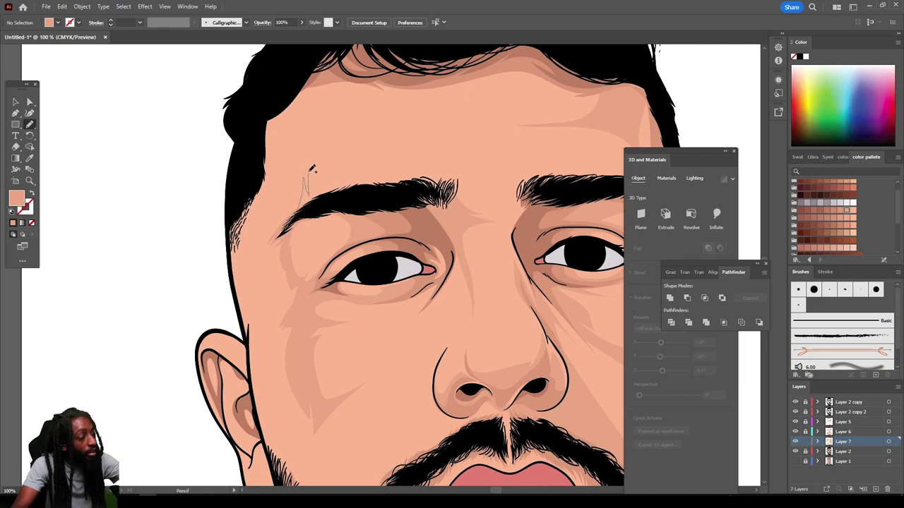
pyautogui.moveTo(359, 131)
pyautogui.mouseDown()
pyautogui.moveTo(379, 122)
pyautogui.moveTo(342, 114)
pyautogui.moveTo(334, 69)
pyautogui.moveTo(310, 71)
pyautogui.moveTo(258, 115)
pyautogui.moveTo(247, 177)
pyautogui.moveTo(292, 162)
pyautogui.moveTo(279, 225)
pyautogui.mouseUp()
pyautogui.hotkey('ctrl', '-')
pyautogui.hotkey('ctrl', '-')
pyautogui.hotkey('ctrl', '-')
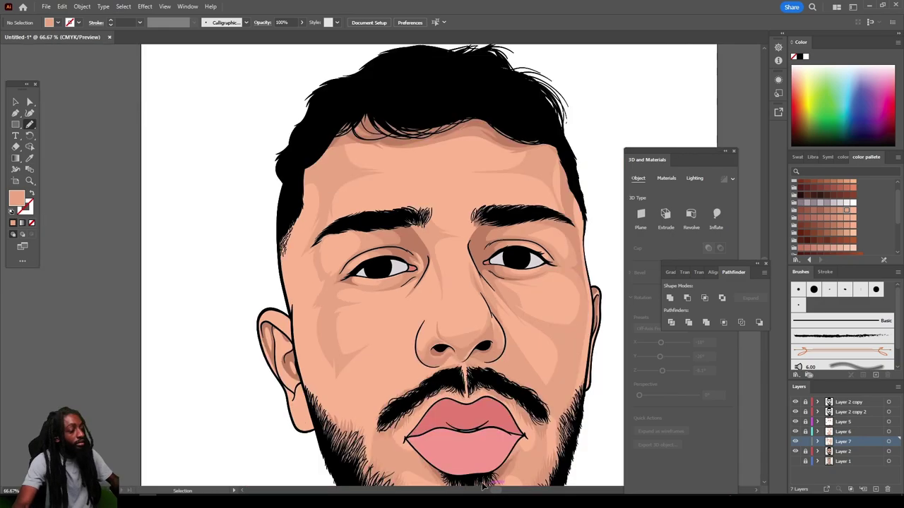
# Step: Extend the left cheek's midtone shadow down toward the beard and add a slim diagonal shadow beside the left nostril
pyautogui.scroll(-2, 445, 462)
pyautogui.hotkey('ctrl', '+')
pyautogui.hotkey('ctrl', '+')
pyautogui.scroll(1, 438, 459)
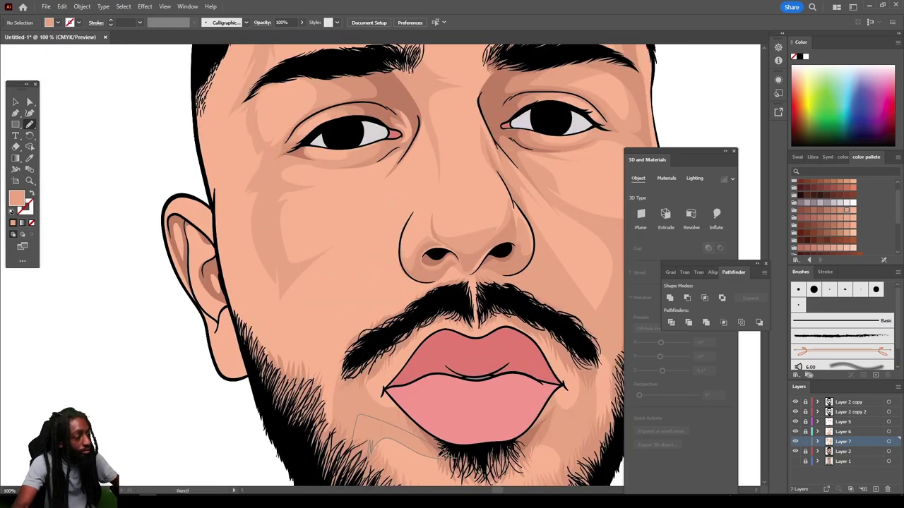
pyautogui.scroll(-1, 308, 261)
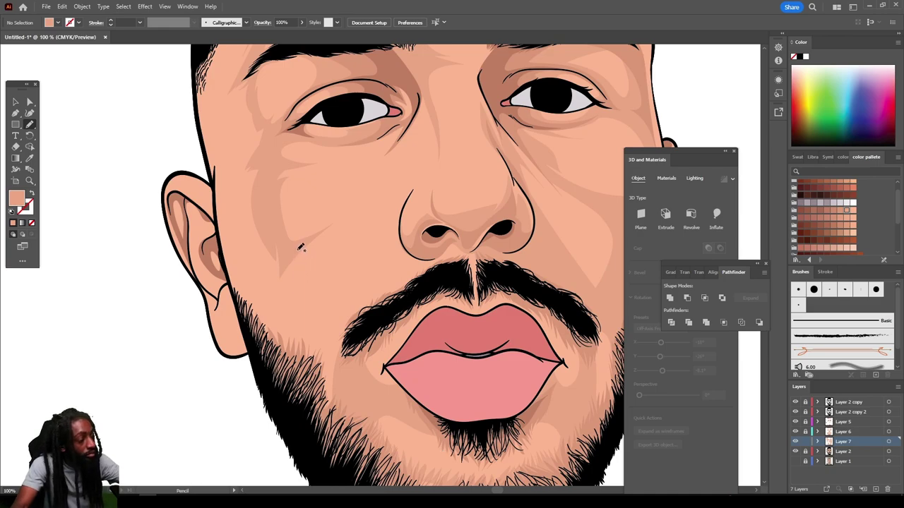
pyautogui.moveTo(289, 284); pyautogui.dragTo(288, 297)
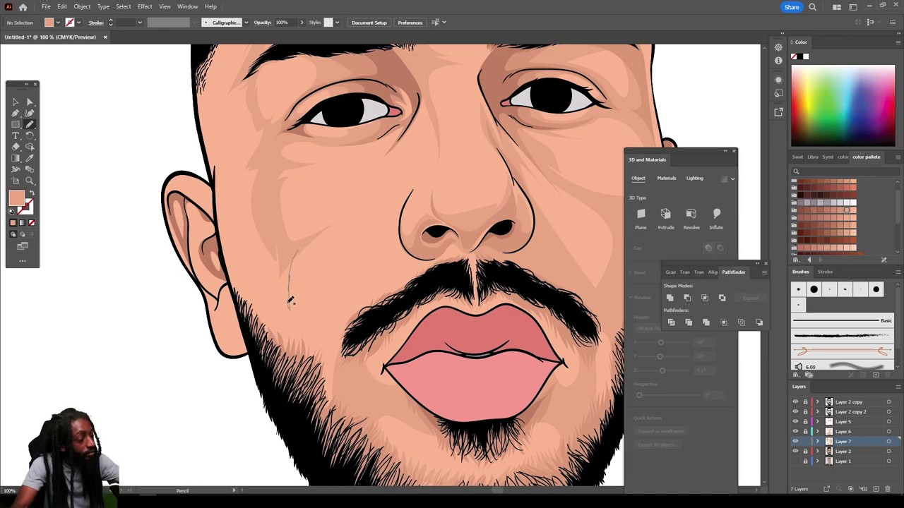
pyautogui.moveTo(270, 257); pyautogui.dragTo(271, 256)
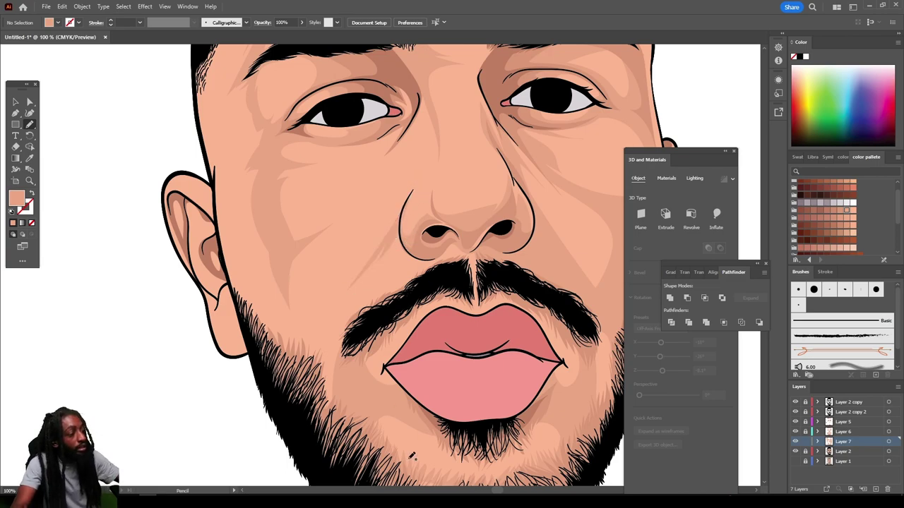
pyautogui.hotkey('ctrl', '-')
pyautogui.hotkey('ctrl', '-')
pyautogui.hotkey('ctrl', '-')
pyautogui.hotkey('ctrl', '-')
# Step: Draw a wavy, pointed midtone shadow from the hairline down into the upper middle of the forehead
pyautogui.hotkey('ctrl', '=')
pyautogui.hotkey('ctrl', '=')
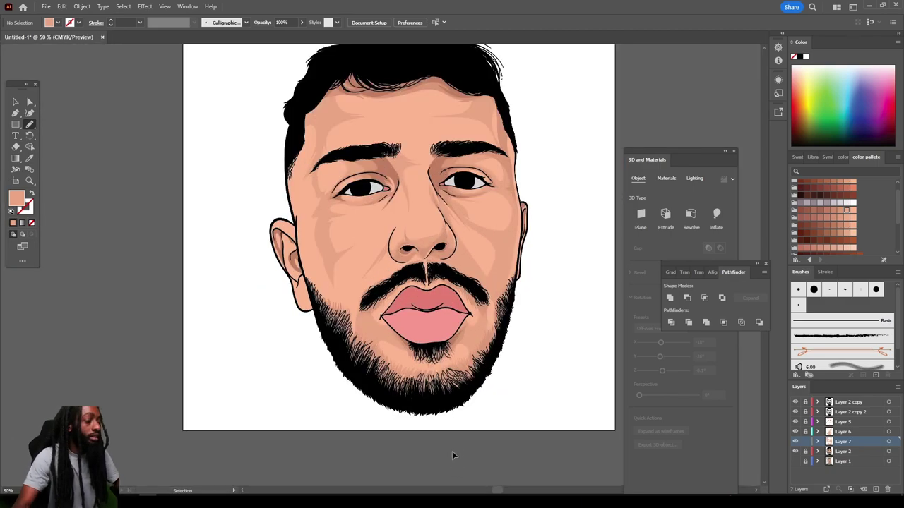
pyautogui.hotkey('ctrl', '=')
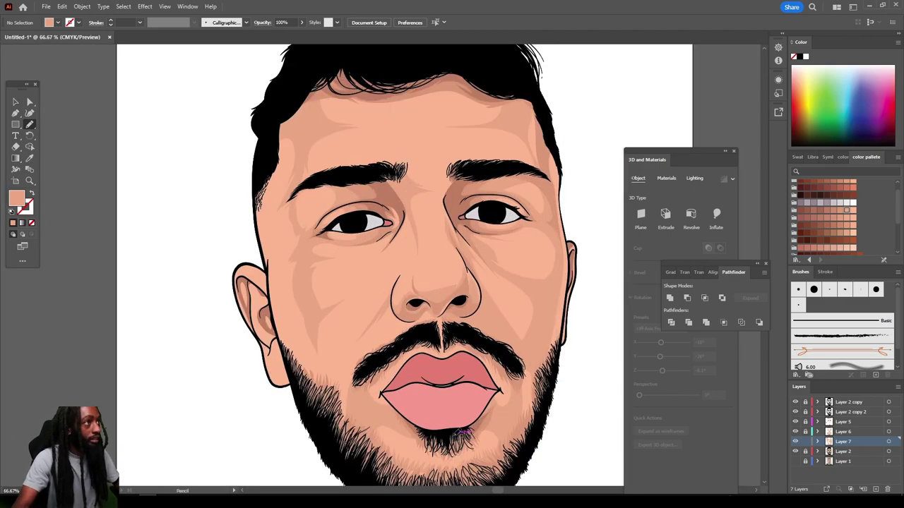
pyautogui.scroll(2, 459, 433)
pyautogui.hotkey('ctrl', '=')
pyautogui.hotkey('ctrl', '=')
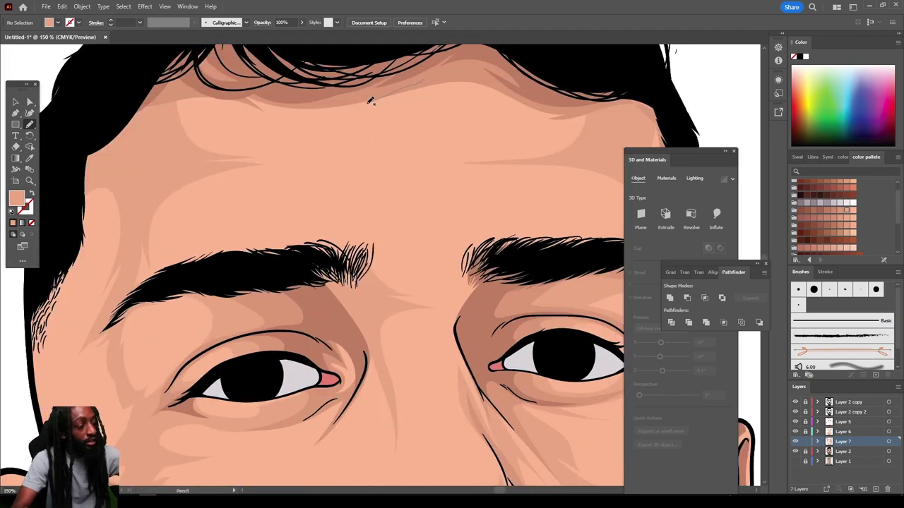
pyautogui.moveTo(370, 100)
pyautogui.mouseDown()
pyautogui.moveTo(328, 124)
pyautogui.moveTo(370, 117)
pyautogui.moveTo(337, 133)
pyautogui.moveTo(347, 147)
pyautogui.moveTo(401, 160)
pyautogui.moveTo(285, 163)
pyautogui.moveTo(308, 151)
pyautogui.moveTo(273, 137)
pyautogui.moveTo(274, 103)
pyautogui.moveTo(188, 90)
pyautogui.mouseUp()
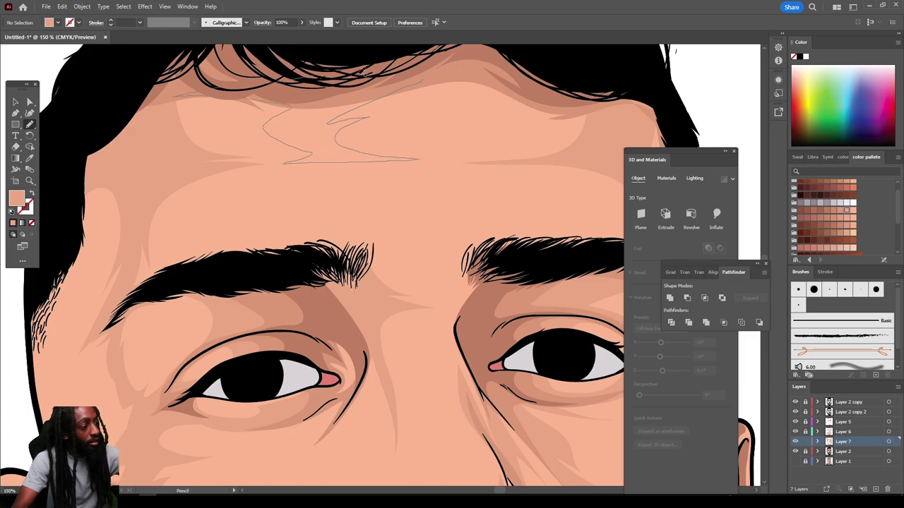
pyautogui.moveTo(364, 74); pyautogui.dragTo(393, 75)
pyautogui.moveTo(174, 105)
pyautogui.mouseDown()
pyautogui.moveTo(360, 106)
pyautogui.moveTo(491, 89)
pyautogui.moveTo(484, 68)
pyautogui.moveTo(374, 70)
pyautogui.moveTo(571, 126)
pyautogui.moveTo(416, 65)
pyautogui.mouseUp()
pyautogui.hotkey('ctrl', '-')
pyautogui.hotkey('ctrl', '-')
pyautogui.hotkey('ctrl', '-')
pyautogui.hotkey('ctrl', '-')
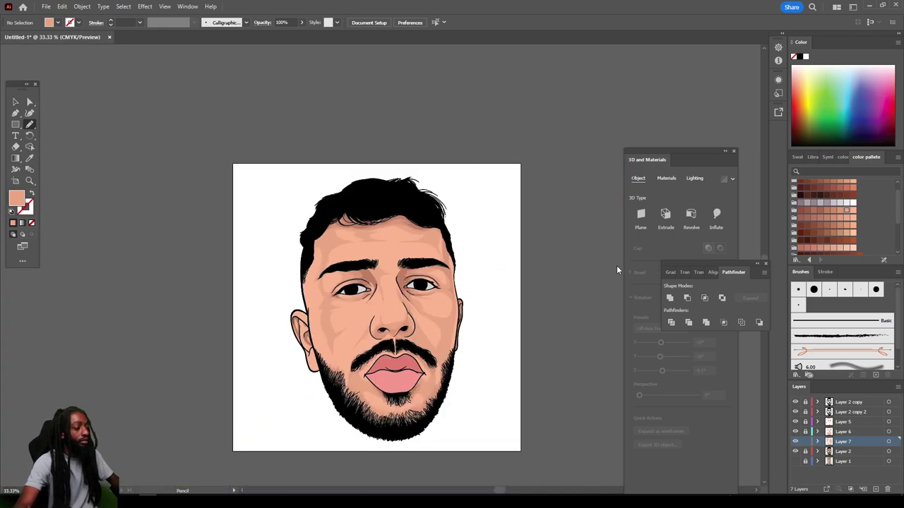
# Step: Draw a spiky midtone shadow around the hairs at the inner end of the left eyebrow
pyautogui.scroll(-1, 564, 271)
pyautogui.hotkey('ctrl', '+')
pyautogui.hotkey('ctrl', '+')
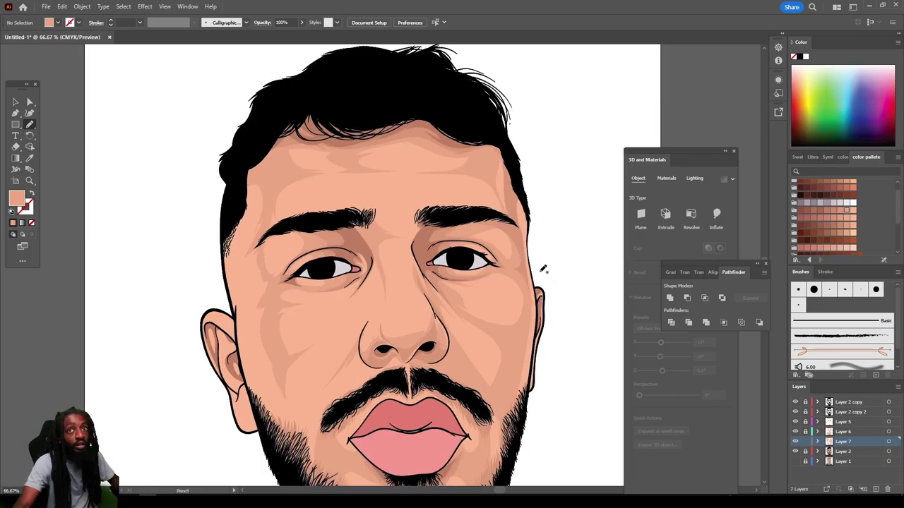
pyautogui.hotkey('ctrl', '+')
pyautogui.hotkey('ctrl', '+')
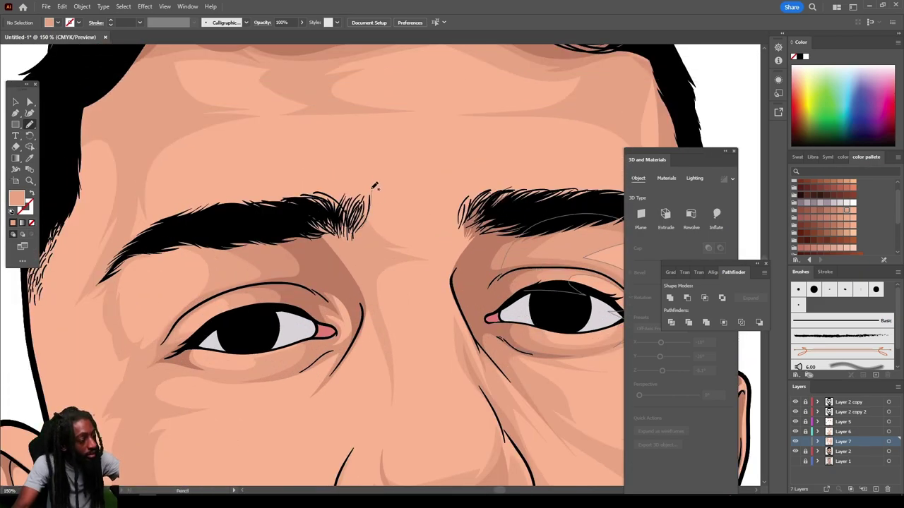
pyautogui.moveTo(374, 186)
pyautogui.mouseDown()
pyautogui.moveTo(318, 177)
pyautogui.moveTo(324, 189)
pyautogui.moveTo(186, 217)
pyautogui.moveTo(242, 206)
pyautogui.mouseUp()
pyautogui.moveTo(479, 222)
pyautogui.mouseDown()
pyautogui.moveTo(480, 194)
pyautogui.moveTo(512, 178)
pyautogui.moveTo(517, 190)
pyautogui.moveTo(506, 212)
pyautogui.mouseUp()
pyautogui.hotkey('ctrl', '-')
pyautogui.hotkey('ctrl', '-')
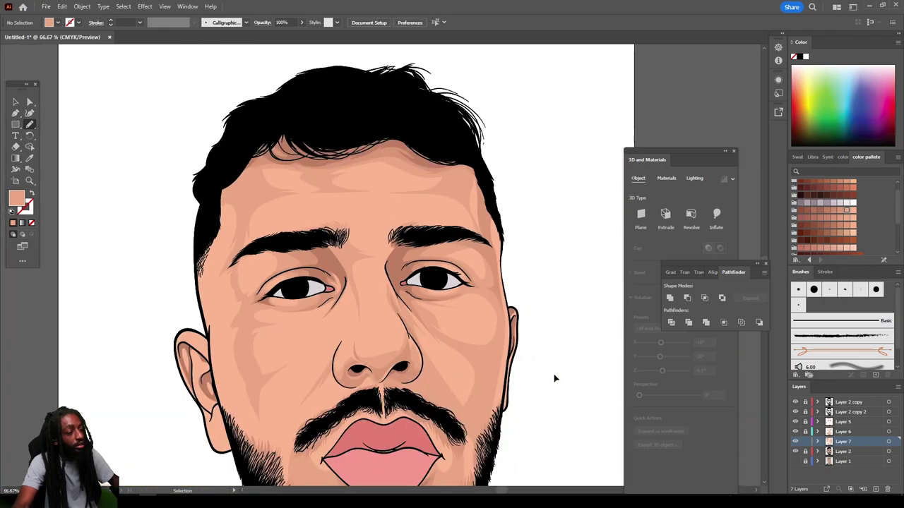
# Step: Draw a midtone shadow above the outer half of the right eyebrow, reaching toward the right temple
pyautogui.hotkey('ctrl', '=')
pyautogui.hotkey('ctrl', '=')
pyautogui.scroll(2, 552, 374)
pyautogui.moveTo(487, 241)
pyautogui.mouseDown()
pyautogui.moveTo(415, 242)
pyautogui.moveTo(498, 248)
pyautogui.mouseUp()
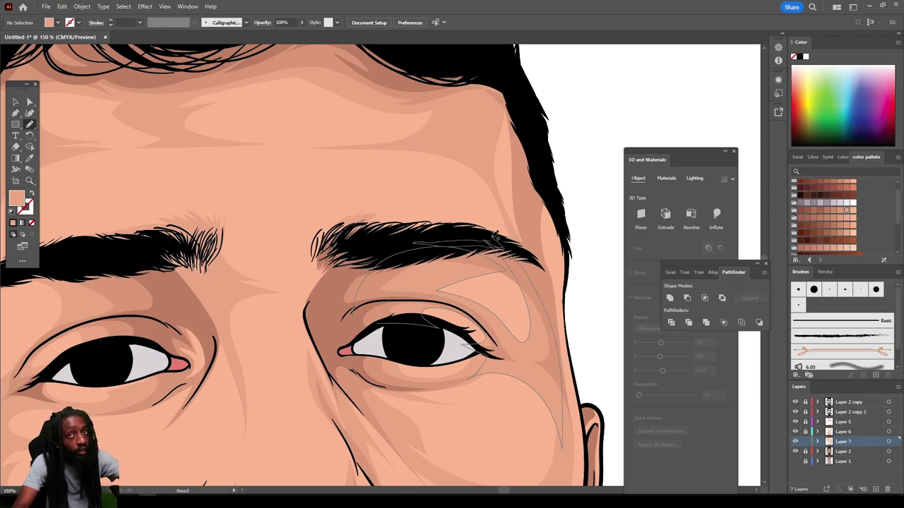
pyautogui.moveTo(462, 178)
pyautogui.mouseDown()
pyautogui.moveTo(500, 186)
pyautogui.moveTo(445, 144)
pyautogui.moveTo(382, 147)
pyautogui.moveTo(430, 179)
pyautogui.moveTo(379, 237)
pyautogui.mouseUp()
pyautogui.moveTo(485, 172)
pyautogui.mouseDown()
pyautogui.moveTo(510, 221)
pyautogui.moveTo(493, 149)
pyautogui.moveTo(484, 172)
pyautogui.mouseUp()
pyautogui.hotkey('ctrl', '-')
pyautogui.hotkey('ctrl', '-')
pyautogui.hotkey('ctrl', '-')
pyautogui.hotkey('ctrl', '-')
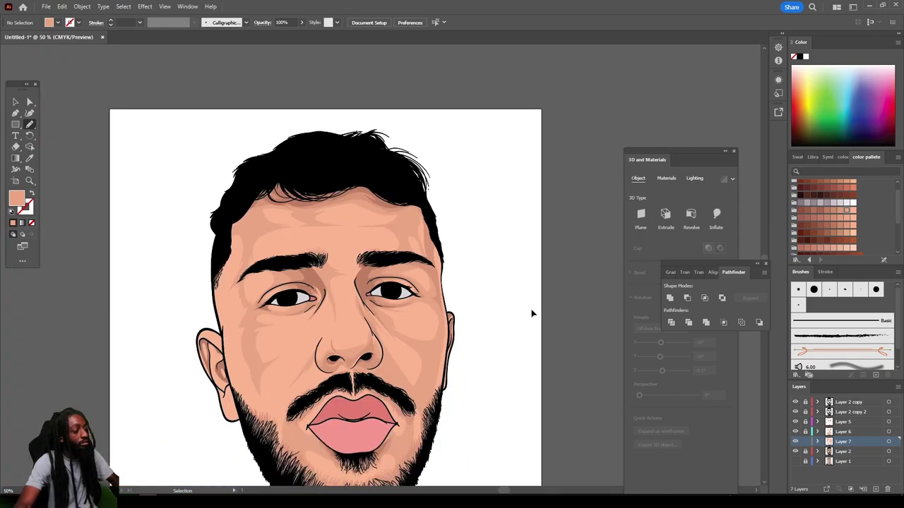
# Step: Lock Layer 7, make the unlocked Layer 5 active, and sample the dark shadow colour beside the right eye's inner corner for the Pencil tool
pyautogui.scroll(-3, 496, 292)
pyautogui.hotkey('ctrl', '-')
pyautogui.scroll(3, 484, 300)
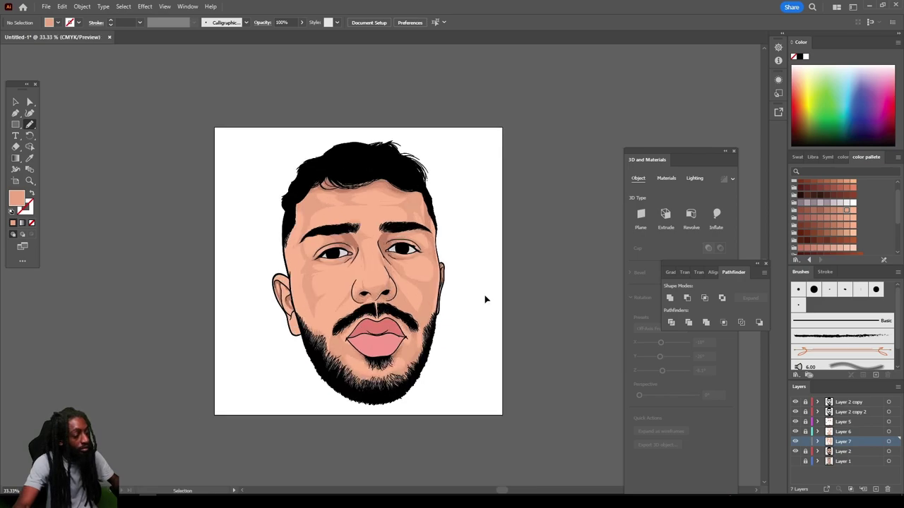
pyautogui.scroll(-2, 535, 355)
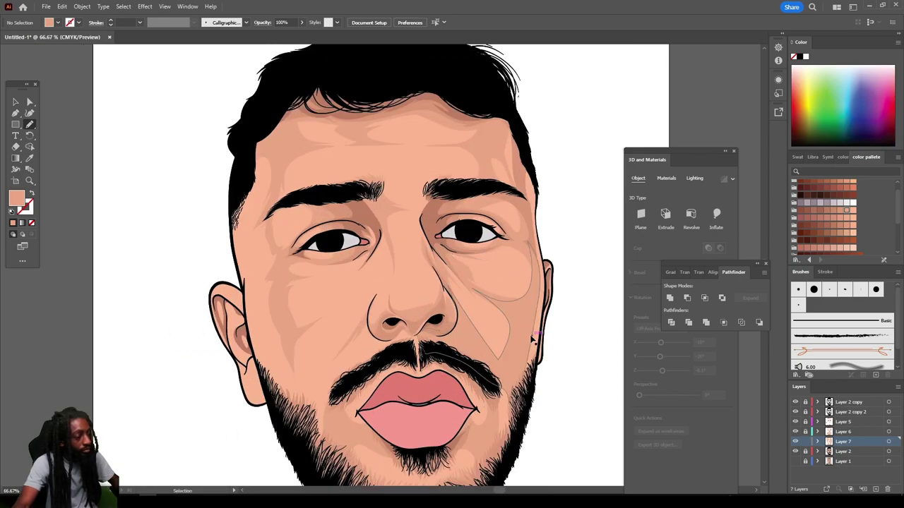
pyautogui.scroll(1, 575, 335)
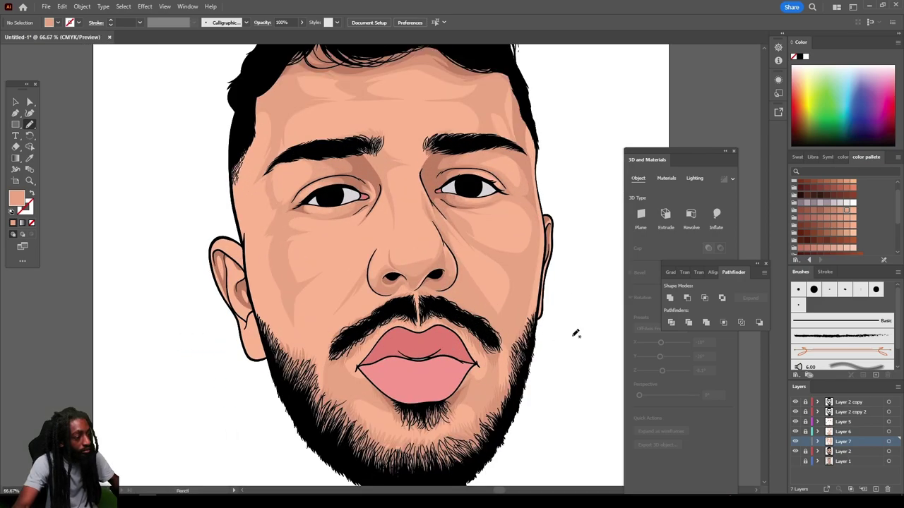
pyautogui.scroll(1, 549, 313)
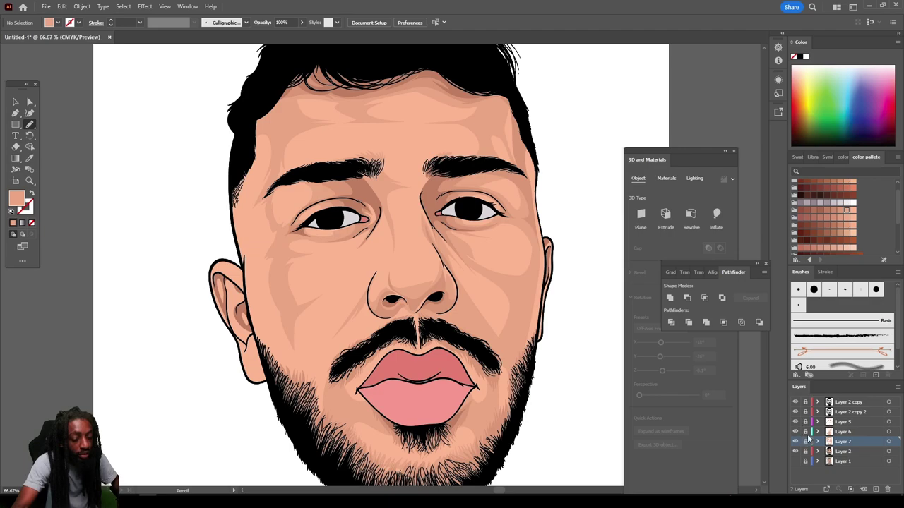
pyautogui.click(844, 421)
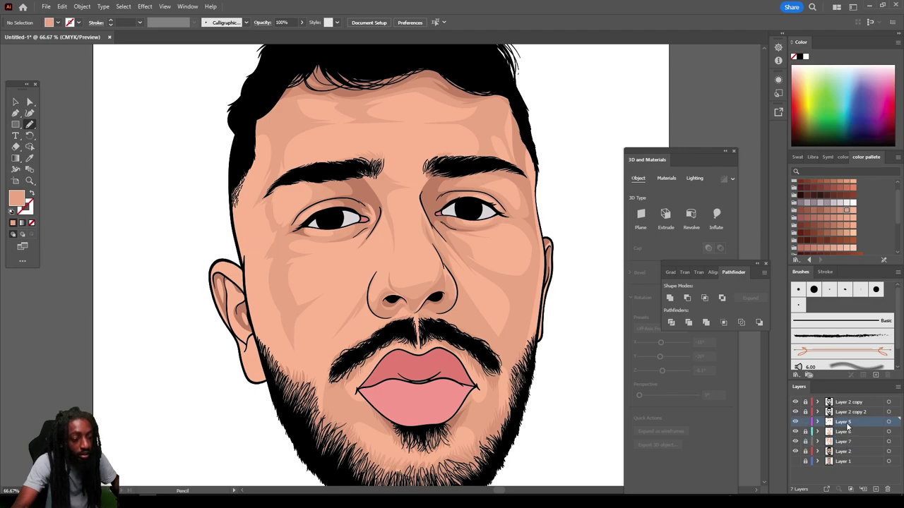
pyautogui.click(30, 158)
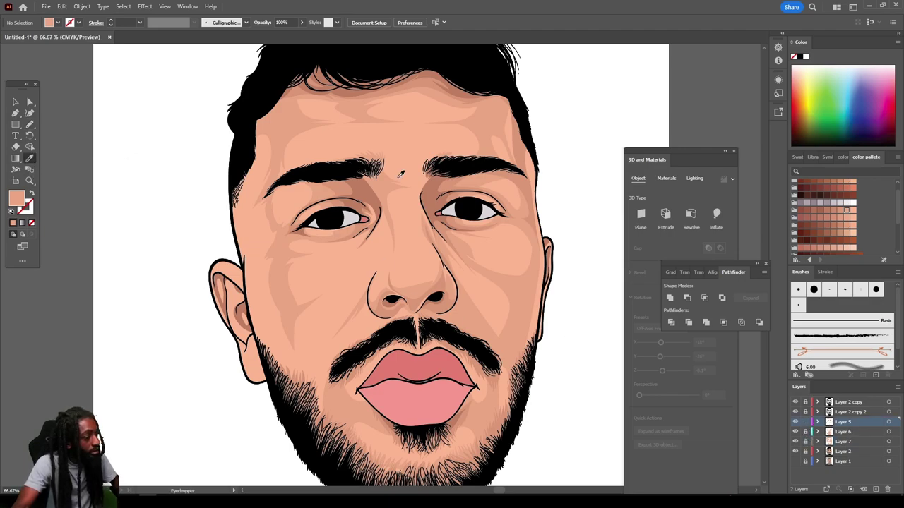
pyautogui.click(433, 197)
pyautogui.click(29, 124)
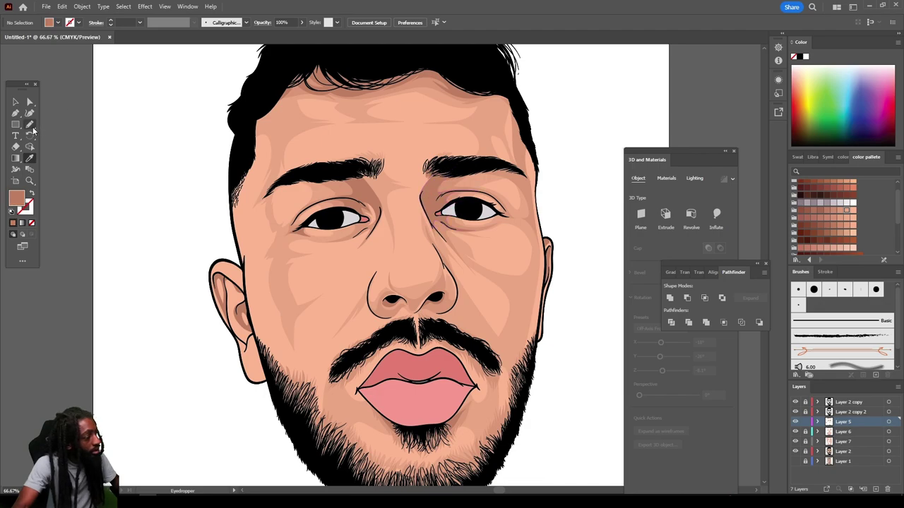
# Step: Draw a dark shadow beneath the right nostril, following the lower edge of the right nose wing
pyautogui.hotkey('ctrl', '0')
pyautogui.hotkey('ctrl', '-')
pyautogui.hotkey('ctrl', '=')
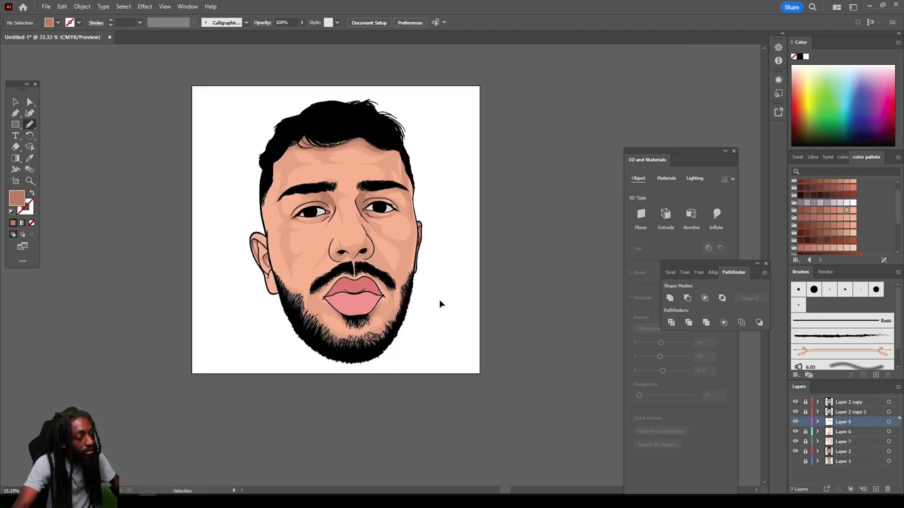
pyautogui.hotkey('ctrl', '=')
pyautogui.hotkey('ctrl', '=')
pyautogui.hotkey('ctrl', '=')
pyautogui.scroll(-2, 440, 302)
pyautogui.scroll(5, 438, 296)
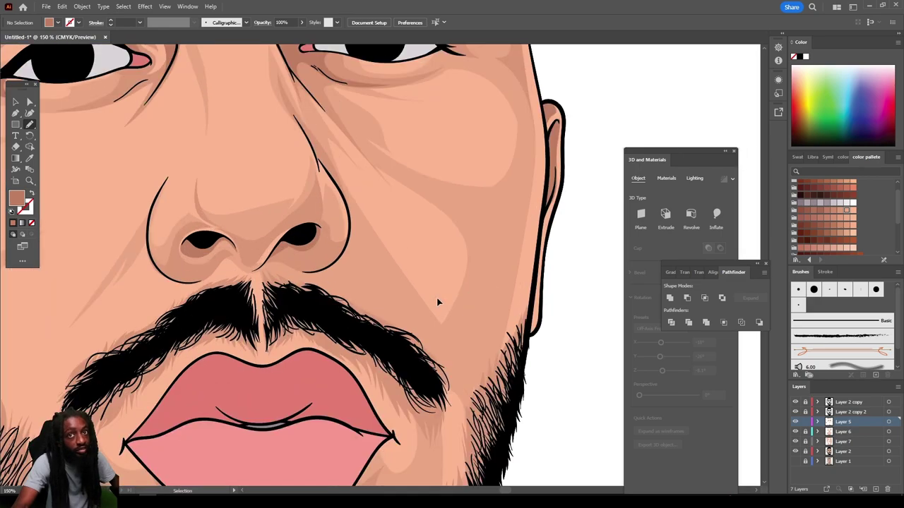
pyautogui.scroll(1, 438, 295)
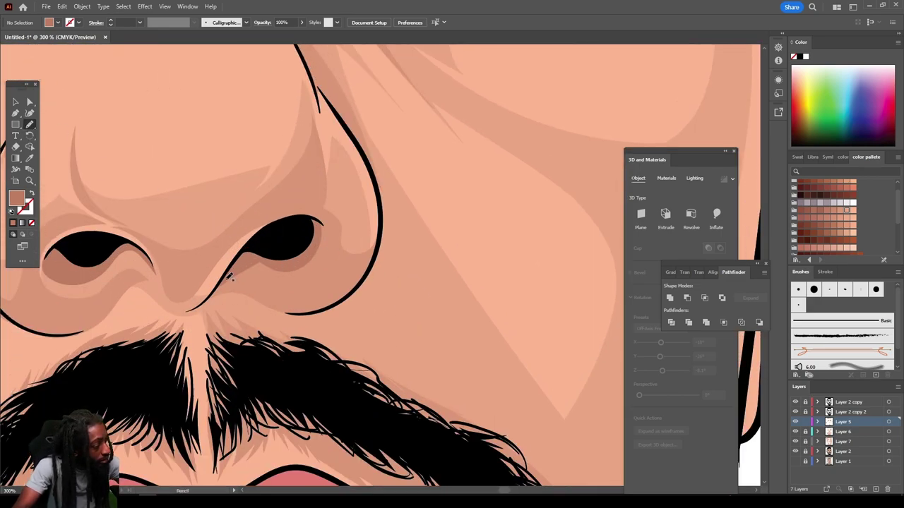
pyautogui.moveTo(218, 291)
pyautogui.mouseDown()
pyautogui.moveTo(303, 316)
pyautogui.moveTo(357, 290)
pyautogui.moveTo(383, 247)
pyautogui.mouseUp()
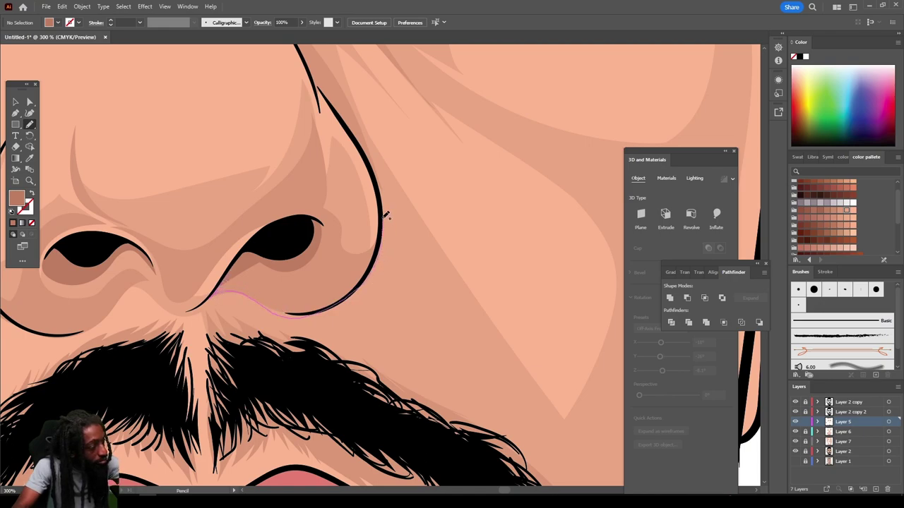
pyautogui.moveTo(386, 215)
pyautogui.mouseDown()
pyautogui.moveTo(376, 252)
pyautogui.moveTo(324, 286)
pyautogui.mouseUp()
pyautogui.moveTo(320, 244); pyautogui.dragTo(319, 247)
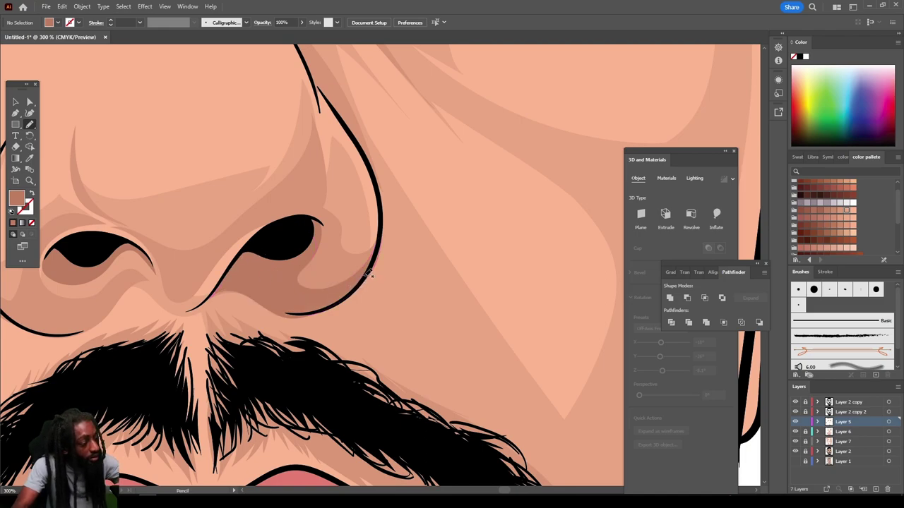
# Step: Draw a pointed dark shadow on the cheek just outside the right nose wing
pyautogui.moveTo(368, 274)
pyautogui.mouseDown()
pyautogui.moveTo(427, 338)
pyautogui.moveTo(380, 214)
pyautogui.moveTo(361, 277)
pyautogui.mouseUp()
pyautogui.hotkey('ctrl', '-')
pyautogui.hotkey('ctrl', '-')
pyautogui.hotkey('ctrl', '-')
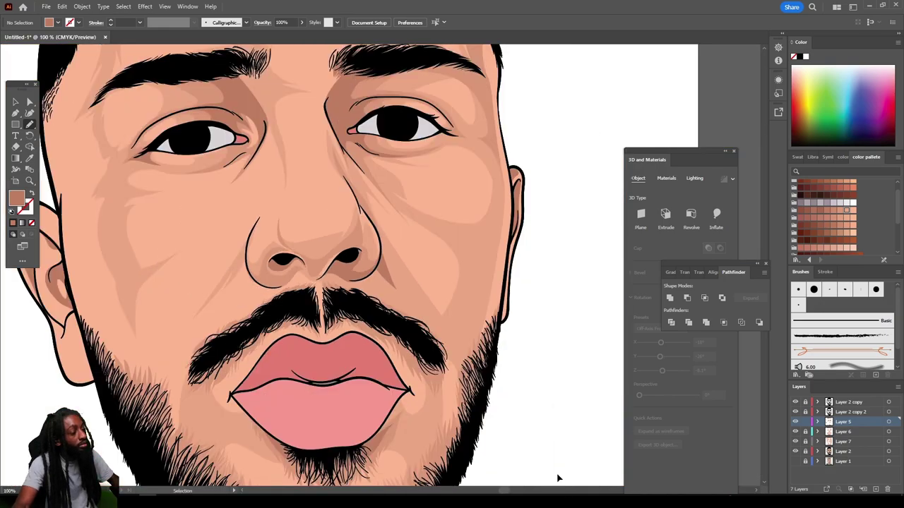
# Step: Draw a dark shadow around the outer corner of the right eye and its lids
pyautogui.hotkey('ctrl', '-')
pyautogui.scroll(2, 539, 444)
pyautogui.hotkey('ctrl', '+')
pyautogui.hotkey('ctrl', '+')
pyautogui.scroll(2, 538, 441)
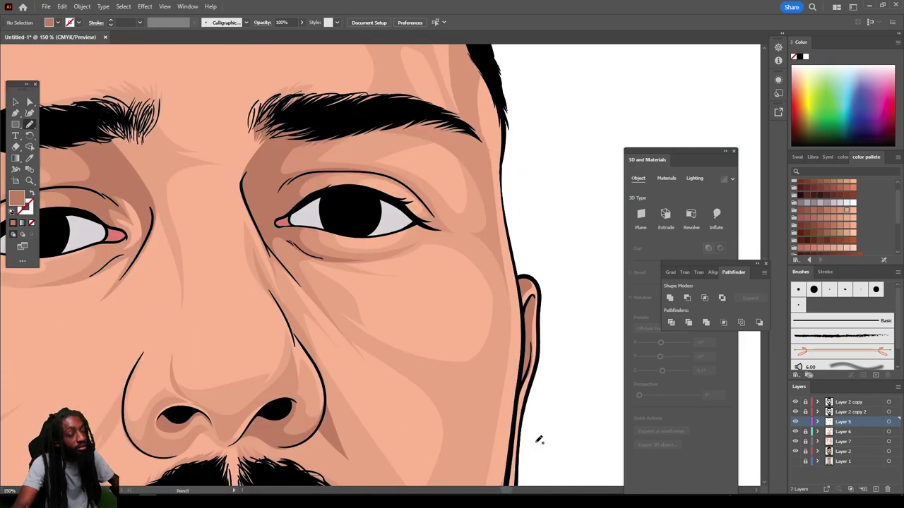
pyautogui.hotkey('ctrl', '+')
pyautogui.hotkey('ctrl', '+')
pyautogui.moveTo(364, 243)
pyautogui.mouseDown()
pyautogui.moveTo(404, 261)
pyautogui.moveTo(363, 304)
pyautogui.moveTo(431, 268)
pyautogui.moveTo(485, 266)
pyautogui.moveTo(439, 205)
pyautogui.mouseUp()
pyautogui.moveTo(320, 145)
pyautogui.mouseDown()
pyautogui.moveTo(372, 177)
pyautogui.moveTo(408, 231)
pyautogui.moveTo(328, 187)
pyautogui.moveTo(264, 178)
pyautogui.moveTo(206, 191)
pyautogui.mouseUp()
pyautogui.scroll(-5, 459, 399)
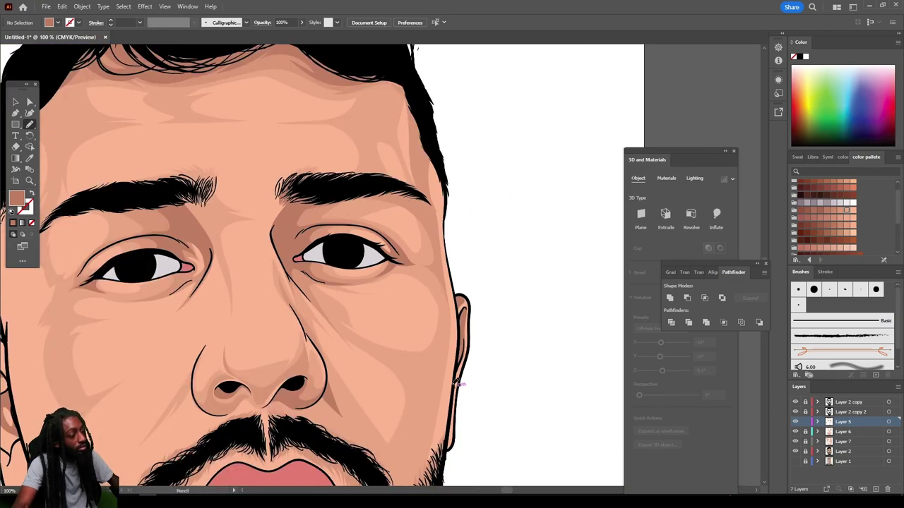
# Step: Draw a dark shadow beneath the right eyebrow, curving around its outer end and down the side of the face
pyautogui.scroll(4, 451, 383)
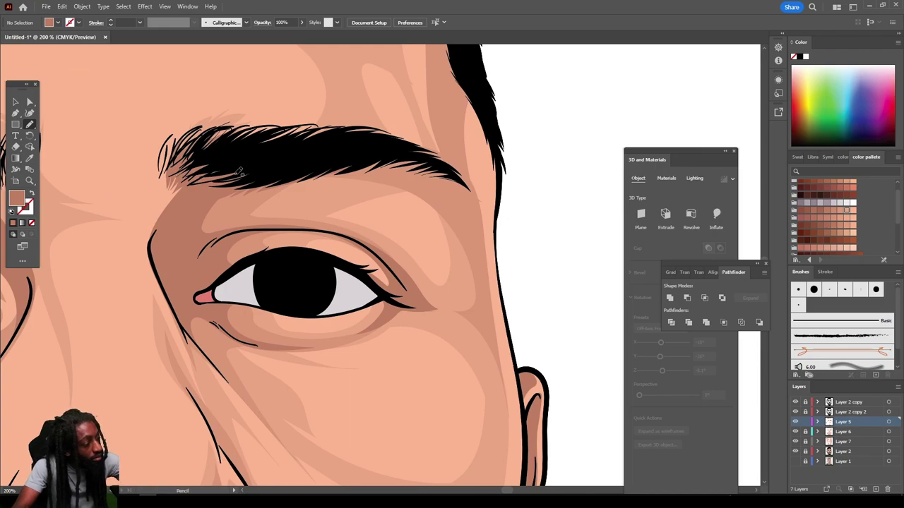
pyautogui.moveTo(233, 173)
pyautogui.mouseDown()
pyautogui.moveTo(289, 185)
pyautogui.moveTo(382, 172)
pyautogui.mouseUp()
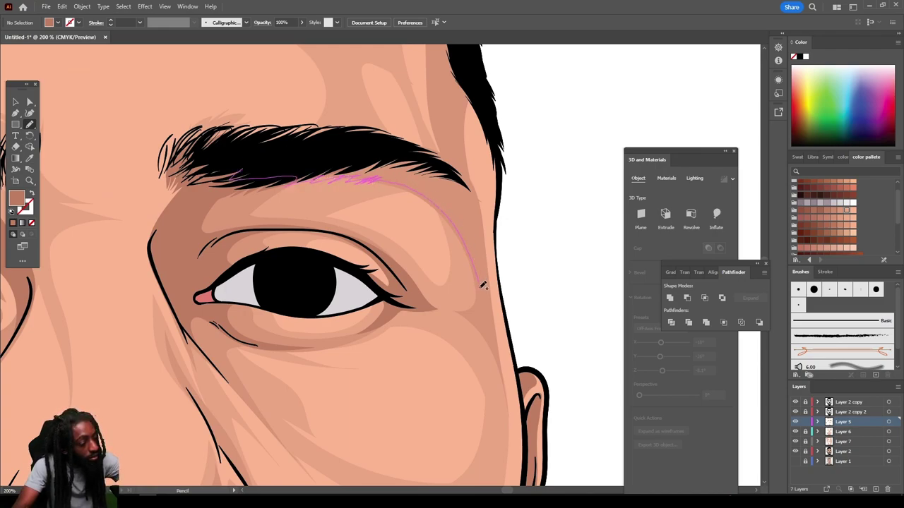
pyautogui.moveTo(503, 352); pyautogui.dragTo(492, 289)
pyautogui.moveTo(428, 141)
pyautogui.mouseDown()
pyautogui.moveTo(371, 130)
pyautogui.moveTo(293, 134)
pyautogui.moveTo(248, 182)
pyautogui.mouseUp()
pyautogui.hotkey('ctrl', '-')
pyautogui.hotkey('ctrl', '-')
pyautogui.hotkey('ctrl', '-')
pyautogui.hotkey('ctrl', '-')
pyautogui.hotkey('ctrl', '-')
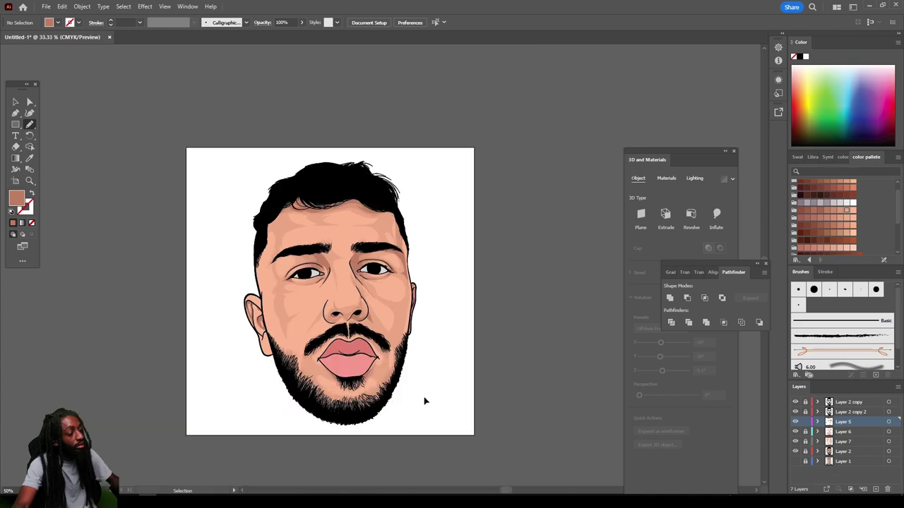
# Step: Draw a dark shadow along the hairline at the right temple, tapering to a point above the eyebrow's outer end
pyautogui.scroll(1, 423, 399)
pyautogui.hotkey('ctrl', '+')
pyautogui.hotkey('ctrl', '+')
pyautogui.hotkey('ctrl', '+')
pyautogui.hotkey('ctrl', '+')
pyautogui.hotkey('ctrl', '+')
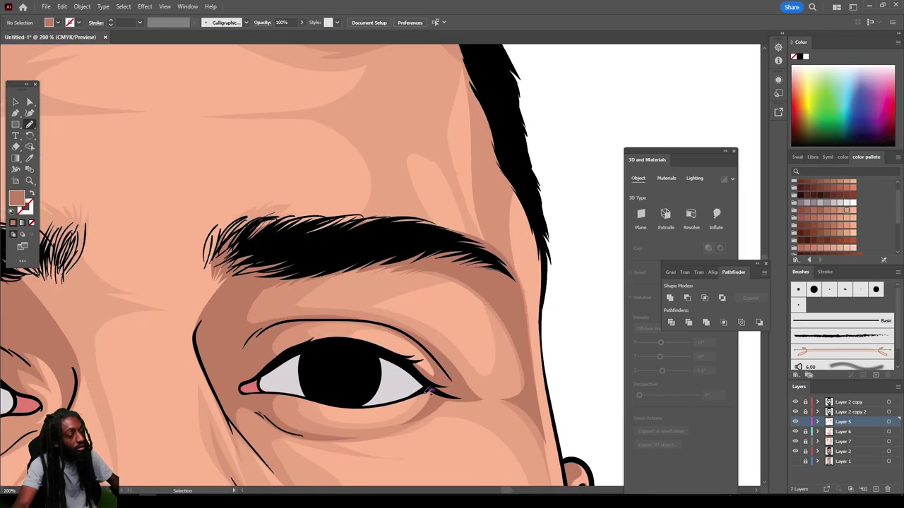
pyautogui.scroll(3, 426, 393)
pyautogui.moveTo(508, 202)
pyautogui.mouseDown()
pyautogui.moveTo(502, 302)
pyautogui.moveTo(476, 234)
pyautogui.moveTo(465, 155)
pyautogui.moveTo(435, 105)
pyautogui.mouseUp()
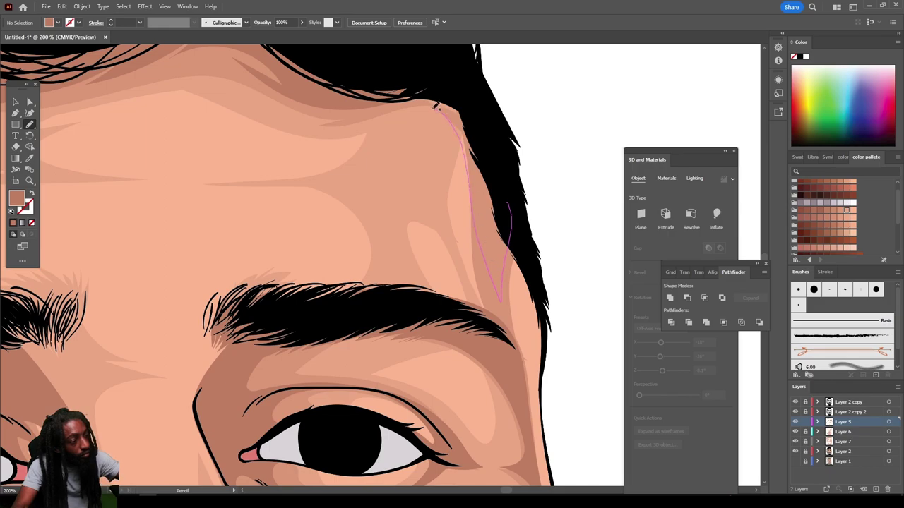
pyautogui.moveTo(374, 101)
pyautogui.mouseDown()
pyautogui.moveTo(448, 77)
pyautogui.moveTo(432, 96)
pyautogui.mouseUp()
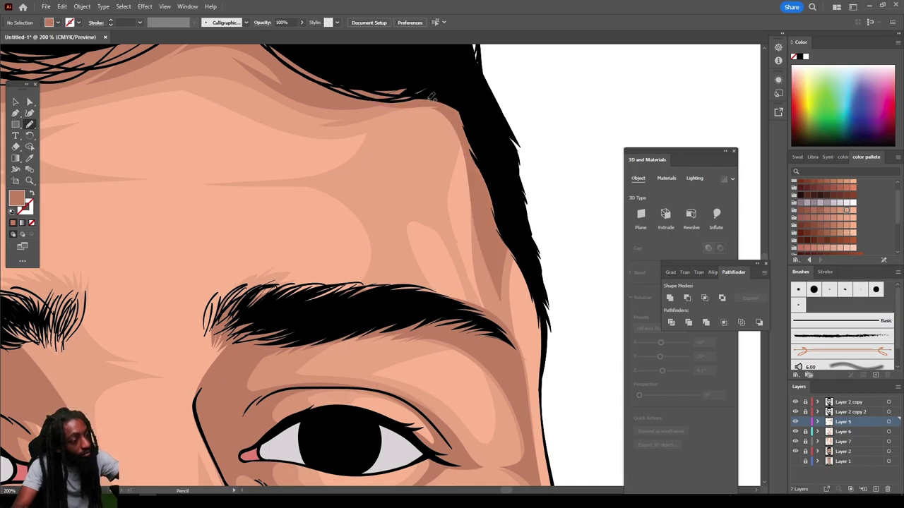
pyautogui.scroll(-6, 571, 312)
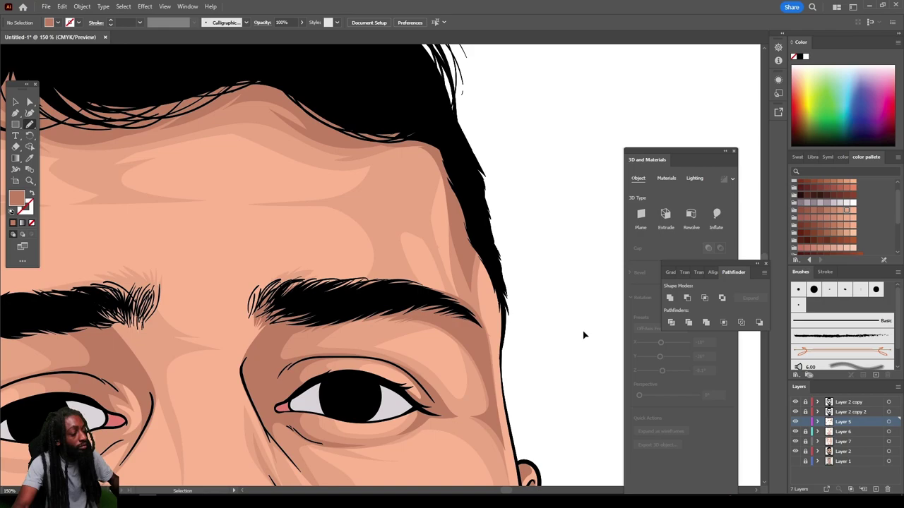
# Step: Draw a narrow dark shadow from the right eye's inner corner, tapering down the fold onto the cheek
pyautogui.scroll(2, 501, 315)
pyautogui.scroll(4, 496, 317)
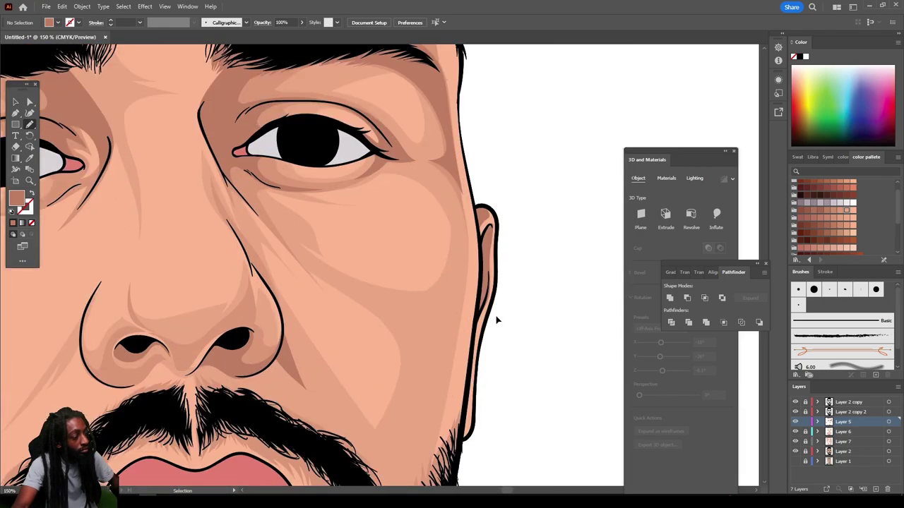
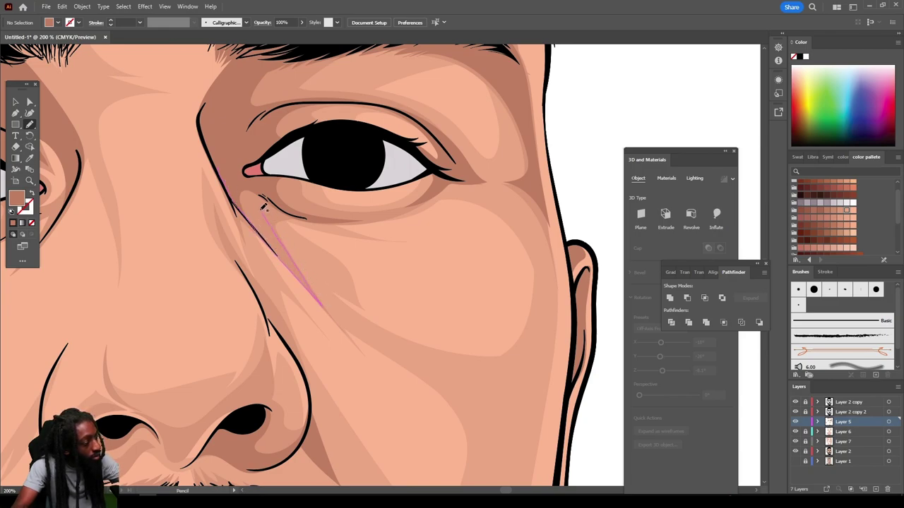
pyautogui.moveTo(264, 204); pyautogui.dragTo(286, 223)
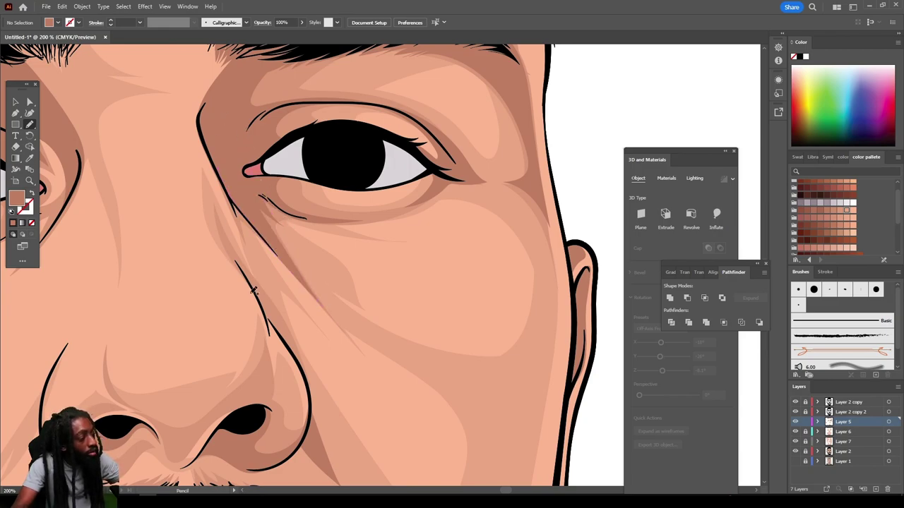
pyautogui.scroll(-3, 475, 435)
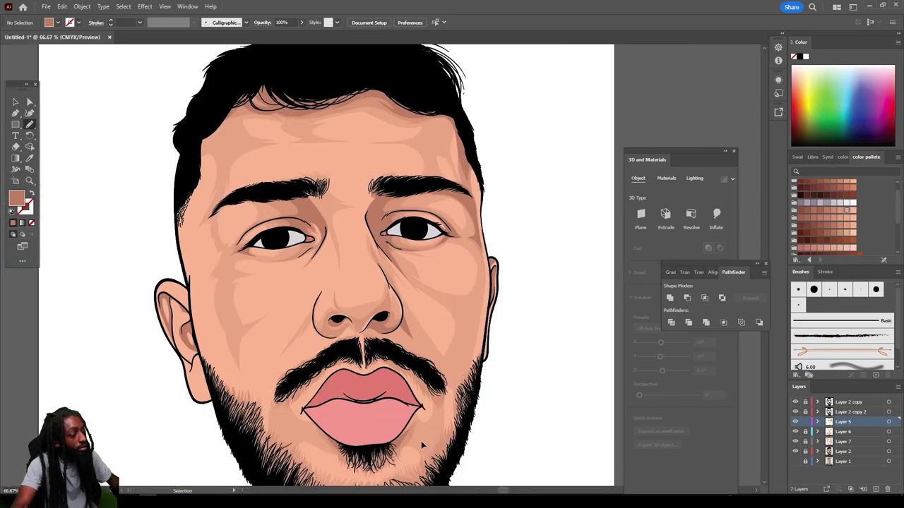
# Step: Draw a slim dark shadow along the right side of the nose bridge, running down to the nose wing
pyautogui.scroll(4, 421, 440)
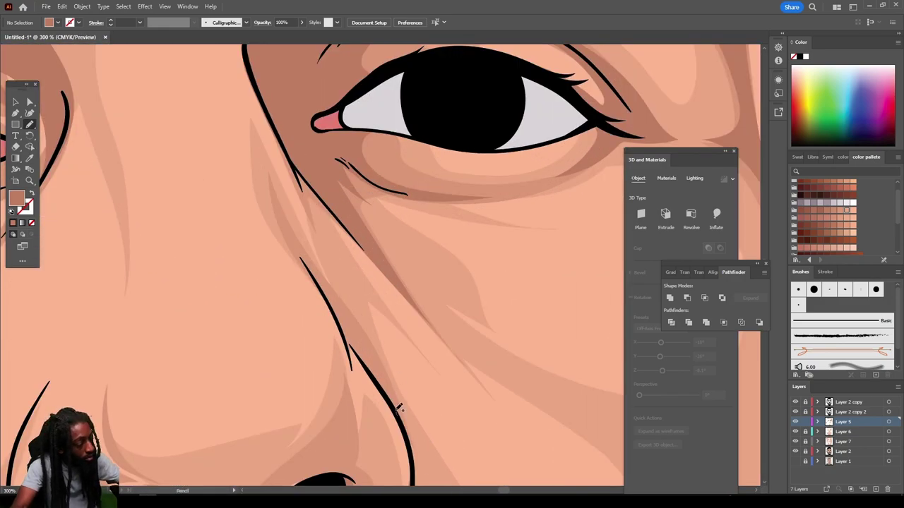
pyautogui.moveTo(370, 343); pyautogui.dragTo(334, 287)
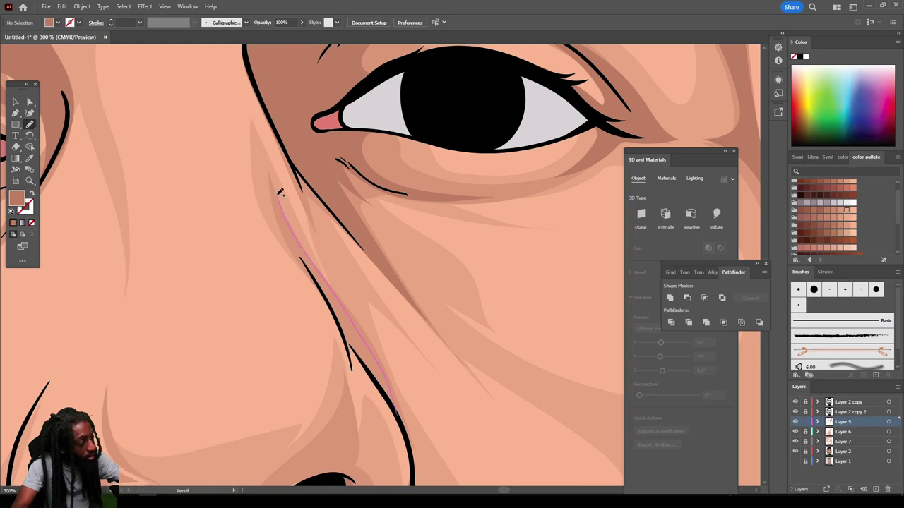
pyautogui.moveTo(279, 210)
pyautogui.mouseDown()
pyautogui.moveTo(354, 390)
pyautogui.moveTo(352, 349)
pyautogui.moveTo(387, 399)
pyautogui.mouseUp()
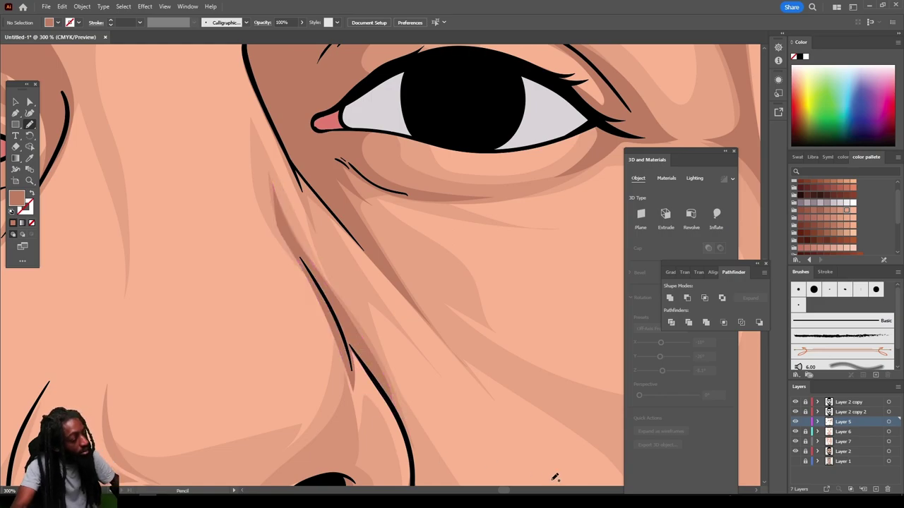
pyautogui.hotkey('ctrl', '-')
pyautogui.hotkey('ctrl', '-')
pyautogui.hotkey('ctrl', '-')
pyautogui.hotkey('ctrl', '-')
pyautogui.hotkey('ctrl', '-')
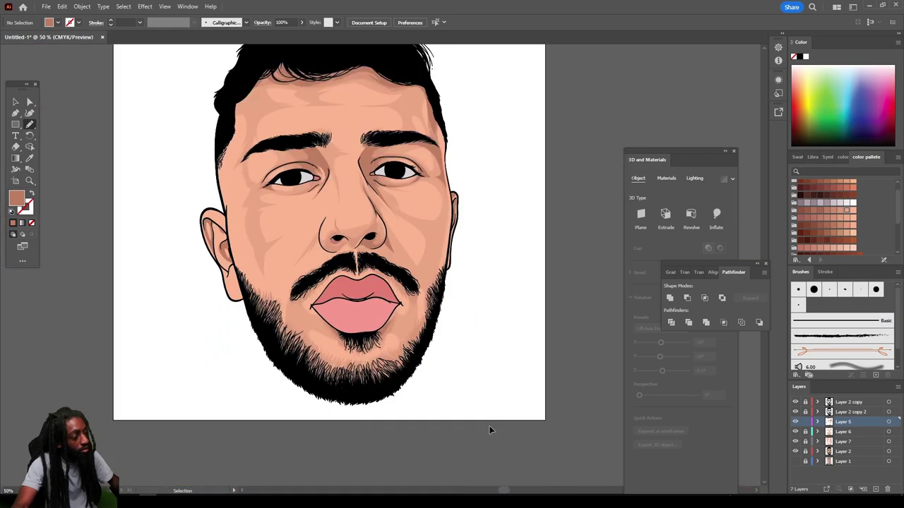
# Step: Draw a dark shadow from the right mouth corner, under the lower lip and across the chin, with jagged edges in the beard
pyautogui.hotkey('ctrl', '+')
pyautogui.hotkey('ctrl', '+')
pyautogui.scroll(-1, 492, 423)
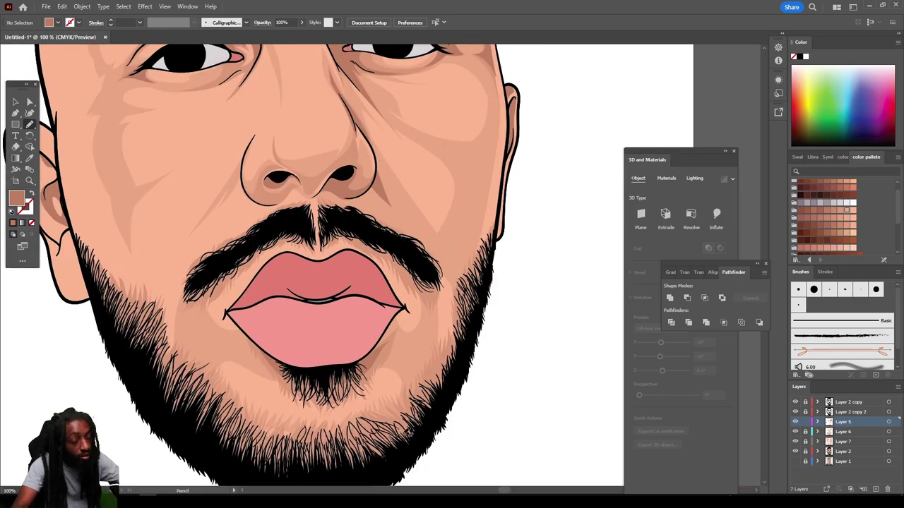
pyautogui.scroll(-1, 403, 435)
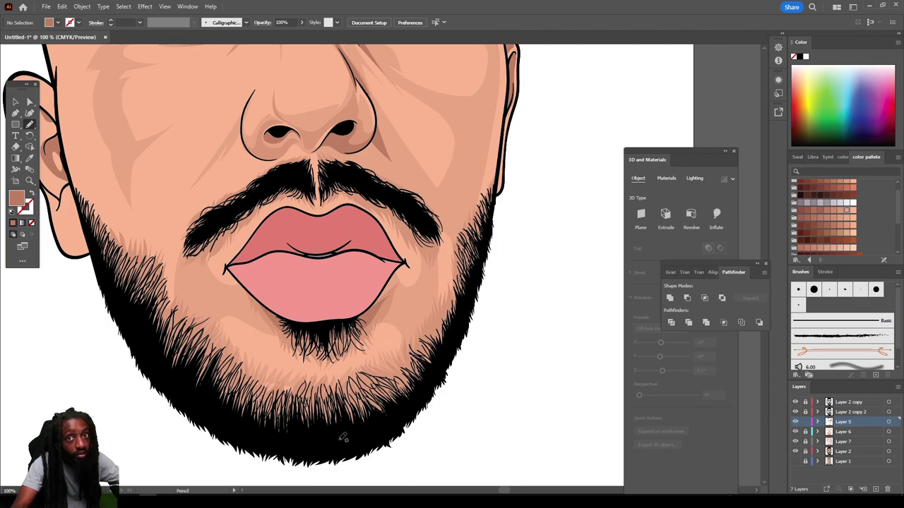
pyautogui.moveTo(237, 407)
pyautogui.mouseDown()
pyautogui.moveTo(257, 392)
pyautogui.moveTo(296, 397)
pyautogui.moveTo(298, 412)
pyautogui.moveTo(264, 375)
pyautogui.moveTo(251, 385)
pyautogui.moveTo(219, 363)
pyautogui.moveTo(191, 378)
pyautogui.mouseUp()
pyautogui.moveTo(296, 415)
pyautogui.mouseDown()
pyautogui.moveTo(315, 387)
pyautogui.moveTo(363, 380)
pyautogui.mouseUp()
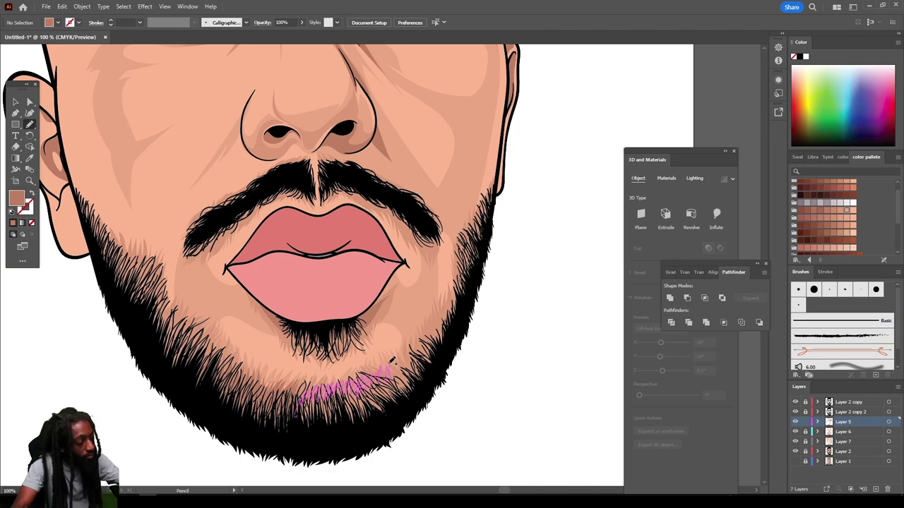
pyautogui.moveTo(406, 354)
pyautogui.mouseDown()
pyautogui.moveTo(384, 318)
pyautogui.moveTo(364, 323)
pyautogui.moveTo(398, 261)
pyautogui.mouseUp()
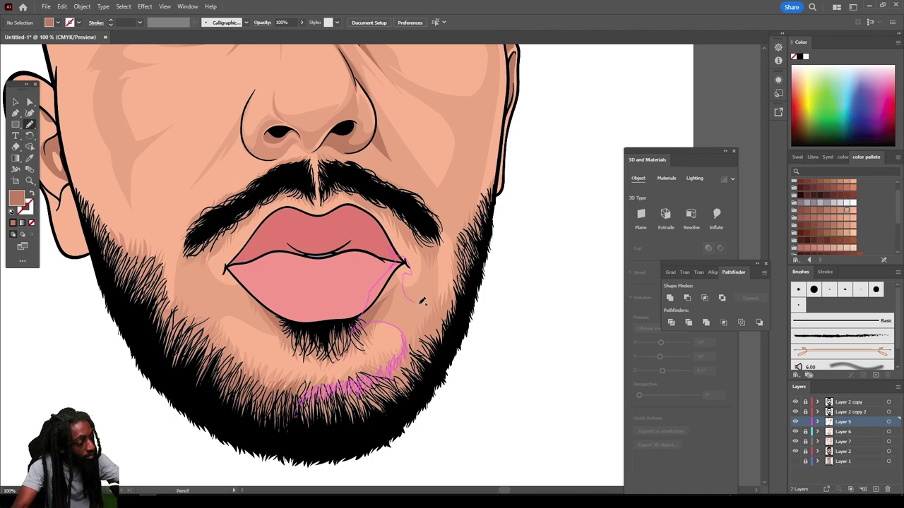
pyautogui.moveTo(422, 302)
pyautogui.mouseDown()
pyautogui.moveTo(433, 369)
pyautogui.moveTo(382, 417)
pyautogui.moveTo(291, 424)
pyautogui.mouseUp()
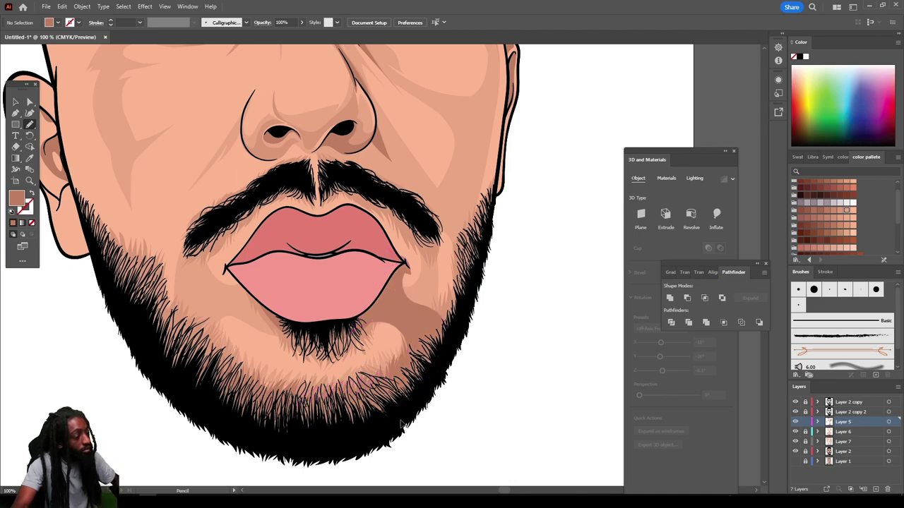
pyautogui.hotkey('ctrl', '-')
pyautogui.hotkey('ctrl', '-')
pyautogui.hotkey('ctrl', '-')
# Step: Extend the dark shadow between the right mouth corner, the moustache's outer end and the beard, leaving the cheek highlight clear
pyautogui.hotkey('ctrl', '+')
pyautogui.hotkey('ctrl', '+')
pyautogui.hotkey('ctrl', '+')
pyautogui.hotkey('ctrl', '+')
pyautogui.hotkey('ctrl', '+')
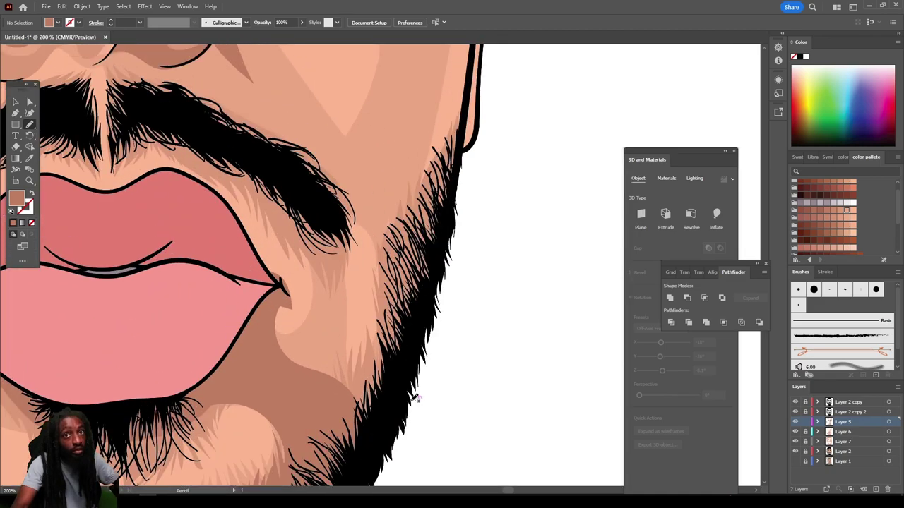
pyautogui.scroll(1, 413, 400)
pyautogui.moveTo(358, 452)
pyautogui.mouseDown()
pyautogui.moveTo(406, 342)
pyautogui.moveTo(369, 385)
pyautogui.moveTo(338, 365)
pyautogui.moveTo(352, 284)
pyautogui.moveTo(340, 230)
pyautogui.moveTo(260, 169)
pyautogui.moveTo(319, 259)
pyautogui.mouseUp()
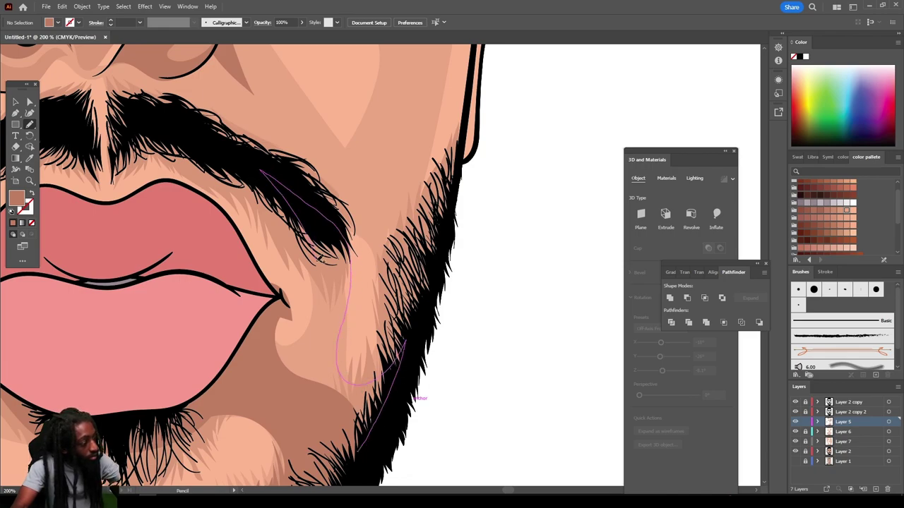
pyautogui.moveTo(310, 327); pyautogui.dragTo(264, 266)
pyautogui.moveTo(257, 349); pyautogui.dragTo(260, 351)
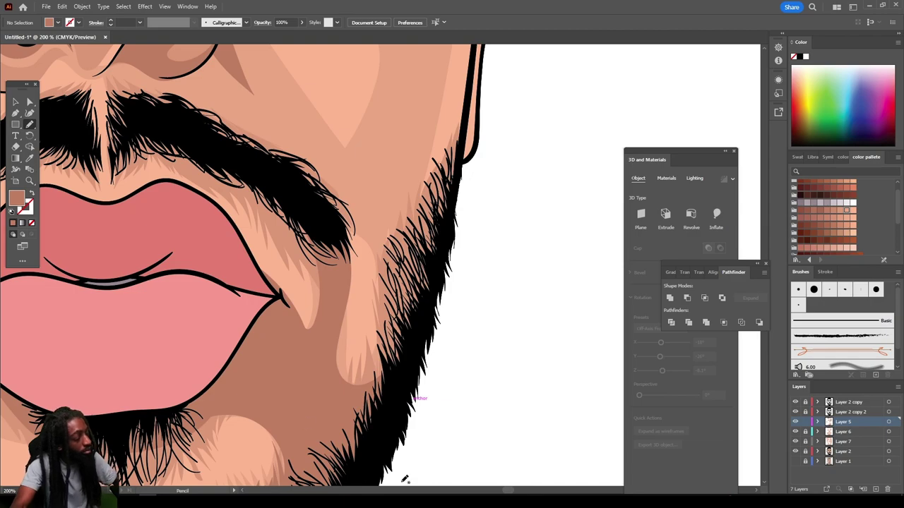
pyautogui.scroll(-4, 427, 457)
# Step: Add hair-like dark shadow spikes around the moustache's right end, along the right beard edge and around the cheek highlight
pyautogui.scroll(5, 426, 457)
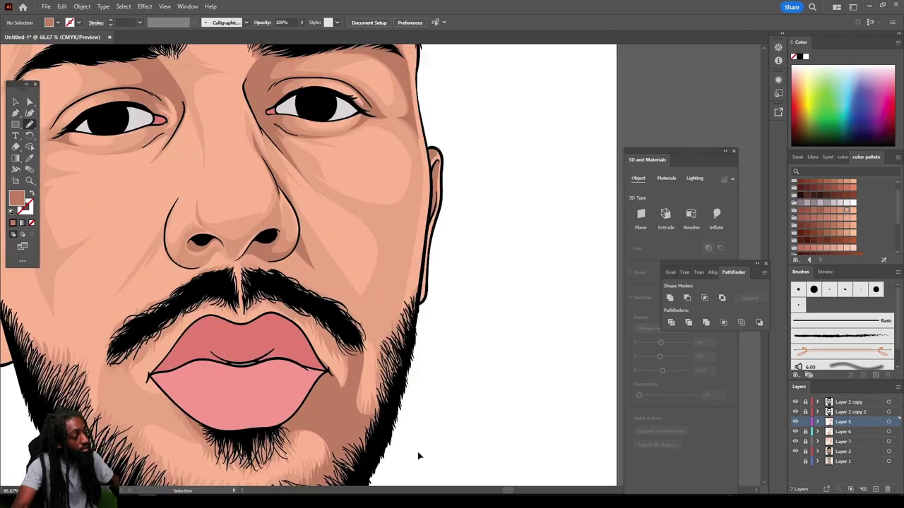
pyautogui.moveTo(339, 421)
pyautogui.mouseDown()
pyautogui.moveTo(322, 388)
pyautogui.moveTo(301, 369)
pyautogui.moveTo(285, 370)
pyautogui.moveTo(249, 310)
pyautogui.moveTo(334, 377)
pyautogui.moveTo(331, 416)
pyautogui.mouseUp()
pyautogui.scroll(-2, 322, 432)
pyautogui.moveTo(356, 381)
pyautogui.mouseDown()
pyautogui.moveTo(357, 346)
pyautogui.moveTo(371, 346)
pyautogui.moveTo(366, 309)
pyautogui.moveTo(331, 287)
pyautogui.moveTo(291, 281)
pyautogui.mouseUp()
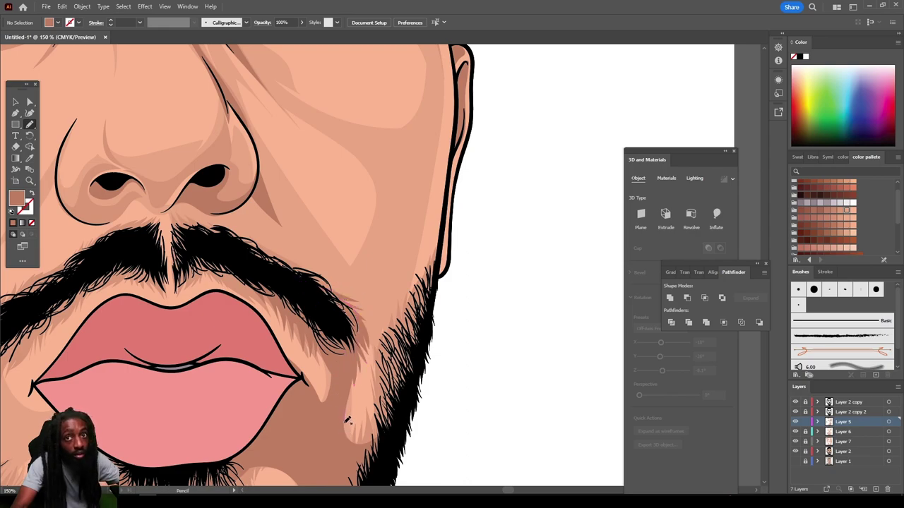
pyautogui.moveTo(358, 419)
pyautogui.mouseDown()
pyautogui.moveTo(387, 313)
pyautogui.moveTo(406, 296)
pyautogui.moveTo(415, 305)
pyautogui.moveTo(441, 247)
pyautogui.mouseUp()
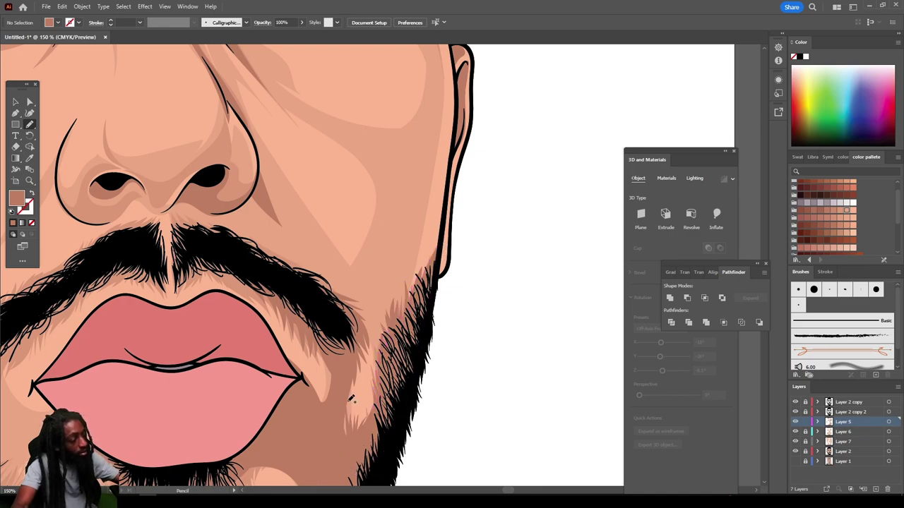
pyautogui.moveTo(375, 420); pyautogui.dragTo(356, 384)
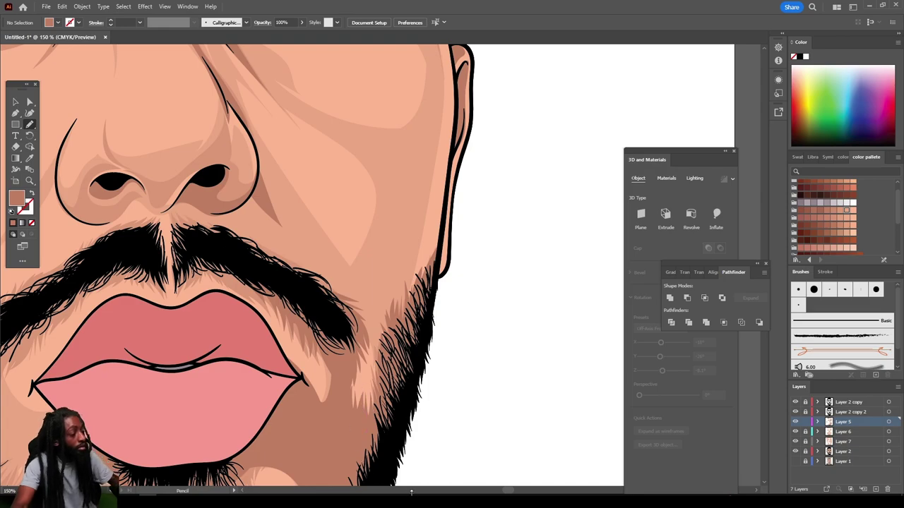
pyautogui.hotkey('ctrl', '-')
pyautogui.hotkey('ctrl', '-')
pyautogui.hotkey('ctrl', '-')
pyautogui.hotkey('ctrl', '-')
# Step: Draw a long dark shadow down the right edge of the face, from beside the eye into the beard
pyautogui.hotkey('ctrl', '+')
pyautogui.hotkey('ctrl', '+')
pyautogui.hotkey('ctrl', '+')
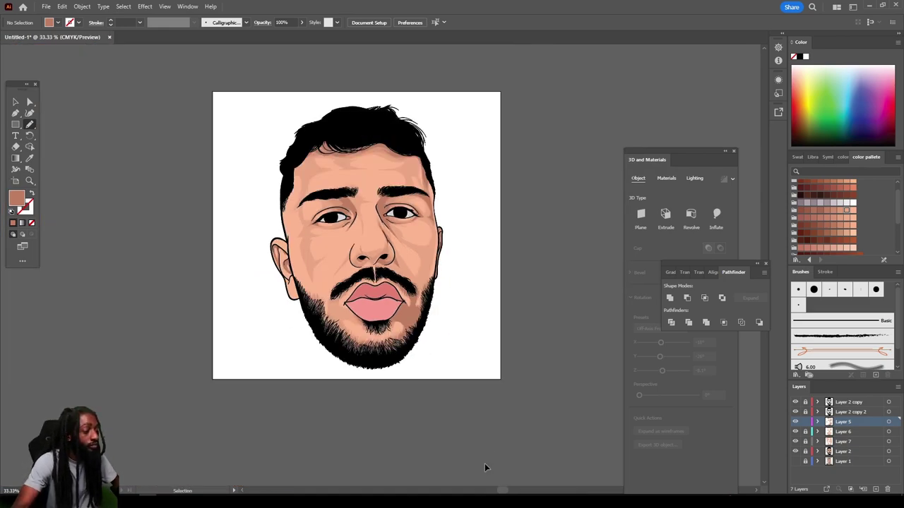
pyautogui.hscroll(2, 494, 458)
pyautogui.scroll(4, 494, 458)
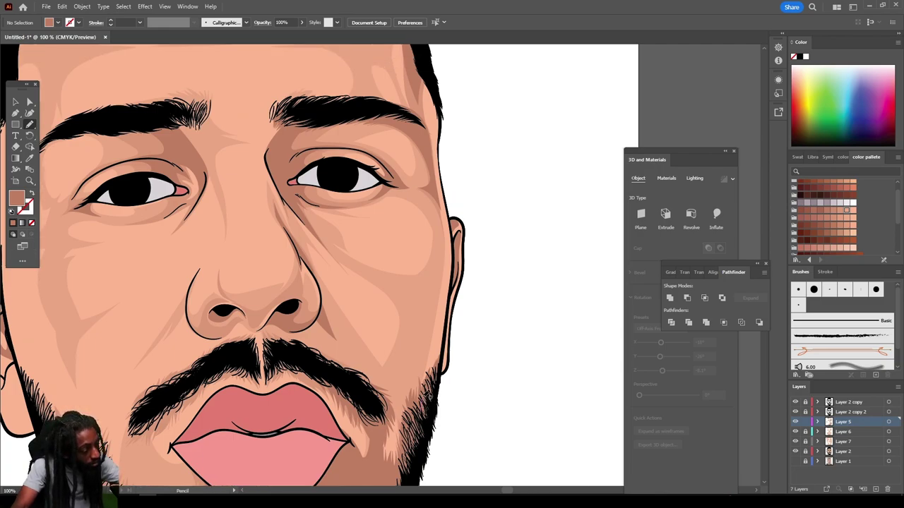
pyautogui.moveTo(435, 346)
pyautogui.mouseDown()
pyautogui.moveTo(451, 252)
pyautogui.moveTo(438, 191)
pyautogui.mouseUp()
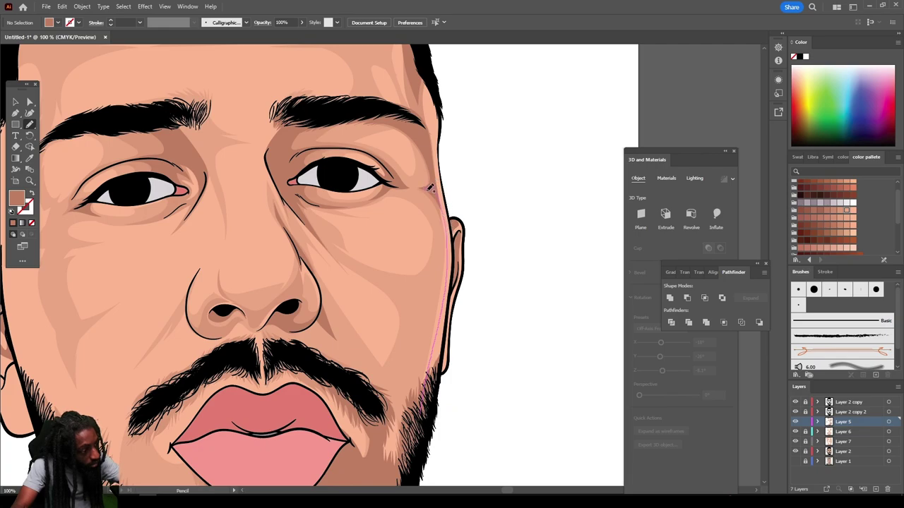
pyautogui.moveTo(441, 212)
pyautogui.mouseDown()
pyautogui.moveTo(440, 252)
pyautogui.moveTo(406, 394)
pyautogui.moveTo(406, 452)
pyautogui.mouseUp()
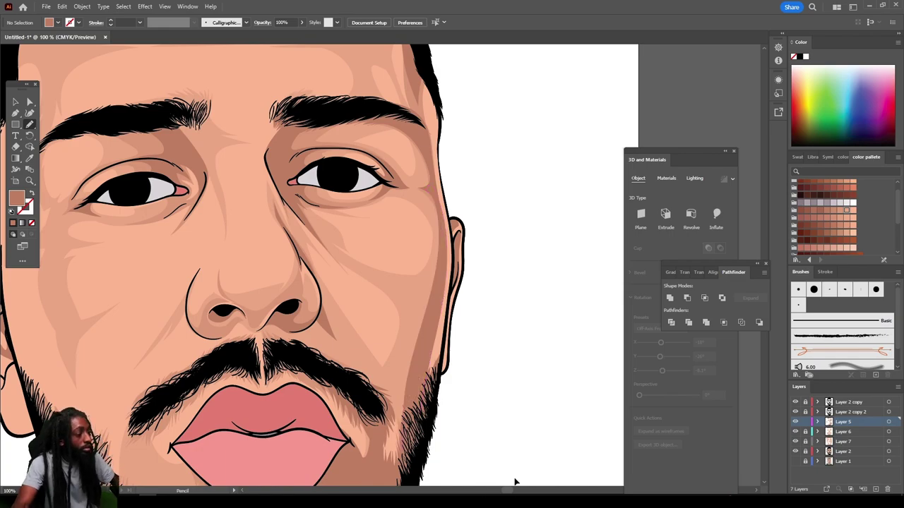
pyautogui.hotkey('ctrl', '-')
pyautogui.hotkey('ctrl', '-')
pyautogui.hotkey('ctrl', '-')
# Step: Draw a dark shadow on the right temple, from the hairline down along the inner side of the narrow highlight
pyautogui.hotkey('ctrl', '+')
pyautogui.hotkey('ctrl', '+')
pyautogui.hotkey('ctrl', '+')
pyautogui.hotkey('ctrl', '+')
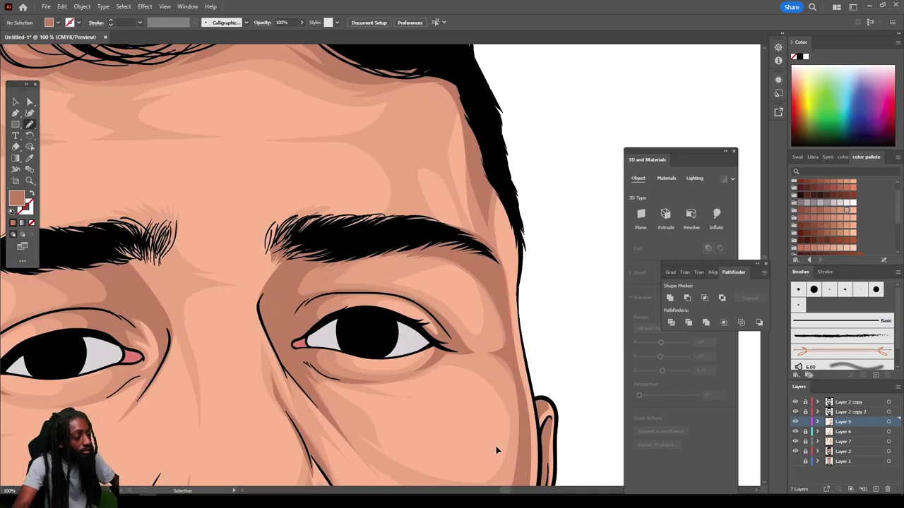
pyautogui.hotkey('ctrl', '+')
pyautogui.scroll(3, 498, 444)
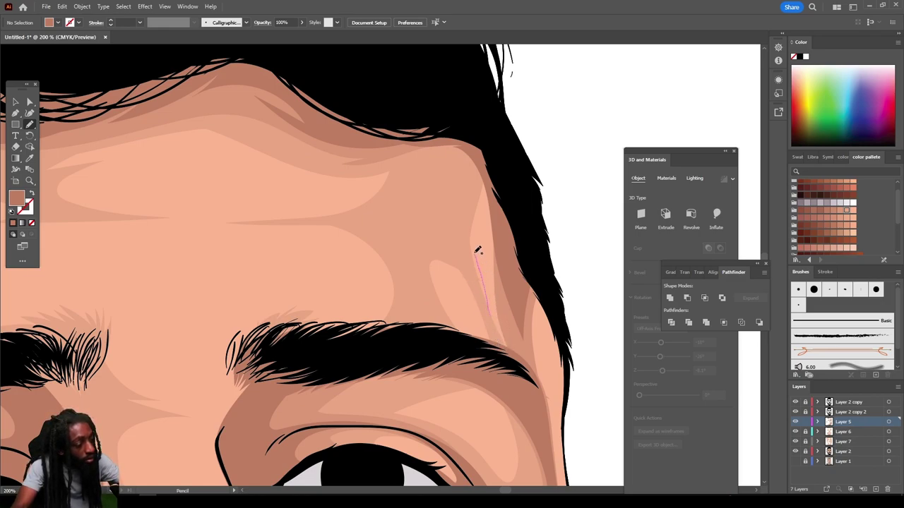
pyautogui.moveTo(477, 252)
pyautogui.mouseDown()
pyautogui.moveTo(490, 136)
pyautogui.moveTo(419, 115)
pyautogui.moveTo(443, 168)
pyautogui.moveTo(448, 241)
pyautogui.moveTo(499, 330)
pyautogui.mouseUp()
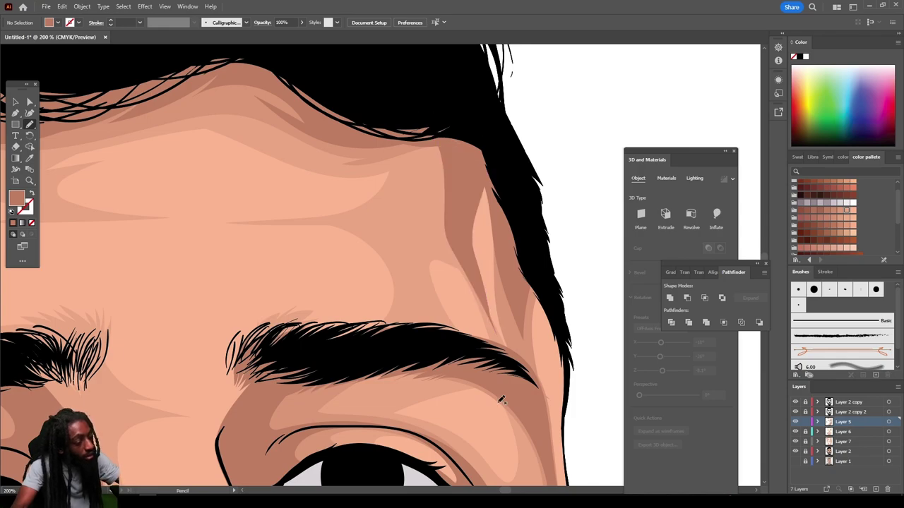
# Step: Extend the dark shadow on the right edge of the face inward over the cheek with a pointed shape running down to the beard
pyautogui.hotkey('ctrl', '-')
pyautogui.hotkey('ctrl', '-')
pyautogui.hotkey('ctrl', '-')
pyautogui.hotkey('ctrl', '-')
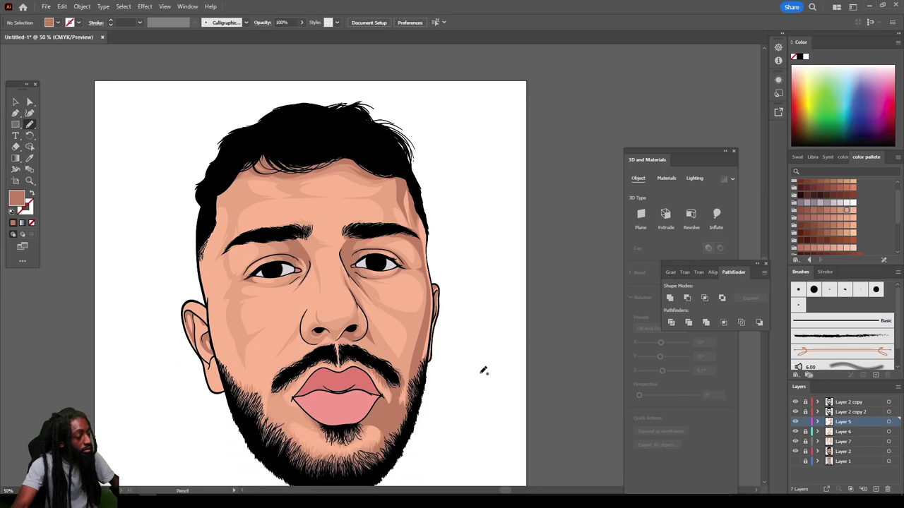
pyautogui.hotkey('ctrl', '+')
pyautogui.hotkey('ctrl', '+')
pyautogui.hotkey('ctrl', '+')
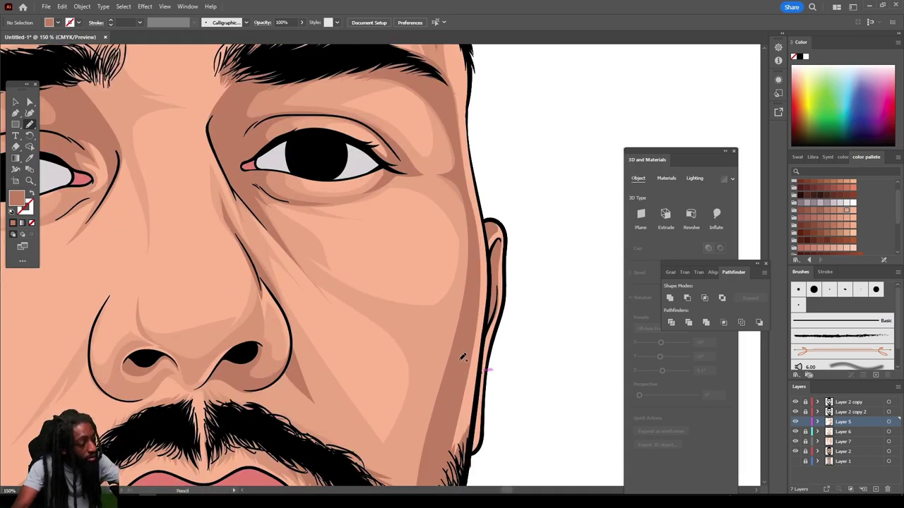
pyautogui.moveTo(456, 346)
pyautogui.mouseDown()
pyautogui.moveTo(412, 329)
pyautogui.moveTo(438, 372)
pyautogui.moveTo(427, 355)
pyautogui.moveTo(437, 417)
pyautogui.mouseUp()
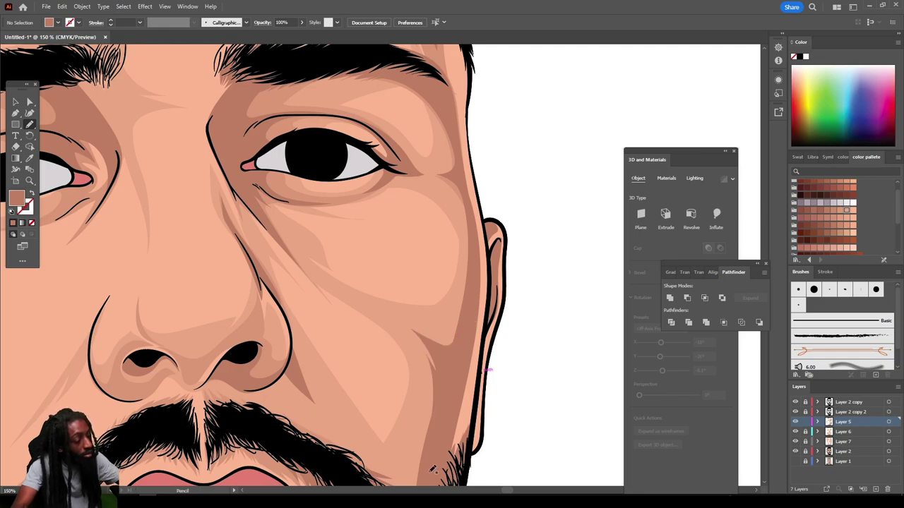
pyautogui.scroll(-4, 500, 477)
pyautogui.scroll(2, 501, 478)
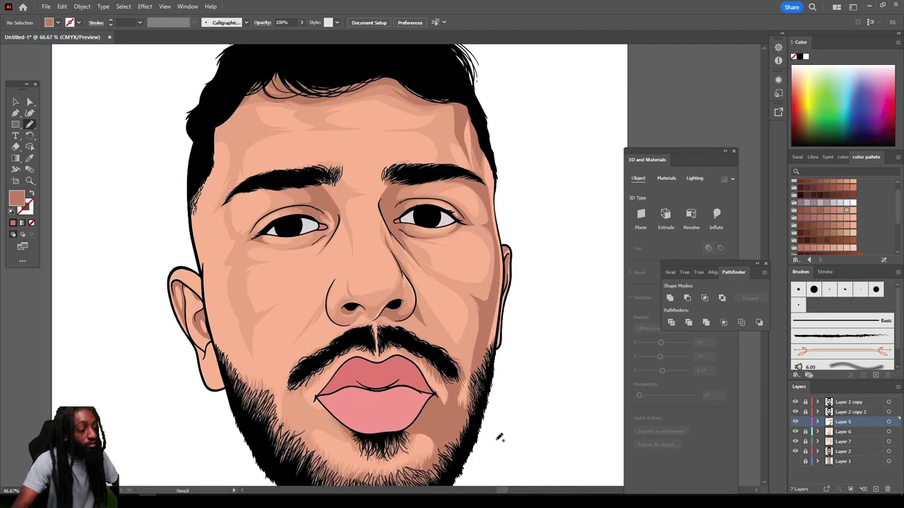
pyautogui.scroll(-1, 500, 438)
pyautogui.scroll(3, 494, 443)
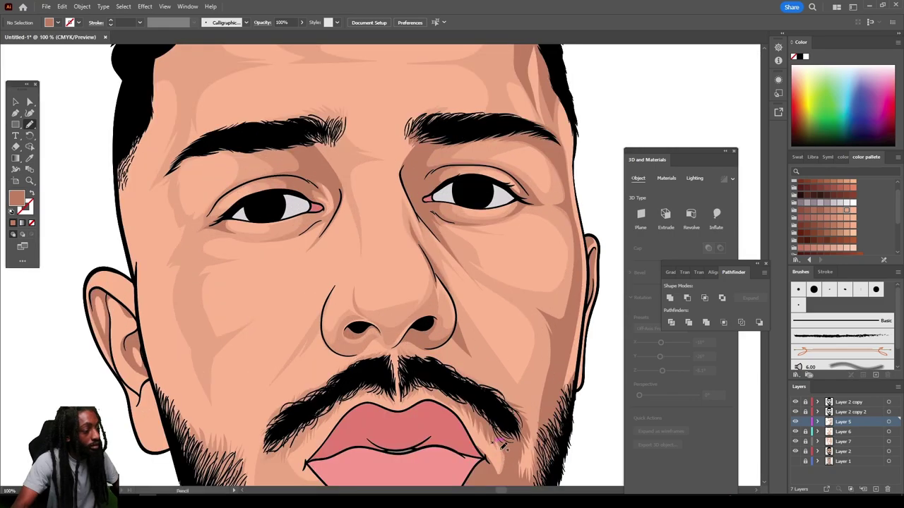
pyautogui.scroll(-1, 499, 443)
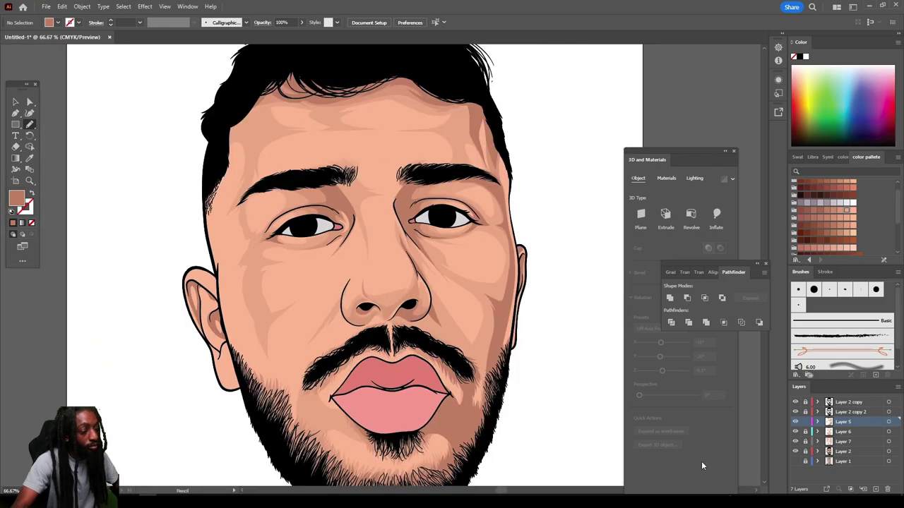
# Step: Add a new layer directly above Layer 2 and set the fill to the light skin tone FFC5AB for highlights
pyautogui.click(861, 454)
pyautogui.click(876, 488)
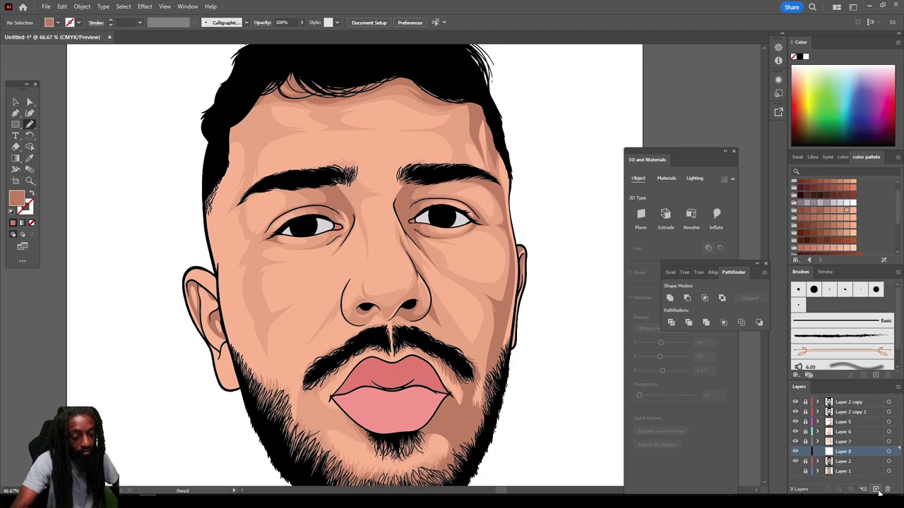
pyautogui.click(853, 210)
pyautogui.doubleClick(19, 199)
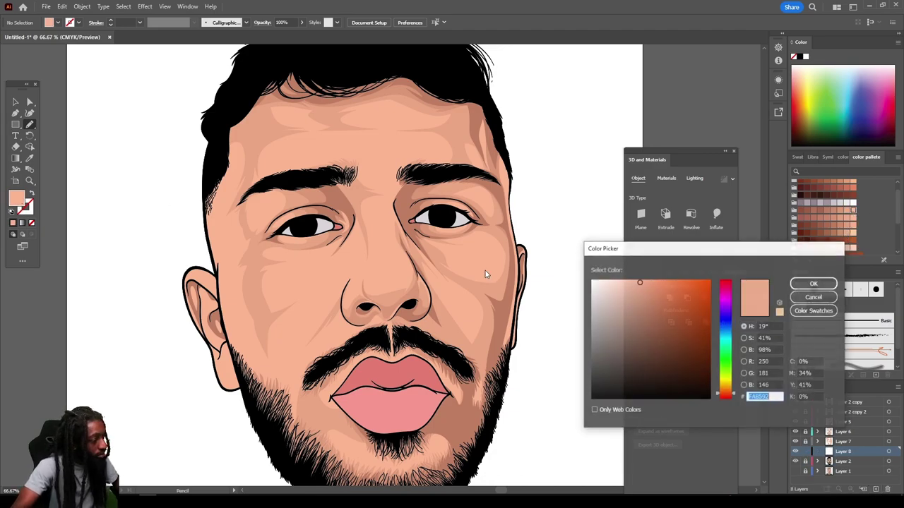
pyautogui.click(630, 280)
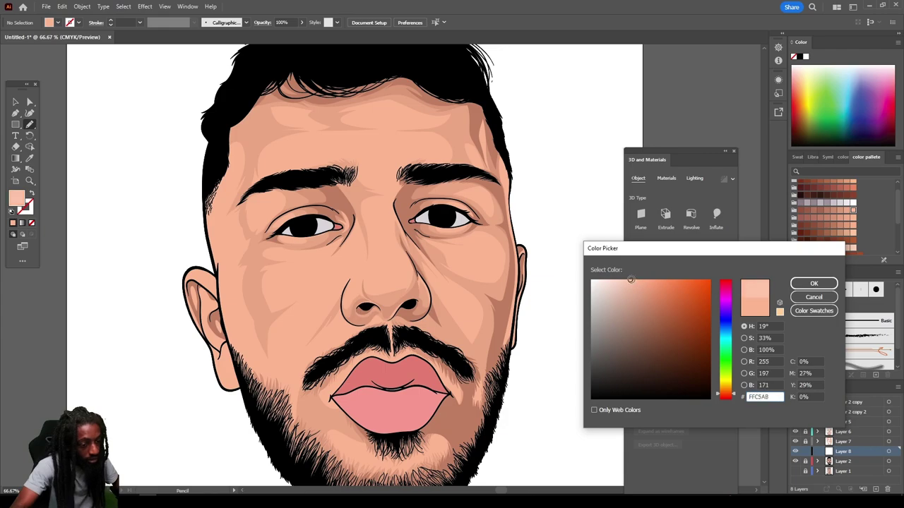
pyautogui.click(815, 284)
# Step: Draw slim light highlights above the left nostril wing and along the left side of the nose bridge
pyautogui.hotkey('ctrl', '=')
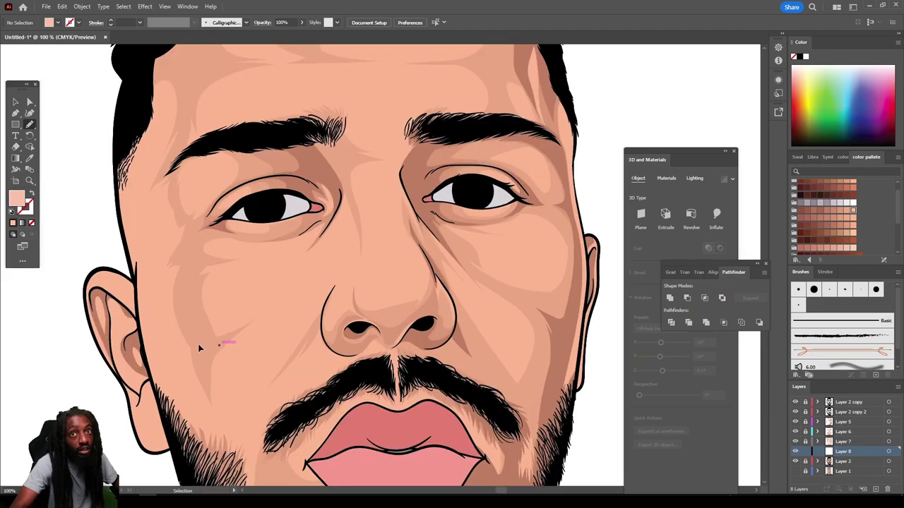
pyautogui.hotkey('ctrl', '=')
pyautogui.moveTo(312, 367); pyautogui.dragTo(304, 394)
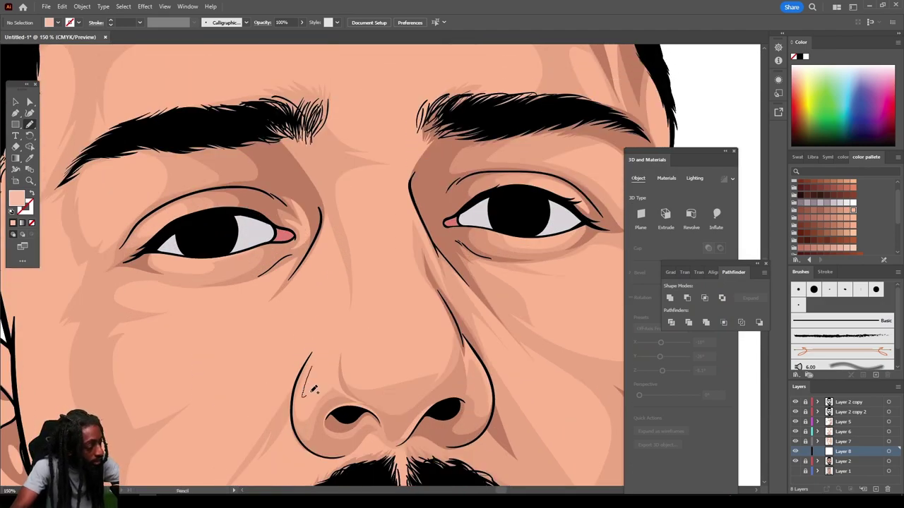
pyautogui.moveTo(329, 360); pyautogui.dragTo(335, 334)
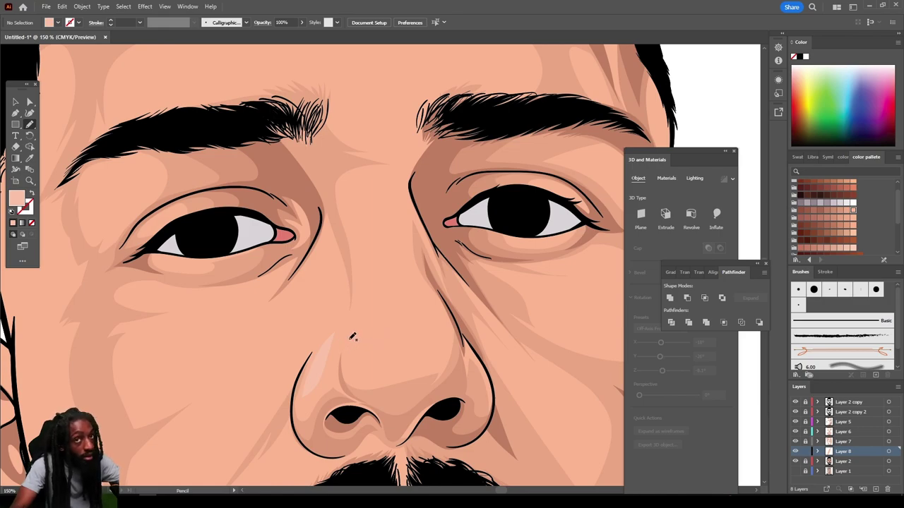
pyautogui.moveTo(366, 324)
pyautogui.mouseDown()
pyautogui.moveTo(355, 235)
pyautogui.moveTo(348, 356)
pyautogui.mouseUp()
pyautogui.scroll(-6, 473, 479)
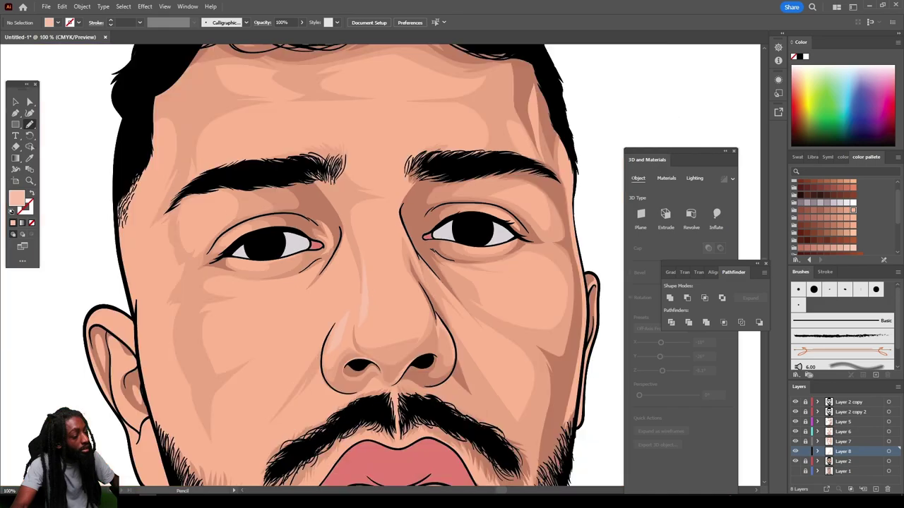
# Step: Draw a long light highlight down the left edge of the face, from beside the eye into the beard
pyautogui.scroll(3, 464, 442)
pyautogui.scroll(3, 465, 446)
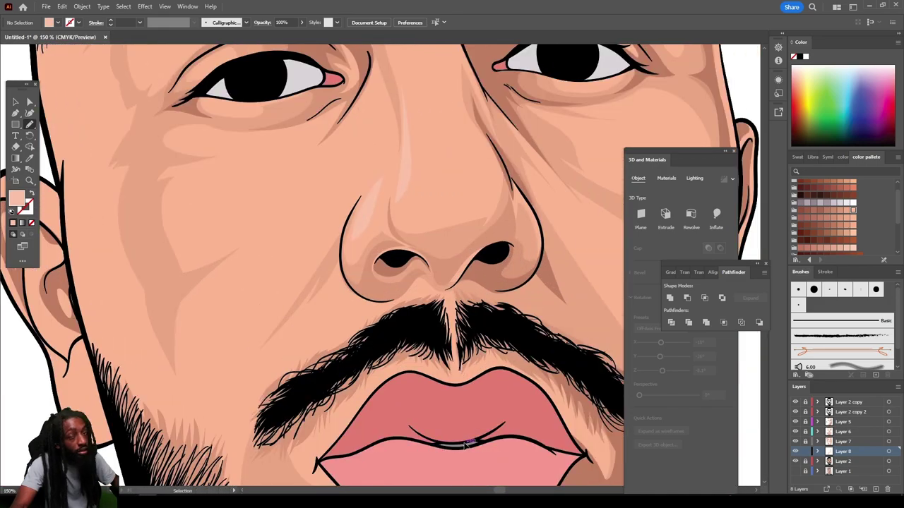
pyautogui.scroll(-1, 115, 353)
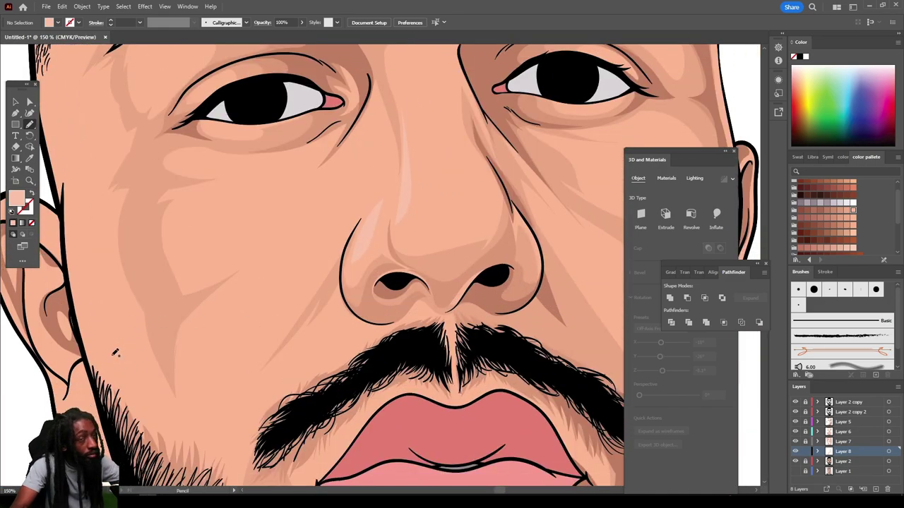
pyautogui.moveTo(92, 341); pyautogui.dragTo(100, 360)
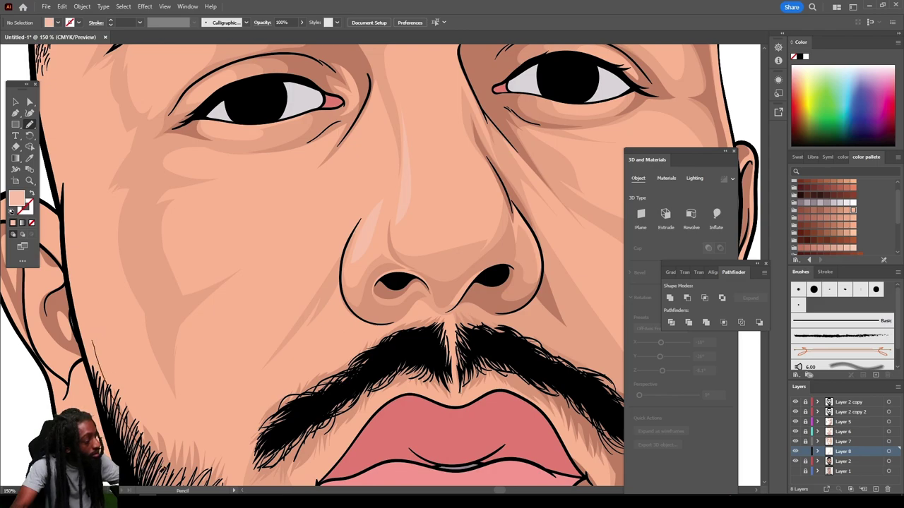
pyautogui.moveTo(163, 470)
pyautogui.mouseDown()
pyautogui.moveTo(97, 215)
pyautogui.moveTo(106, 135)
pyautogui.moveTo(69, 233)
pyautogui.moveTo(78, 337)
pyautogui.moveTo(141, 435)
pyautogui.mouseUp()
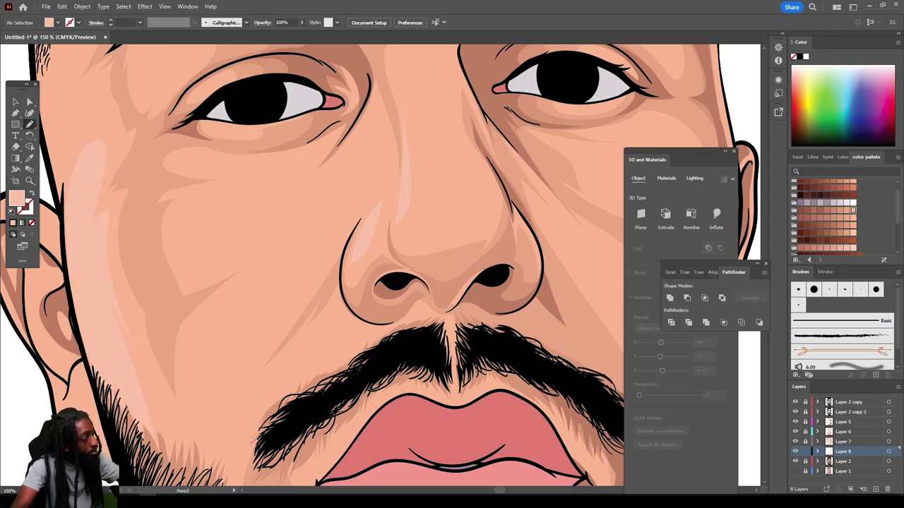
# Step: Extend the left face-edge highlight upward past the outer eye corner to the temple and sideburn
pyautogui.hotkey('ctrl', '-')
pyautogui.hotkey('ctrl', '-')
pyautogui.hotkey('ctrl', '-')
pyautogui.hotkey('ctrl', '-')
pyautogui.scroll(1, 287, 459)
pyautogui.hotkey('ctrl', '+')
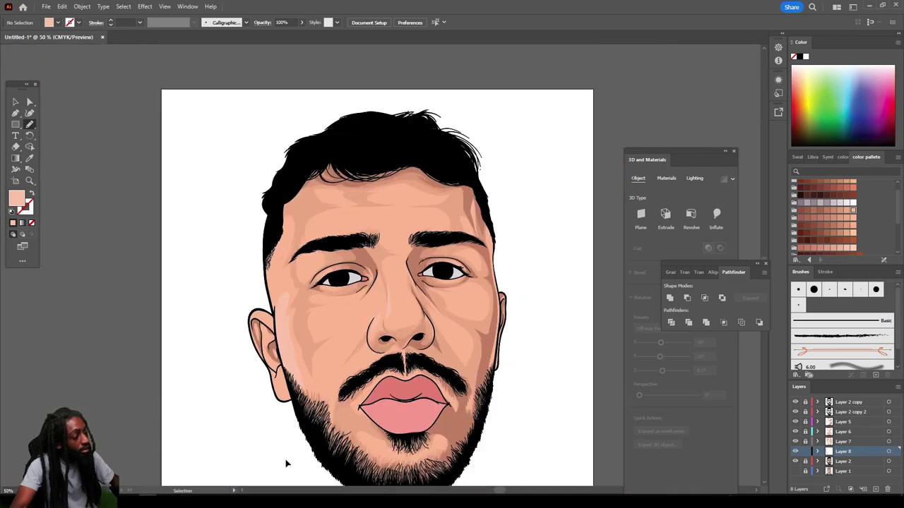
pyautogui.hscroll(-2, 285, 462)
pyautogui.hotkey('ctrl', '+')
pyautogui.hotkey('ctrl', '+')
pyautogui.hotkey('ctrl', '+')
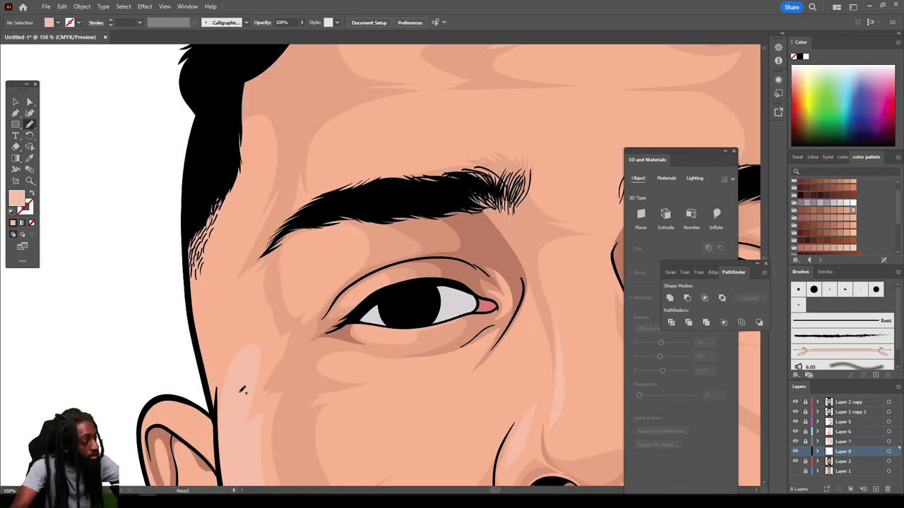
pyautogui.moveTo(262, 355)
pyautogui.mouseDown()
pyautogui.moveTo(250, 282)
pyautogui.moveTo(232, 288)
pyautogui.moveTo(255, 173)
pyautogui.moveTo(205, 196)
pyautogui.moveTo(197, 272)
pyautogui.moveTo(218, 422)
pyautogui.mouseUp()
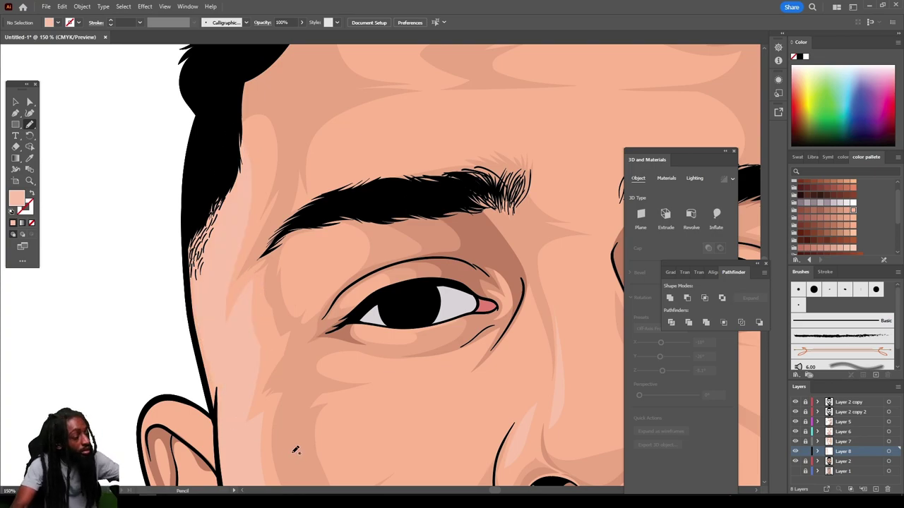
# Step: Draw light highlights under the outer end of the left eyebrow and in a curve above it on the forehead
pyautogui.moveTo(297, 230)
pyautogui.mouseDown()
pyautogui.moveTo(292, 256)
pyautogui.moveTo(300, 302)
pyautogui.moveTo(312, 265)
pyautogui.moveTo(309, 282)
pyautogui.moveTo(353, 219)
pyautogui.moveTo(304, 230)
pyautogui.mouseUp()
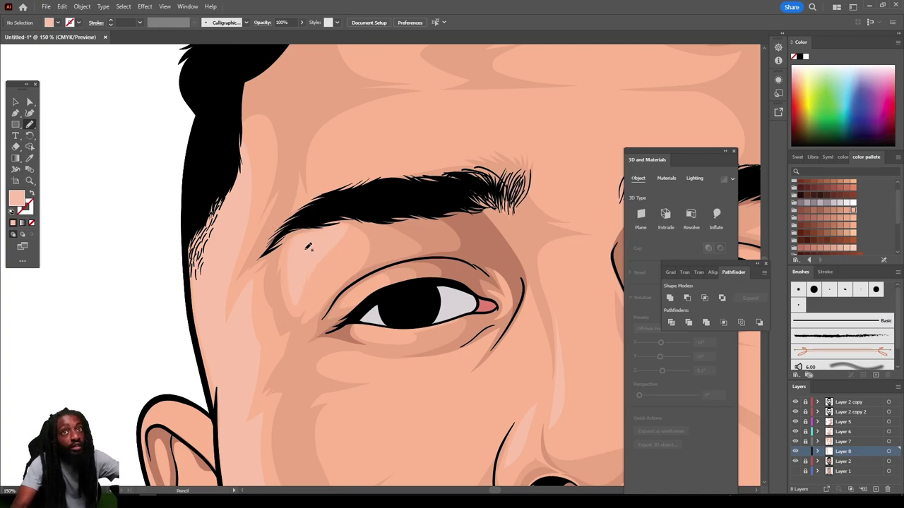
pyautogui.moveTo(319, 144)
pyautogui.mouseDown()
pyautogui.moveTo(319, 185)
pyautogui.moveTo(394, 121)
pyautogui.moveTo(490, 95)
pyautogui.moveTo(360, 112)
pyautogui.moveTo(319, 145)
pyautogui.mouseUp()
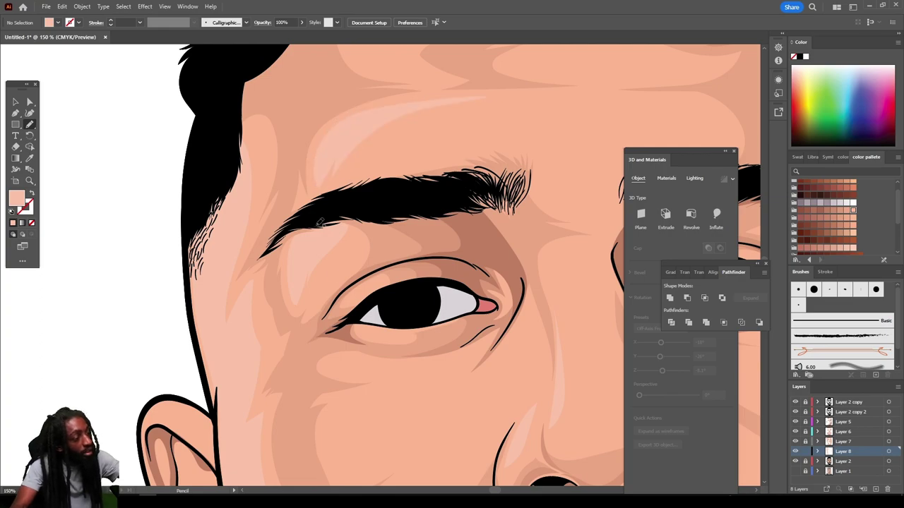
pyautogui.hotkey('ctrl', '-')
pyautogui.hotkey('ctrl', '-')
pyautogui.hotkey('ctrl', '-')
pyautogui.hotkey('ctrl', '-')
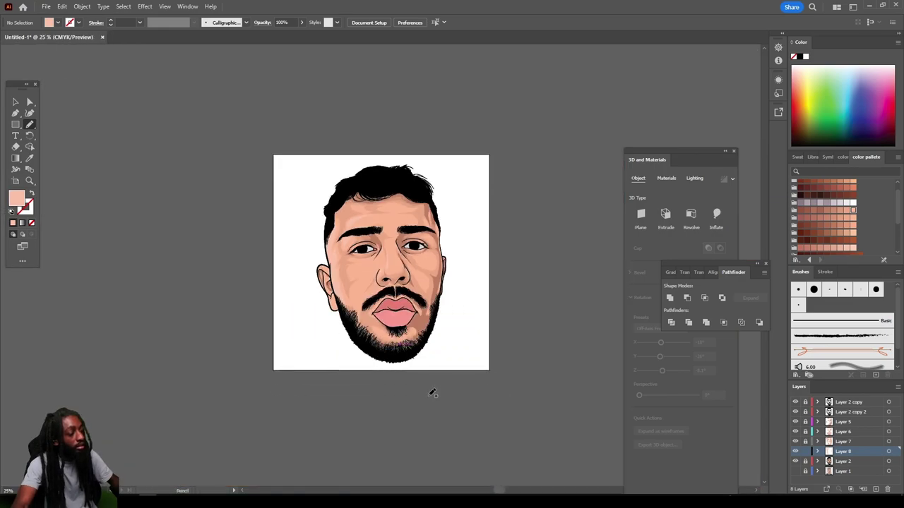
# Step: Draw light highlights on the left cheek and beside the nose below the left eye's inner corner
pyautogui.hotkey('ctrl', '+')
pyautogui.hotkey('ctrl', '+')
pyautogui.hotkey('ctrl', '+')
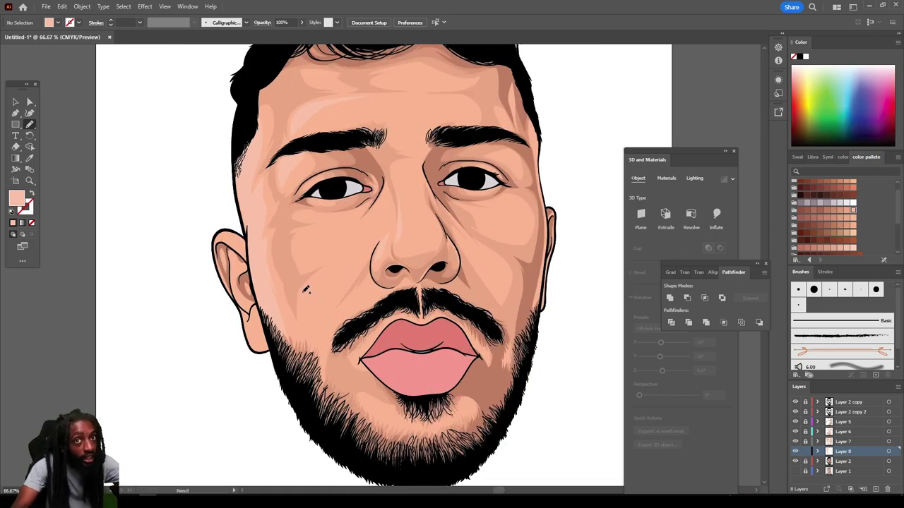
pyautogui.moveTo(302, 312)
pyautogui.mouseDown()
pyautogui.moveTo(326, 275)
pyautogui.moveTo(302, 292)
pyautogui.mouseUp()
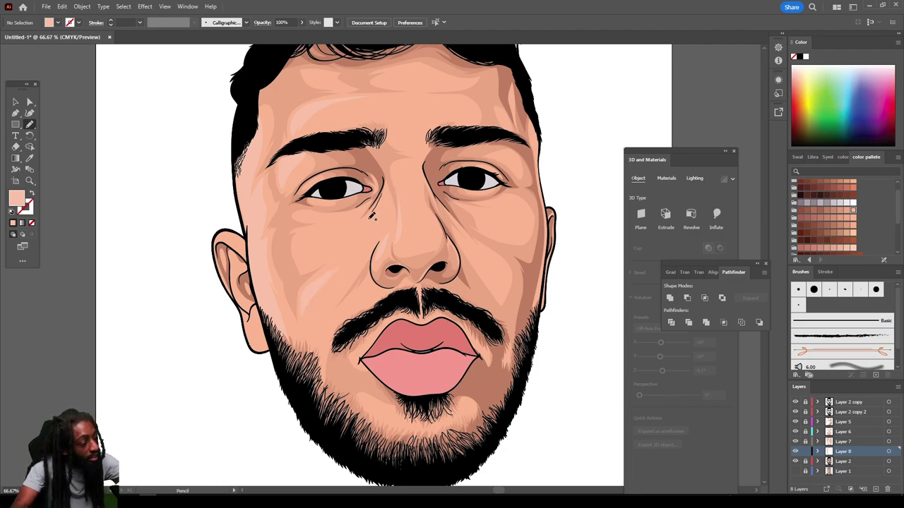
pyautogui.hotkey('ctrl', '-')
pyautogui.hotkey('ctrl', '-')
pyautogui.hotkey('ctrl', '-')
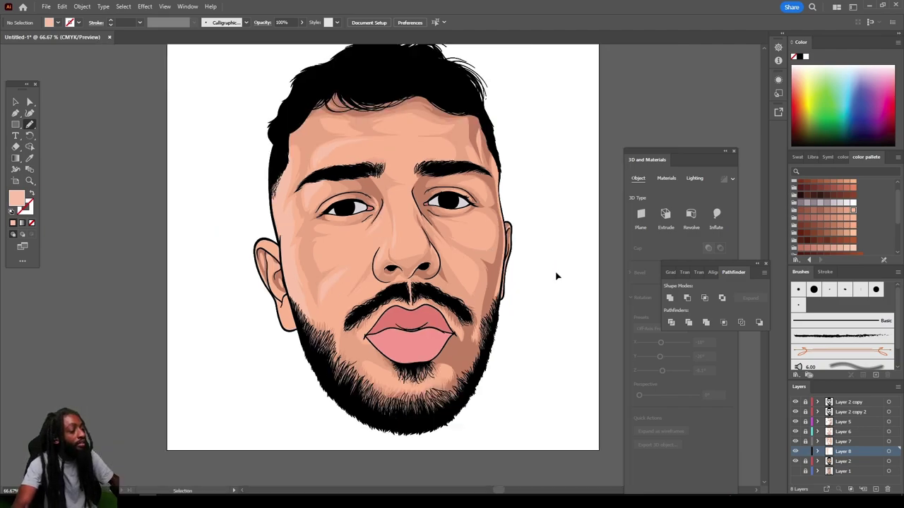
# Step: Draw light highlights on the upper nose bridge beside the right eye and at the inner end of the right eyebrow
pyautogui.hotkey('ctrl', '+')
pyautogui.hotkey('ctrl', '+')
pyautogui.hotkey('ctrl', '+')
pyautogui.hotkey('ctrl', '+')
pyautogui.hscroll(1, 488, 305)
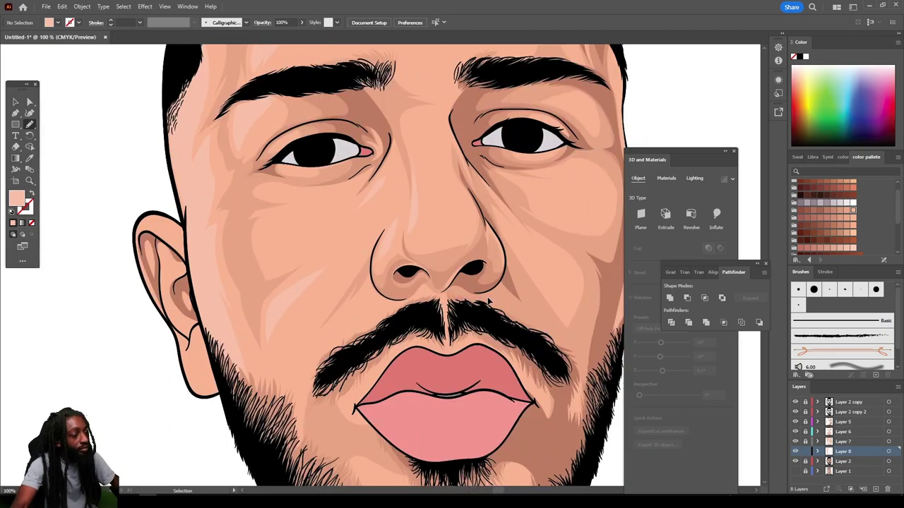
pyautogui.scroll(3, 488, 297)
pyautogui.hotkey('ctrl', '+')
pyautogui.hscroll(2, 487, 294)
pyautogui.scroll(1, 492, 289)
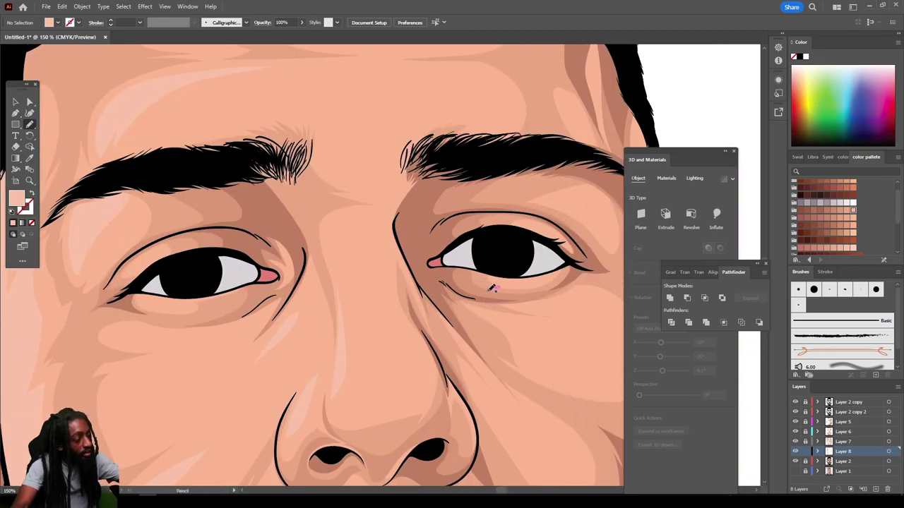
pyautogui.moveTo(379, 235)
pyautogui.mouseDown()
pyautogui.moveTo(398, 314)
pyautogui.moveTo(392, 211)
pyautogui.moveTo(382, 212)
pyautogui.moveTo(404, 172)
pyautogui.moveTo(394, 166)
pyautogui.moveTo(383, 192)
pyautogui.mouseUp()
pyautogui.scroll(-3, 466, 441)
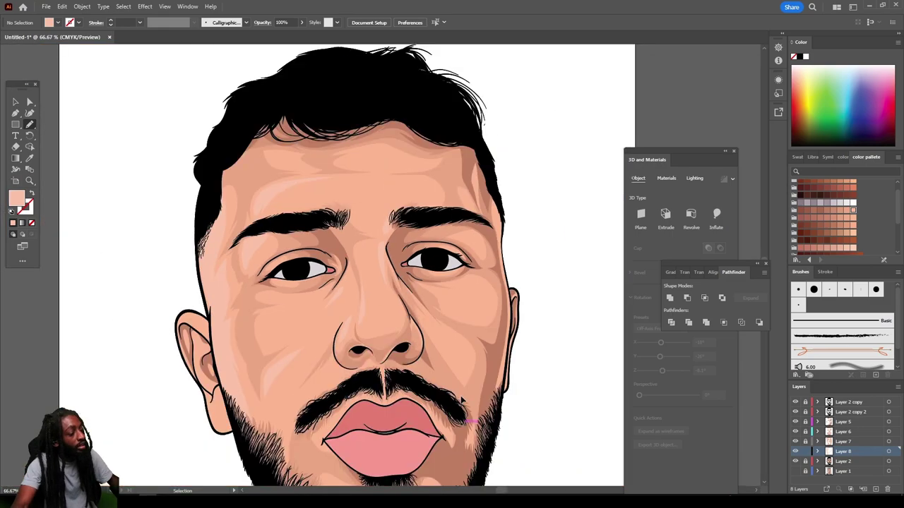
# Step: Draw a narrow light highlight along the right edge of the face, from the temple hairline down to the ear
pyautogui.scroll(3, 460, 393)
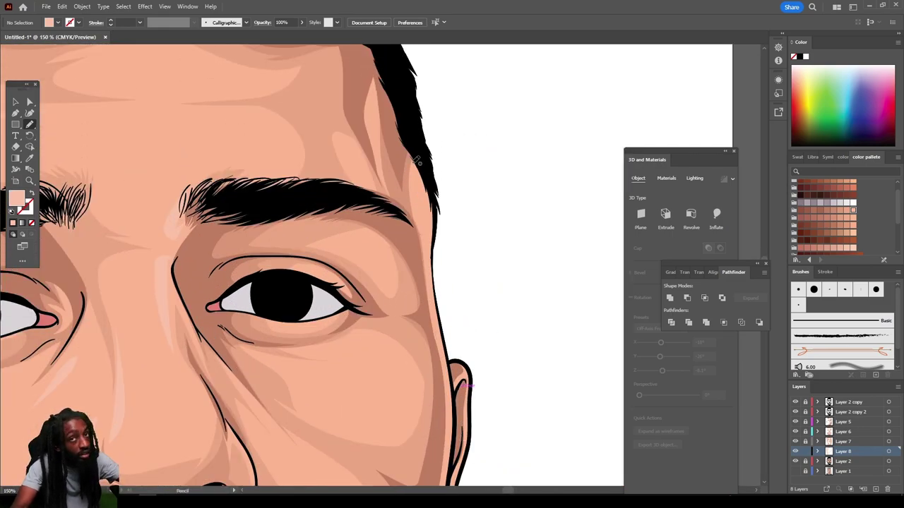
pyautogui.moveTo(413, 159)
pyautogui.mouseDown()
pyautogui.moveTo(424, 266)
pyautogui.moveTo(454, 387)
pyautogui.mouseUp()
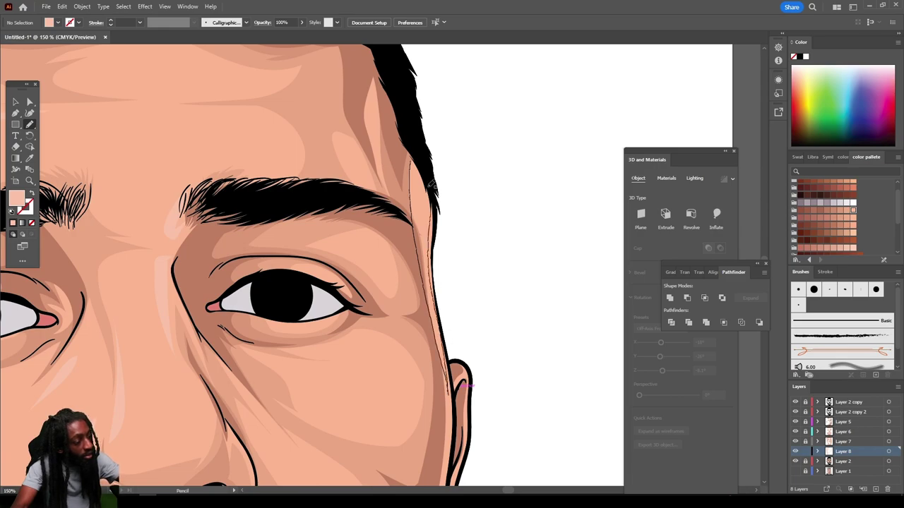
pyautogui.scroll(-3, 445, 270)
pyautogui.hotkey('ctrl', '-')
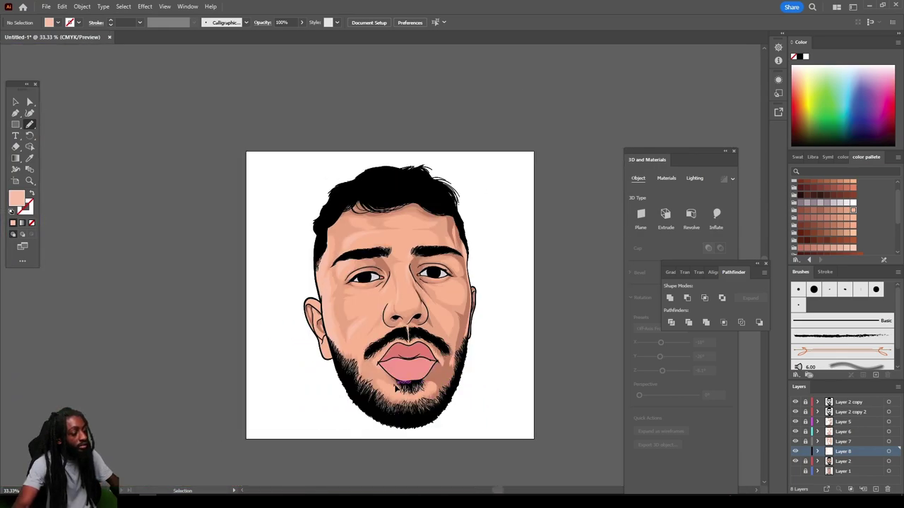
# Step: Draw light highlights on the left ear: an oval on the lobe, a long inner-fold streak and an ellipse above the lobe
pyautogui.hotkey('ctrl', '=')
pyautogui.hotkey('ctrl', '=')
pyautogui.scroll(-3, 435, 387)
pyautogui.scroll(5, 327, 384)
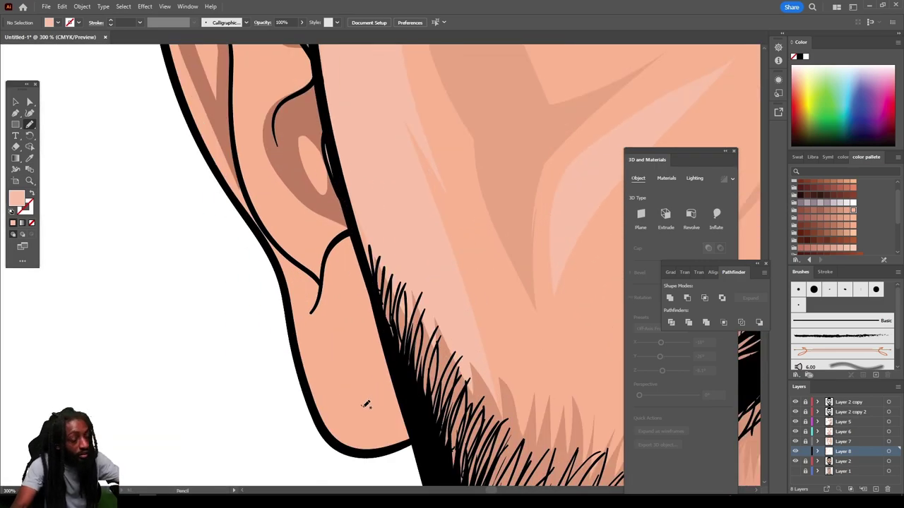
pyautogui.moveTo(366, 404)
pyautogui.mouseDown()
pyautogui.moveTo(385, 386)
pyautogui.moveTo(372, 314)
pyautogui.moveTo(365, 402)
pyautogui.mouseUp()
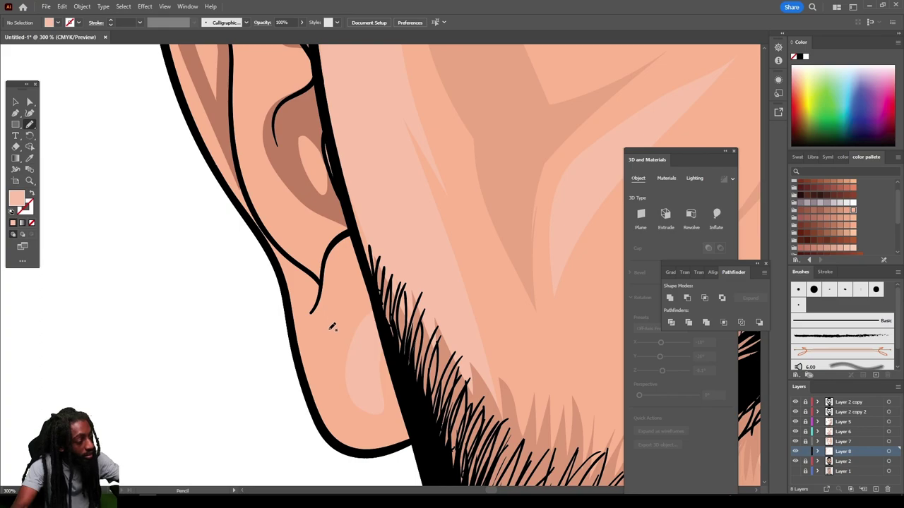
pyautogui.moveTo(332, 326)
pyautogui.mouseDown()
pyautogui.moveTo(351, 245)
pyautogui.moveTo(307, 339)
pyautogui.moveTo(261, 216)
pyautogui.moveTo(256, 103)
pyautogui.moveTo(234, 166)
pyautogui.moveTo(251, 276)
pyautogui.mouseUp()
pyautogui.scroll(2, 288, 286)
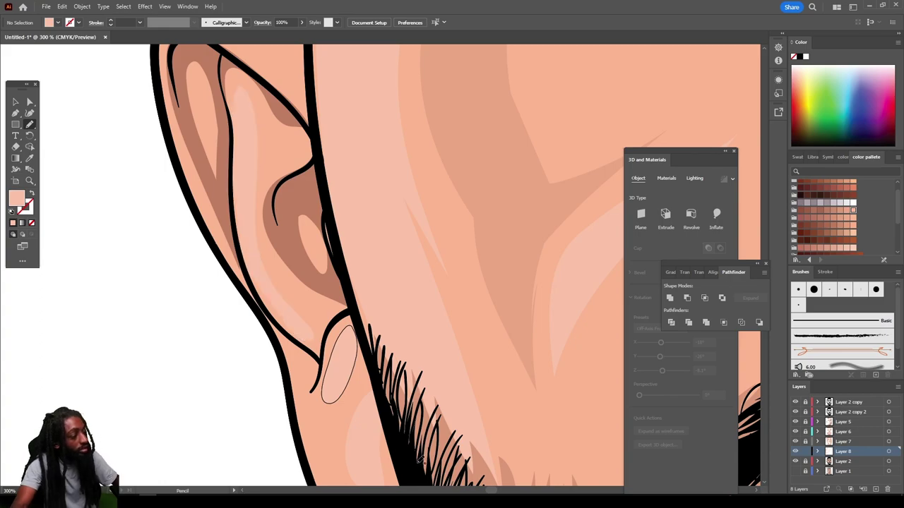
pyautogui.hotkey('ctrl', '-')
pyautogui.scroll(-5, 442, 475)
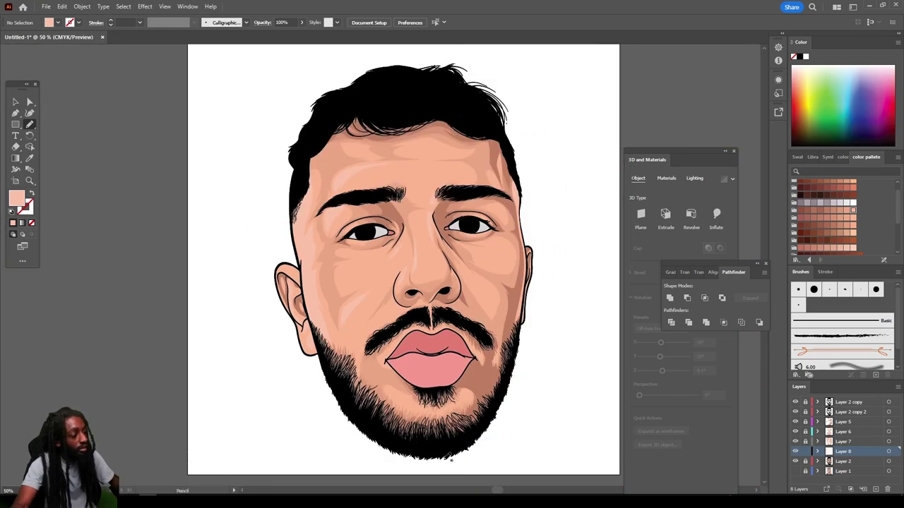
# Step: Toggle the visibility of Layer 6 repeatedly to examine which shadow shapes it holds
pyautogui.scroll(1, 443, 459)
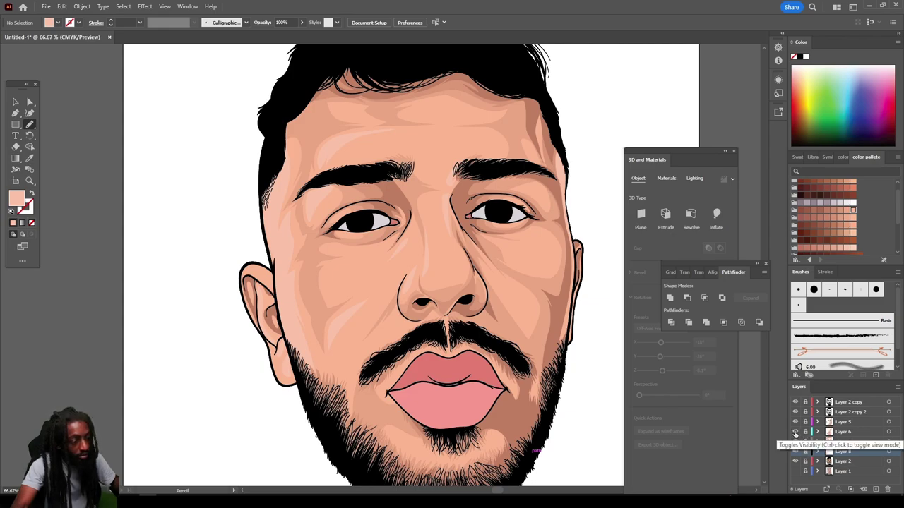
pyautogui.click(796, 432)
pyautogui.click(796, 432)
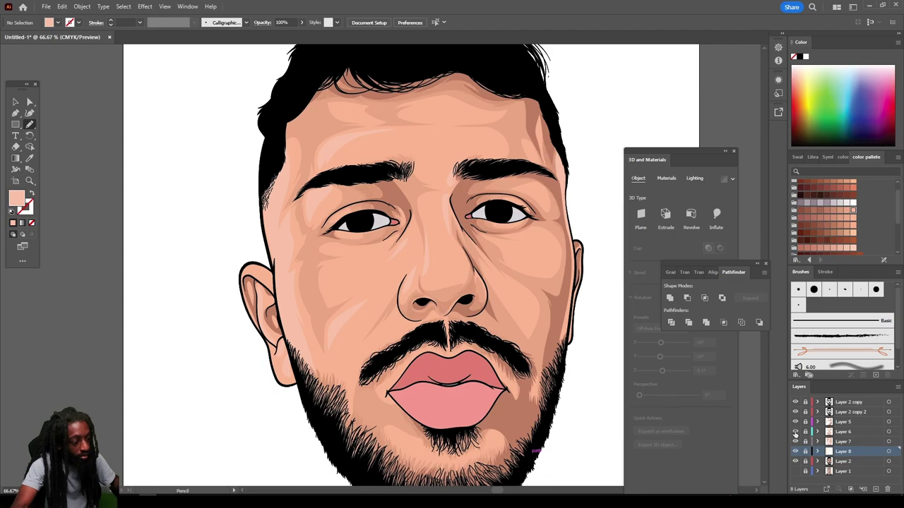
pyautogui.click(795, 432)
pyautogui.click(796, 432)
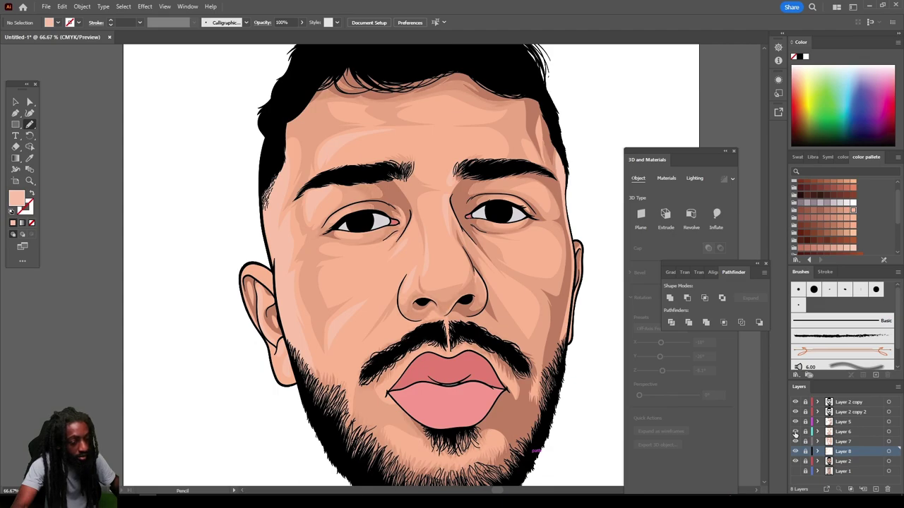
pyautogui.click(795, 432)
pyautogui.click(795, 433)
pyautogui.click(795, 432)
pyautogui.click(796, 432)
# Step: On Layer 6, sample the medium shadow tone beneath the nose and draw a shadow around the left ear's inner hollow
pyautogui.click(833, 432)
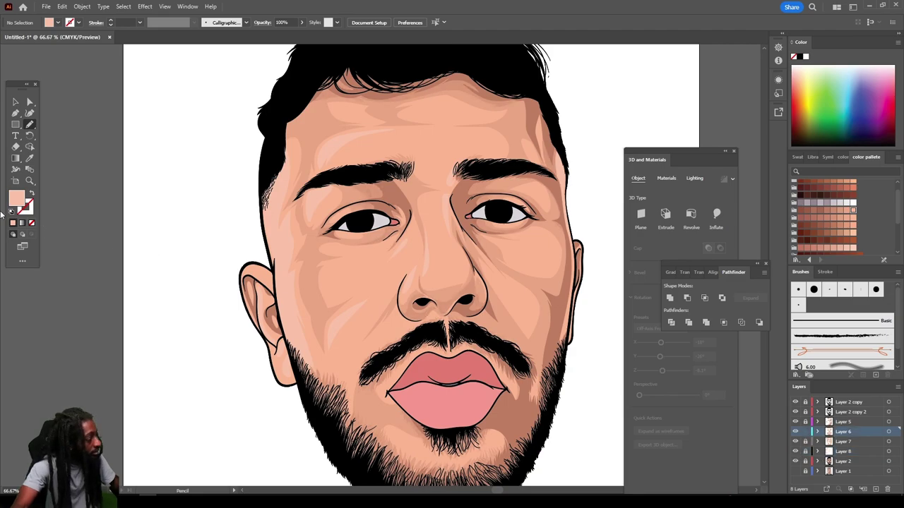
pyautogui.click(30, 159)
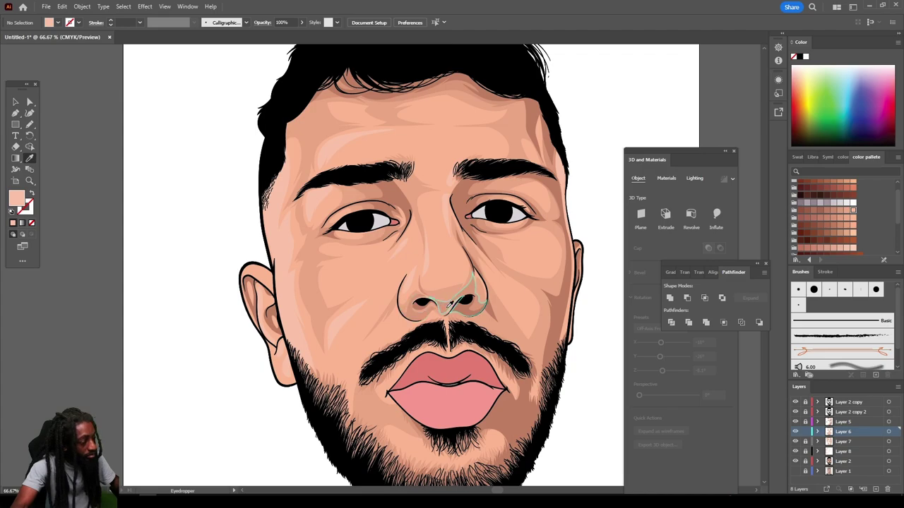
pyautogui.click(447, 305)
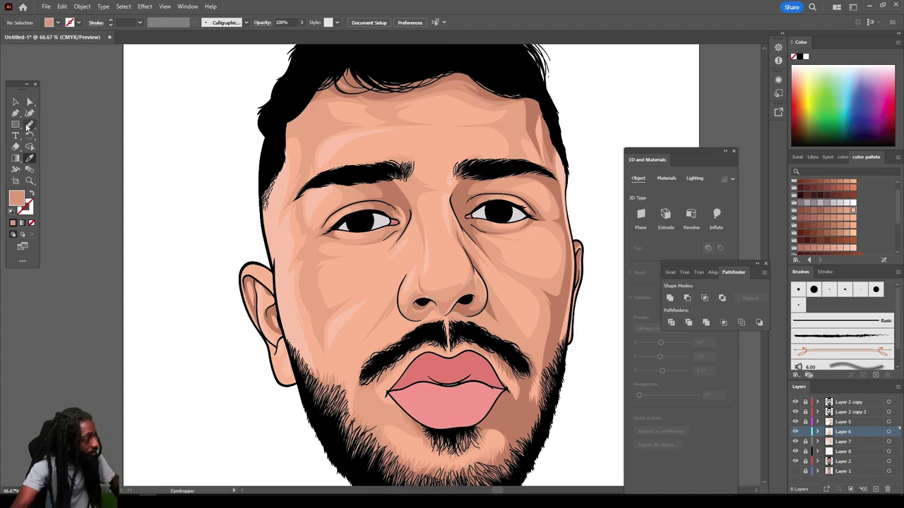
pyautogui.click(30, 124)
pyautogui.scroll(-3, 275, 393)
pyautogui.scroll(6, 274, 394)
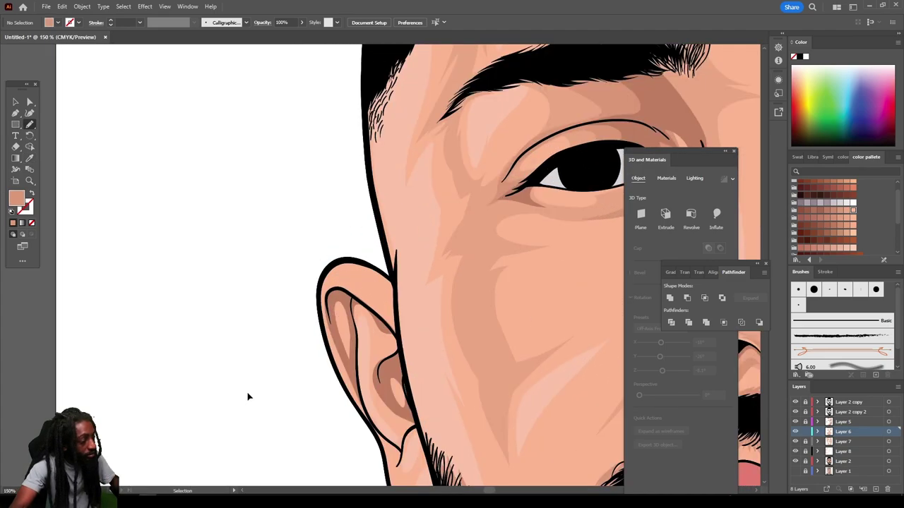
pyautogui.scroll(4, 248, 397)
pyautogui.moveTo(434, 394)
pyautogui.mouseDown()
pyautogui.moveTo(436, 356)
pyautogui.moveTo(425, 379)
pyautogui.mouseUp()
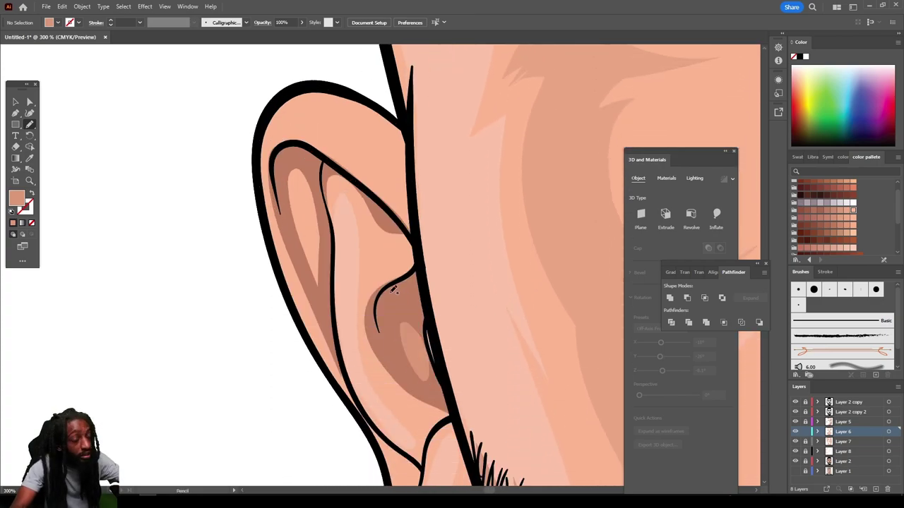
pyautogui.moveTo(381, 290)
pyautogui.mouseDown()
pyautogui.moveTo(398, 267)
pyautogui.moveTo(393, 246)
pyautogui.mouseUp()
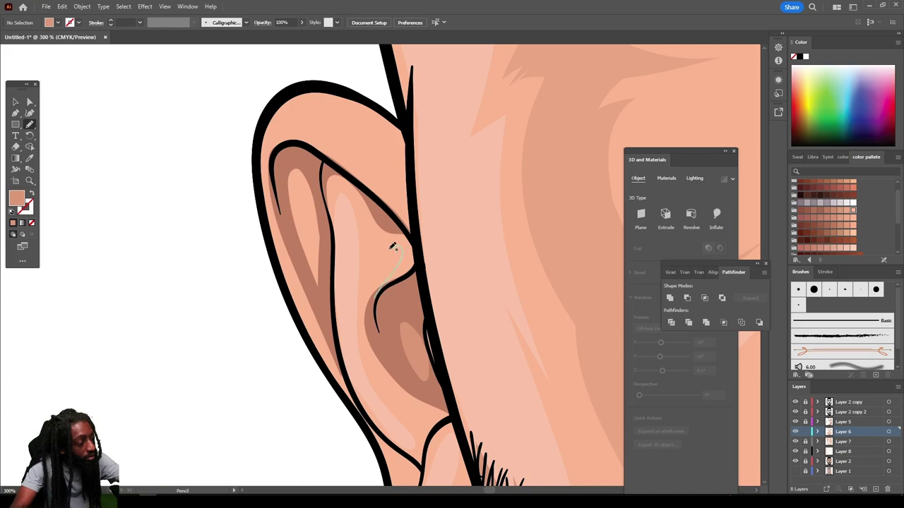
pyautogui.moveTo(363, 321); pyautogui.dragTo(378, 387)
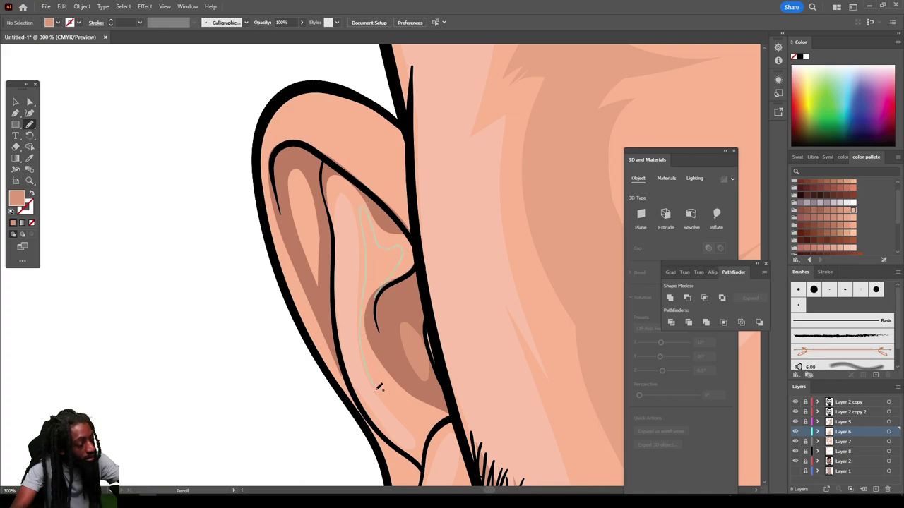
pyautogui.moveTo(434, 430)
pyautogui.mouseDown()
pyautogui.moveTo(457, 413)
pyautogui.moveTo(392, 350)
pyautogui.moveTo(392, 284)
pyautogui.mouseUp()
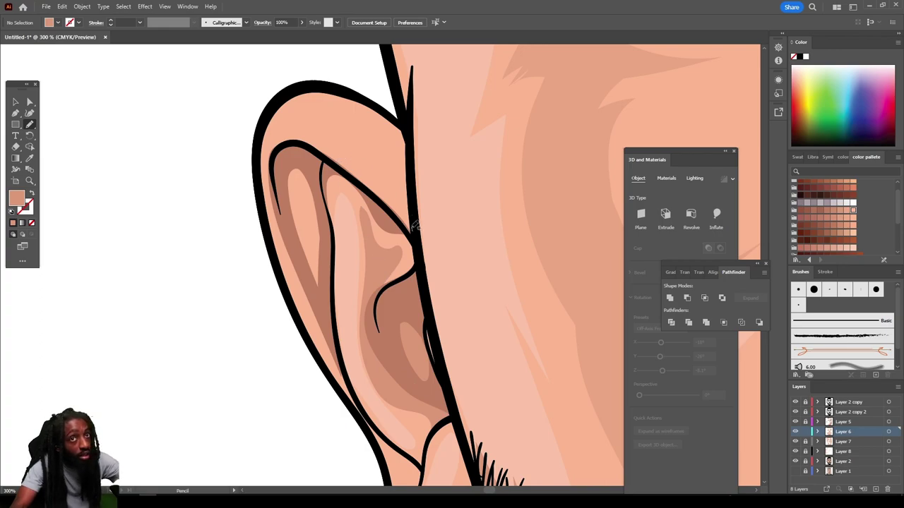
# Step: Draw a medium-tone shadow along the upper outer rim of the left ear
pyautogui.moveTo(412, 229); pyautogui.dragTo(404, 185)
pyautogui.moveTo(286, 105)
pyautogui.mouseDown()
pyautogui.moveTo(308, 93)
pyautogui.moveTo(395, 129)
pyautogui.moveTo(408, 152)
pyautogui.moveTo(413, 224)
pyautogui.mouseUp()
pyautogui.moveTo(313, 259)
pyautogui.mouseDown()
pyautogui.moveTo(329, 232)
pyautogui.moveTo(283, 180)
pyautogui.moveTo(323, 305)
pyautogui.mouseUp()
# Step: Draw a medium-tone shadow around the left earlobe, curving between its highlights and along the lower edge
pyautogui.scroll(-3, 353, 368)
pyautogui.scroll(-3, 363, 393)
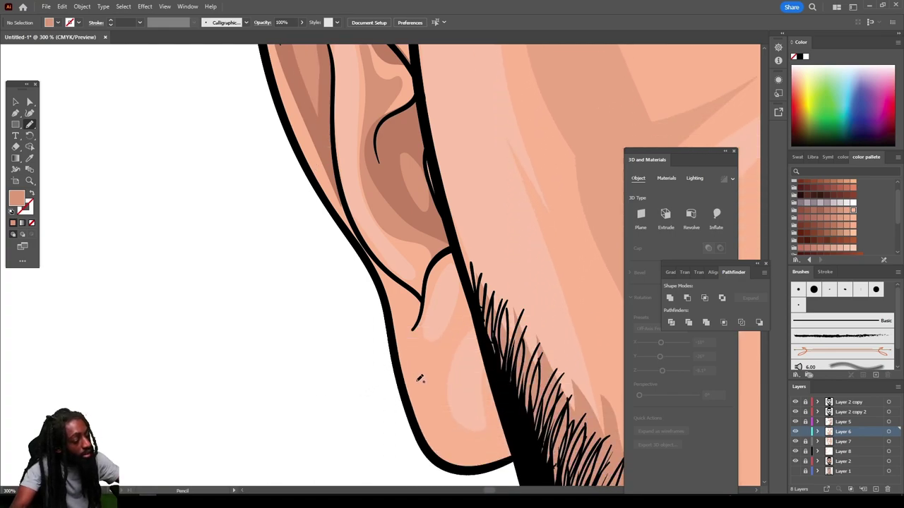
pyautogui.moveTo(486, 466)
pyautogui.mouseDown()
pyautogui.moveTo(518, 455)
pyautogui.moveTo(506, 405)
pyautogui.moveTo(474, 443)
pyautogui.moveTo(450, 415)
pyautogui.mouseUp()
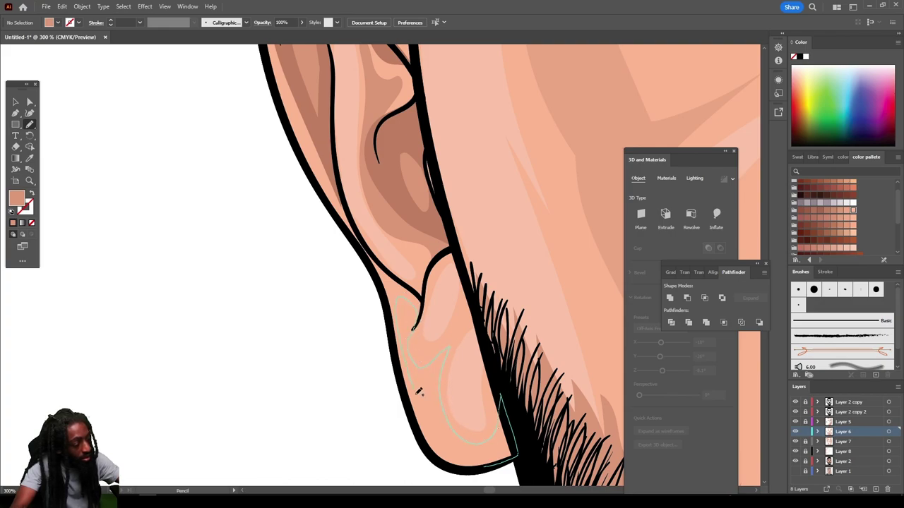
pyautogui.moveTo(461, 459); pyautogui.dragTo(518, 468)
pyautogui.hotkey('ctrl', '-')
pyautogui.hotkey('ctrl', '-')
pyautogui.hotkey('ctrl', '-')
pyautogui.hotkey('ctrl', '-')
pyautogui.hotkey('ctrl', '-')
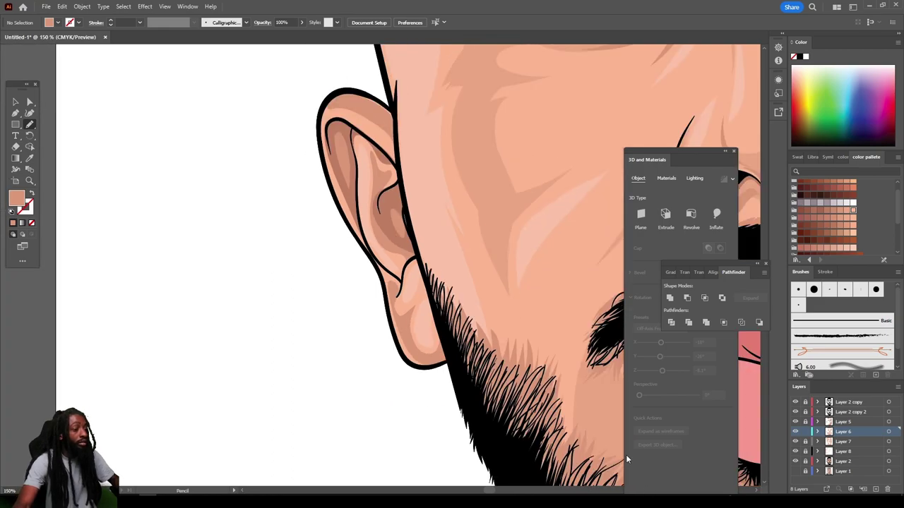
pyautogui.hscroll(2, 547, 422)
pyautogui.scroll(1, 549, 413)
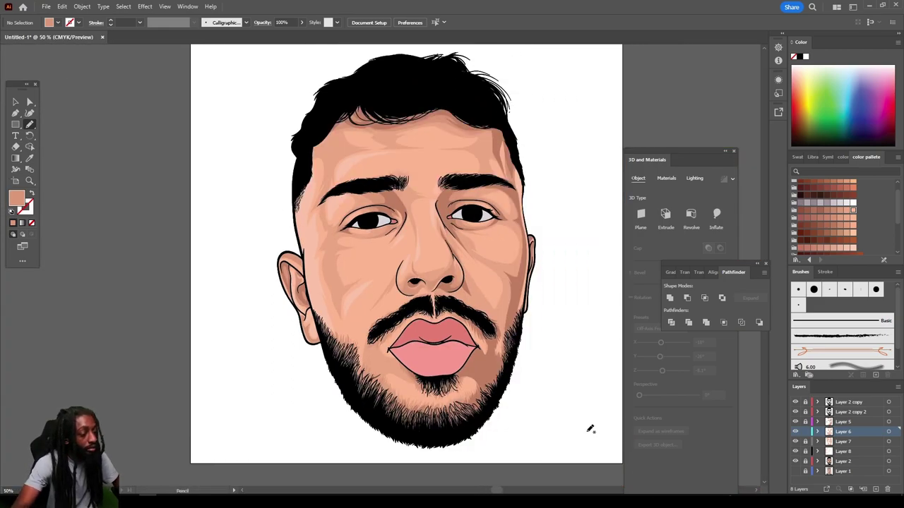
# Step: On Layer 5, sample the dark shadow tone by the right nostril and draw a shadow under the nose tip between the nostrils
pyautogui.scroll(-1, 565, 422)
pyautogui.scroll(3, 559, 416)
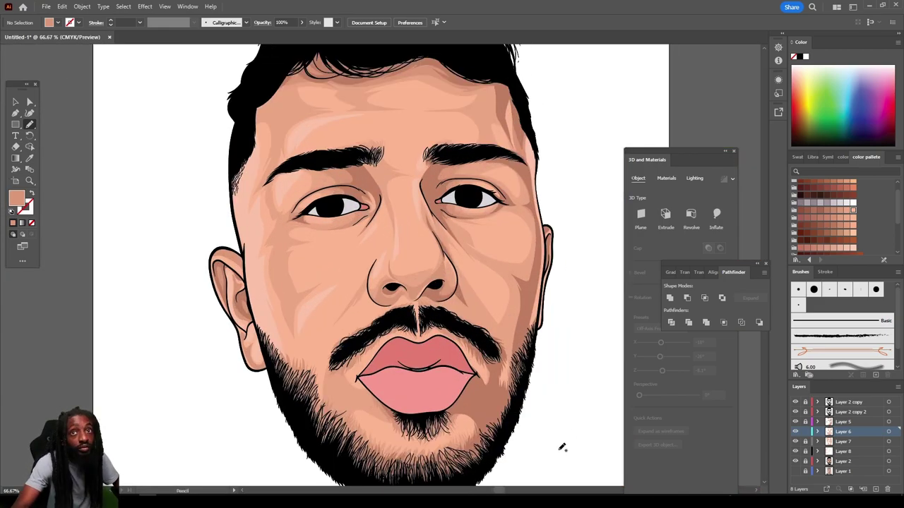
pyautogui.scroll(-1, 593, 398)
pyautogui.scroll(1, 591, 397)
pyautogui.scroll(4, 581, 408)
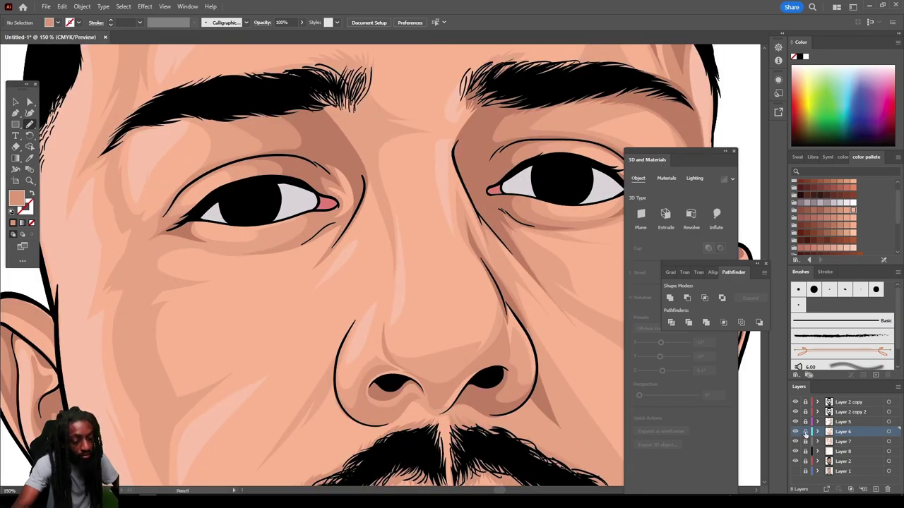
pyautogui.click(842, 423)
pyautogui.scroll(-2, 565, 409)
pyautogui.scroll(3, 565, 406)
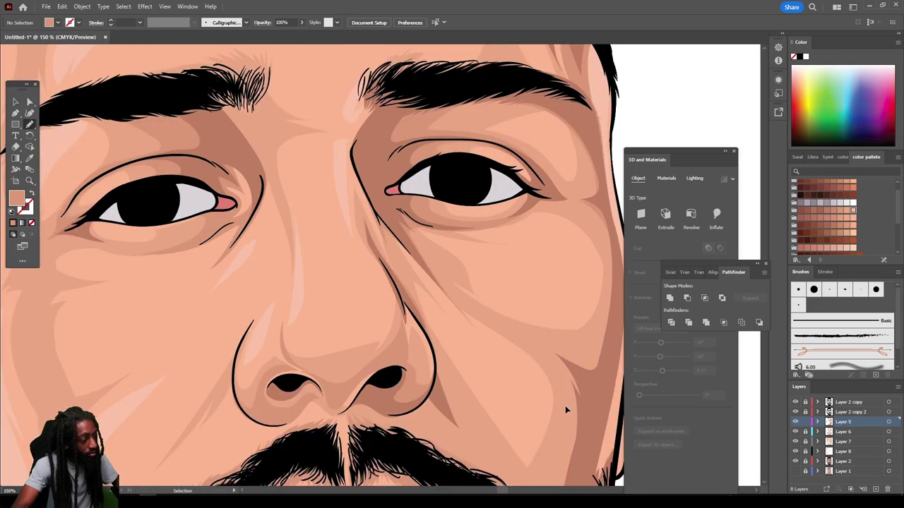
pyautogui.click(29, 158)
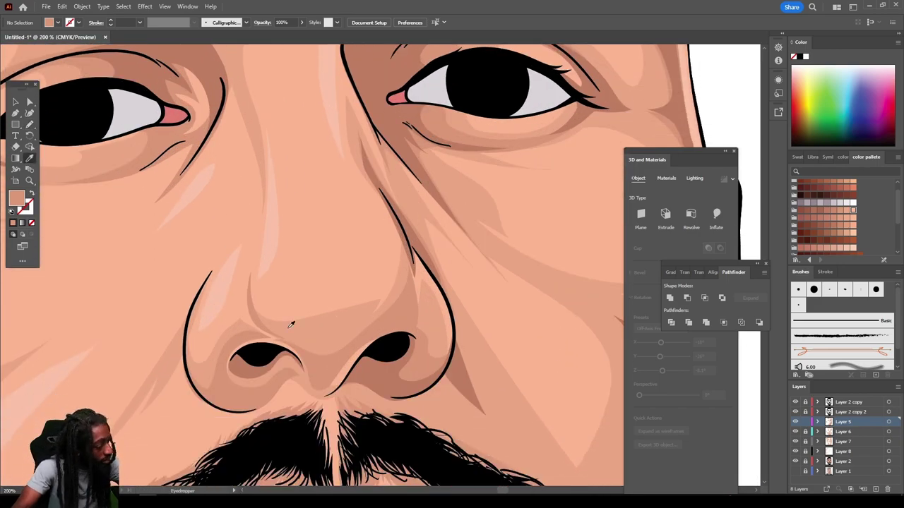
pyautogui.click(374, 373)
pyautogui.click(29, 124)
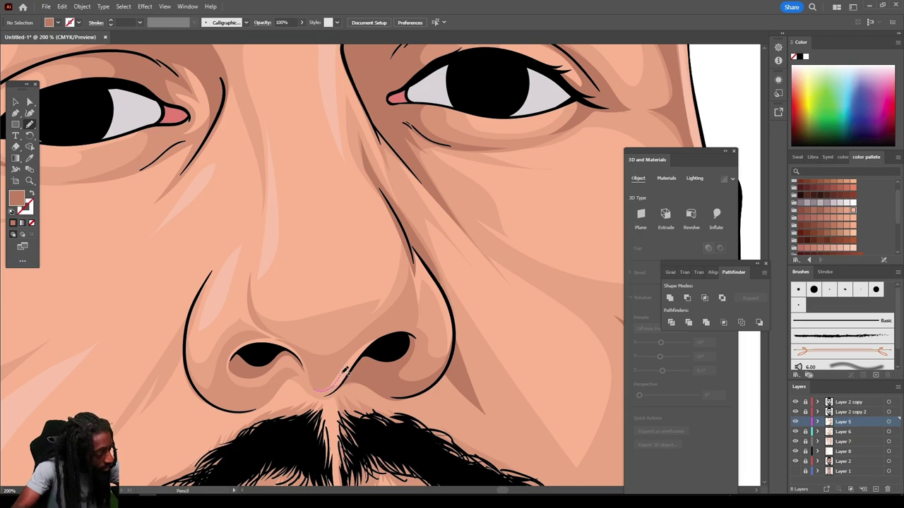
pyautogui.moveTo(343, 370); pyautogui.dragTo(403, 309)
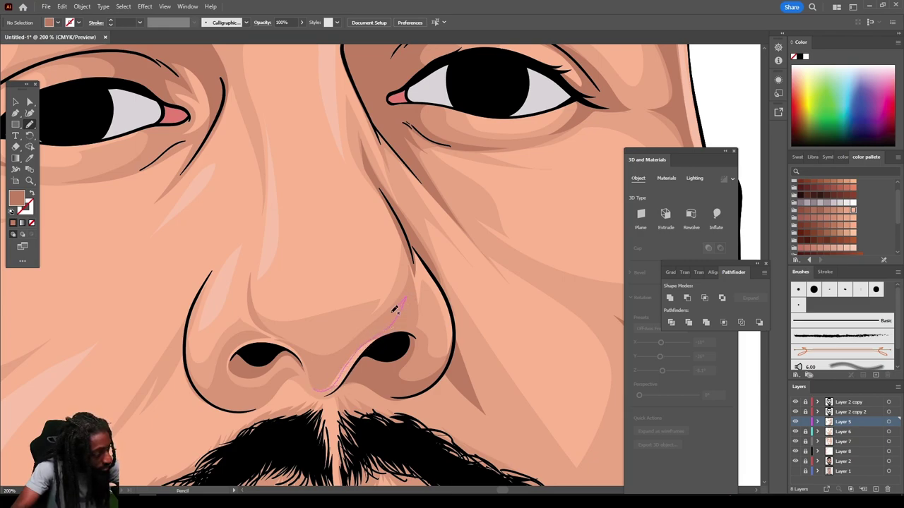
pyautogui.moveTo(346, 345); pyautogui.dragTo(309, 348)
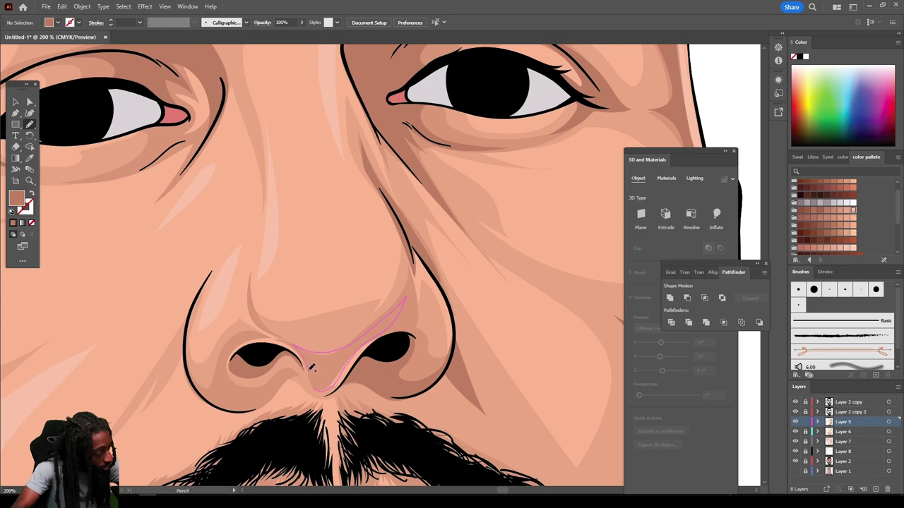
pyautogui.moveTo(317, 388); pyautogui.dragTo(310, 390)
pyautogui.scroll(-5, 487, 445)
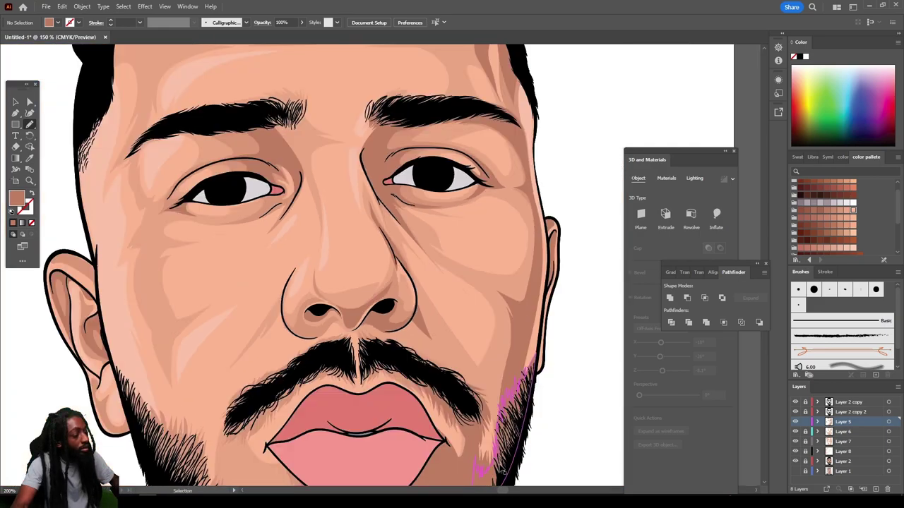
# Step: Draw a dark crescent shadow along the underside of the left nostril wing
pyautogui.scroll(2, 478, 442)
pyautogui.scroll(2, 479, 443)
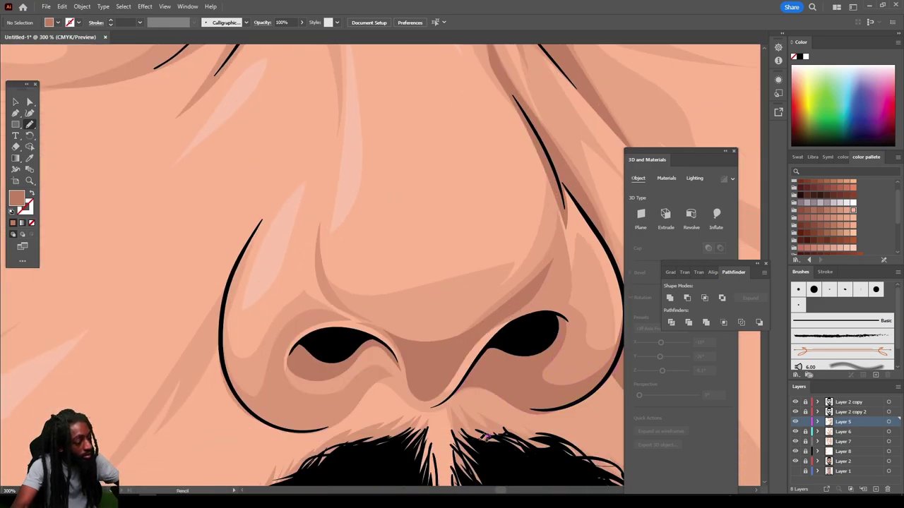
pyautogui.moveTo(249, 402)
pyautogui.mouseDown()
pyautogui.moveTo(273, 428)
pyautogui.moveTo(333, 422)
pyautogui.mouseUp()
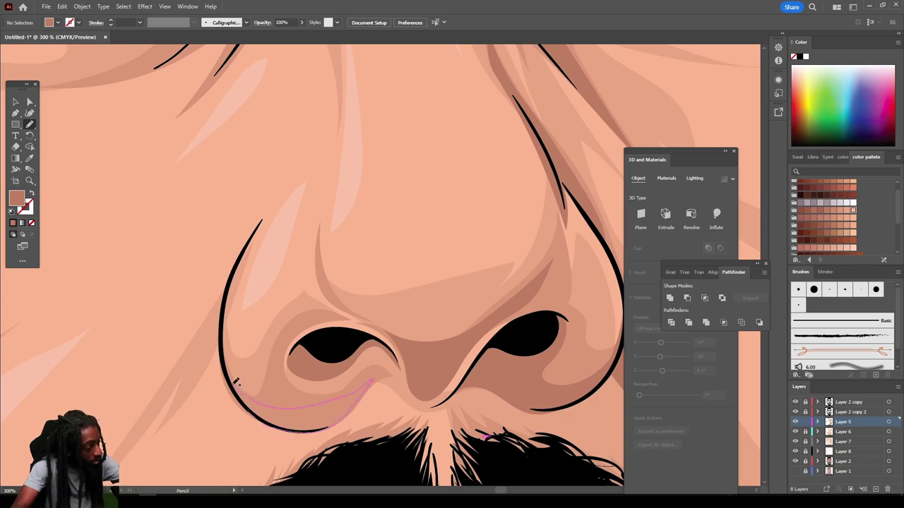
pyautogui.moveTo(236, 381); pyautogui.dragTo(238, 382)
pyautogui.scroll(-5, 485, 436)
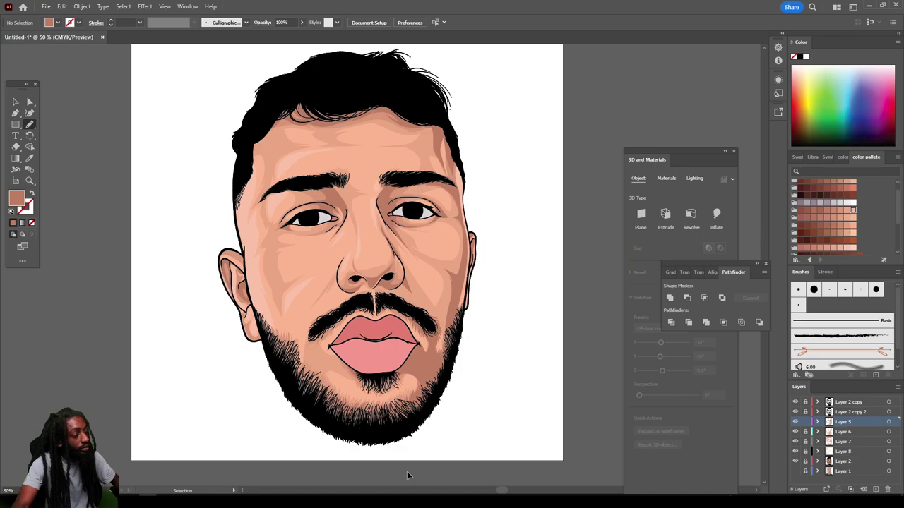
# Step: Lock Layer 5 and add a new layer directly above Layer 2 copy 2
pyautogui.scroll(-2, 505, 476)
pyautogui.scroll(6, 509, 460)
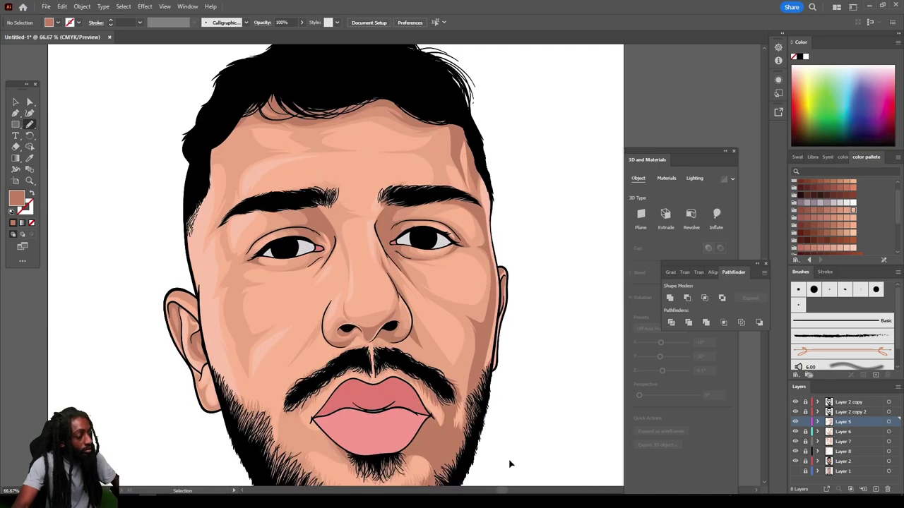
pyautogui.scroll(-1, 506, 451)
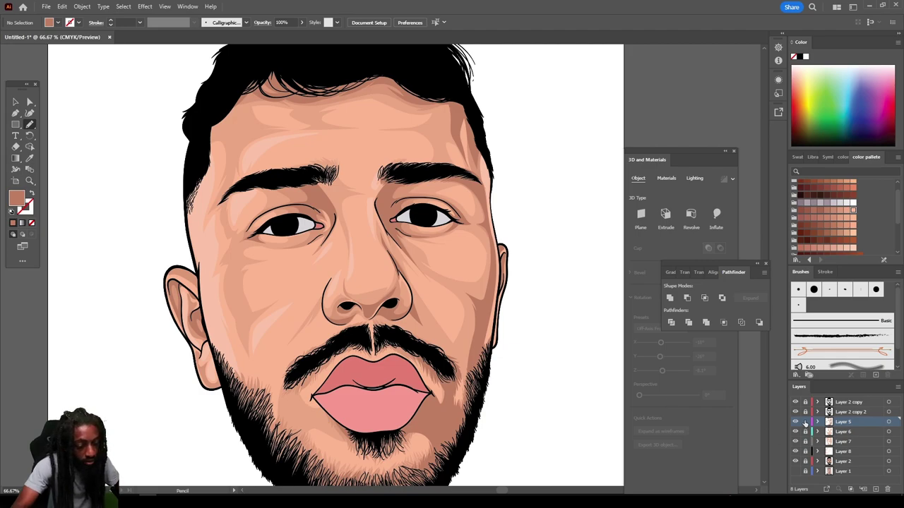
pyautogui.click(850, 413)
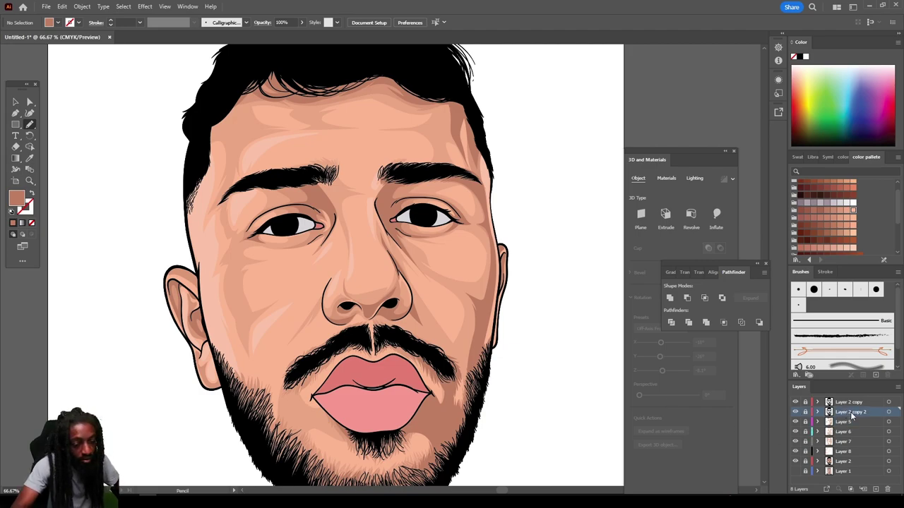
pyautogui.click(876, 488)
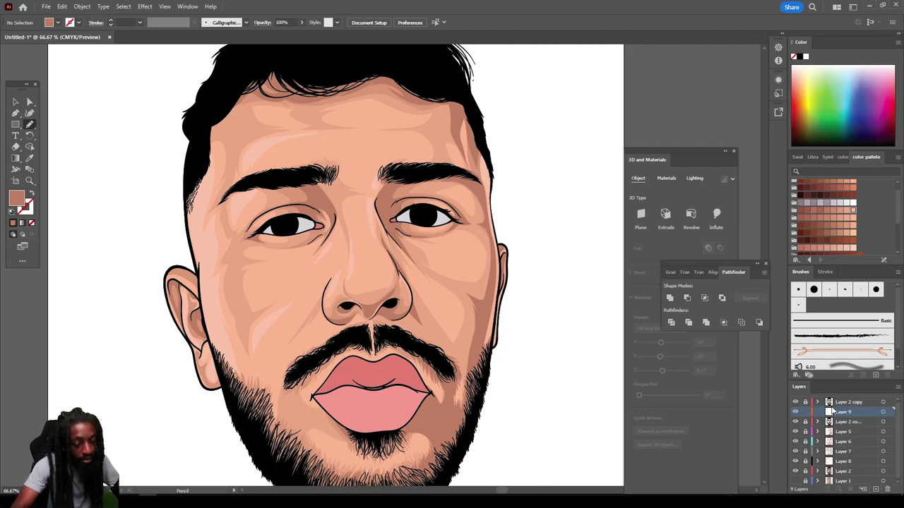
pyautogui.scroll(2, 564, 353)
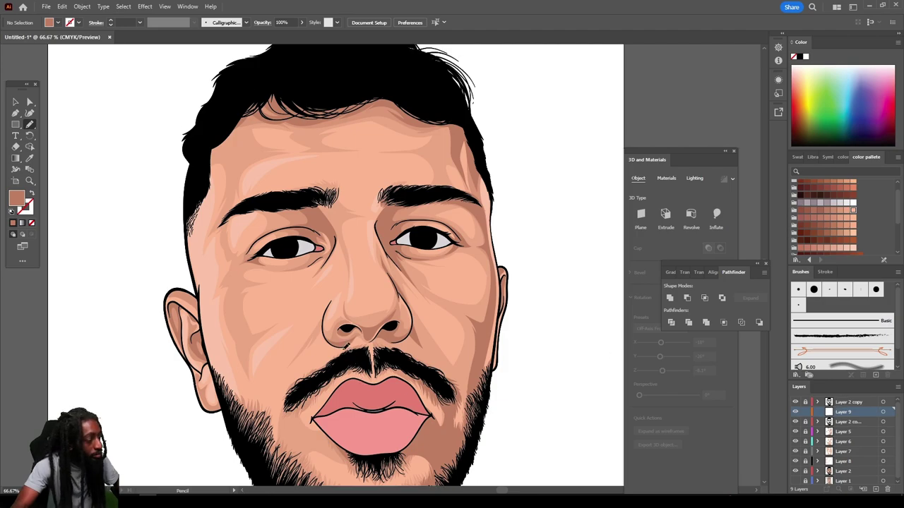
# Step: On Layer 9, draw a muted purple-grey shadow across the upper part of the right eye's white, on both sides of the iris
pyautogui.click(800, 202)
pyautogui.scroll(6, 558, 372)
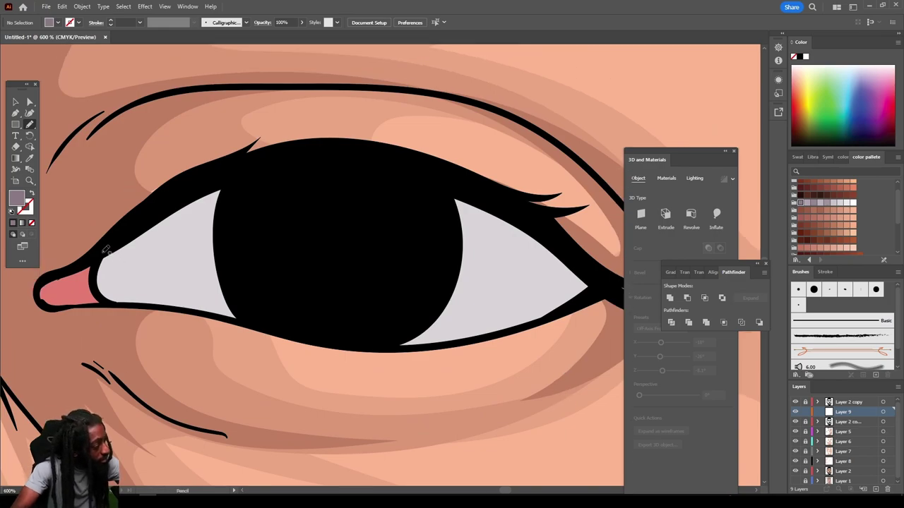
pyautogui.moveTo(100, 281)
pyautogui.mouseDown()
pyautogui.moveTo(116, 305)
pyautogui.moveTo(192, 310)
pyautogui.moveTo(160, 267)
pyautogui.moveTo(304, 235)
pyautogui.moveTo(529, 275)
pyautogui.moveTo(510, 323)
pyautogui.moveTo(534, 321)
pyautogui.moveTo(606, 281)
pyautogui.moveTo(415, 173)
pyautogui.moveTo(213, 186)
pyautogui.moveTo(165, 263)
pyautogui.mouseUp()
pyautogui.hotkey('ctrl', '-')
pyautogui.hotkey('ctrl', '-')
pyautogui.hotkey('ctrl', '-')
pyautogui.hotkey('ctrl', '-')
pyautogui.hotkey('ctrl', '-')
pyautogui.hotkey('ctrl', '-')
pyautogui.hotkey('ctrl', '-')
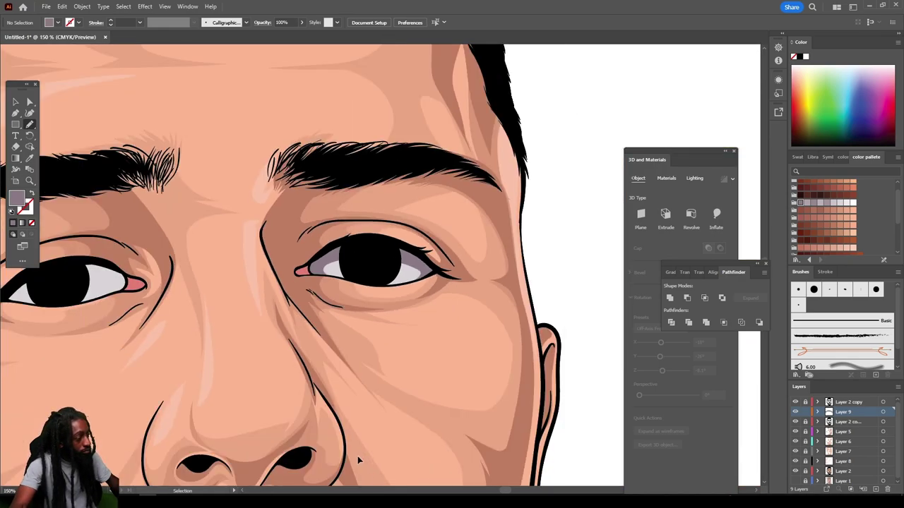
# Step: Draw the same purple-grey shadow across the upper part of the left eye's white, on both sides of the iris
pyautogui.hotkey('ctrl', '+')
pyautogui.hotkey('ctrl', '+')
pyautogui.hotkey('ctrl', '+')
pyautogui.hotkey('ctrl', '+')
pyautogui.hotkey('ctrl', '+')
pyautogui.hotkey('ctrl', '+')
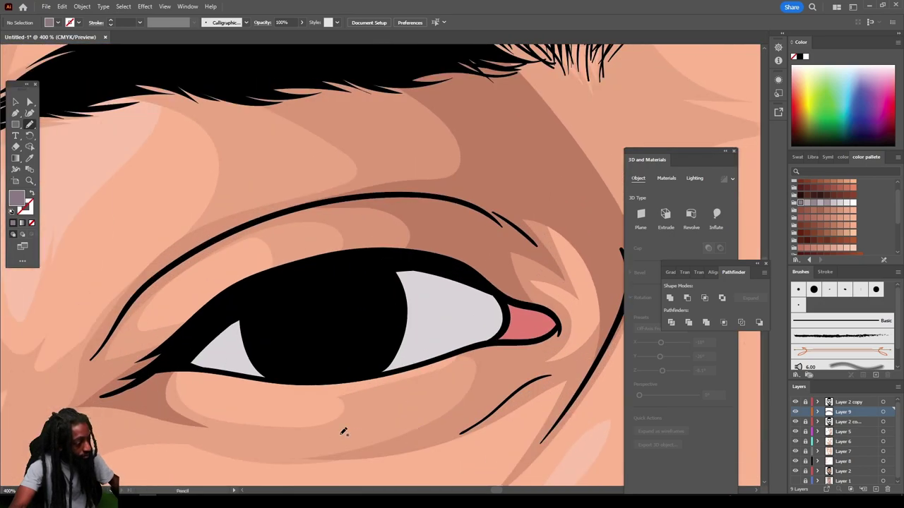
pyautogui.moveTo(177, 358)
pyautogui.mouseDown()
pyautogui.moveTo(249, 375)
pyautogui.moveTo(230, 355)
pyautogui.moveTo(358, 319)
pyautogui.moveTo(429, 311)
pyautogui.moveTo(507, 323)
pyautogui.moveTo(504, 302)
pyautogui.moveTo(476, 277)
pyautogui.moveTo(400, 262)
pyautogui.moveTo(286, 286)
pyautogui.moveTo(211, 340)
pyautogui.mouseUp()
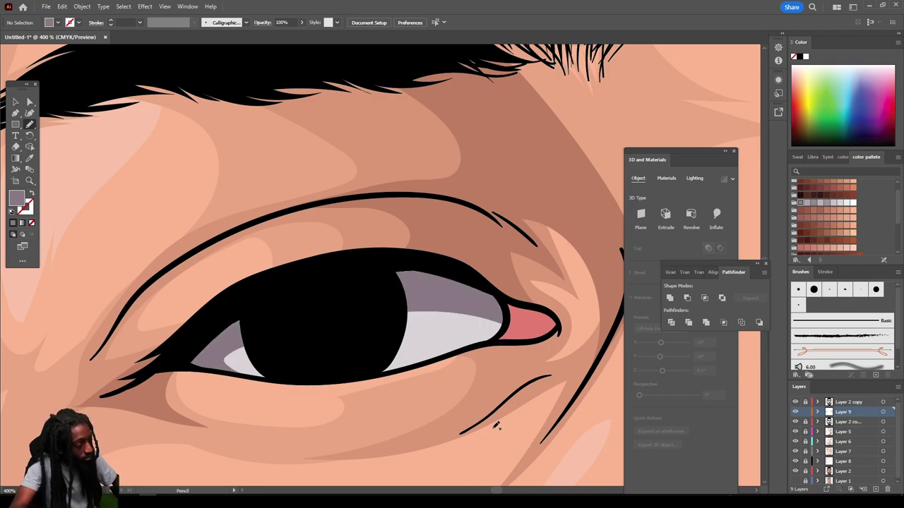
pyautogui.hotkey('ctrl', '-')
pyautogui.hotkey('ctrl', '-')
pyautogui.hotkey('ctrl', '-')
pyautogui.hotkey('ctrl', '-')
pyautogui.hotkey('ctrl', '-')
pyautogui.hotkey('ctrl', '-')
pyautogui.hotkey('ctrl', '-')
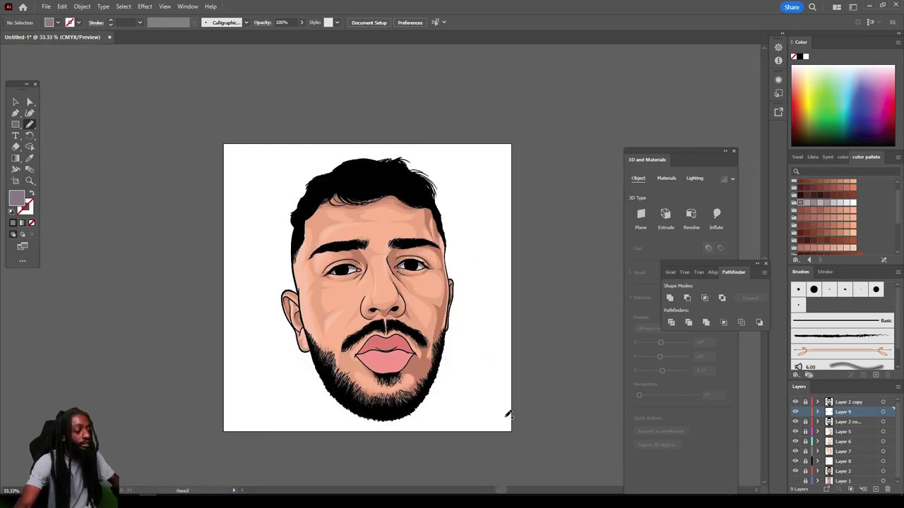
# Step: Sample the pink of the left eye's inner corner and darken the fill to the red AA5652
pyautogui.hotkey('ctrl', '+')
pyautogui.hotkey('ctrl', '+')
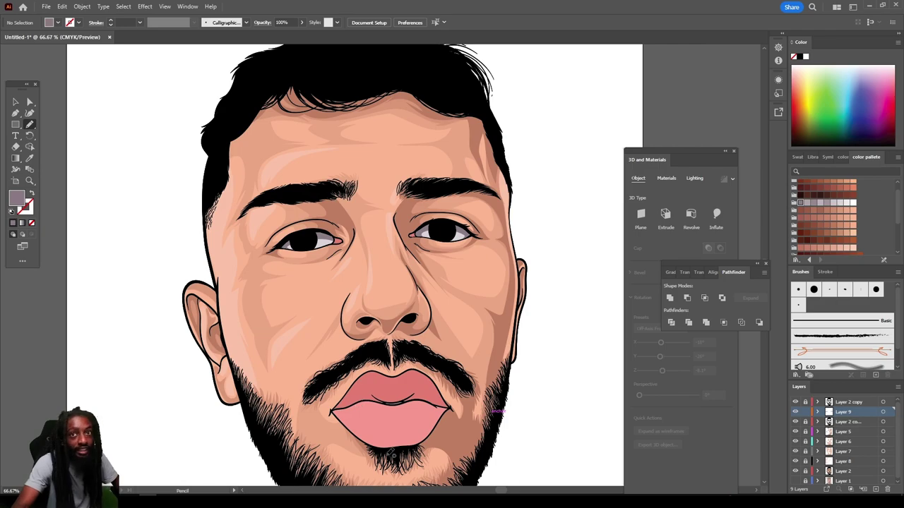
pyautogui.scroll(-1, 519, 395)
pyautogui.hotkey('ctrl', '+')
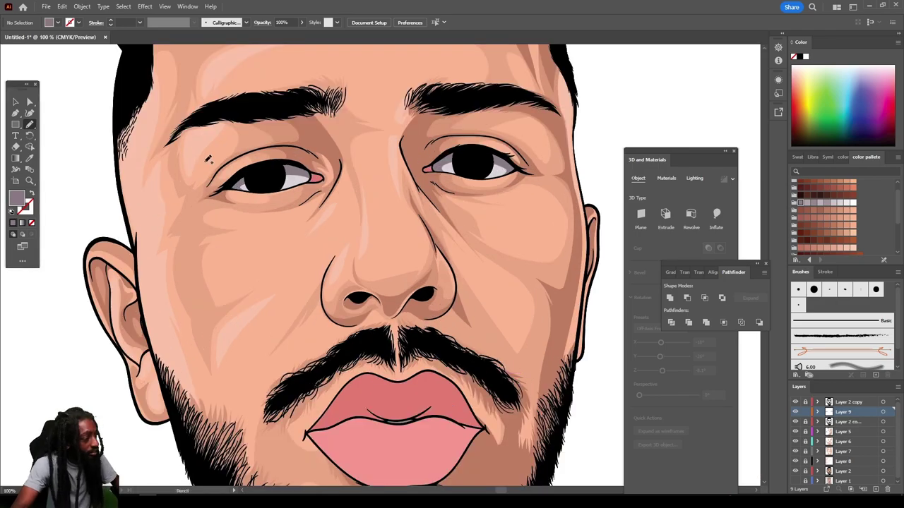
pyautogui.click(30, 158)
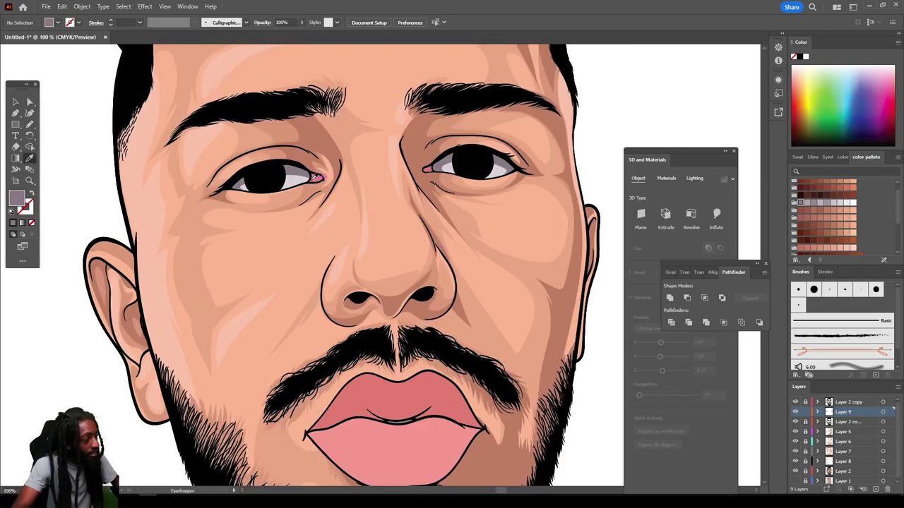
pyautogui.click(312, 179)
pyautogui.click(316, 178)
pyautogui.hotkey('ctrl', '+')
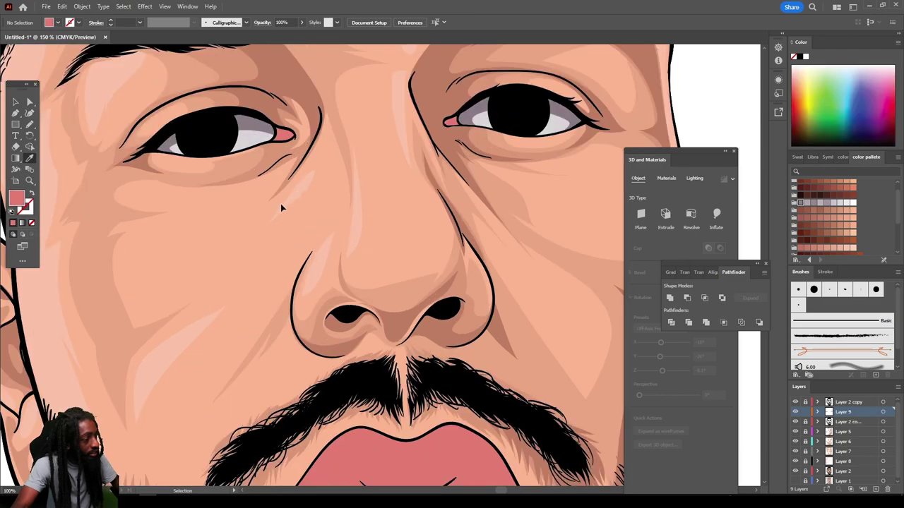
pyautogui.scroll(5, 281, 204)
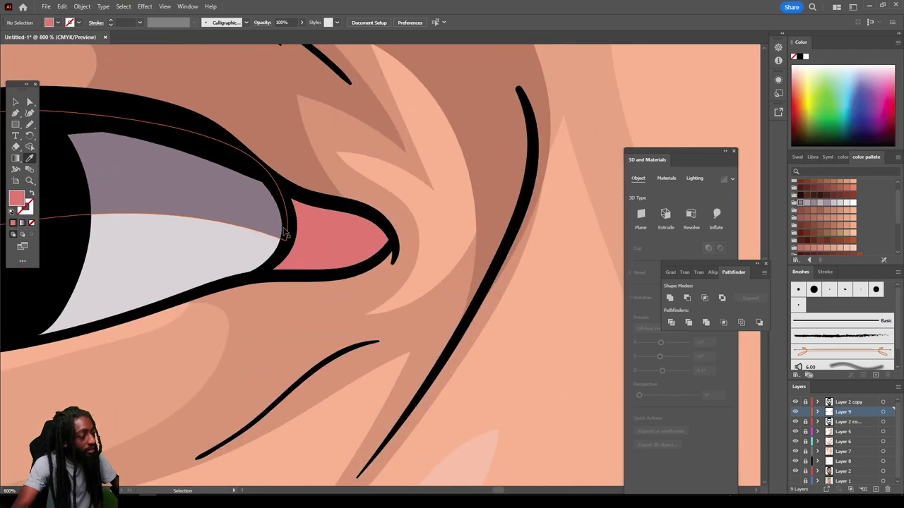
pyautogui.hotkey('ctrl', '+')
pyautogui.doubleClick(15, 200)
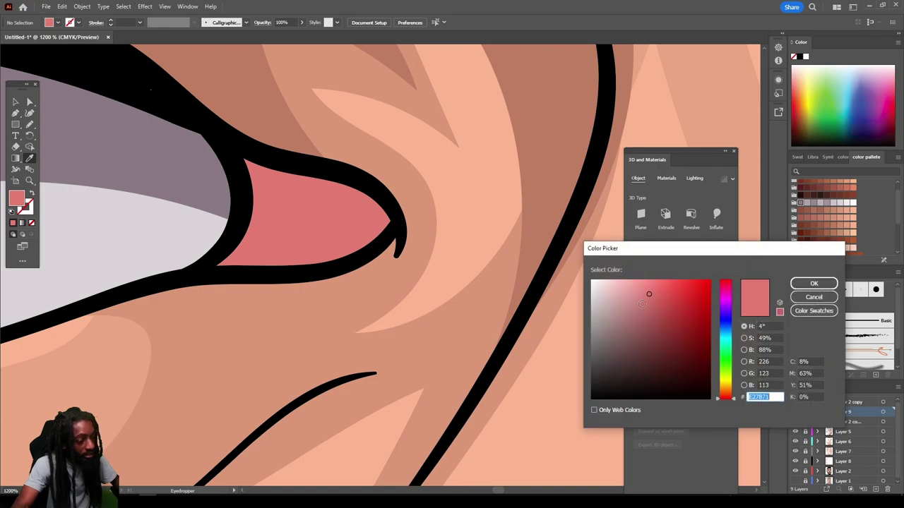
pyautogui.moveTo(642, 317); pyautogui.dragTo(653, 319)
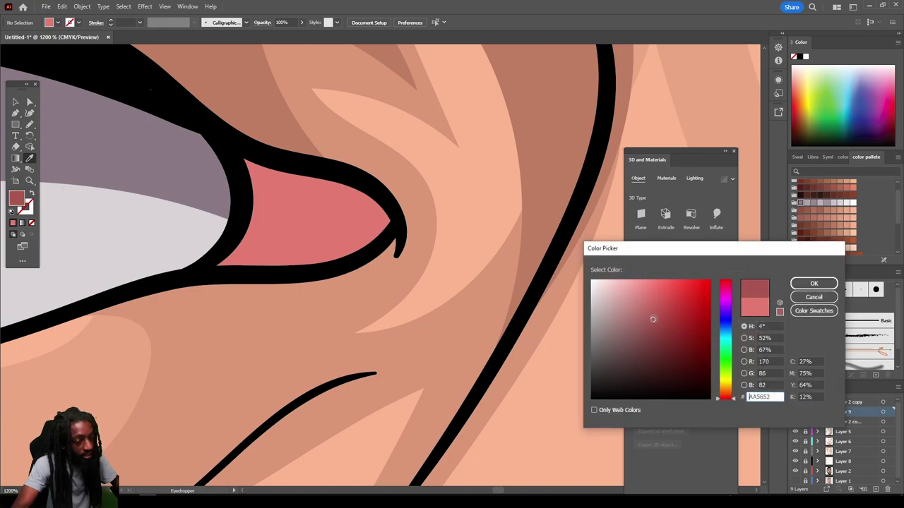
pyautogui.click(805, 284)
# Step: Draw a dark red shadow along the upper and outer edge of the left eye's pink inner corner
pyautogui.click(29, 125)
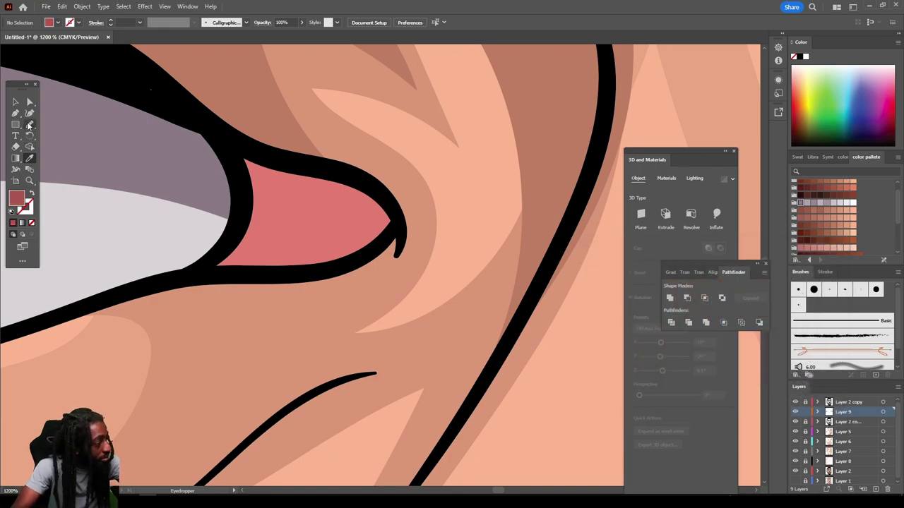
pyautogui.moveTo(240, 154)
pyautogui.mouseDown()
pyautogui.moveTo(236, 228)
pyautogui.moveTo(322, 206)
pyautogui.moveTo(355, 257)
pyautogui.moveTo(365, 182)
pyautogui.moveTo(244, 156)
pyautogui.mouseUp()
pyautogui.scroll(-5, 401, 375)
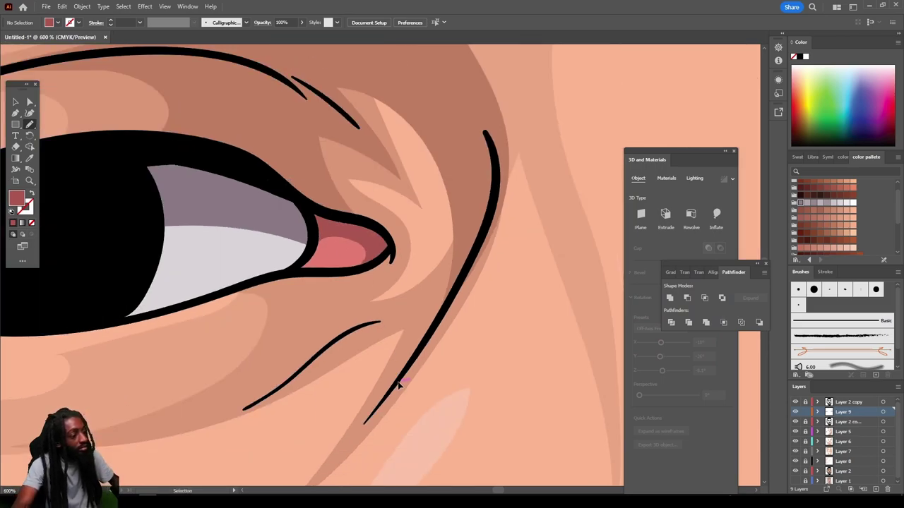
# Step: Draw a dark red shadow over the upper part of the right eye's pink inner corner
pyautogui.scroll(4, 400, 376)
pyautogui.scroll(1, 402, 380)
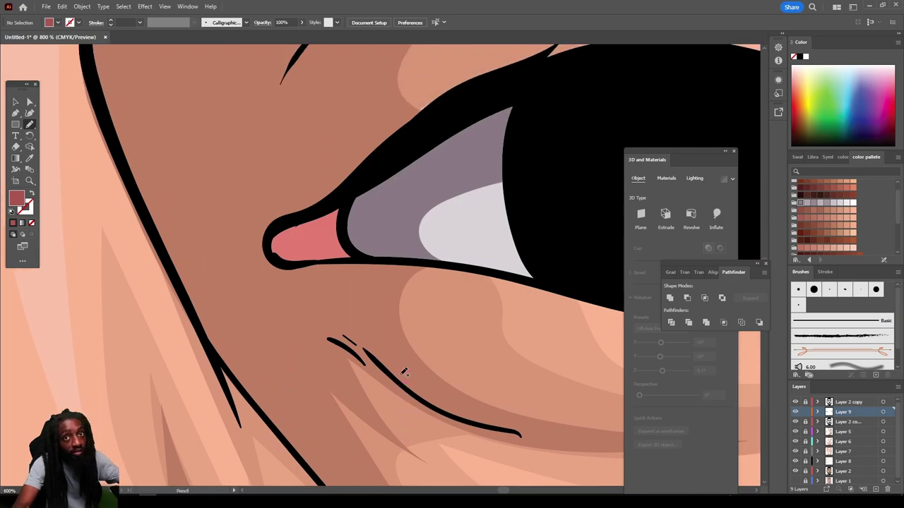
pyautogui.moveTo(289, 230)
pyautogui.mouseDown()
pyautogui.moveTo(273, 257)
pyautogui.moveTo(295, 261)
pyautogui.mouseUp()
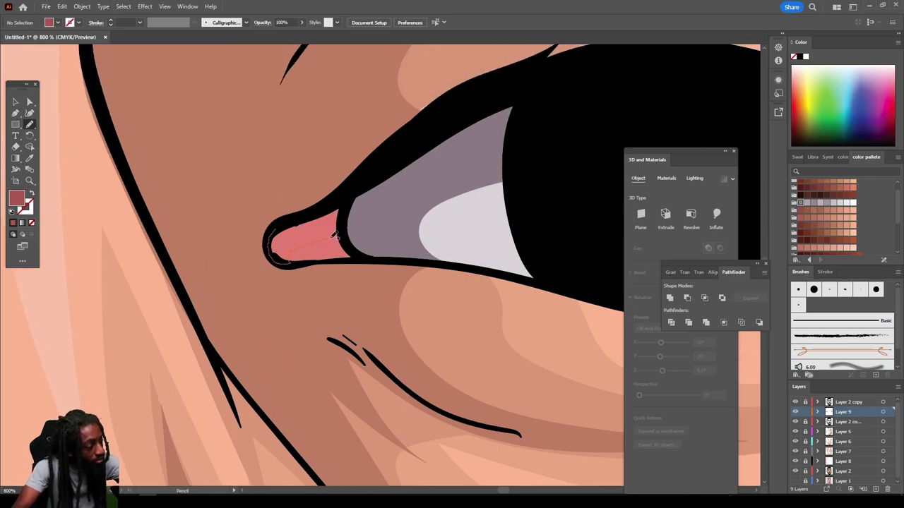
pyautogui.moveTo(335, 236); pyautogui.dragTo(346, 218)
pyautogui.scroll(-3, 523, 332)
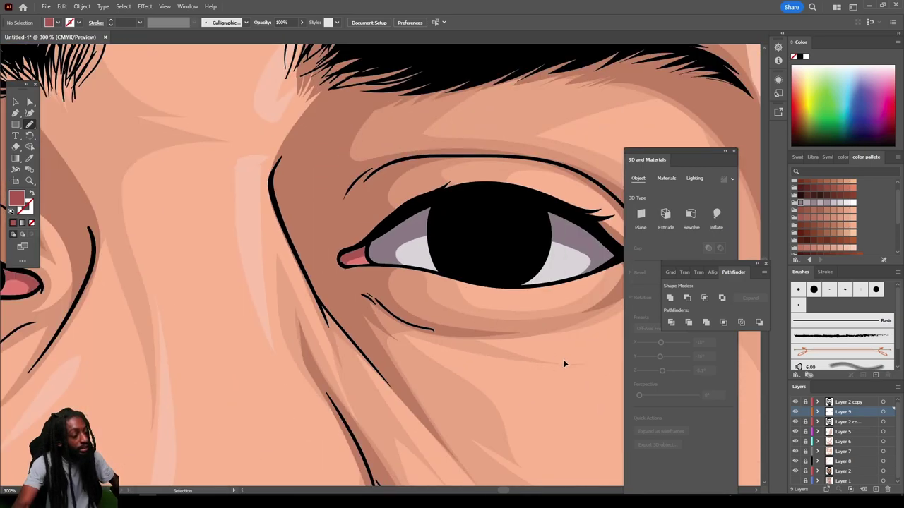
# Step: Lock Layer 9, unlock Layer 2 copy 2, then select the upper lip shape and switch to Draw Inside mode
pyautogui.scroll(-4, 572, 378)
pyautogui.scroll(-2, 433, 347)
pyautogui.scroll(3, 429, 353)
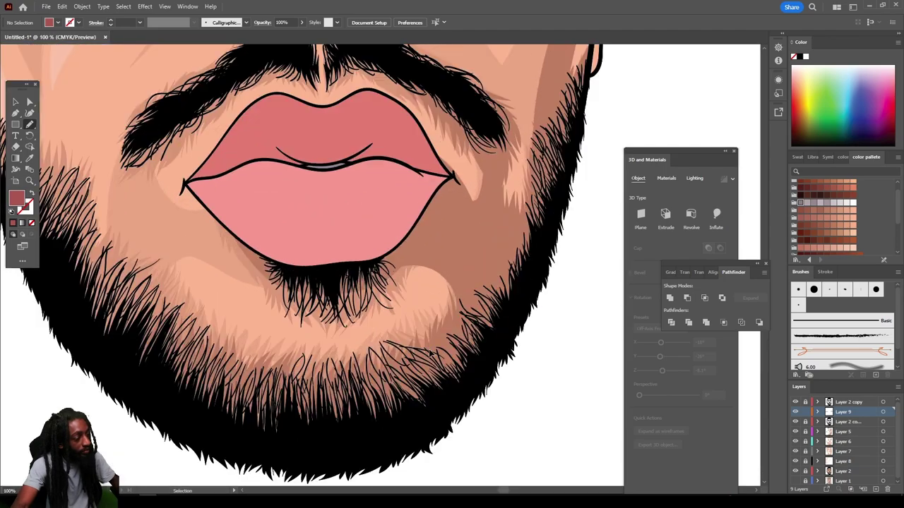
pyautogui.scroll(2, 429, 353)
pyautogui.hscroll(-1, 429, 353)
pyautogui.scroll(3, 428, 348)
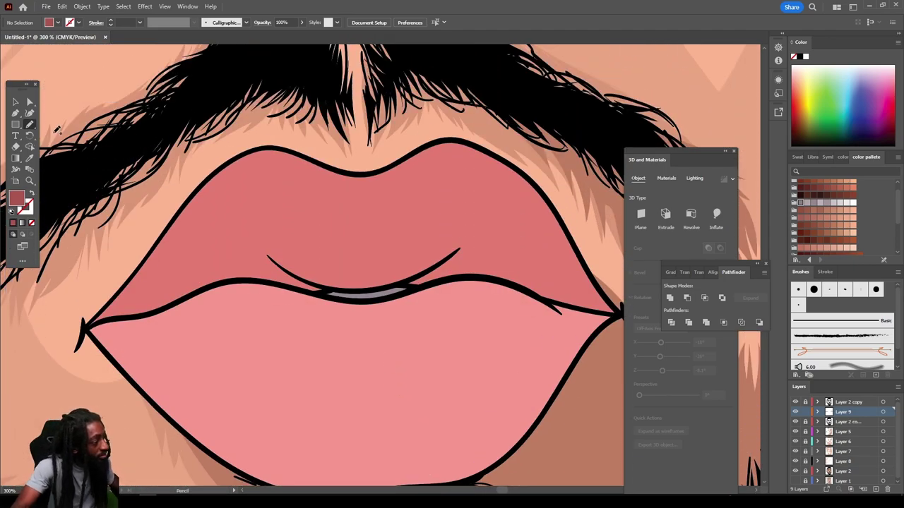
pyautogui.click(29, 102)
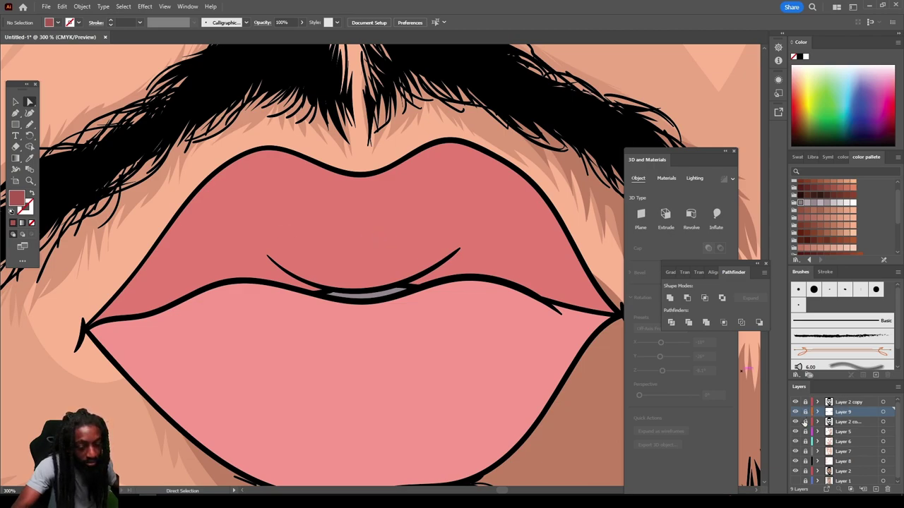
pyautogui.click(404, 249)
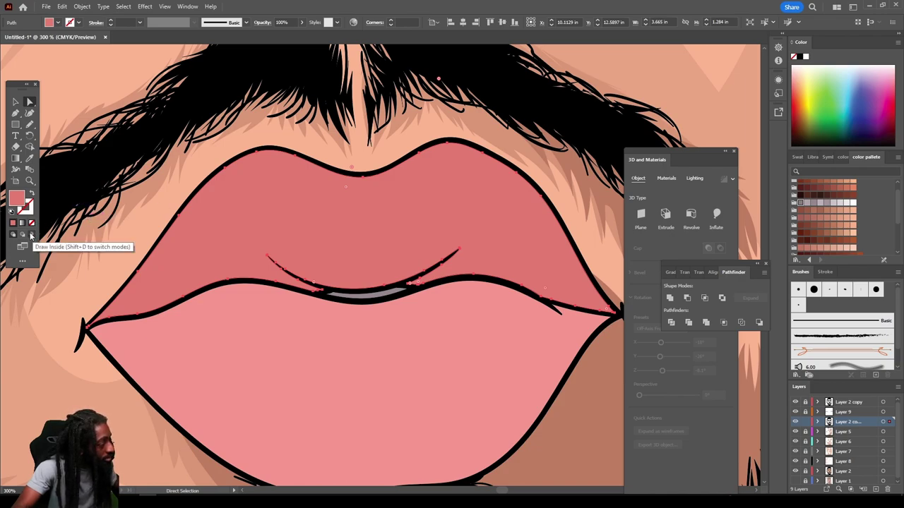
pyautogui.click(31, 235)
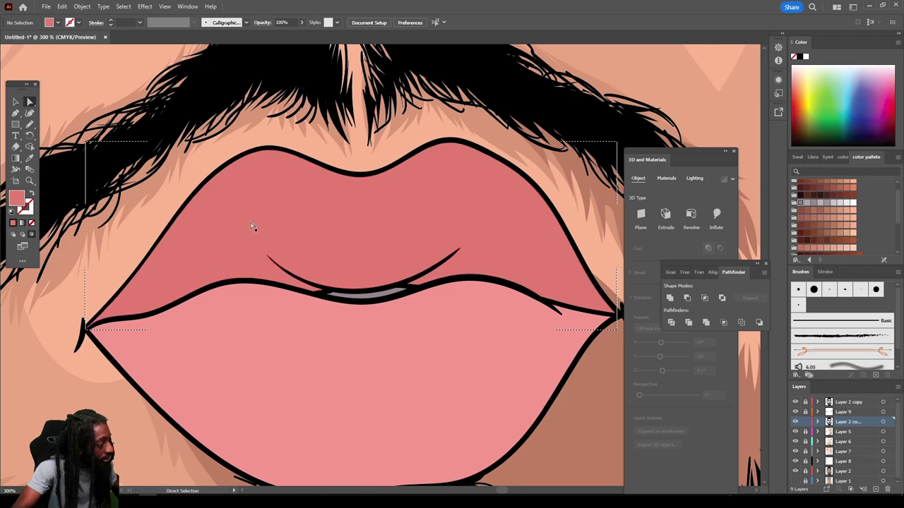
# Step: Darken the fill from the upper lip's pink to the deep red B75A56
pyautogui.doubleClick(21, 200)
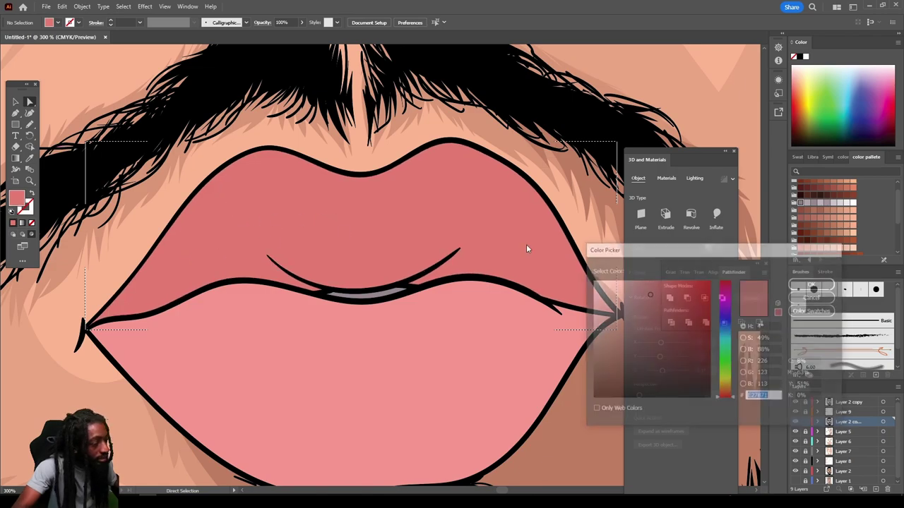
pyautogui.moveTo(650, 292); pyautogui.dragTo(654, 315)
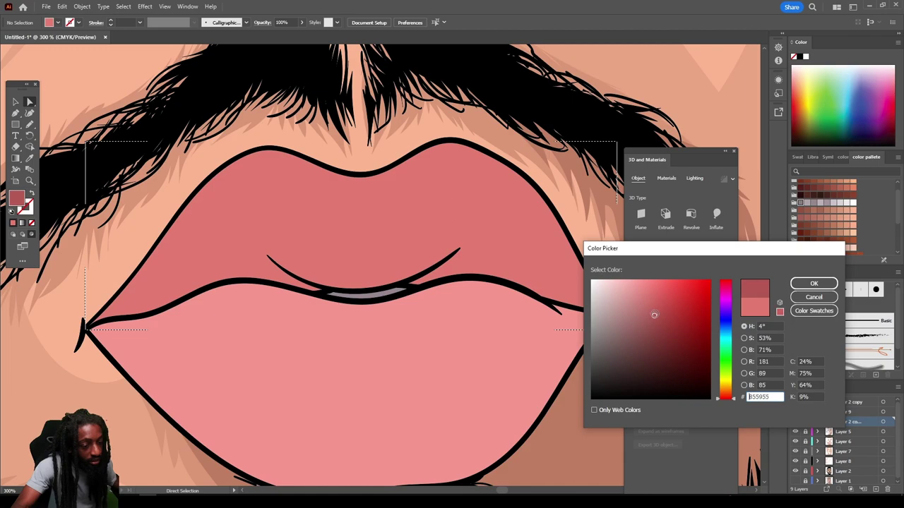
pyautogui.click(813, 283)
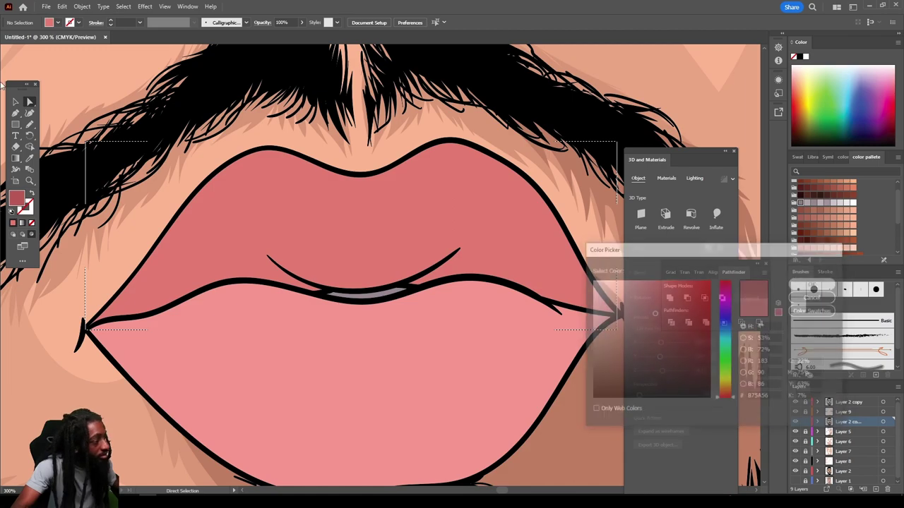
# Step: Draw a deep red shadow inside the upper lip, covering both corners and curving beneath the lighter central area
pyautogui.click(31, 125)
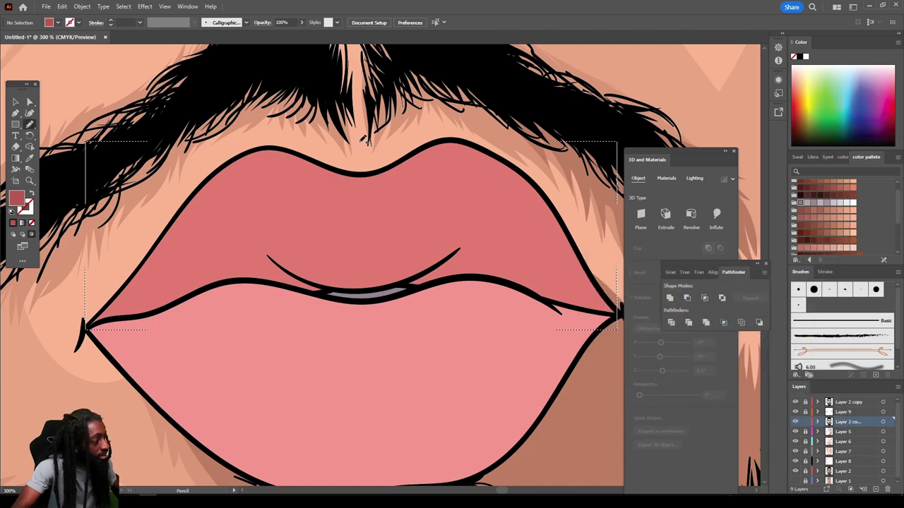
pyautogui.moveTo(501, 312)
pyautogui.mouseDown()
pyautogui.moveTo(602, 337)
pyautogui.moveTo(631, 326)
pyautogui.moveTo(551, 169)
pyautogui.mouseUp()
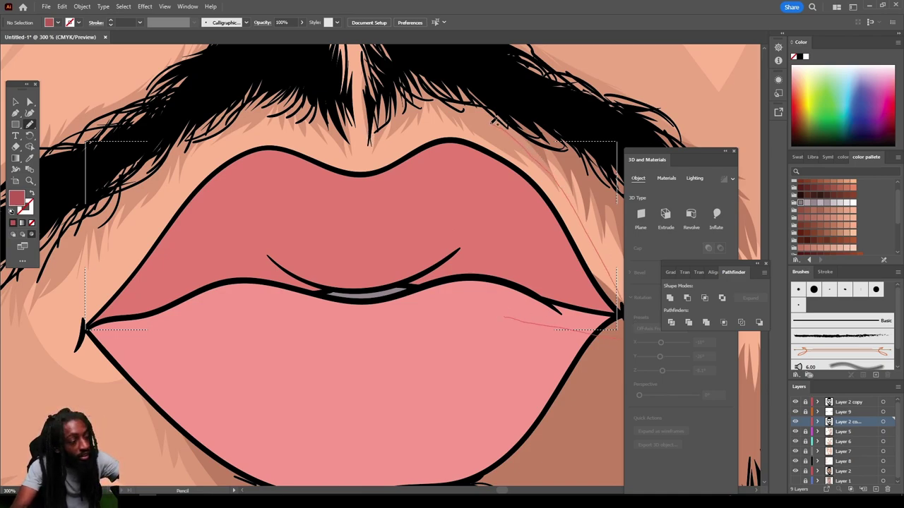
pyautogui.moveTo(495, 121)
pyautogui.mouseDown()
pyautogui.moveTo(464, 124)
pyautogui.moveTo(410, 143)
pyautogui.moveTo(447, 138)
pyautogui.mouseUp()
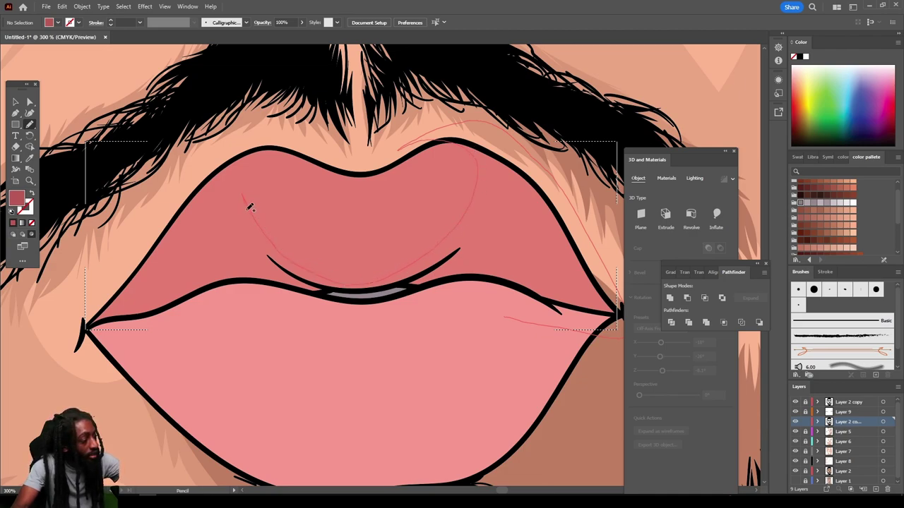
pyautogui.moveTo(187, 229)
pyautogui.mouseDown()
pyautogui.moveTo(212, 167)
pyautogui.moveTo(109, 270)
pyautogui.moveTo(59, 347)
pyautogui.moveTo(451, 321)
pyautogui.mouseUp()
pyautogui.hotkey('ctrl', '-')
pyautogui.hotkey('ctrl', '-')
pyautogui.hotkey('ctrl', '-')
pyautogui.hotkey('ctrl', '-')
pyautogui.hotkey('ctrl', '-')
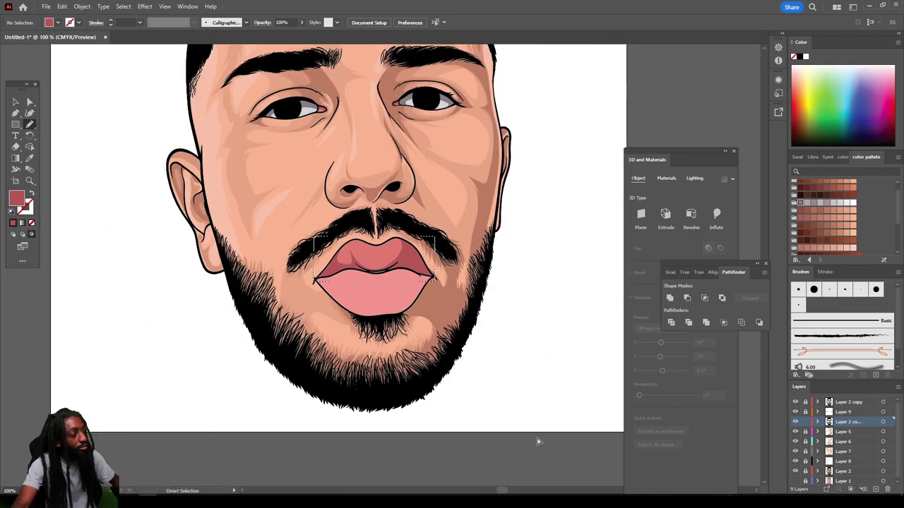
pyautogui.hotkey('ctrl', '+')
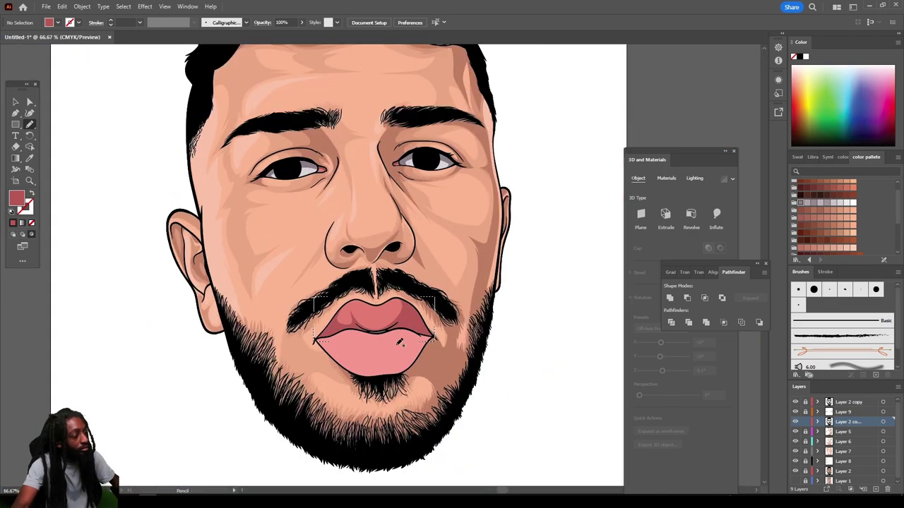
# Step: Return to normal drawing mode, then select the lower lip shape and switch to Draw Inside mode
pyautogui.click(13, 103)
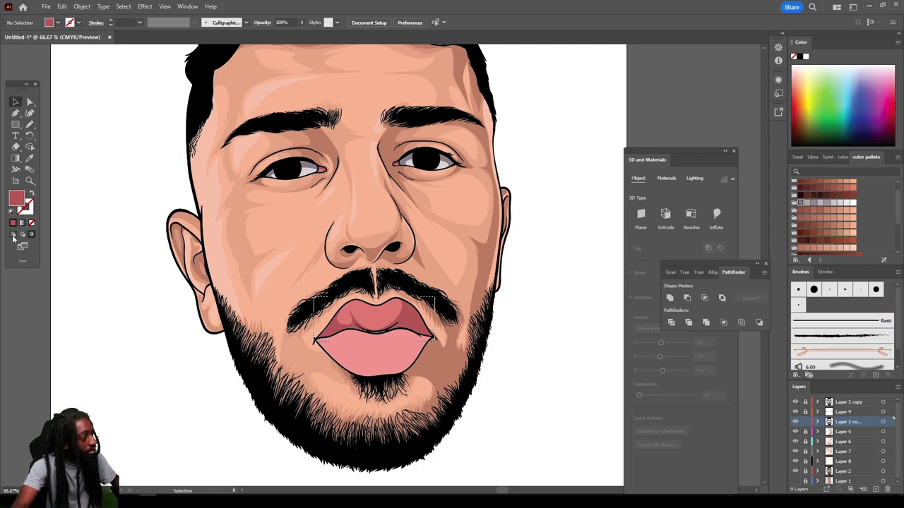
pyautogui.click(13, 234)
pyautogui.click(30, 101)
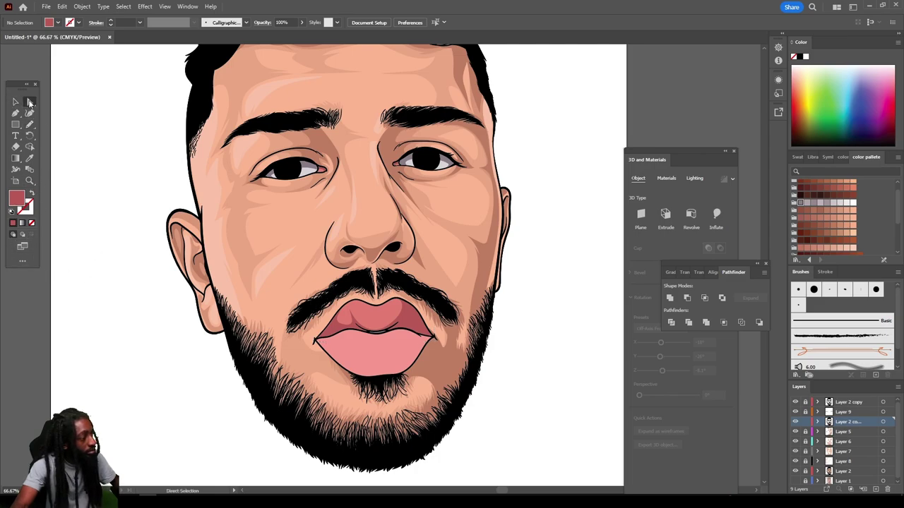
pyautogui.scroll(-3, 345, 342)
pyautogui.hotkey('ctrl', '+')
pyautogui.hotkey('ctrl', '+')
pyautogui.hotkey('ctrl', '+')
pyautogui.press('a')
pyautogui.click(350, 329)
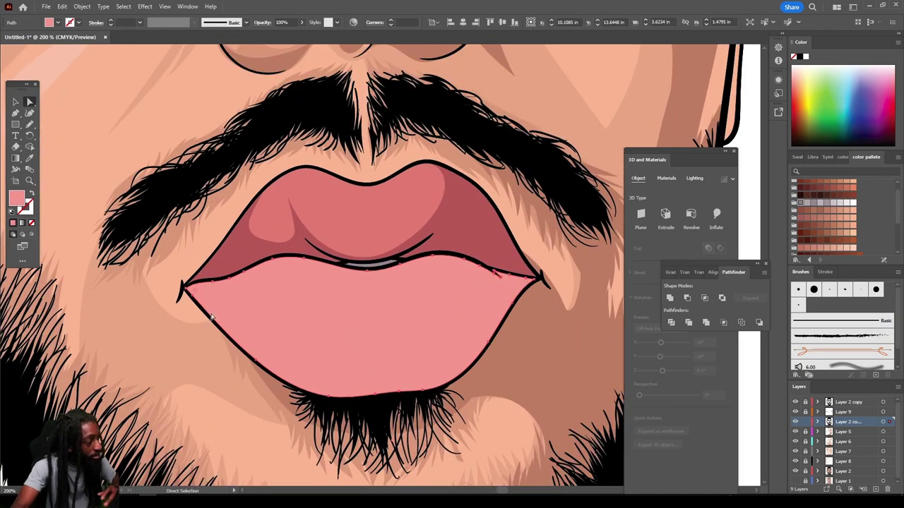
pyautogui.click(32, 234)
pyautogui.hotkey('ctrl', 'shift', 'a')
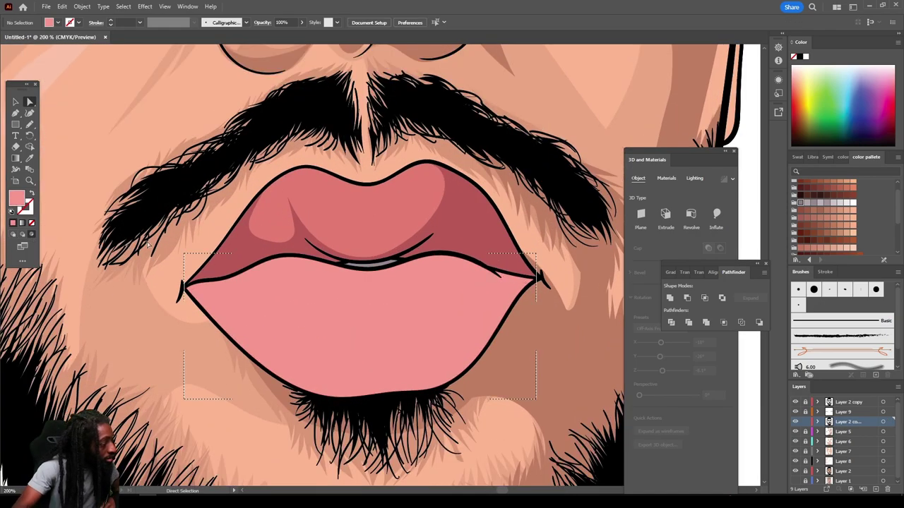
# Step: Darken the fill from the lower lip's pink to the rosy red DB7871
pyautogui.doubleClick(17, 199)
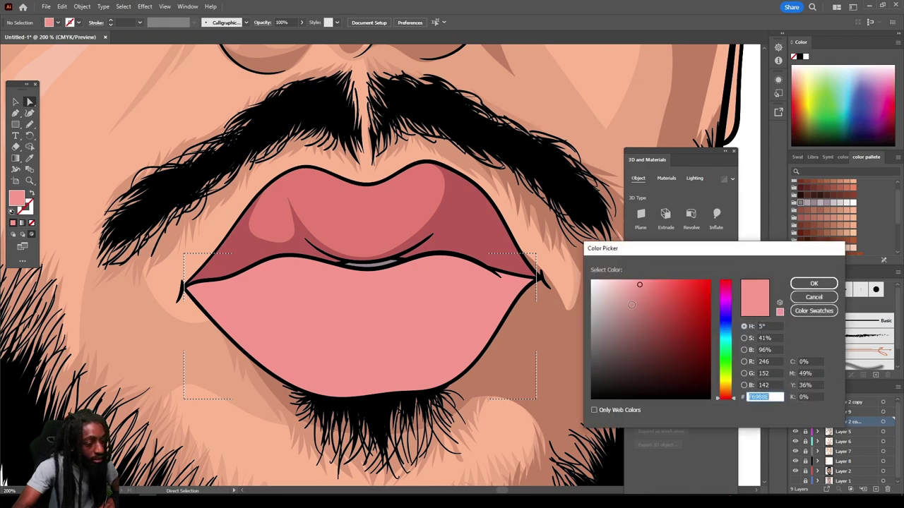
pyautogui.moveTo(638, 290); pyautogui.dragTo(649, 297)
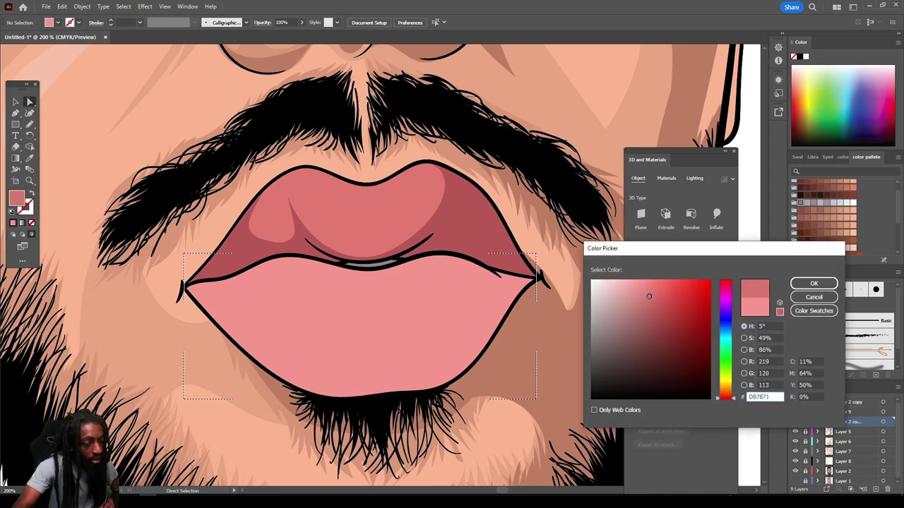
pyautogui.click(813, 283)
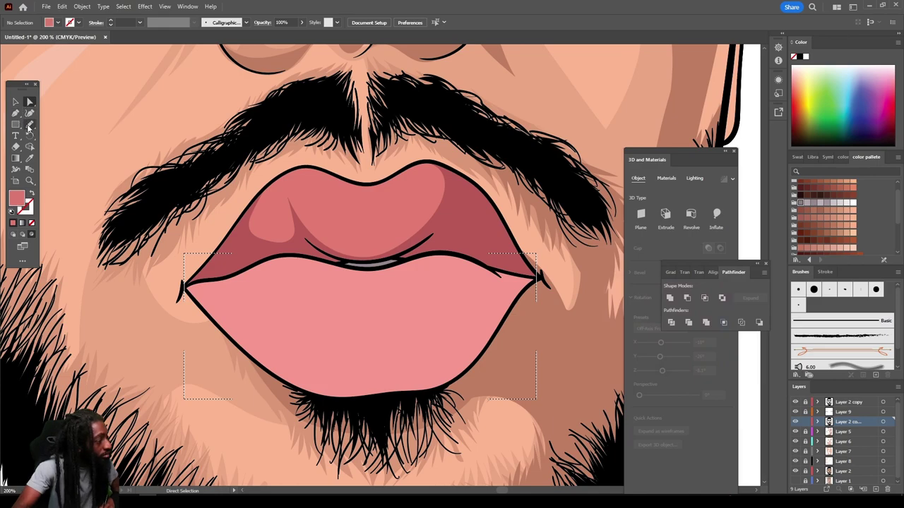
# Step: Draw a rosy red shadow inside the lower lip, surrounding a lighter central area, and return to normal drawing mode
pyautogui.click(30, 124)
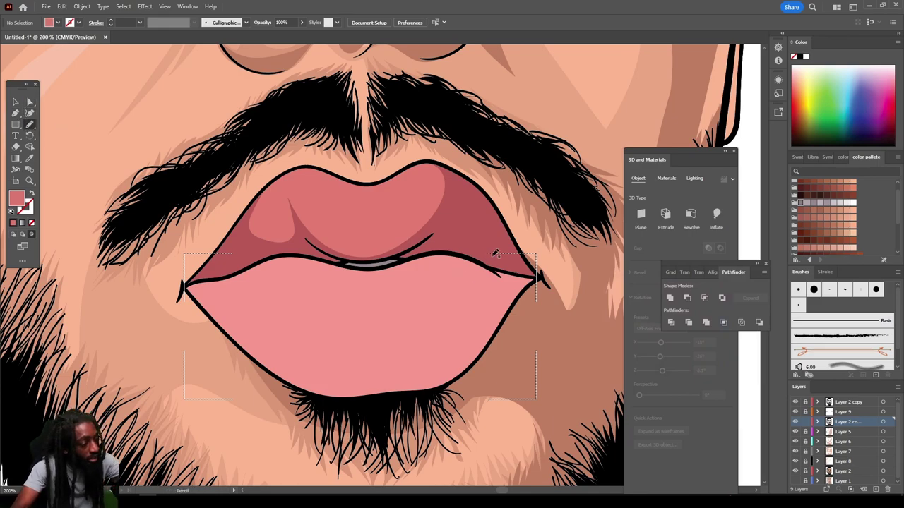
pyautogui.moveTo(497, 254)
pyautogui.mouseDown()
pyautogui.moveTo(345, 285)
pyautogui.moveTo(274, 258)
pyautogui.moveTo(247, 261)
pyautogui.mouseUp()
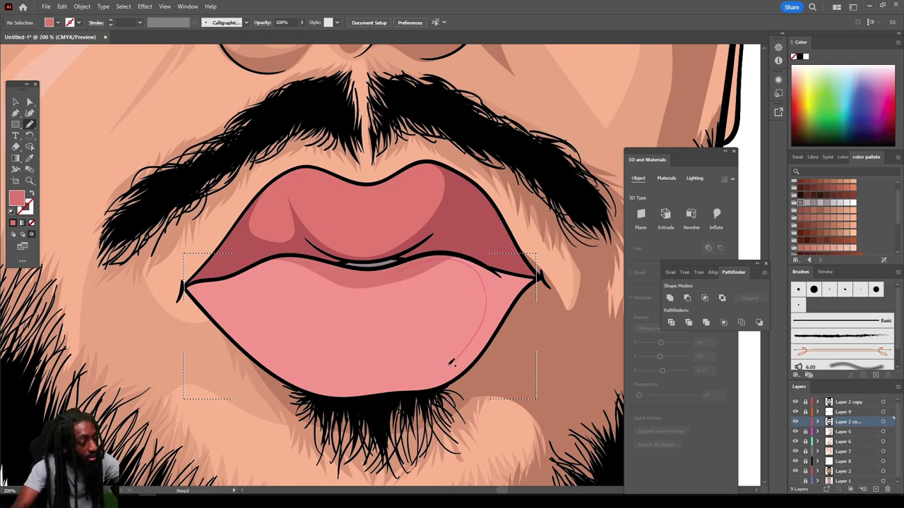
pyautogui.moveTo(452, 362)
pyautogui.mouseDown()
pyautogui.moveTo(358, 383)
pyautogui.moveTo(276, 357)
pyautogui.moveTo(262, 290)
pyautogui.moveTo(276, 242)
pyautogui.moveTo(193, 364)
pyautogui.moveTo(560, 311)
pyautogui.moveTo(432, 239)
pyautogui.mouseUp()
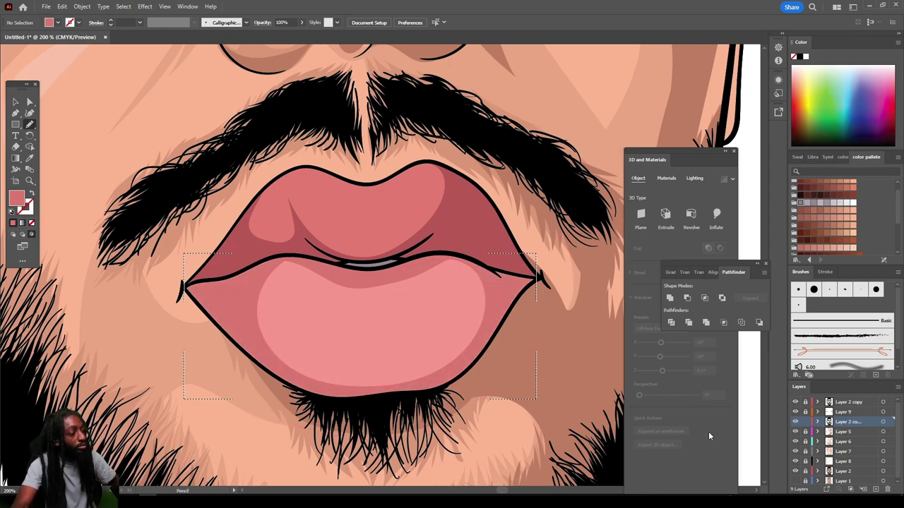
pyautogui.hotkey('ctrl', '-')
pyautogui.hotkey('ctrl', '-')
pyautogui.hotkey('ctrl', '-')
pyautogui.hotkey('ctrl', '-')
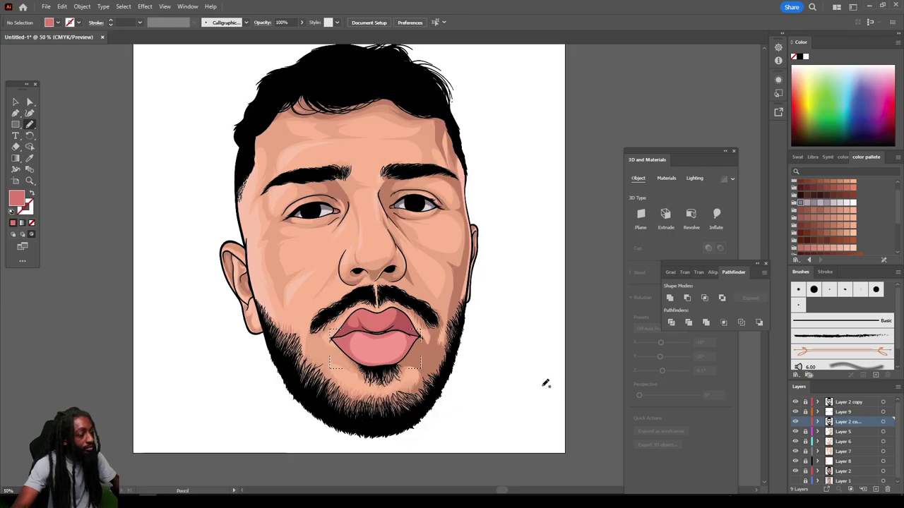
pyautogui.scroll(1, 546, 384)
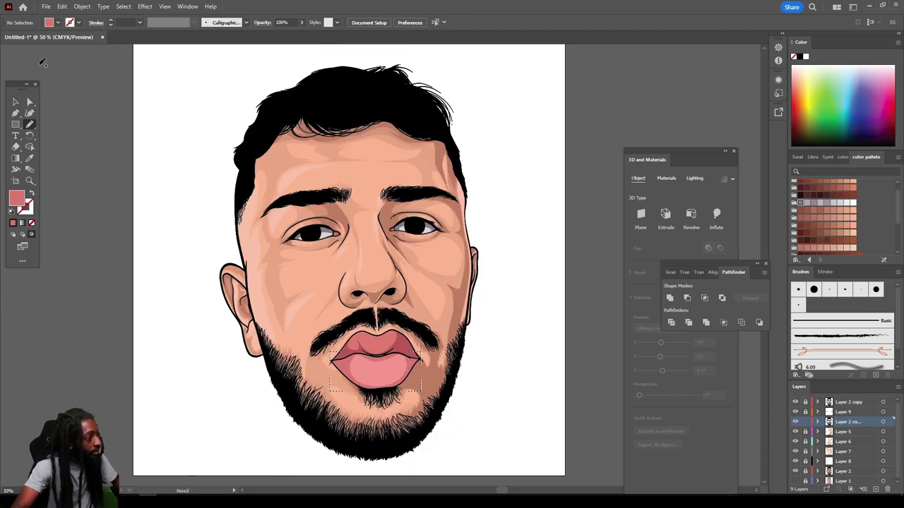
pyautogui.click(15, 102)
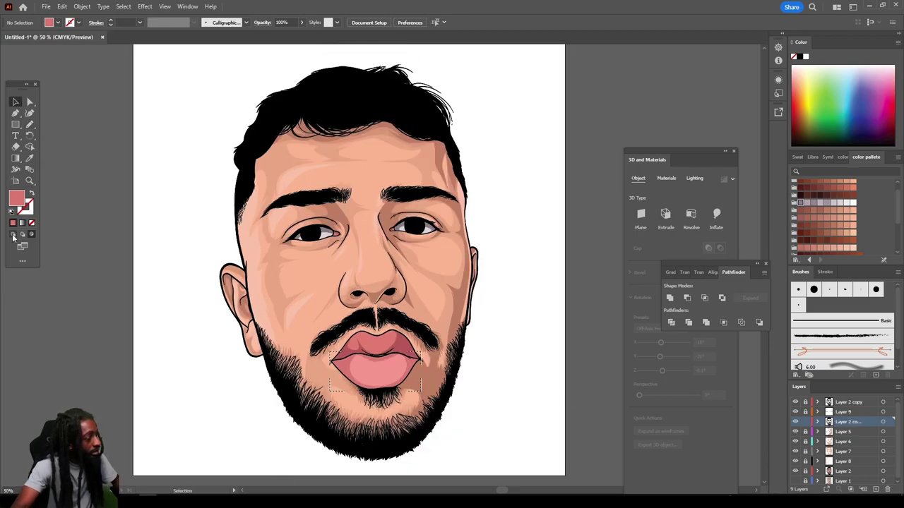
pyautogui.hotkey('ctrl', '-')
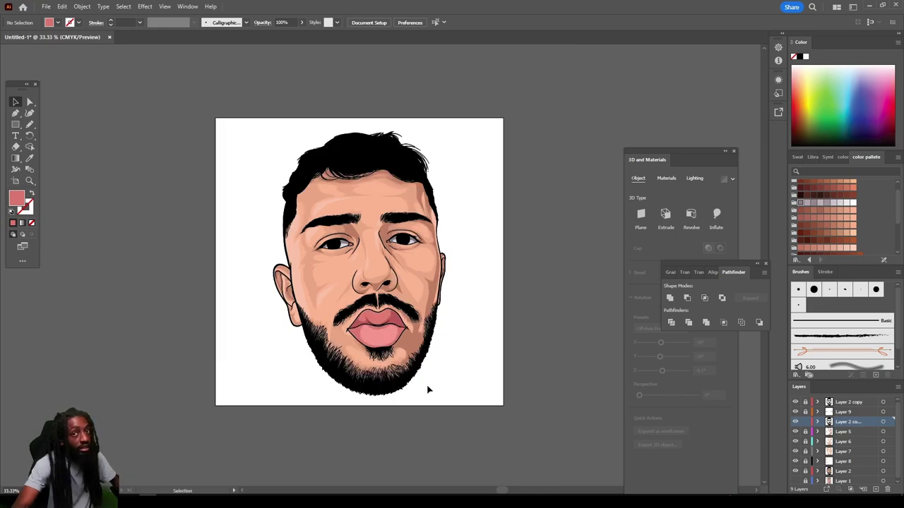
# Step: Create a new layer directly above Layer 5 and choose a dark reddish-brown fill from the color palette
pyautogui.hotkey('ctrl', '+')
pyautogui.hotkey('ctrl', '+')
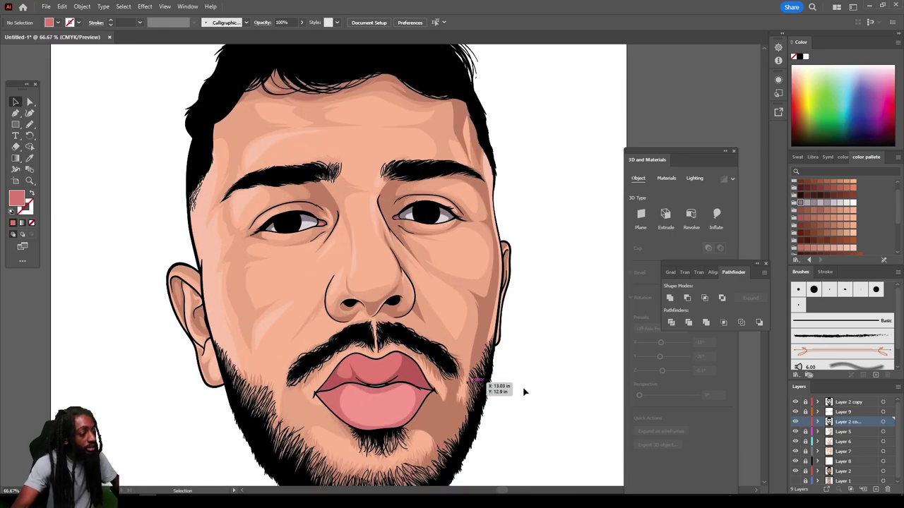
pyautogui.hotkey('ctrl', '-')
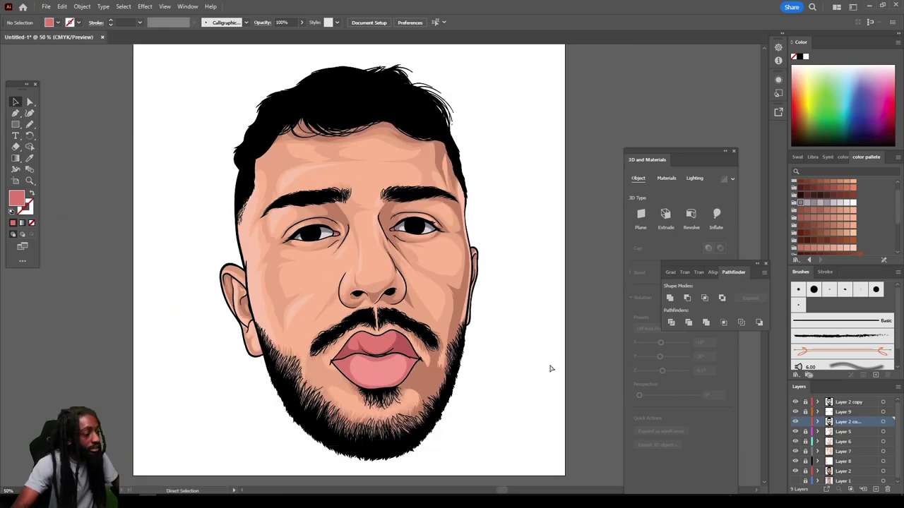
pyautogui.click(844, 431)
pyautogui.click(876, 489)
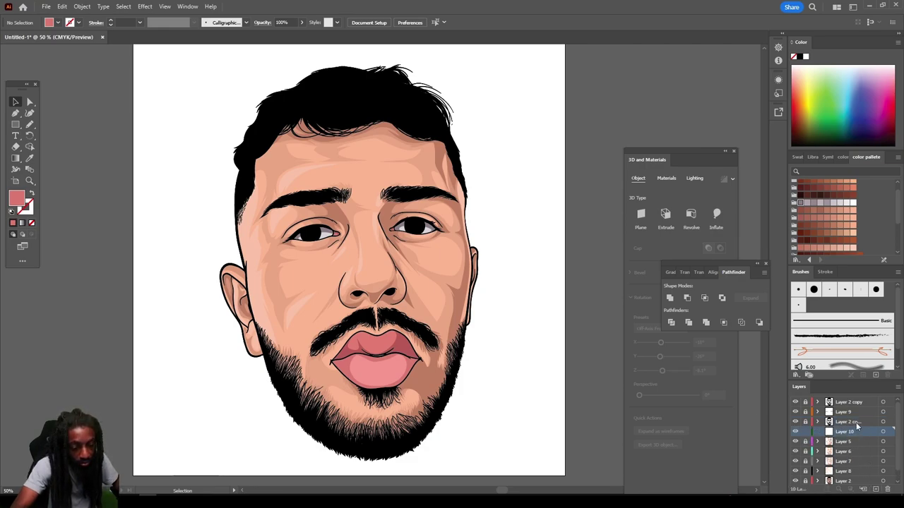
pyautogui.click(801, 211)
# Step: Draw a reddish-brown shadow around the right eye's inner corner, from the brow's inner end down along the nose and under the eye
pyautogui.hotkey('ctrl', '=')
pyautogui.hotkey('ctrl', '=')
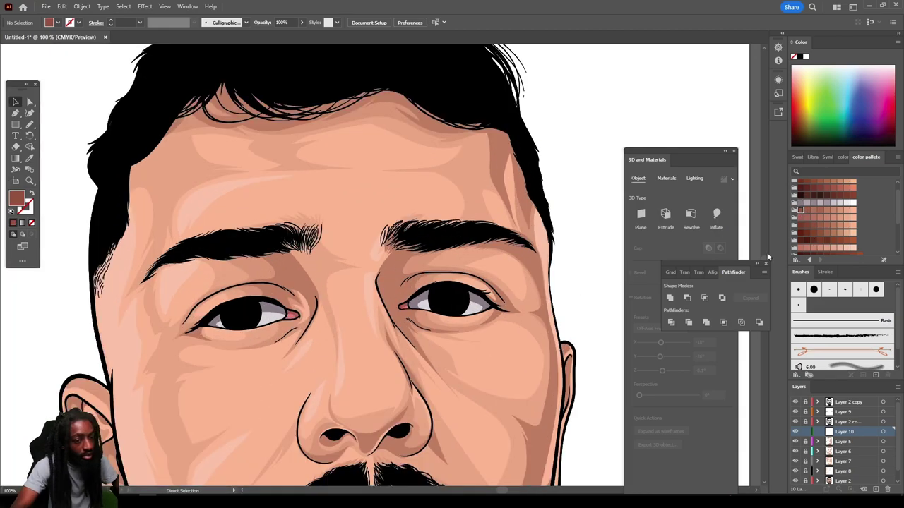
pyautogui.hotkey('ctrl', '=')
pyautogui.hotkey('ctrl', '=')
pyautogui.hotkey('ctrl', '=')
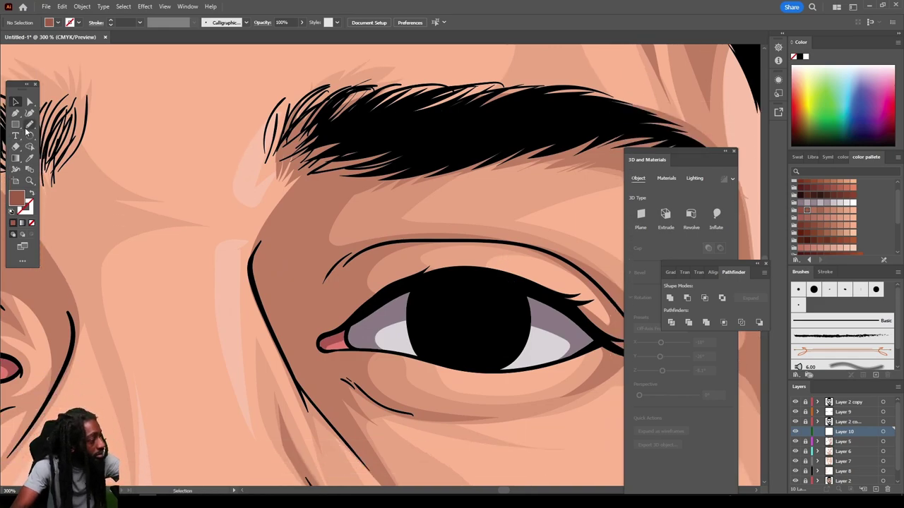
pyautogui.click(29, 125)
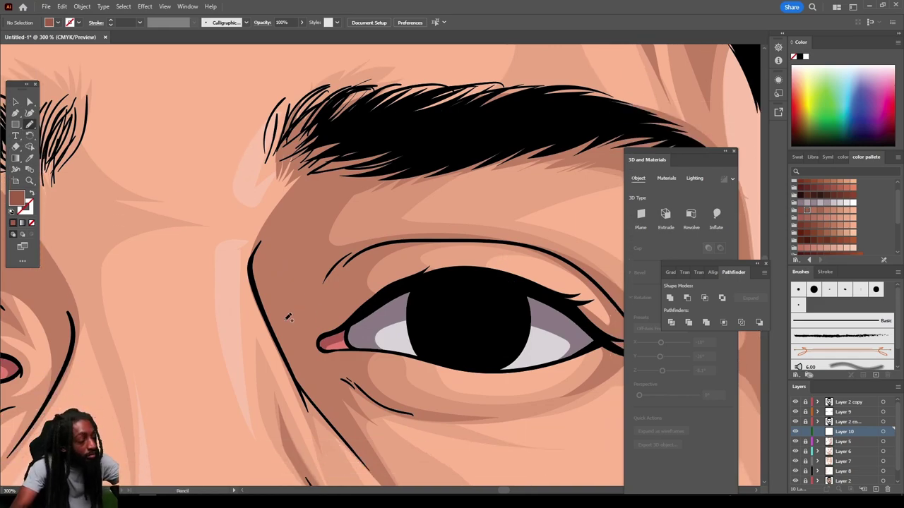
pyautogui.moveTo(272, 314)
pyautogui.mouseDown()
pyautogui.moveTo(342, 435)
pyautogui.moveTo(317, 382)
pyautogui.moveTo(325, 377)
pyautogui.moveTo(382, 406)
pyautogui.moveTo(462, 421)
pyautogui.mouseUp()
pyautogui.moveTo(376, 385)
pyautogui.mouseDown()
pyautogui.moveTo(357, 362)
pyautogui.moveTo(391, 344)
pyautogui.moveTo(341, 302)
pyautogui.moveTo(354, 270)
pyautogui.moveTo(378, 251)
pyautogui.moveTo(448, 241)
pyautogui.moveTo(360, 239)
pyautogui.moveTo(319, 252)
pyautogui.moveTo(325, 218)
pyautogui.moveTo(397, 148)
pyautogui.moveTo(386, 128)
pyautogui.moveTo(330, 138)
pyautogui.moveTo(264, 221)
pyautogui.moveTo(251, 269)
pyautogui.mouseUp()
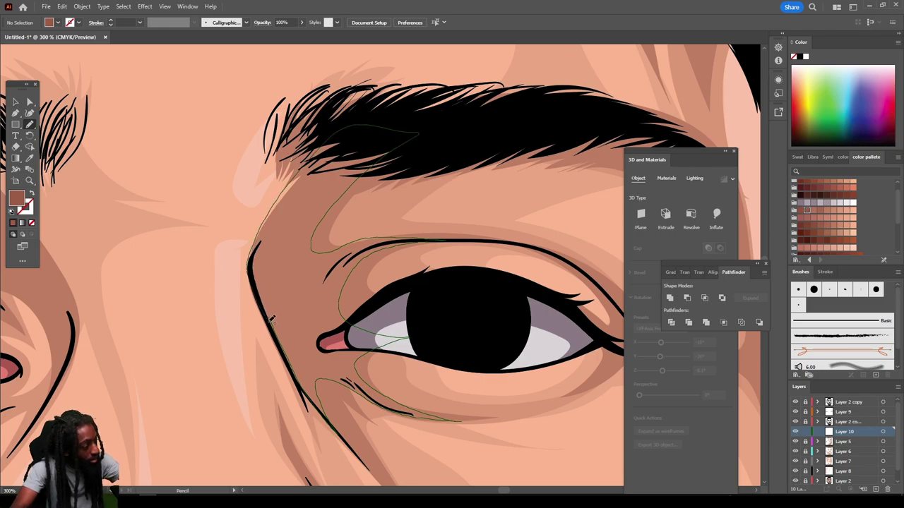
pyautogui.moveTo(272, 318); pyautogui.dragTo(286, 348)
pyautogui.moveTo(262, 276)
pyautogui.mouseDown()
pyautogui.moveTo(301, 383)
pyautogui.moveTo(386, 484)
pyautogui.moveTo(288, 310)
pyautogui.mouseUp()
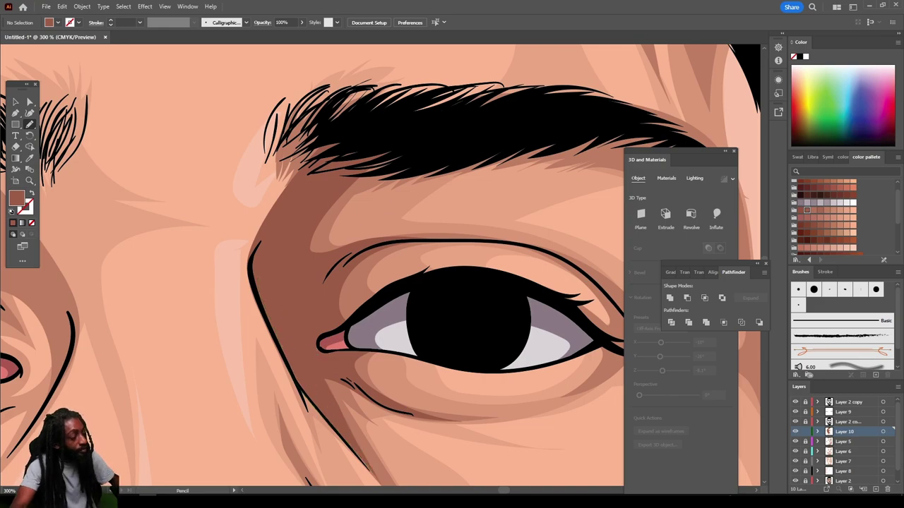
pyautogui.hotkey('ctrl', '-')
pyautogui.hotkey('ctrl', '-')
pyautogui.hotkey('ctrl', '-')
pyautogui.hotkey('ctrl', '-')
pyautogui.hotkey('ctrl', '-')
pyautogui.scroll(-1, 497, 428)
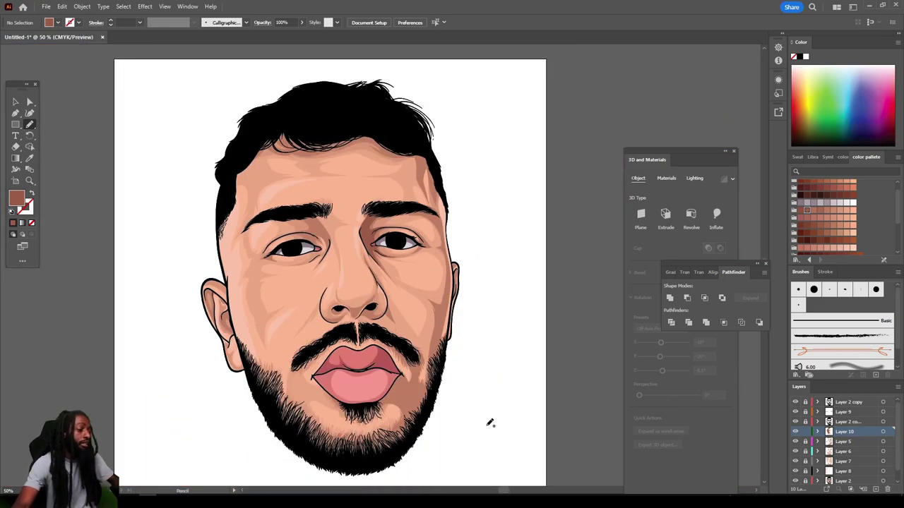
pyautogui.scroll(-1, 487, 418)
# Step: Draw a reddish-brown shadow beneath the right nostril, following the lower edge of the nose wing and curving up beside the nostril
pyautogui.scroll(2, 466, 420)
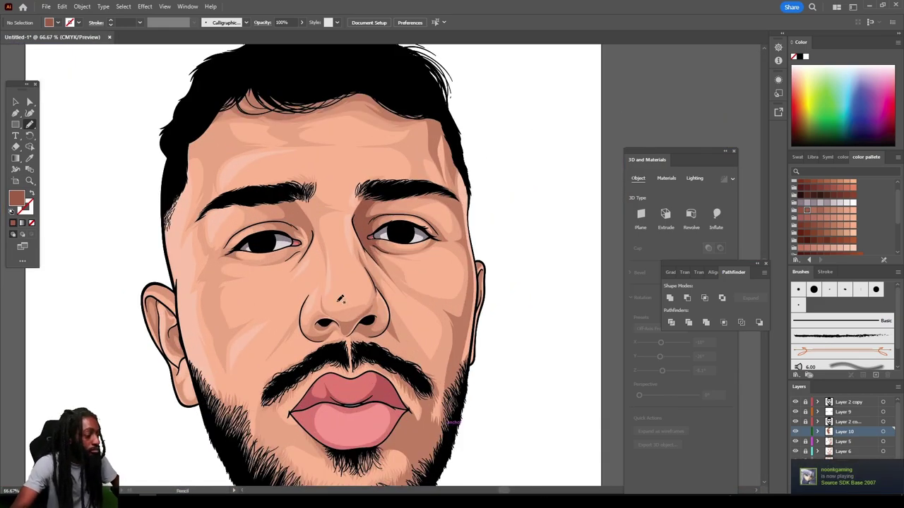
pyautogui.scroll(-1, 356, 283)
pyautogui.scroll(-1, 392, 360)
pyautogui.scroll(4, 393, 360)
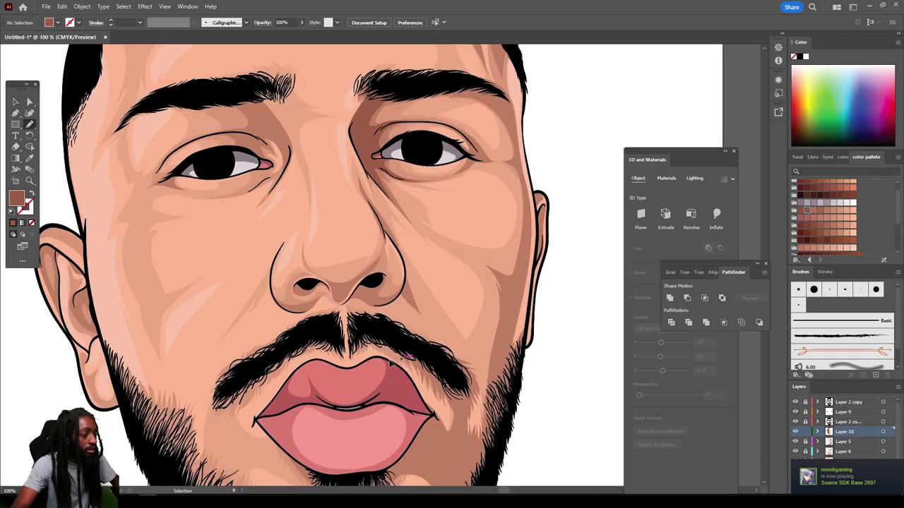
pyautogui.scroll(2, 390, 360)
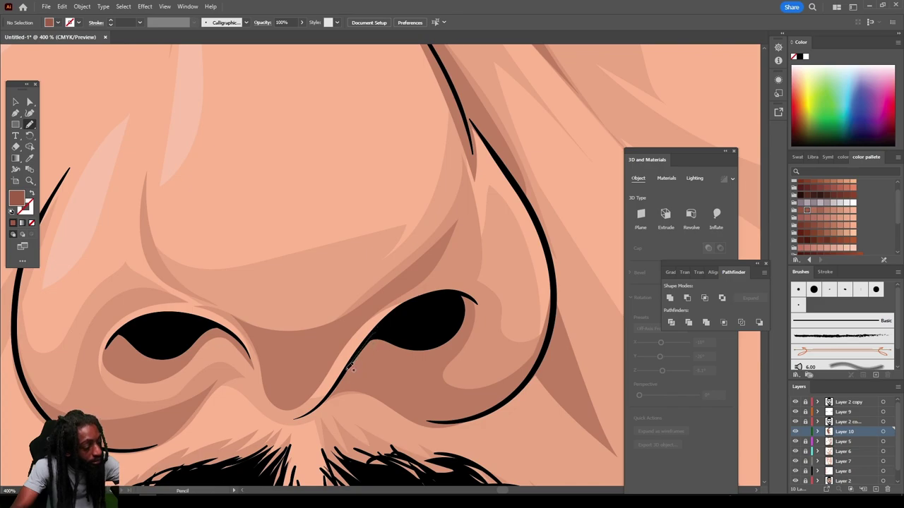
pyautogui.moveTo(350, 366)
pyautogui.mouseDown()
pyautogui.moveTo(316, 409)
pyautogui.moveTo(372, 398)
pyautogui.moveTo(447, 424)
pyautogui.mouseUp()
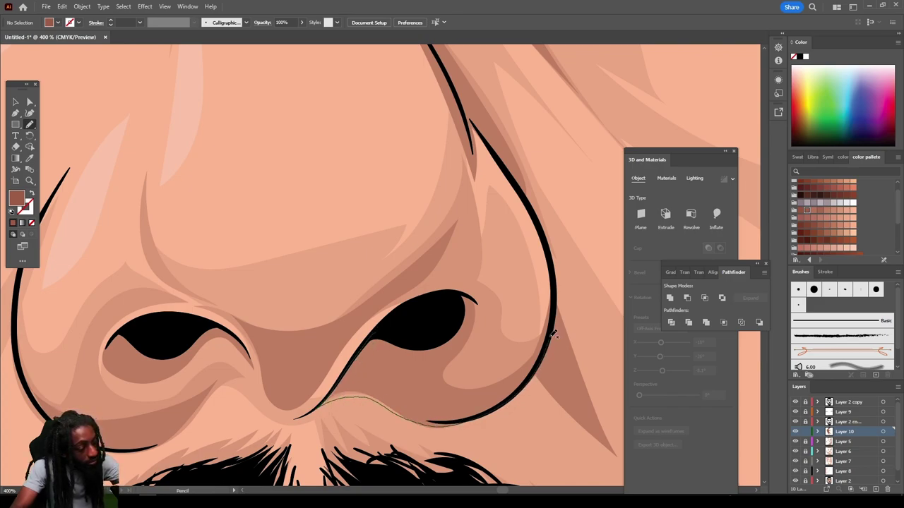
pyautogui.moveTo(555, 335)
pyautogui.mouseDown()
pyautogui.moveTo(487, 397)
pyautogui.moveTo(429, 361)
pyautogui.mouseUp()
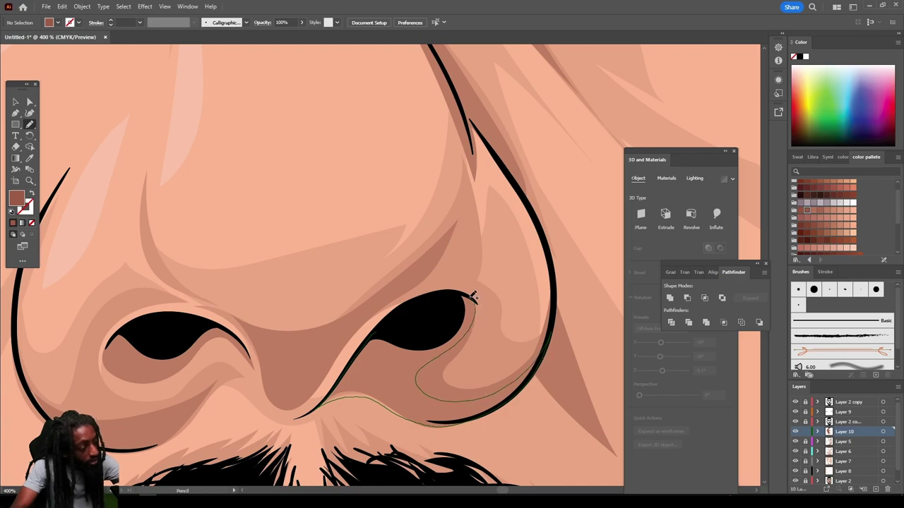
pyautogui.moveTo(473, 297)
pyautogui.mouseDown()
pyautogui.moveTo(410, 307)
pyautogui.moveTo(339, 388)
pyautogui.mouseUp()
pyautogui.hotkey('ctrl', '-')
pyautogui.hotkey('ctrl', '-')
pyautogui.hotkey('ctrl', '-')
pyautogui.hotkey('ctrl', '-')
pyautogui.hotkey('ctrl', '-')
pyautogui.hotkey('ctrl', '-')
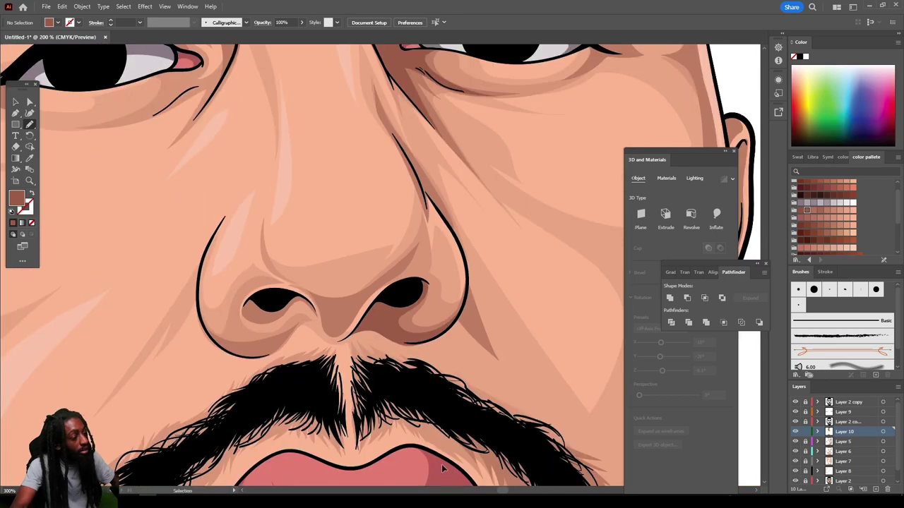
# Step: Draw a thin reddish-brown shadow along the lower edge of the moustache's right half
pyautogui.scroll(-1, 437, 450)
pyautogui.hotkey('ctrl', '+')
pyautogui.hotkey('ctrl', '+')
pyautogui.hotkey('ctrl', '+')
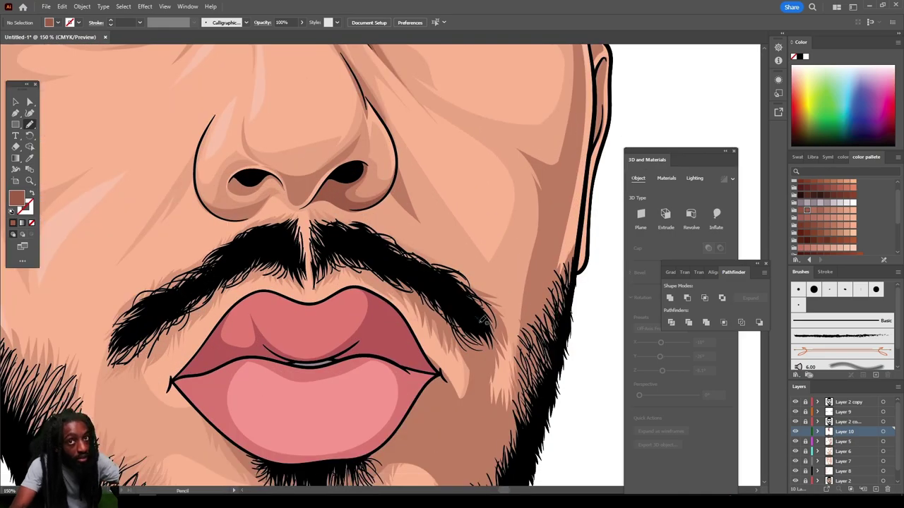
pyautogui.moveTo(482, 340)
pyautogui.mouseDown()
pyautogui.moveTo(482, 371)
pyautogui.moveTo(444, 320)
pyautogui.moveTo(435, 329)
pyautogui.moveTo(371, 270)
pyautogui.mouseUp()
pyautogui.moveTo(359, 256); pyautogui.dragTo(353, 255)
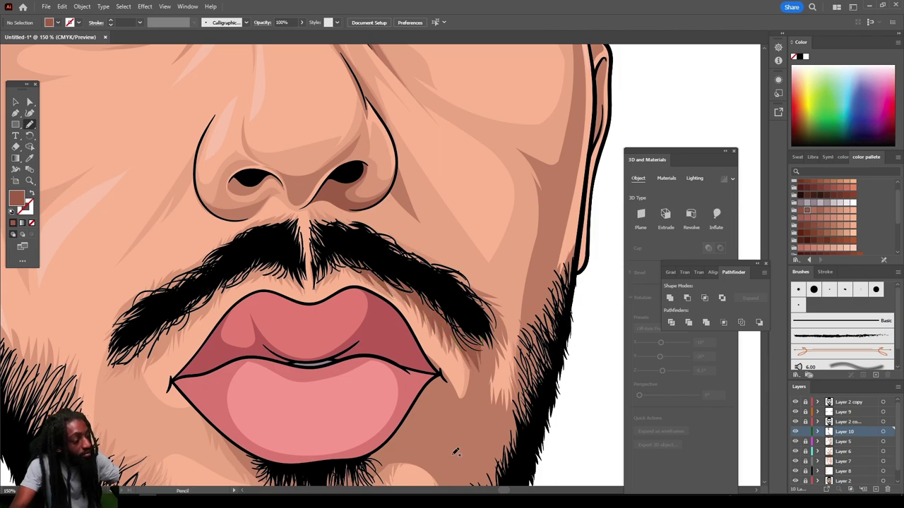
# Step: Draw a spiky, hair-like reddish-brown shadow along the inner edge of the beard, from the right jaw down to the chin
pyautogui.hotkey('ctrl', '-')
pyautogui.hotkey('ctrl', '-')
pyautogui.hotkey('ctrl', '-')
pyautogui.hotkey('ctrl', '-')
pyautogui.hotkey('ctrl', '+')
pyautogui.hotkey('ctrl', '+')
pyautogui.scroll(3, 473, 412)
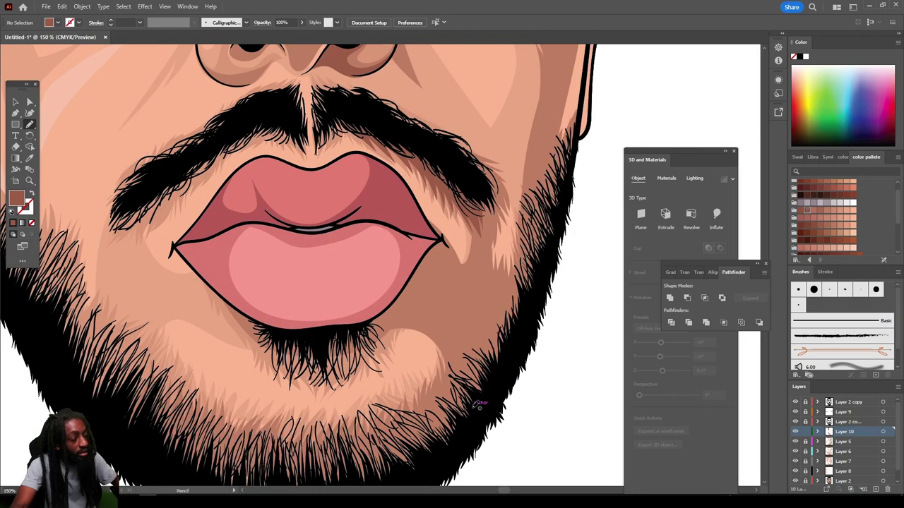
pyautogui.moveTo(523, 282)
pyautogui.mouseDown()
pyautogui.moveTo(495, 283)
pyautogui.moveTo(492, 314)
pyautogui.moveTo(479, 297)
pyautogui.moveTo(477, 343)
pyautogui.moveTo(452, 325)
pyautogui.moveTo(442, 389)
pyautogui.moveTo(436, 399)
pyautogui.moveTo(426, 387)
pyautogui.moveTo(413, 404)
pyautogui.moveTo(447, 431)
pyautogui.moveTo(514, 310)
pyautogui.mouseUp()
pyautogui.moveTo(422, 411)
pyautogui.mouseDown()
pyautogui.moveTo(385, 405)
pyautogui.moveTo(376, 425)
pyautogui.mouseUp()
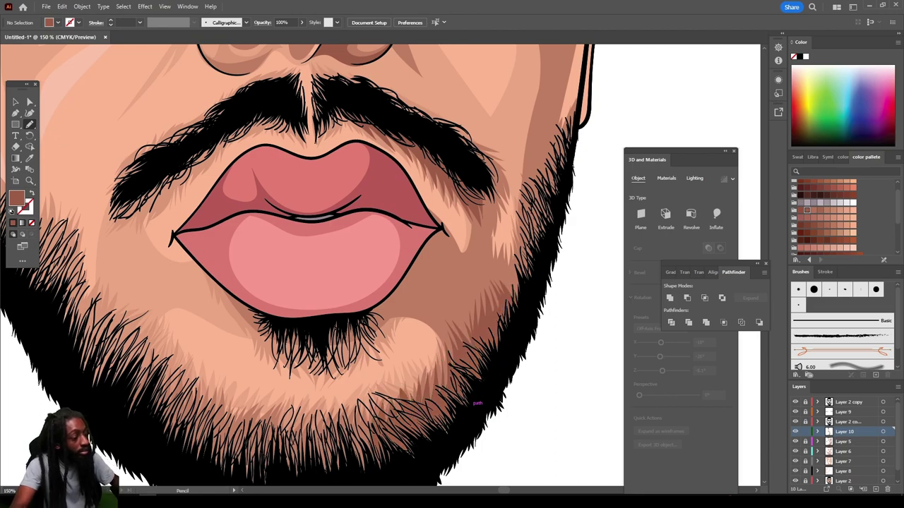
# Step: Examine the darkest shading across the whole face, including the right eye, nostril, moustache and beard
pyautogui.hotkey('ctrl', '-')
pyautogui.hotkey('ctrl', '-')
pyautogui.hotkey('ctrl', '-')
pyautogui.hotkey('ctrl', '-')
pyautogui.hotkey('ctrl', '-')
pyautogui.hotkey('ctrl', '+')
pyautogui.hotkey('ctrl', '+')
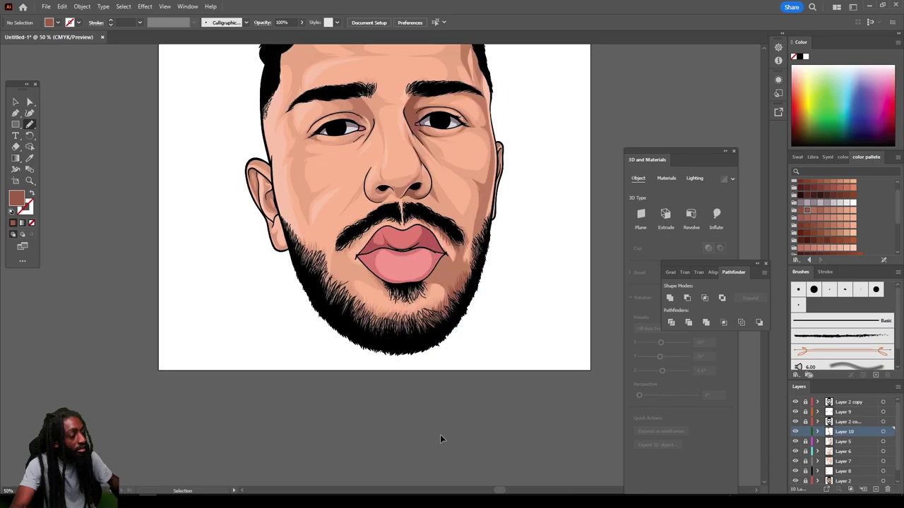
pyautogui.hotkey('ctrl', '+')
pyautogui.scroll(1, 416, 365)
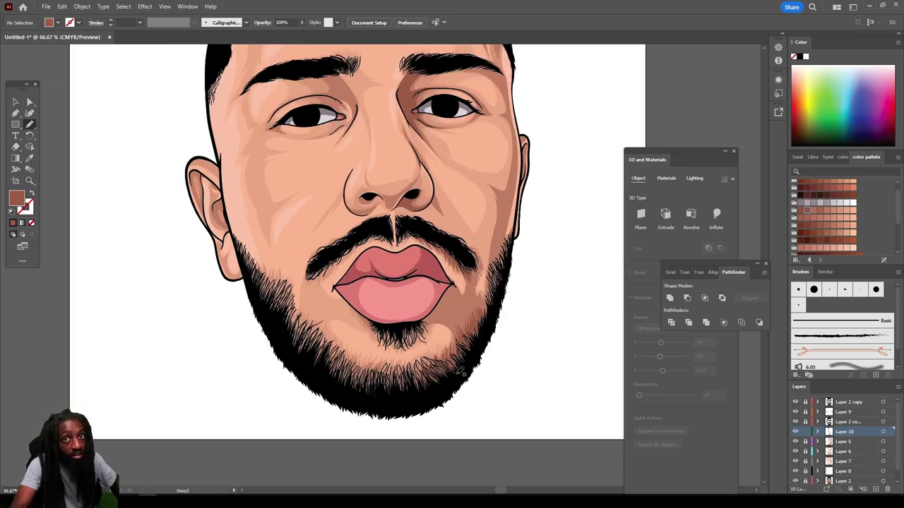
# Step: Draw reddish-brown shadows beneath the lower lip, on both sides of the soul patch, following the lip's outline
pyautogui.hotkey('ctrl', '+')
pyautogui.hotkey('ctrl', '+')
pyautogui.hotkey('ctrl', '+')
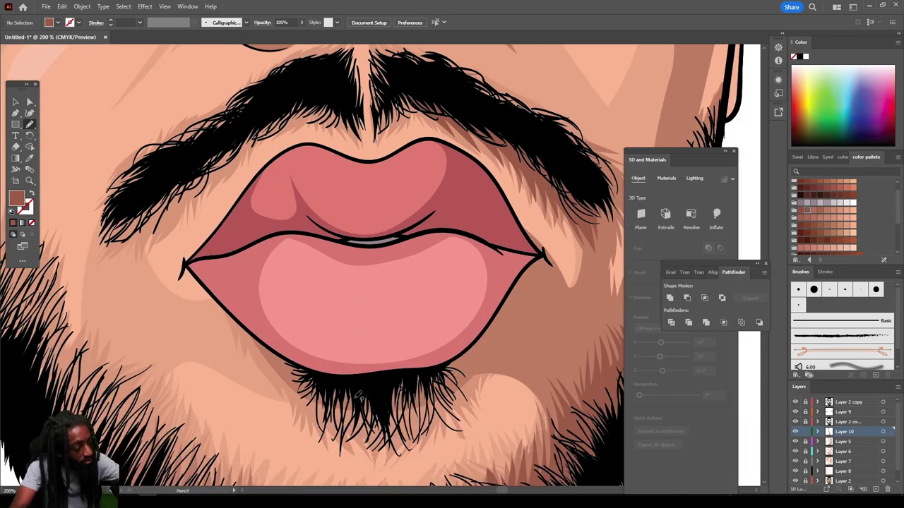
pyautogui.moveTo(422, 385)
pyautogui.mouseDown()
pyautogui.moveTo(428, 410)
pyautogui.moveTo(419, 401)
pyautogui.moveTo(347, 424)
pyautogui.moveTo(299, 375)
pyautogui.moveTo(467, 400)
pyautogui.moveTo(343, 325)
pyautogui.moveTo(316, 380)
pyautogui.moveTo(274, 366)
pyautogui.moveTo(305, 359)
pyautogui.mouseUp()
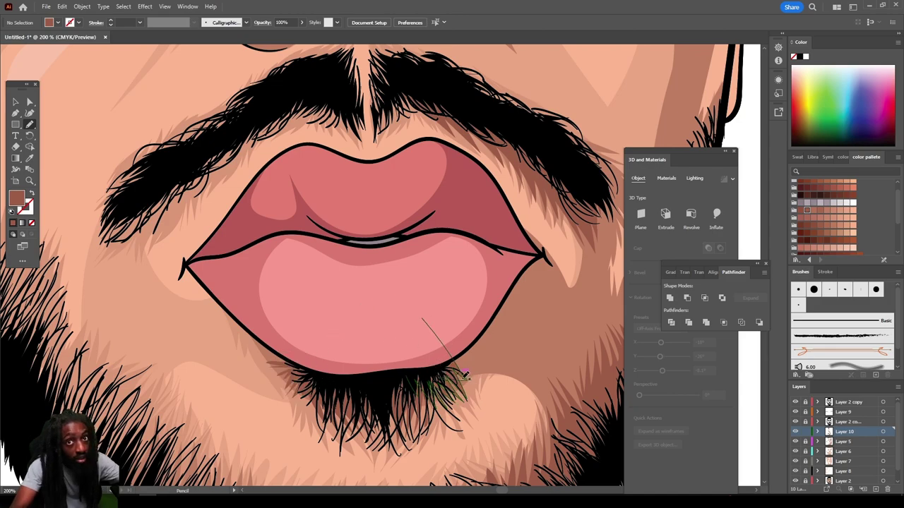
pyautogui.moveTo(484, 370)
pyautogui.mouseDown()
pyautogui.moveTo(518, 319)
pyautogui.moveTo(498, 336)
pyautogui.moveTo(404, 367)
pyautogui.mouseUp()
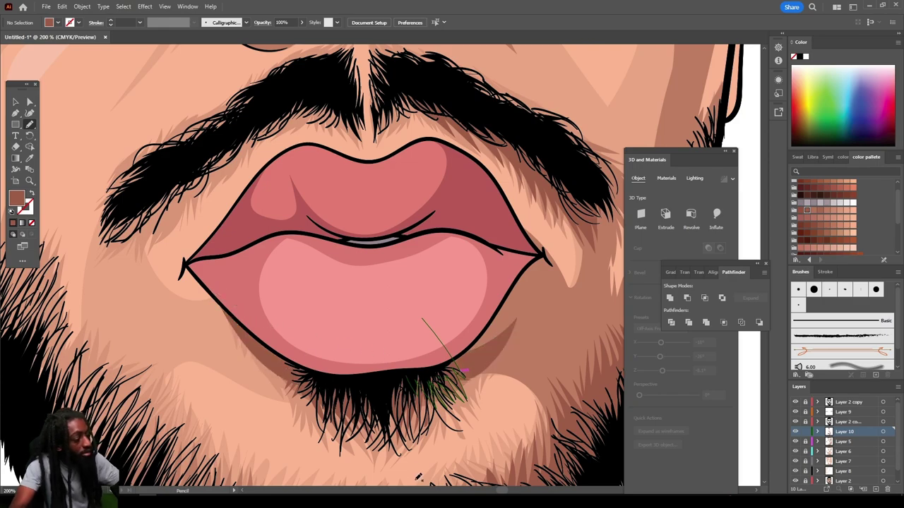
# Step: Draw spiky reddish-brown shadows along the beard's inner edge, across the chin and up the left jaw
pyautogui.hotkey('ctrl', '-')
pyautogui.hotkey('ctrl', '-')
pyautogui.hotkey('ctrl', '-')
pyautogui.hotkey('ctrl', '-')
pyautogui.hotkey('ctrl', '-')
pyautogui.hotkey('ctrl', '+')
pyautogui.hotkey('ctrl', '+')
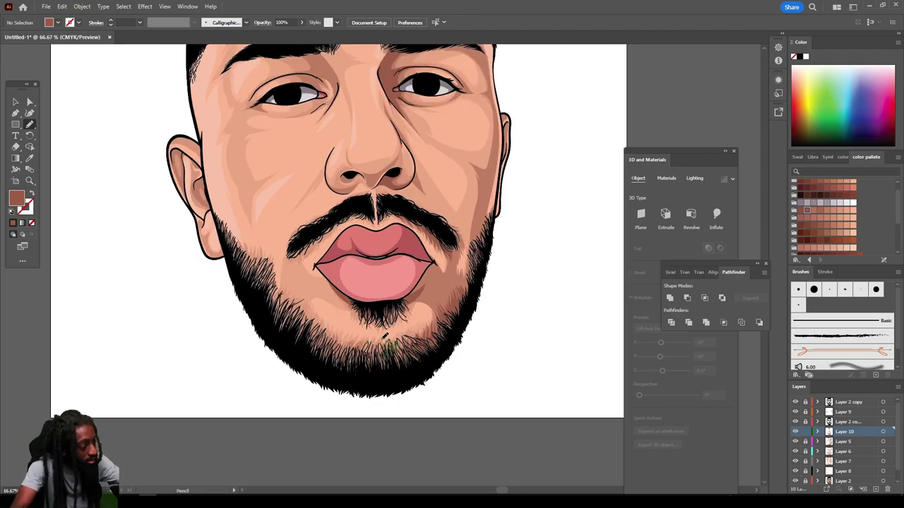
pyautogui.moveTo(379, 344)
pyautogui.mouseDown()
pyautogui.moveTo(349, 340)
pyautogui.moveTo(334, 348)
pyautogui.moveTo(323, 332)
pyautogui.moveTo(316, 345)
pyautogui.moveTo(399, 352)
pyautogui.mouseUp()
pyautogui.moveTo(324, 364)
pyautogui.mouseDown()
pyautogui.moveTo(332, 347)
pyautogui.moveTo(300, 327)
pyautogui.mouseUp()
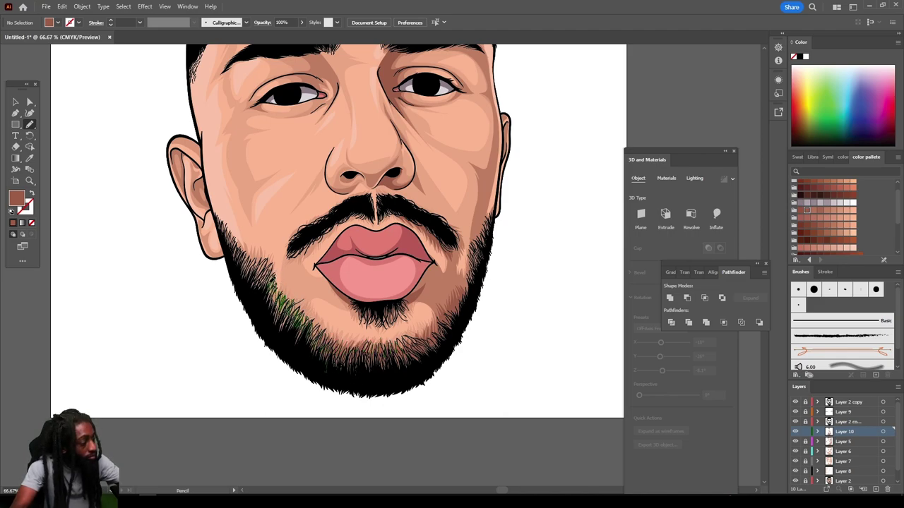
pyautogui.hotkey('ctrl', 'shift', 'a')
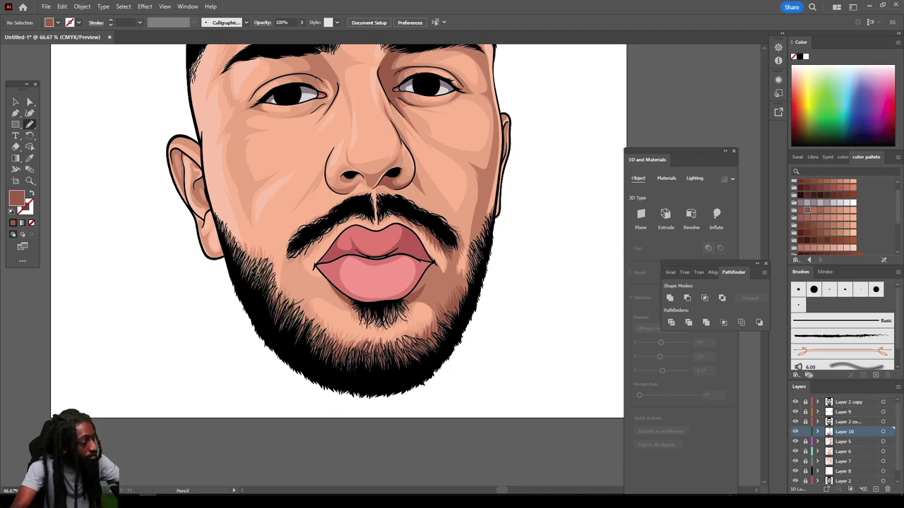
# Step: Draw reddish-brown shadows under the fringe along the forehead hairline, from the left strands to the centre
pyautogui.hotkey('ctrl', '-')
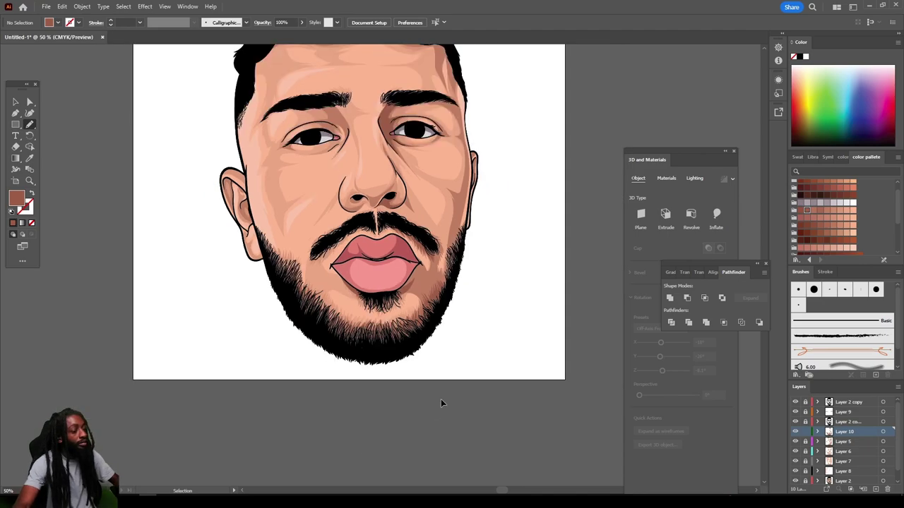
pyautogui.hotkey('ctrl', '-')
pyautogui.hotkey('ctrl', '=')
pyautogui.hotkey('ctrl', '=')
pyautogui.hotkey('ctrl', '=')
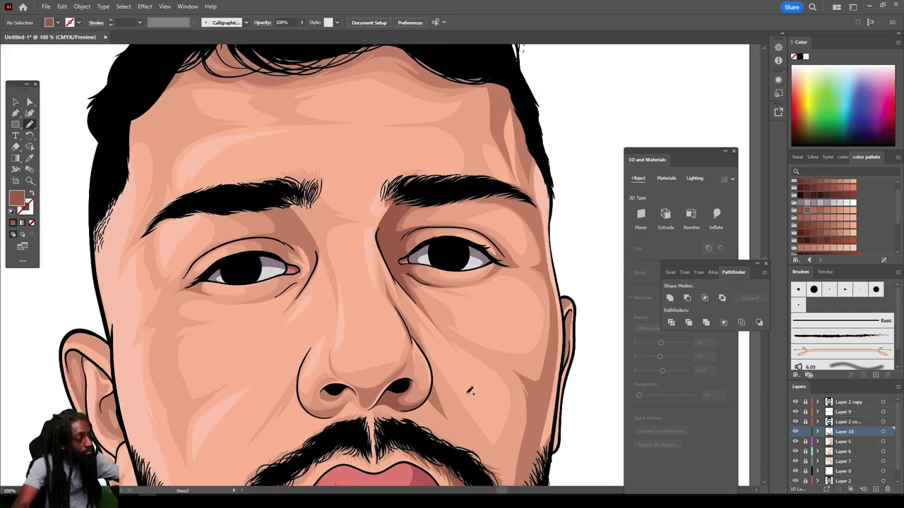
pyautogui.scroll(3, 470, 391)
pyautogui.scroll(2, 194, 196)
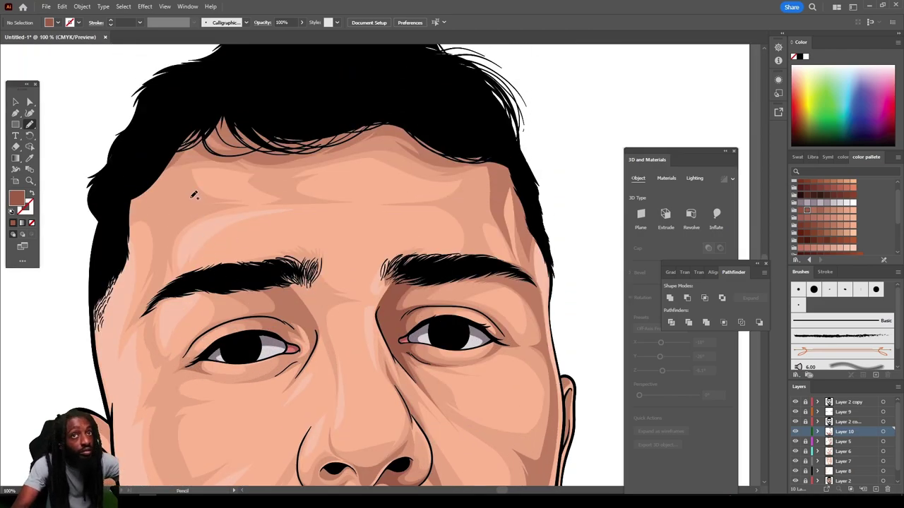
pyautogui.moveTo(180, 140)
pyautogui.mouseDown()
pyautogui.moveTo(212, 160)
pyautogui.moveTo(252, 158)
pyautogui.moveTo(259, 146)
pyautogui.moveTo(229, 157)
pyautogui.moveTo(210, 145)
pyautogui.moveTo(252, 158)
pyautogui.moveTo(281, 151)
pyautogui.moveTo(214, 125)
pyautogui.moveTo(215, 117)
pyautogui.moveTo(253, 157)
pyautogui.moveTo(314, 141)
pyautogui.mouseUp()
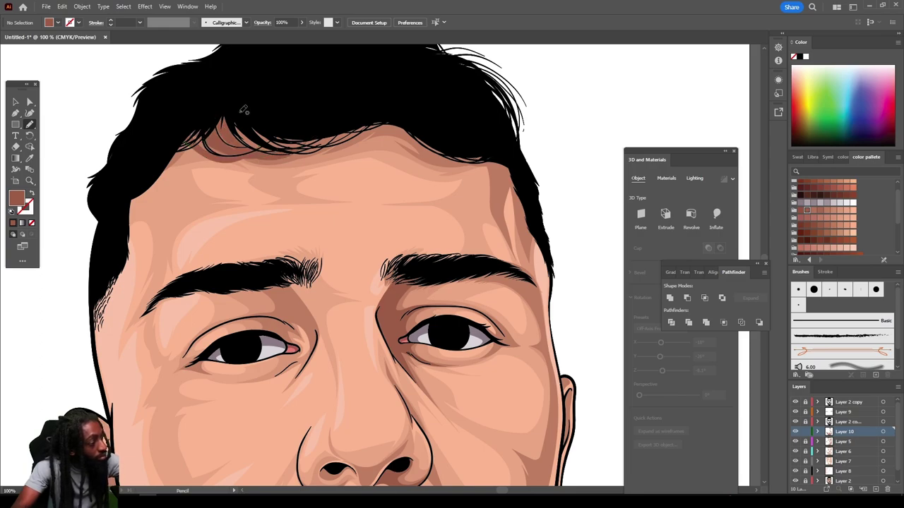
pyautogui.moveTo(244, 109)
pyautogui.mouseDown()
pyautogui.moveTo(263, 148)
pyautogui.moveTo(345, 145)
pyautogui.moveTo(449, 118)
pyautogui.moveTo(325, 113)
pyautogui.moveTo(498, 162)
pyautogui.moveTo(372, 130)
pyautogui.mouseUp()
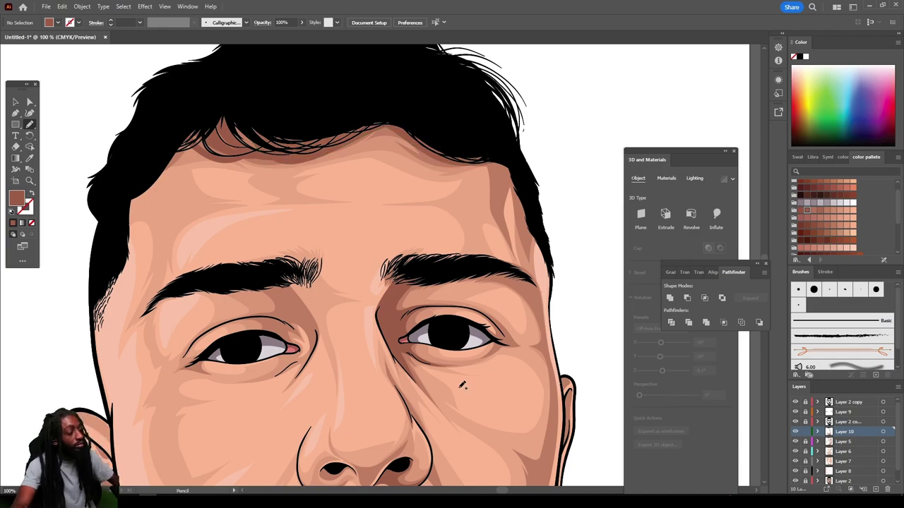
# Step: Draw a thin jagged reddish-brown shadow along the lower edge of the right eyebrow
pyautogui.scroll(-5, 462, 385)
pyautogui.scroll(6, 476, 377)
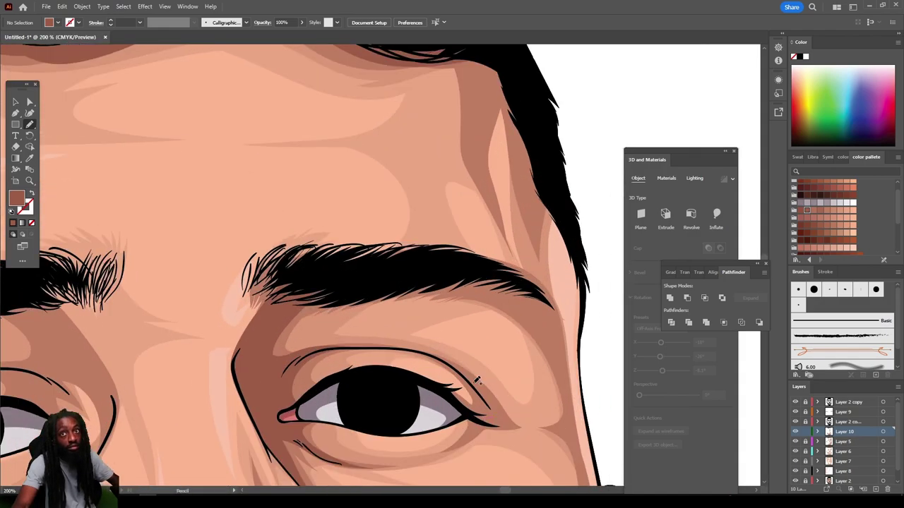
pyautogui.moveTo(316, 305)
pyautogui.mouseDown()
pyautogui.moveTo(468, 289)
pyautogui.moveTo(517, 293)
pyautogui.moveTo(551, 311)
pyautogui.mouseUp()
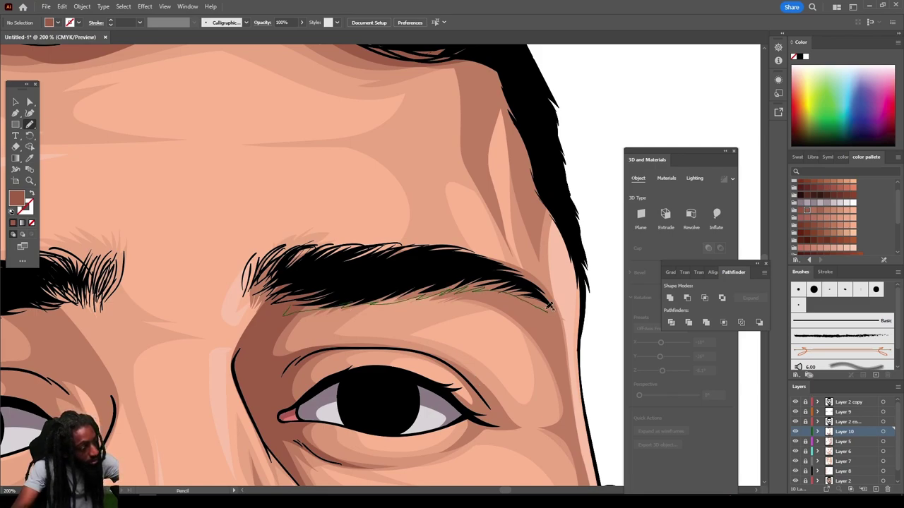
# Step: Draw a thin reddish-brown shadow under the left eyebrow, extending to its hairs near the nose bridge
pyautogui.scroll(-5, 395, 452)
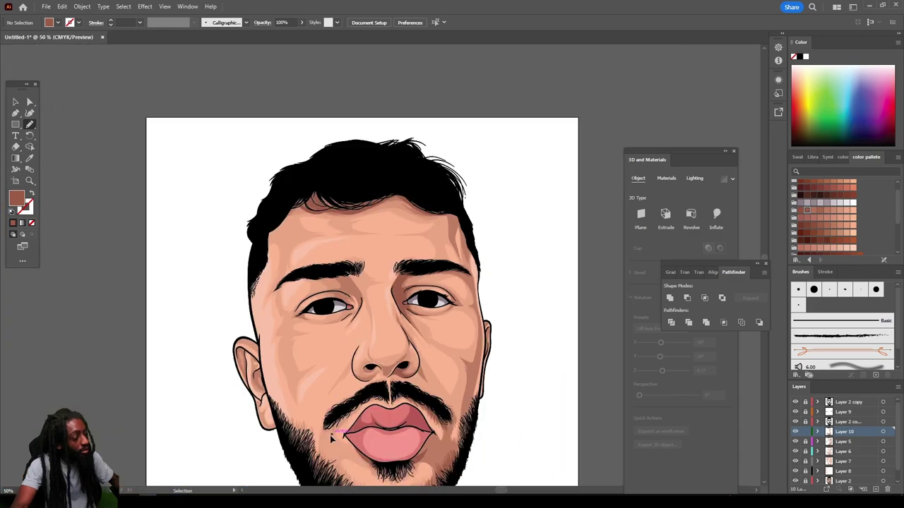
pyautogui.scroll(5, 329, 435)
pyautogui.scroll(2, 329, 435)
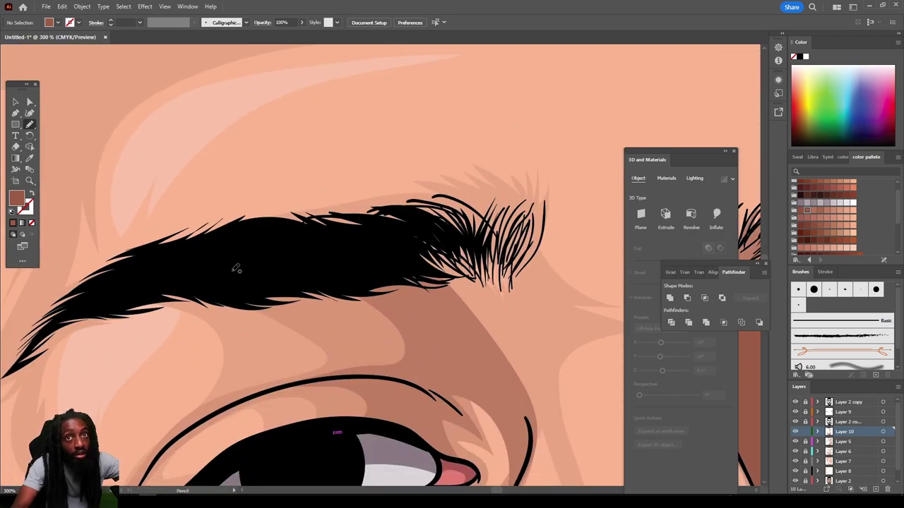
pyautogui.moveTo(216, 288)
pyautogui.mouseDown()
pyautogui.moveTo(238, 296)
pyautogui.moveTo(132, 301)
pyautogui.moveTo(366, 297)
pyautogui.moveTo(486, 327)
pyautogui.moveTo(481, 283)
pyautogui.moveTo(507, 292)
pyautogui.moveTo(519, 230)
pyautogui.mouseUp()
# Step: Create a new layer at the top of the layer stack, above Layer 2 copy
pyautogui.scroll(-5, 428, 406)
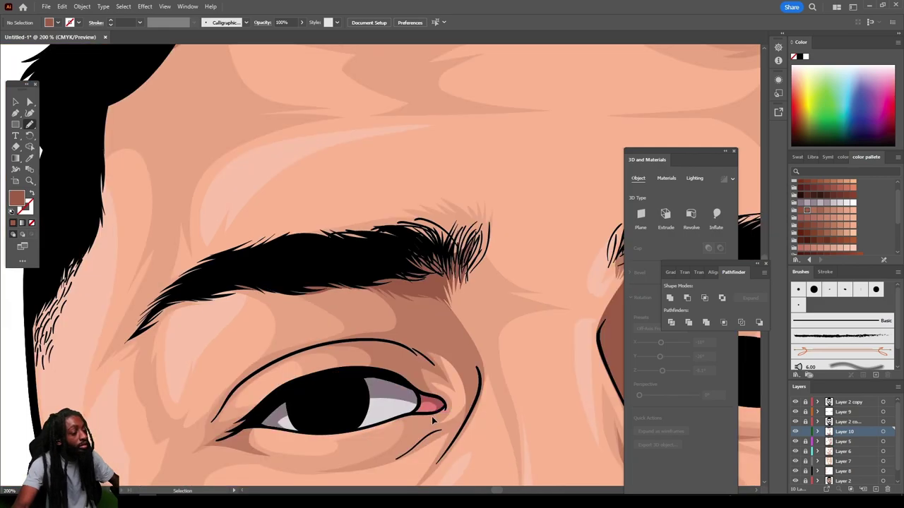
pyautogui.hscroll(1, 435, 390)
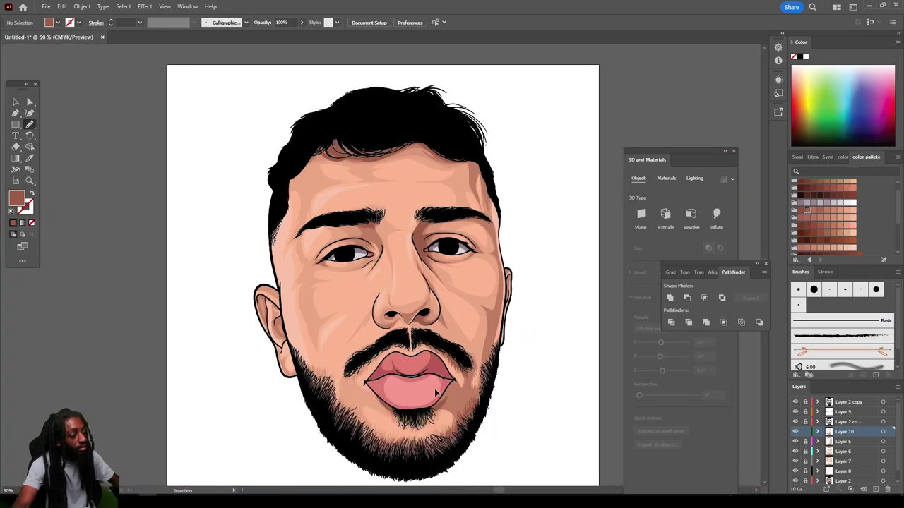
pyautogui.scroll(3, 438, 387)
pyautogui.scroll(-1, 445, 388)
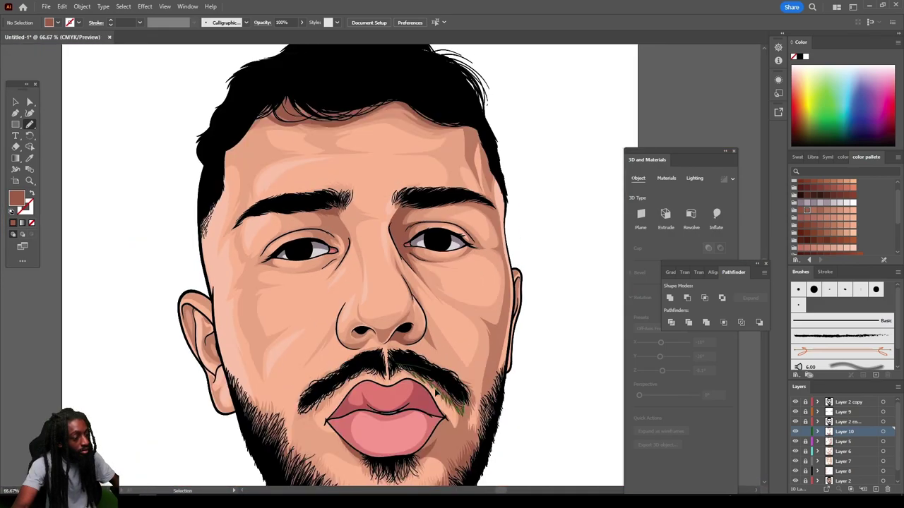
pyautogui.scroll(-1, 449, 389)
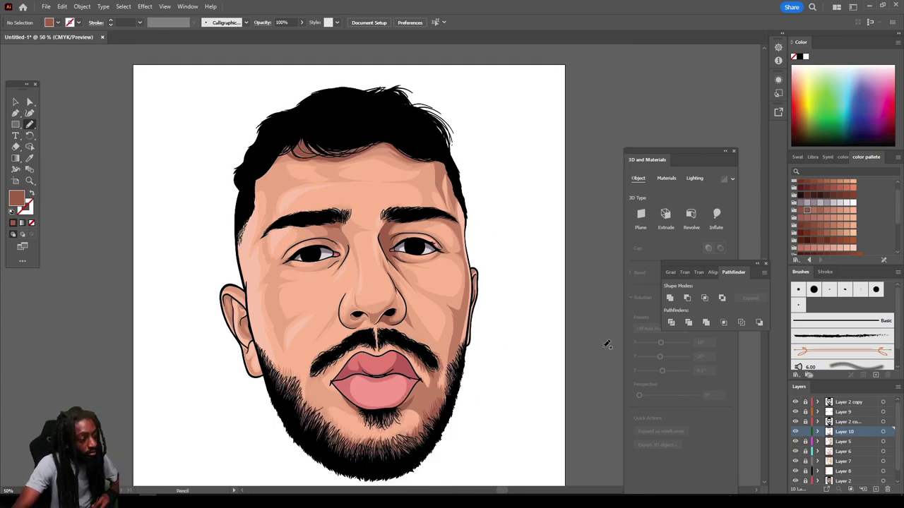
pyautogui.click(850, 405)
pyautogui.click(875, 489)
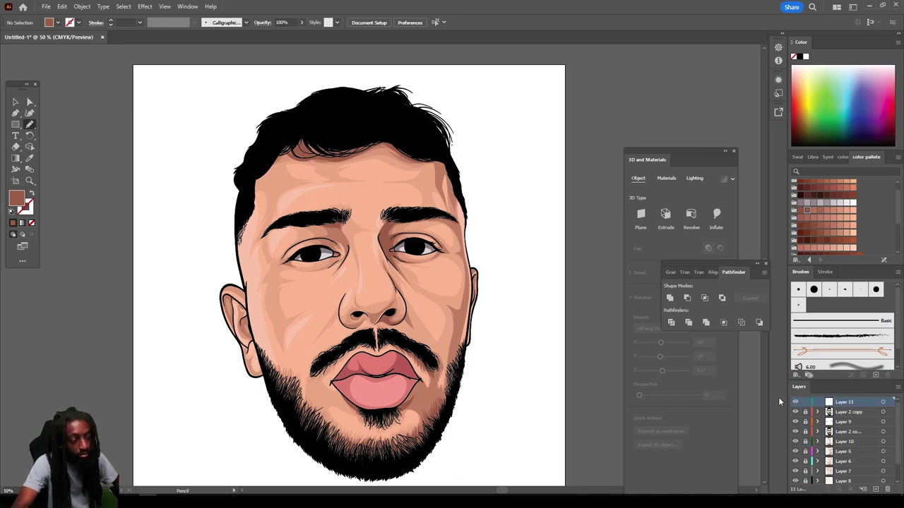
# Step: Draw a dark-brown crescent in the lower part of each black iris on the new layer, using fill colour #44271F
pyautogui.hotkey('ctrl', '1')
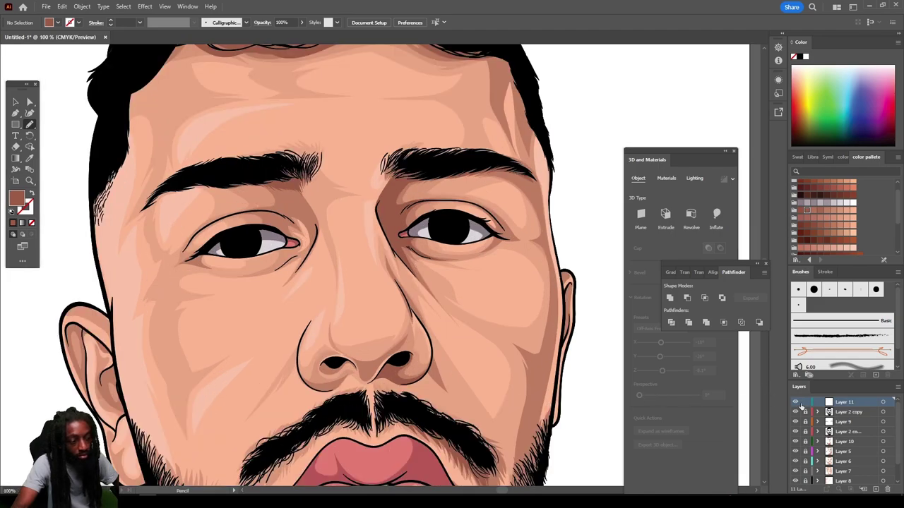
pyautogui.scroll(2, 362, 284)
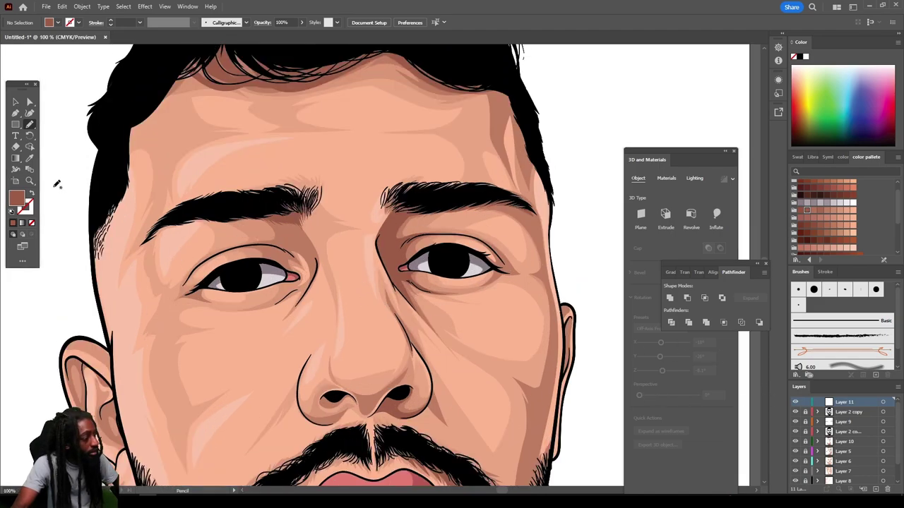
pyautogui.doubleClick(17, 198)
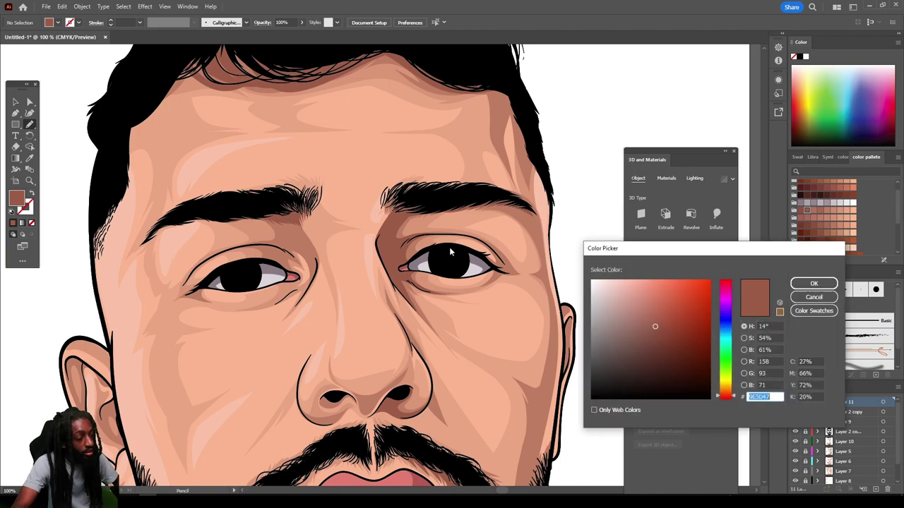
pyautogui.moveTo(616, 338)
pyautogui.mouseDown()
pyautogui.moveTo(664, 363)
pyautogui.moveTo(656, 366)
pyautogui.mouseUp()
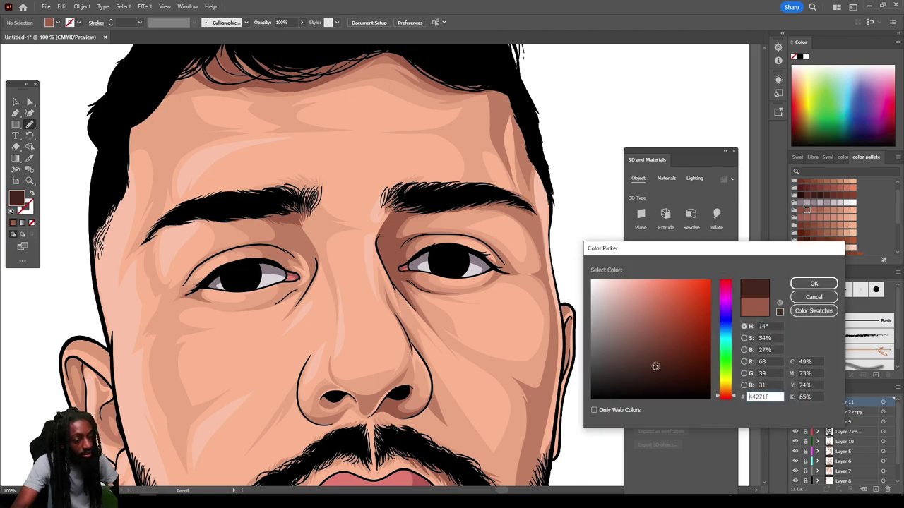
pyautogui.click(805, 286)
pyautogui.scroll(3, 415, 263)
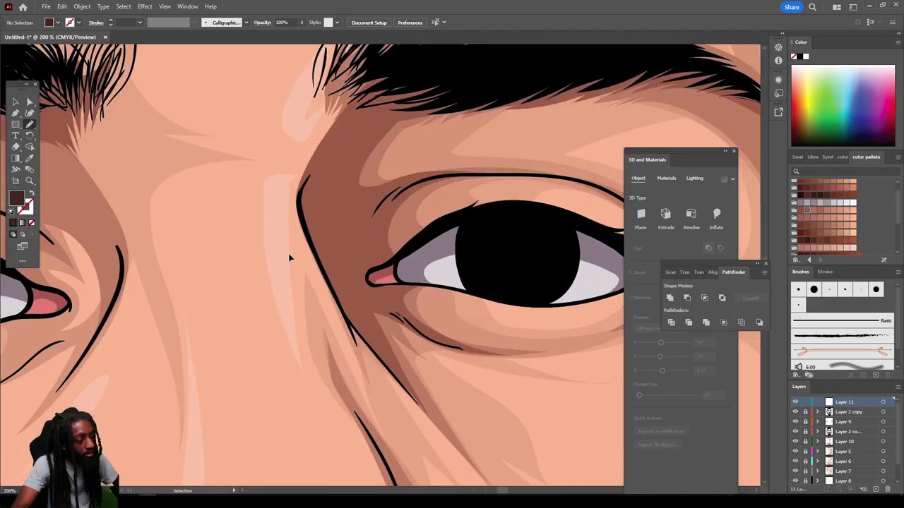
pyautogui.moveTo(497, 289)
pyautogui.mouseDown()
pyautogui.moveTo(540, 291)
pyautogui.moveTo(535, 259)
pyautogui.moveTo(488, 271)
pyautogui.moveTo(497, 286)
pyautogui.mouseUp()
pyautogui.hotkey('ctrl', '-')
pyautogui.hotkey('ctrl', '-')
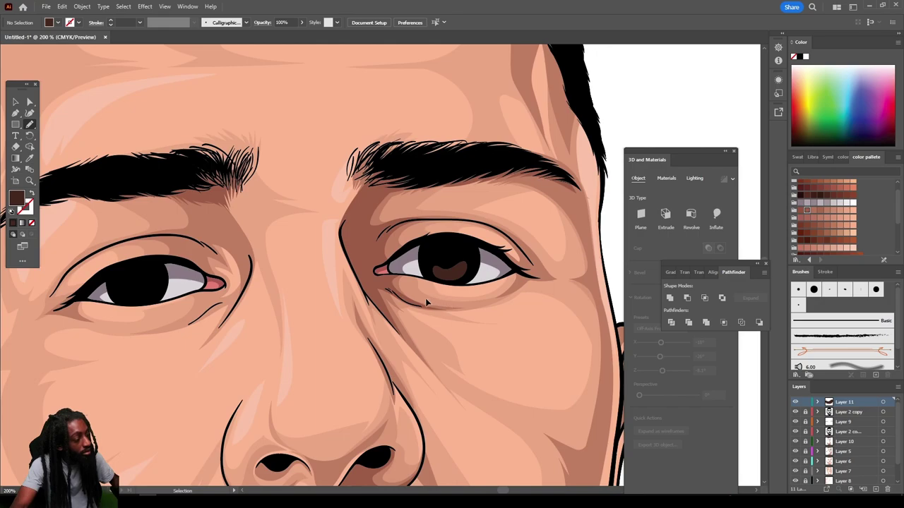
pyautogui.moveTo(236, 289)
pyautogui.mouseDown()
pyautogui.moveTo(198, 299)
pyautogui.moveTo(206, 301)
pyautogui.moveTo(228, 296)
pyautogui.moveTo(233, 284)
pyautogui.moveTo(188, 298)
pyautogui.mouseUp()
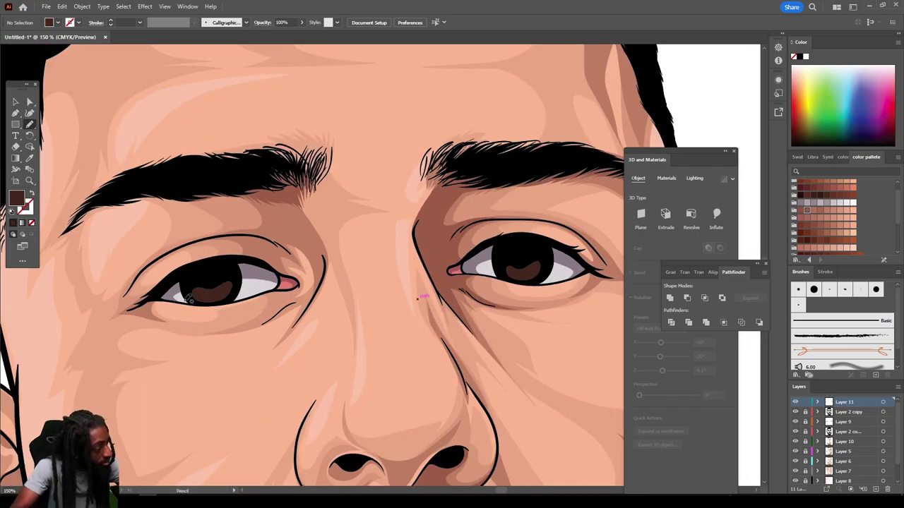
# Step: Draw a small dusty-pink highlight in the upper-left part of each iris, using fill colour #BA8F85
pyautogui.doubleClick(19, 200)
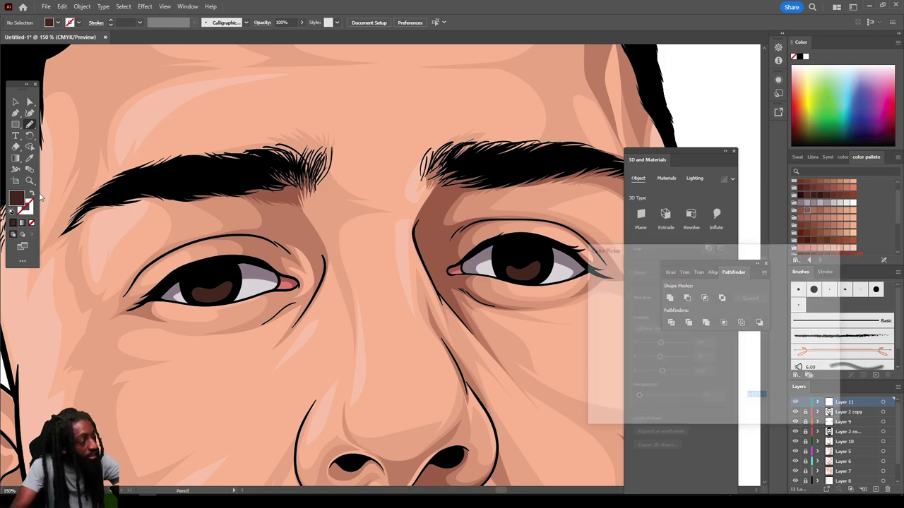
pyautogui.click(625, 308)
pyautogui.moveTo(626, 309); pyautogui.dragTo(625, 311)
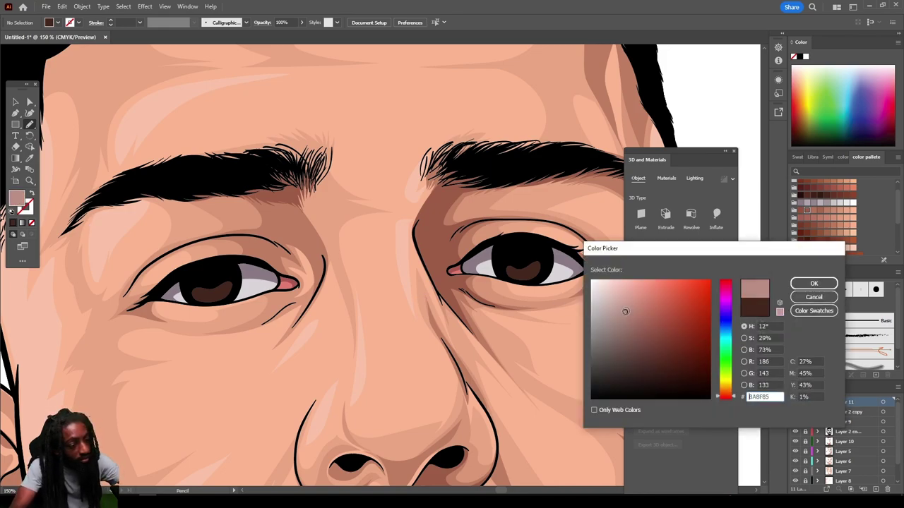
pyautogui.press('Return')
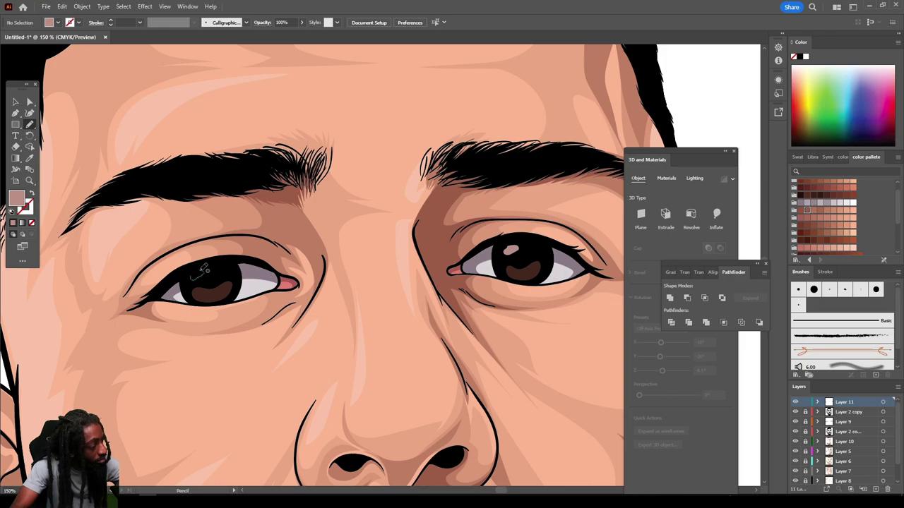
# Step: Examine the whole portrait with its coloured eyes, from the hair down to the beard
pyautogui.hotkey('ctrl', '-')
pyautogui.hotkey('ctrl', '-')
pyautogui.hotkey('ctrl', '-')
pyautogui.hotkey('ctrl', '-')
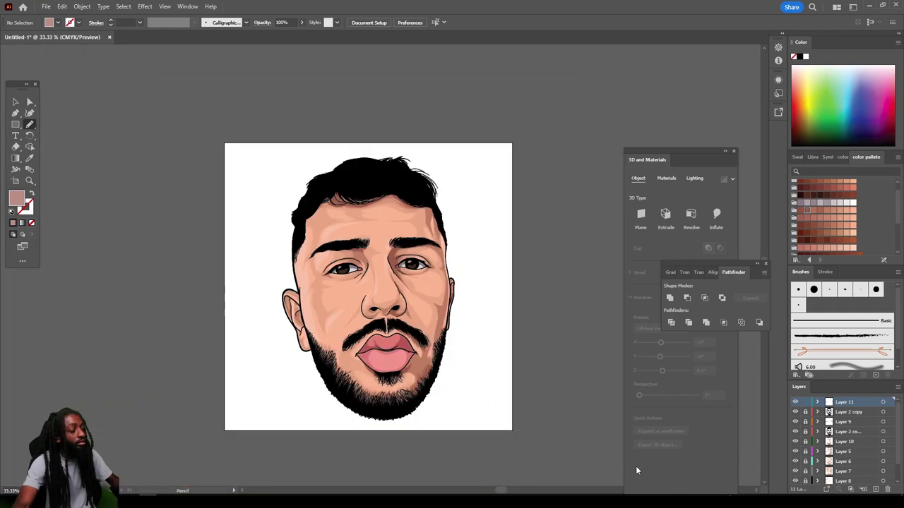
pyautogui.hotkey('ctrl', '+')
pyautogui.hotkey('ctrl', '+')
pyautogui.scroll(-1, 565, 420)
pyautogui.scroll(-2, 565, 420)
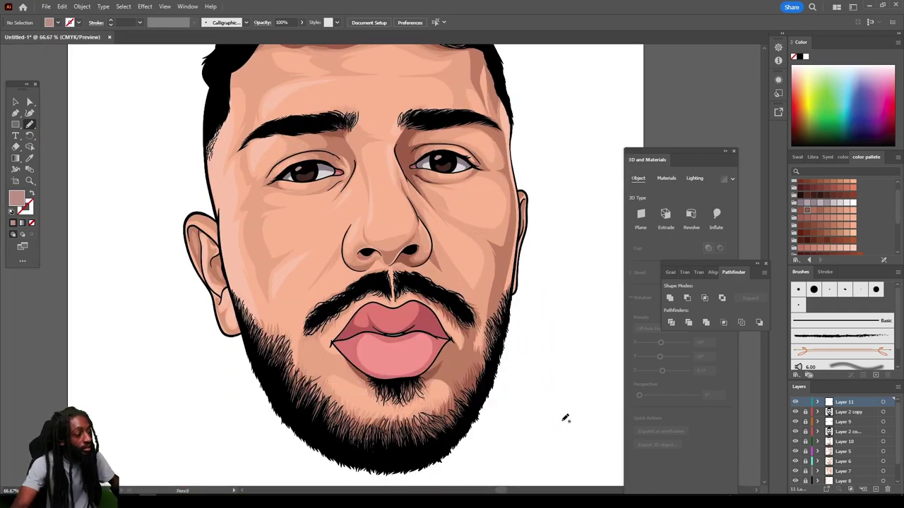
pyautogui.scroll(3, 563, 420)
pyautogui.scroll(-5, 562, 420)
# Step: Sample the lower lip's light pink as the fill colour and change it to a slightly paler pink
pyautogui.hotkey('ctrl', '+')
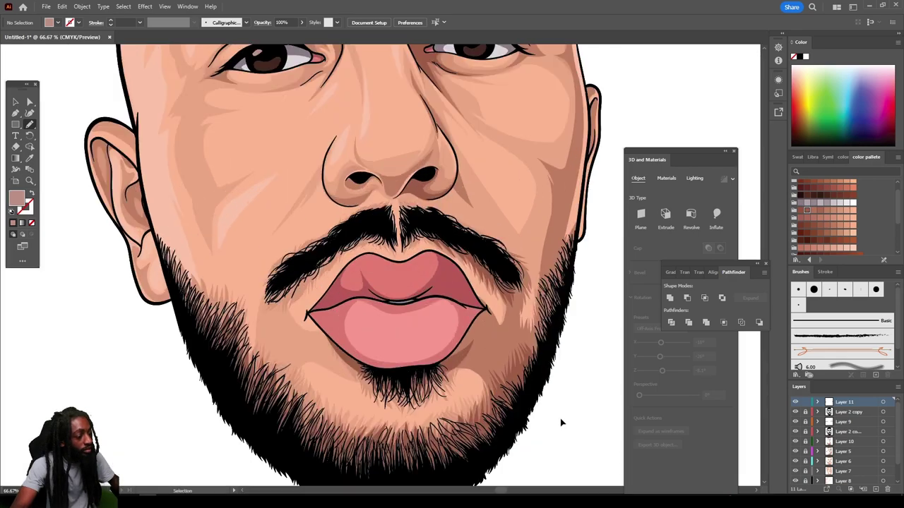
pyautogui.hotkey('ctrl', '+')
pyautogui.hotkey('ctrl', '+')
pyautogui.hotkey('ctrl', '+')
pyautogui.click(28, 159)
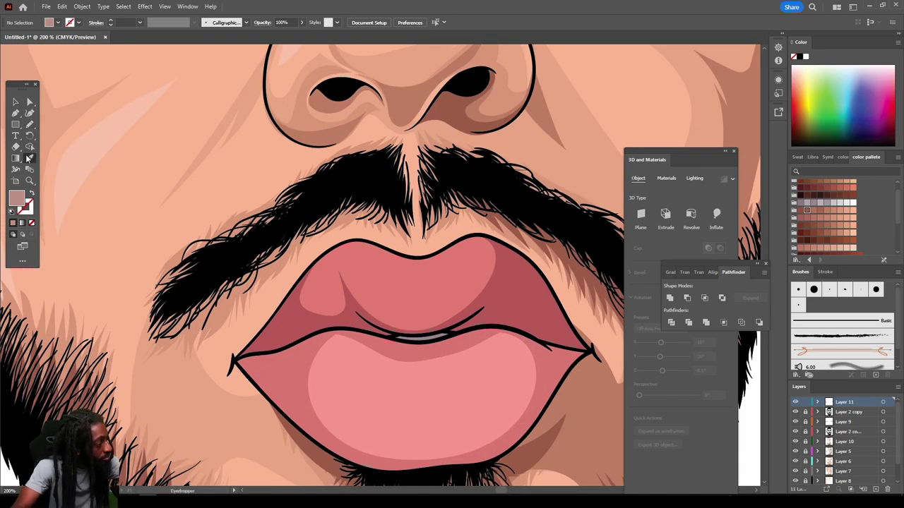
pyautogui.click(390, 385)
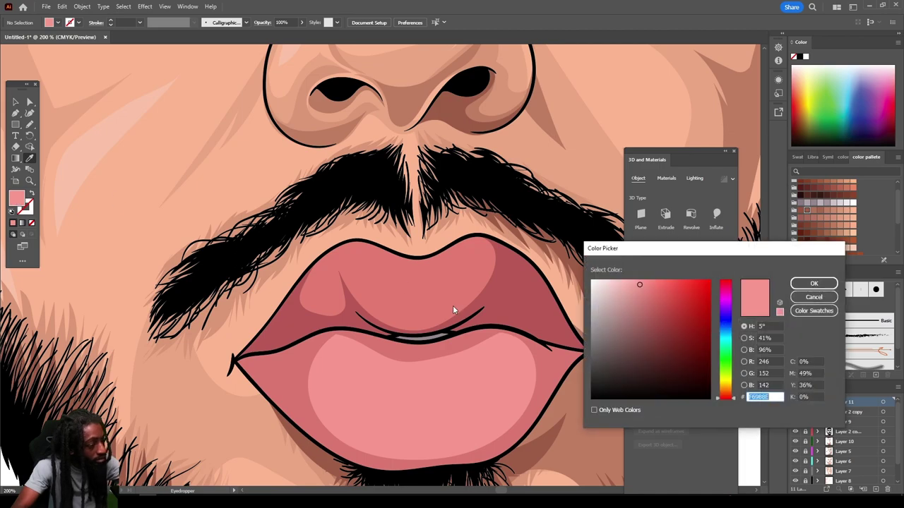
pyautogui.click(637, 279)
pyautogui.moveTo(637, 279); pyautogui.dragTo(634, 278)
pyautogui.click(812, 283)
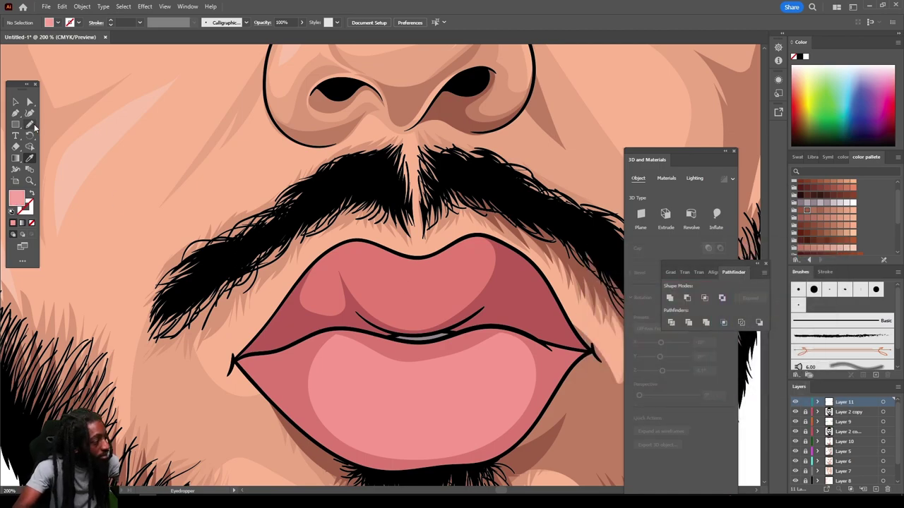
pyautogui.click(32, 124)
pyautogui.click(53, 124)
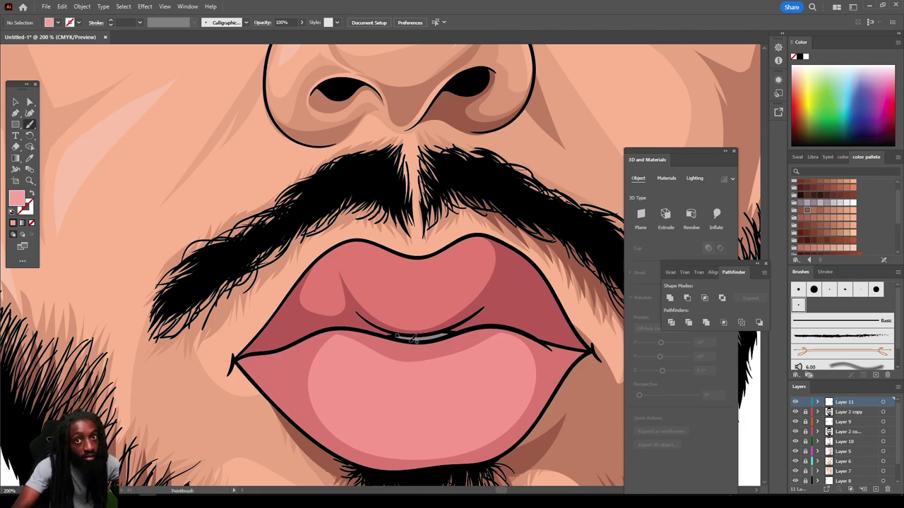
pyautogui.click(32, 126)
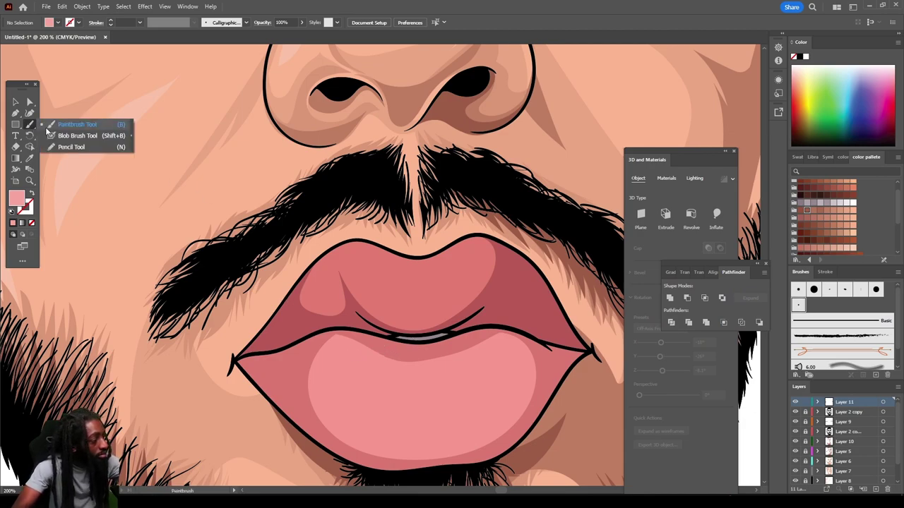
pyautogui.click(53, 124)
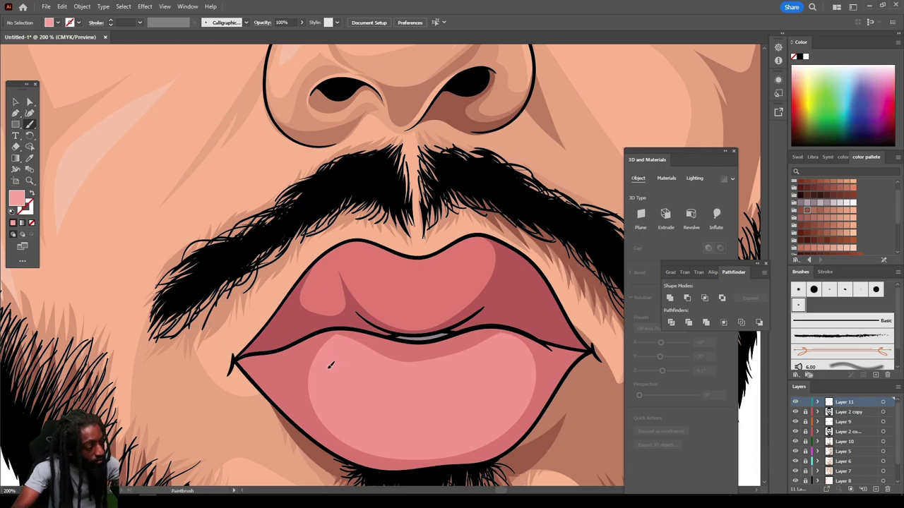
pyautogui.moveTo(348, 371)
pyautogui.mouseDown()
pyautogui.moveTo(395, 386)
pyautogui.moveTo(422, 376)
pyautogui.mouseUp()
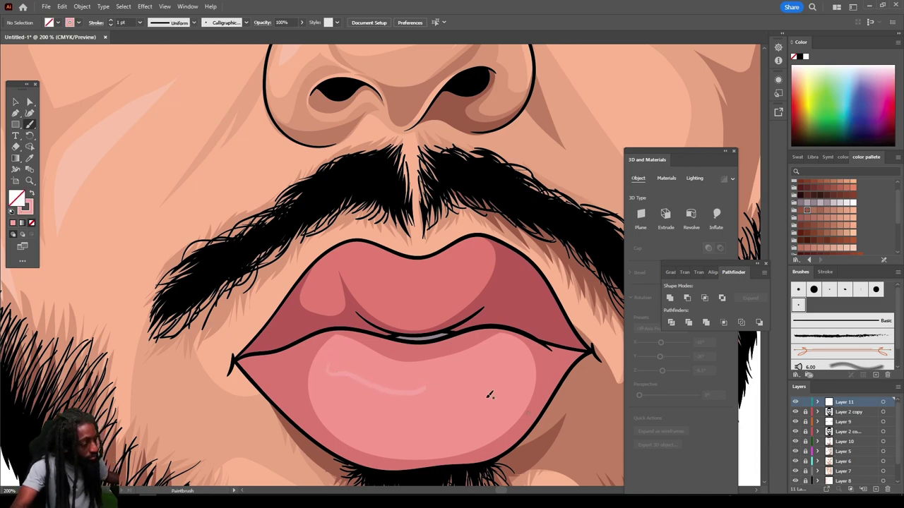
pyautogui.hotkey('ctrl', 'z')
# Step: Draw two slim pale-pink highlights across the upper part of the lower lip with the Pencil tool
pyautogui.click(34, 130)
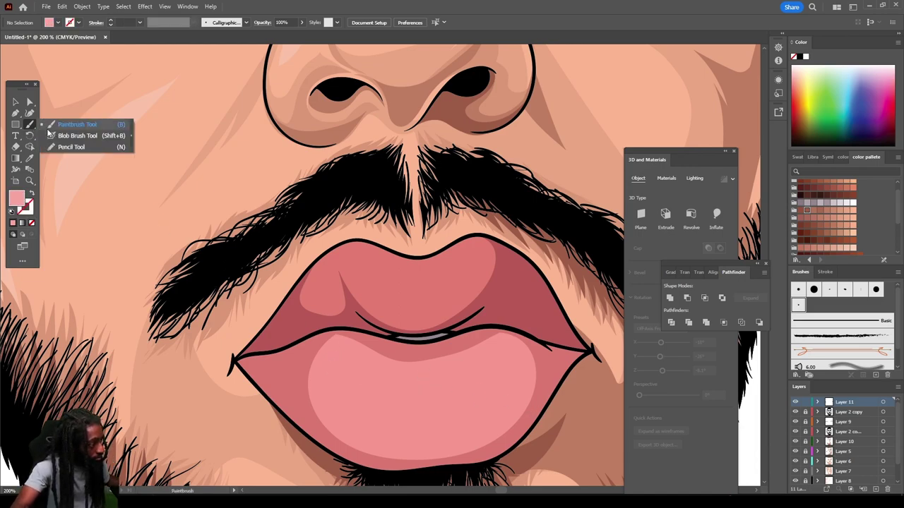
pyautogui.click(61, 147)
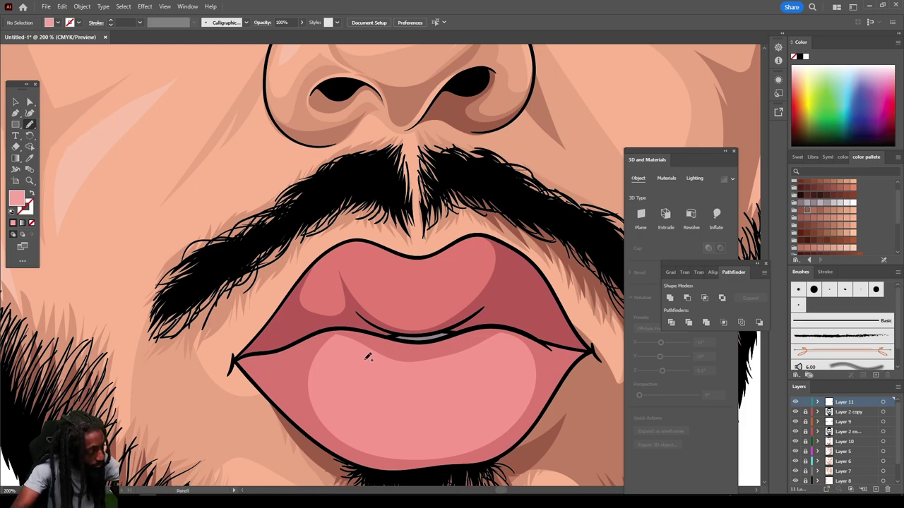
pyautogui.moveTo(344, 363)
pyautogui.mouseDown()
pyautogui.moveTo(406, 384)
pyautogui.moveTo(406, 374)
pyautogui.moveTo(385, 365)
pyautogui.mouseUp()
pyautogui.moveTo(438, 375); pyautogui.dragTo(434, 377)
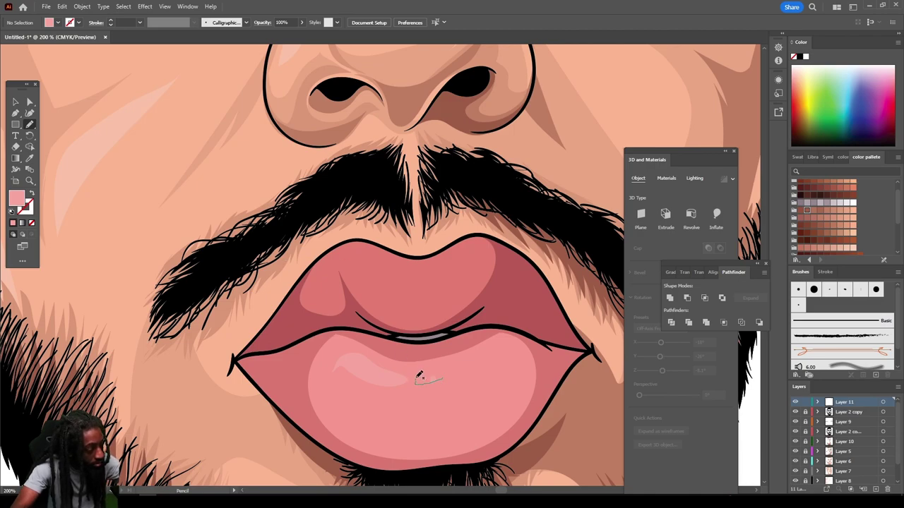
pyautogui.moveTo(456, 373); pyautogui.dragTo(452, 375)
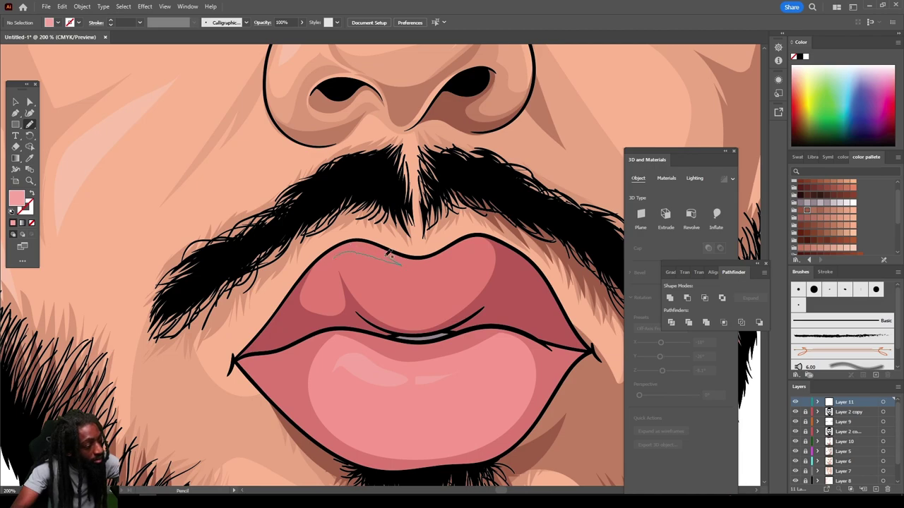
# Step: Draw thin pale-pink highlights along the upper lip's upper edge, on its left peak and in the centre dip
pyautogui.moveTo(349, 243); pyautogui.dragTo(328, 261)
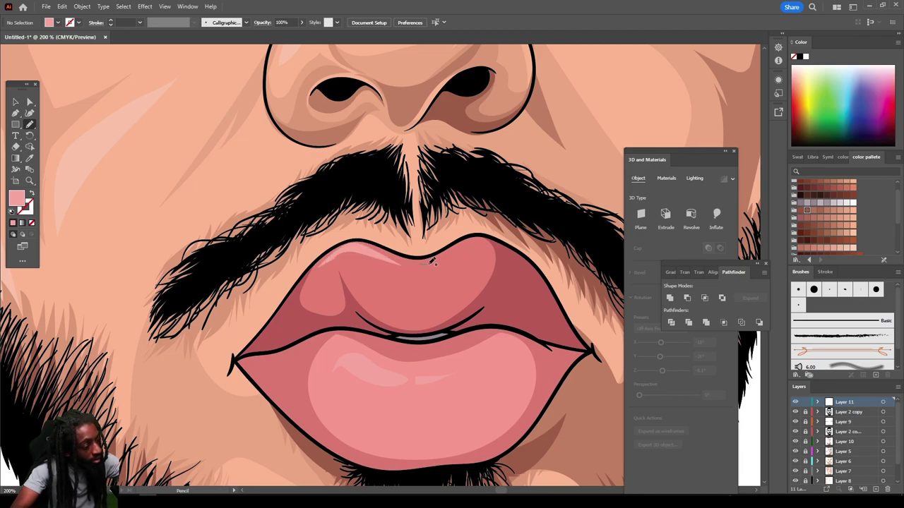
pyautogui.moveTo(445, 262); pyautogui.dragTo(443, 264)
pyautogui.hotkey('ctrl', '-')
pyautogui.hotkey('ctrl', '-')
pyautogui.hotkey('ctrl', '-')
pyautogui.hotkey('ctrl', '-')
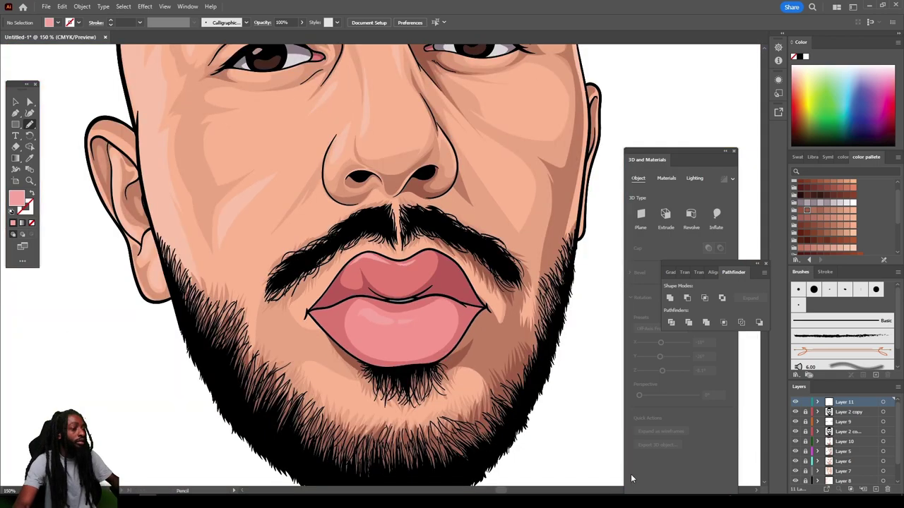
pyautogui.scroll(3, 500, 391)
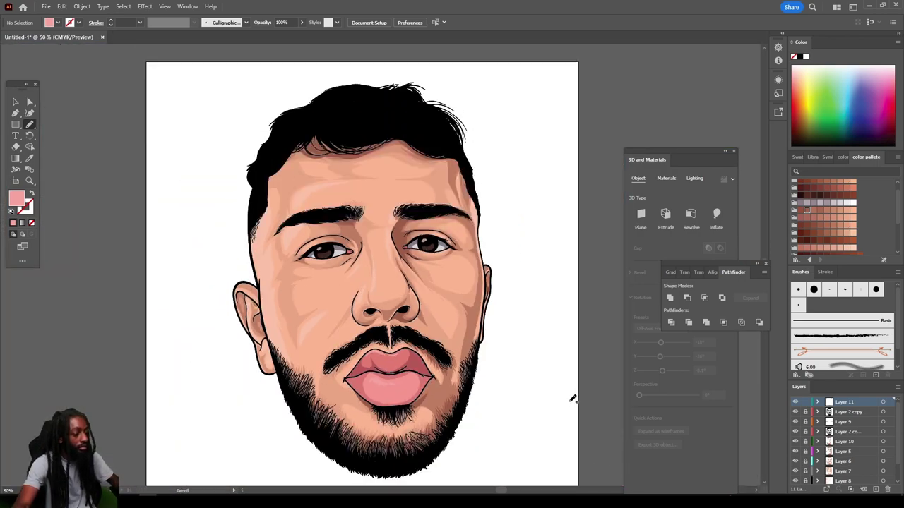
# Step: Create a new layer above Layer 11 and set the fill to the blue linear gradient swatch
pyautogui.hotkey('ctrl', '+')
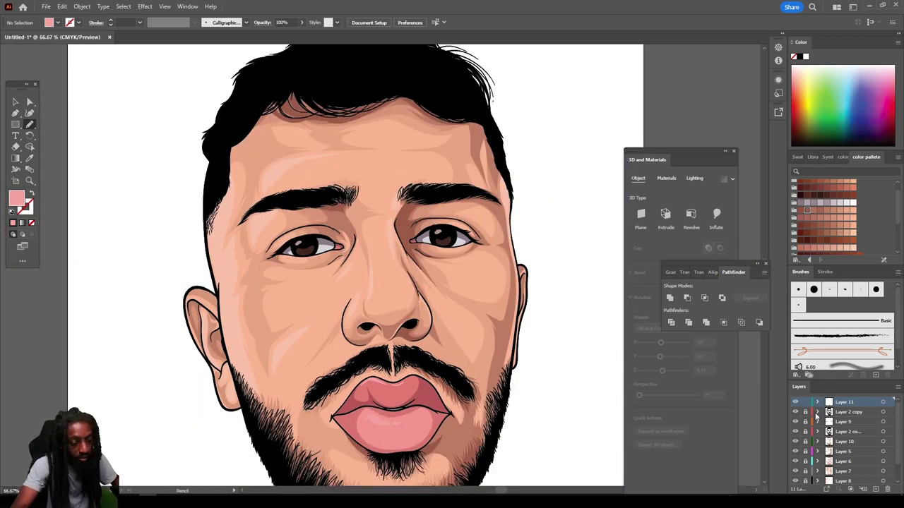
pyautogui.click(875, 490)
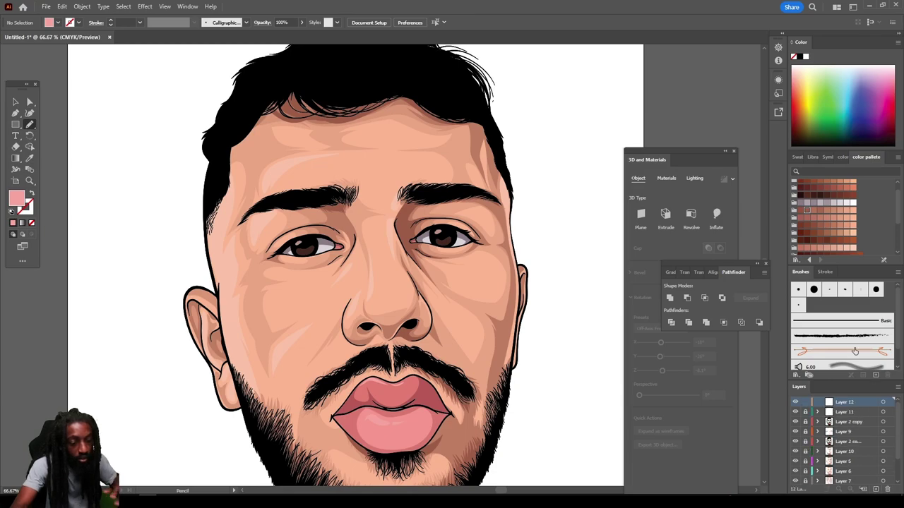
pyautogui.click(798, 157)
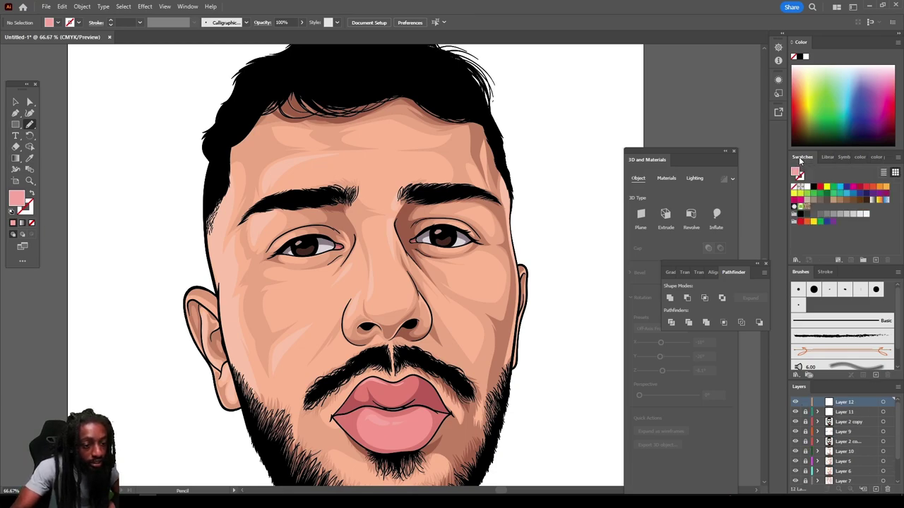
pyautogui.click(886, 200)
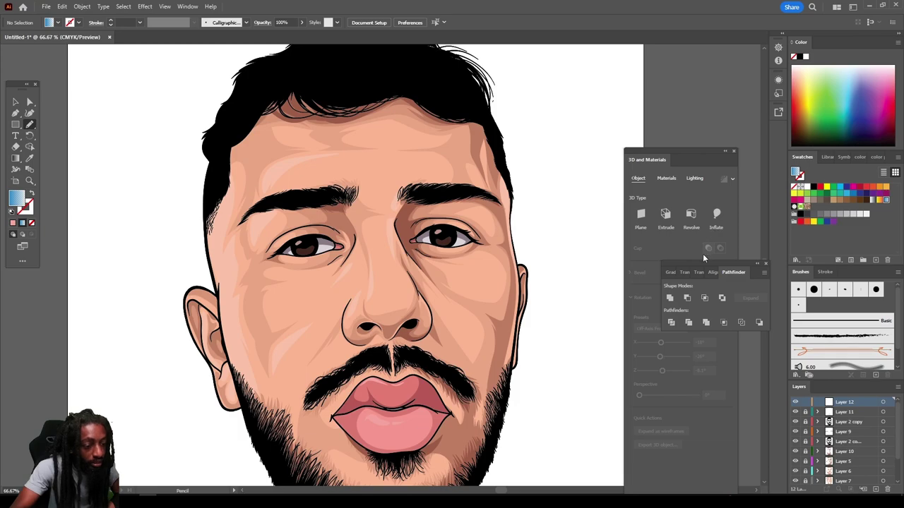
pyautogui.click(670, 273)
pyautogui.click(706, 349)
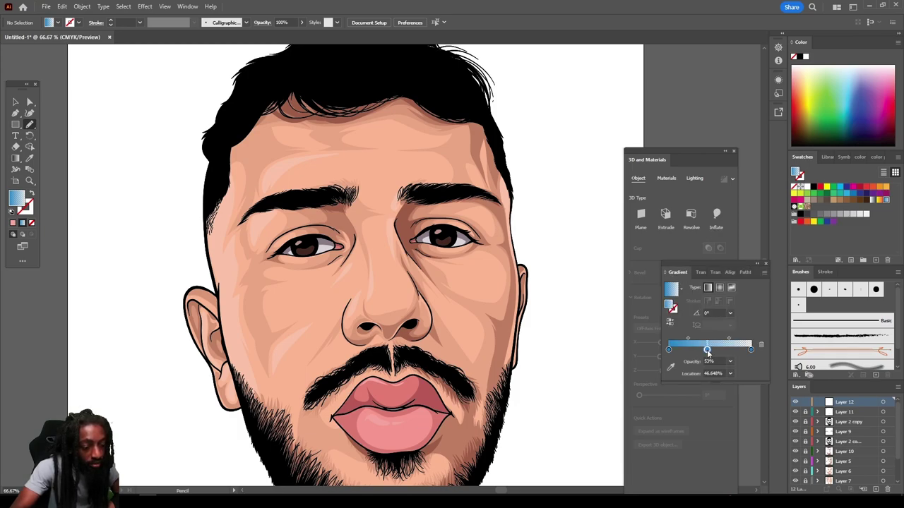
pyautogui.click(669, 350)
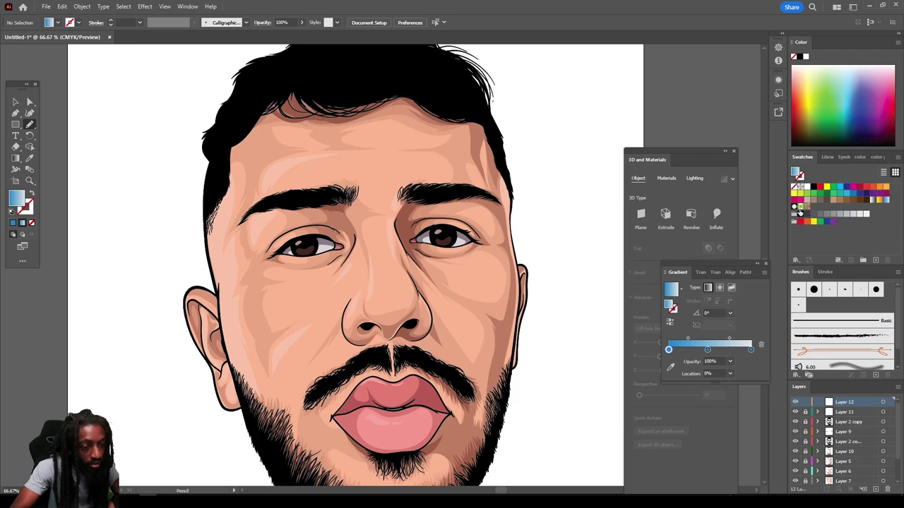
# Step: Browse the gradient swatch libraries to Neutrals and set the fill to its black-and-brown striped gradient
pyautogui.click(796, 260)
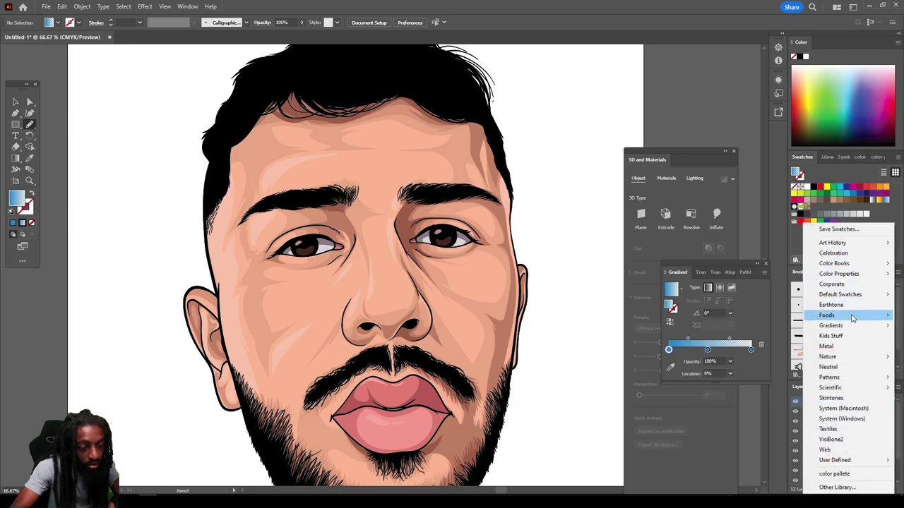
pyautogui.moveTo(847, 325)
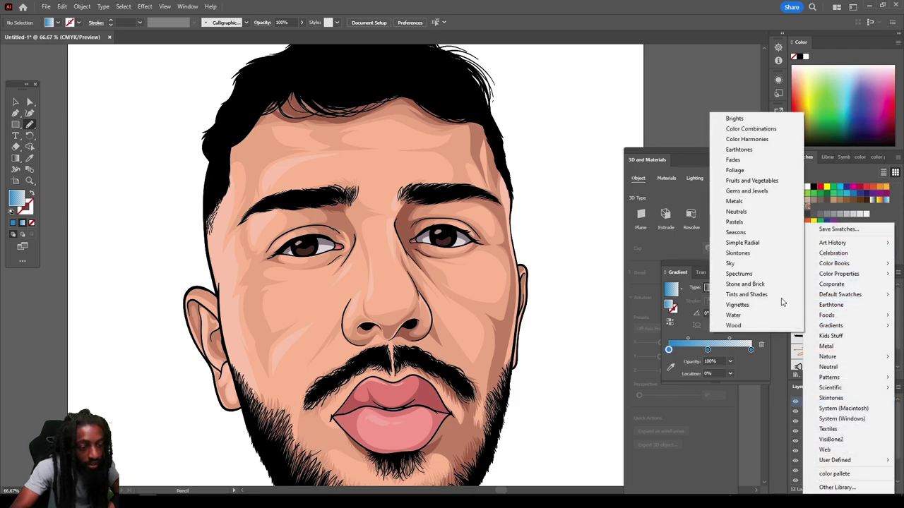
pyautogui.click(750, 202)
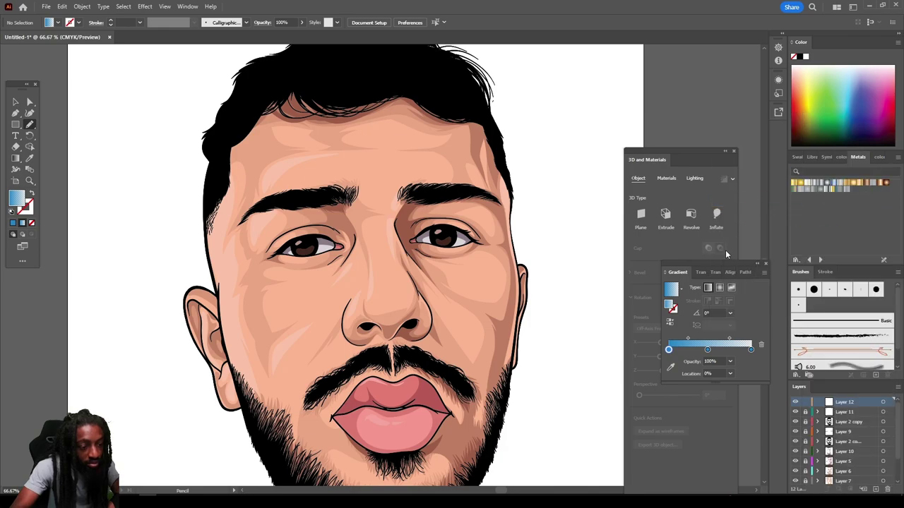
pyautogui.click(817, 260)
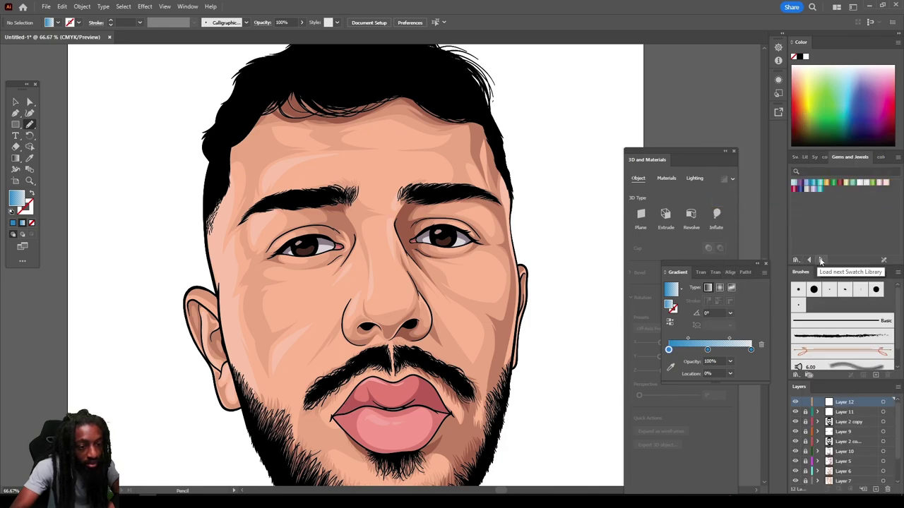
pyautogui.click(819, 260)
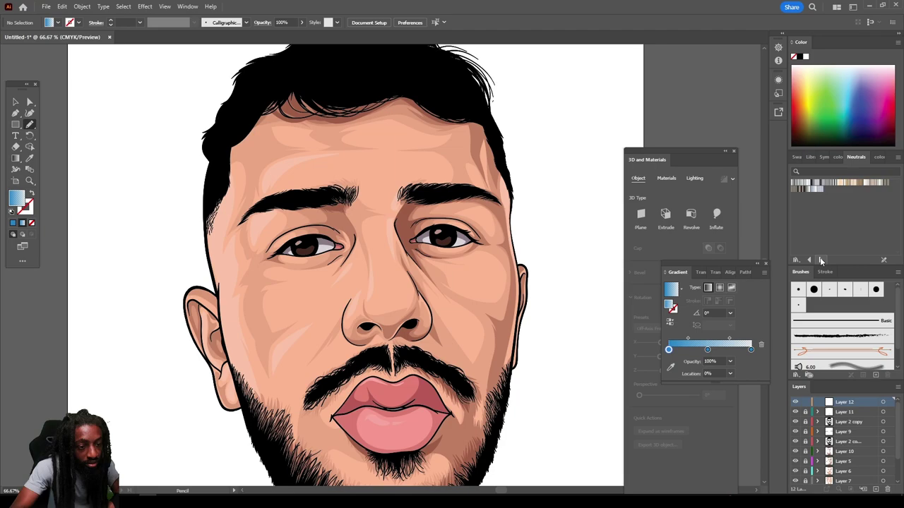
pyautogui.click(800, 189)
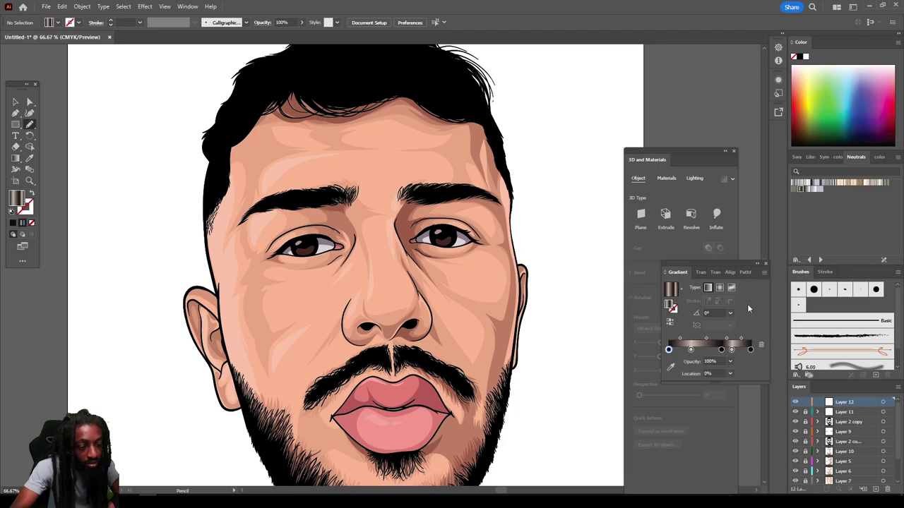
# Step: Remove the two light brown colour stops from the gradient, leaving only its dark stops
pyautogui.click(733, 351)
pyautogui.click(761, 345)
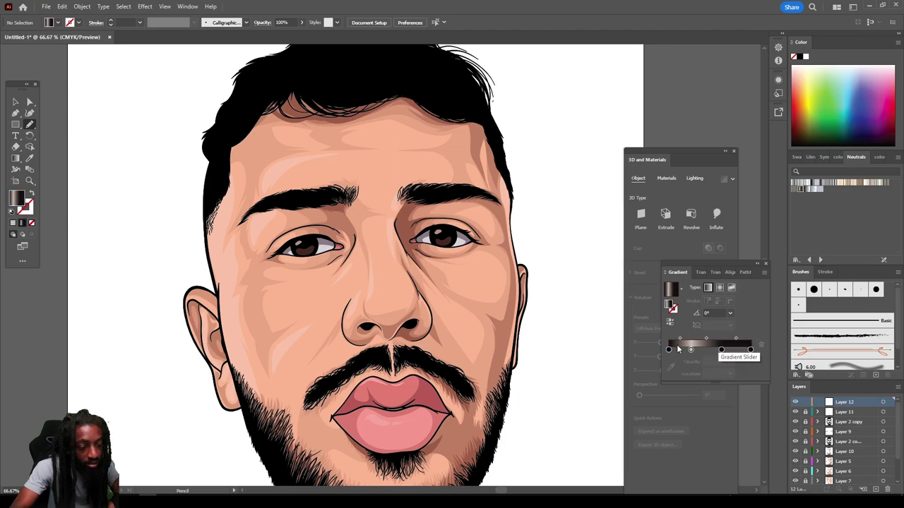
pyautogui.click(692, 350)
pyautogui.click(761, 346)
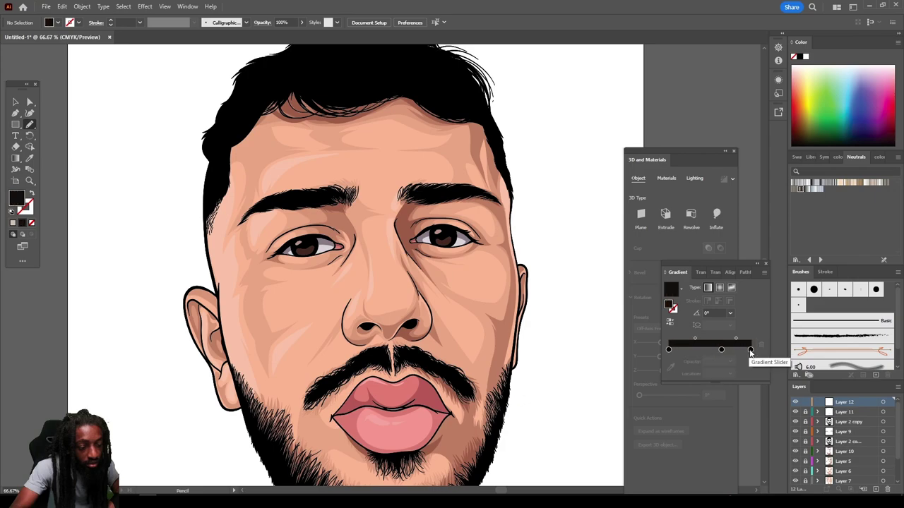
# Step: Set the black (K) value of the gradient's first and last colour stops to 100%
pyautogui.click(750, 351)
pyautogui.doubleClick(751, 350)
pyautogui.moveTo(715, 422); pyautogui.dragTo(741, 426)
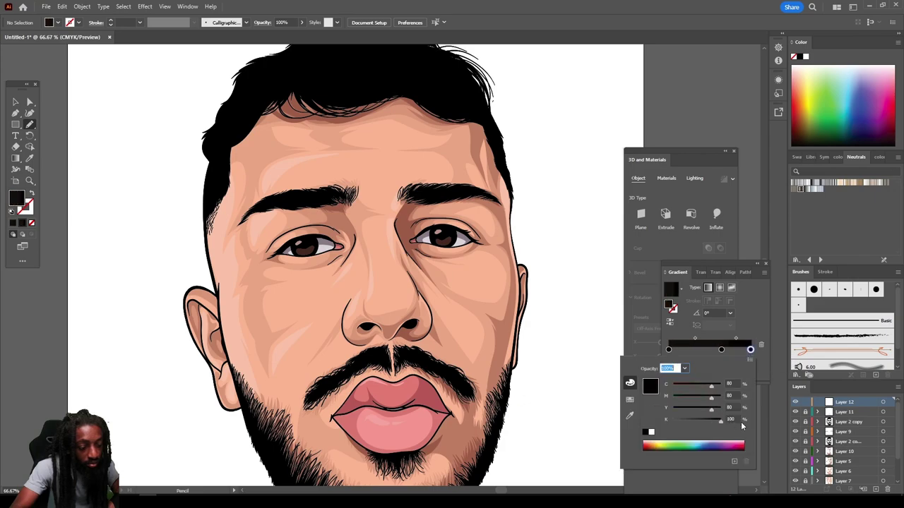
pyautogui.doubleClick(669, 351)
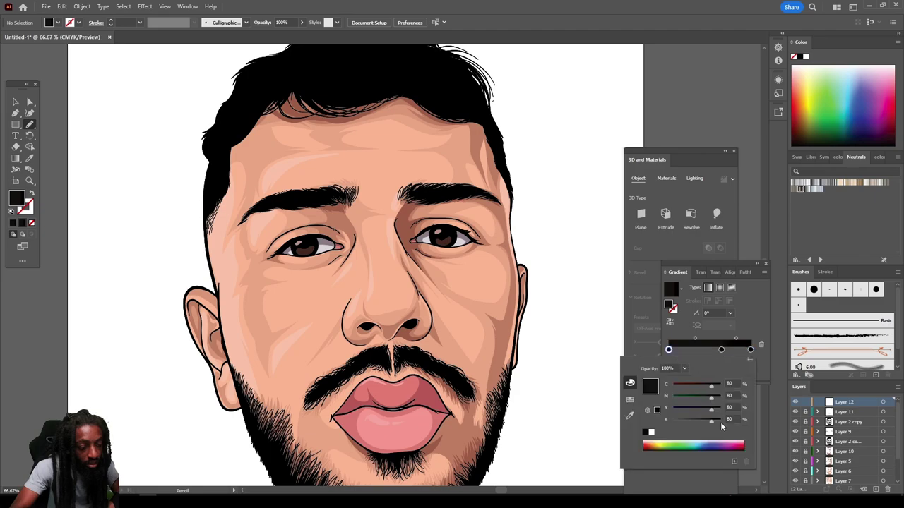
pyautogui.click(720, 422)
# Step: Move the gradient's inner colour stop to about the middle and set its black (K) value to 0%
pyautogui.click(716, 354)
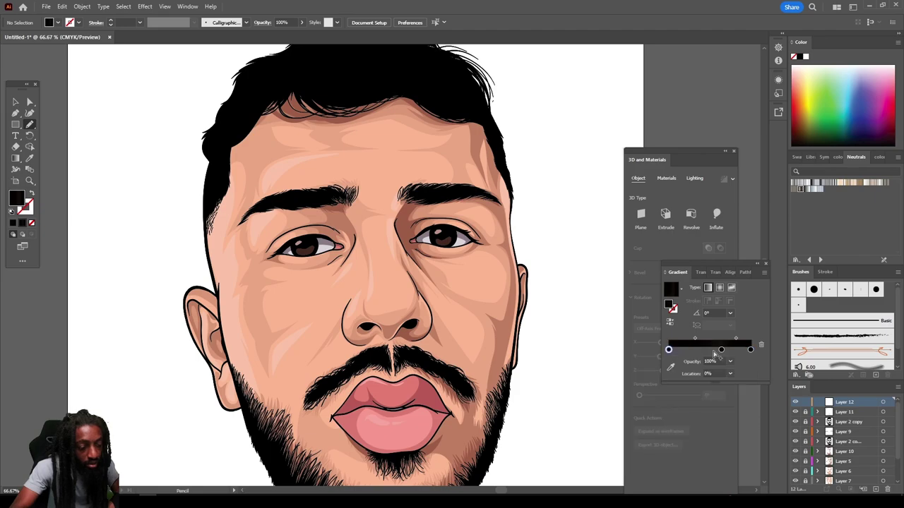
pyautogui.moveTo(720, 351); pyautogui.dragTo(707, 351)
pyautogui.doubleClick(706, 351)
pyautogui.click(707, 350)
pyautogui.doubleClick(707, 351)
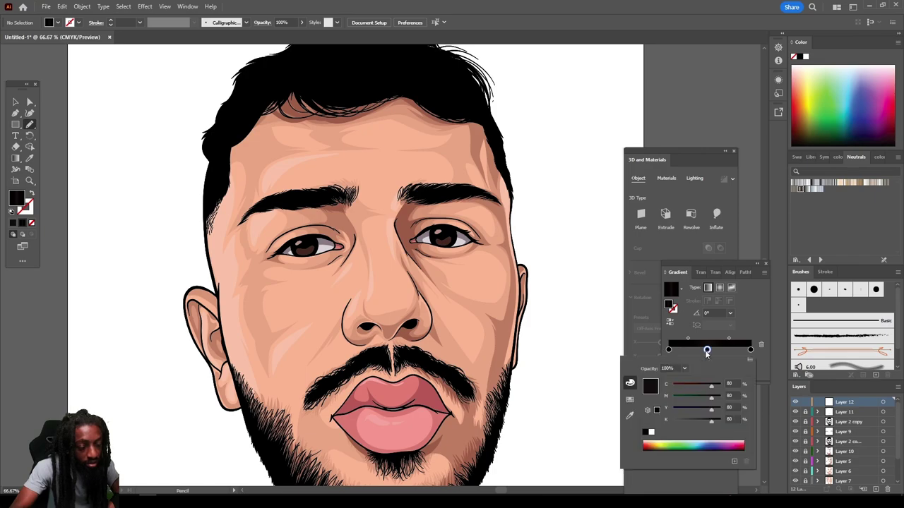
pyautogui.moveTo(709, 421); pyautogui.dragTo(670, 422)
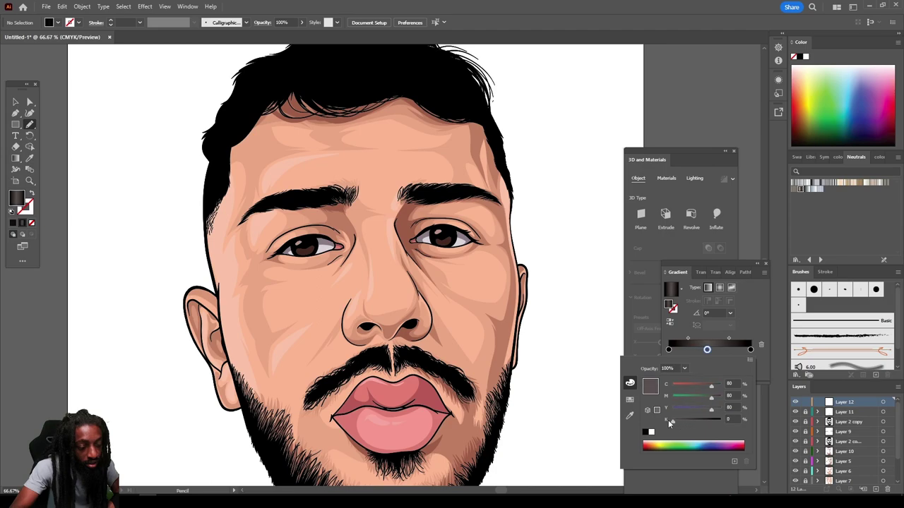
pyautogui.click(729, 337)
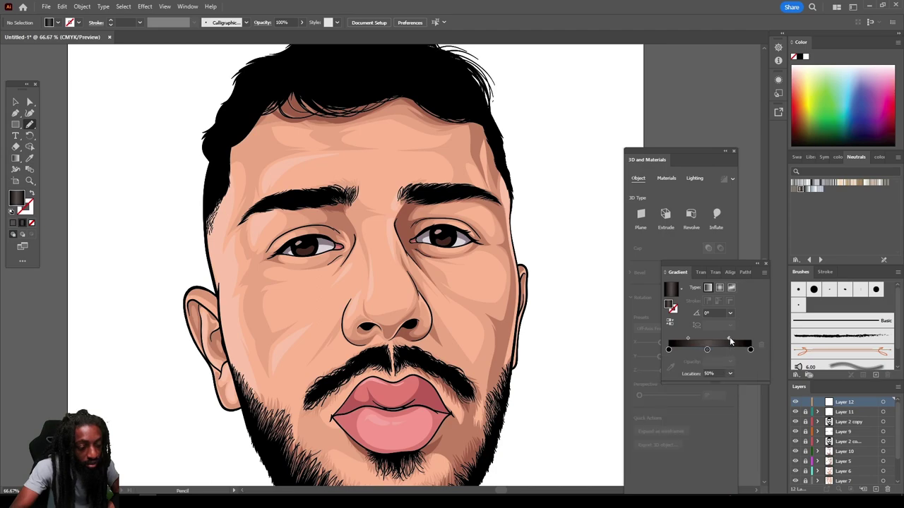
# Step: Move the gradient's midpoints closer to its inner stop, and set up the Paintbrush with the gradient as a 1 pt stroke and no fill
pyautogui.moveTo(729, 337); pyautogui.dragTo(694, 341)
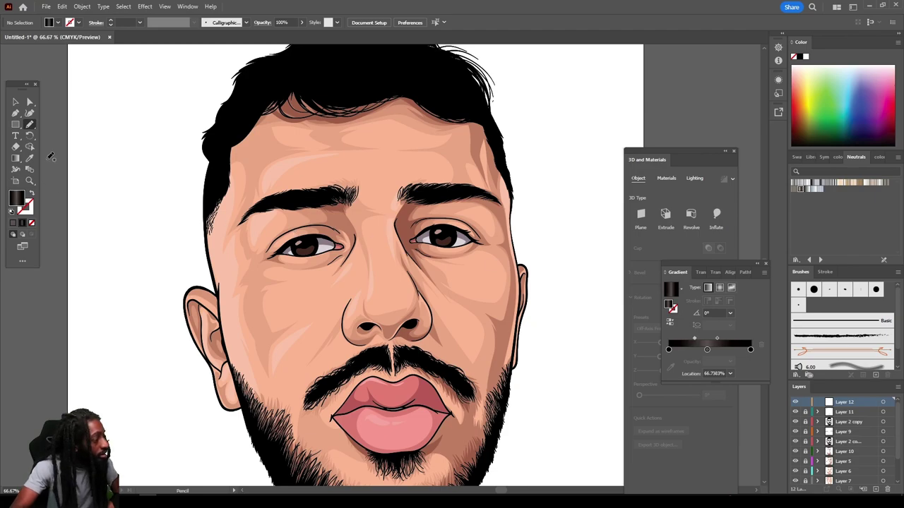
pyautogui.moveTo(29, 125); pyautogui.dragTo(55, 124)
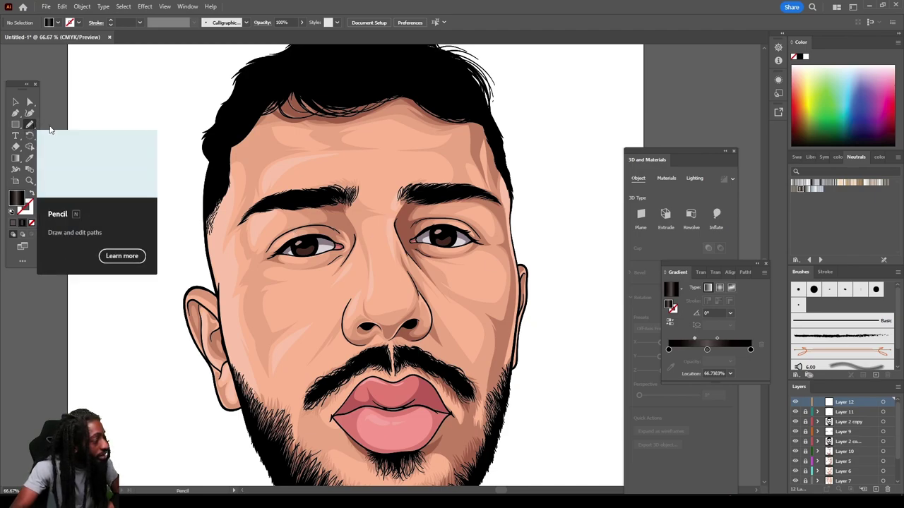
pyautogui.click(30, 195)
pyautogui.scroll(3, 110, 187)
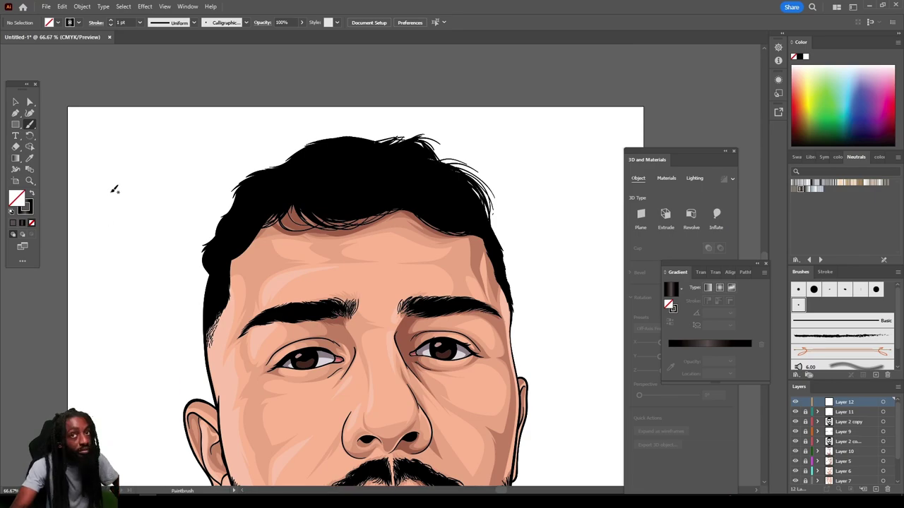
# Step: Paint short, slanted gradient hair strokes along the right eyebrow with the Paintbrush
pyautogui.hotkey('ctrl', '=')
pyautogui.hotkey('ctrl', '=')
pyautogui.hotkey('ctrl', '+')
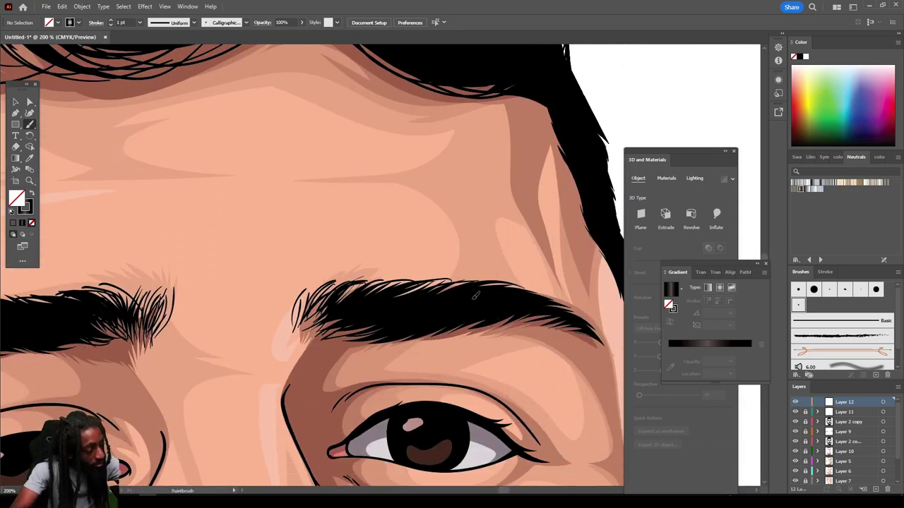
pyautogui.moveTo(472, 300); pyautogui.dragTo(476, 297)
pyautogui.moveTo(429, 317); pyautogui.dragTo(462, 299)
pyautogui.moveTo(411, 320)
pyautogui.mouseDown()
pyautogui.moveTo(445, 303)
pyautogui.moveTo(442, 295)
pyautogui.mouseUp()
pyautogui.moveTo(394, 322); pyautogui.dragTo(427, 296)
pyautogui.moveTo(364, 322)
pyautogui.mouseDown()
pyautogui.moveTo(430, 312)
pyautogui.moveTo(384, 312)
pyautogui.moveTo(422, 291)
pyautogui.moveTo(381, 288)
pyautogui.mouseUp()
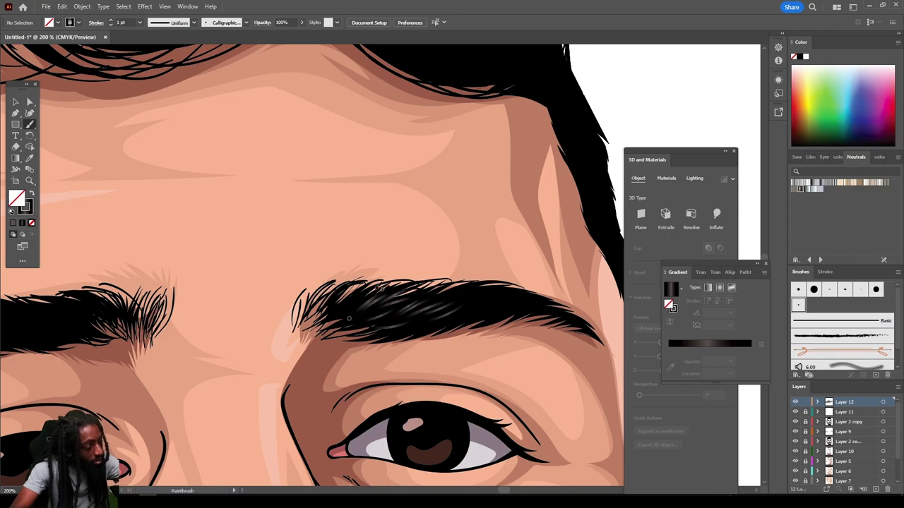
# Step: Paint matching gradient hair strokes across the left eyebrow, from its inner end outward
pyautogui.hotkey('ctrl', '-')
pyautogui.hotkey('ctrl', '-')
pyautogui.hotkey('ctrl', '-')
pyautogui.hotkey('ctrl', '-')
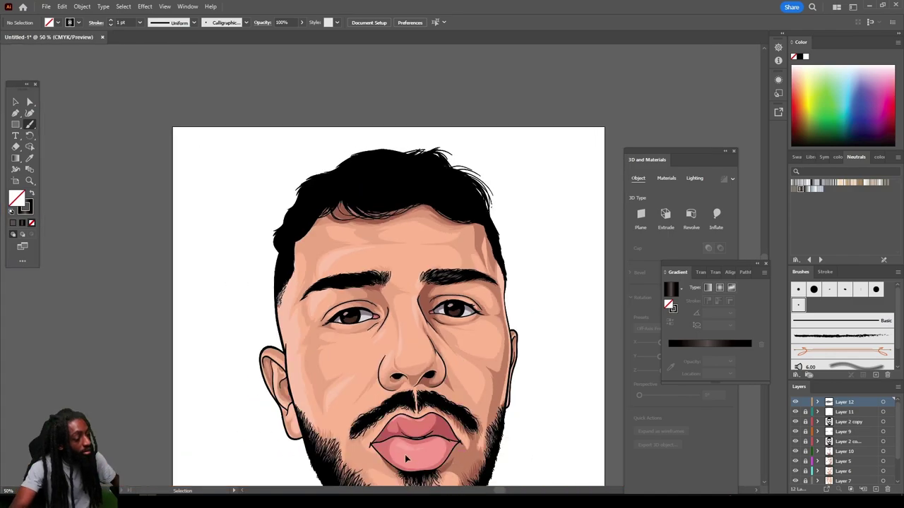
pyautogui.hotkey('ctrl', '+')
pyautogui.hotkey('ctrl', '+')
pyautogui.hotkey('ctrl', '+')
pyautogui.moveTo(350, 288)
pyautogui.mouseDown()
pyautogui.moveTo(364, 306)
pyautogui.moveTo(324, 298)
pyautogui.moveTo(356, 321)
pyautogui.moveTo(313, 308)
pyautogui.mouseUp()
pyautogui.moveTo(332, 322)
pyautogui.mouseDown()
pyautogui.moveTo(293, 304)
pyautogui.moveTo(307, 322)
pyautogui.moveTo(302, 308)
pyautogui.moveTo(318, 300)
pyautogui.moveTo(284, 295)
pyautogui.mouseUp()
pyautogui.moveTo(309, 312); pyautogui.dragTo(263, 302)
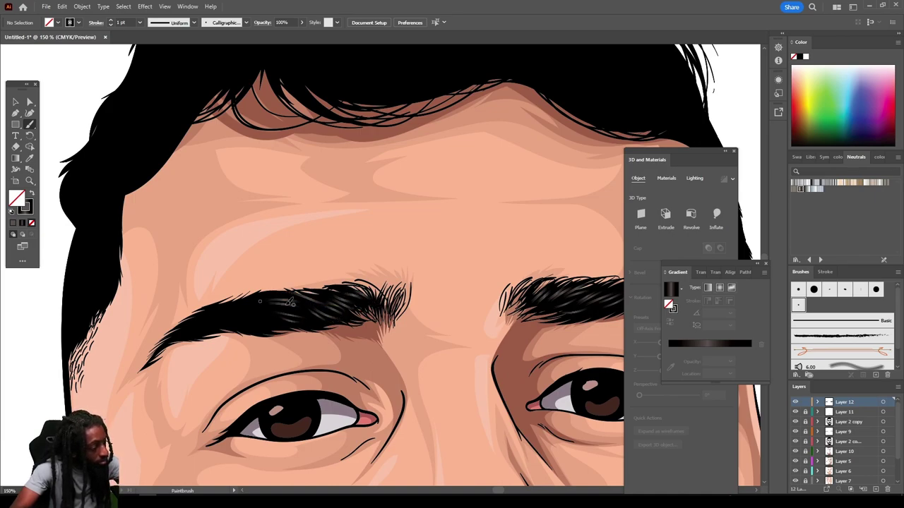
pyautogui.moveTo(339, 310); pyautogui.dragTo(263, 308)
# Step: Paint short gradient hair strokes through both halves of the moustache and along the dark areas of the beard
pyautogui.scroll(-4, 544, 417)
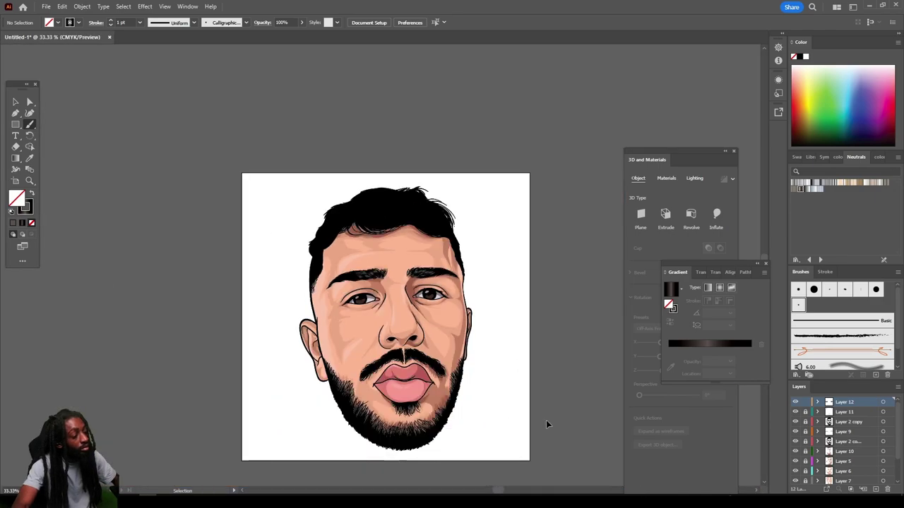
pyautogui.scroll(3, 537, 413)
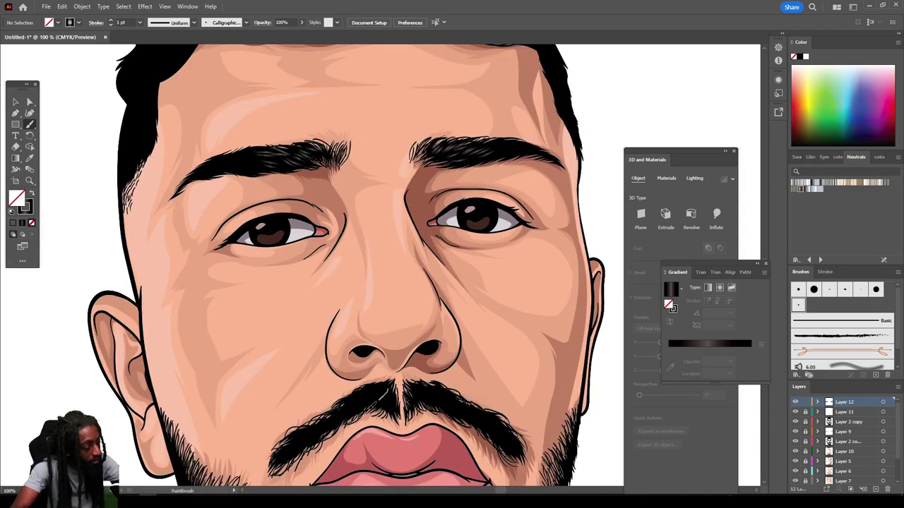
pyautogui.moveTo(383, 396)
pyautogui.mouseDown()
pyautogui.moveTo(316, 432)
pyautogui.moveTo(302, 429)
pyautogui.mouseUp()
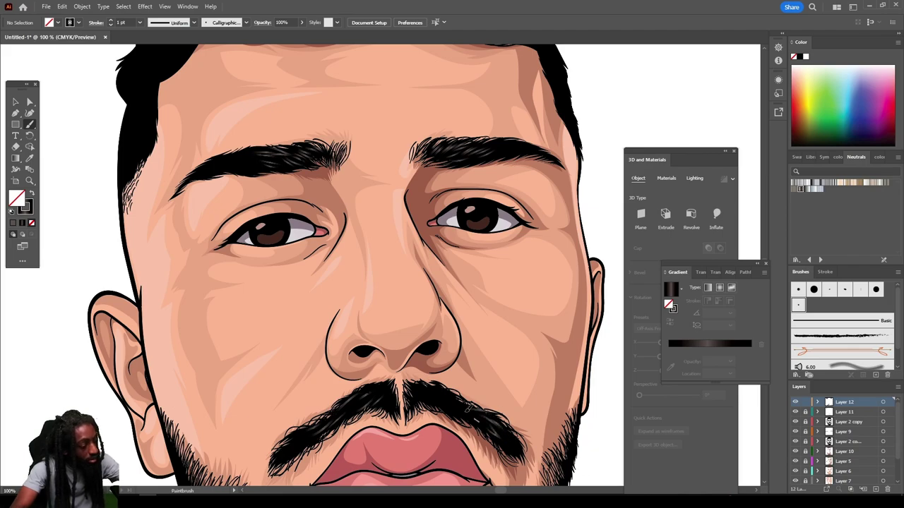
pyautogui.hotkey('ctrl', '-')
pyautogui.hotkey('ctrl', '-')
pyautogui.hotkey('ctrl', '-')
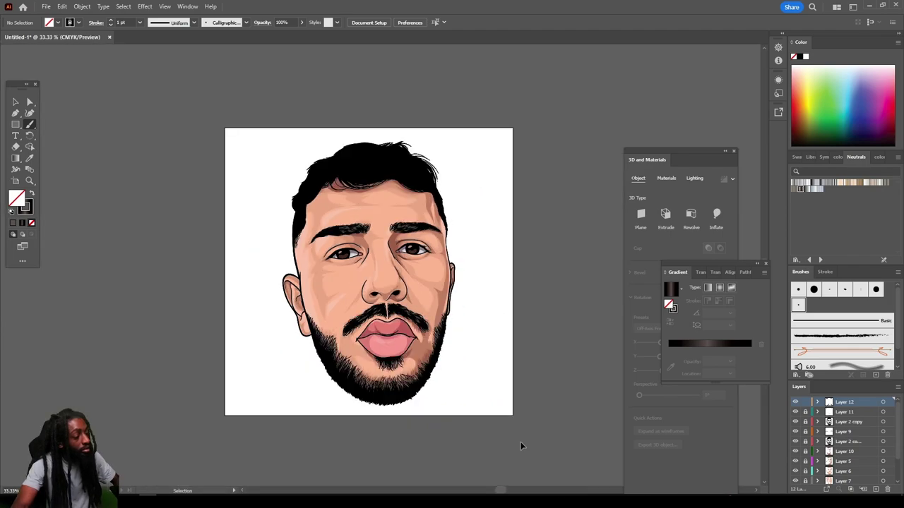
pyautogui.hotkey('ctrl', '+')
pyautogui.hotkey('ctrl', '+')
pyautogui.hotkey('ctrl', '+')
pyautogui.scroll(-2, 331, 431)
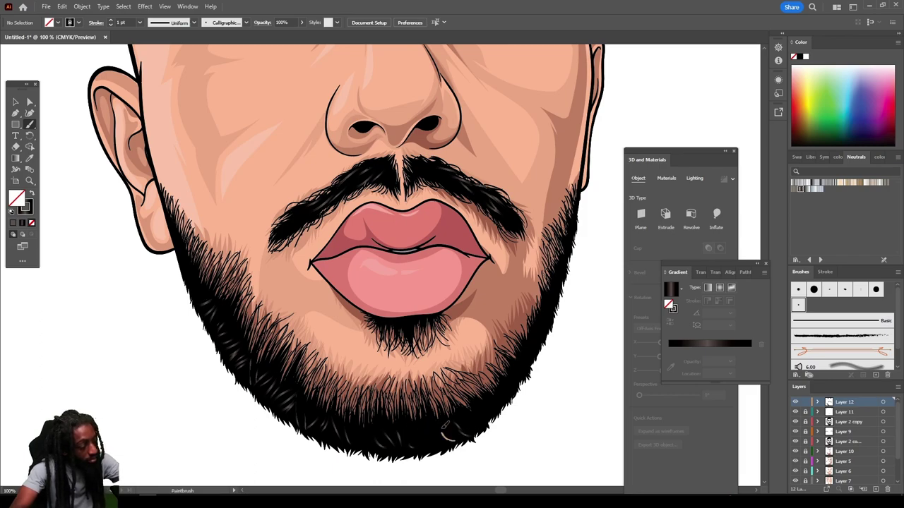
# Step: Paint long, curved gradient highlight strokes across the centre and upper left of the hair on the crown
pyautogui.hotkey('ctrl', '-')
pyautogui.hotkey('ctrl', '-')
pyautogui.hotkey('ctrl', '-')
pyautogui.scroll(4, 492, 390)
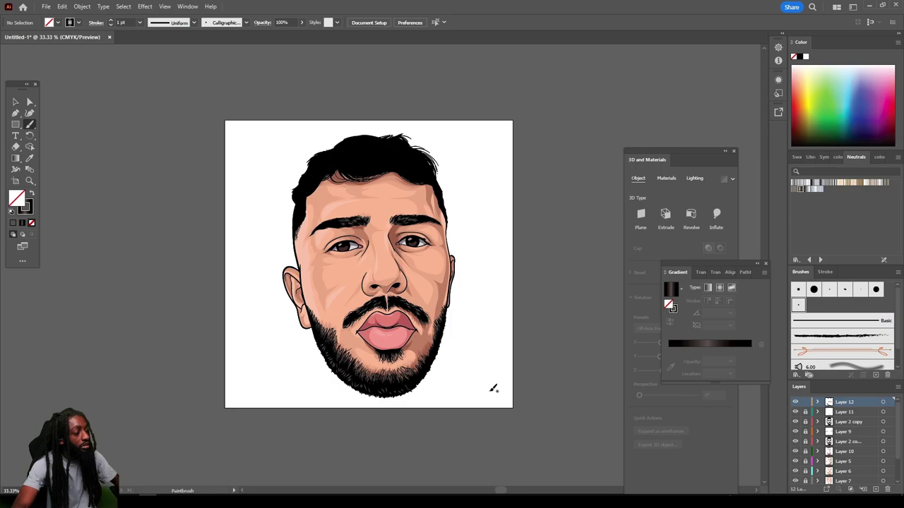
pyautogui.hotkey('ctrl', '=')
pyautogui.hotkey('ctrl', '=')
pyautogui.hotkey('ctrl', '=')
pyautogui.scroll(2, 492, 392)
pyautogui.scroll(2, 493, 389)
pyautogui.moveTo(418, 209)
pyautogui.mouseDown()
pyautogui.moveTo(379, 253)
pyautogui.moveTo(357, 236)
pyautogui.mouseUp()
pyautogui.moveTo(392, 201)
pyautogui.mouseDown()
pyautogui.moveTo(353, 233)
pyautogui.moveTo(325, 239)
pyautogui.mouseUp()
pyautogui.moveTo(364, 206); pyautogui.dragTo(320, 229)
pyautogui.moveTo(338, 189); pyautogui.dragTo(289, 213)
pyautogui.moveTo(310, 185)
pyautogui.mouseDown()
pyautogui.moveTo(272, 222)
pyautogui.moveTo(263, 210)
pyautogui.mouseUp()
pyautogui.moveTo(274, 190); pyautogui.dragTo(251, 215)
pyautogui.moveTo(324, 197)
pyautogui.mouseDown()
pyautogui.moveTo(267, 236)
pyautogui.moveTo(258, 229)
pyautogui.mouseUp()
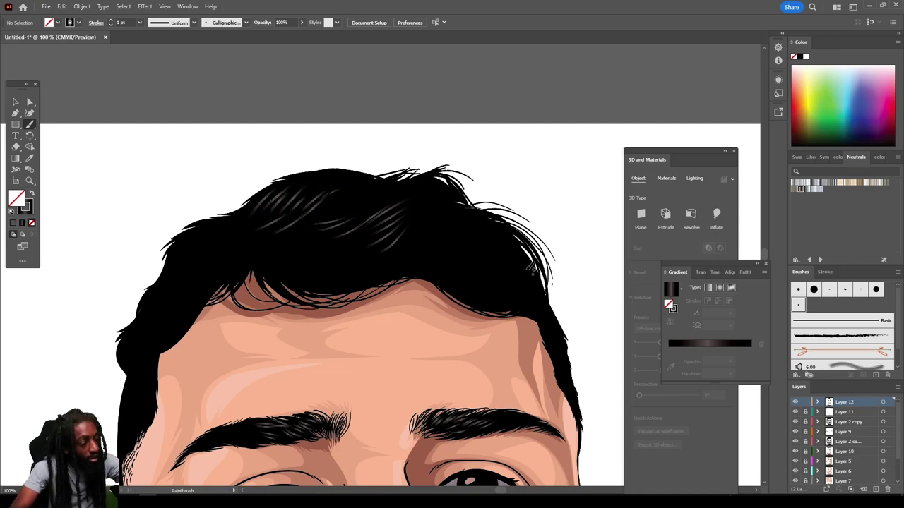
# Step: Add curved gradient highlight strokes to the right side of the hair and down the left side to the sideburn
pyautogui.moveTo(514, 281); pyautogui.dragTo(477, 290)
pyautogui.moveTo(502, 265); pyautogui.dragTo(471, 270)
pyautogui.moveTo(506, 246)
pyautogui.mouseDown()
pyautogui.moveTo(474, 255)
pyautogui.moveTo(468, 246)
pyautogui.moveTo(469, 272)
pyautogui.mouseUp()
pyautogui.moveTo(524, 280); pyautogui.dragTo(481, 291)
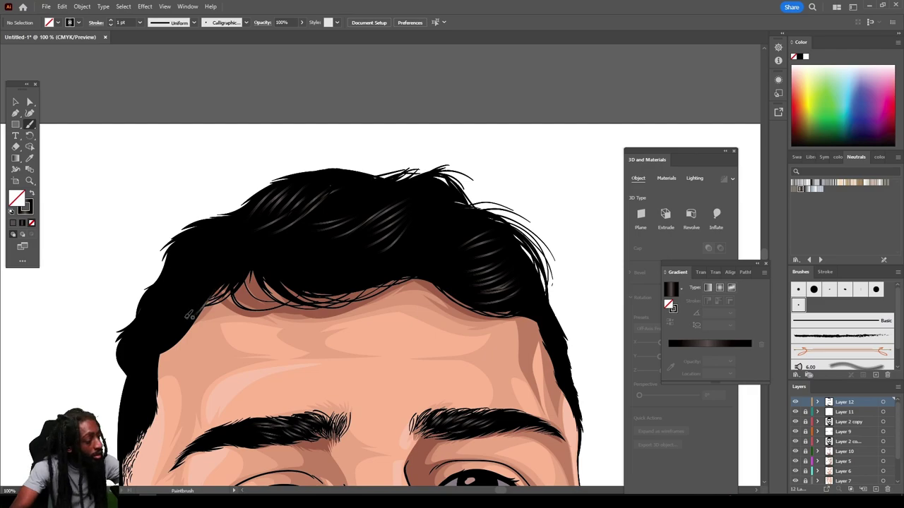
pyautogui.moveTo(209, 291)
pyautogui.mouseDown()
pyautogui.moveTo(176, 325)
pyautogui.moveTo(165, 320)
pyautogui.mouseUp()
pyautogui.moveTo(211, 272); pyautogui.dragTo(154, 315)
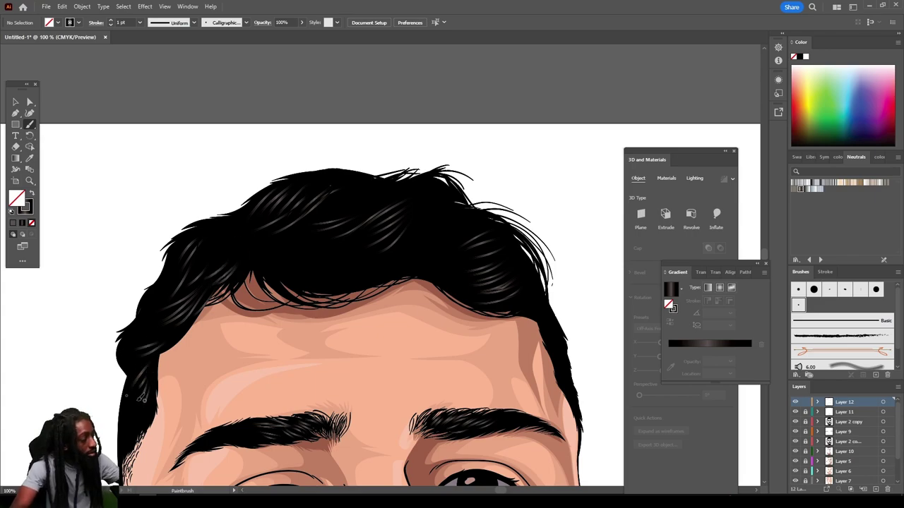
# Step: Paint long gradient highlight strokes across the front of the hair above the fringe, filling the solid black area
pyautogui.scroll(-4, 381, 449)
pyautogui.scroll(4, 387, 424)
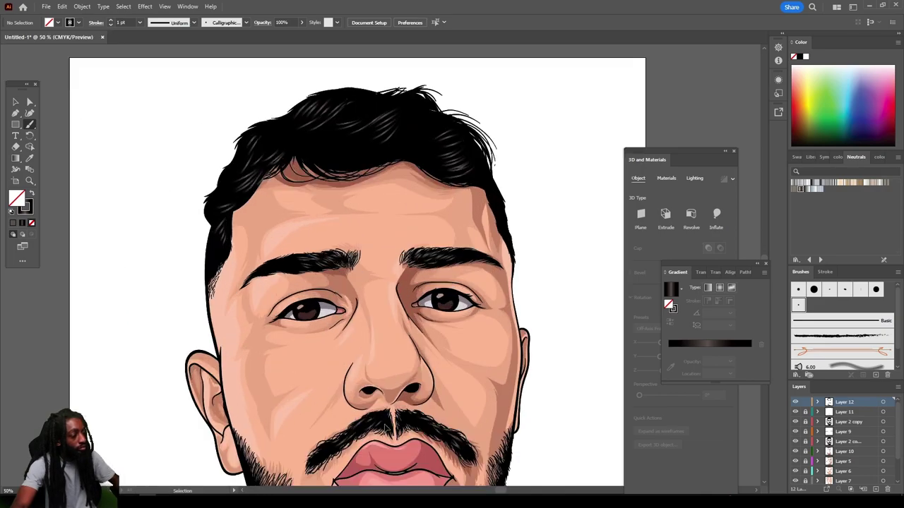
pyautogui.moveTo(415, 161)
pyautogui.mouseDown()
pyautogui.moveTo(362, 191)
pyautogui.moveTo(305, 174)
pyautogui.mouseUp()
pyautogui.moveTo(417, 139)
pyautogui.mouseDown()
pyautogui.moveTo(288, 166)
pyautogui.moveTo(352, 172)
pyautogui.mouseUp()
pyautogui.moveTo(429, 112)
pyautogui.mouseDown()
pyautogui.moveTo(396, 163)
pyautogui.moveTo(332, 184)
pyautogui.mouseUp()
pyautogui.moveTo(431, 156); pyautogui.dragTo(340, 199)
pyautogui.moveTo(387, 182); pyautogui.dragTo(259, 170)
pyautogui.moveTo(355, 184)
pyautogui.mouseDown()
pyautogui.moveTo(328, 192)
pyautogui.moveTo(277, 180)
pyautogui.mouseUp()
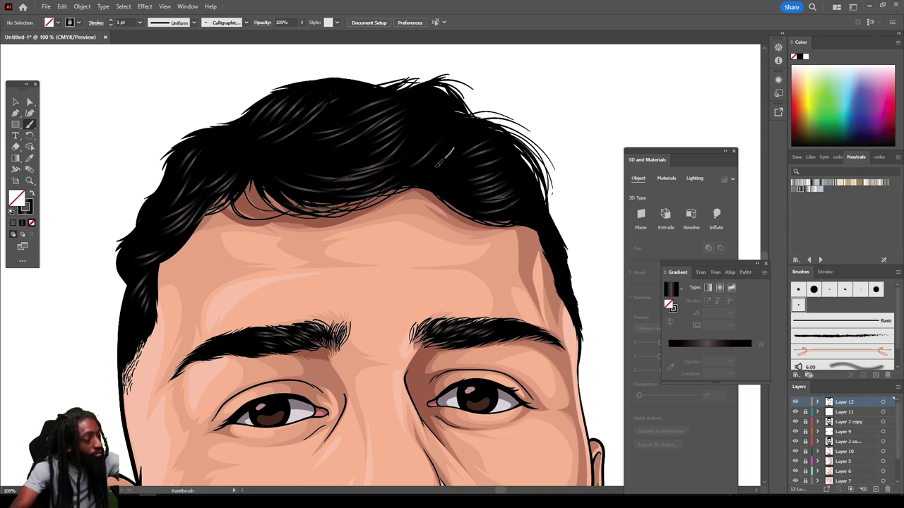
# Step: Examine the hair, eyebrow and beard highlights on the whole portrait at different magnifications
pyautogui.hotkey('ctrl', '-')
pyautogui.hotkey('ctrl', '-')
pyautogui.hotkey('ctrl', '-')
pyautogui.hotkey('ctrl', '+')
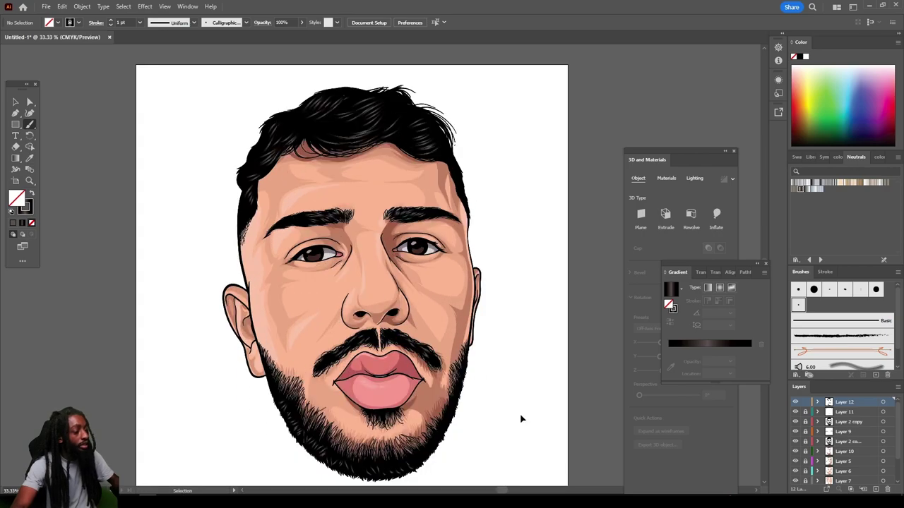
pyautogui.hotkey('ctrl', '+')
pyautogui.hotkey('ctrl', '-')
pyautogui.hotkey('ctrl', '+')
pyautogui.scroll(-1, 523, 411)
pyautogui.hotkey('ctrl', '-')
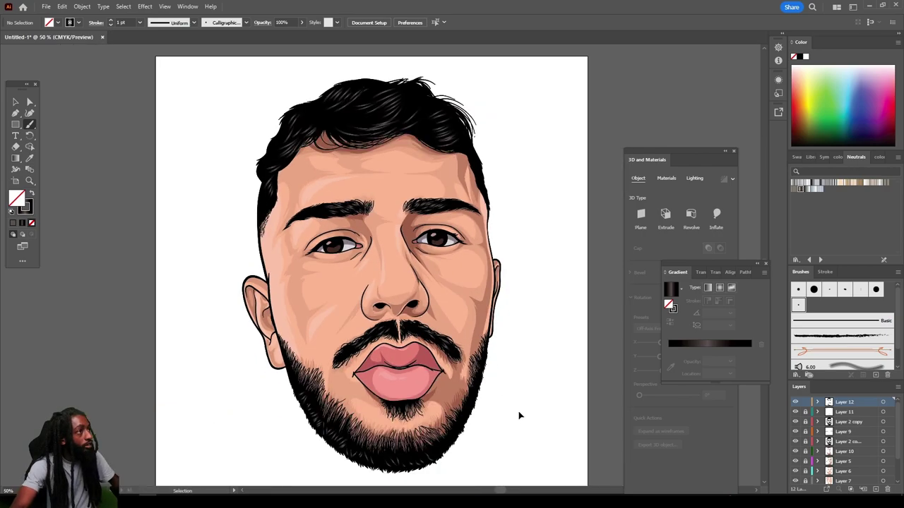